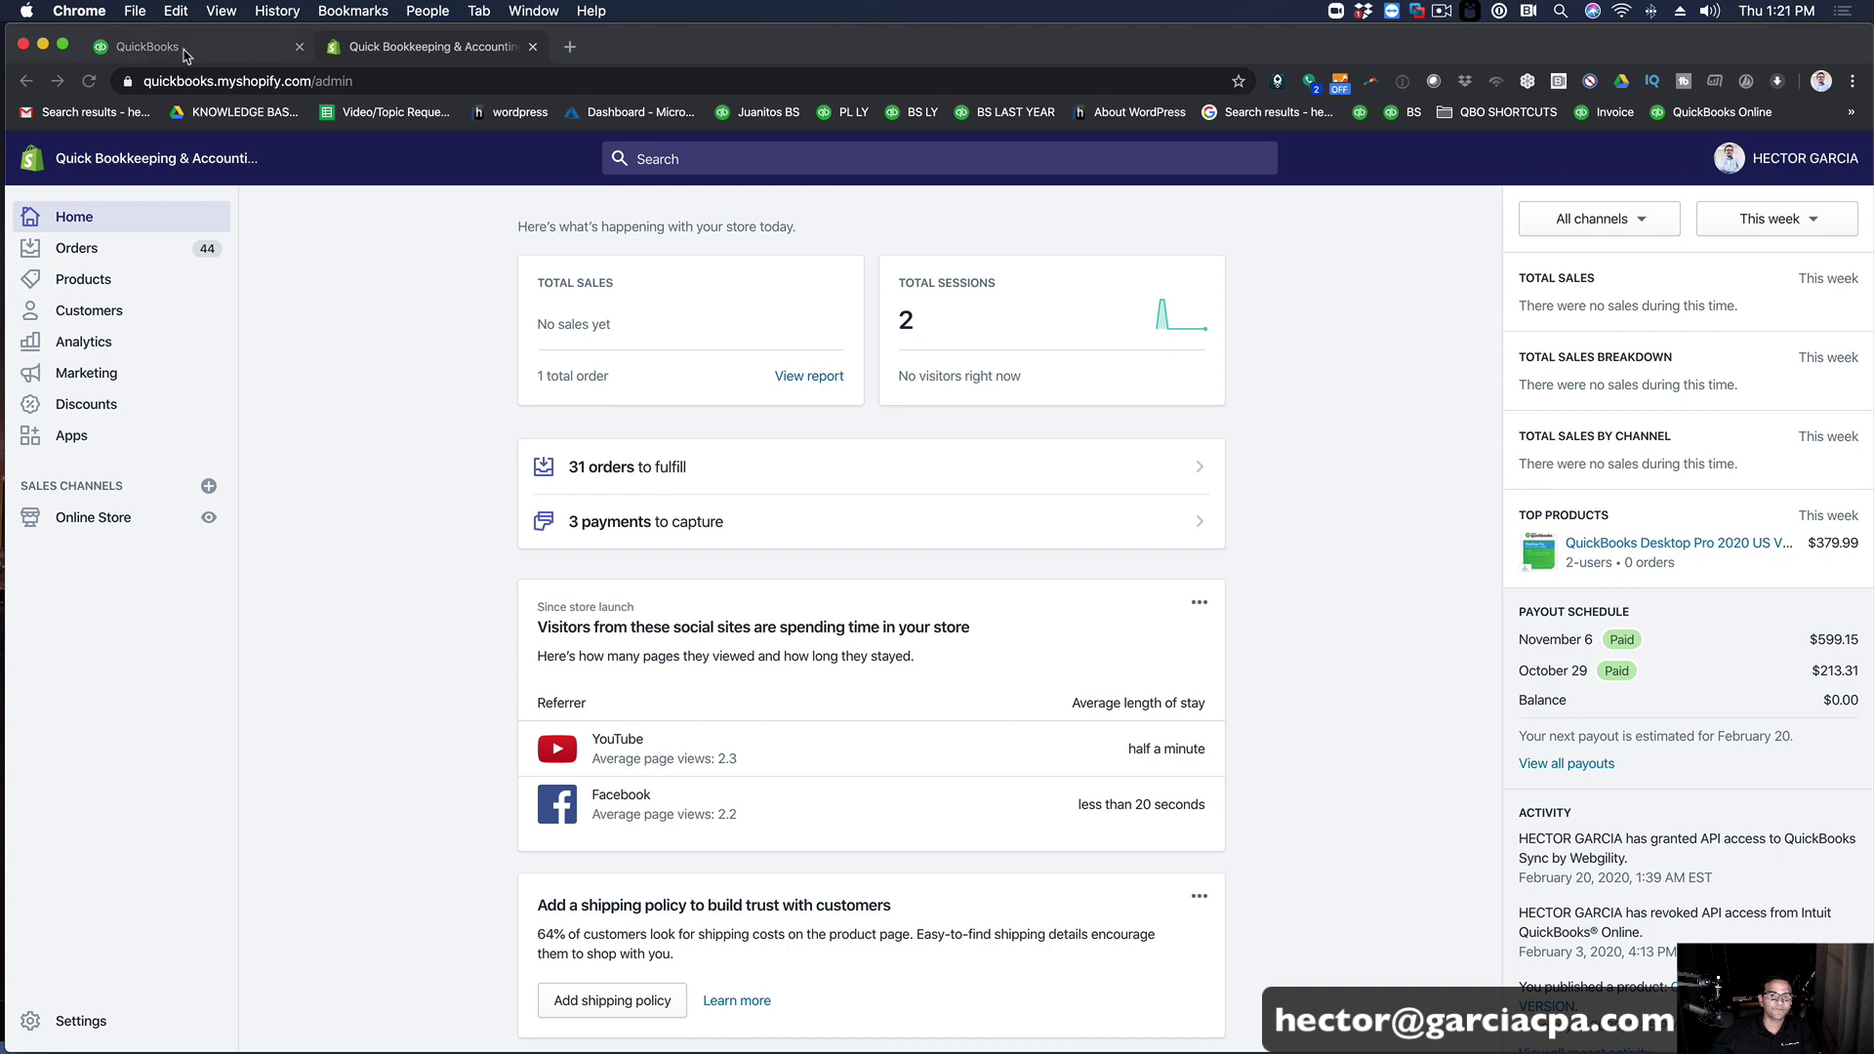
# Step: Open the store's list of all orders and look through its payment and fulfillment statuses
pyautogui.click(89, 252)
pyautogui.click(86, 252)
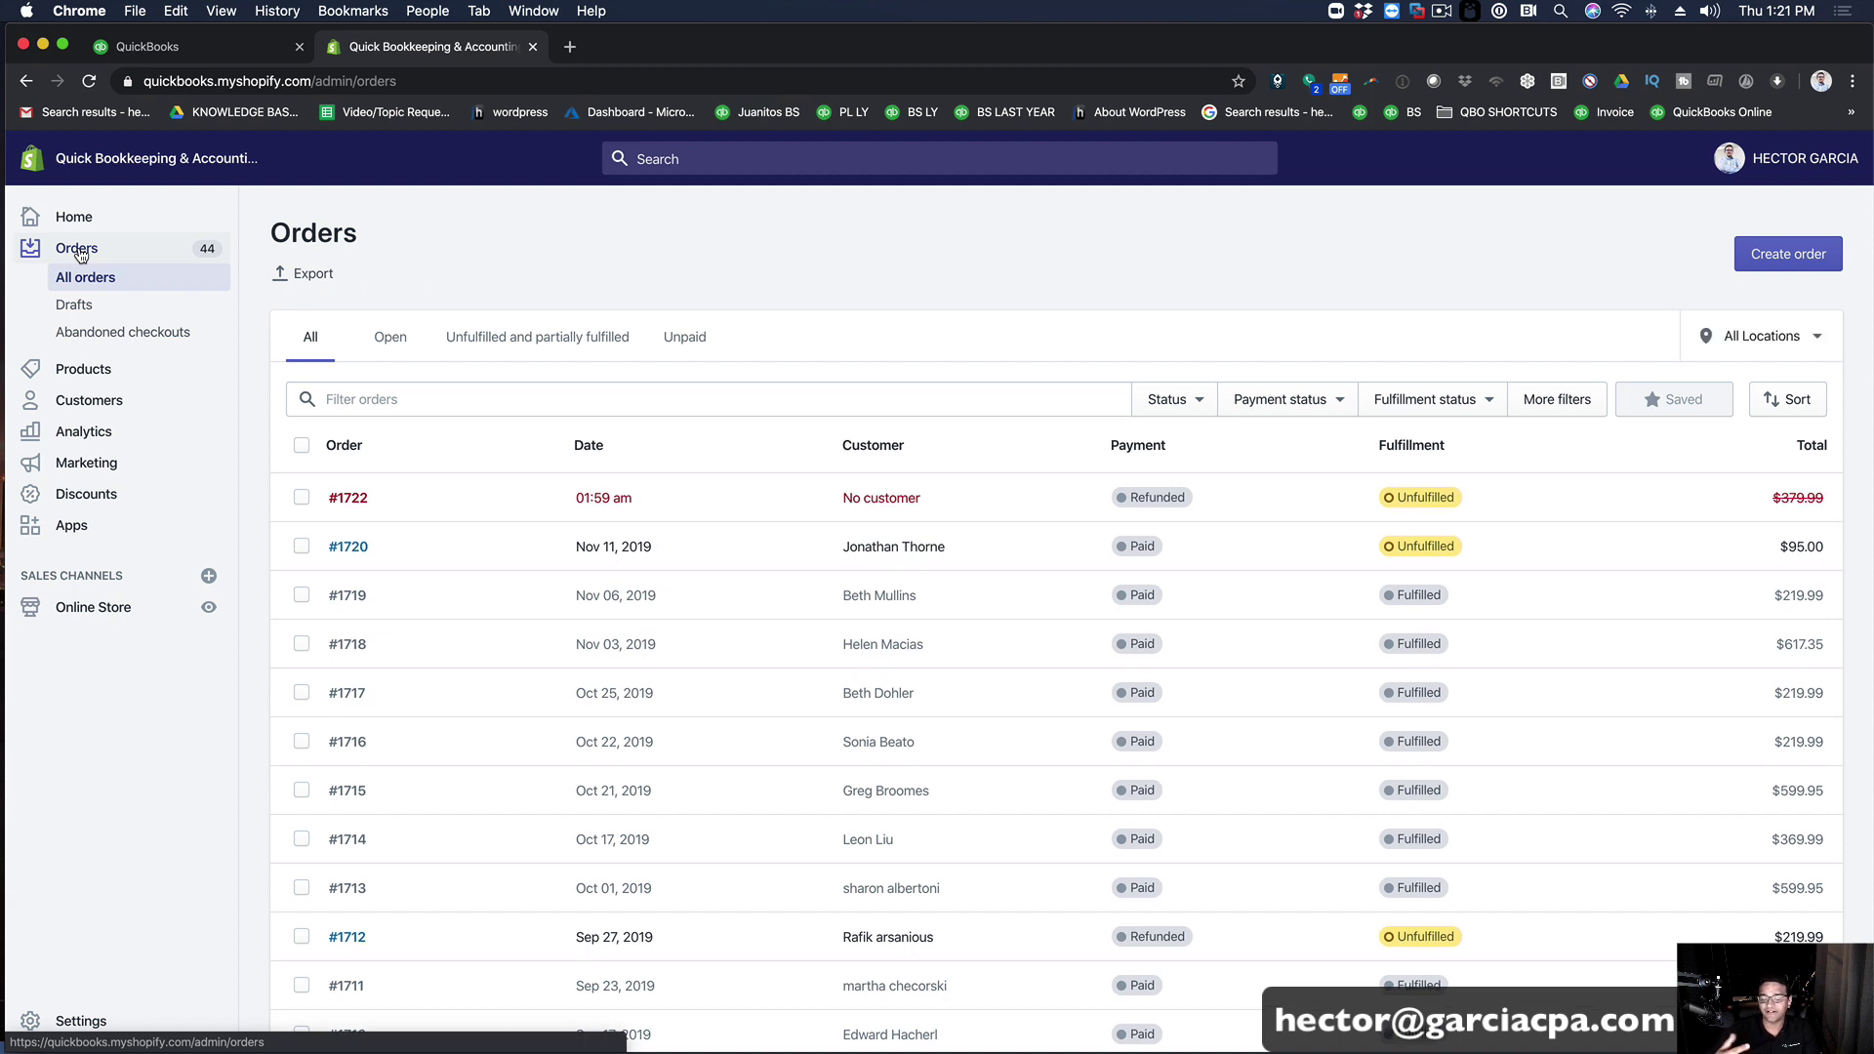
pyautogui.scroll(-2, 920, 581)
pyautogui.scroll(2, 922, 583)
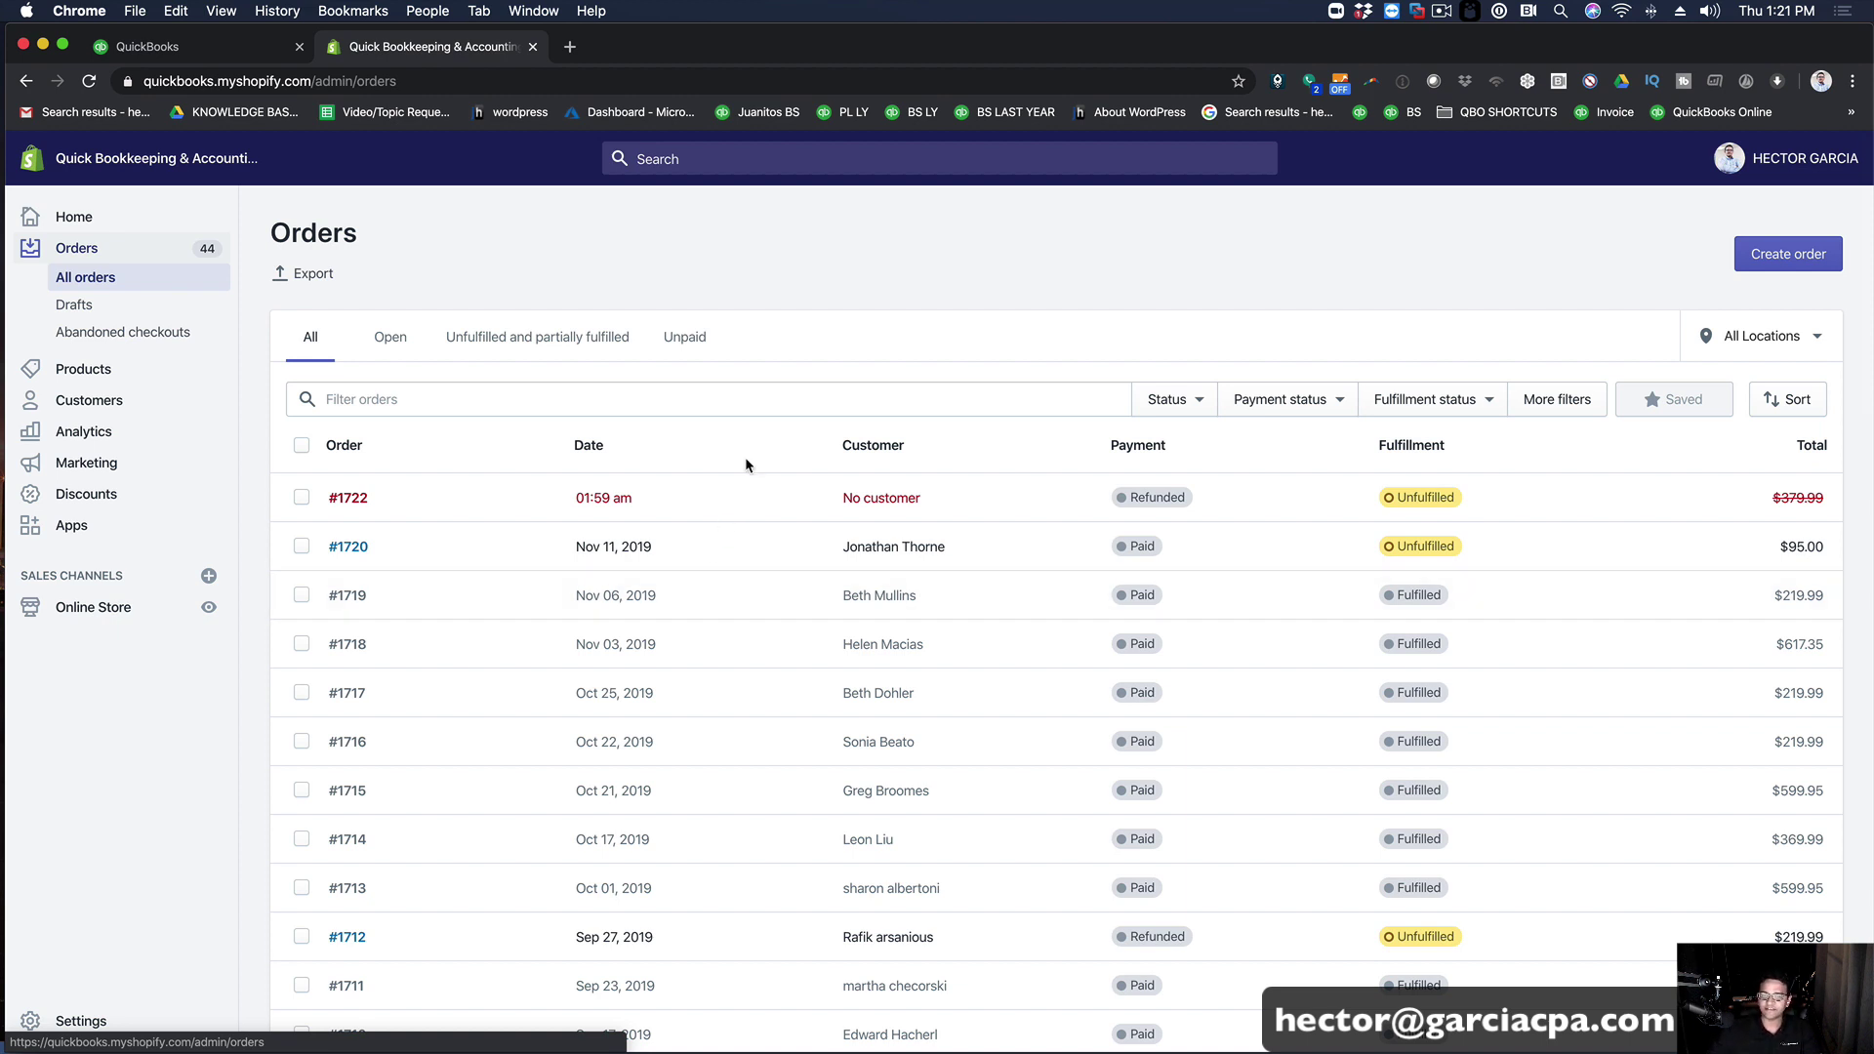
pyautogui.scroll(-1, 913, 639)
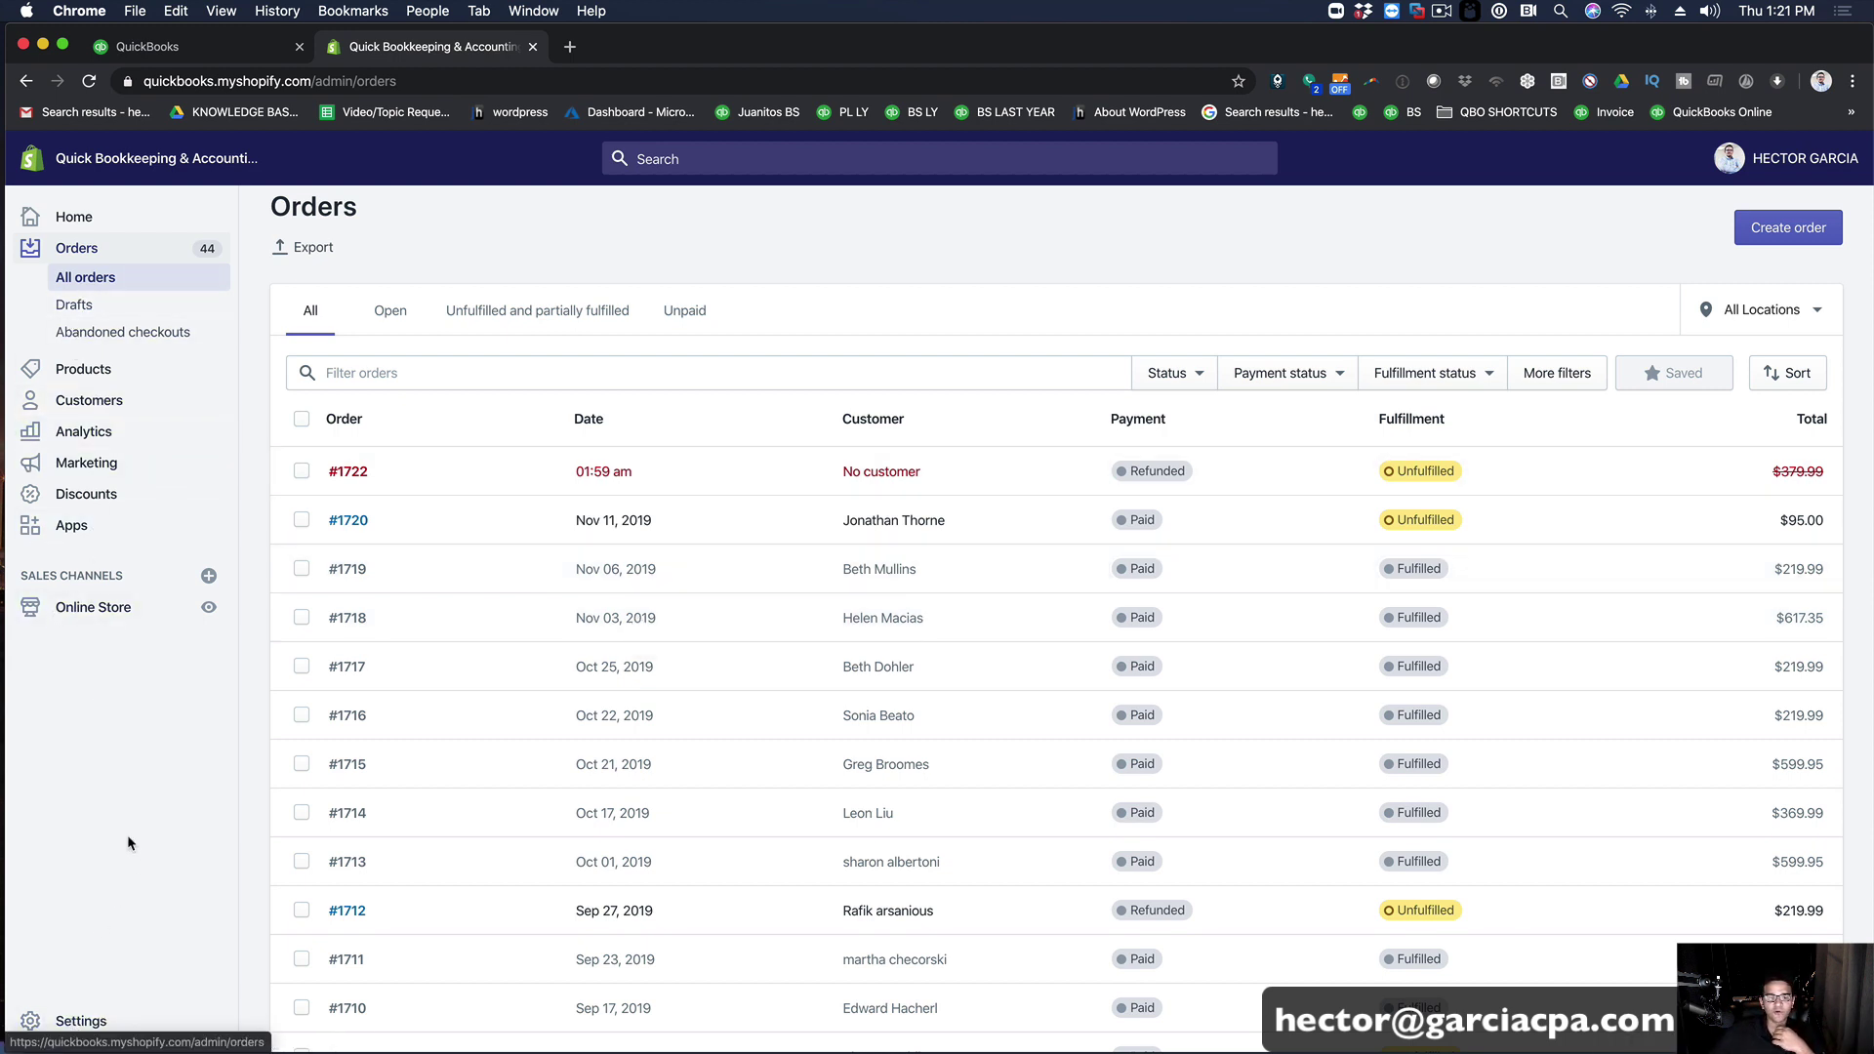
# Step: Open the payment providers settings and review the Shopify Payments, PayPal and Amazon Pay sections
pyautogui.click(96, 1024)
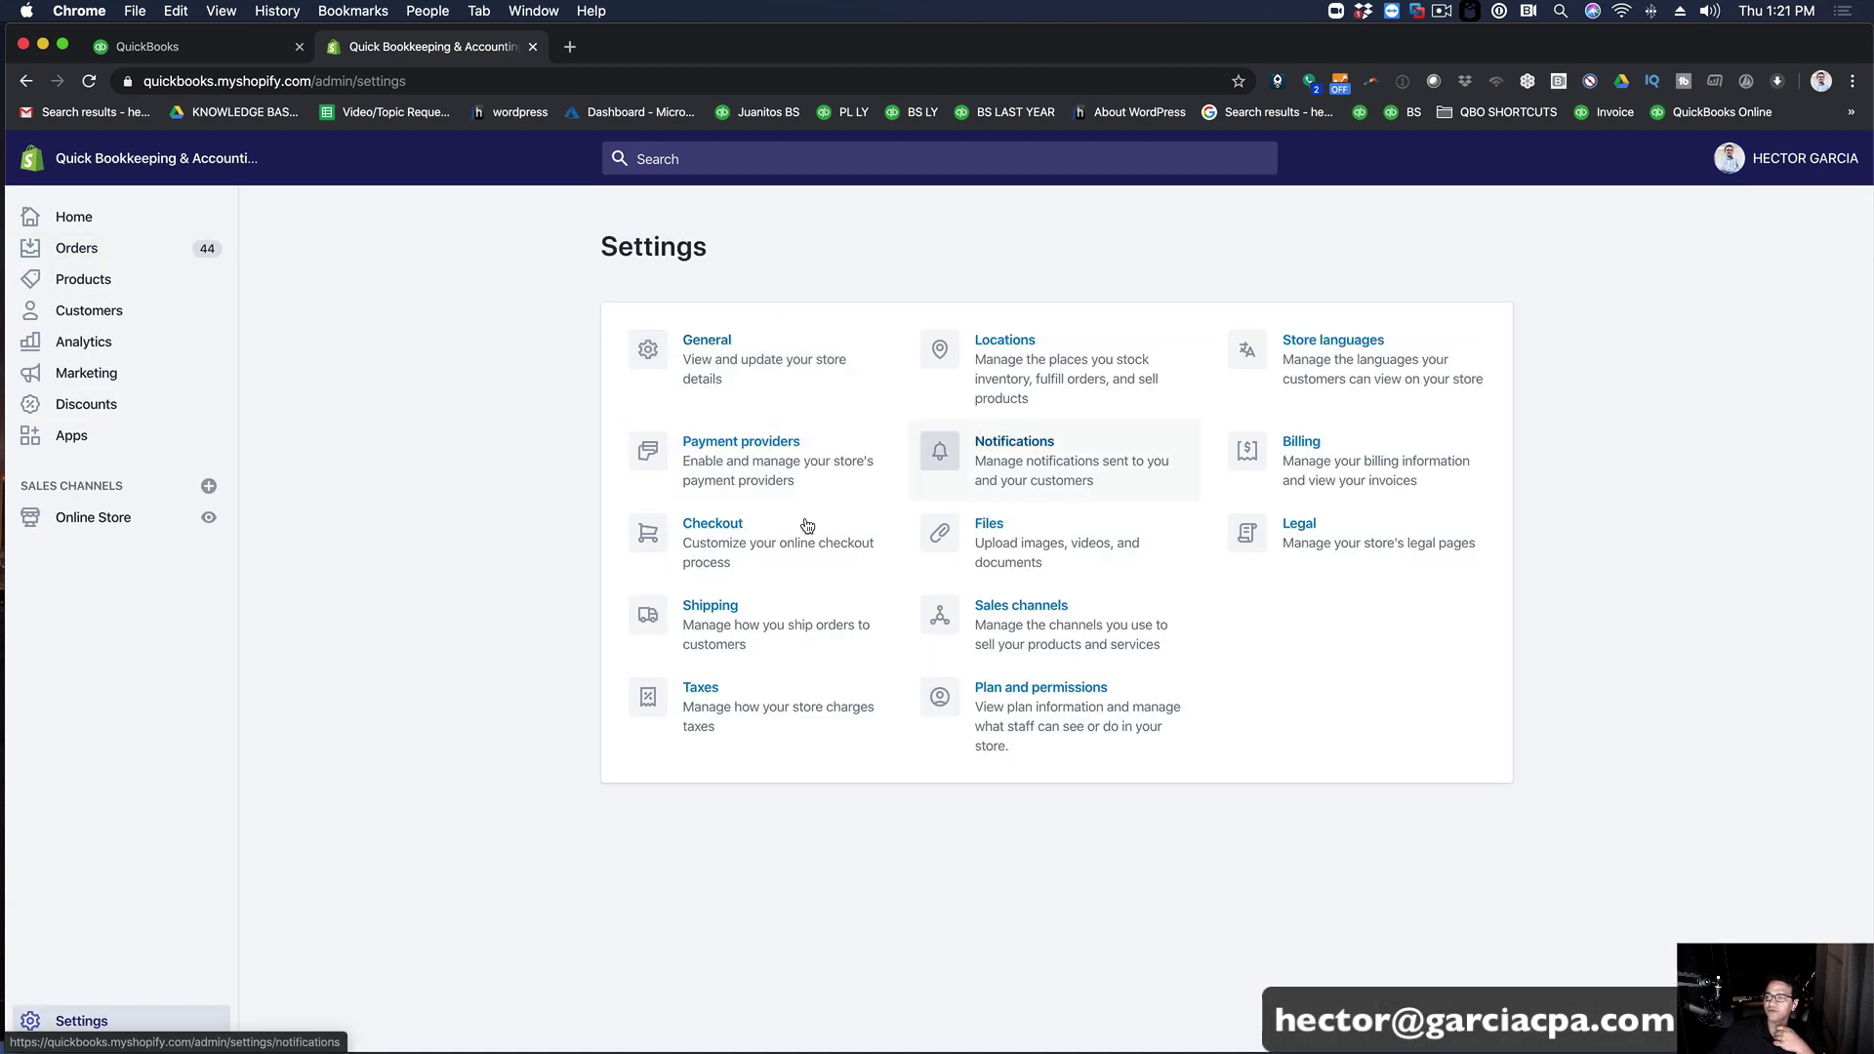
pyautogui.click(766, 441)
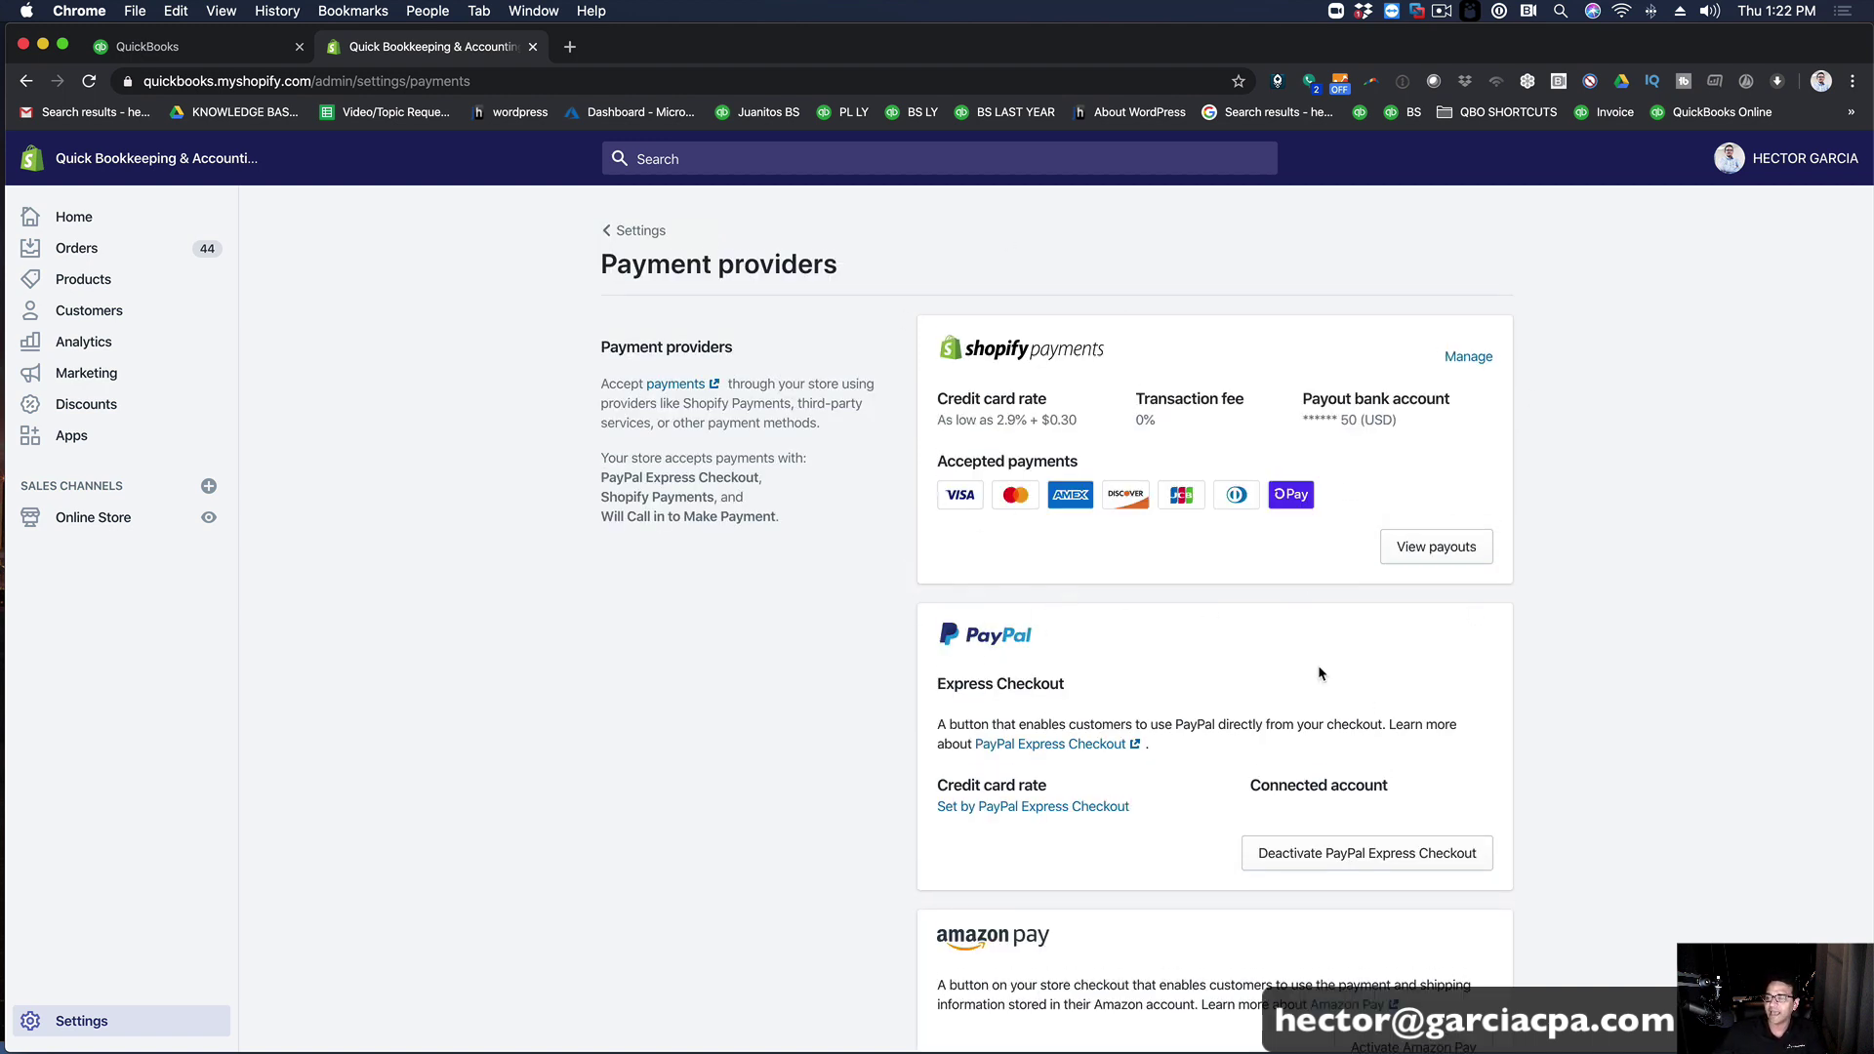
pyautogui.scroll(-2, 1319, 673)
pyautogui.scroll(2, 1318, 674)
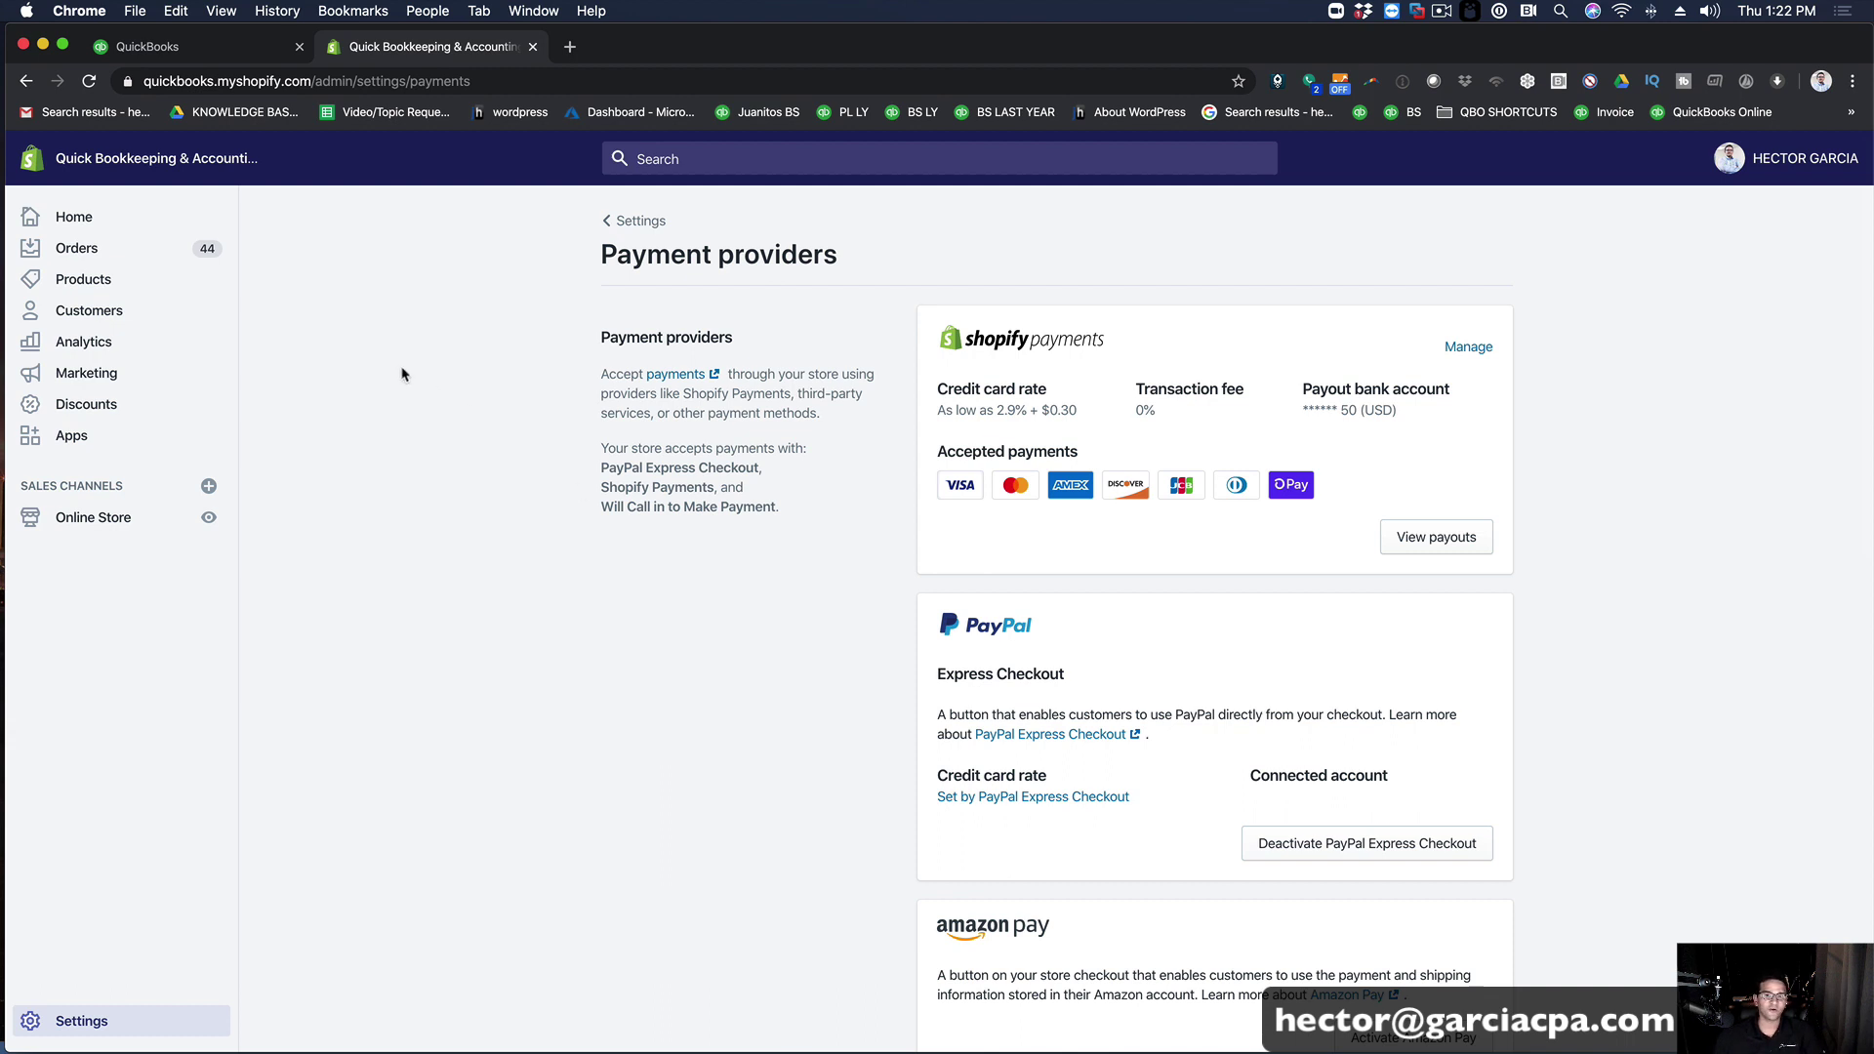
# Step: Revisit the orders list and the settings overview, and view the store's installed apps page at 125% zoom
pyautogui.click(77, 249)
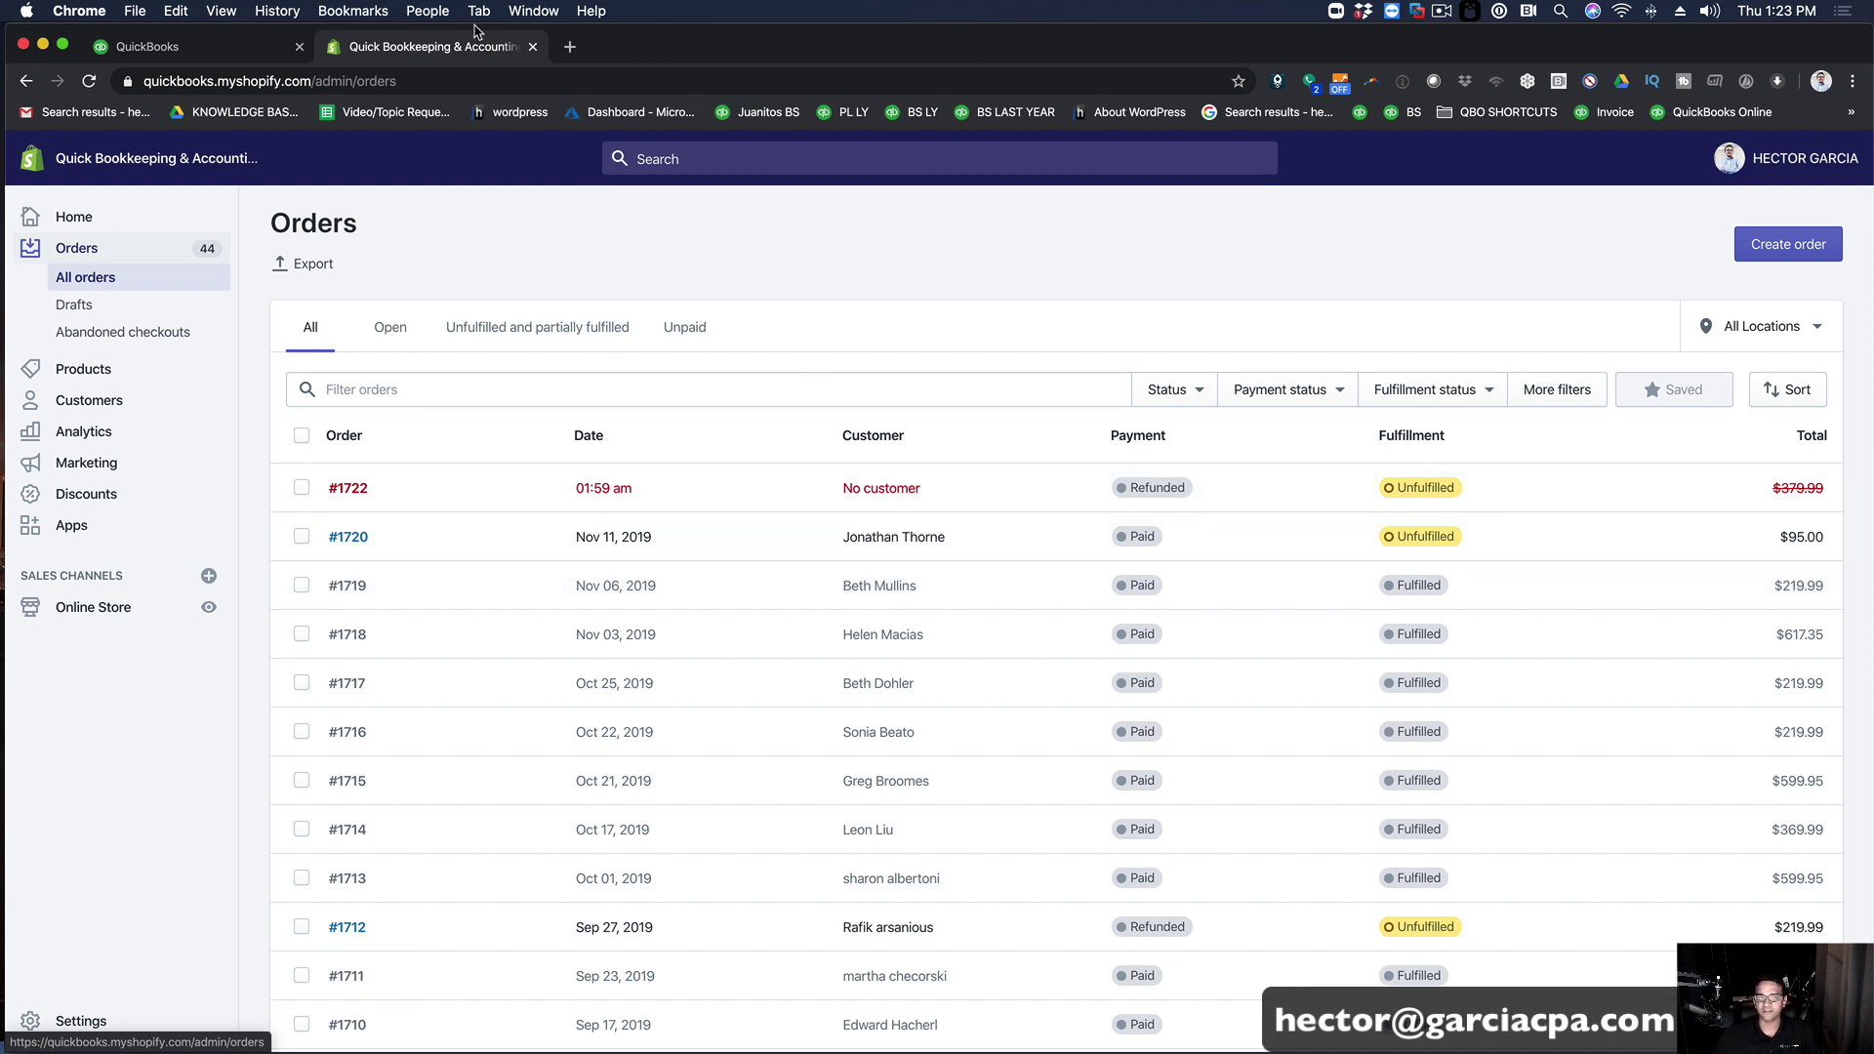
pyautogui.click(79, 1019)
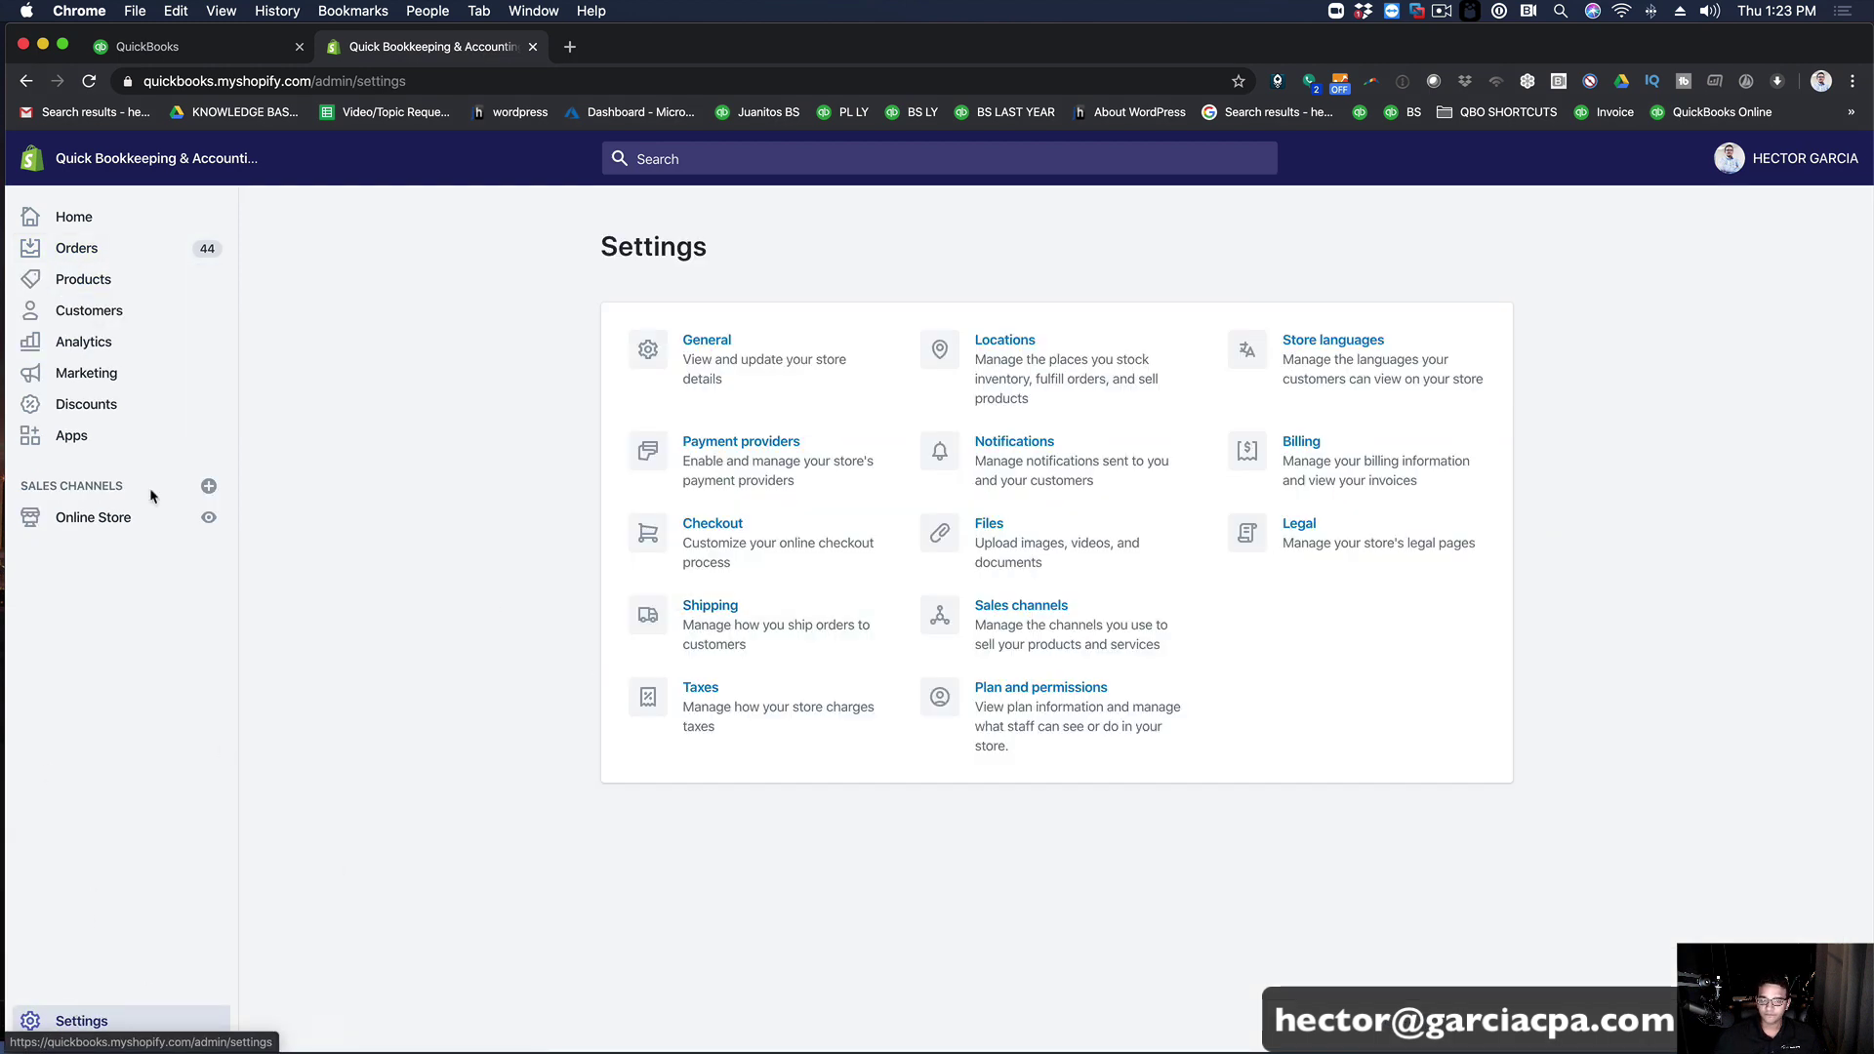
pyautogui.click(74, 448)
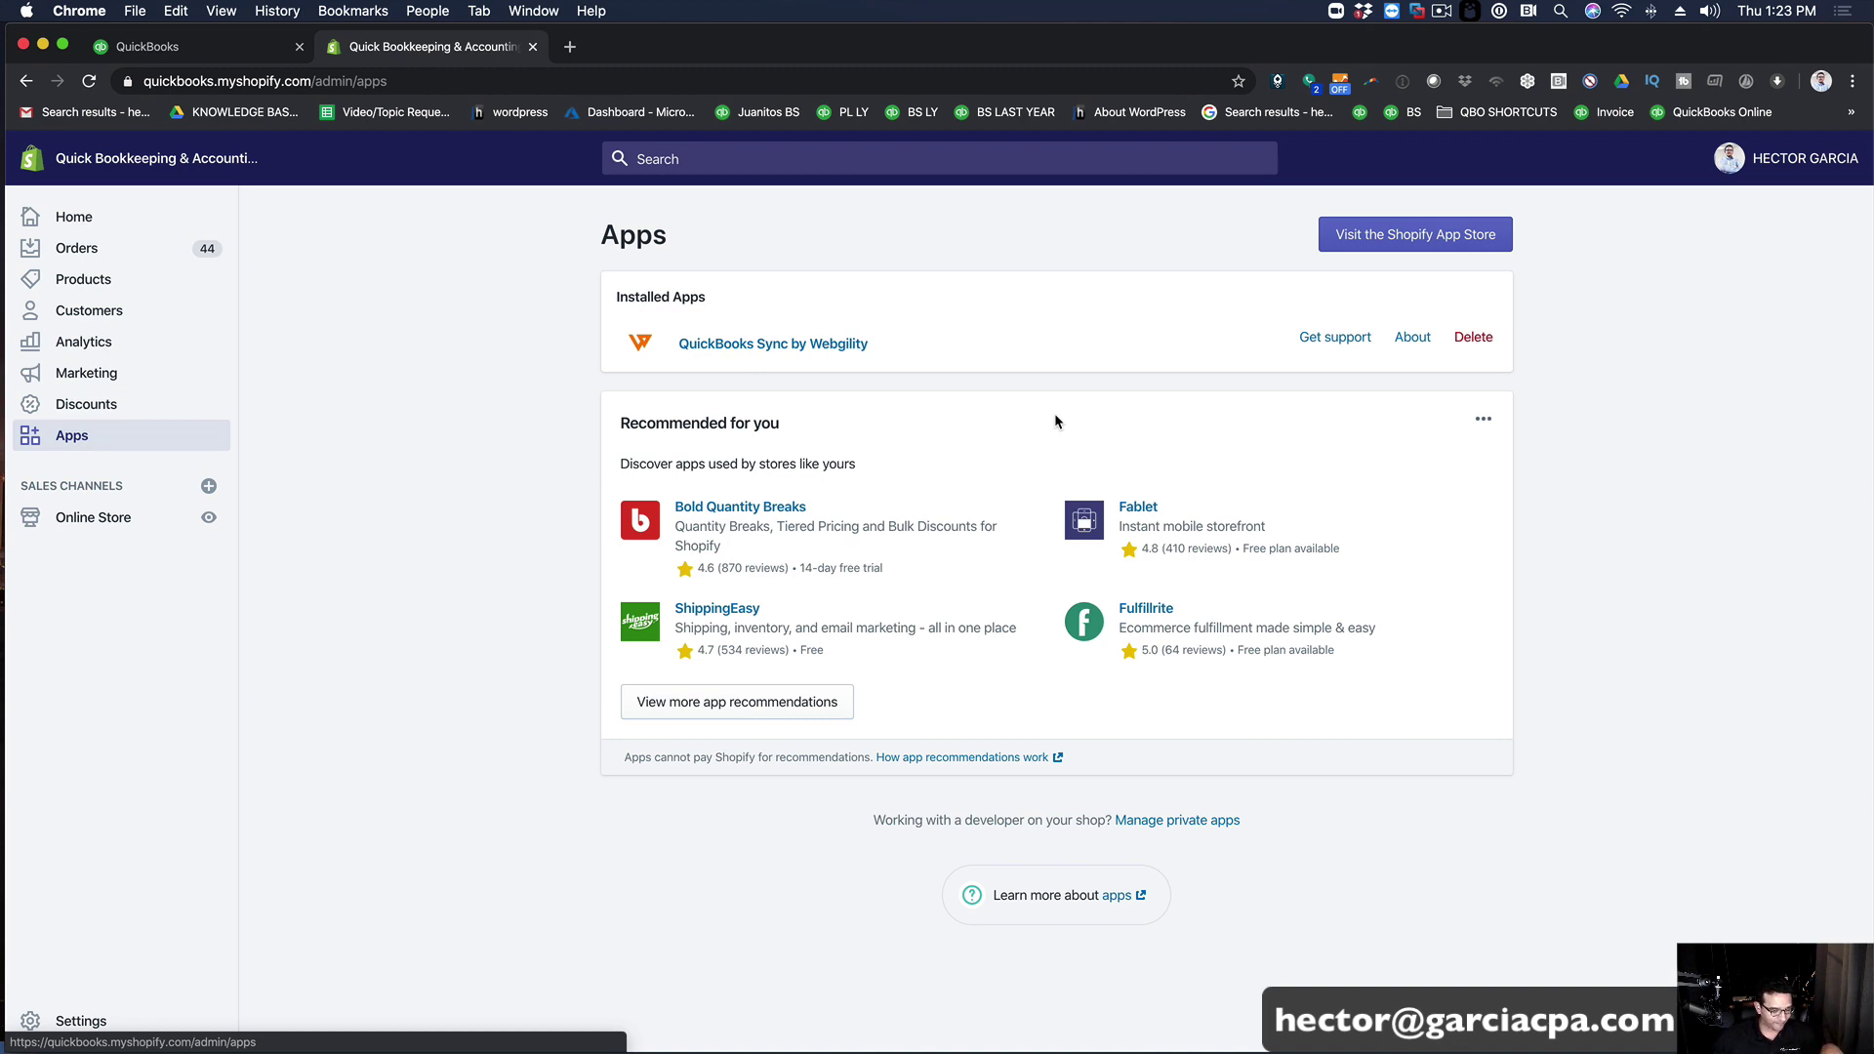
pyautogui.press('super+plus')
pyautogui.press('super+plus')
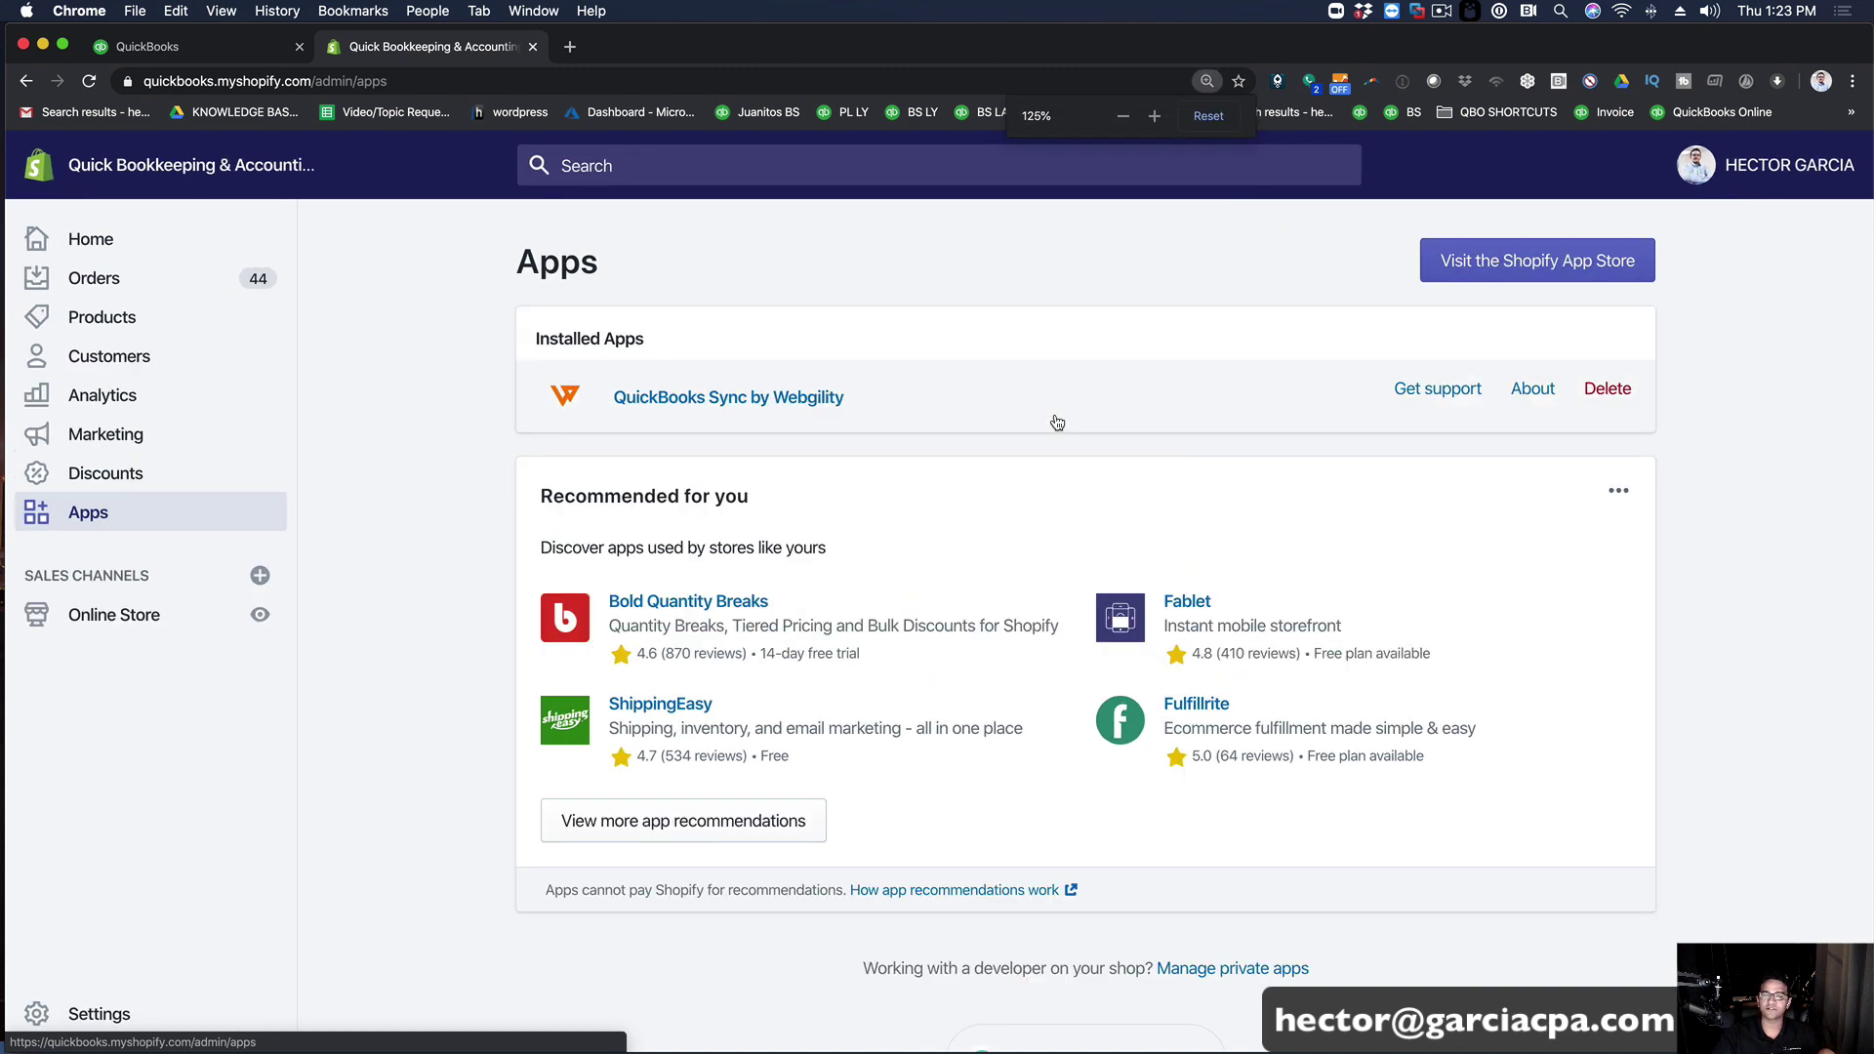
pyautogui.press('super+plus')
pyautogui.press('super+minus')
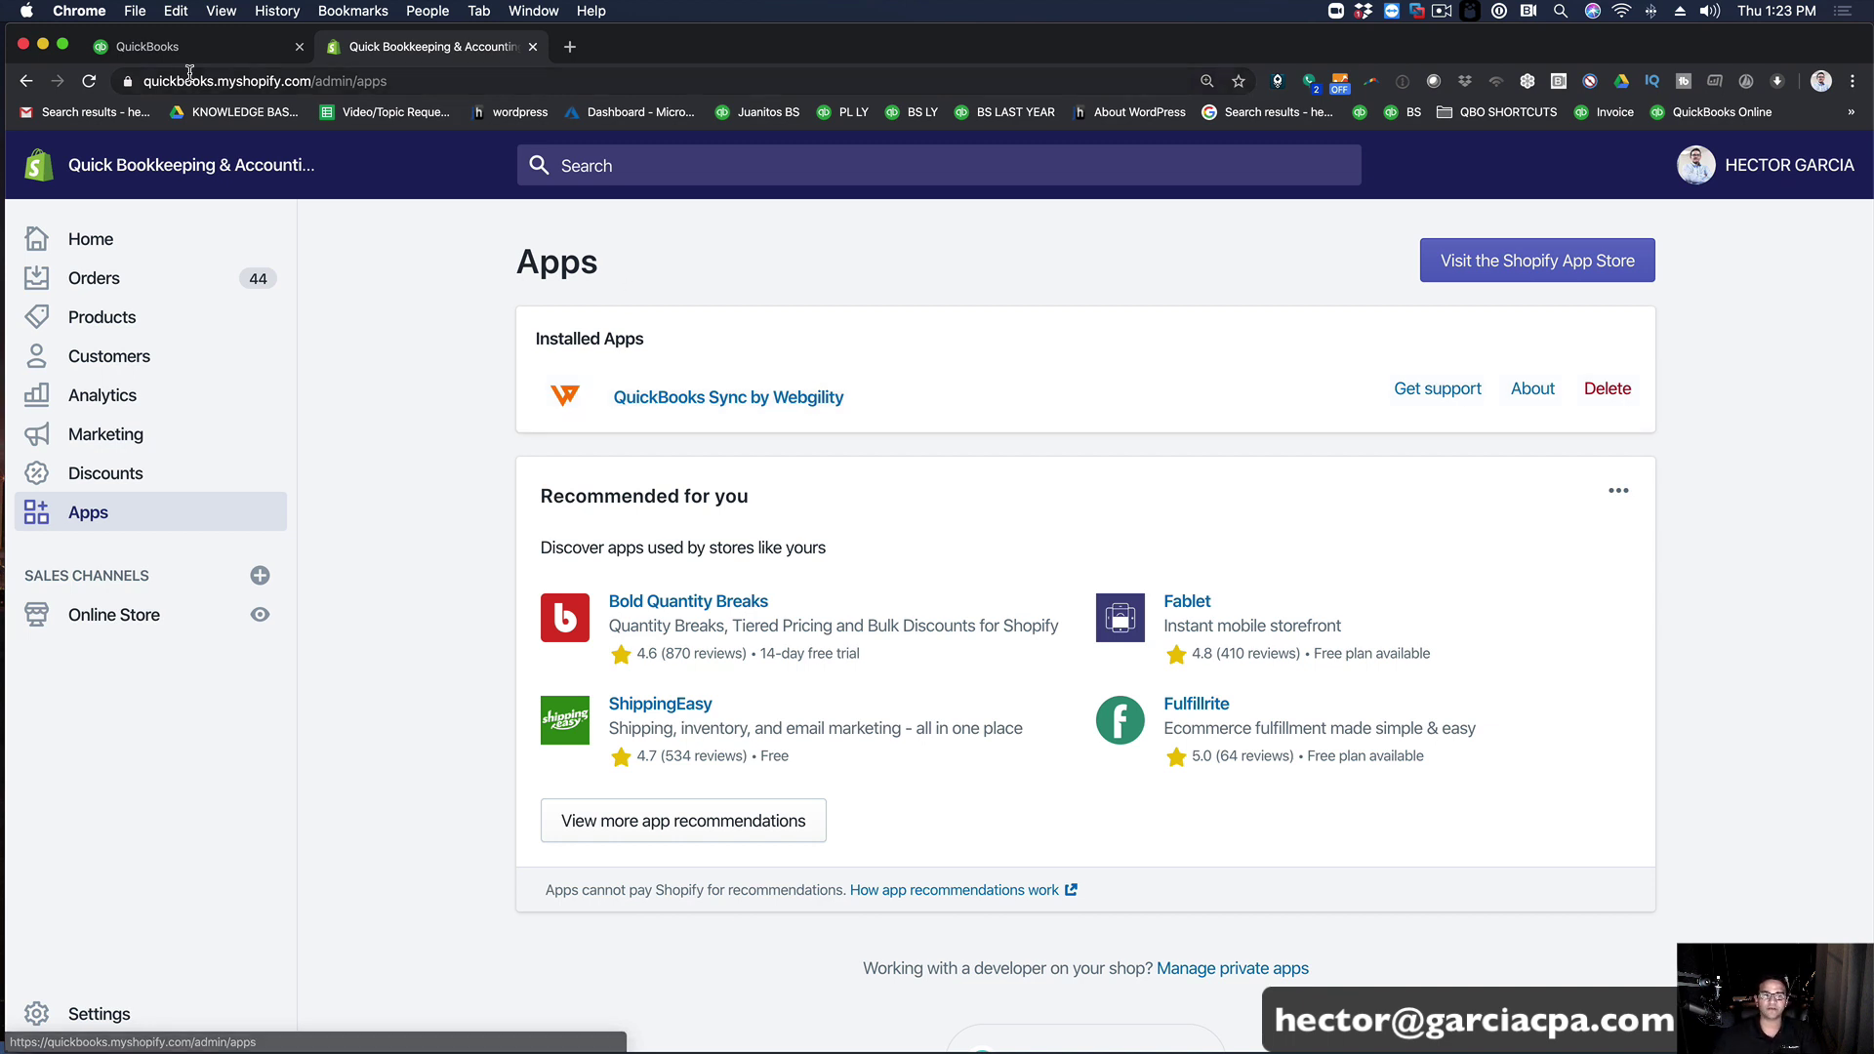
# Step: Switch to QuickBooks Online, enlarge the page to 125% and search its app center for "shopify"
pyautogui.click(170, 51)
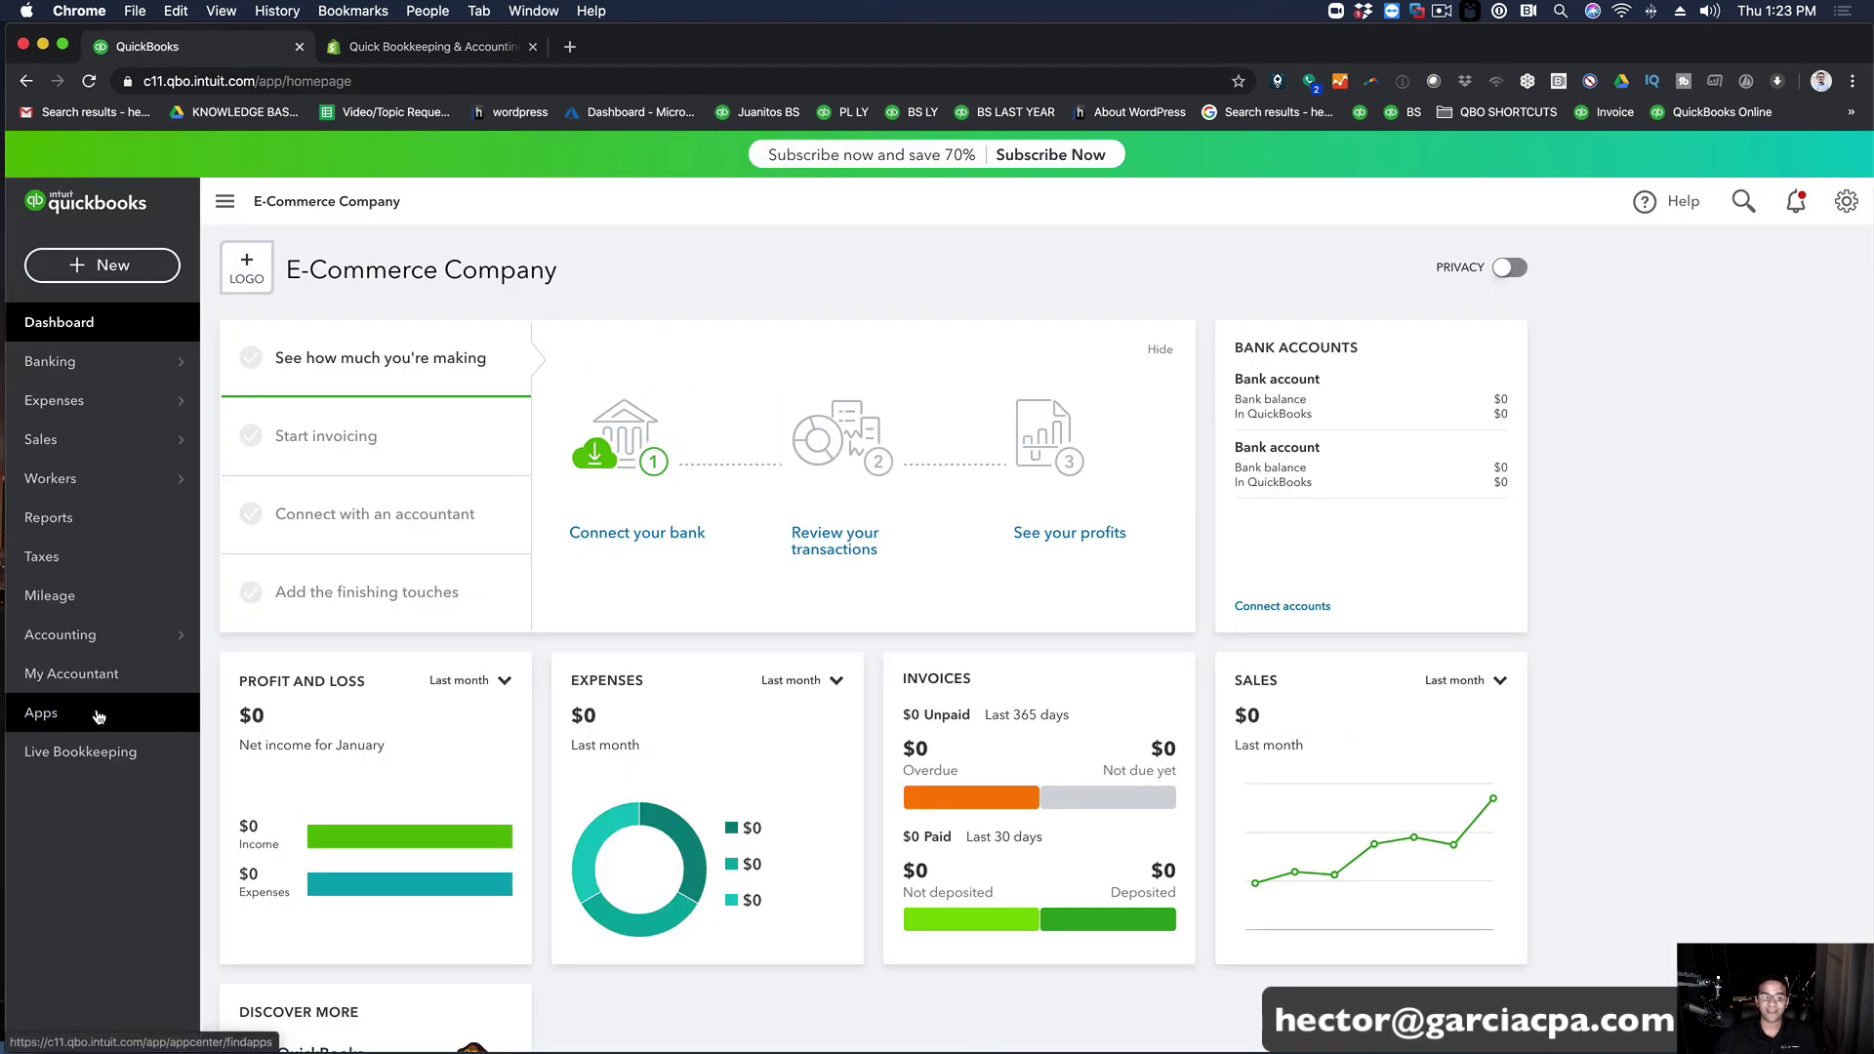
pyautogui.press('super+plus')
pyautogui.press('super+plus')
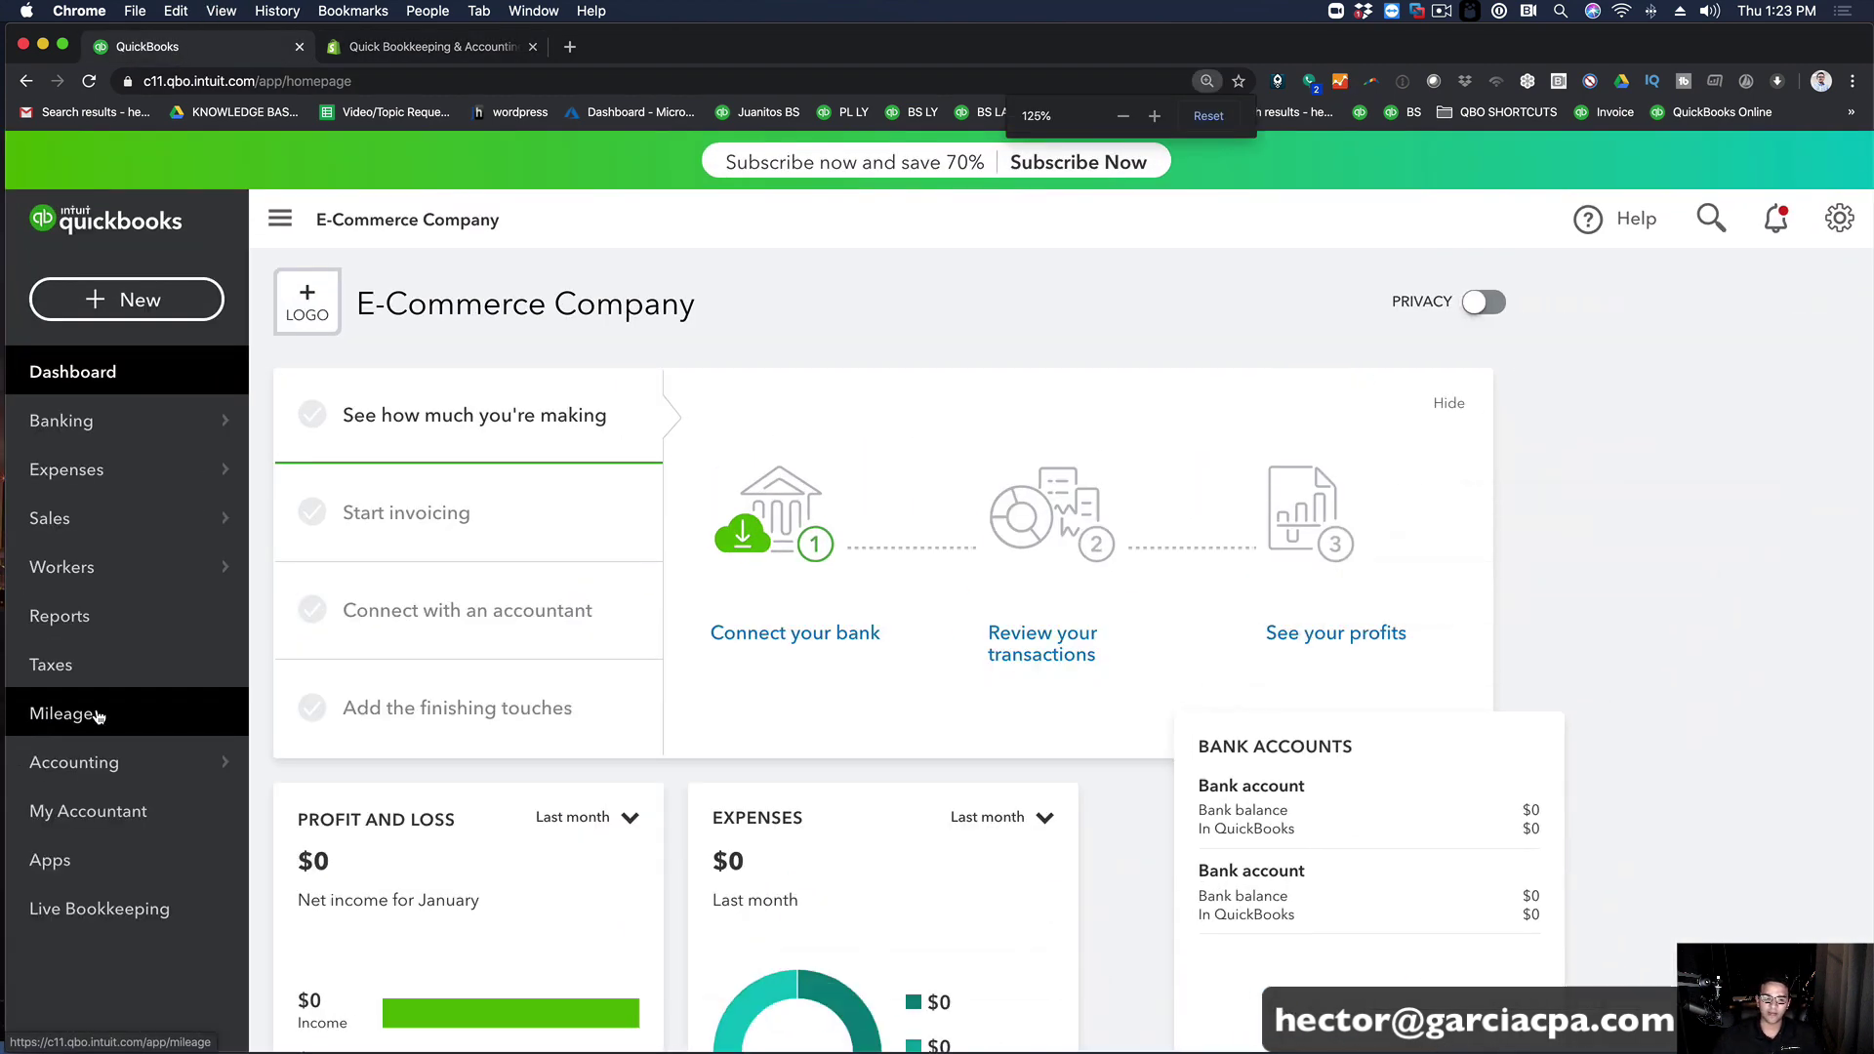
pyautogui.click(59, 861)
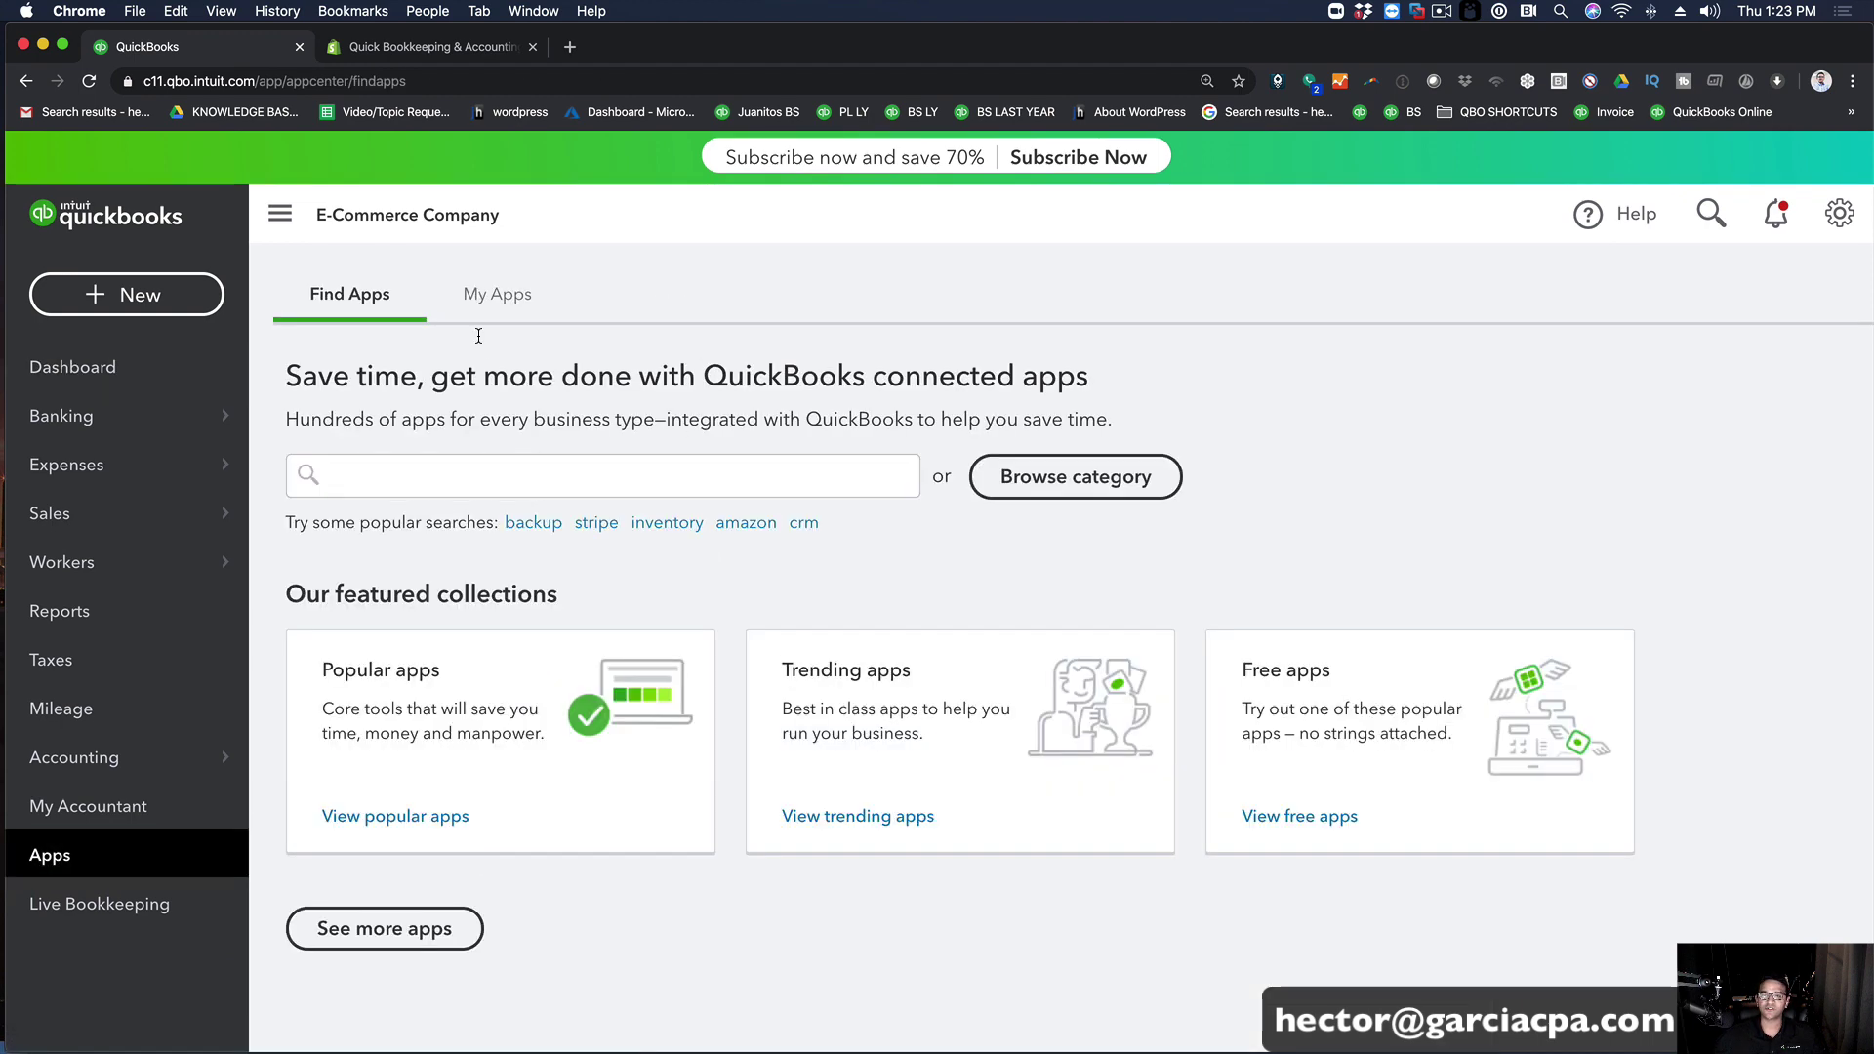
pyautogui.click(412, 476)
pyautogui.write('shopify')
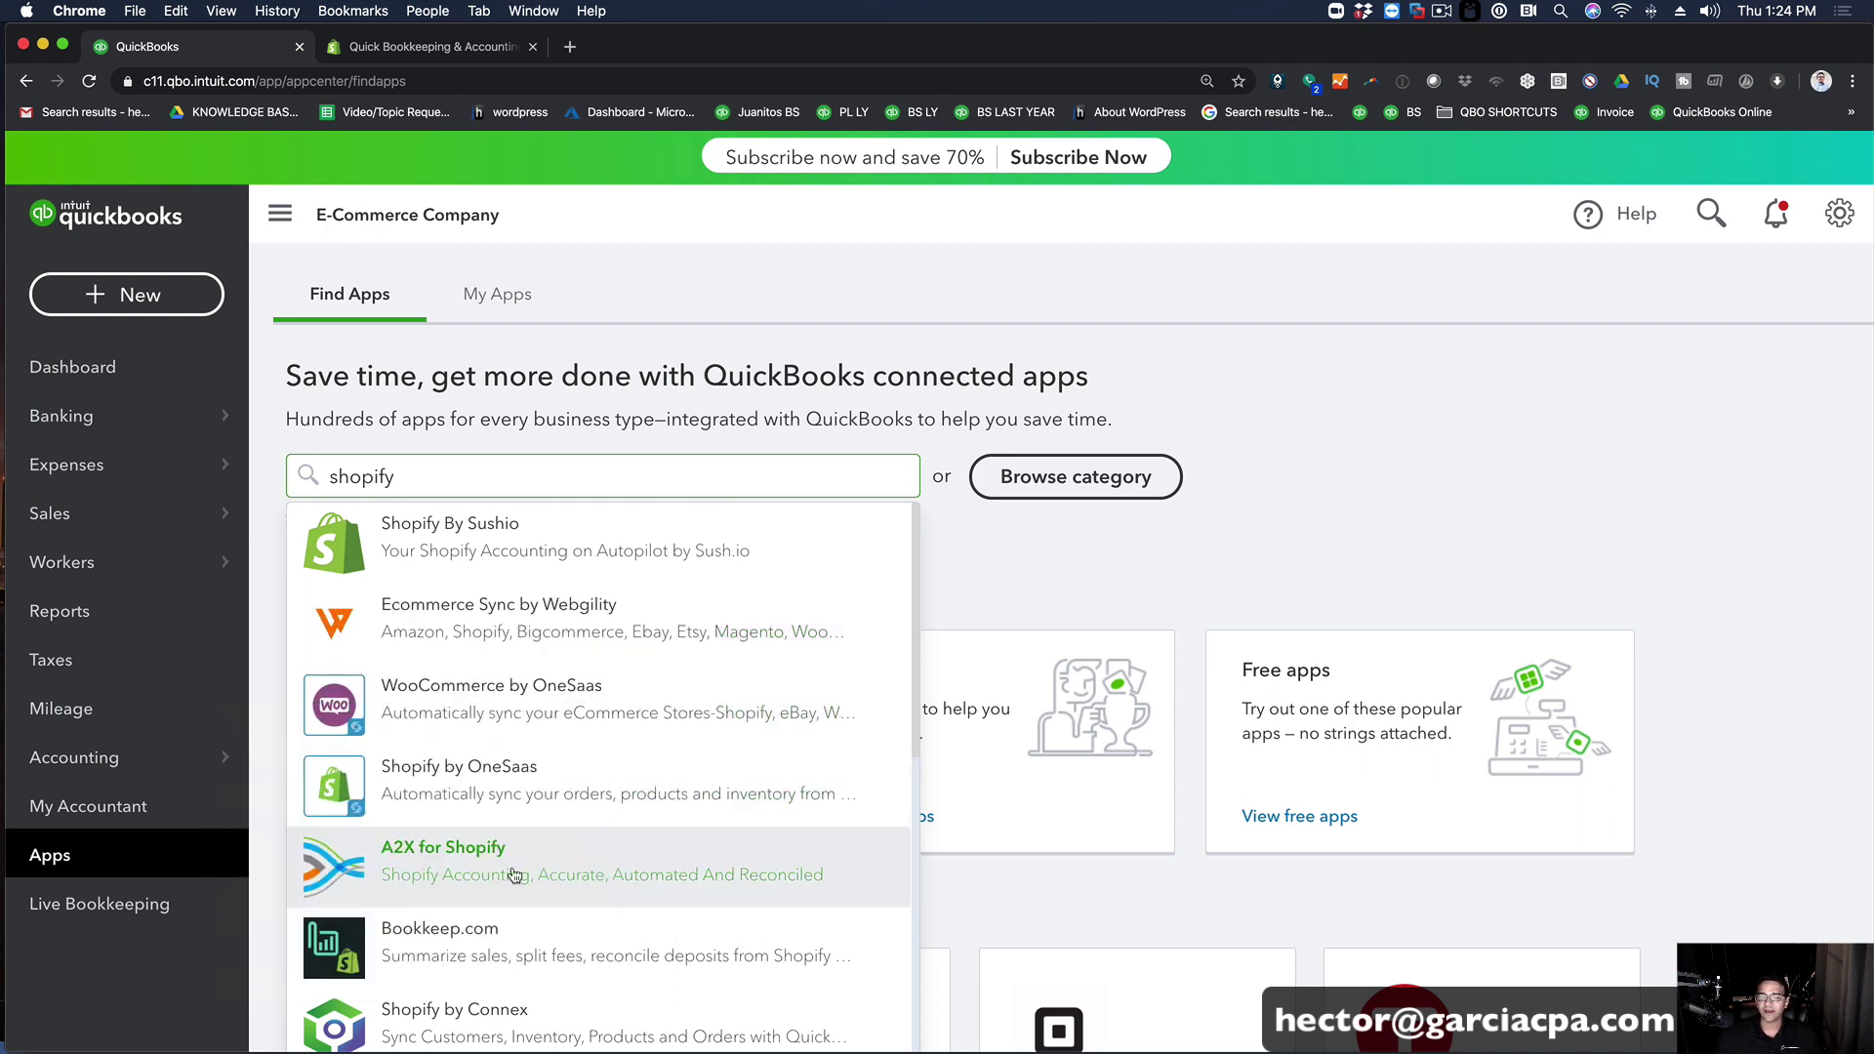
# Step: View the details of the Shopify for QuickBooks Online app from the search suggestions and close them
pyautogui.scroll(-3, 488, 829)
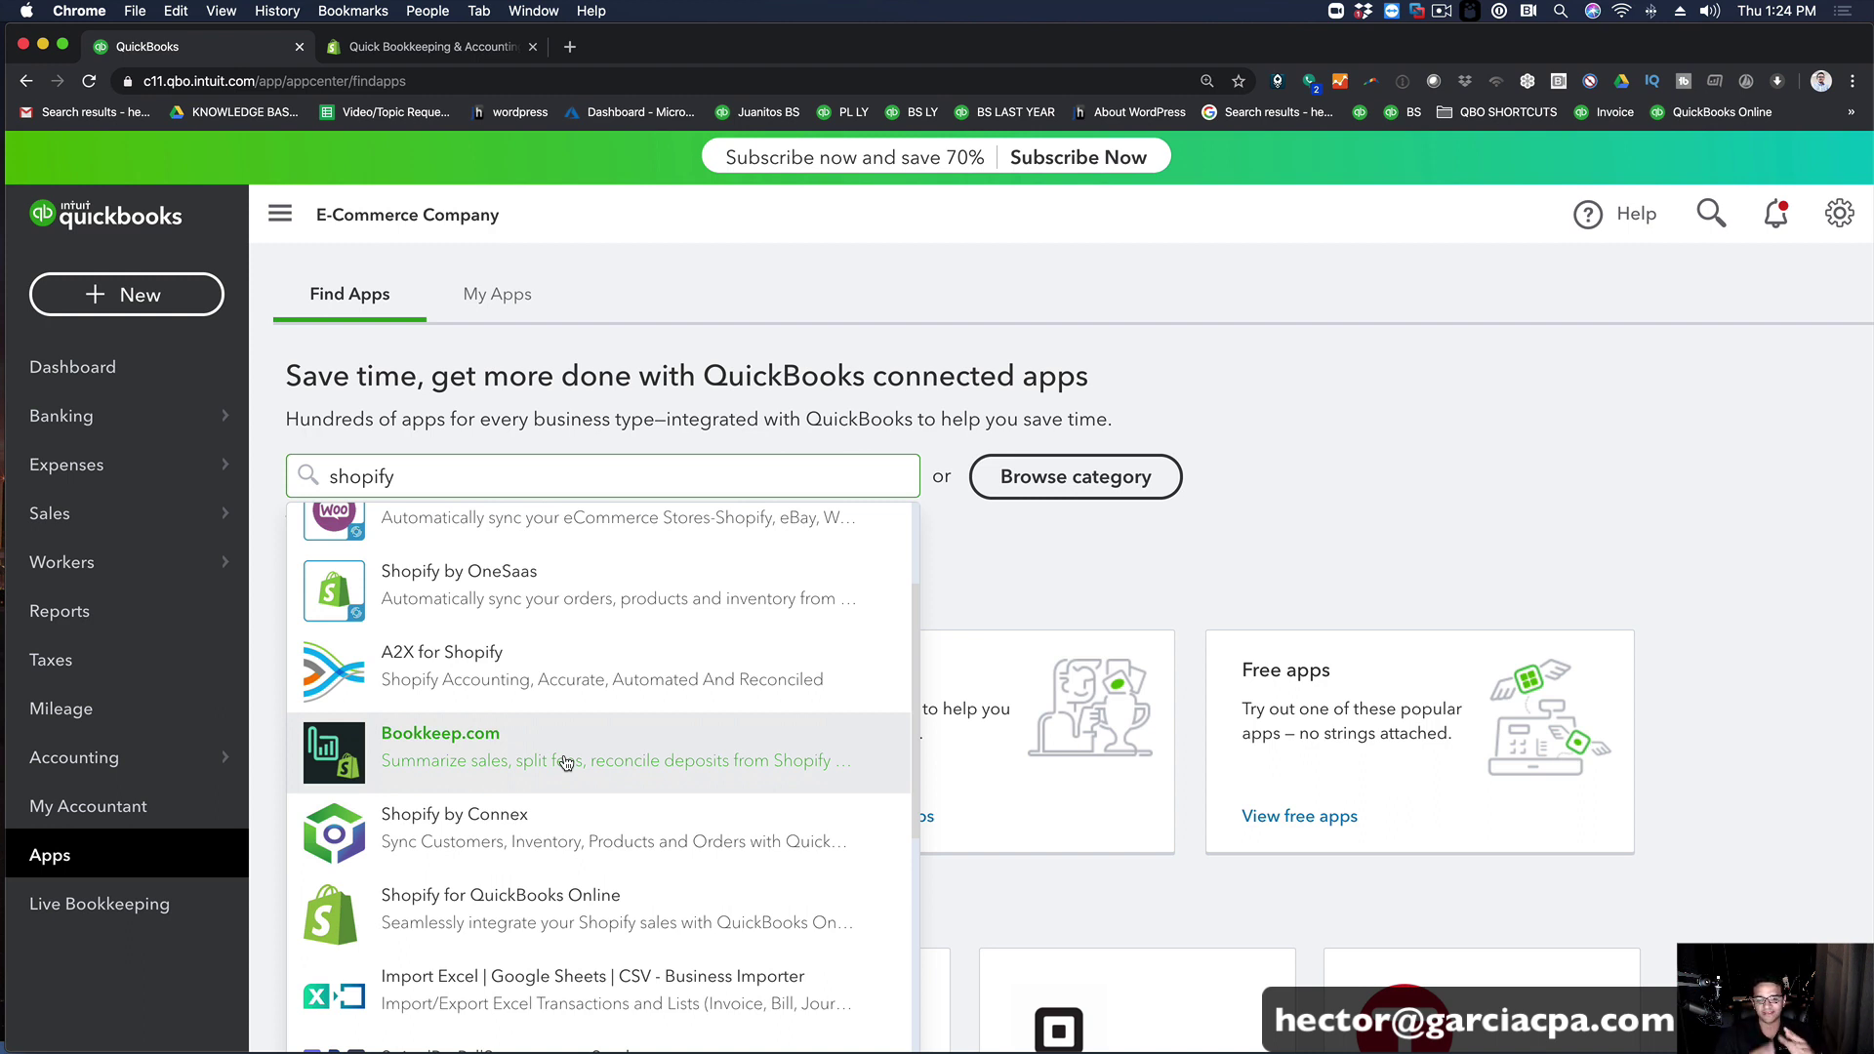
pyautogui.scroll(-5, 469, 908)
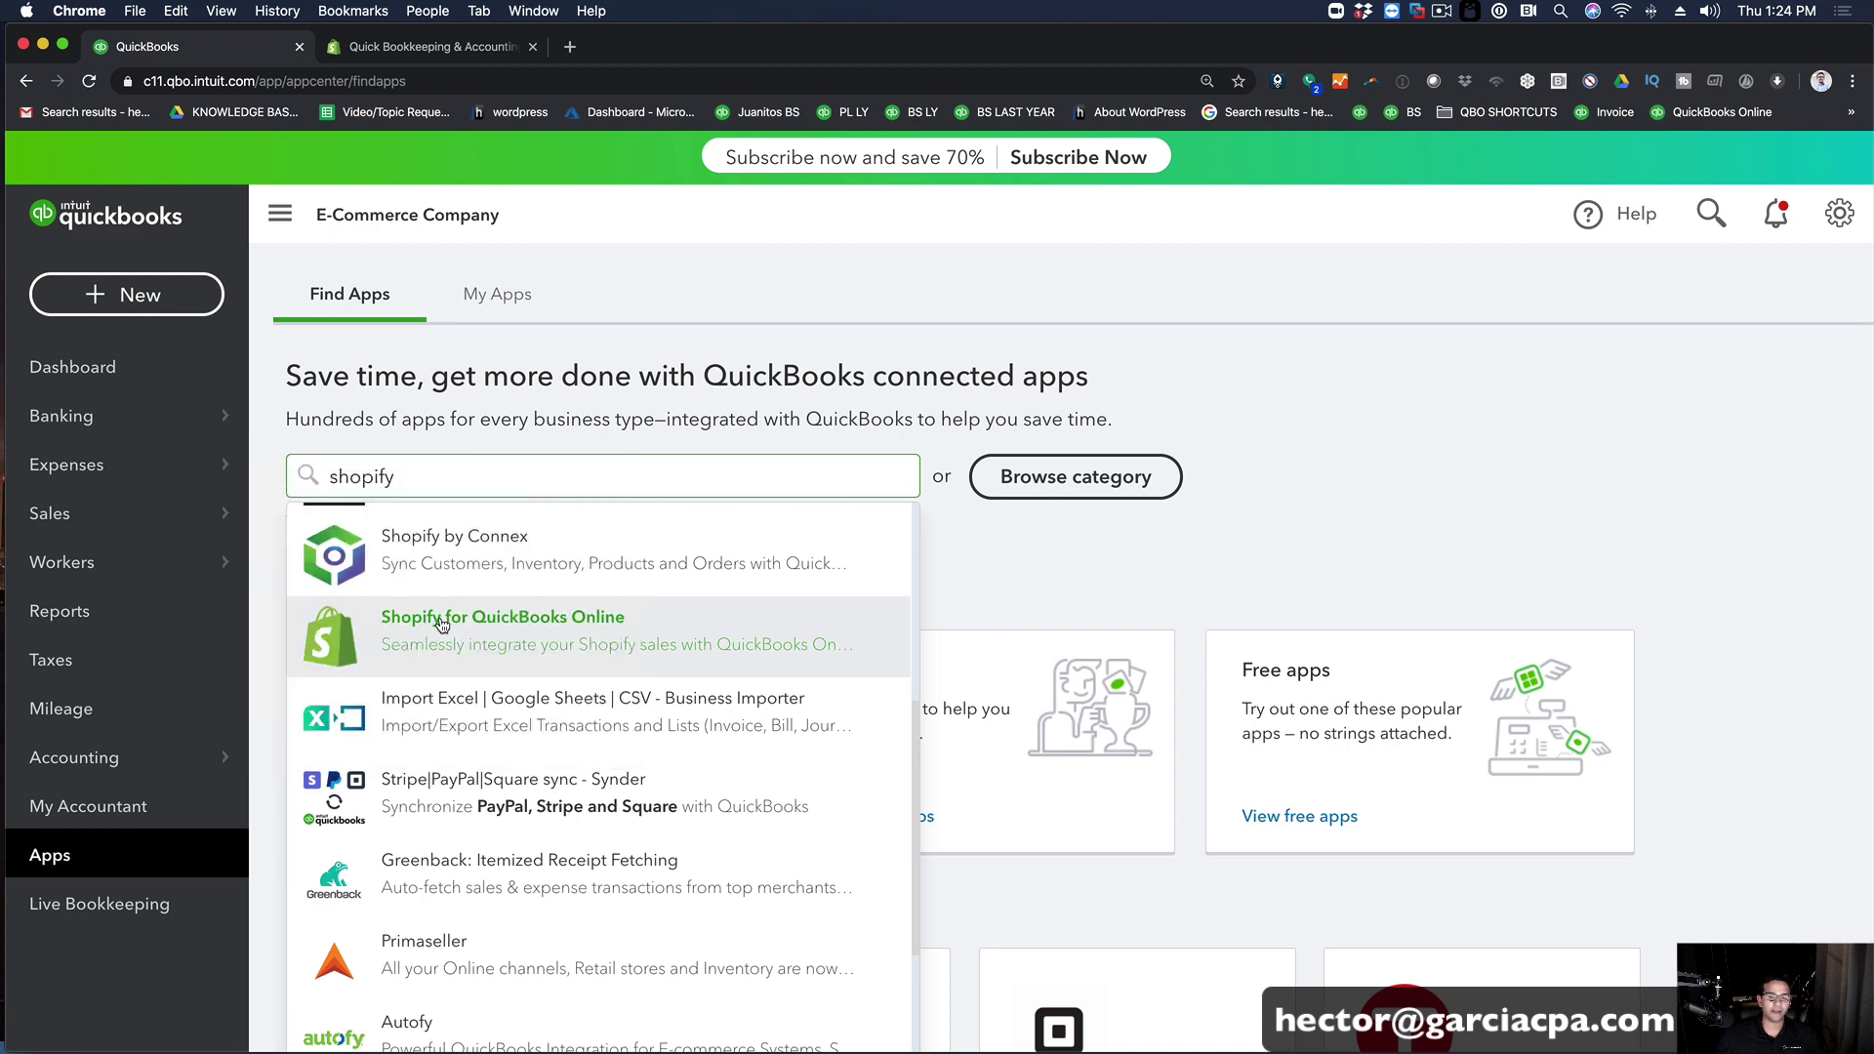
pyautogui.click(442, 625)
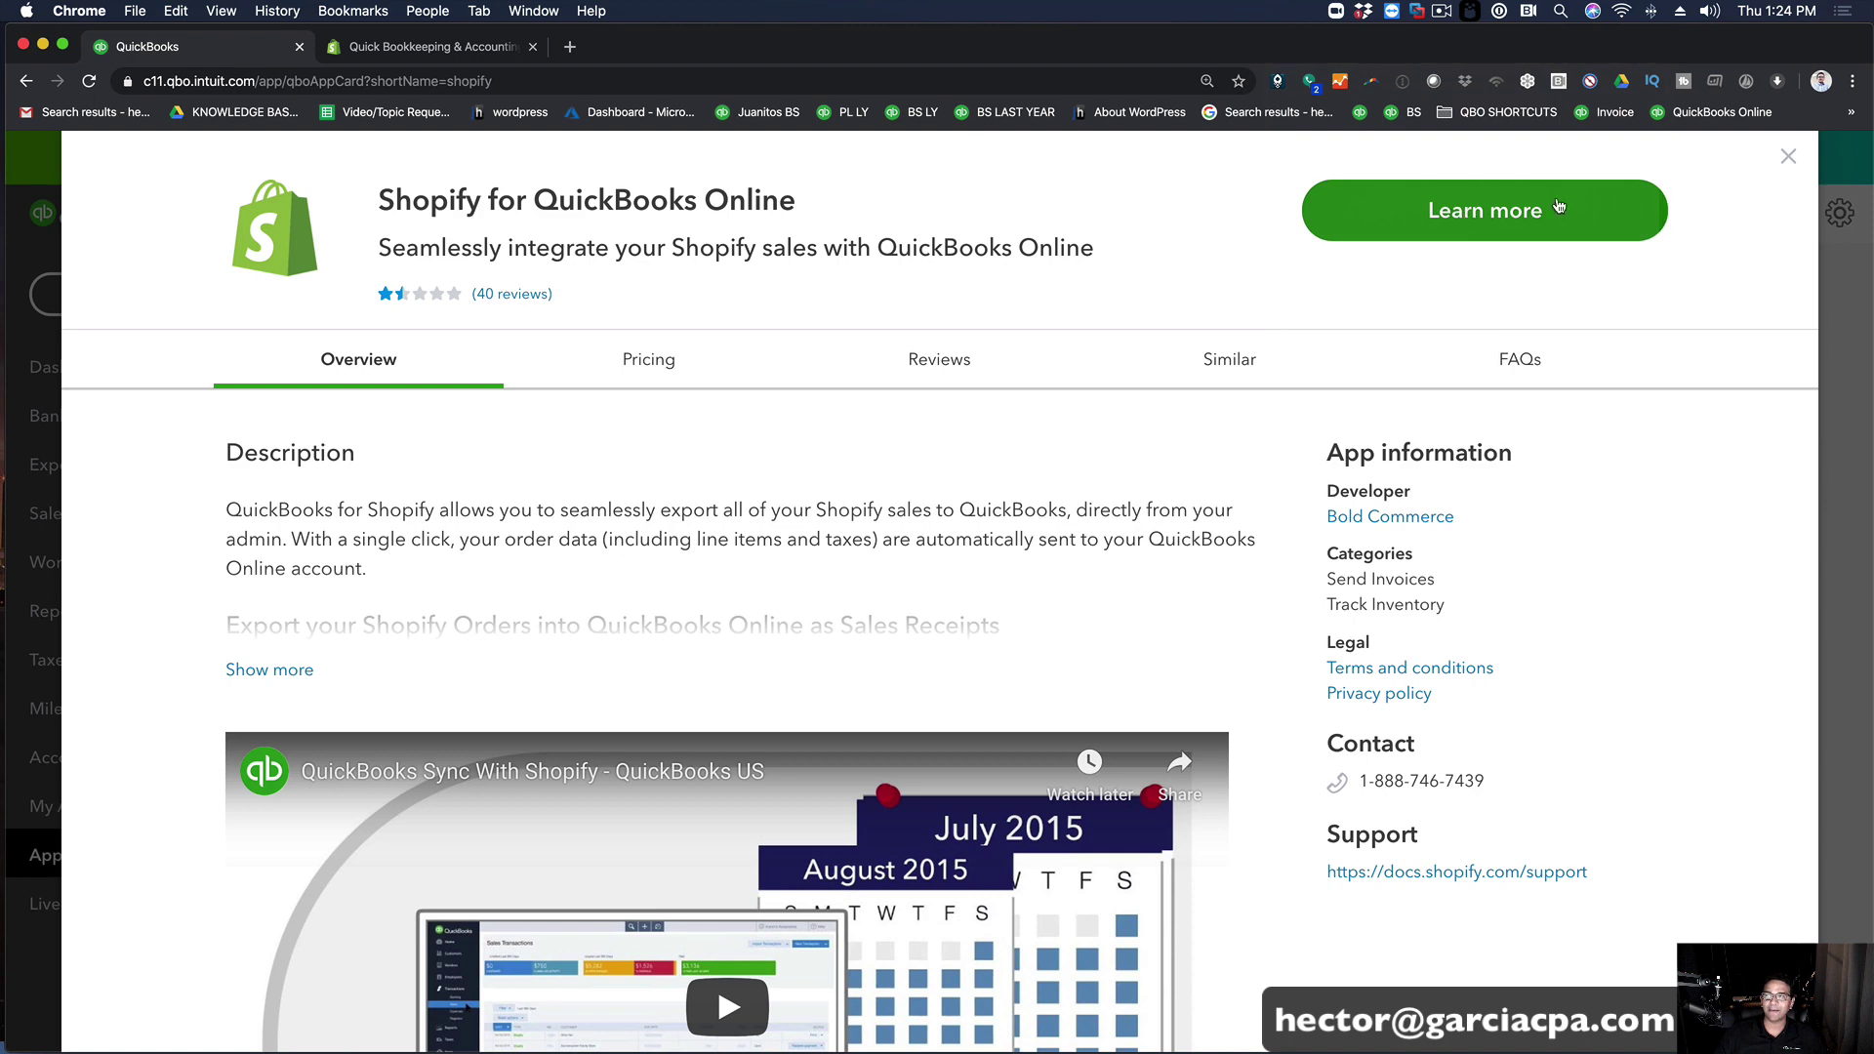
pyautogui.click(1788, 156)
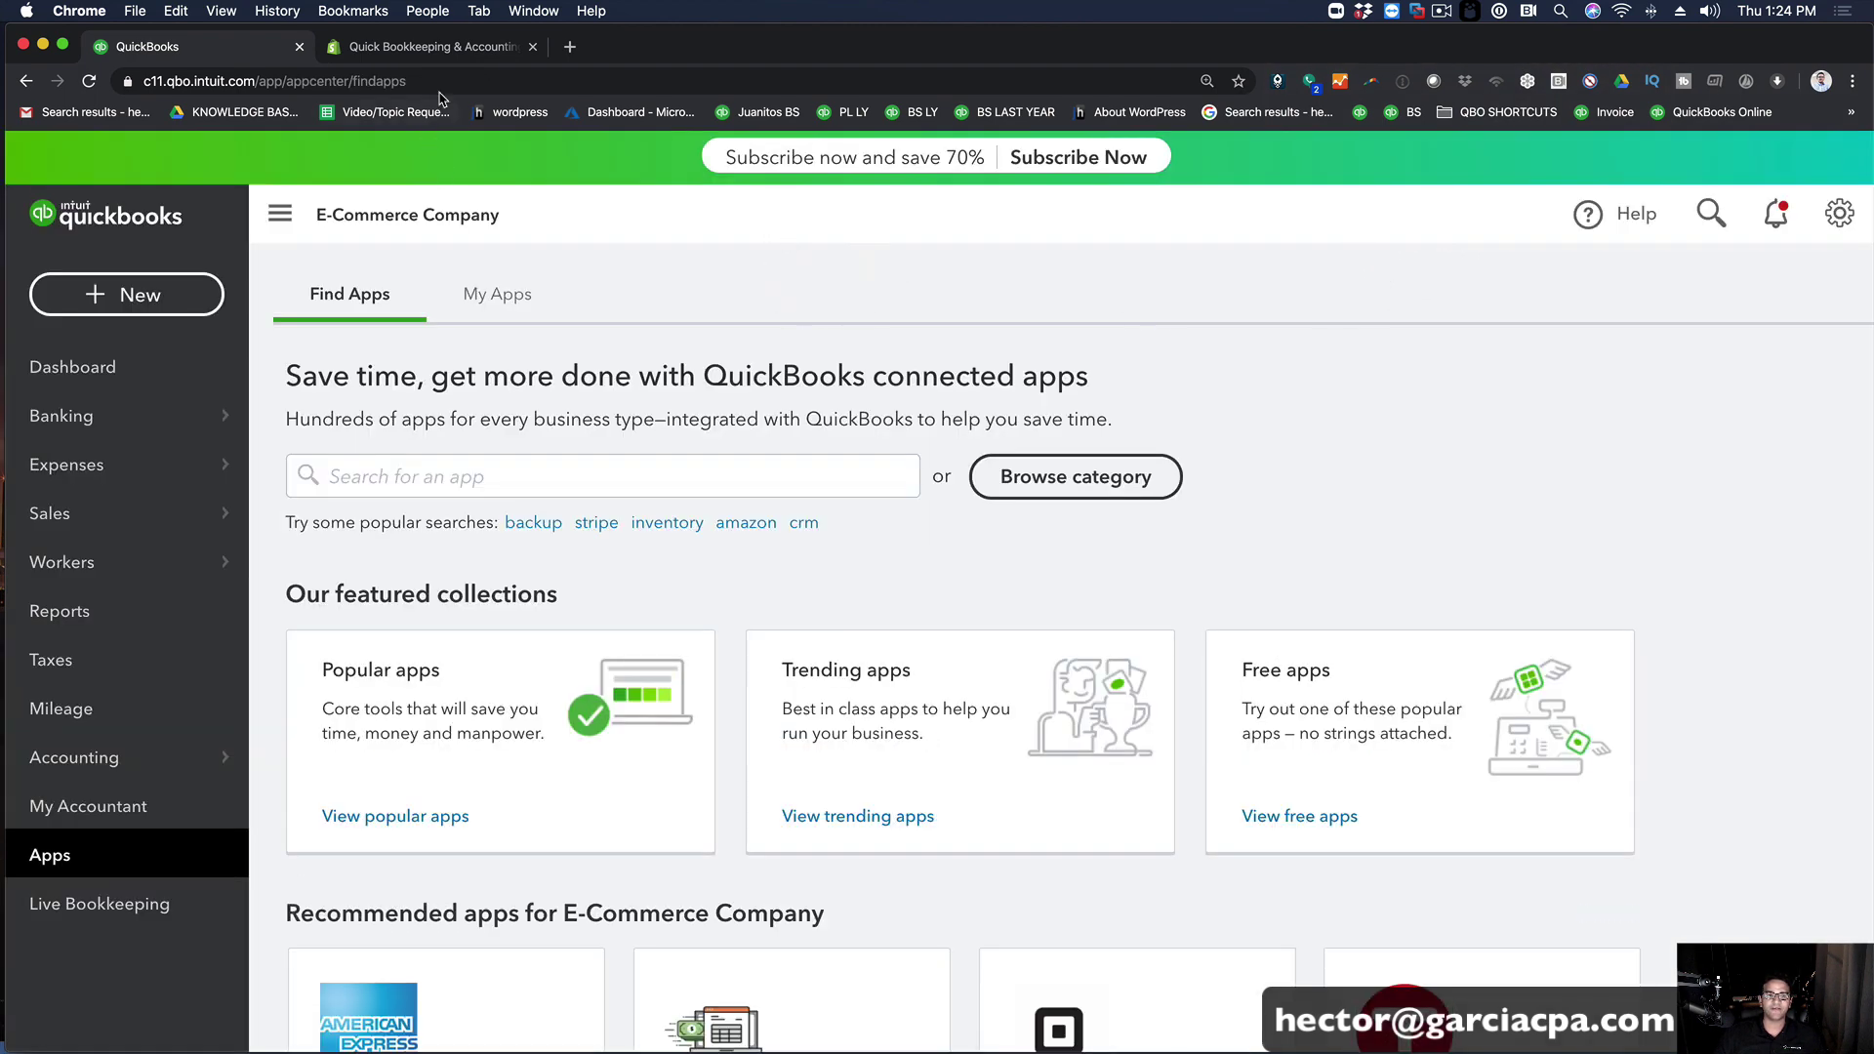
# Step: Switch back to the Shopify admin, visit the Shopify App Store and search it for "quickbooks"
pyautogui.click(430, 51)
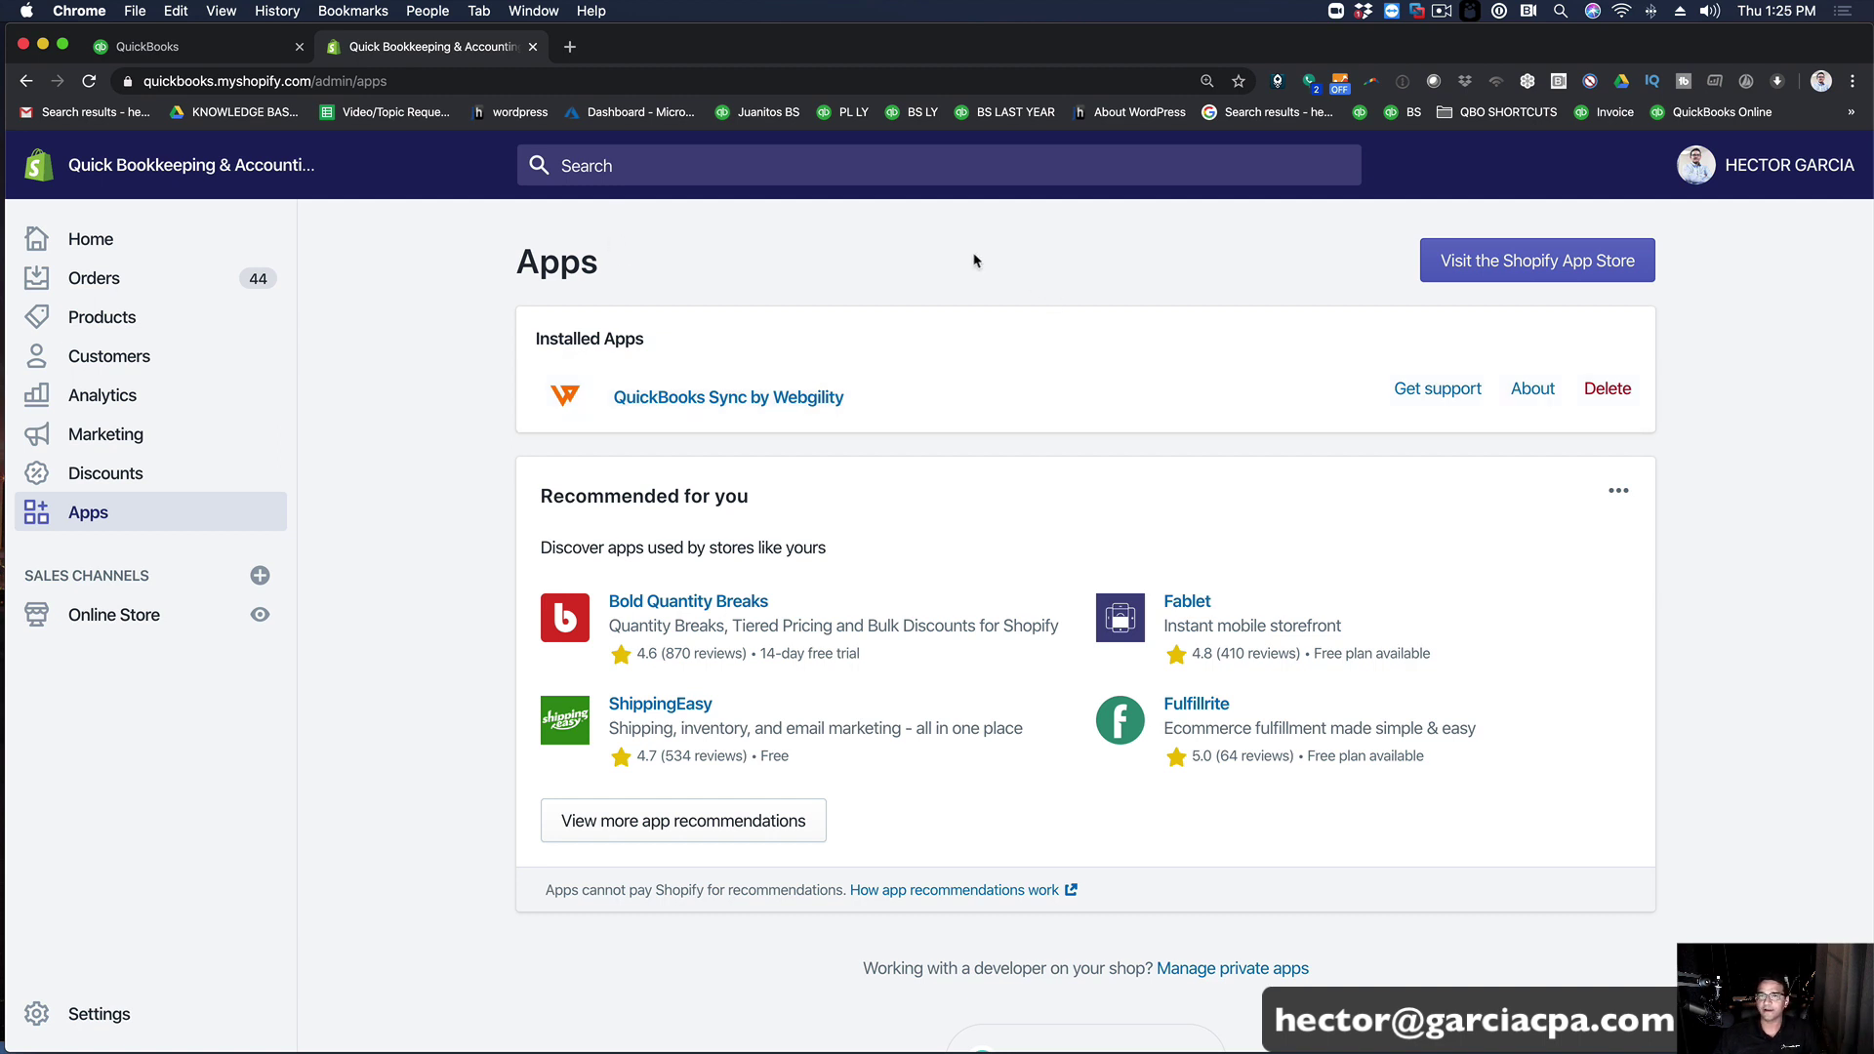
pyautogui.click(1524, 271)
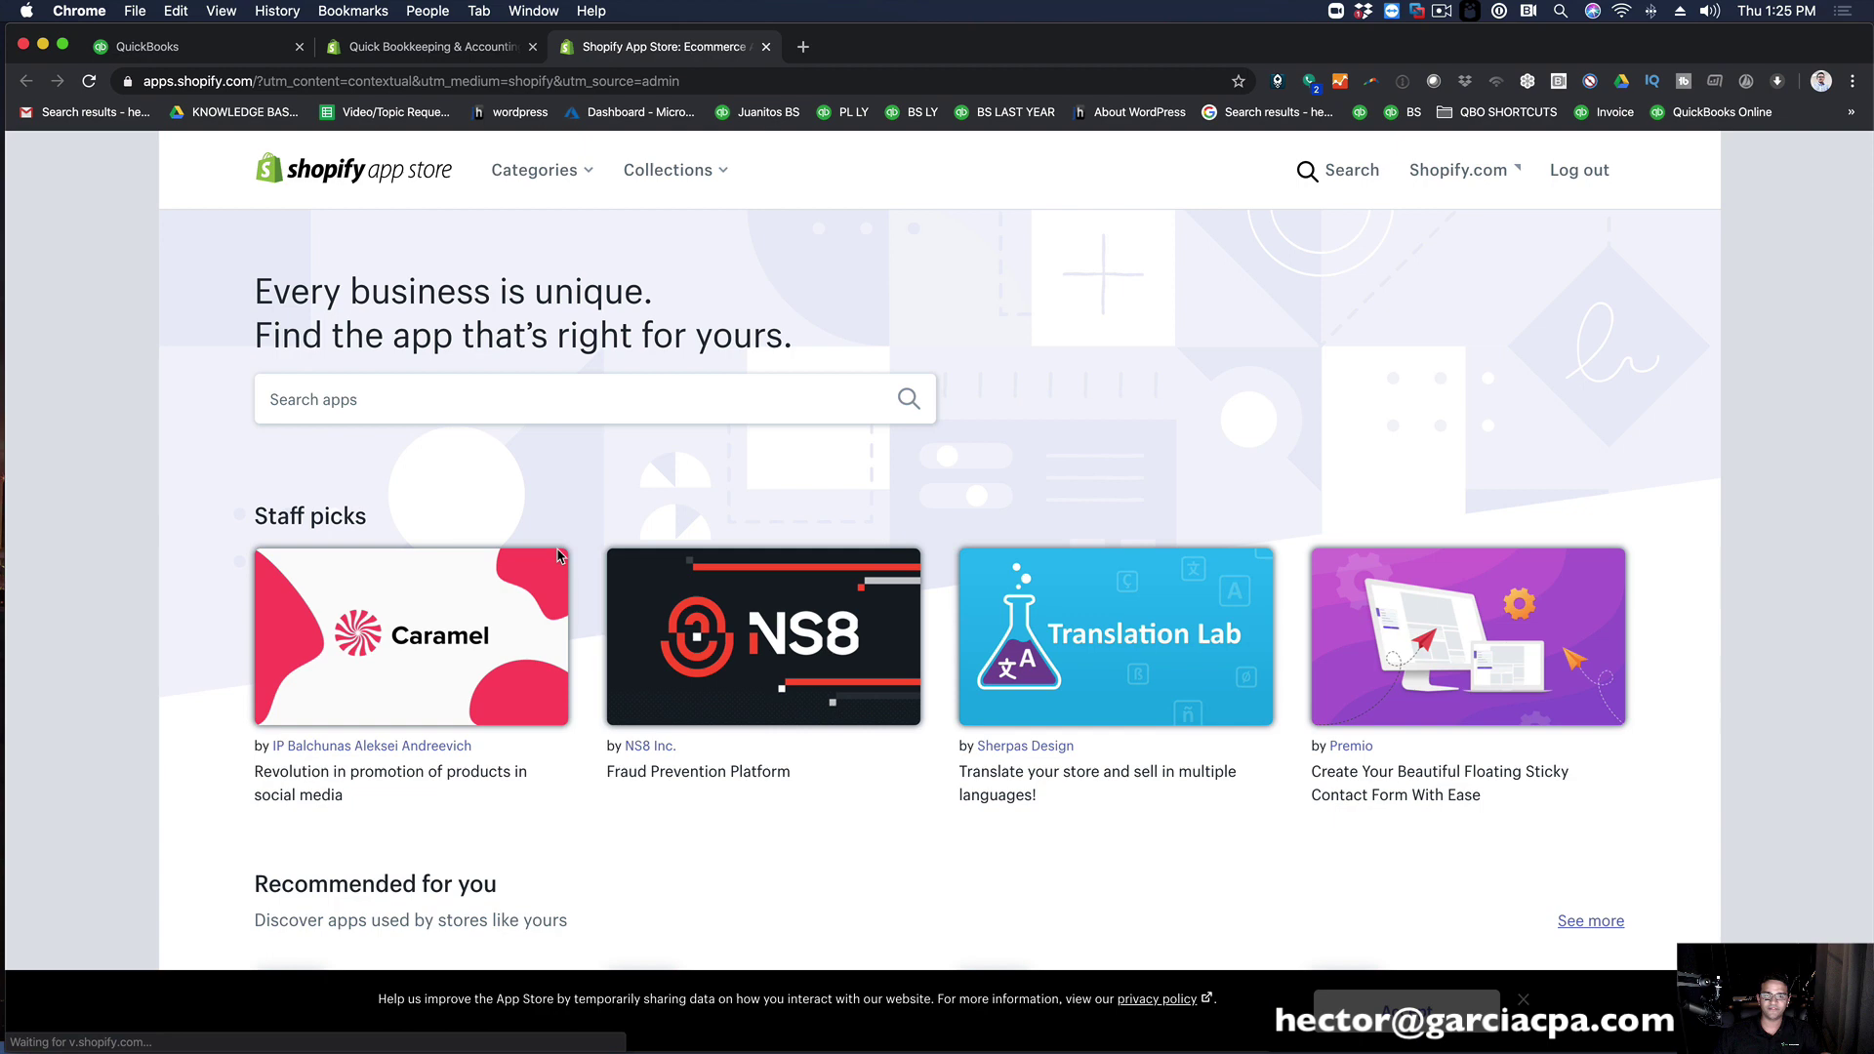
pyautogui.click(343, 400)
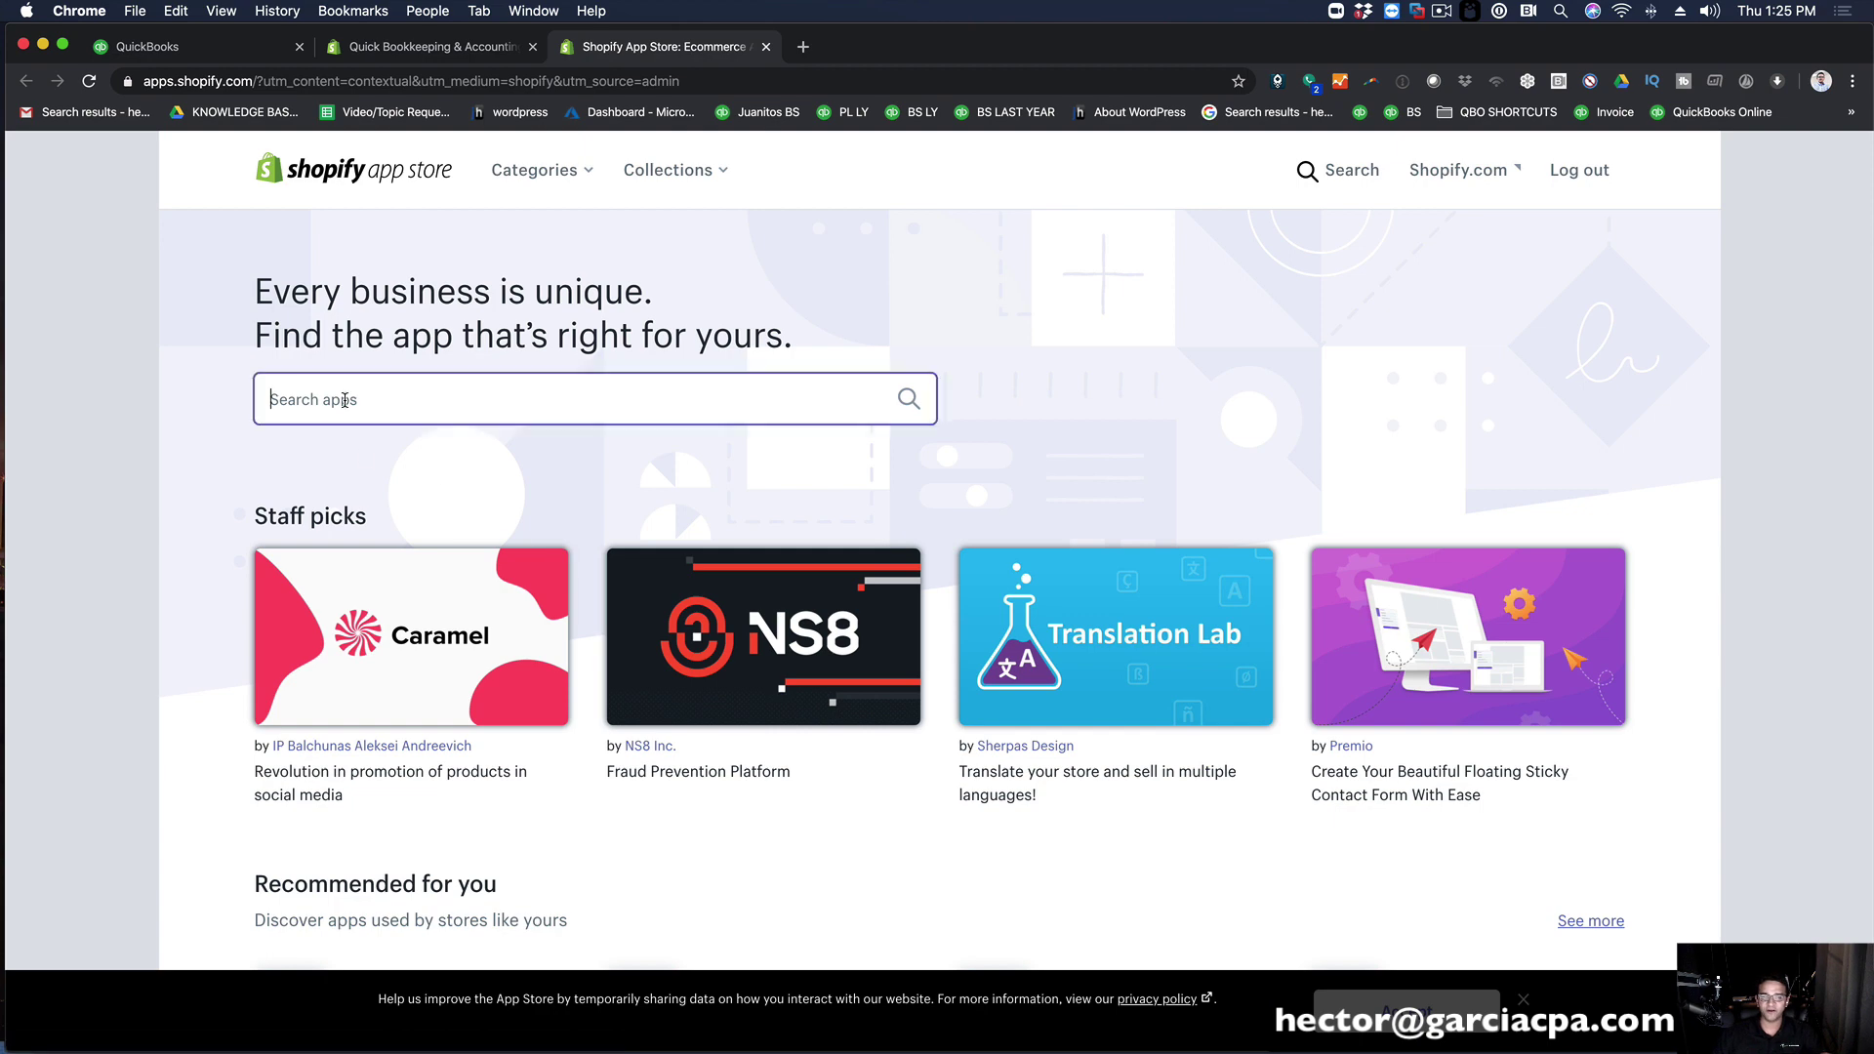
pyautogui.write('quickbooks')
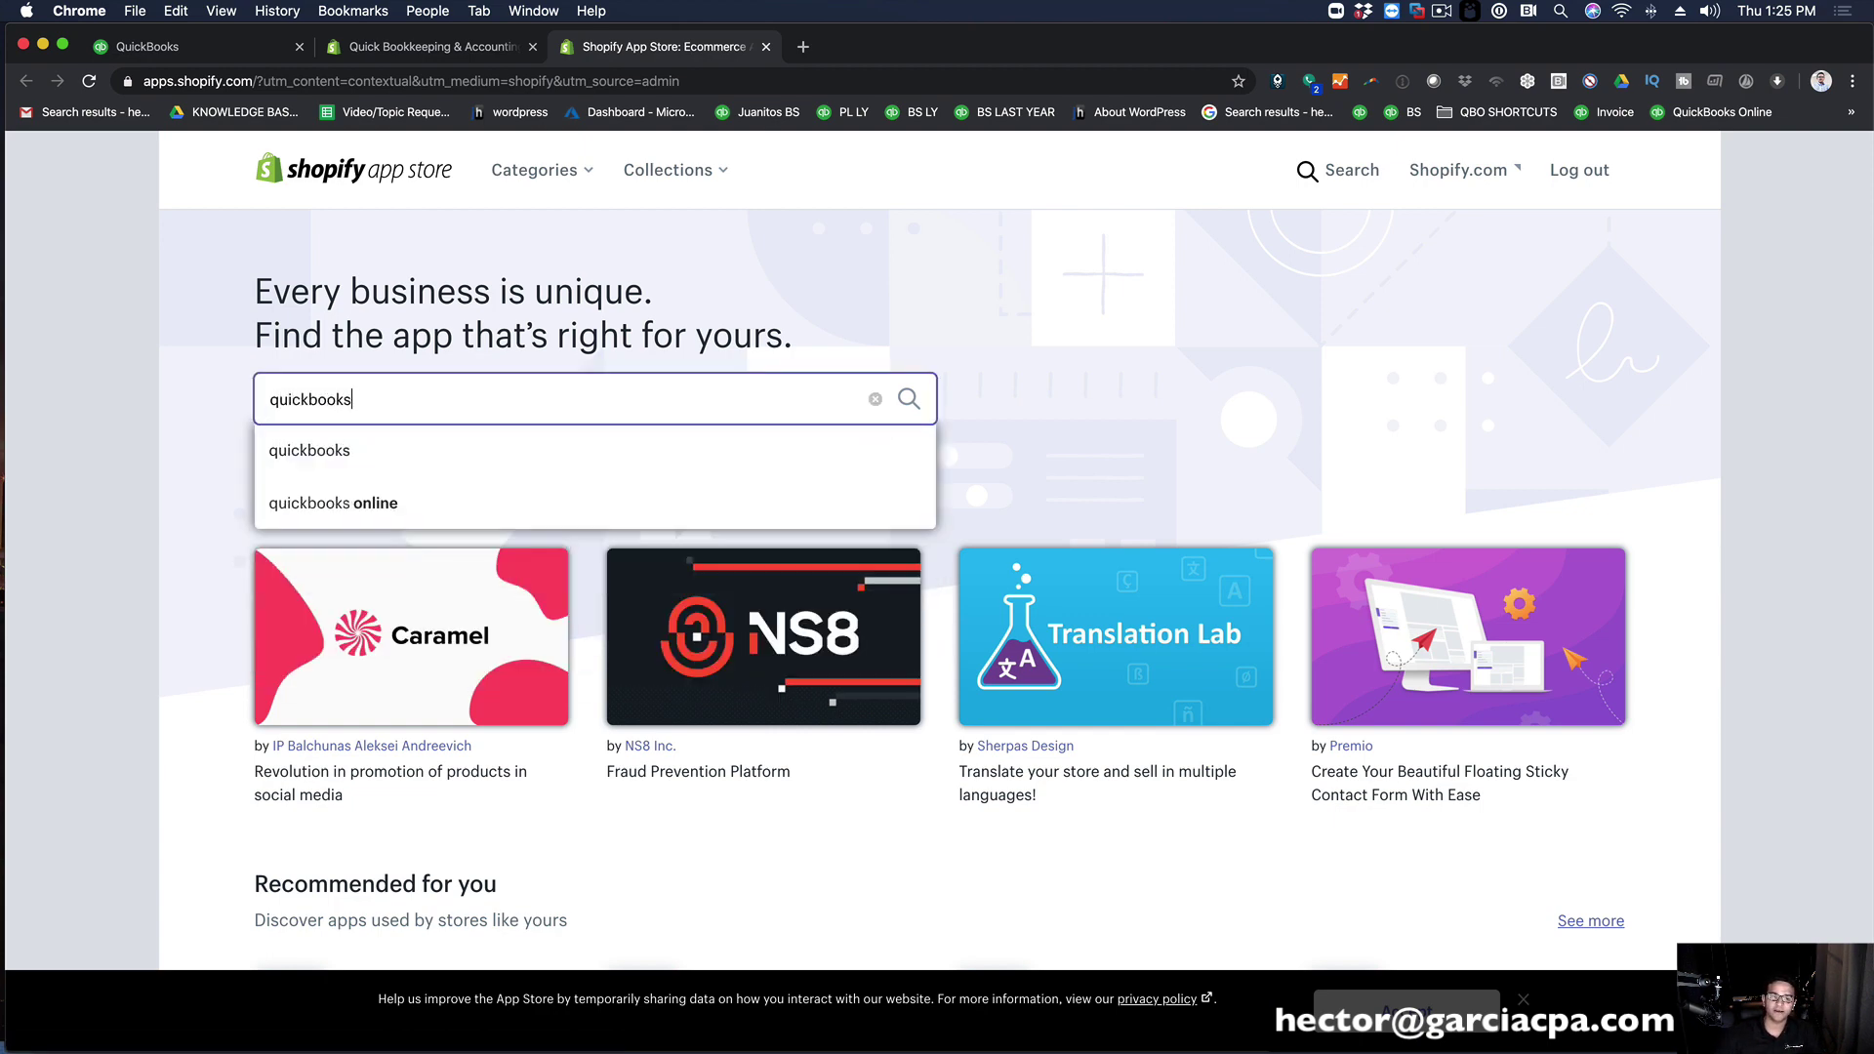
pyautogui.click(311, 450)
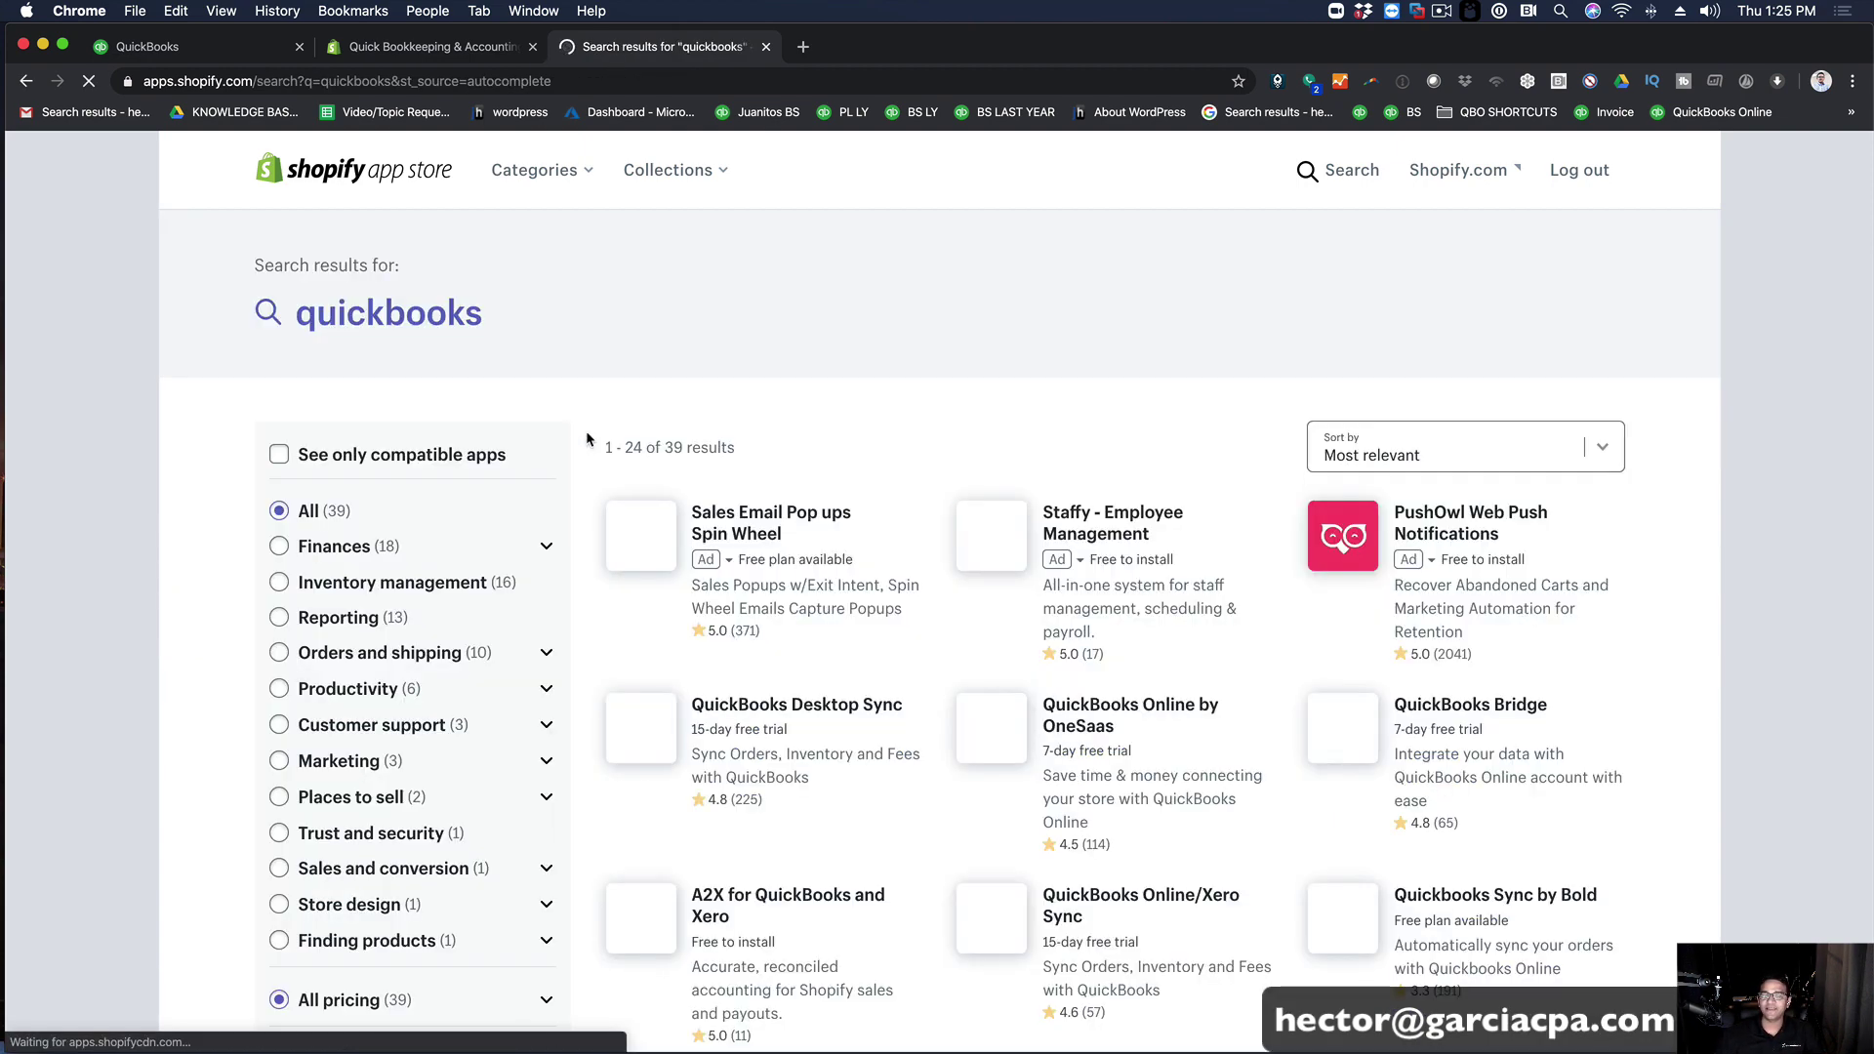
# Step: Filter the quickbooks app results to free pricing only
pyautogui.scroll(-2, 869, 442)
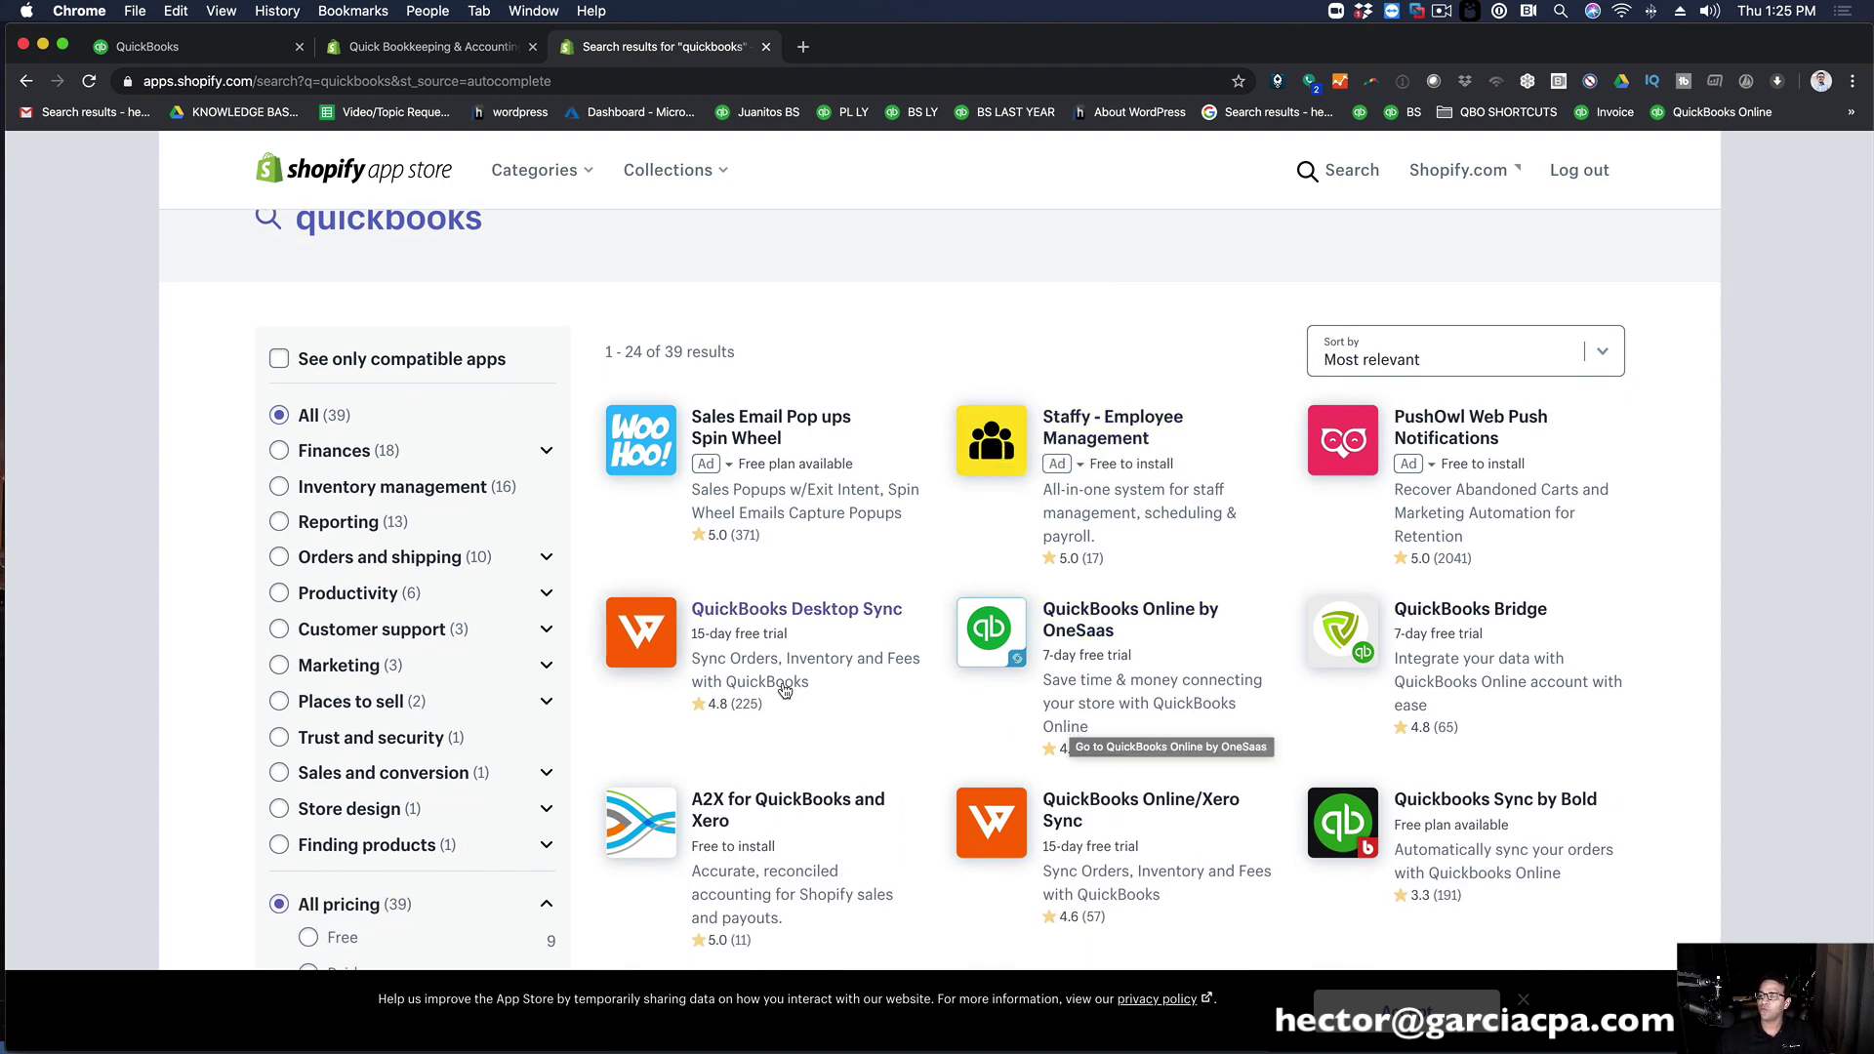
pyautogui.scroll(-2, 1285, 419)
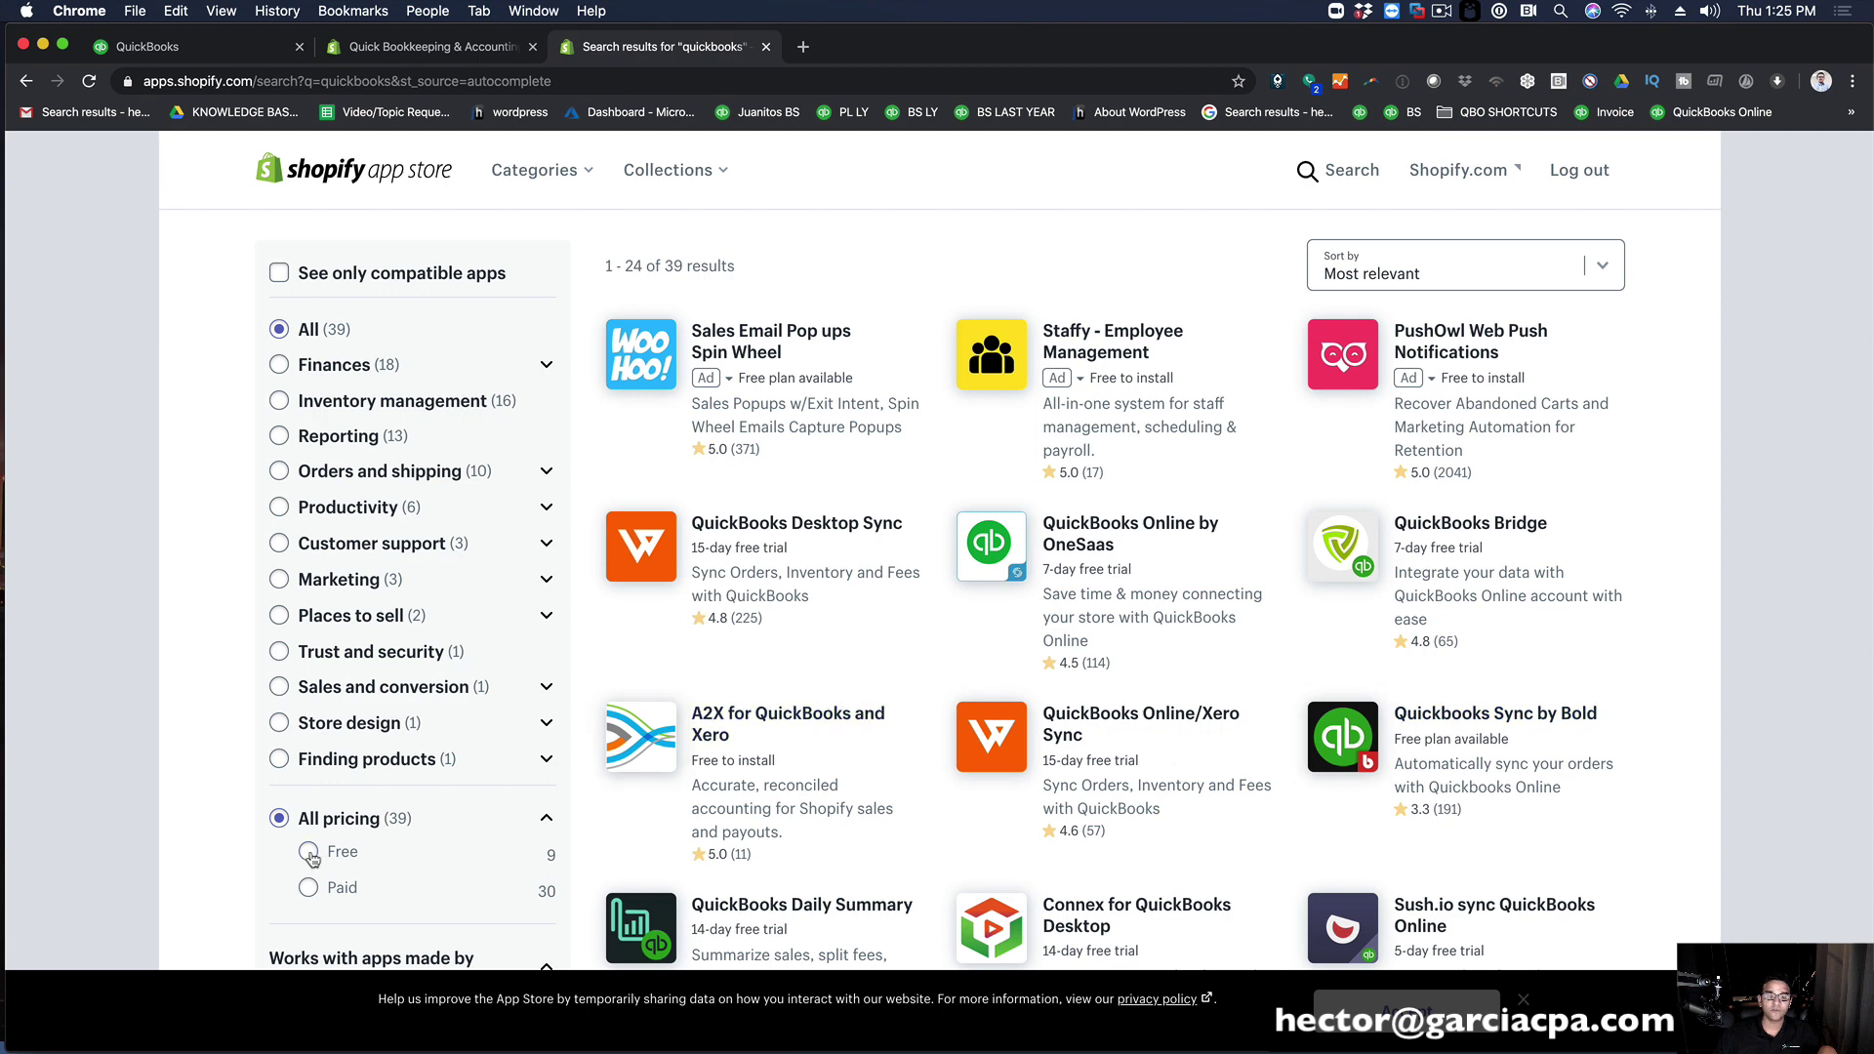
pyautogui.click(310, 854)
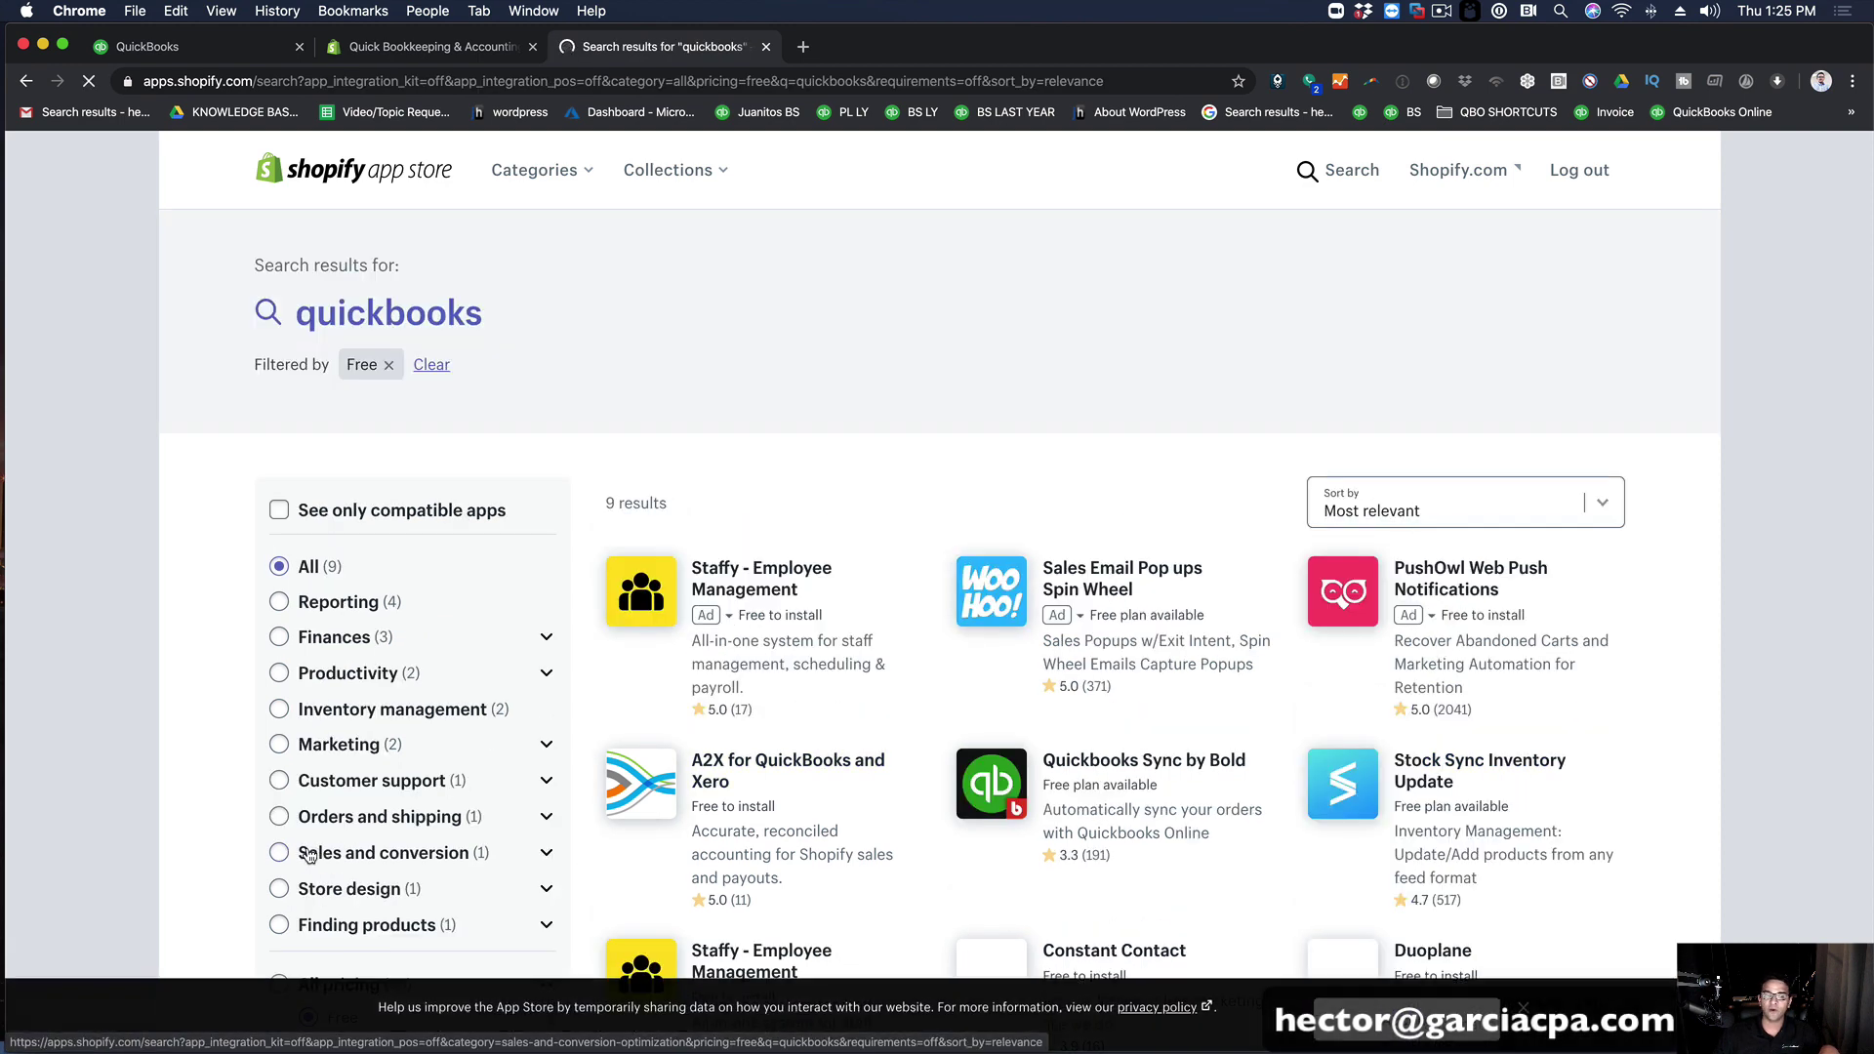
# Step: Open the Quickbooks Sync by Bold listing from the free results and start adding the app to the store
pyautogui.scroll(-3, 717, 725)
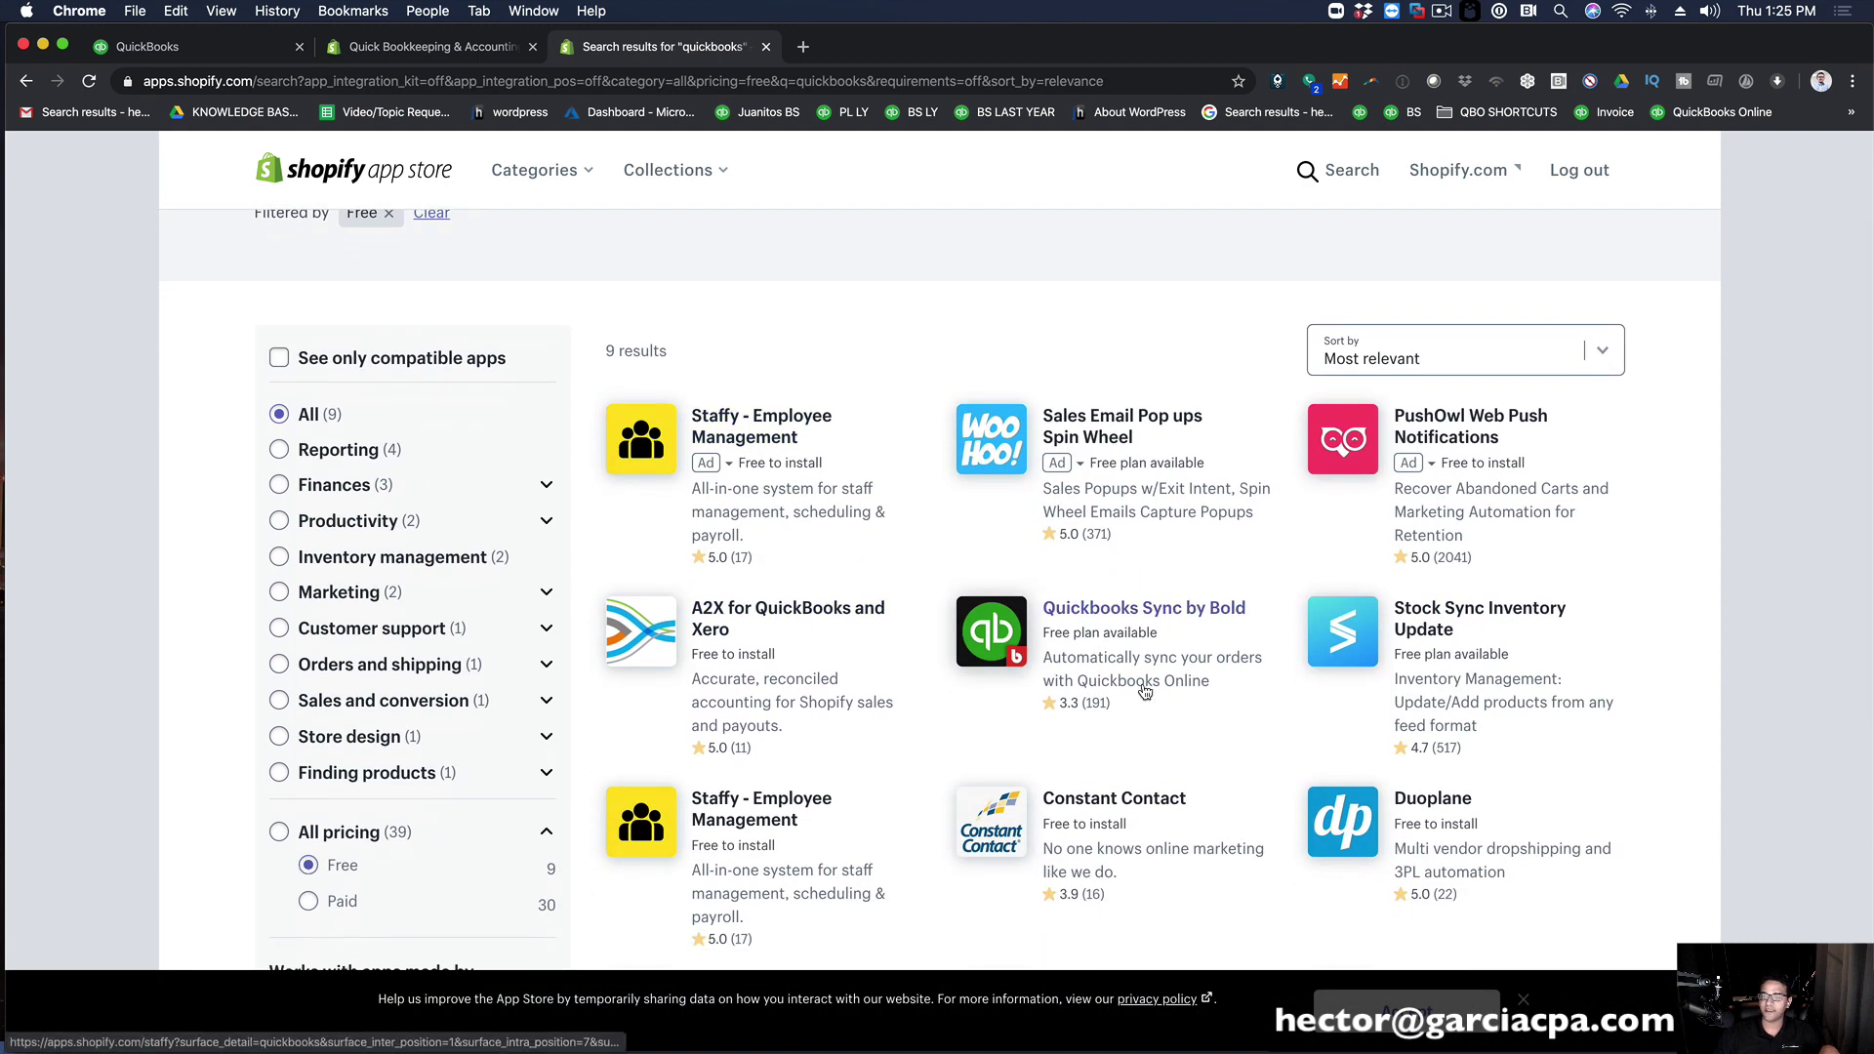
pyautogui.scroll(-3, 744, 476)
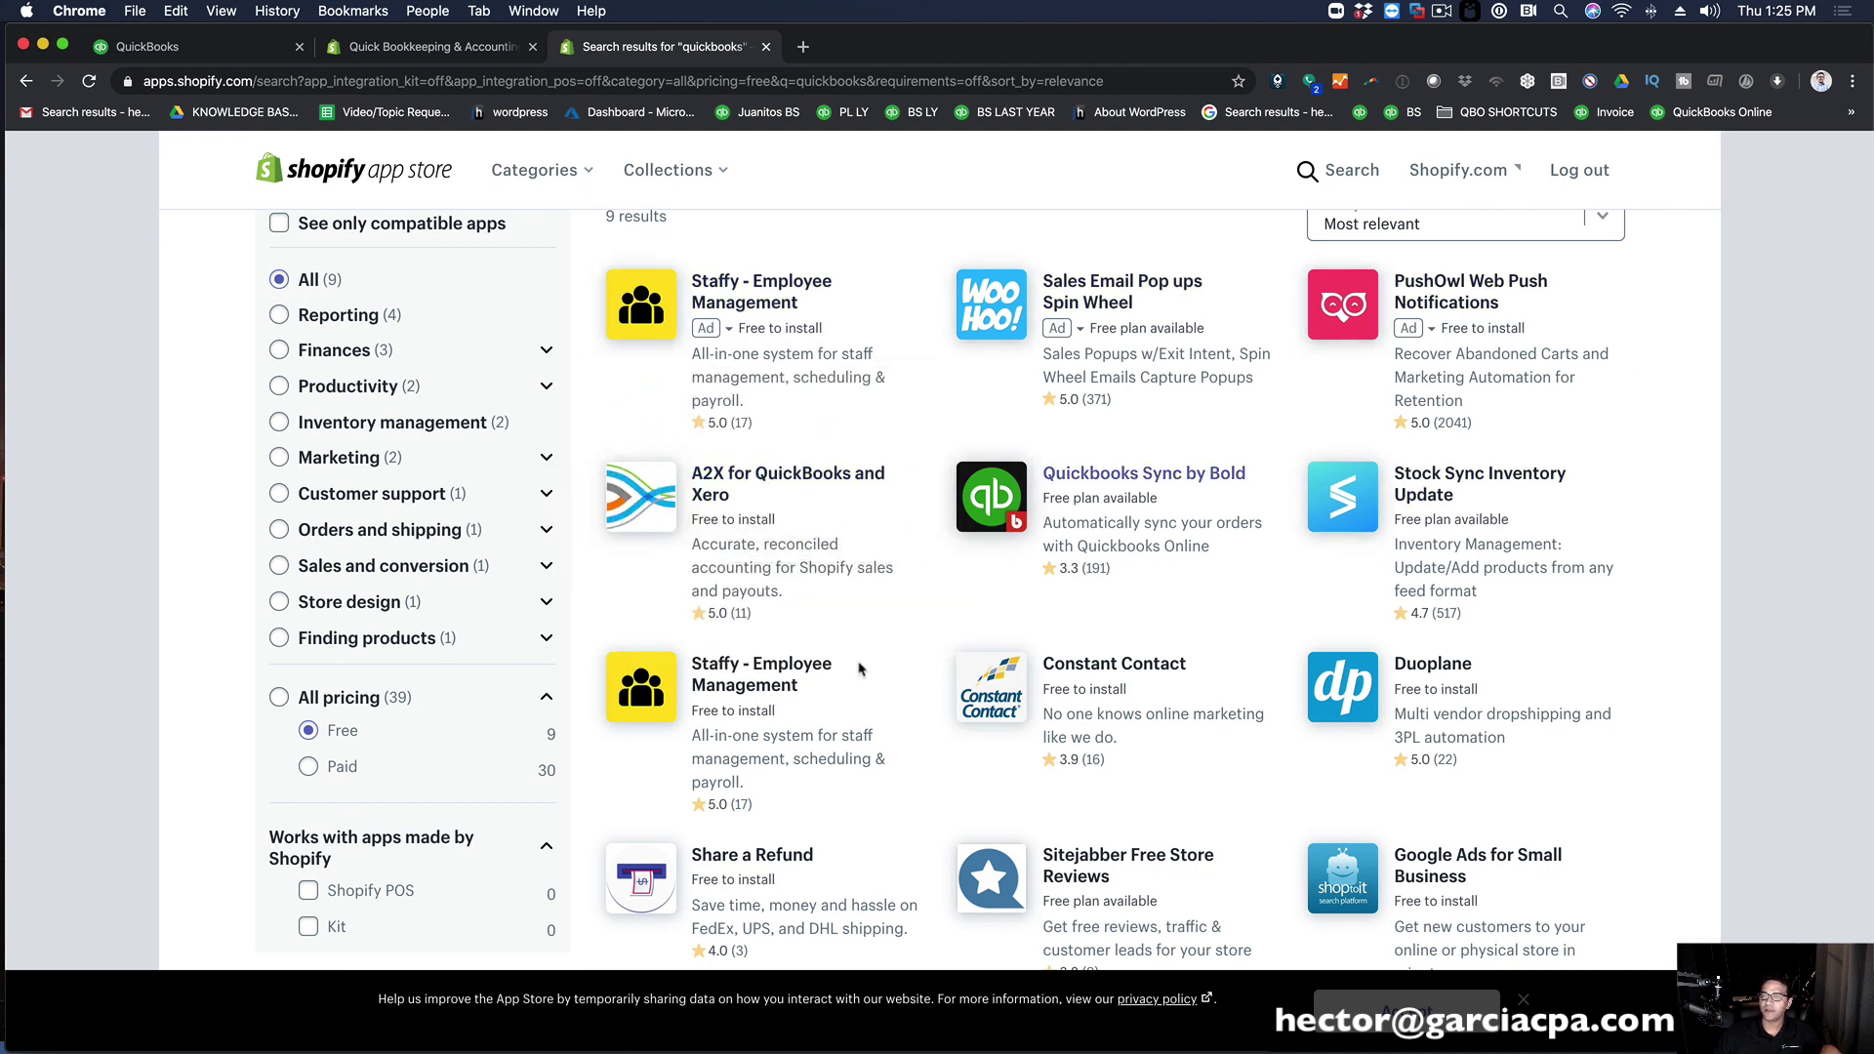
pyautogui.scroll(-5, 1078, 698)
pyautogui.scroll(5, 1078, 699)
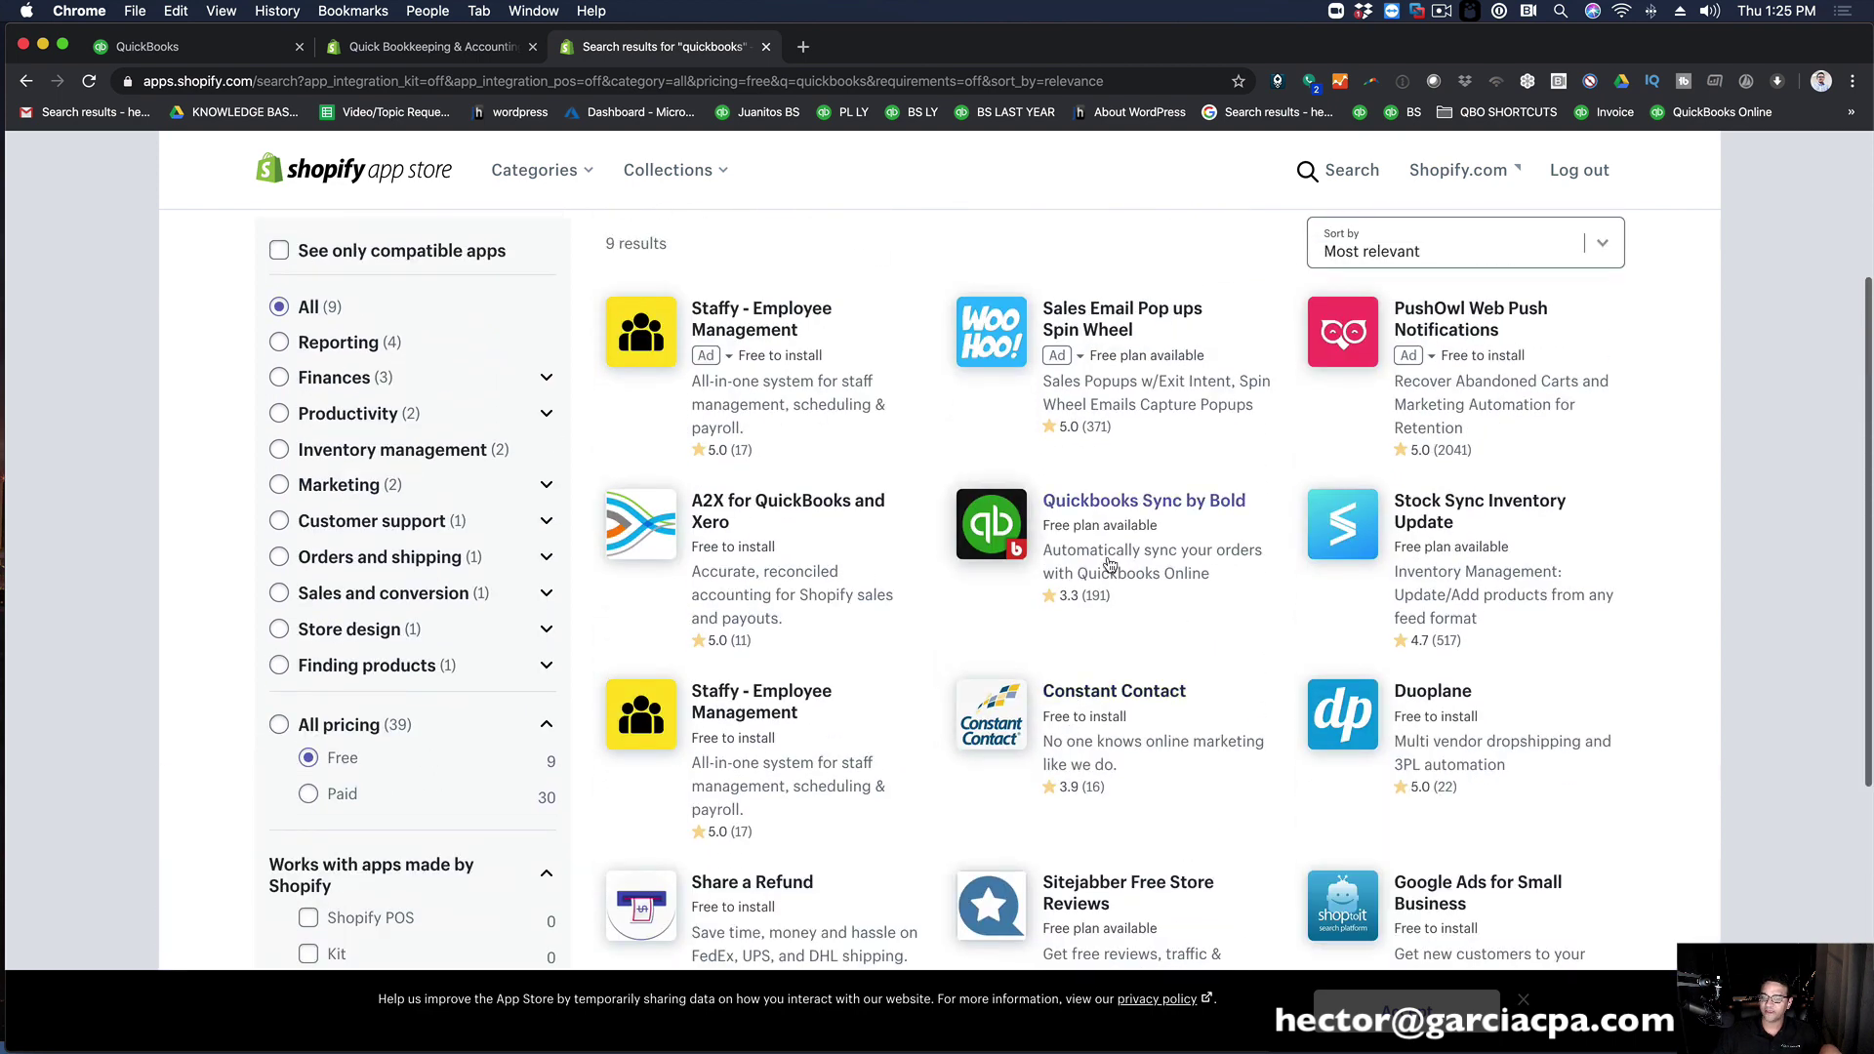
pyautogui.click(1164, 508)
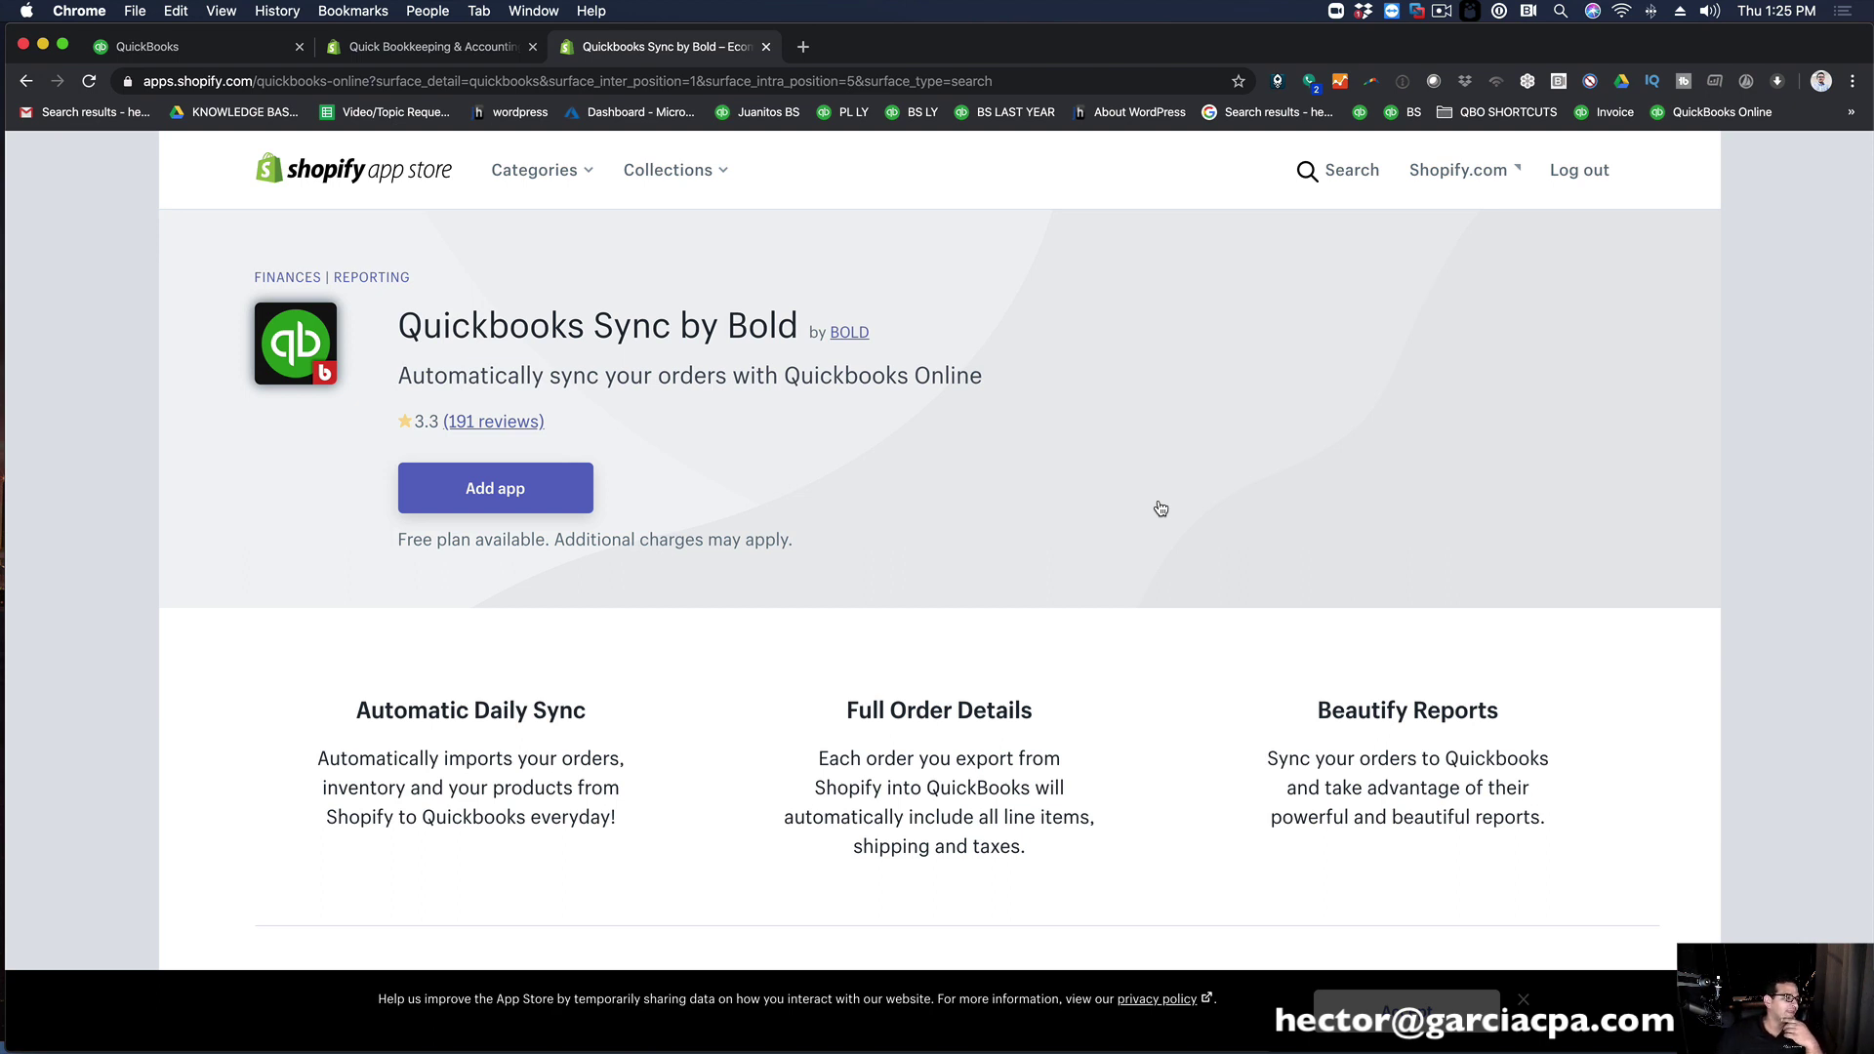
pyautogui.click(508, 499)
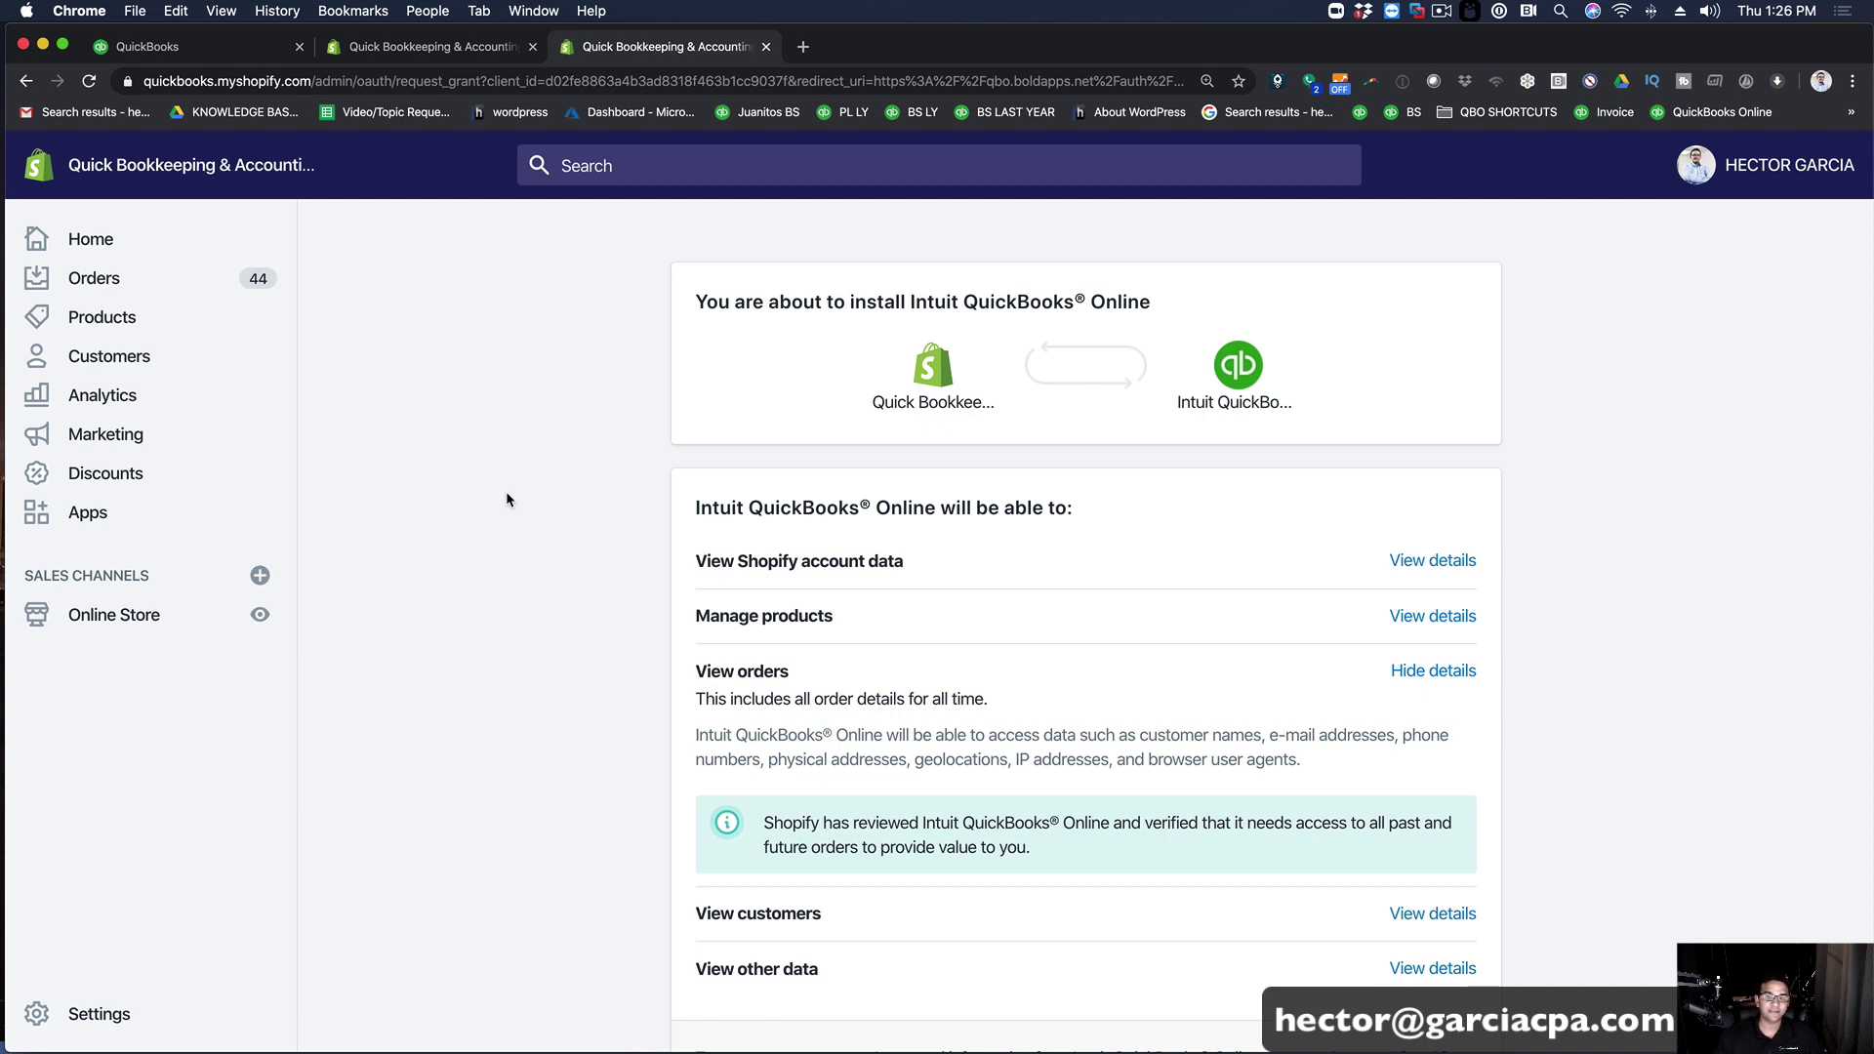
# Step: Expand the Shopify account data permission on the install page and highlight its access description
pyautogui.scroll(-5, 506, 495)
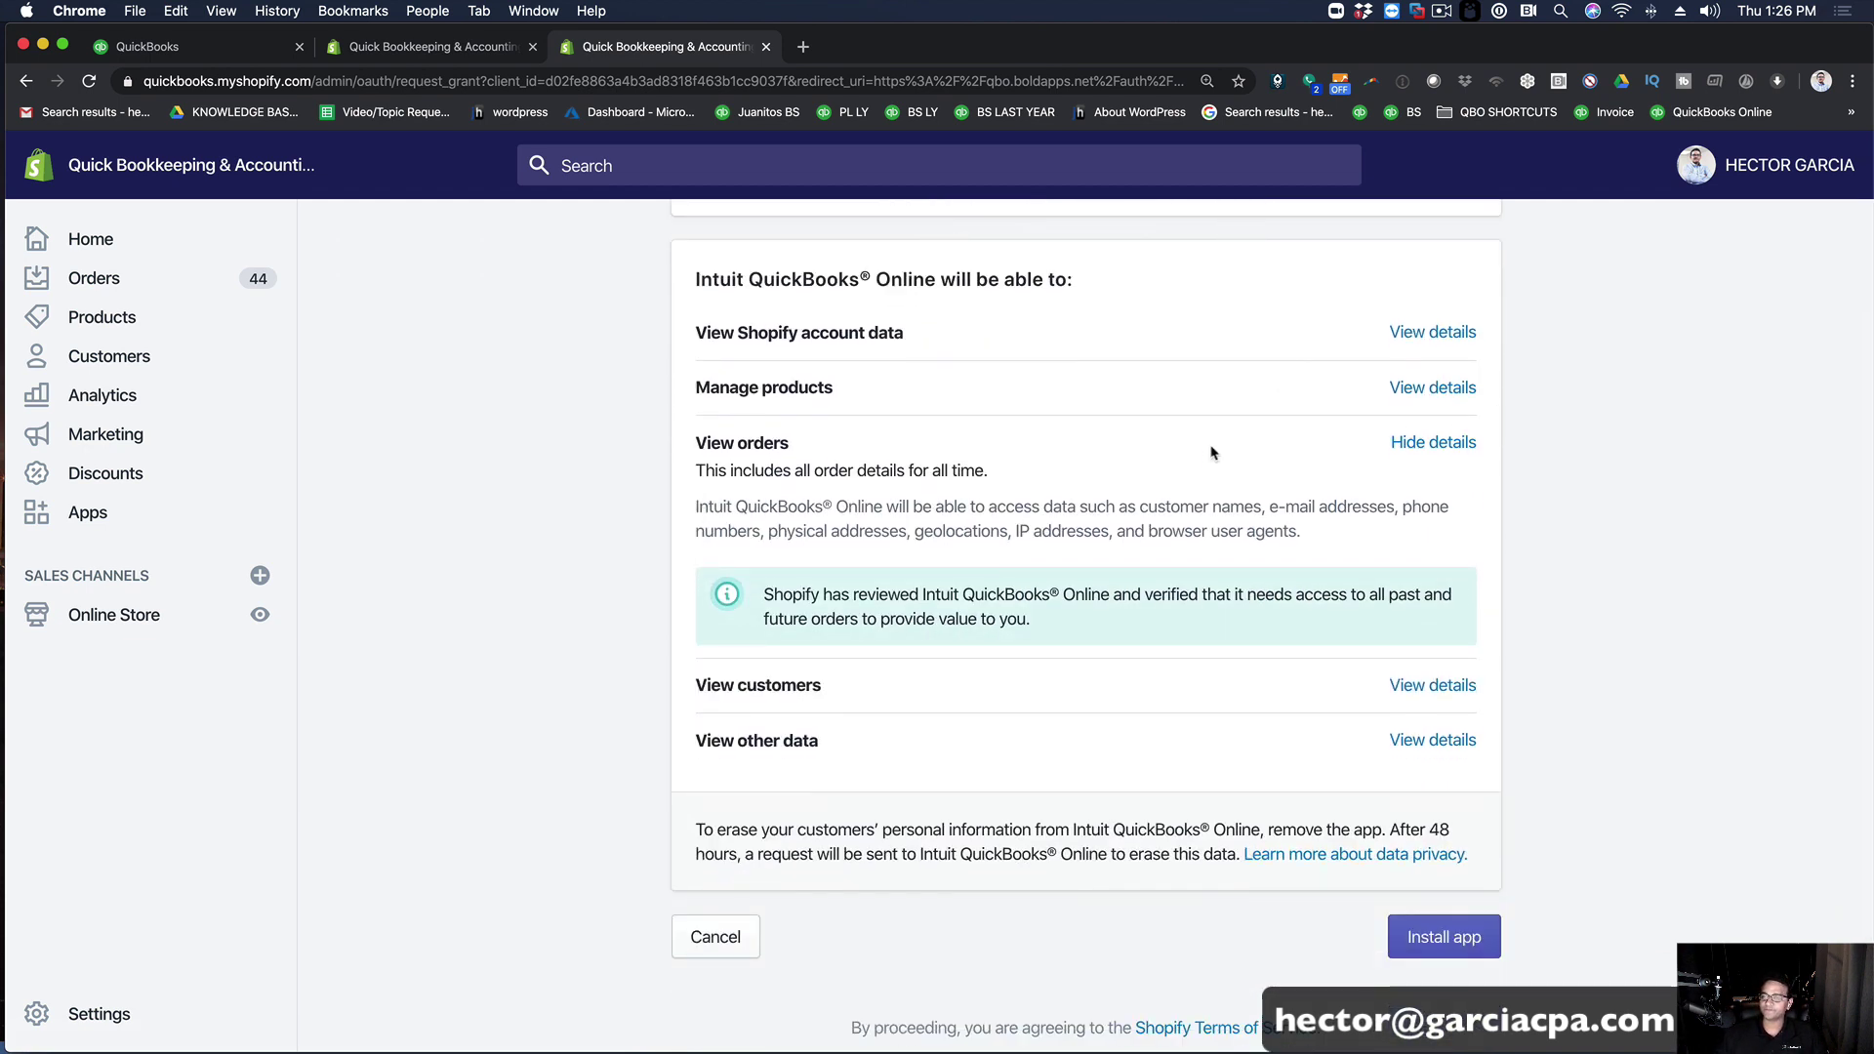
pyautogui.click(1442, 339)
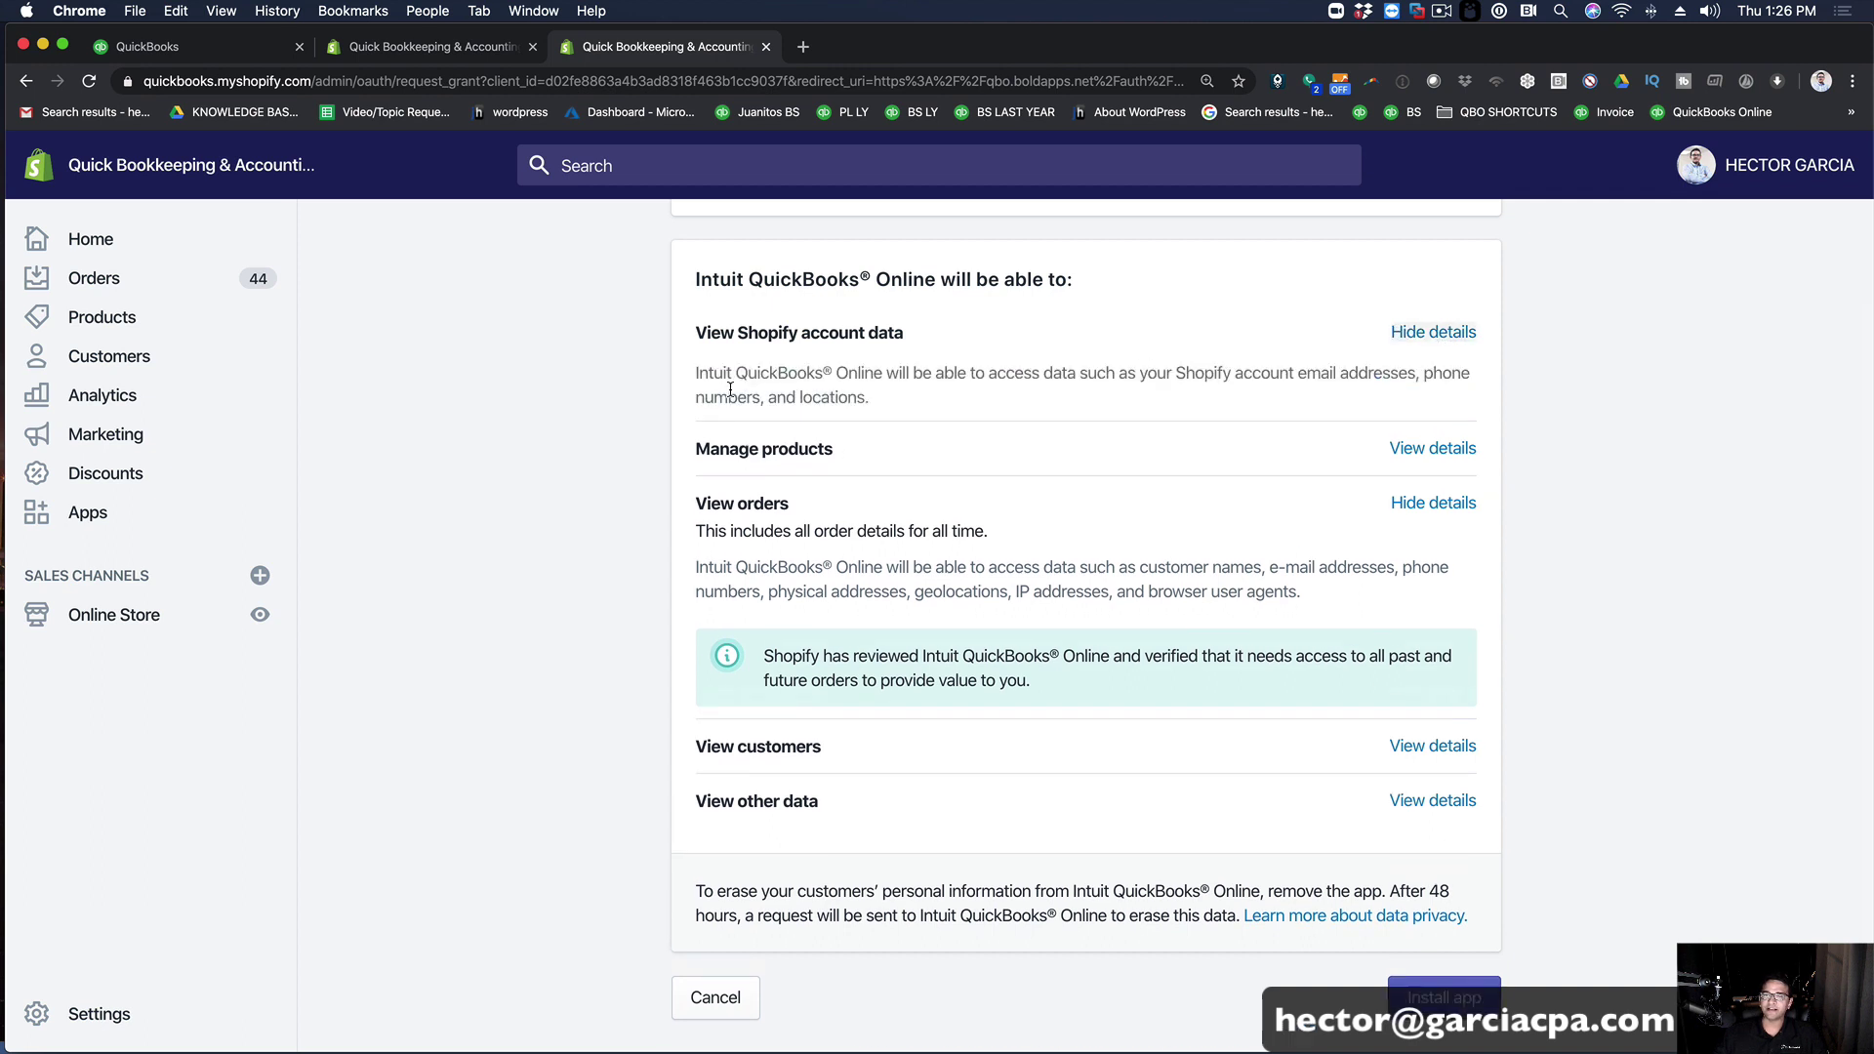
pyautogui.moveTo(950, 375); pyautogui.dragTo(1377, 395)
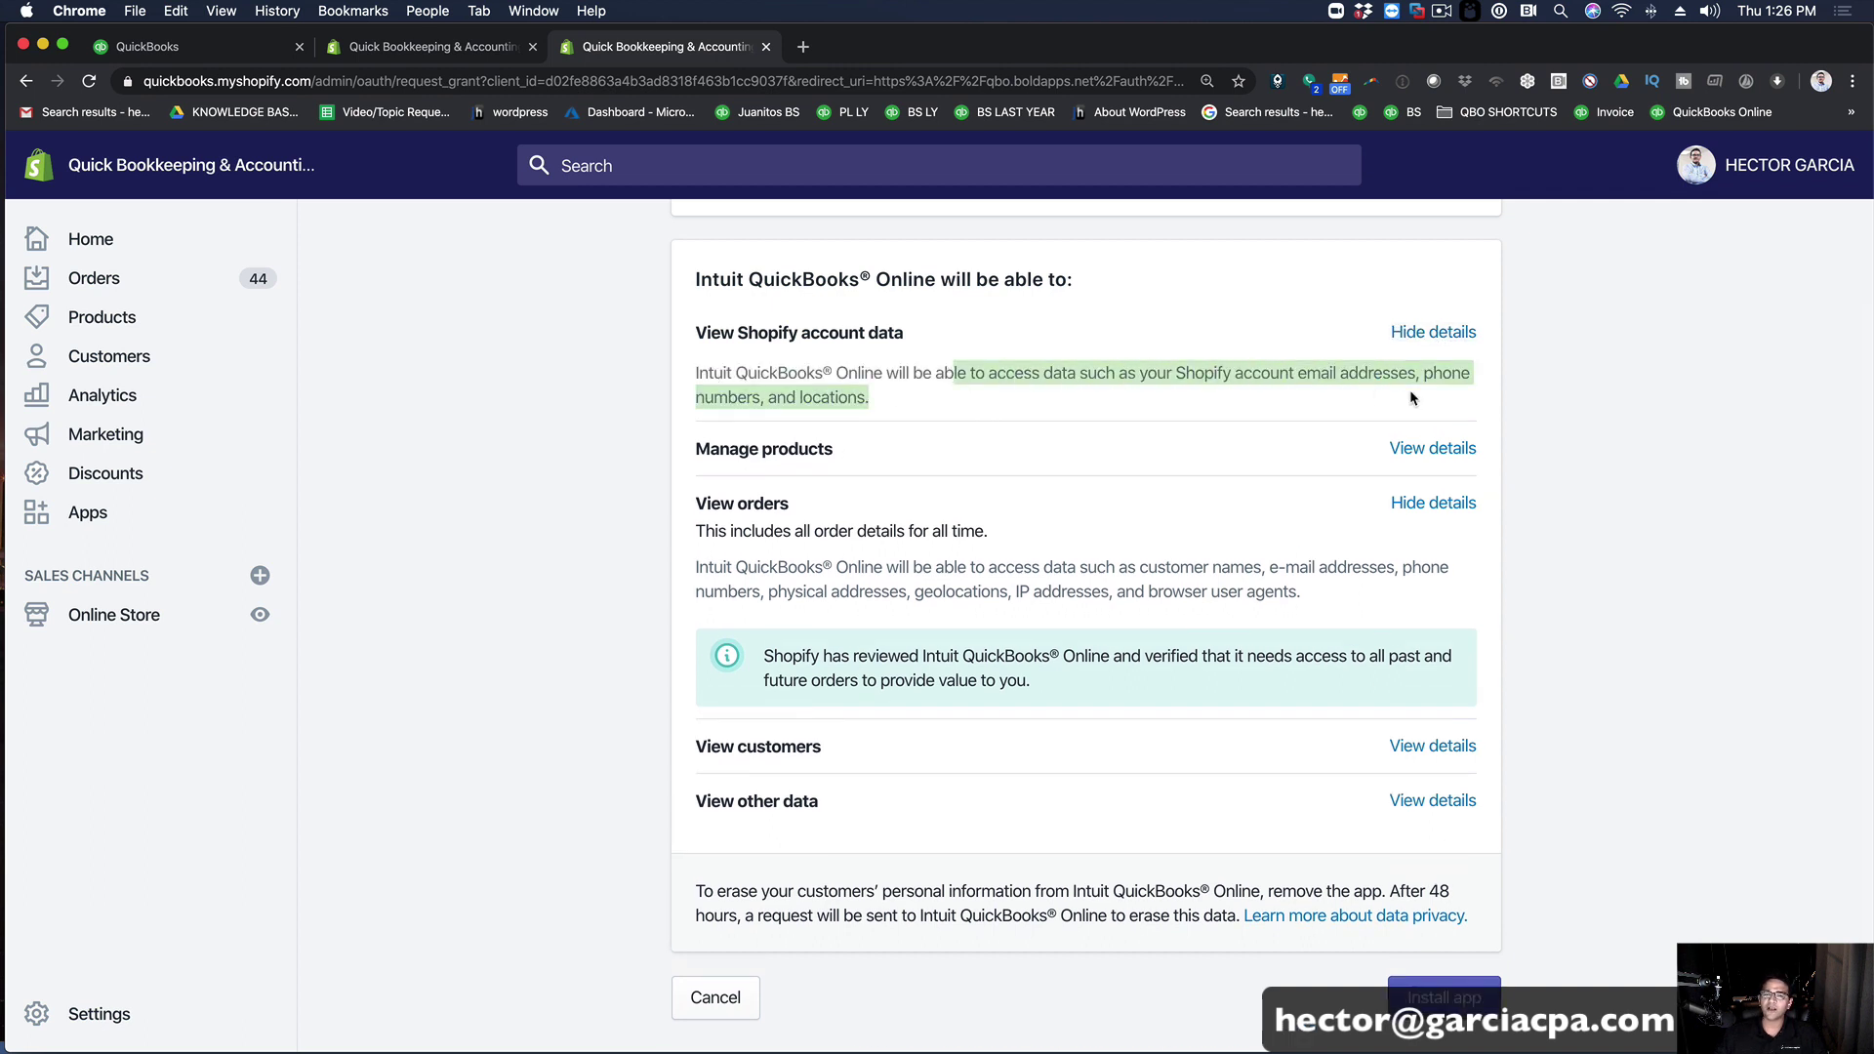
# Step: Expand the Manage products and View customers permission details and highlight their access descriptions
pyautogui.click(1433, 448)
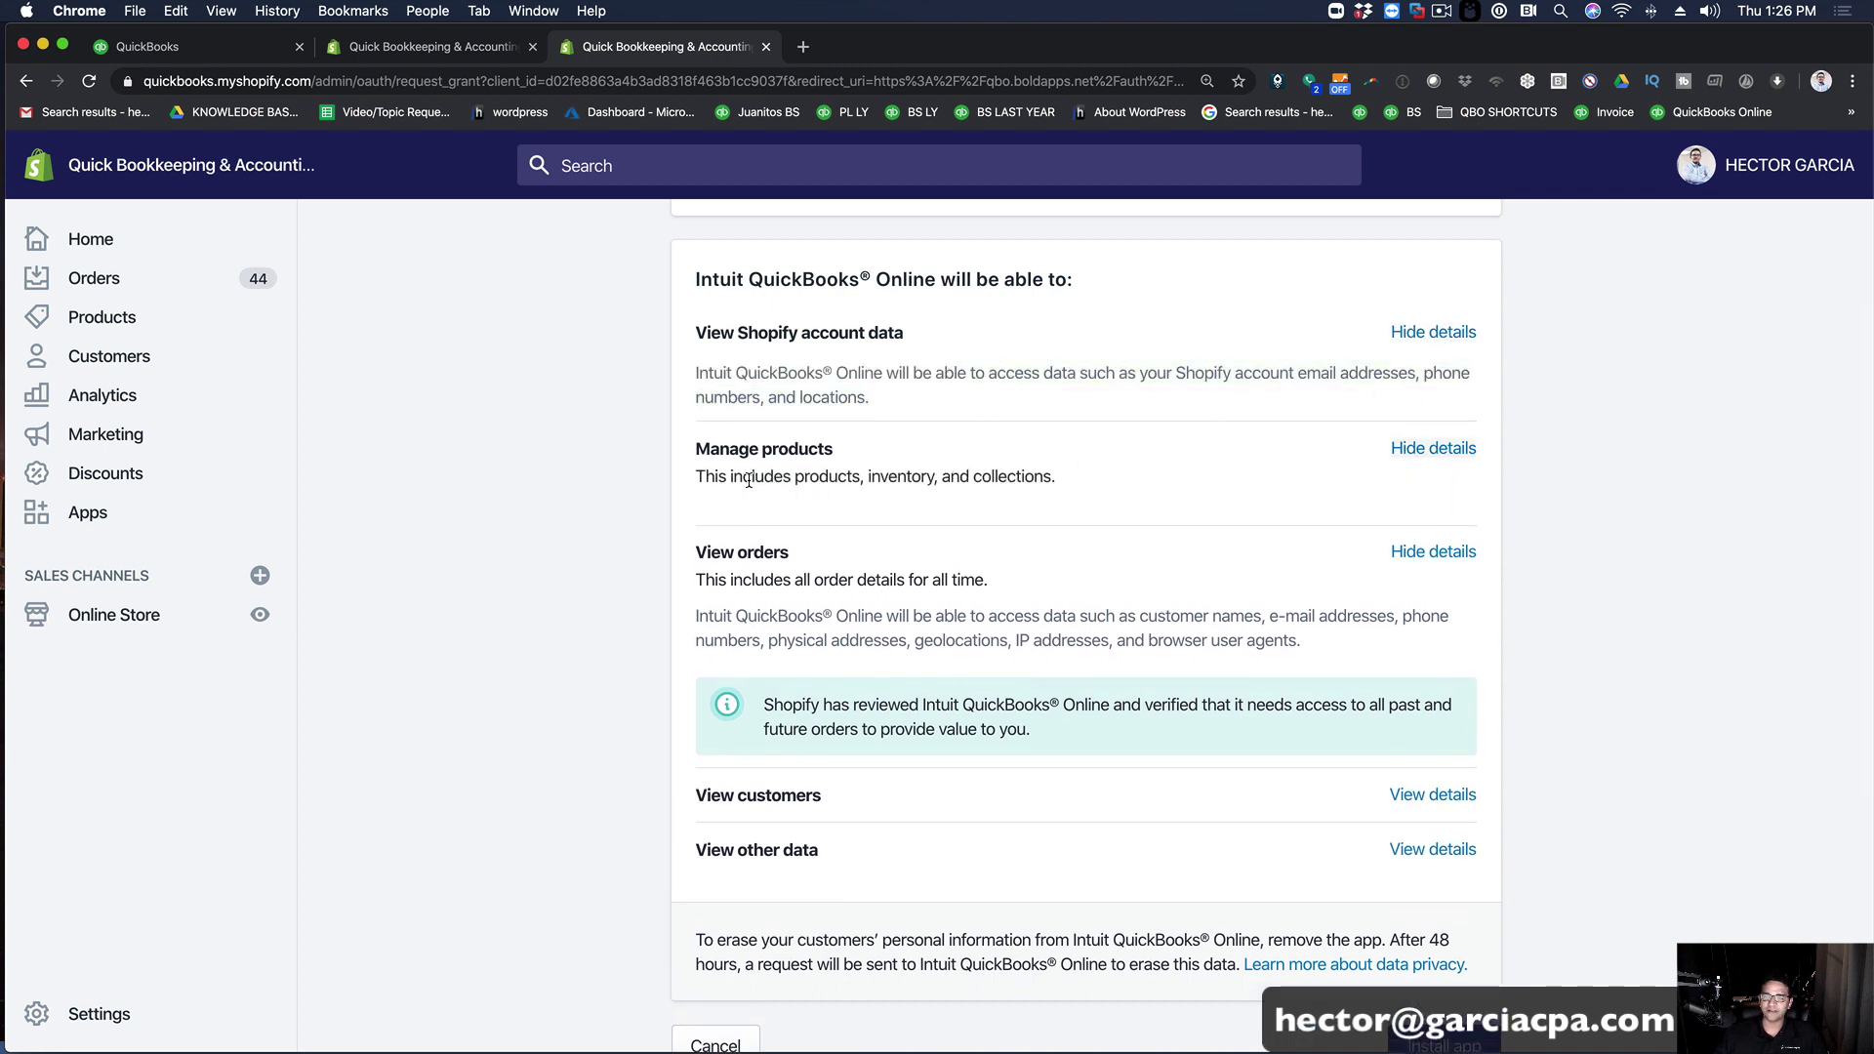
pyautogui.moveTo(745, 479); pyautogui.dragTo(1088, 491)
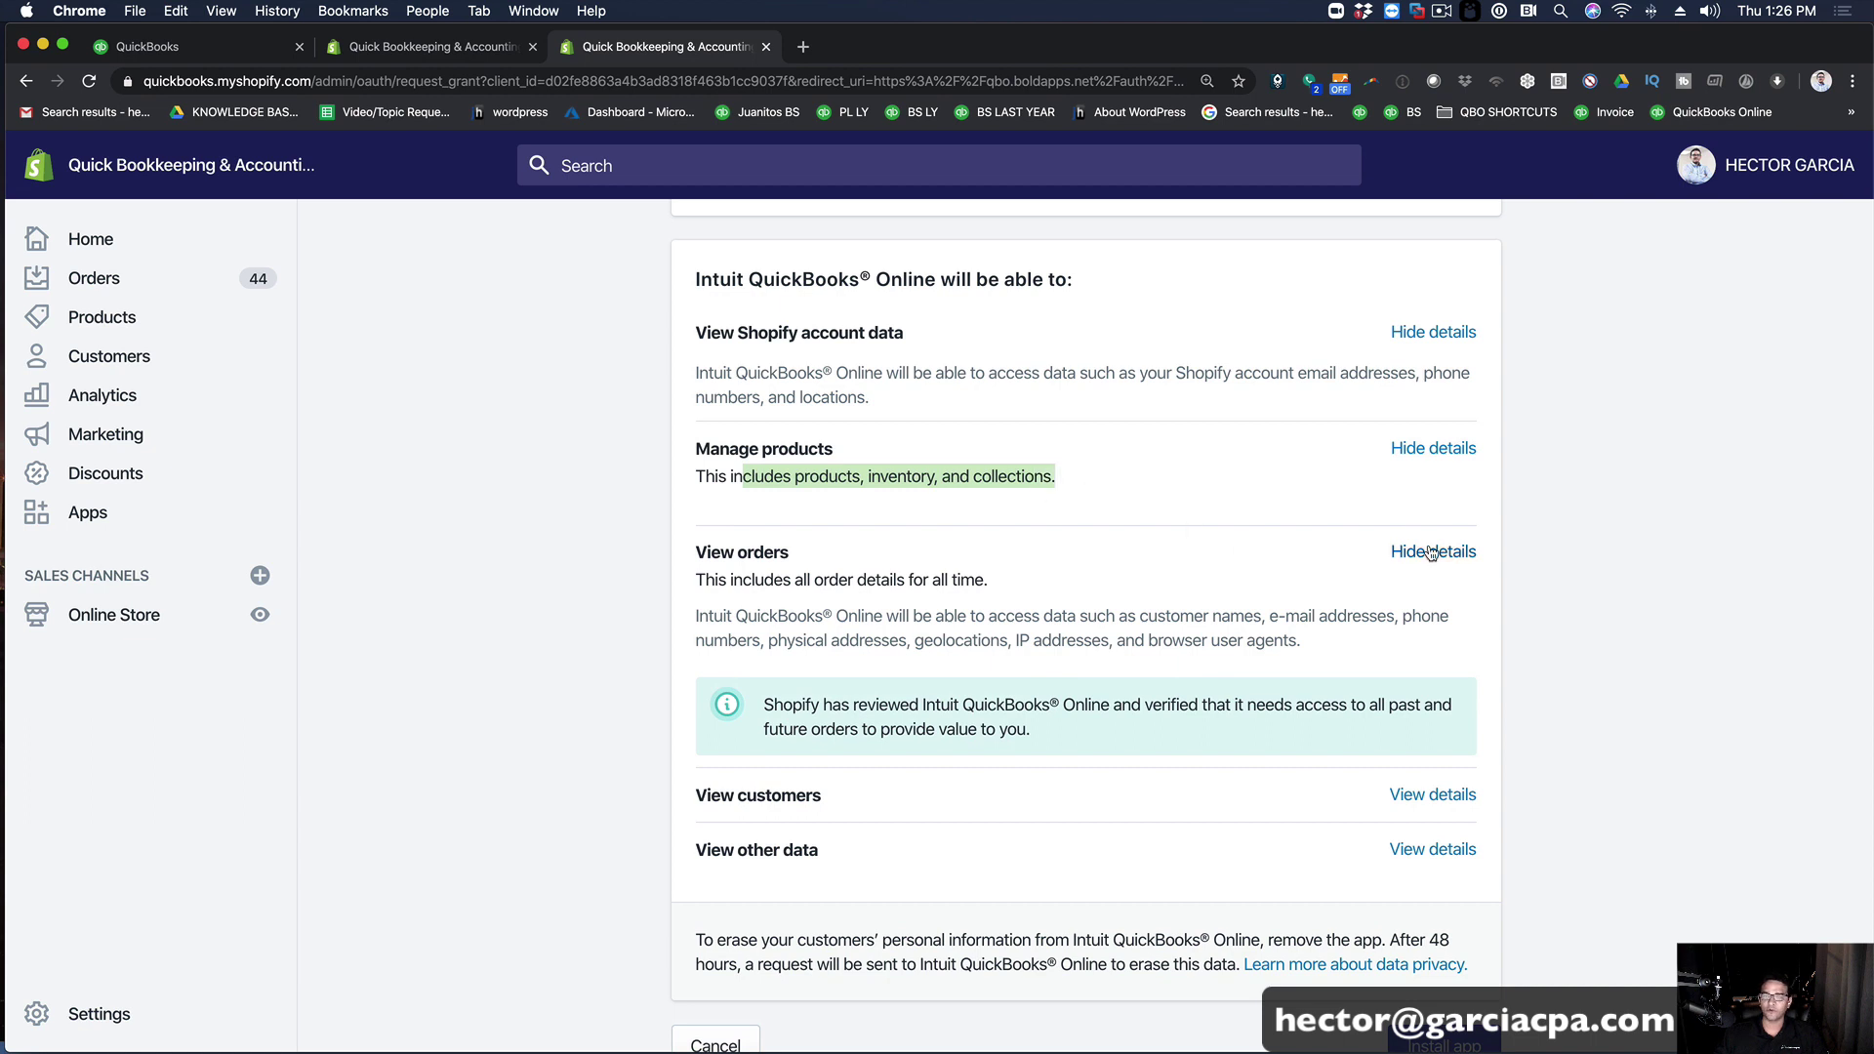
pyautogui.scroll(-2, 1367, 699)
pyautogui.click(1370, 708)
pyautogui.click(1432, 705)
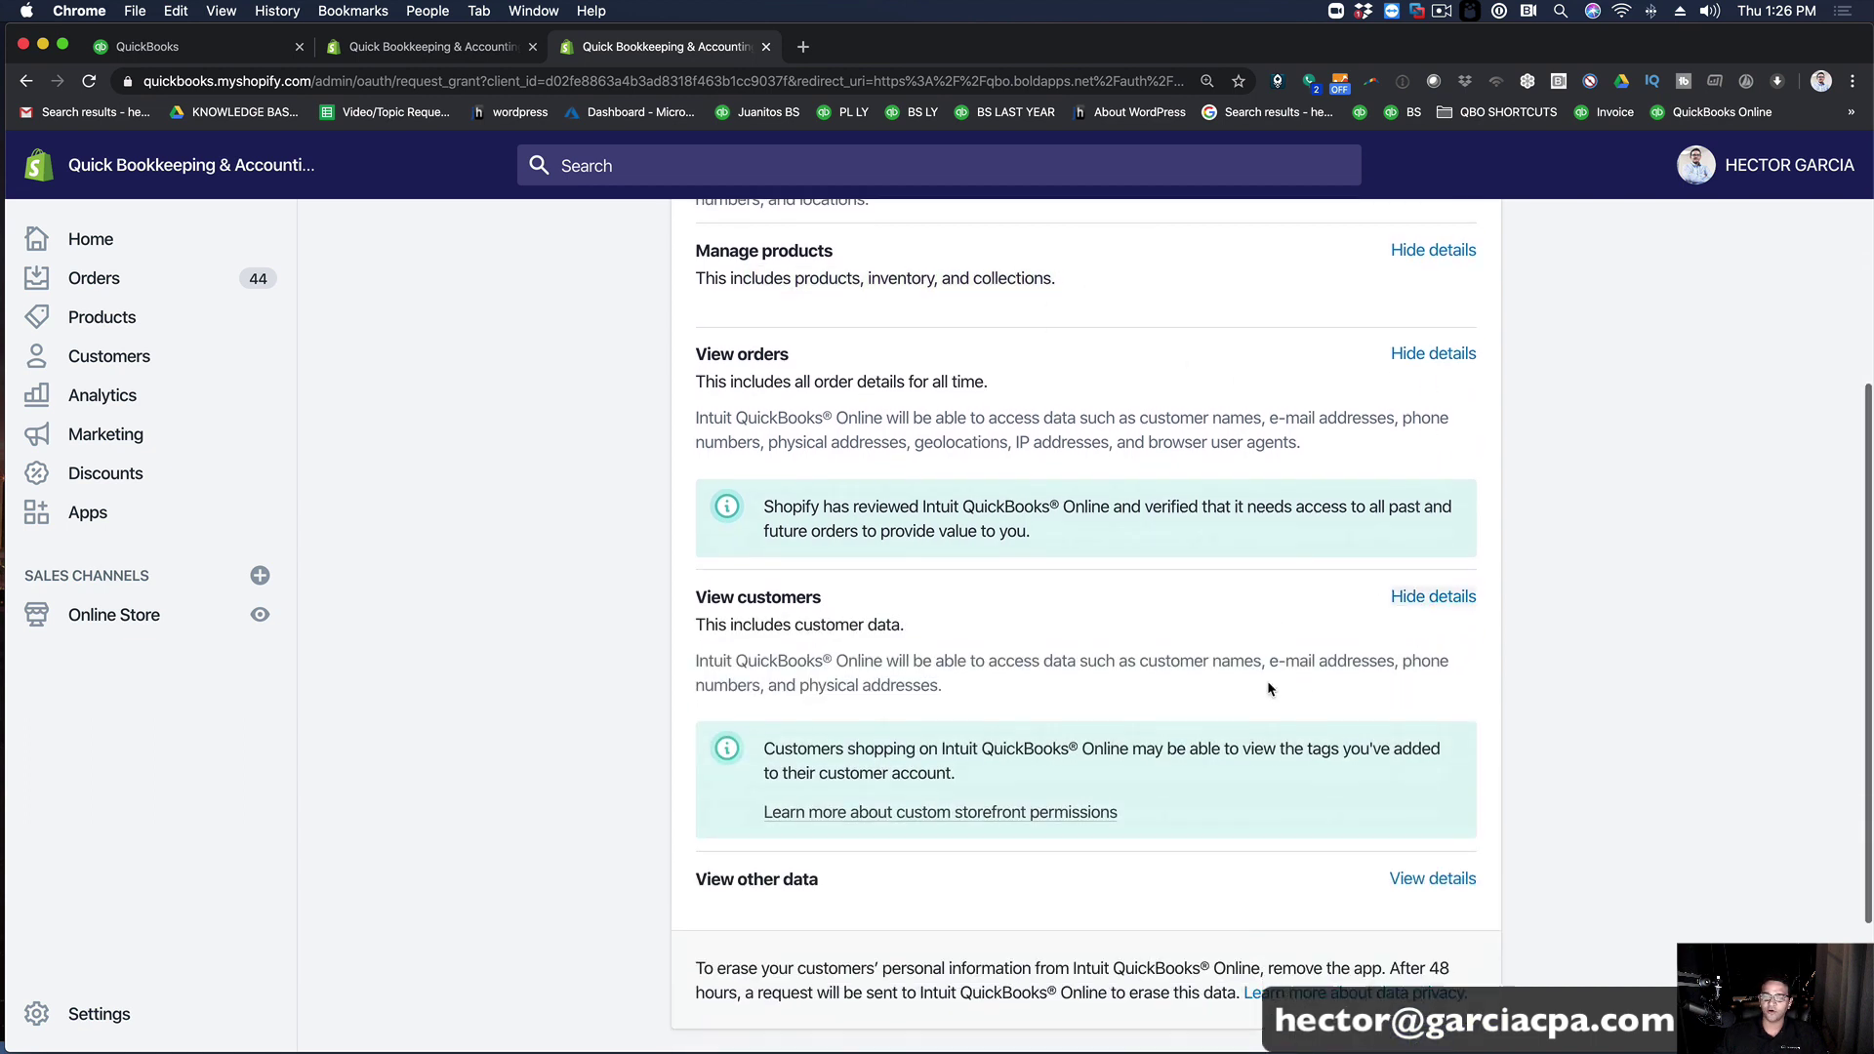
pyautogui.scroll(-2, 1405, 683)
pyautogui.moveTo(794, 603); pyautogui.dragTo(994, 665)
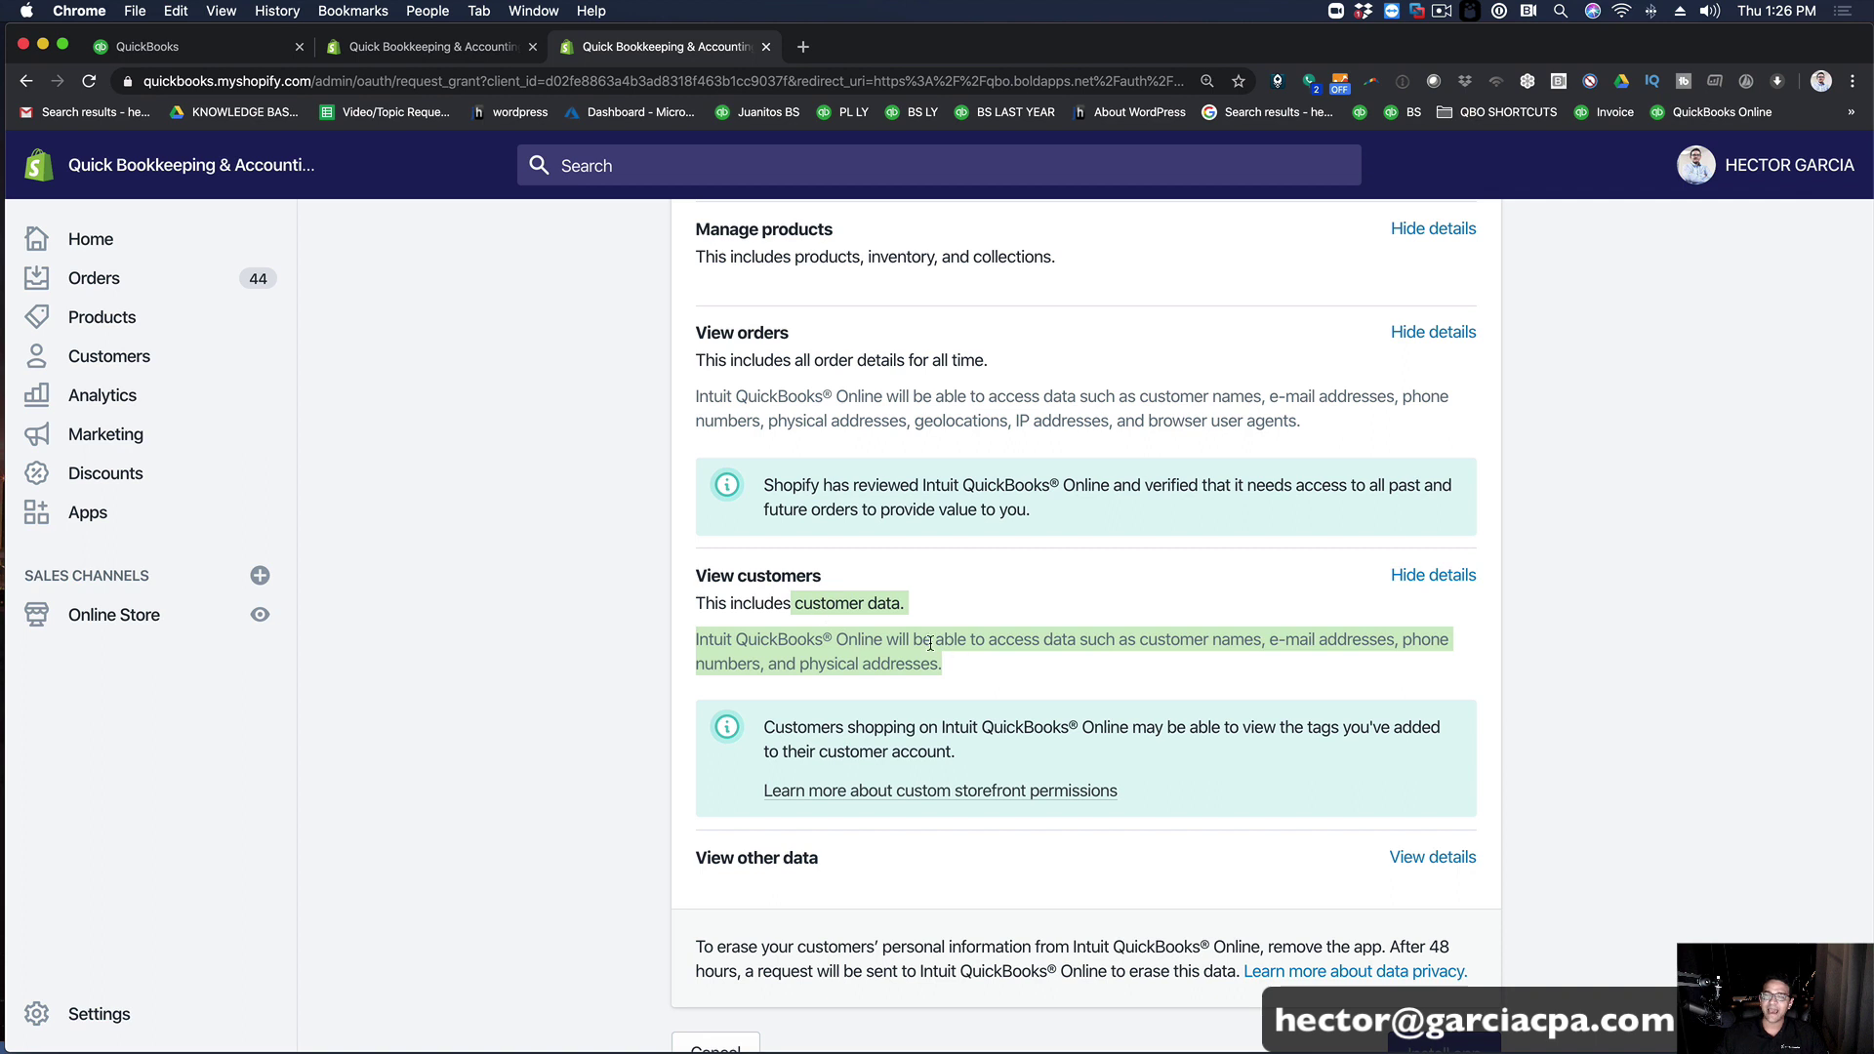
# Step: Expand the View other data permission and highlight its description of payment gateways and locations access
pyautogui.scroll(-1, 1025, 688)
pyautogui.click(1432, 816)
pyautogui.scroll(-2, 967, 786)
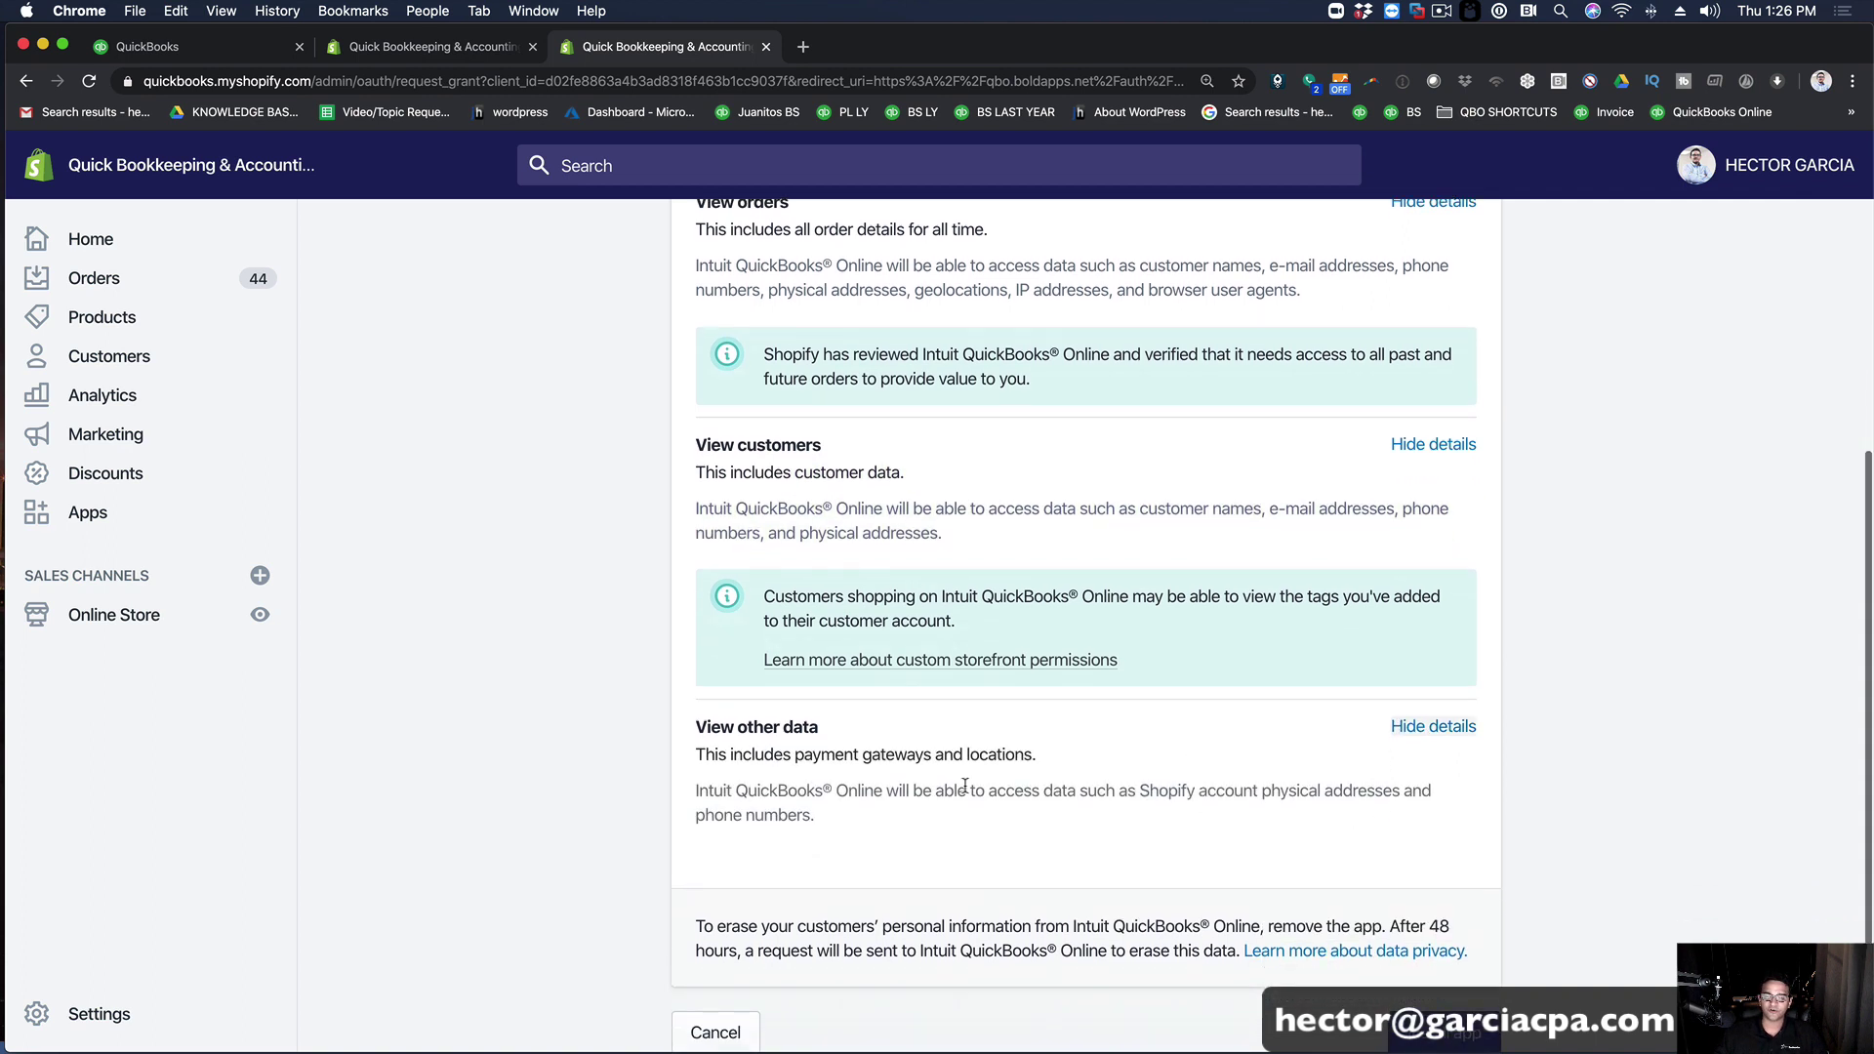
pyautogui.moveTo(846, 820); pyautogui.dragTo(781, 754)
pyautogui.click(1084, 800)
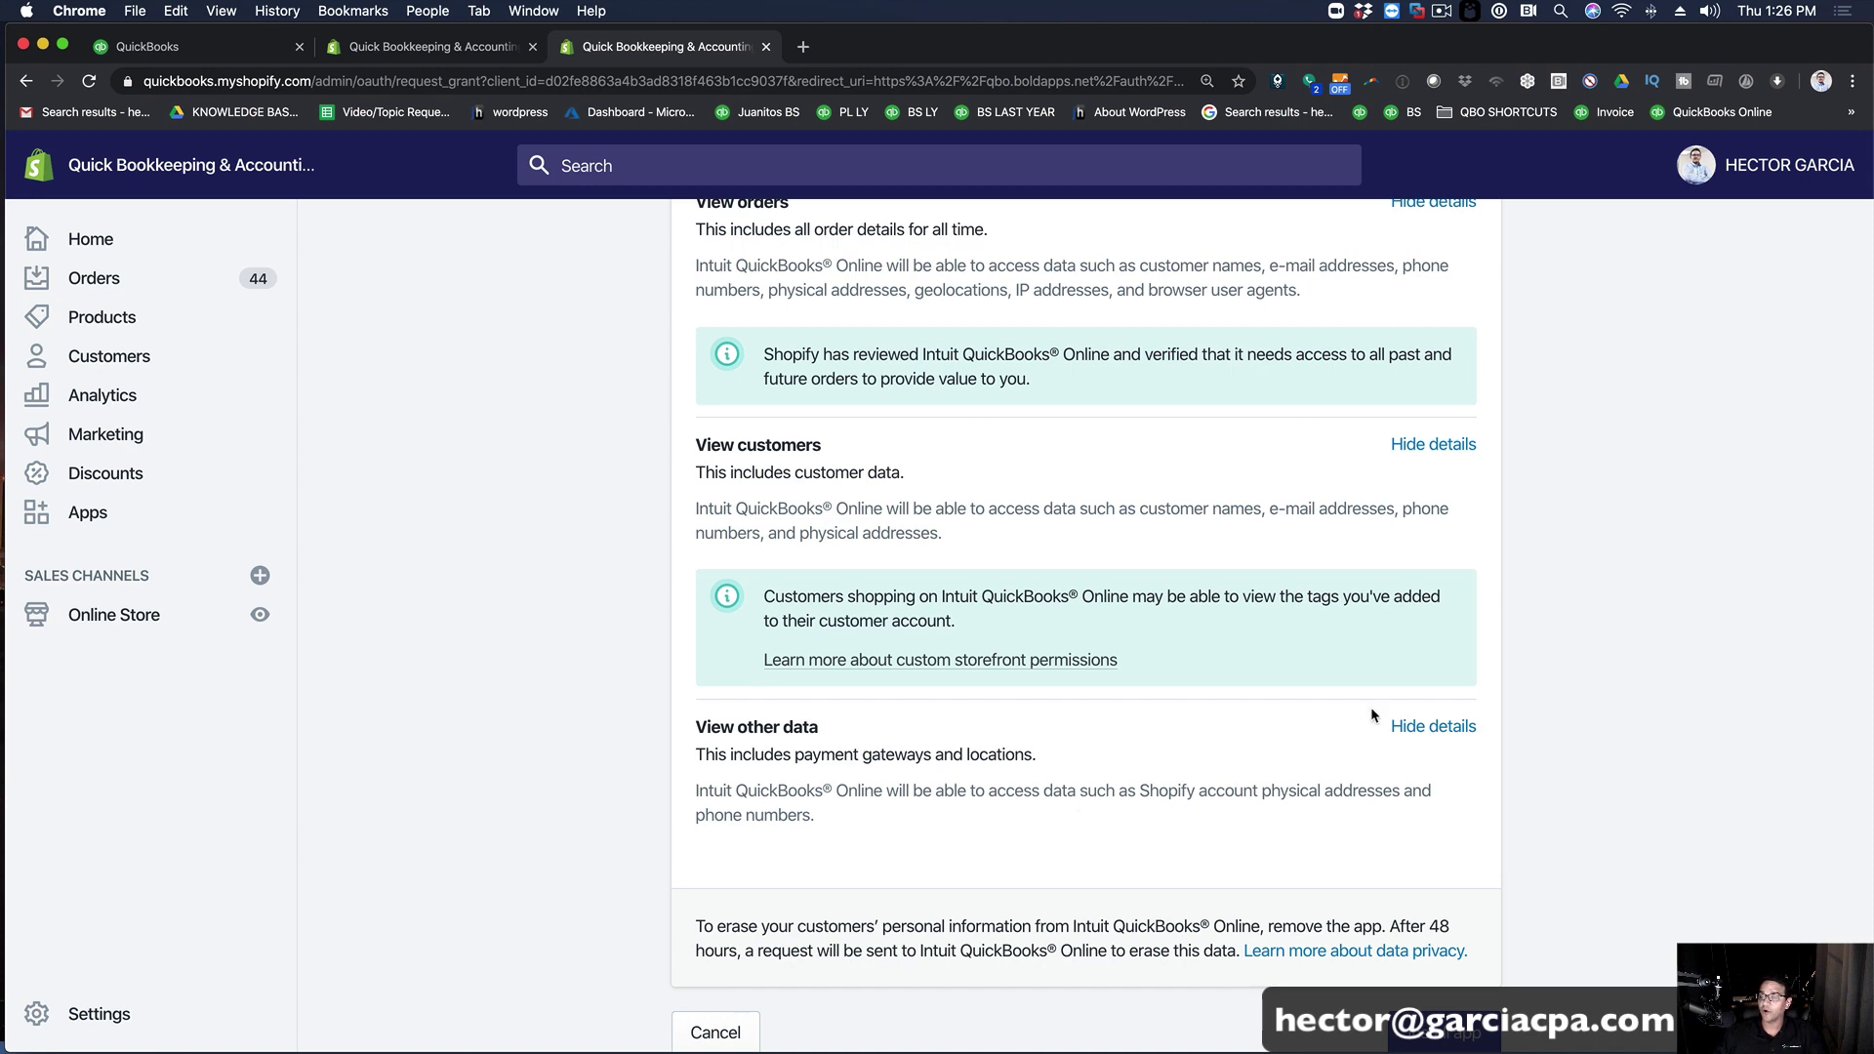
# Step: Collapse the details of all expanded permissions on the install page
pyautogui.click(1433, 726)
pyautogui.click(1430, 444)
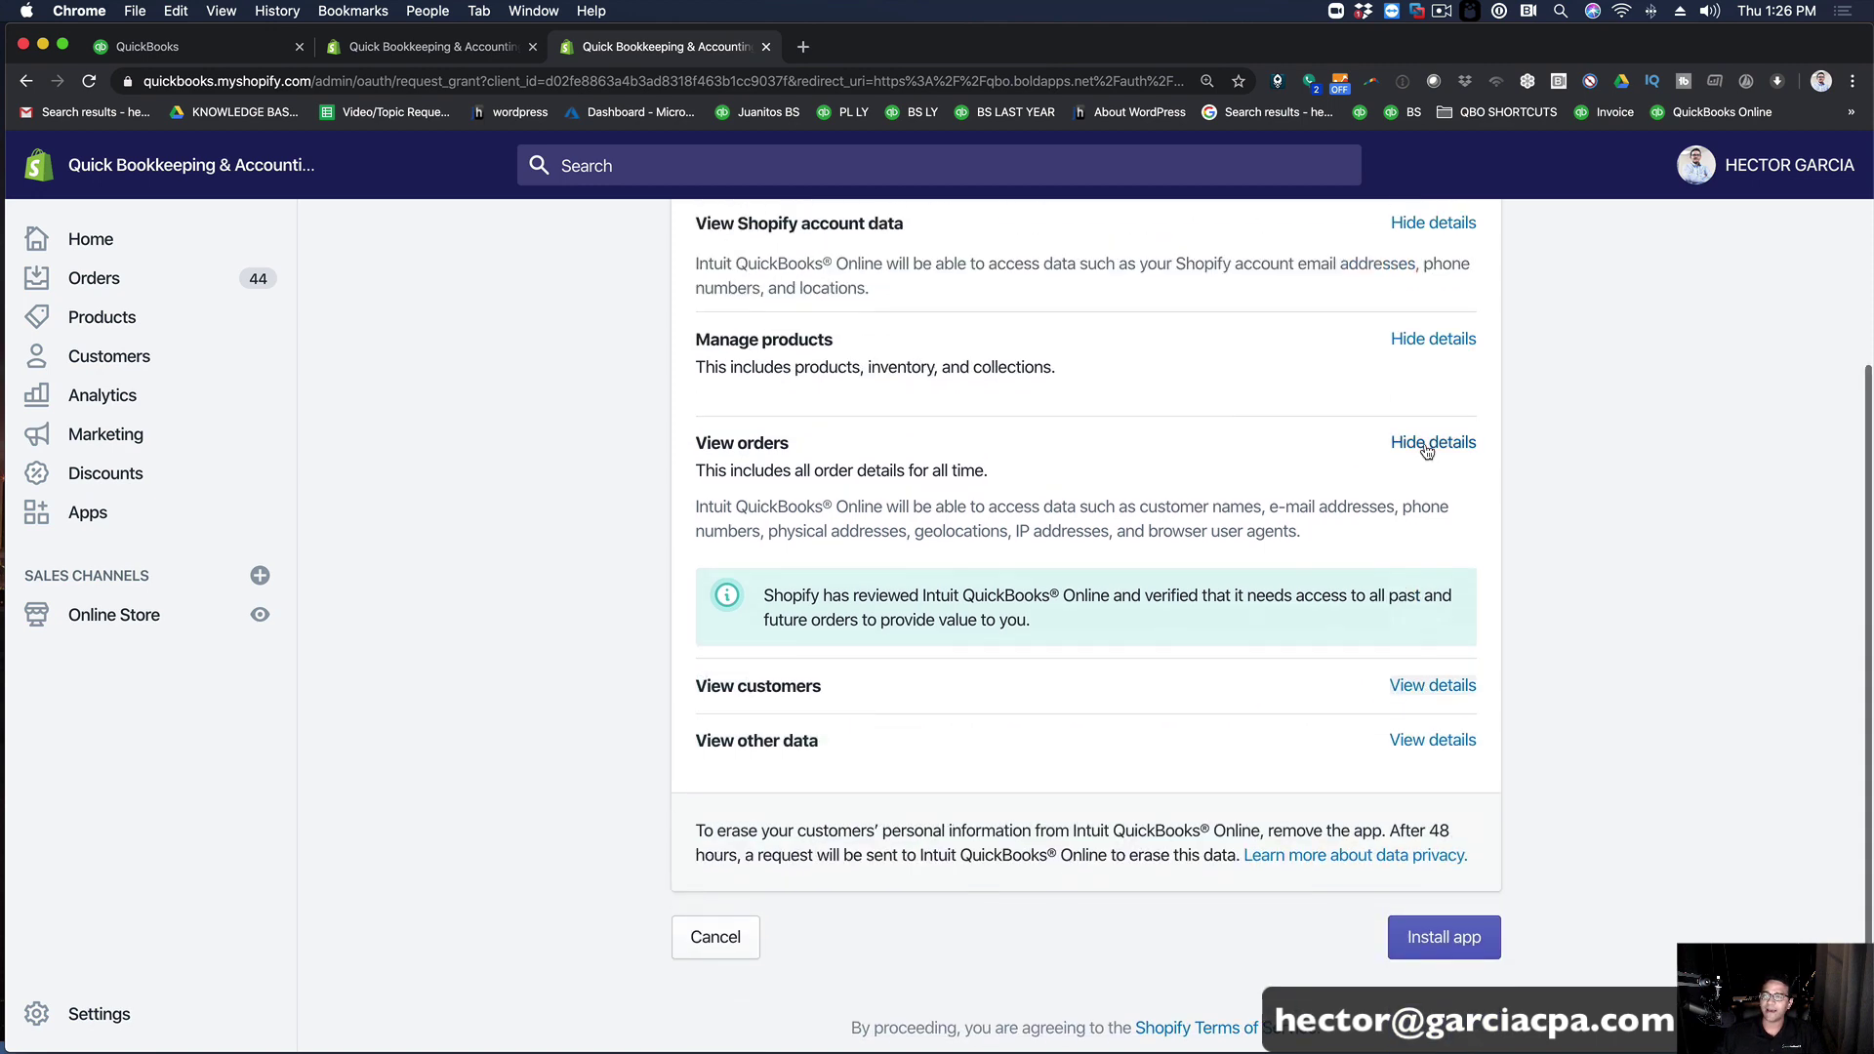
pyautogui.click(1427, 444)
pyautogui.click(1415, 451)
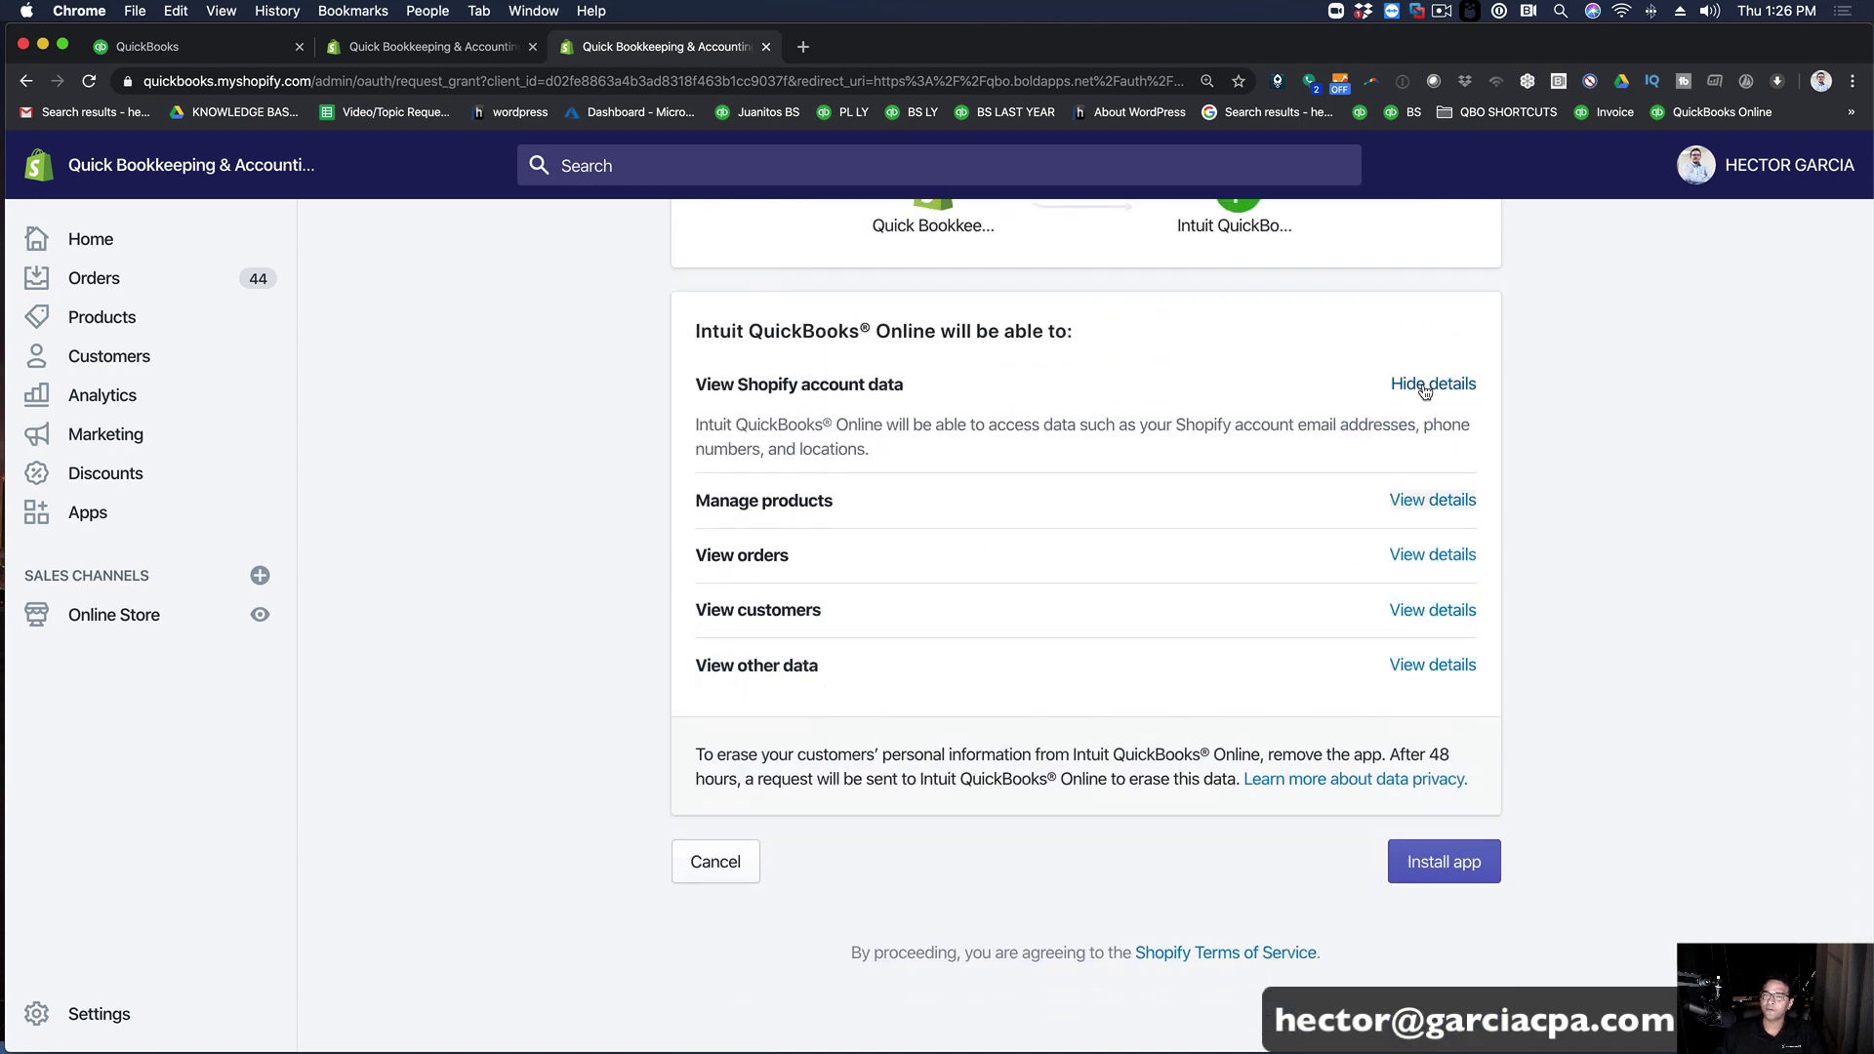
pyautogui.click(1425, 382)
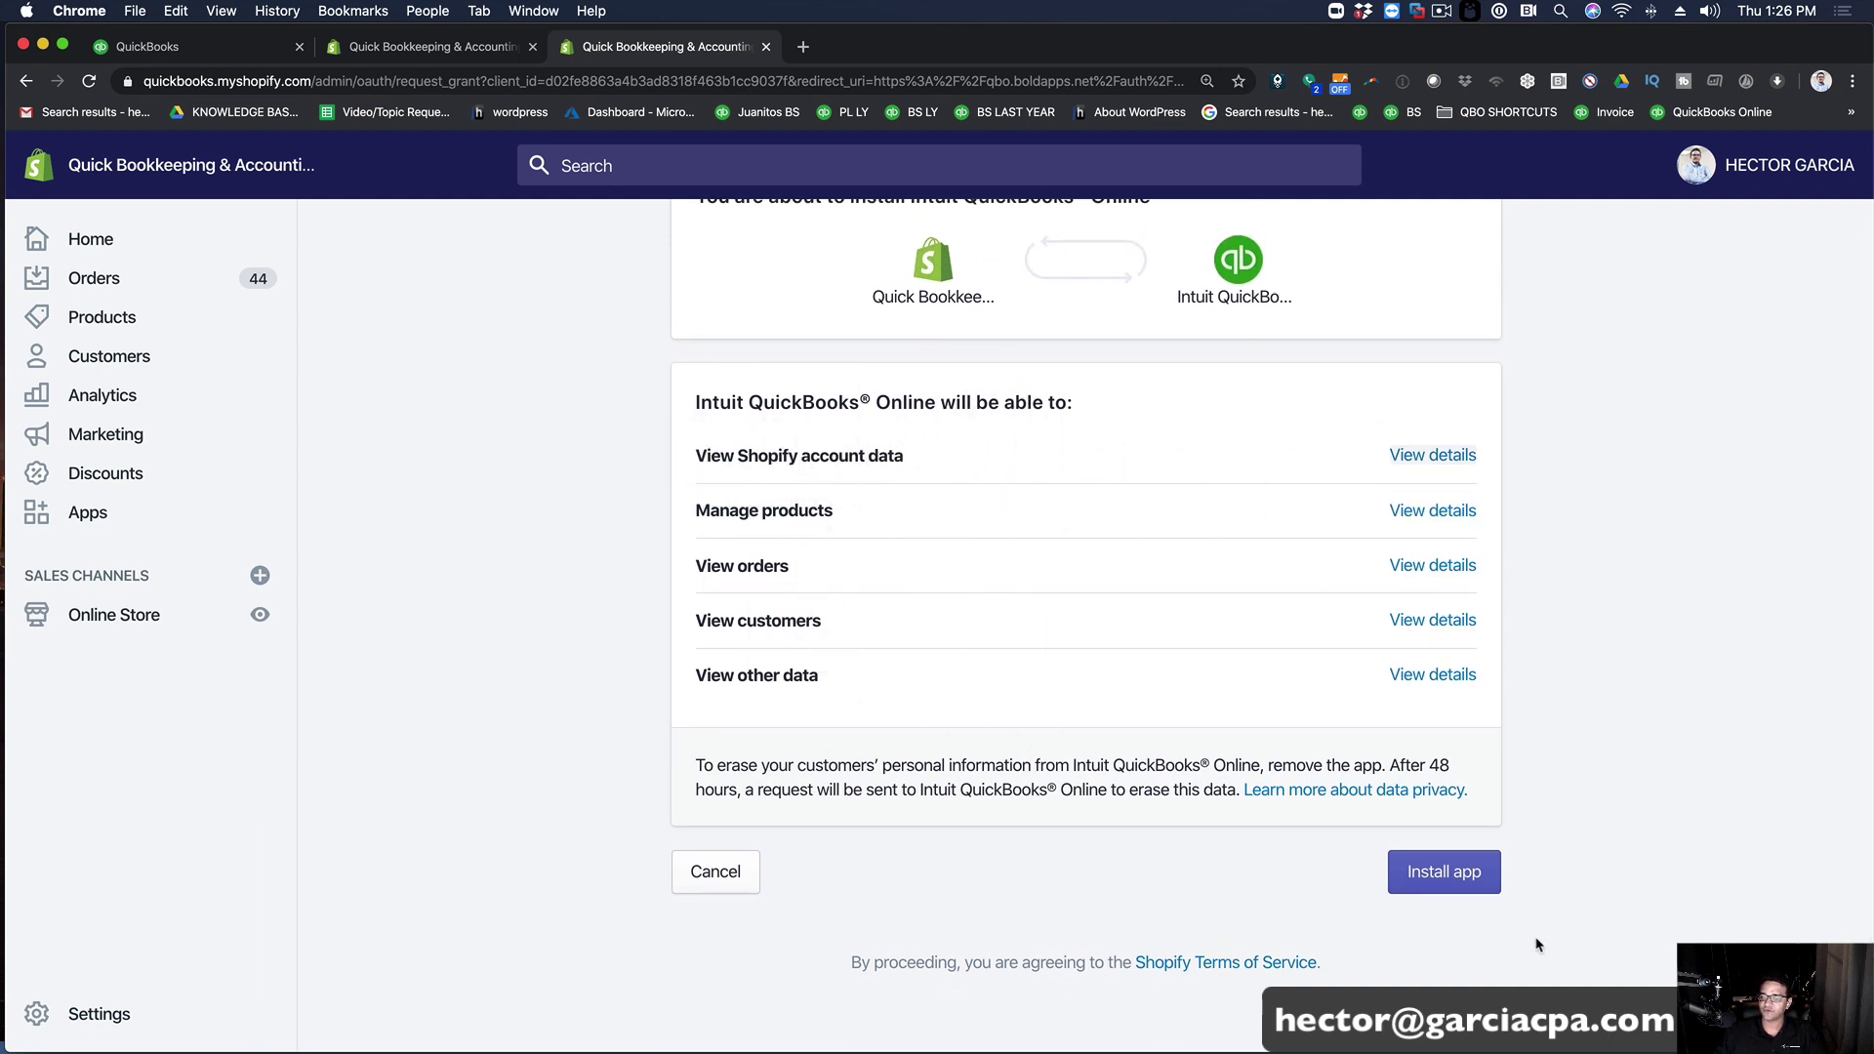
# Step: Install the Intuit QuickBooks Online app on the Free plan and accept its terms of service
pyautogui.click(1455, 879)
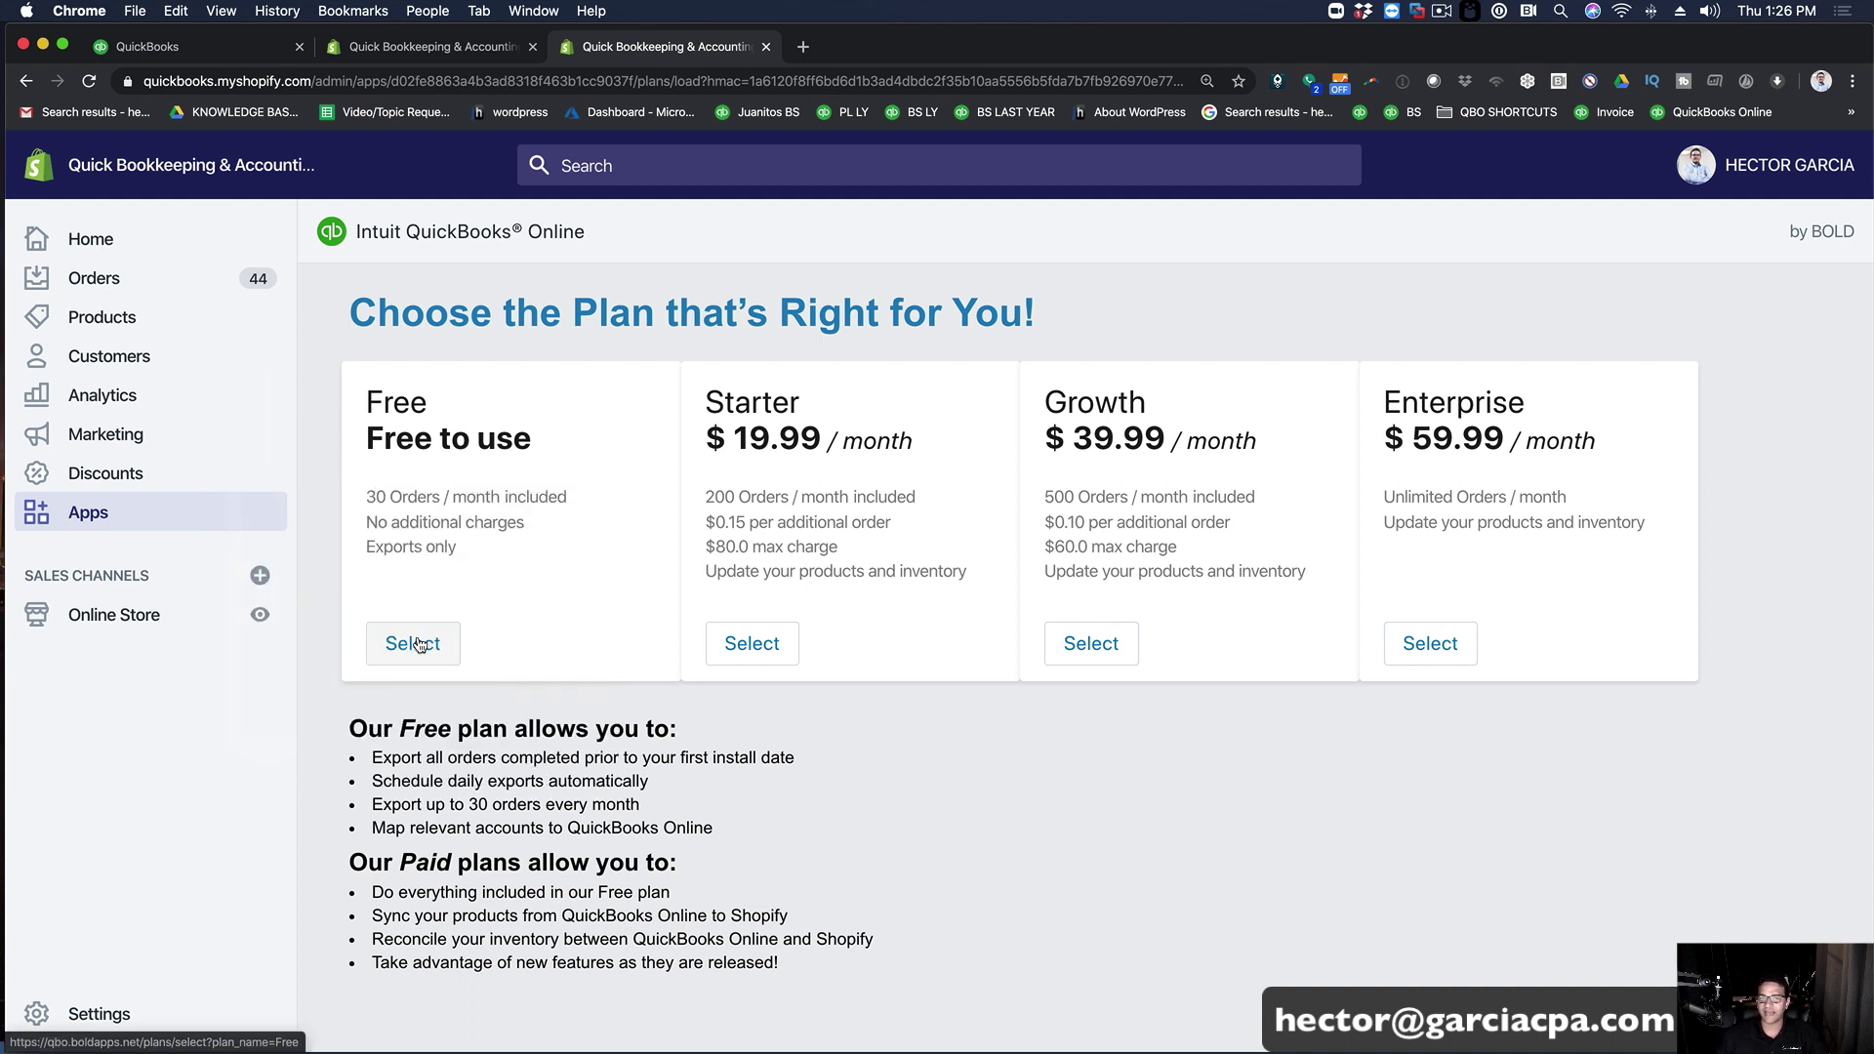
pyautogui.click(418, 644)
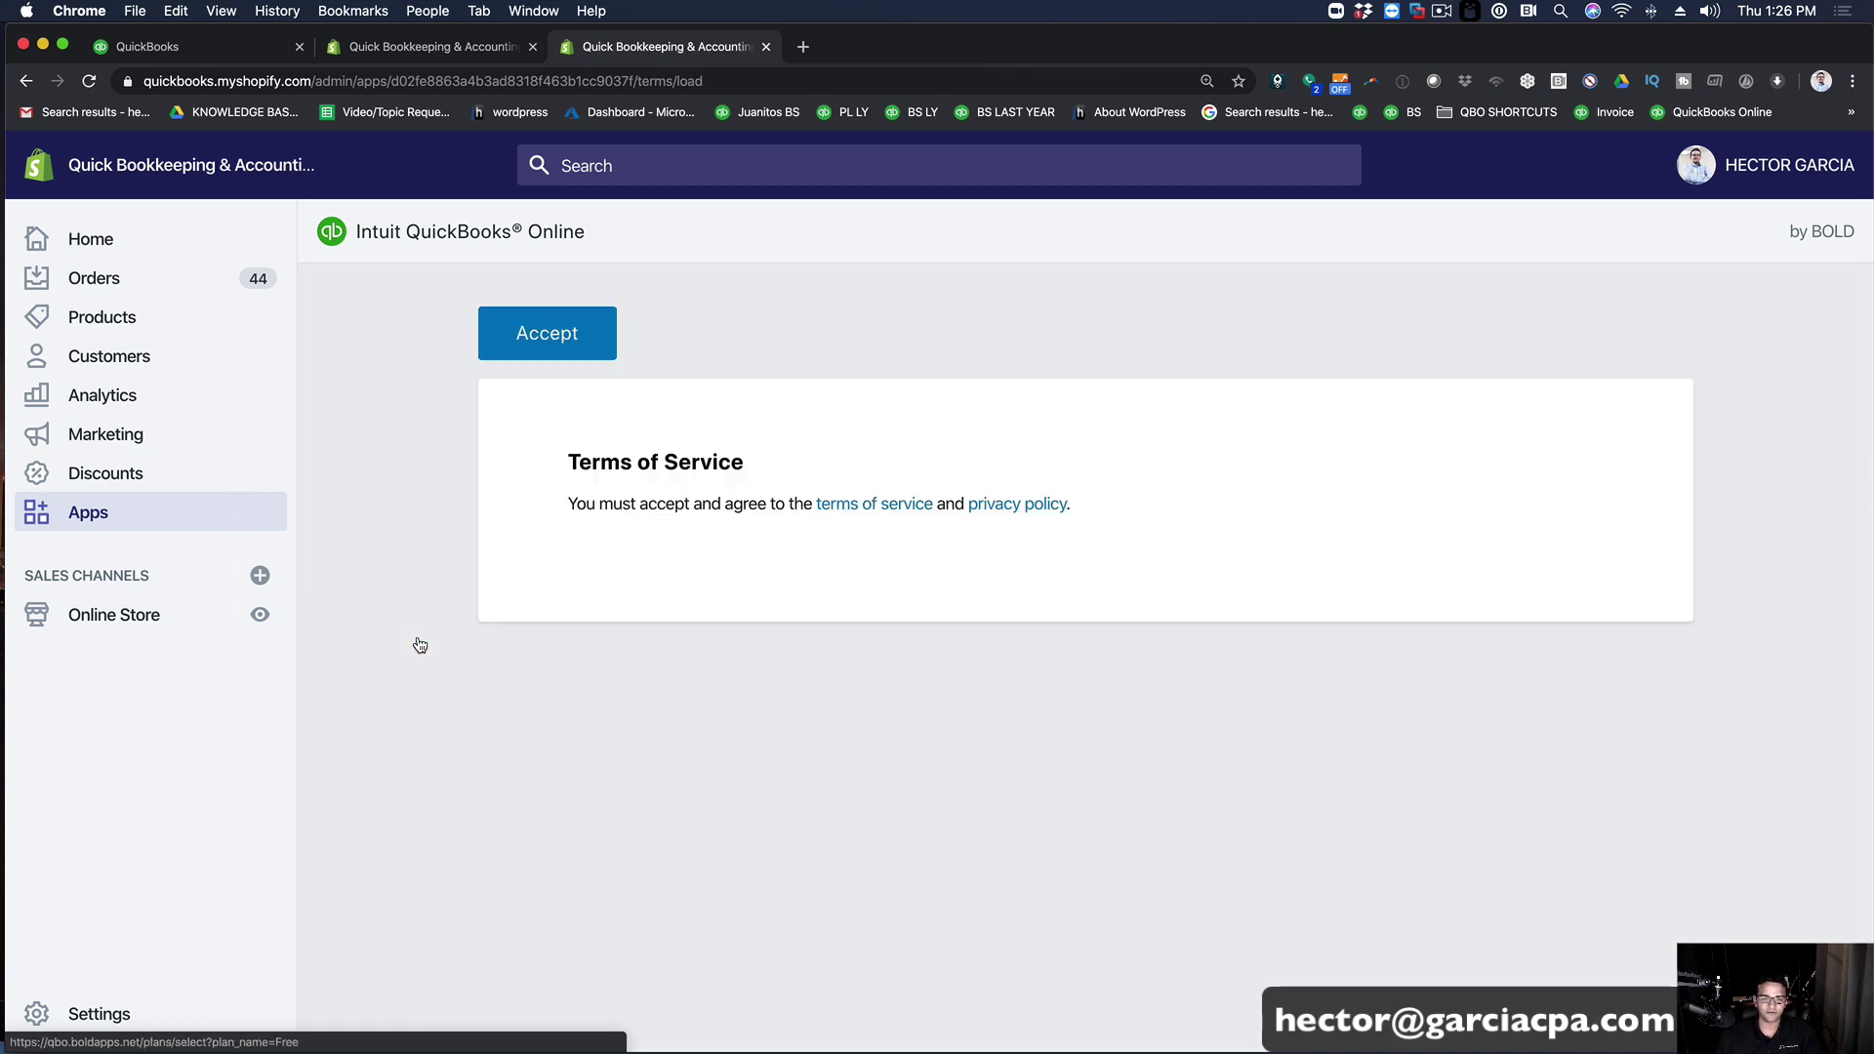
pyautogui.click(582, 351)
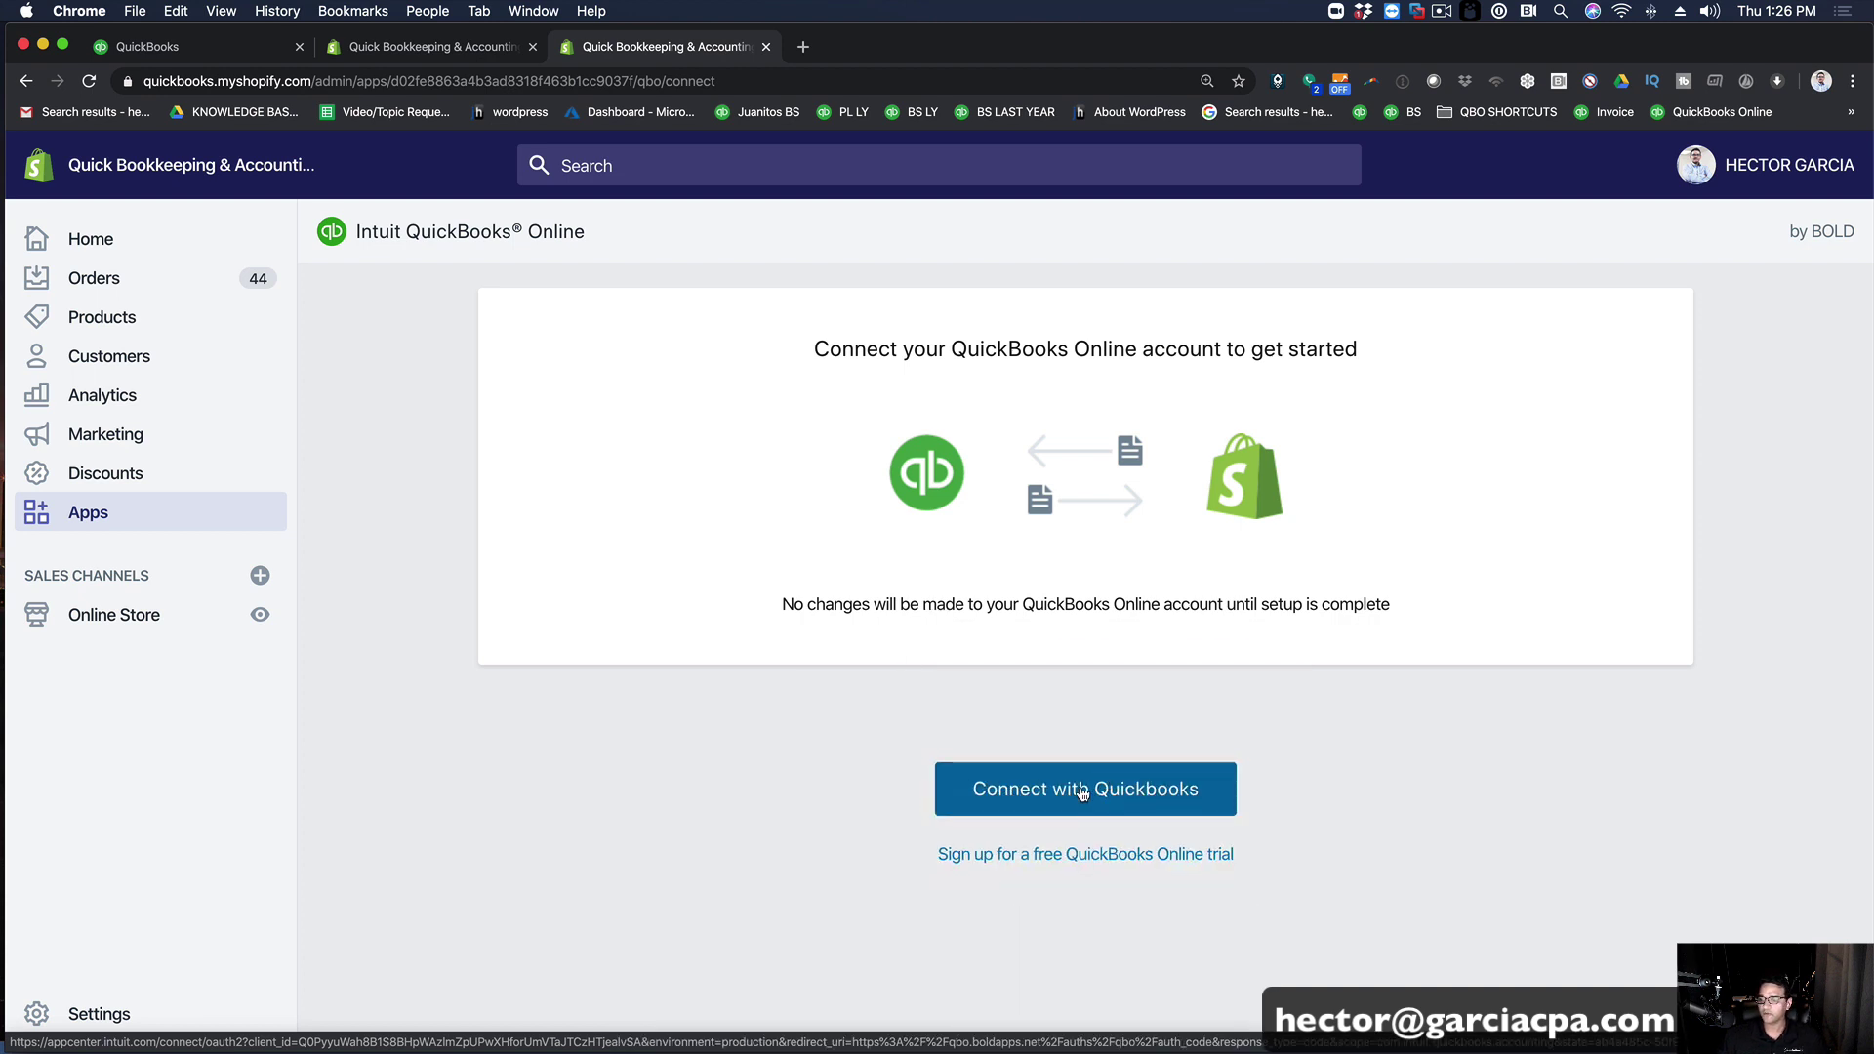
# Step: Connect the app to the E-Commerce Company account in QuickBooks Online and dismiss the account-linked notification
pyautogui.click(1120, 793)
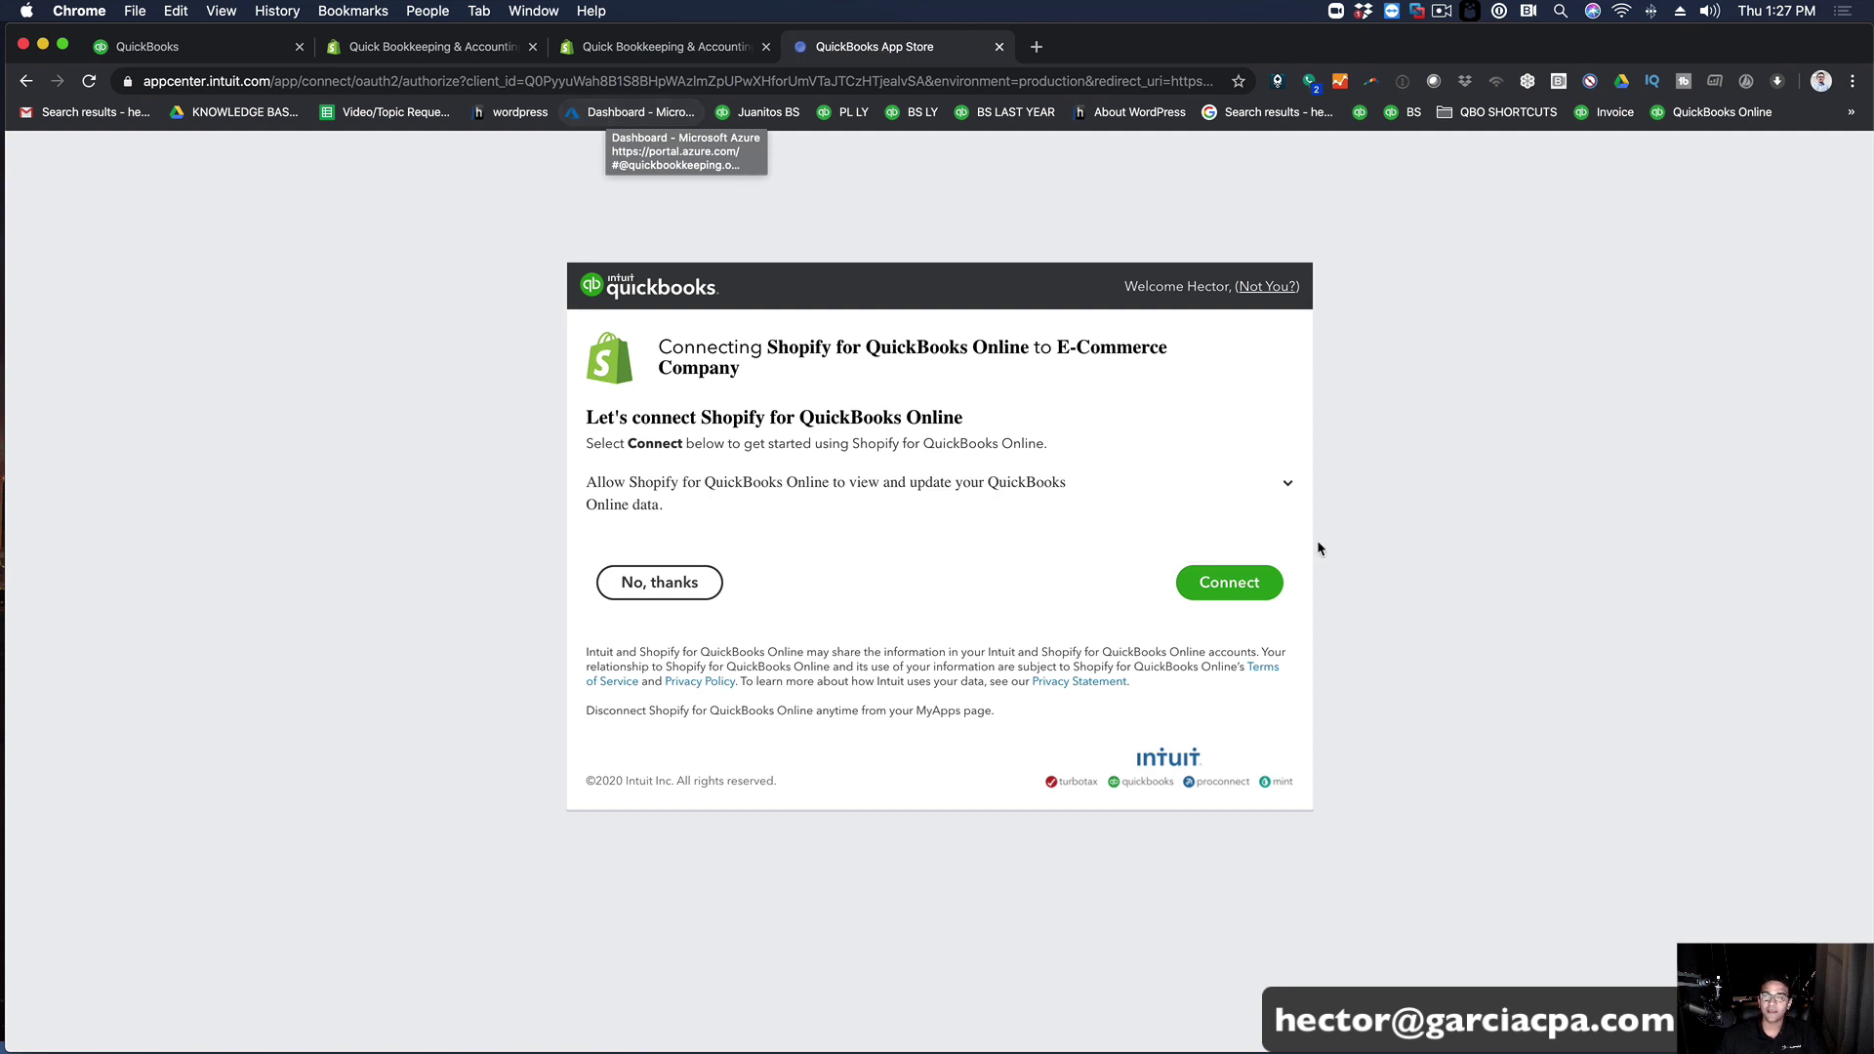
pyautogui.click(1229, 582)
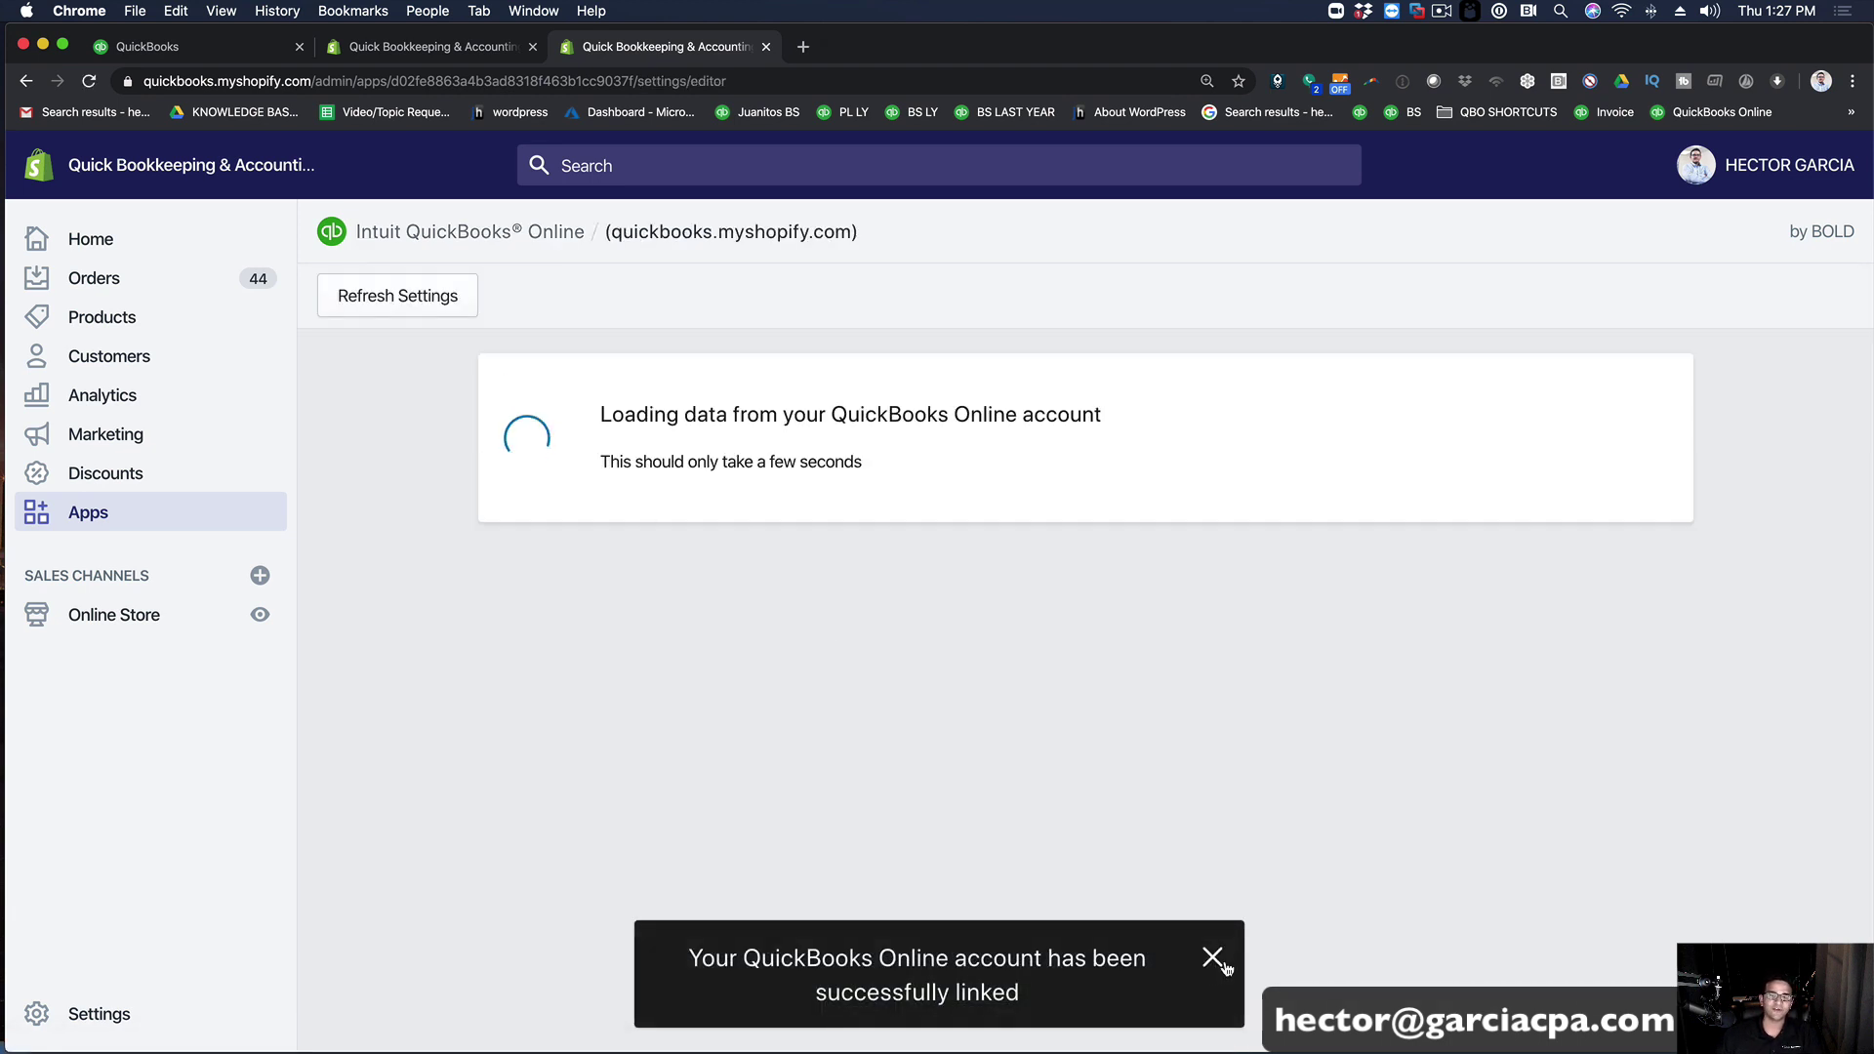
pyautogui.click(1213, 959)
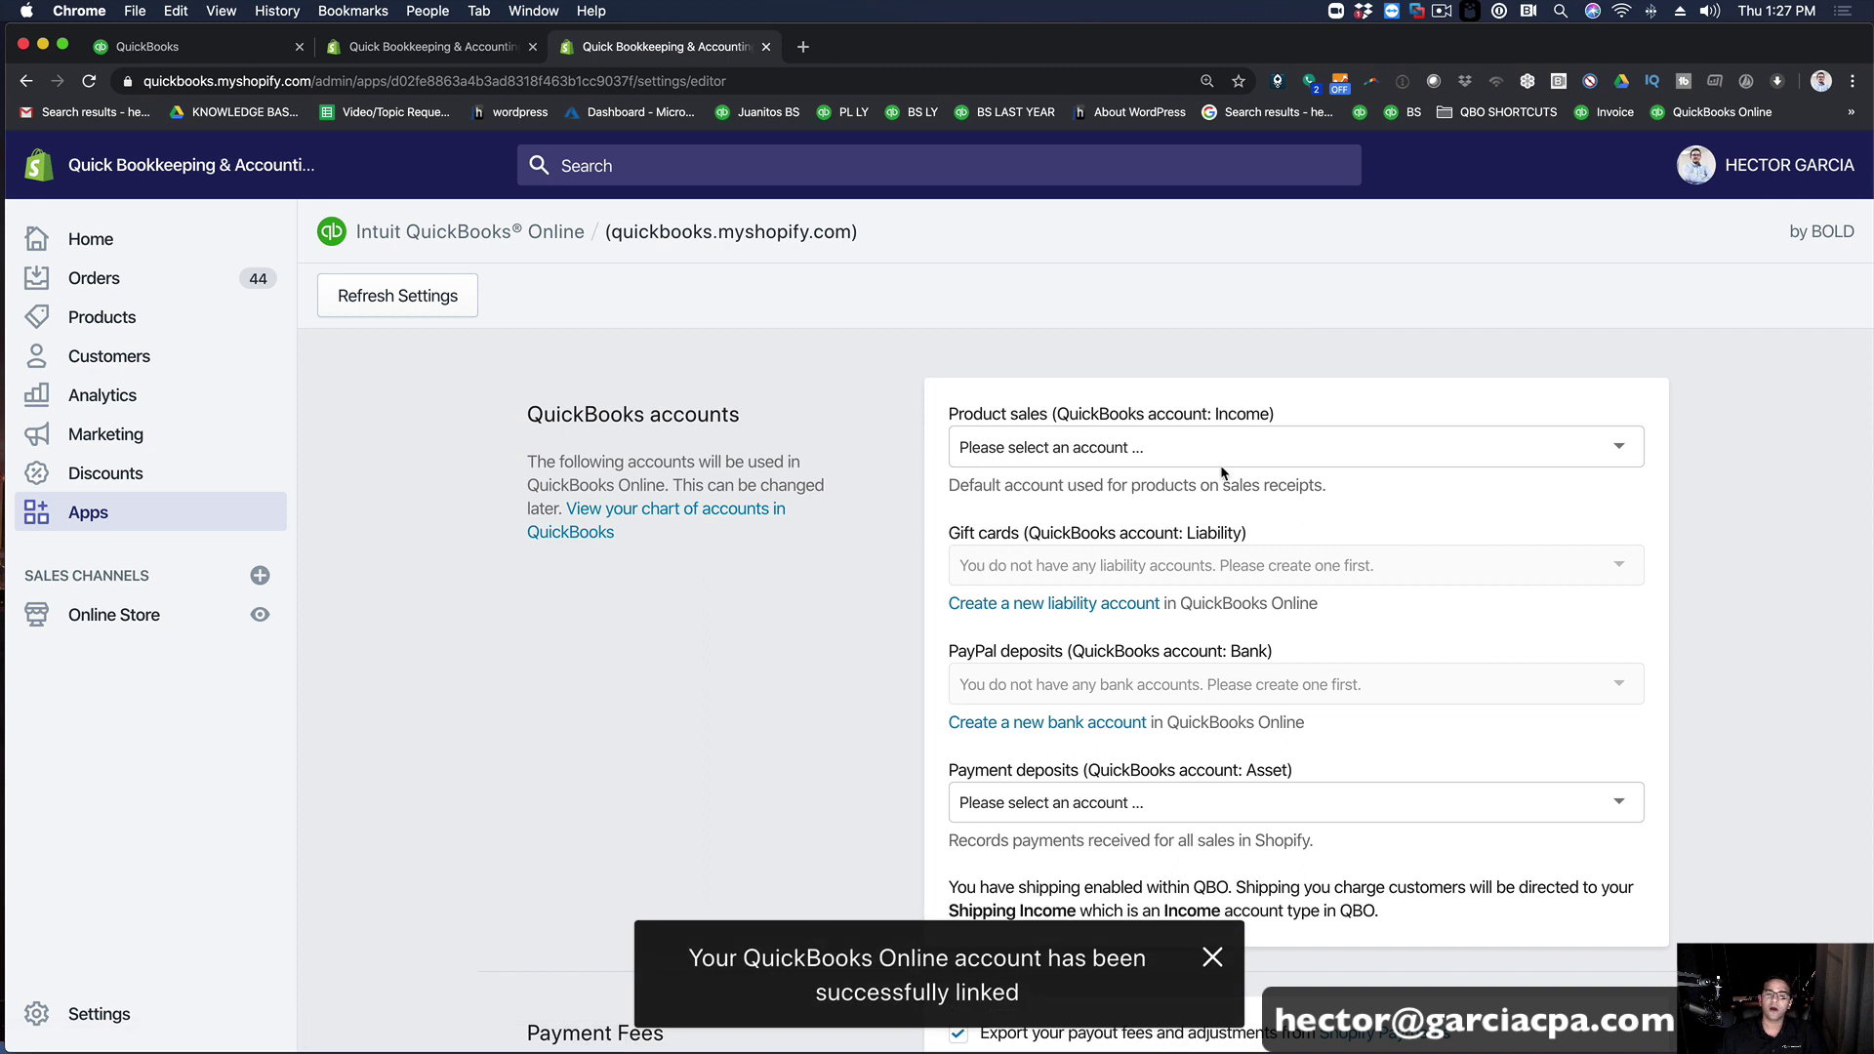
pyautogui.click(1212, 958)
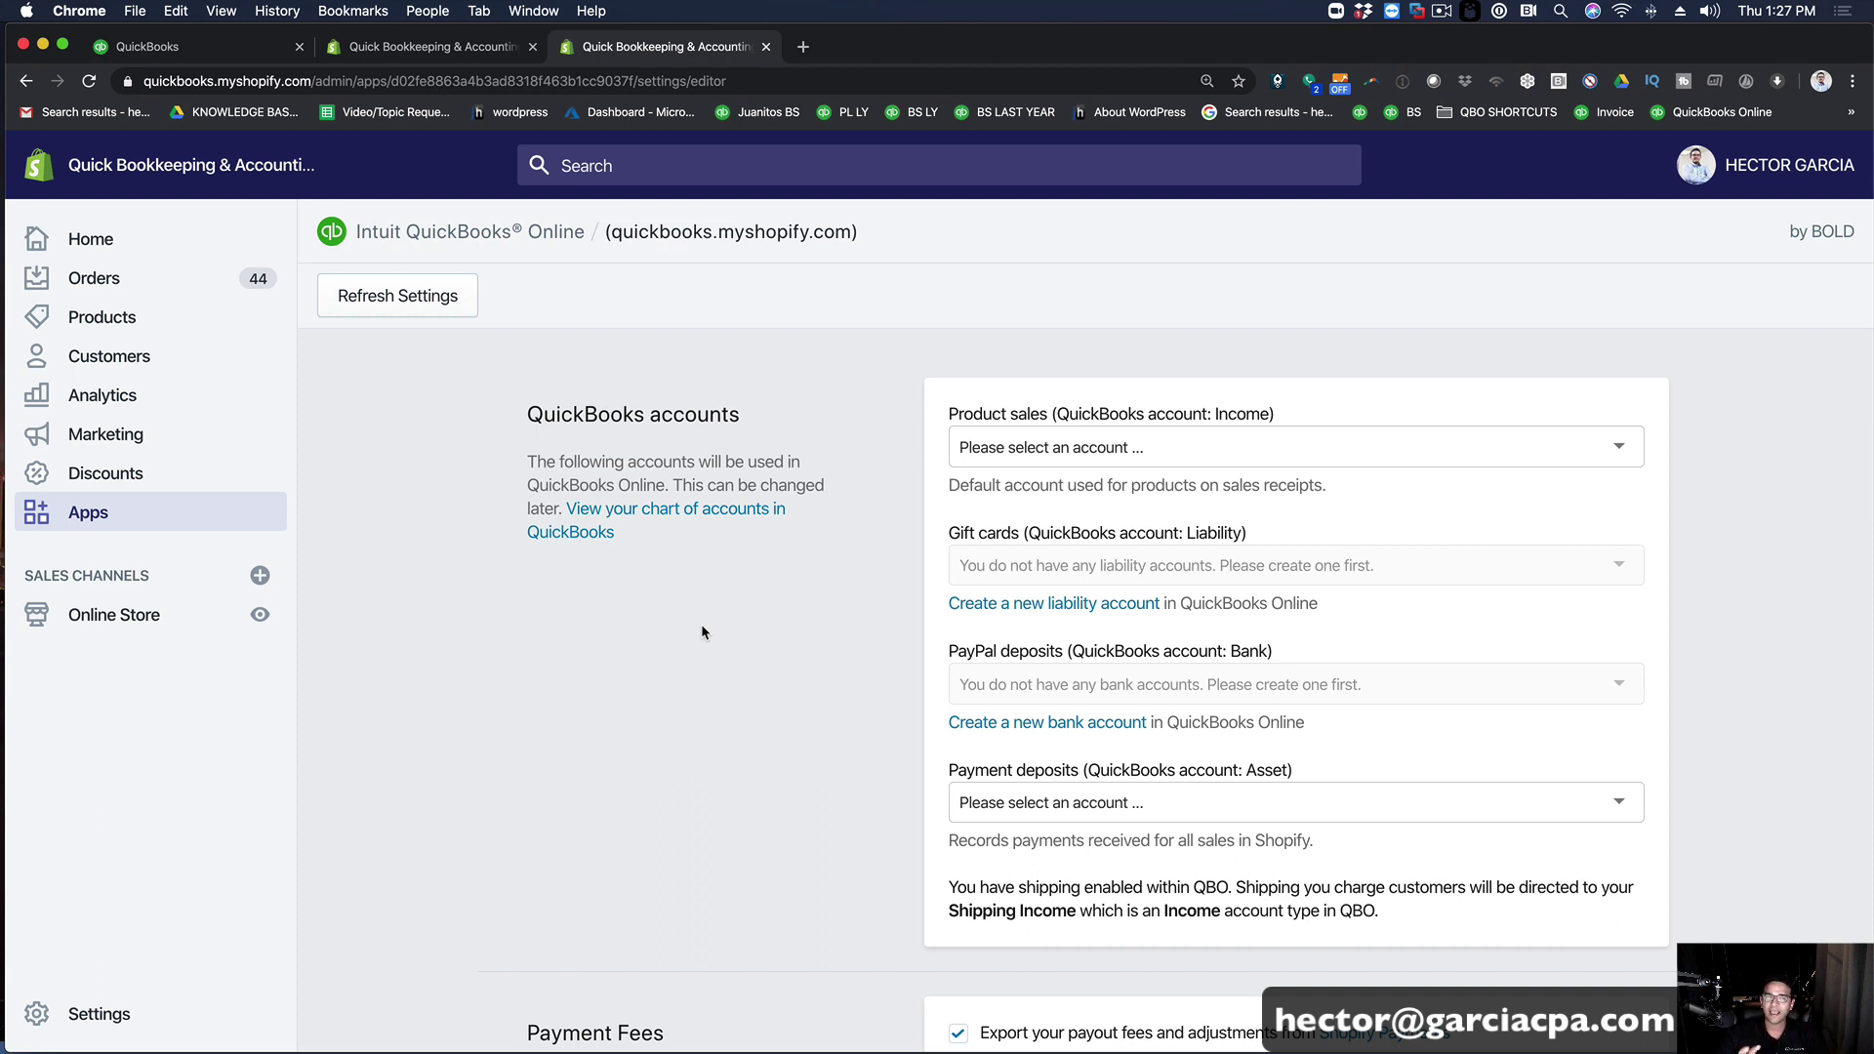
# Step: Review the QuickBooks accounts settings and check which income accounts are available for product sales
pyautogui.scroll(-1, 702, 626)
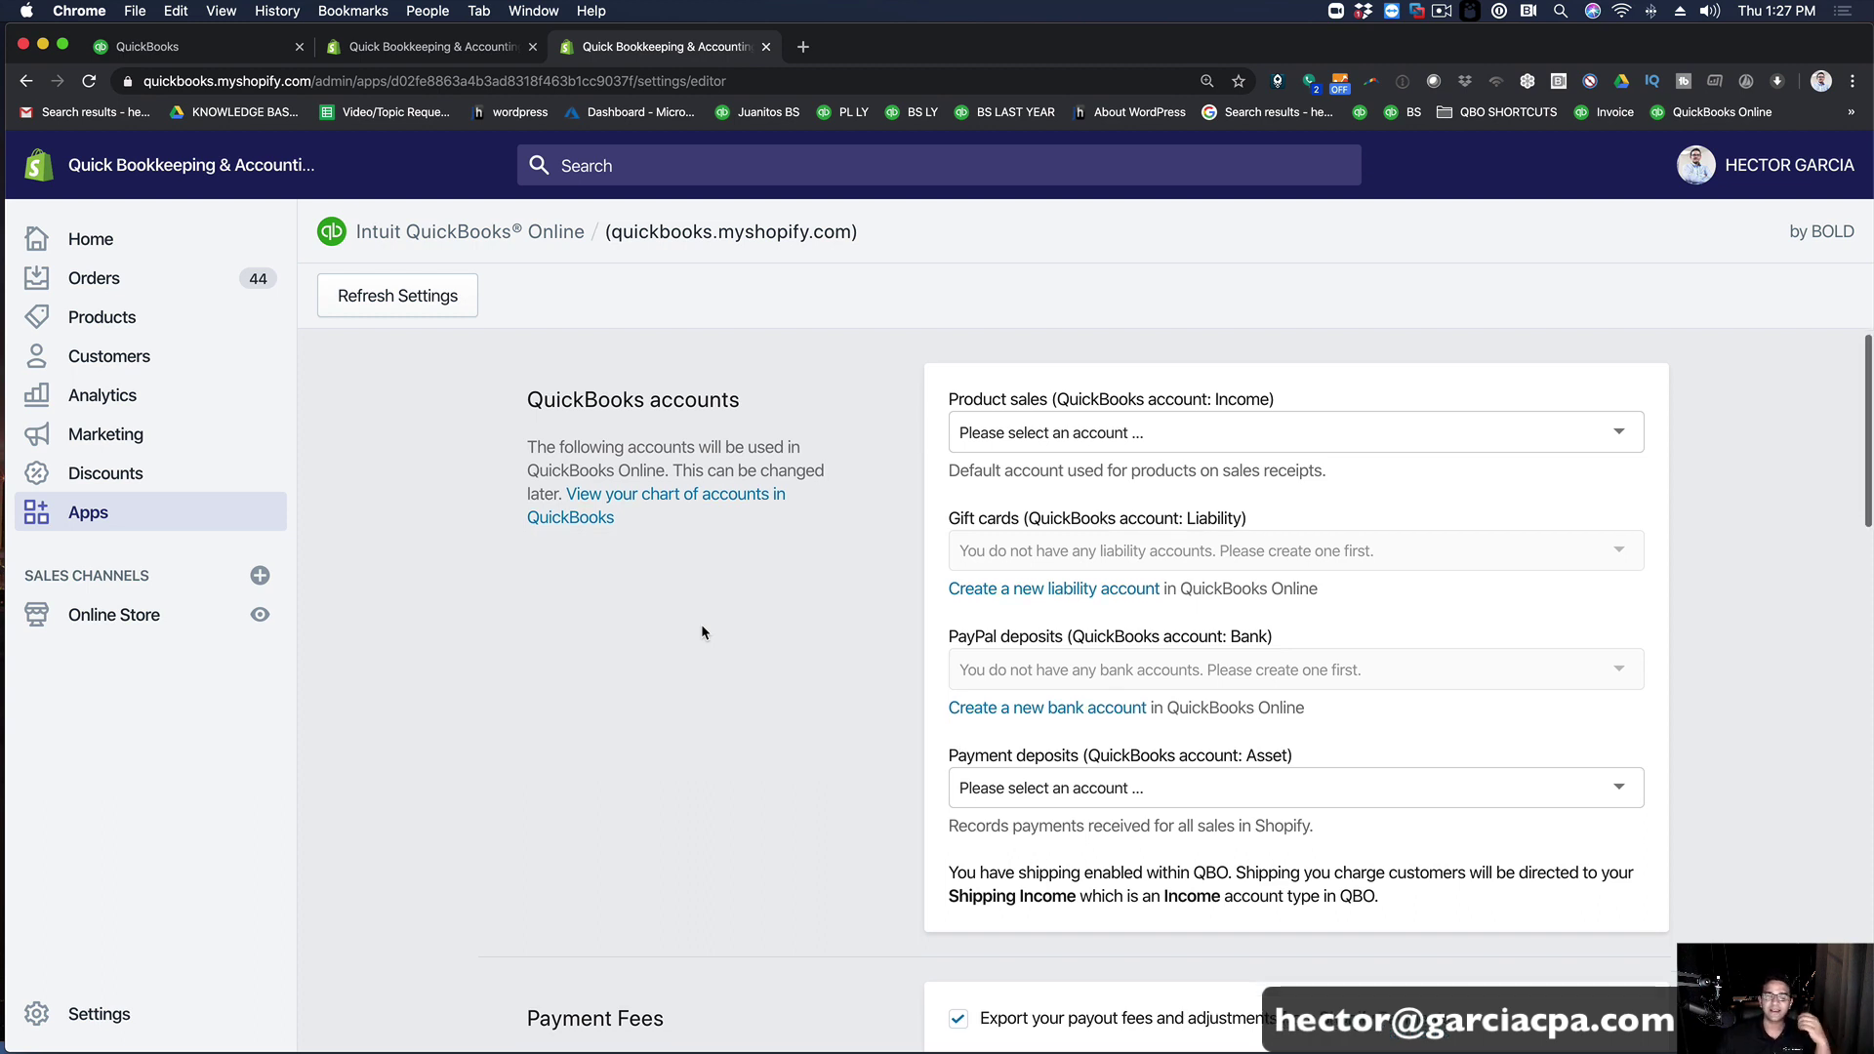
pyautogui.scroll(1, 840, 586)
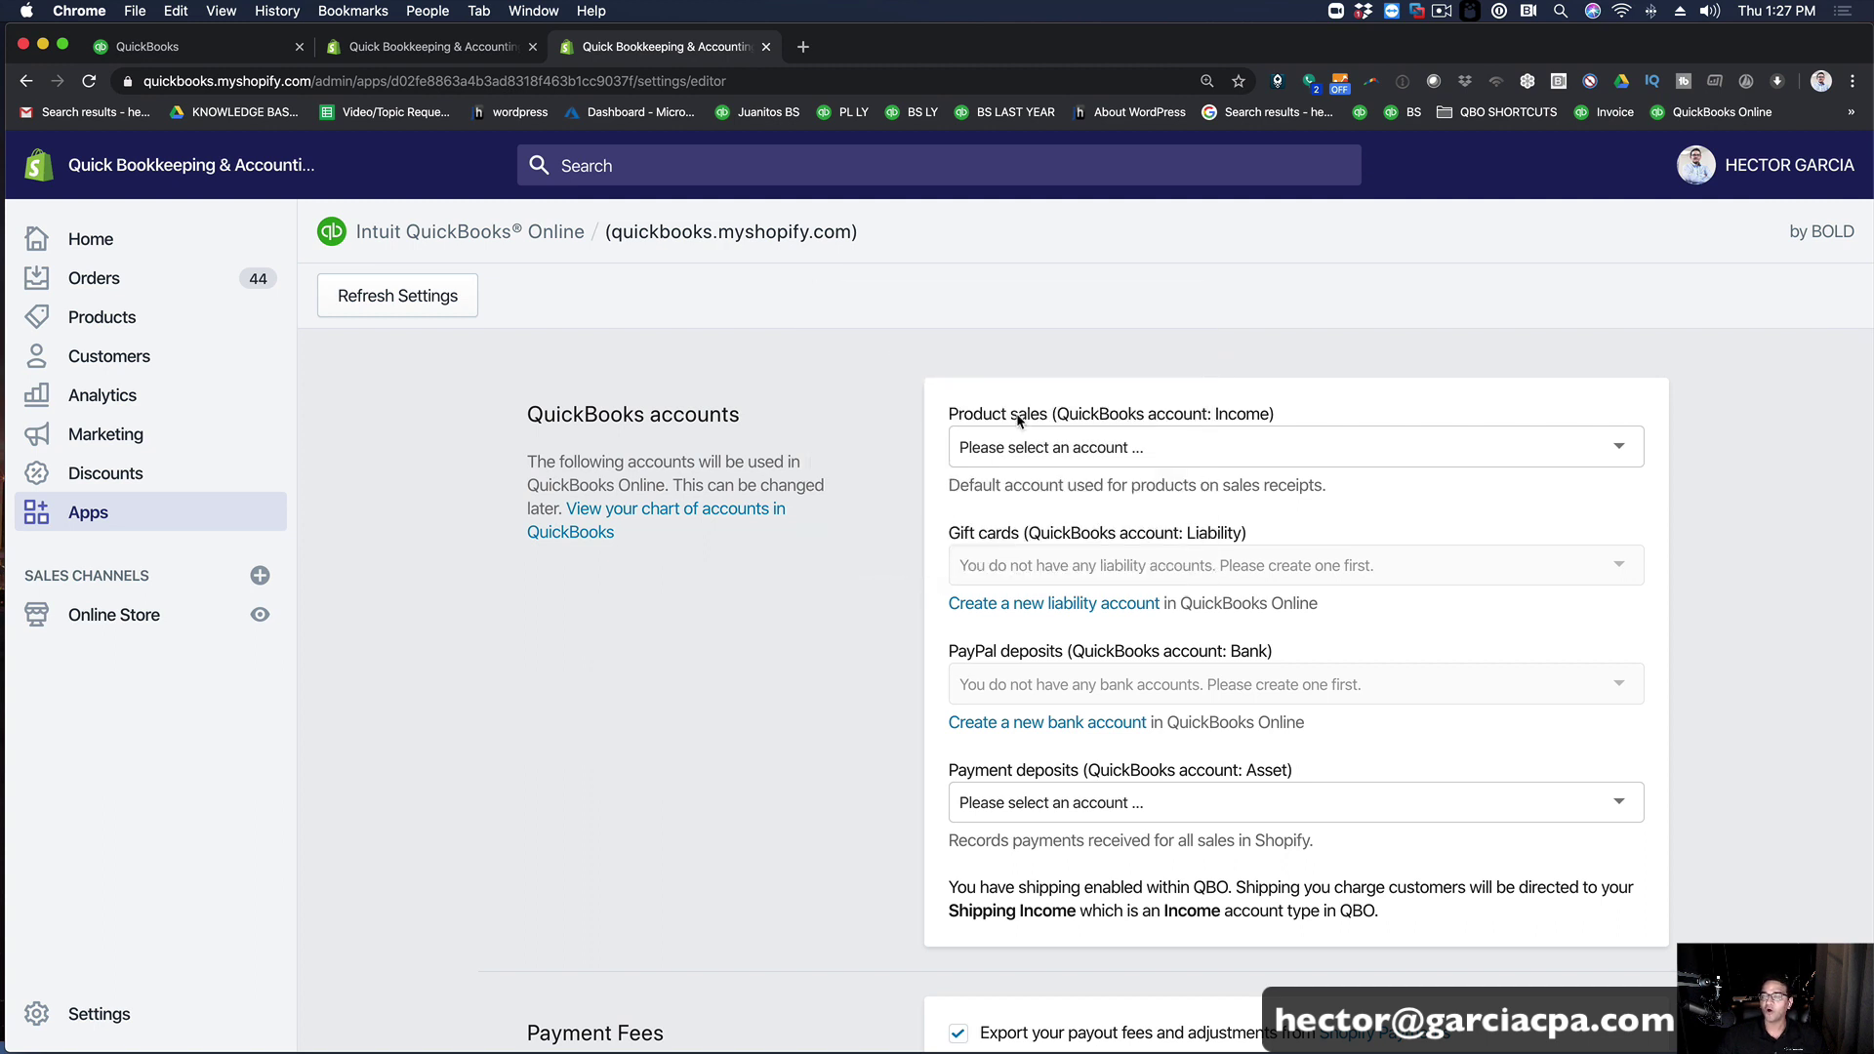
pyautogui.click(1005, 447)
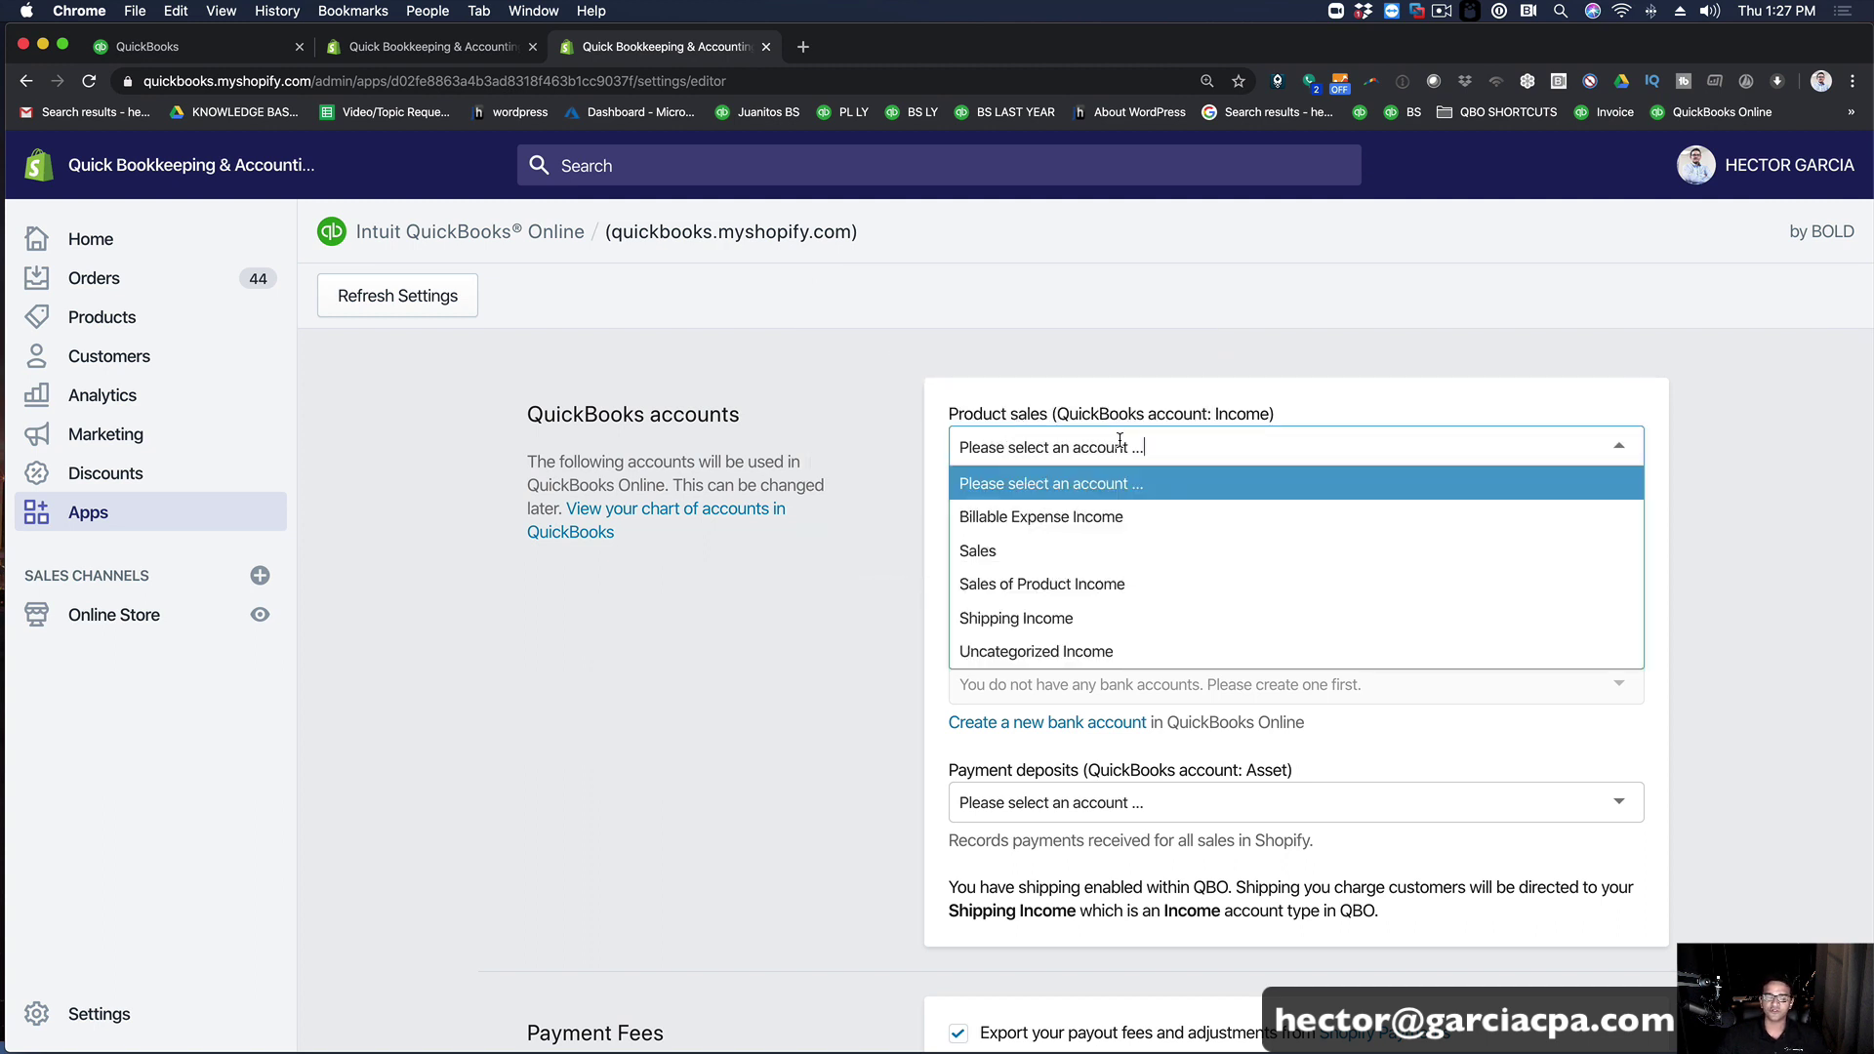
pyautogui.click(922, 518)
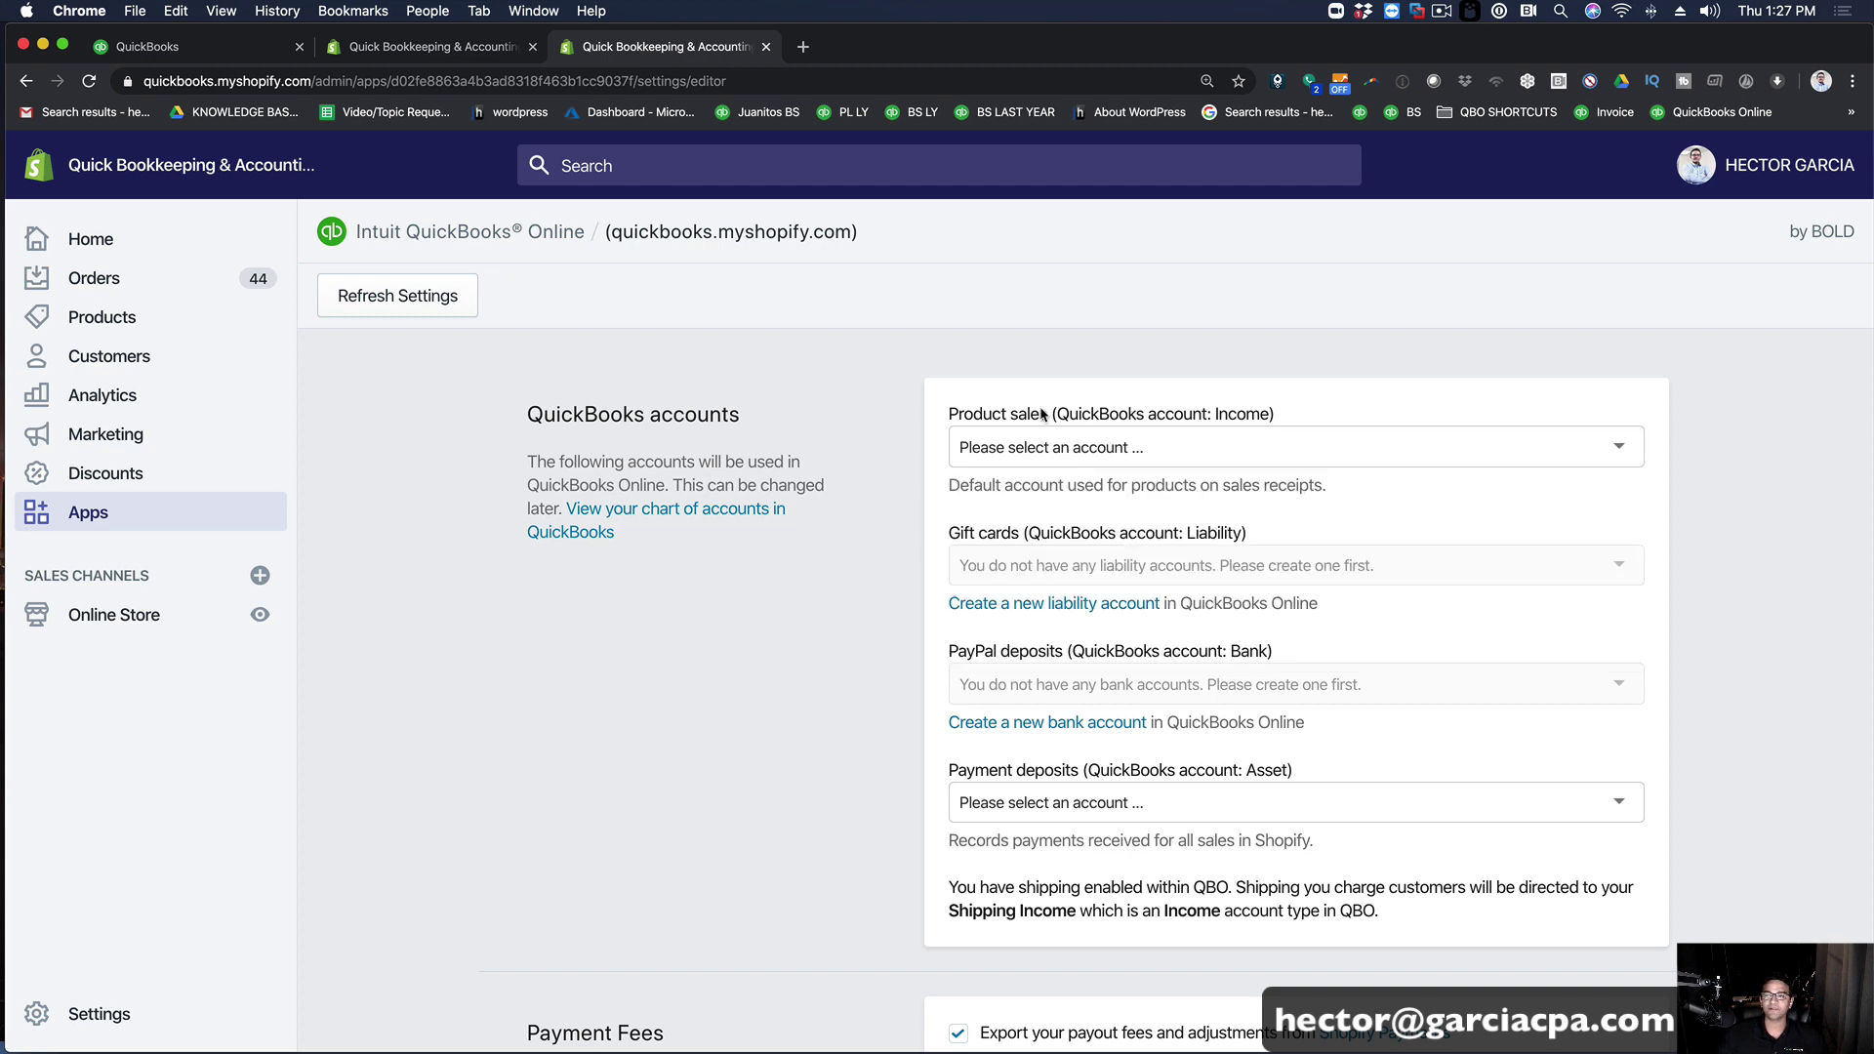
# Step: Switch to QuickBooks Online and open the full chart of accounts
pyautogui.click(202, 53)
pyautogui.moveTo(78, 760)
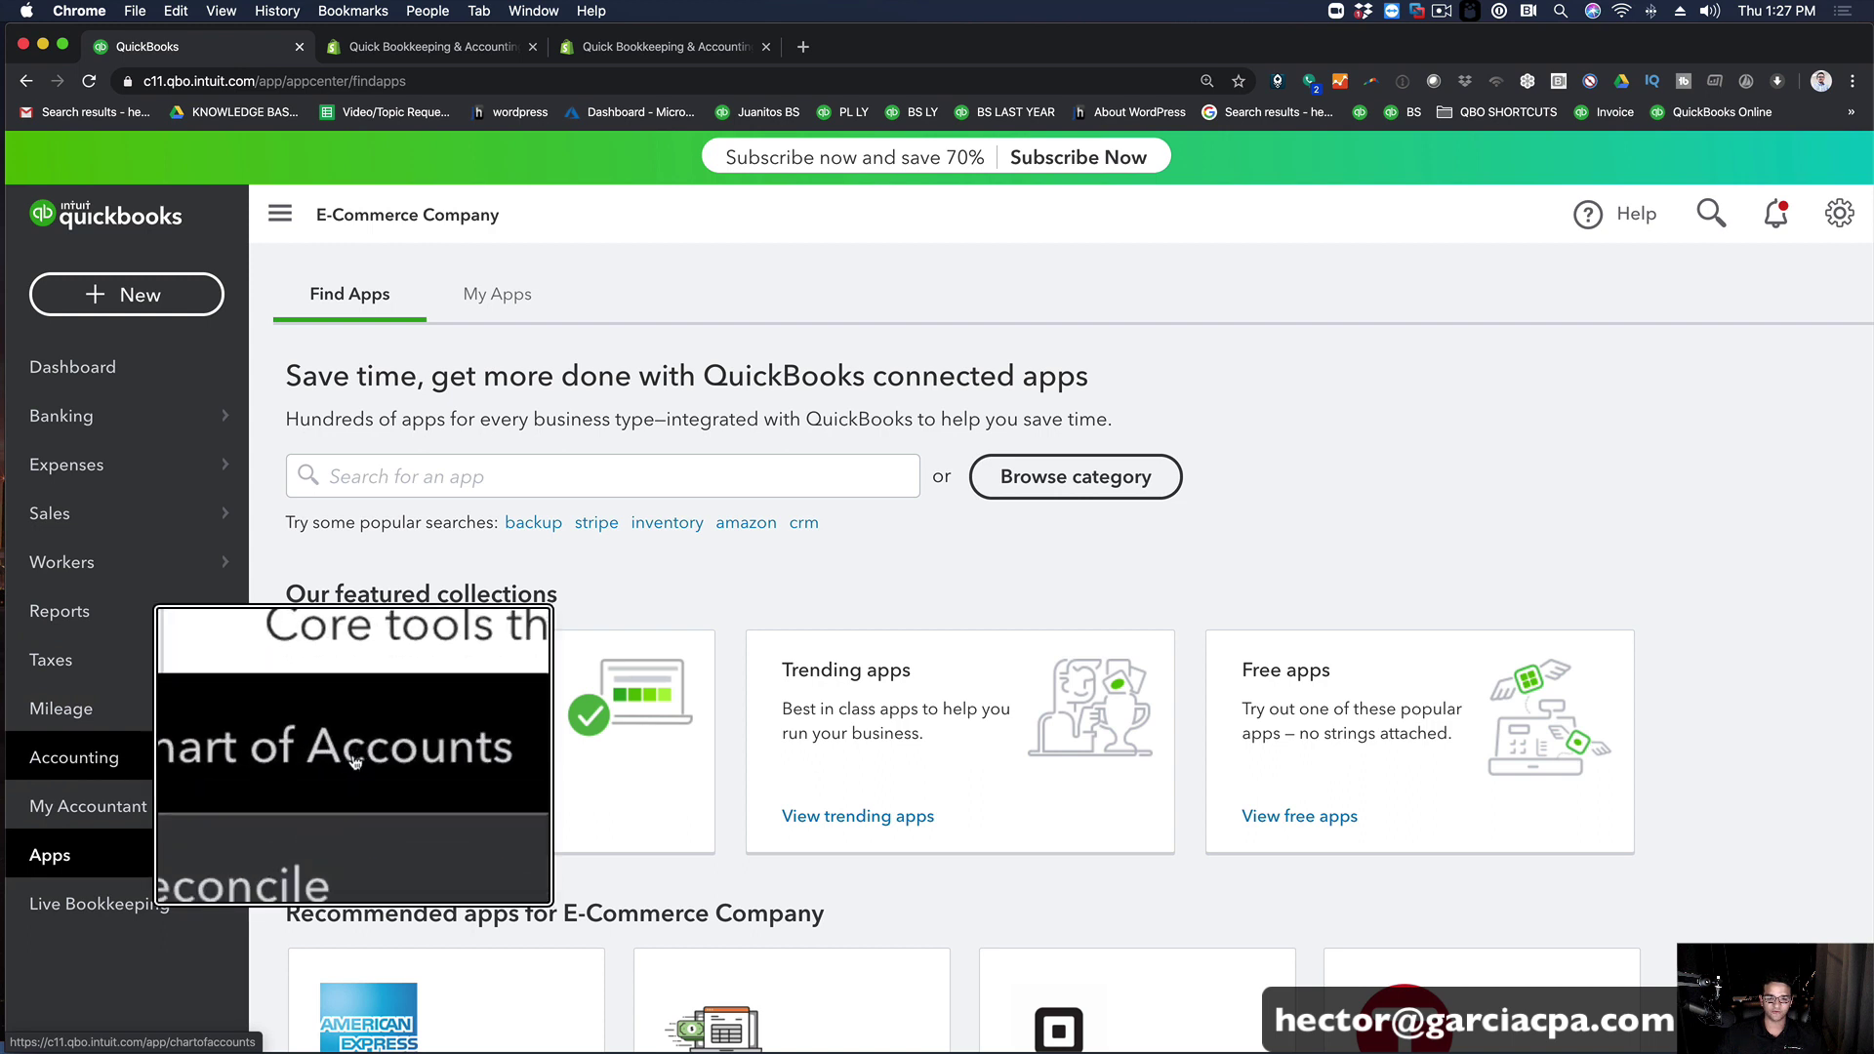
pyautogui.click(353, 754)
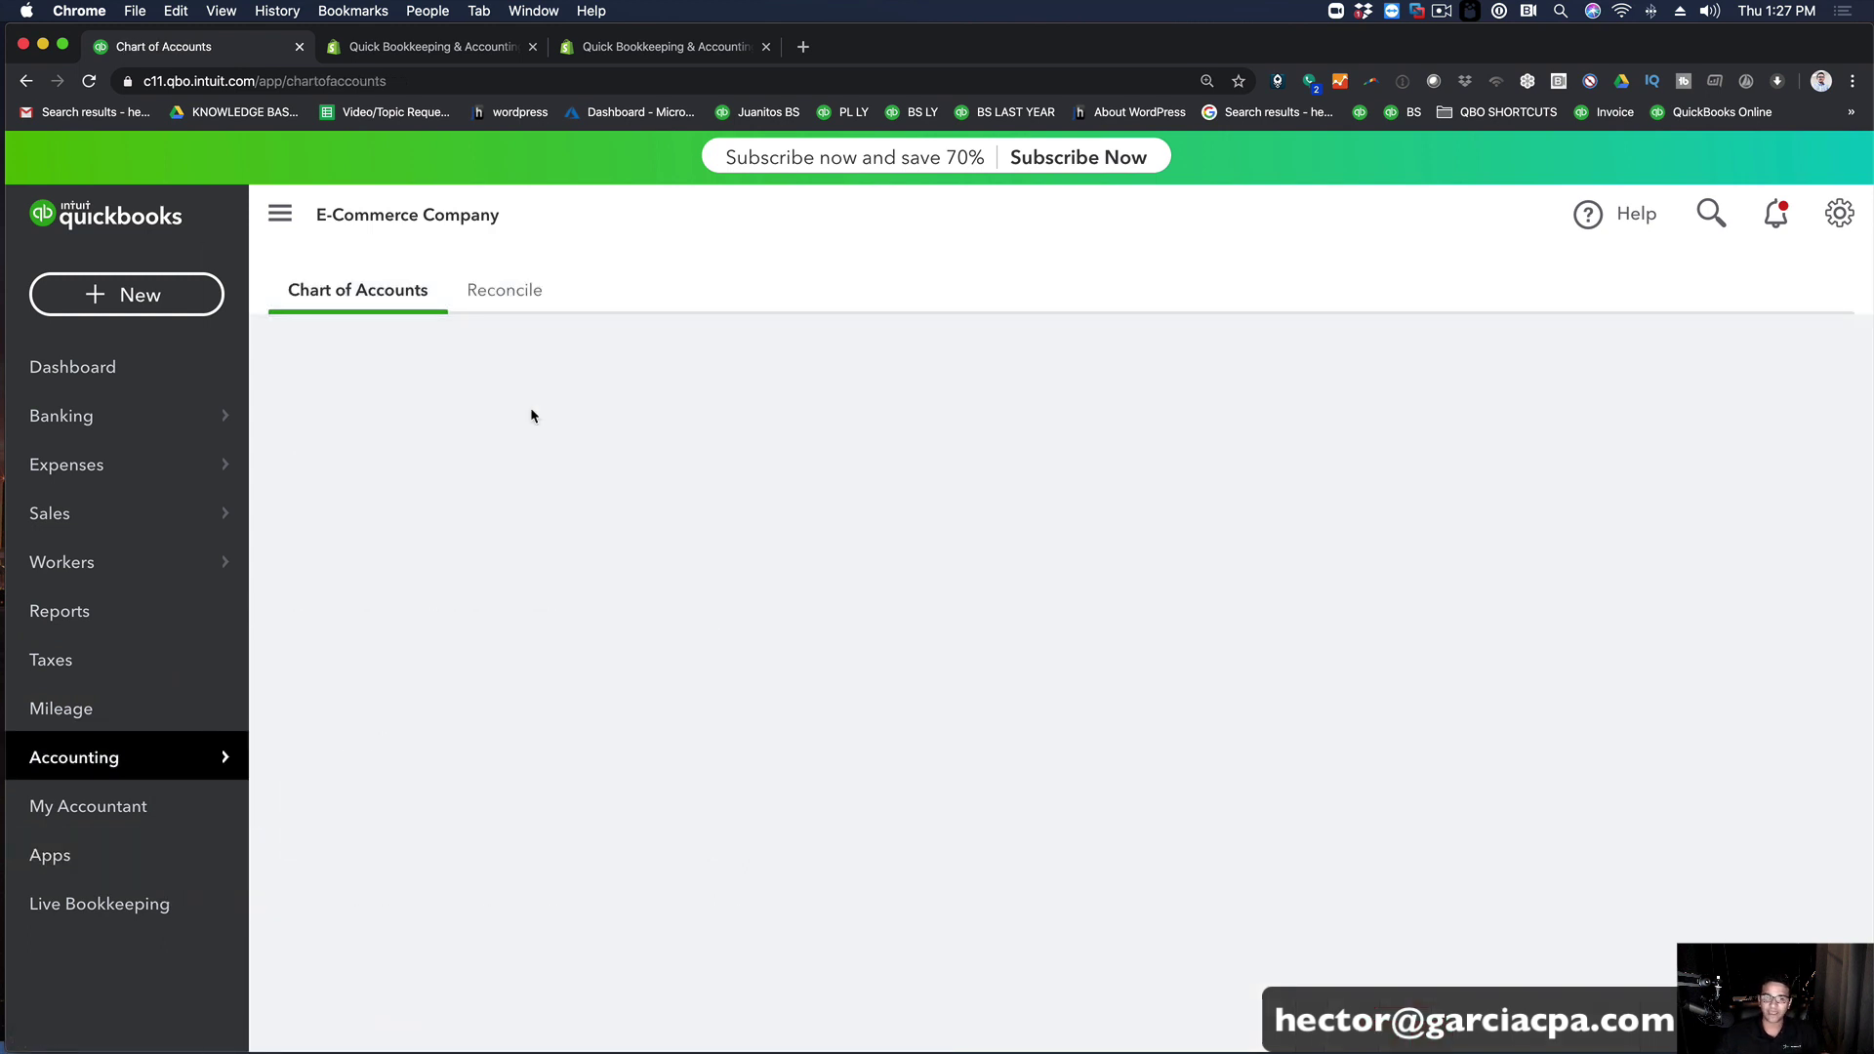
pyautogui.click(1078, 734)
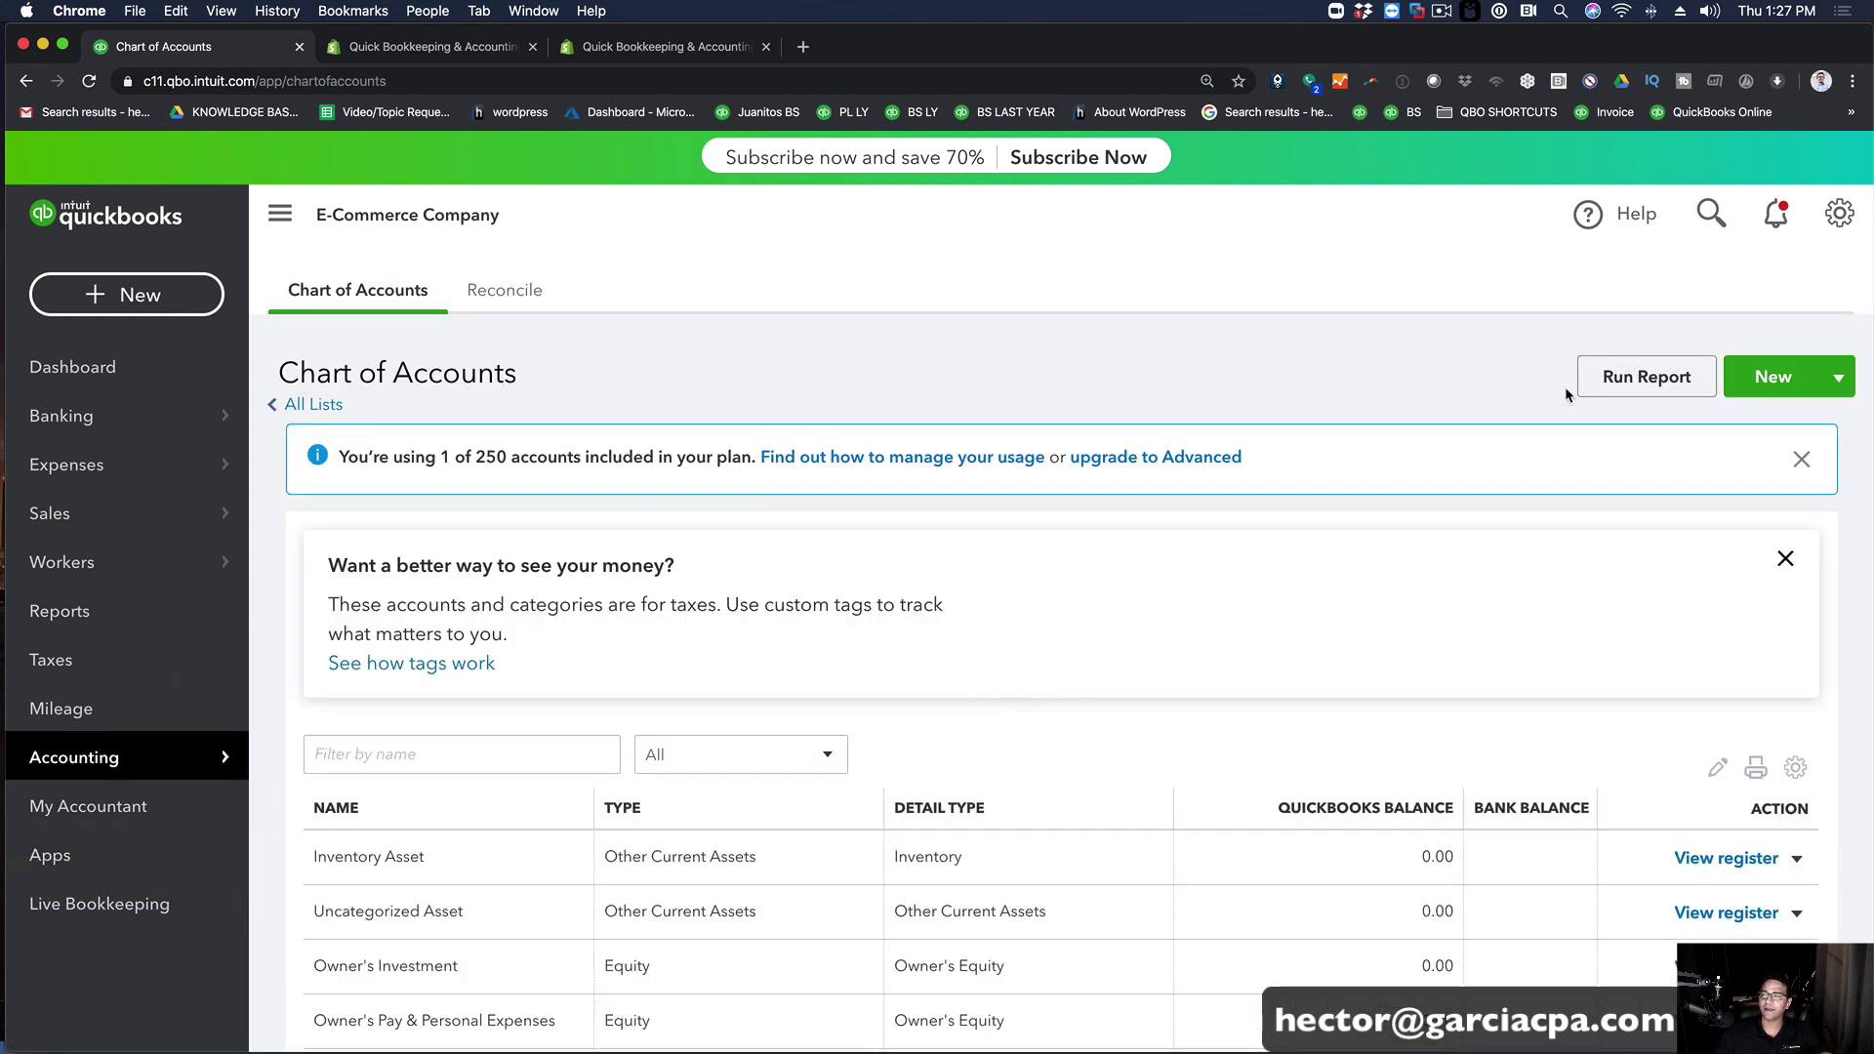
# Step: Create an Income account named "Shopify Sales" with the detail type Sales of Product Income
pyautogui.click(1772, 385)
pyautogui.click(601, 326)
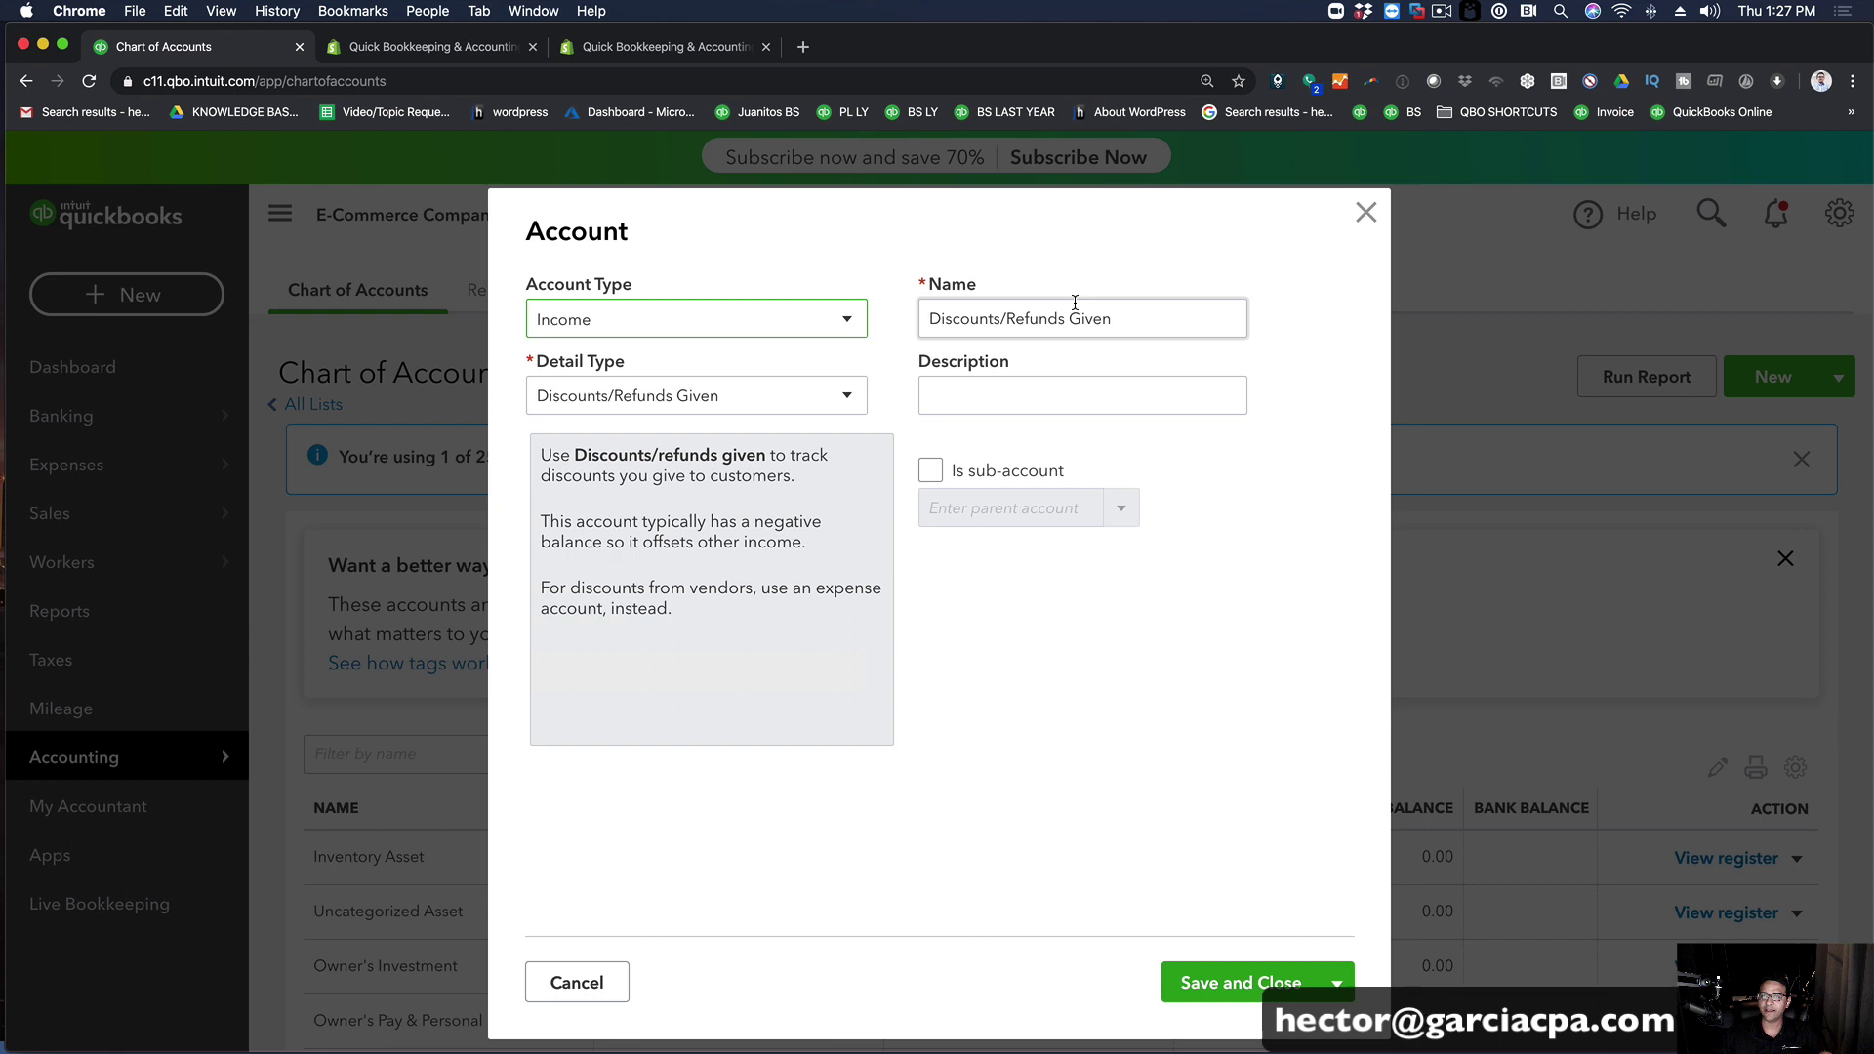
pyautogui.click(543, 392)
pyautogui.click(626, 543)
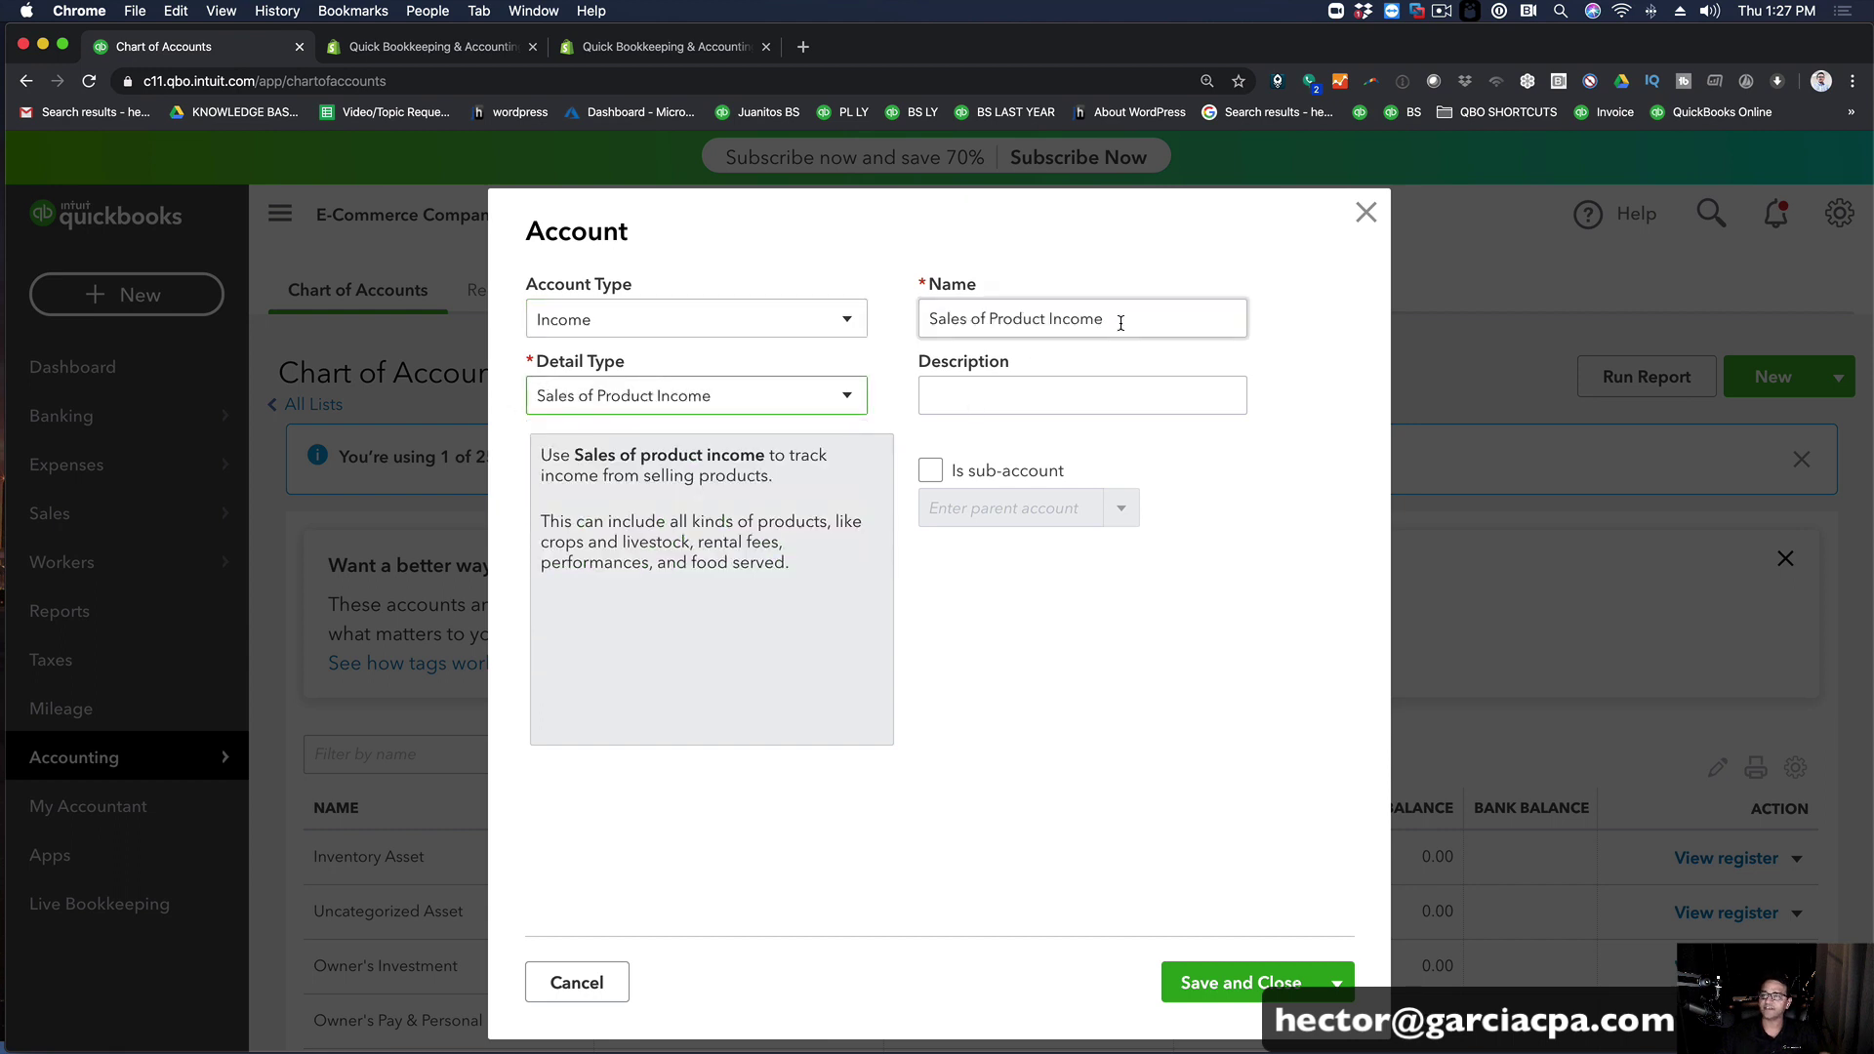
pyautogui.moveTo(1111, 318); pyautogui.dragTo(915, 308)
pyautogui.write('Shopify Sales')
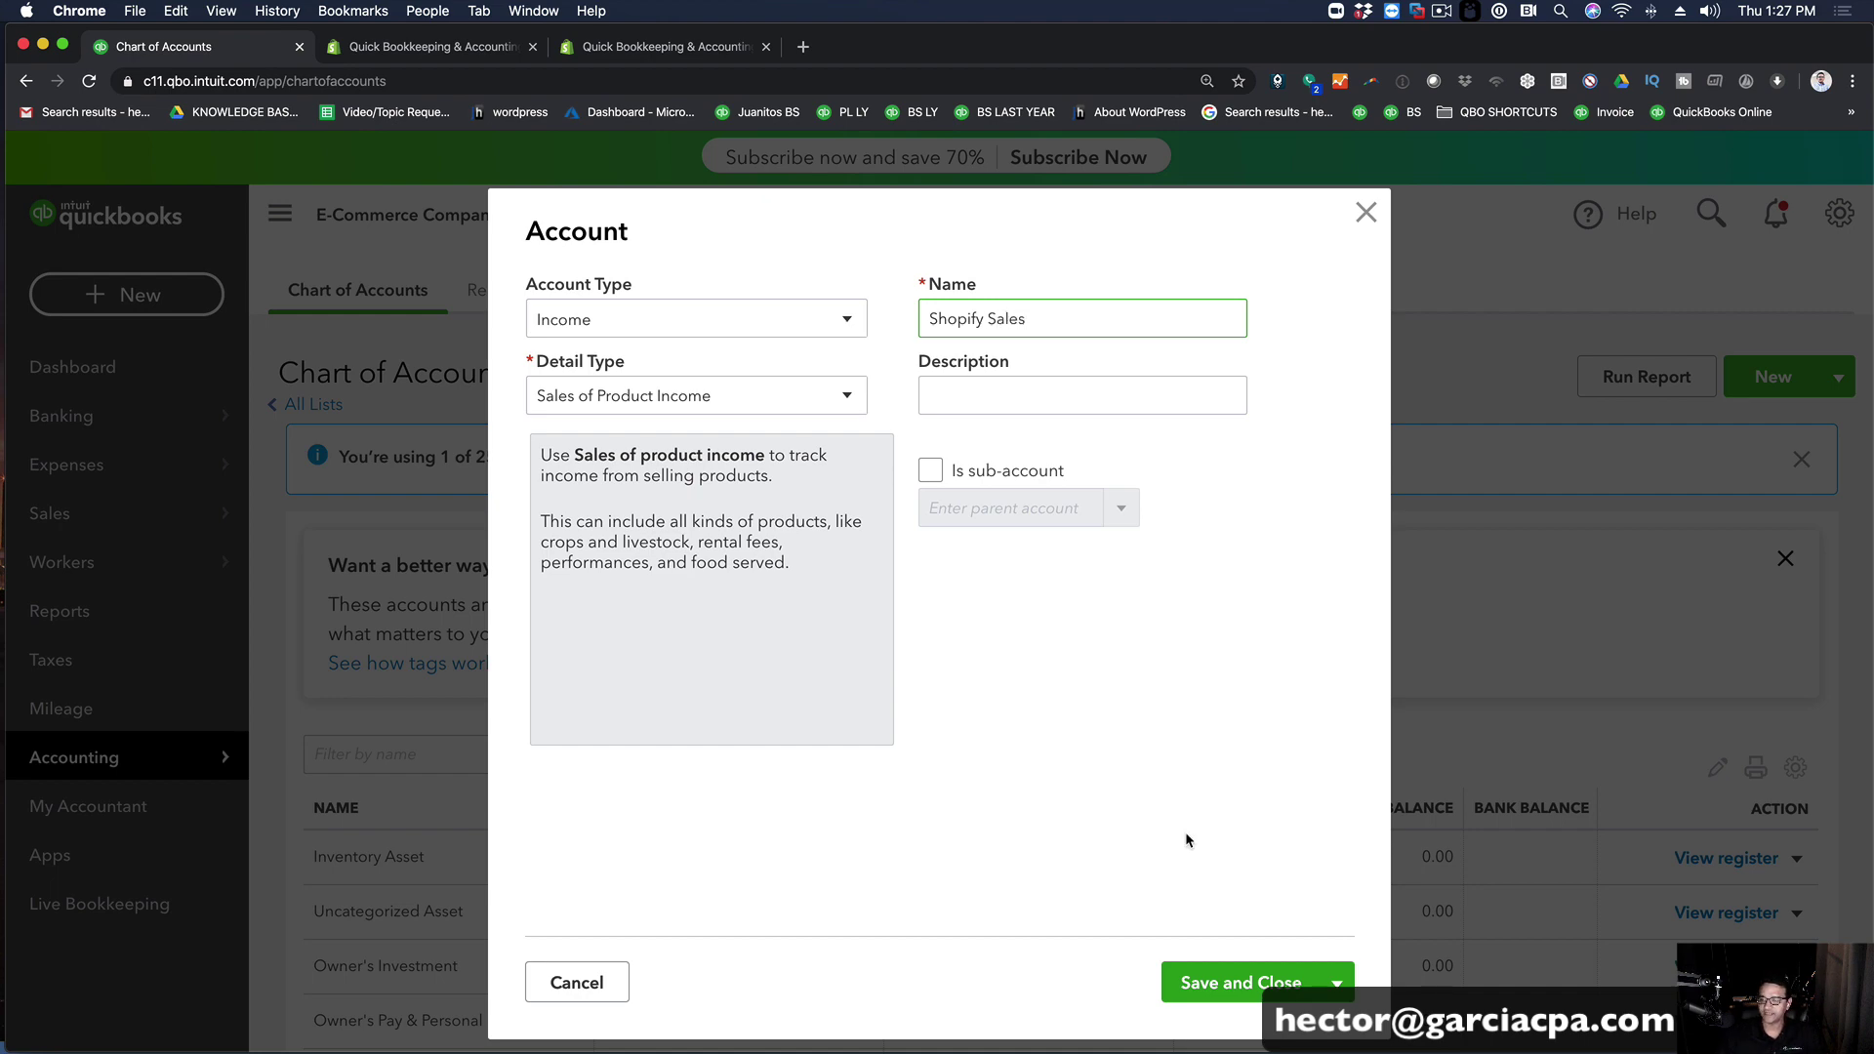
pyautogui.click(1248, 993)
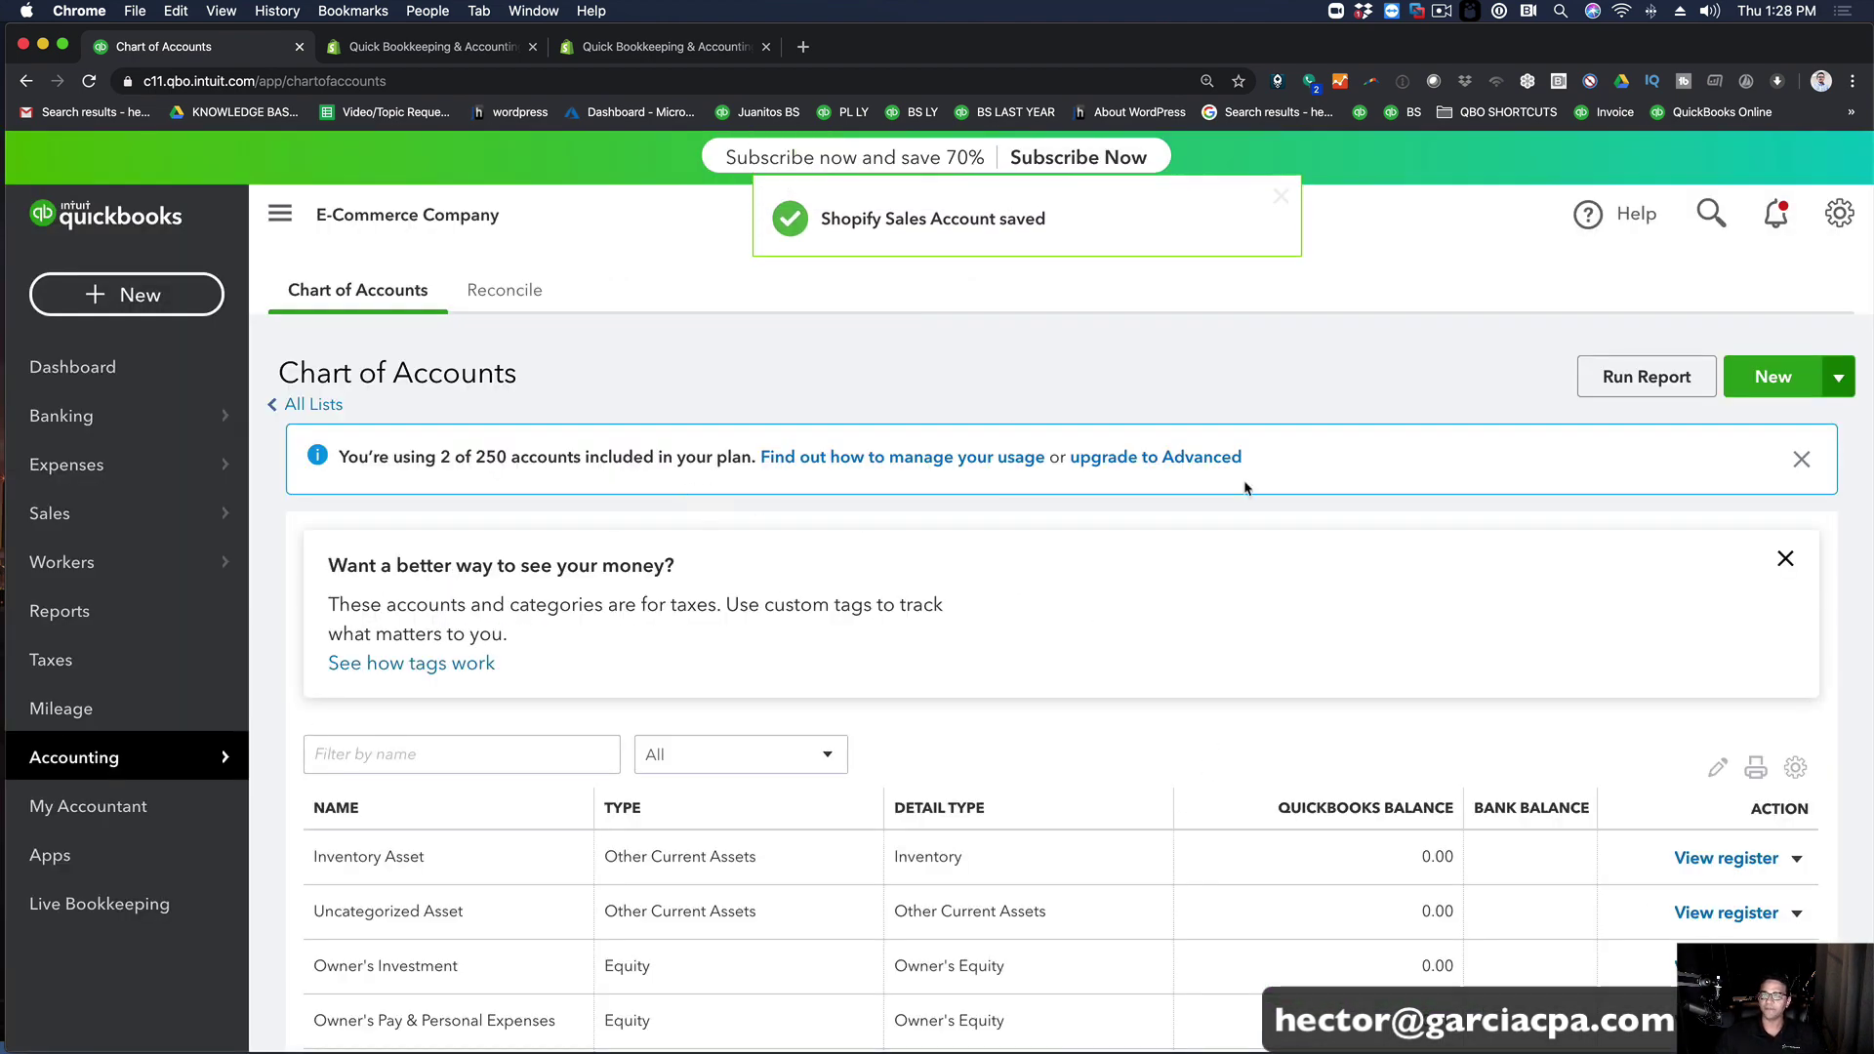
# Step: Switch back to the Shopify app settings, refresh them and set the product sales account to Shopify Sales
pyautogui.click(683, 47)
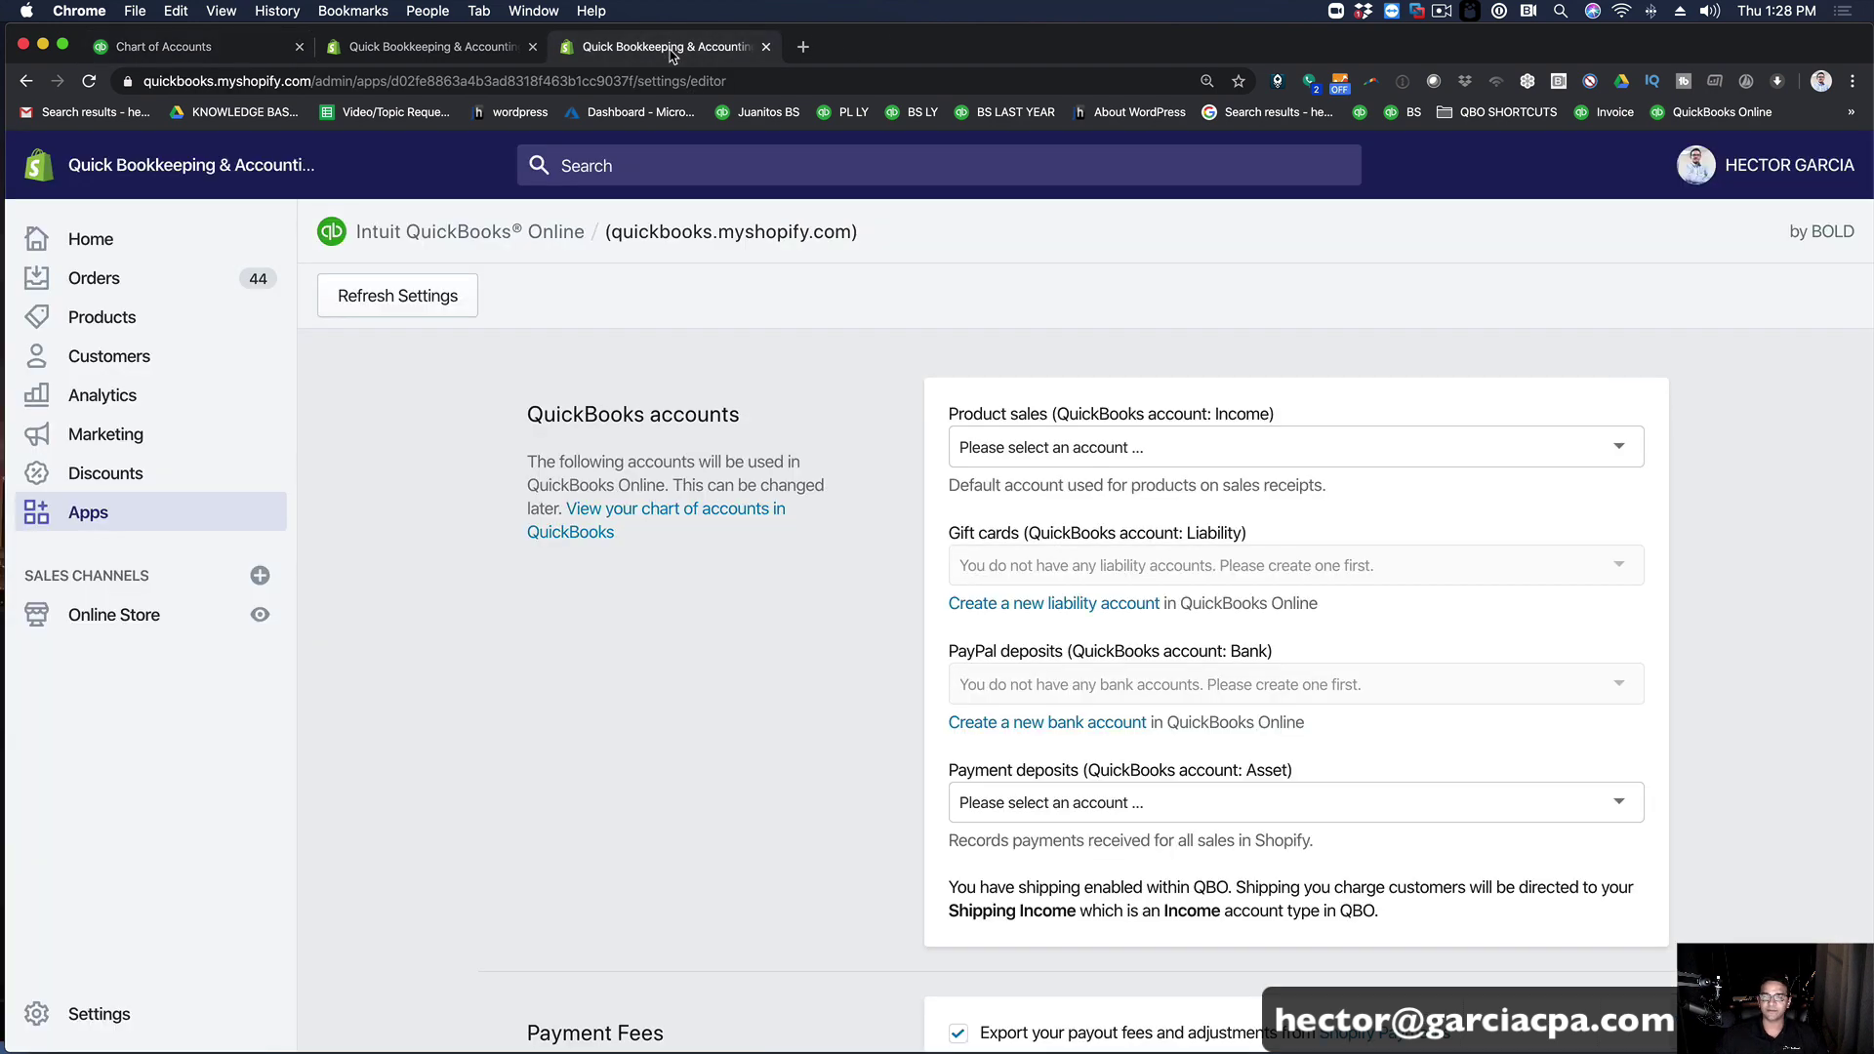
pyautogui.click(406, 297)
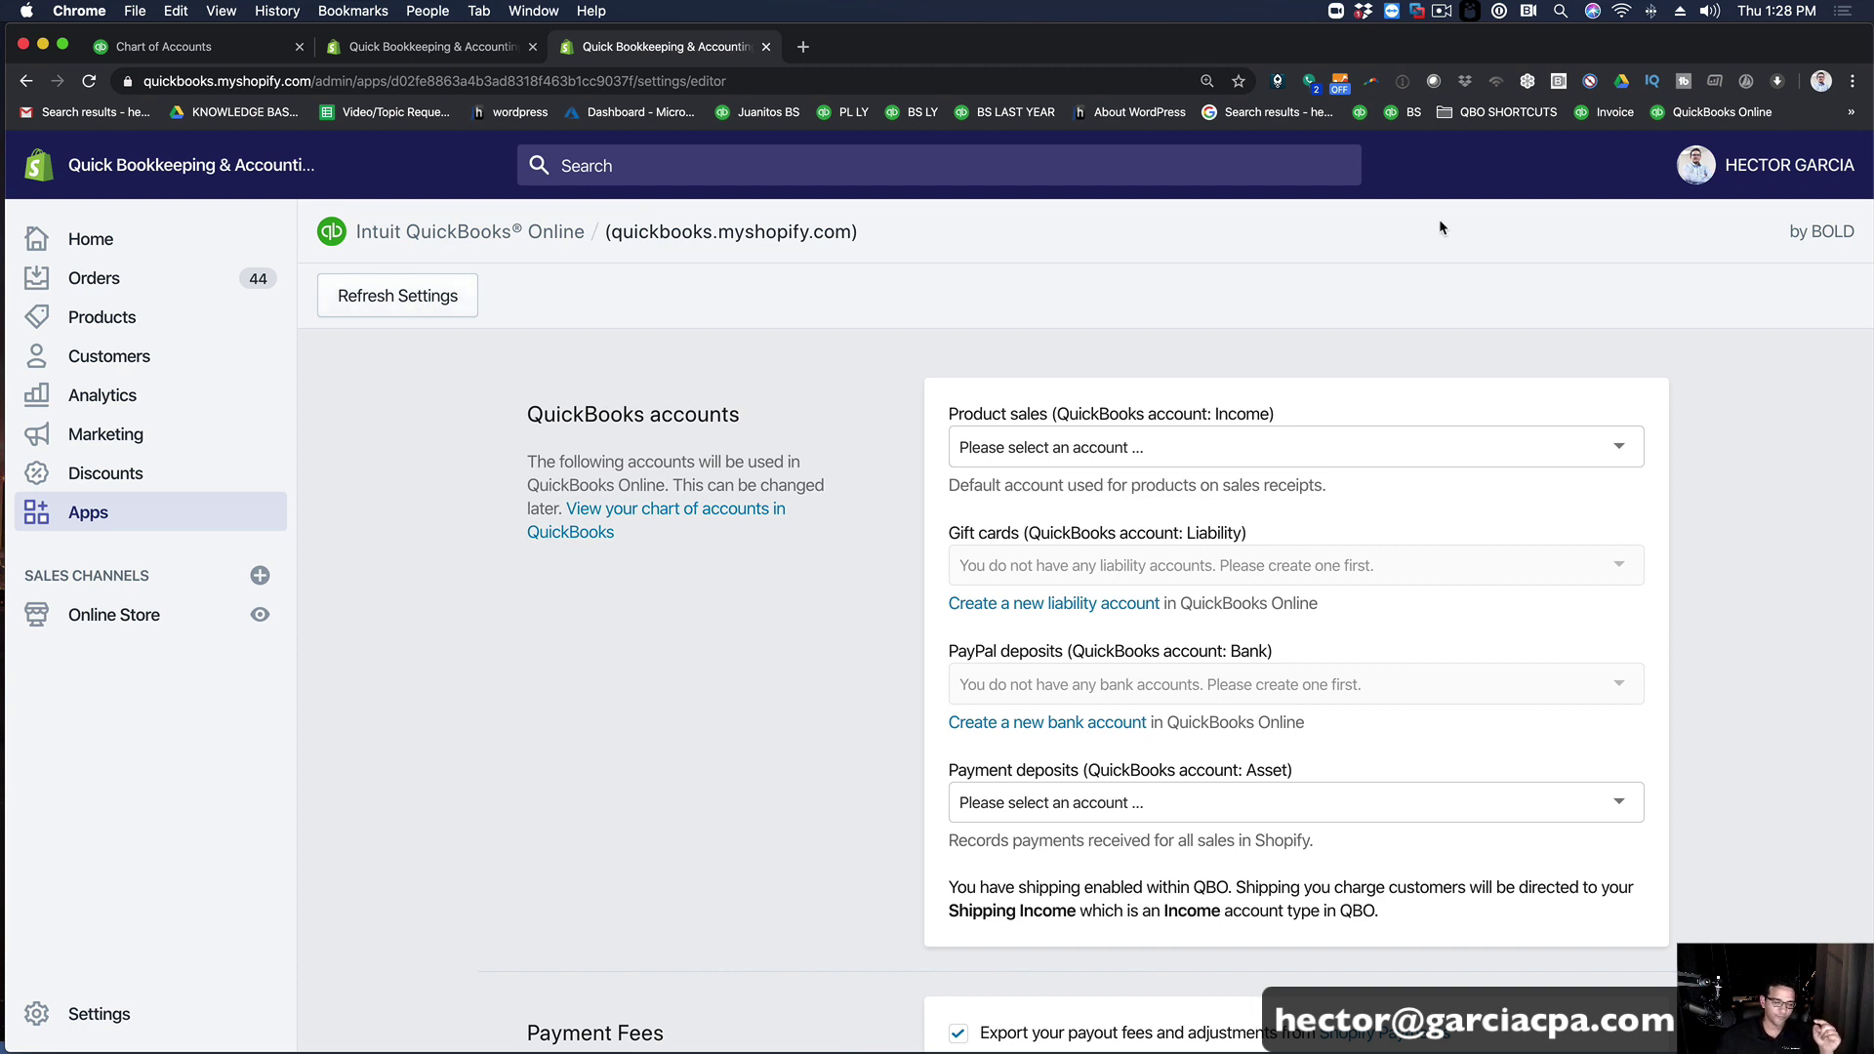
pyautogui.click(1113, 449)
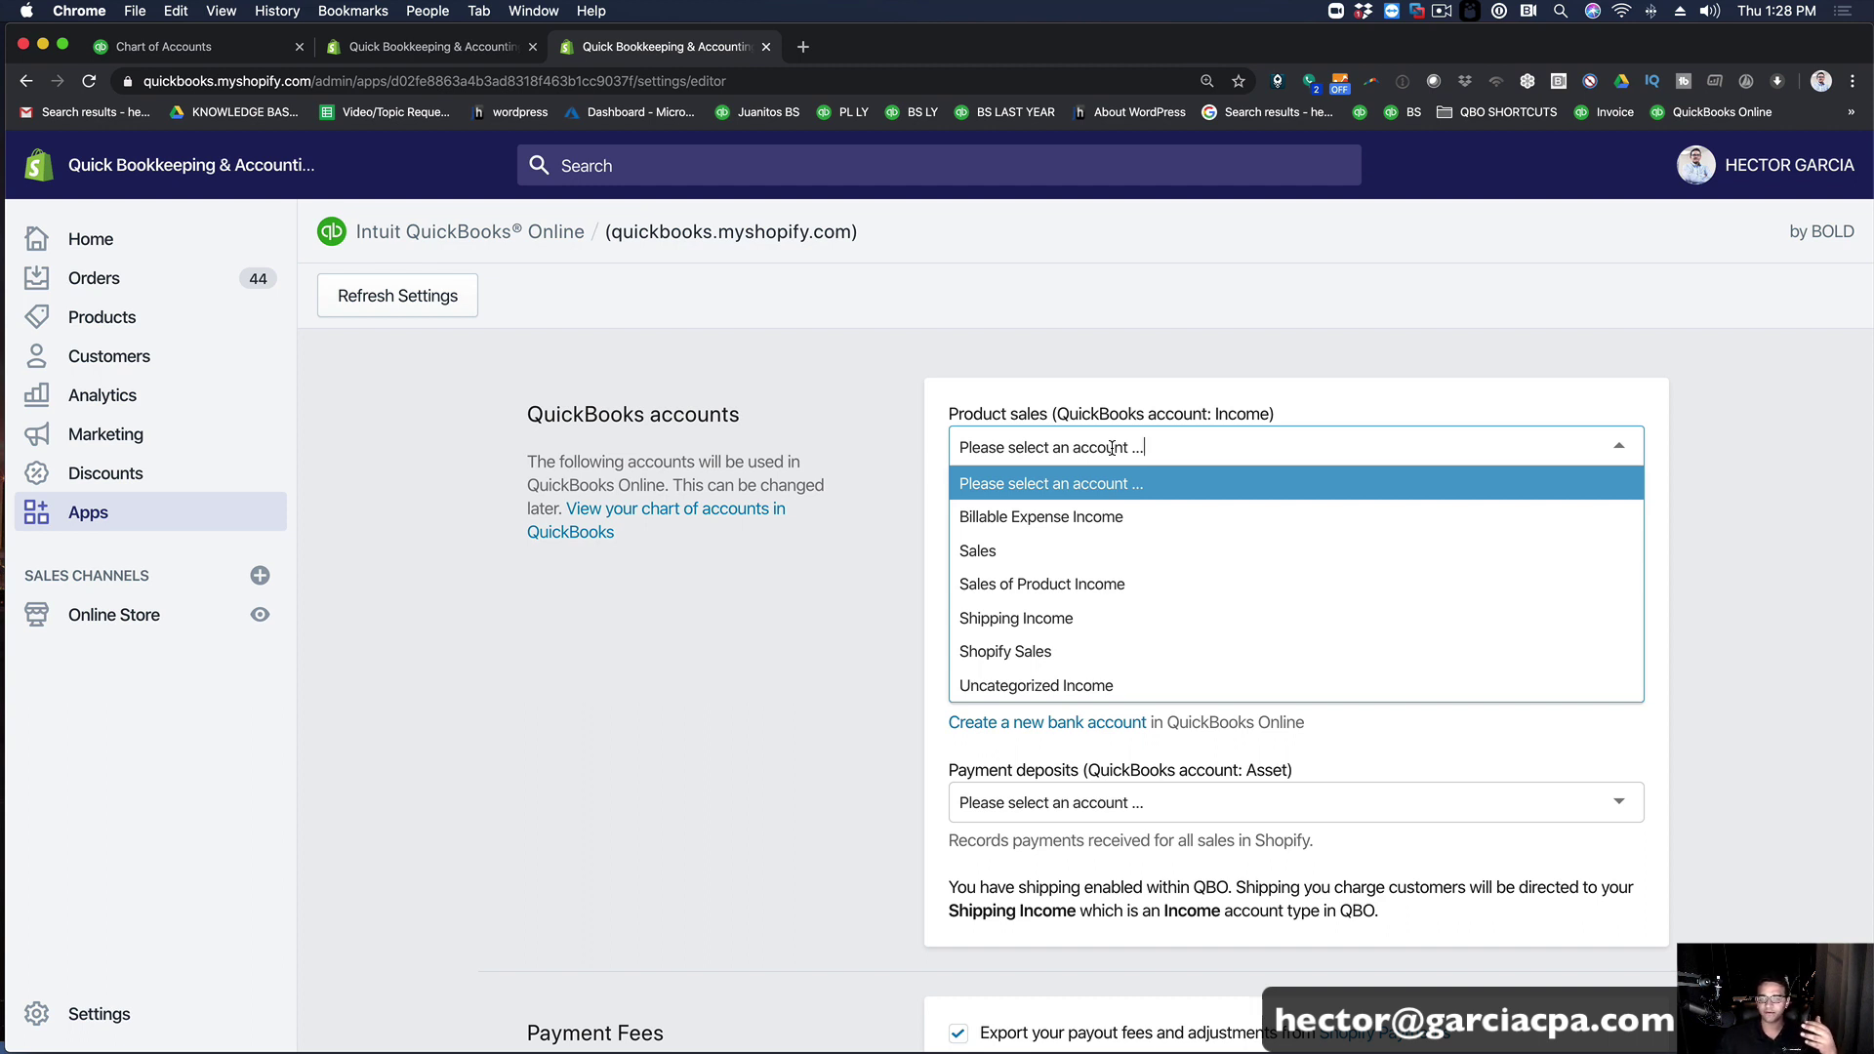
pyautogui.click(1037, 650)
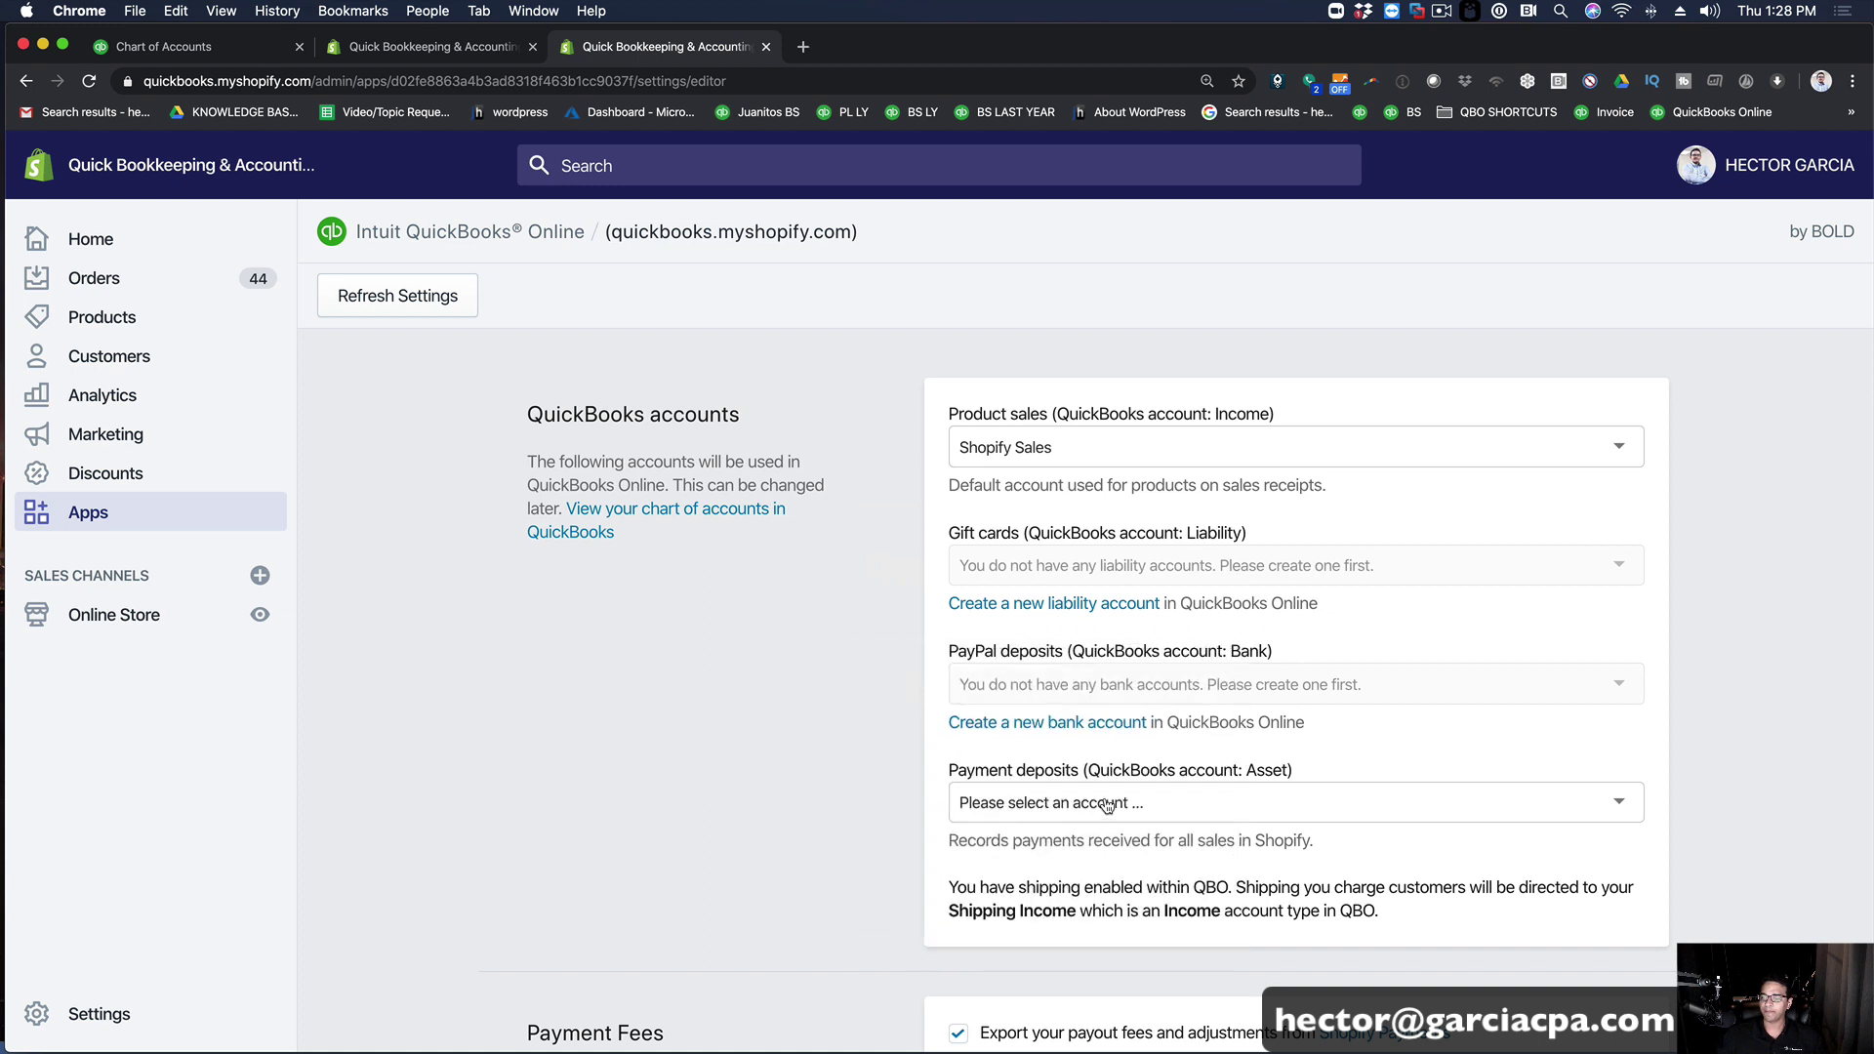
# Step: Check which asset accounts are available for payment deposits without choosing one
pyautogui.click(1054, 802)
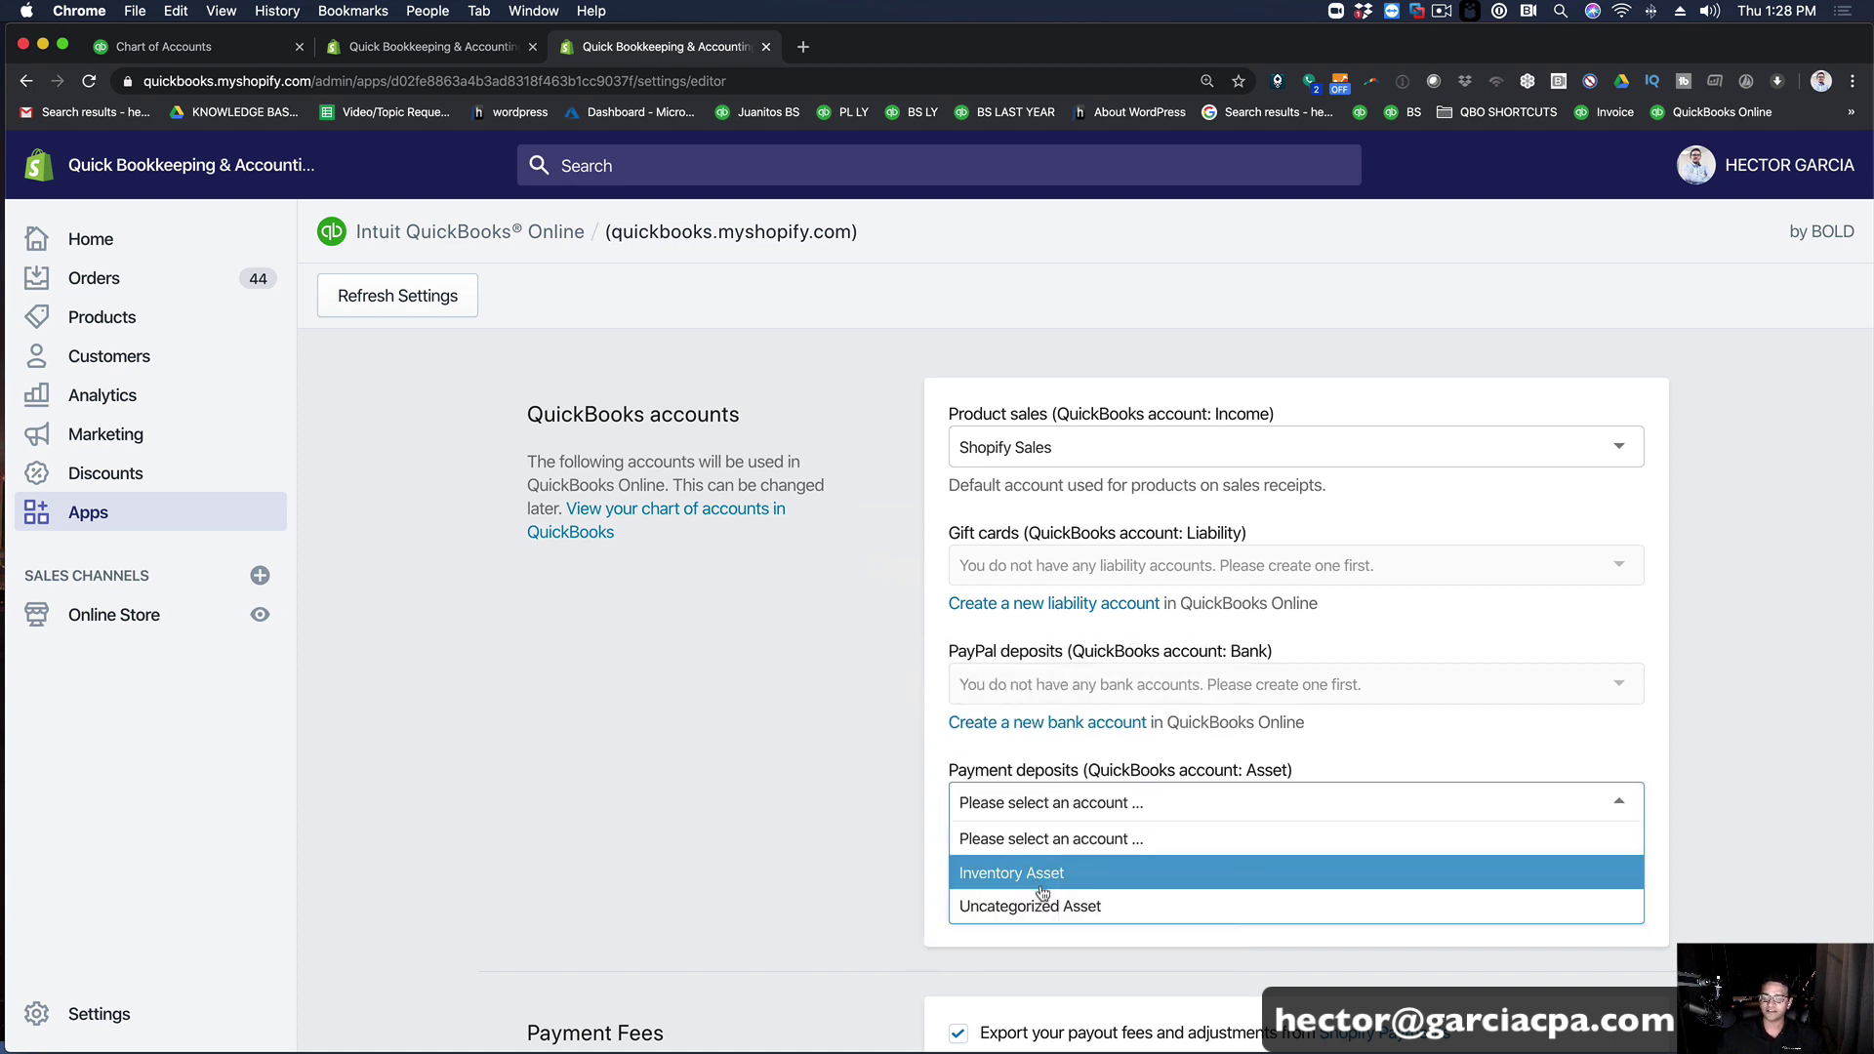
pyautogui.click(937, 695)
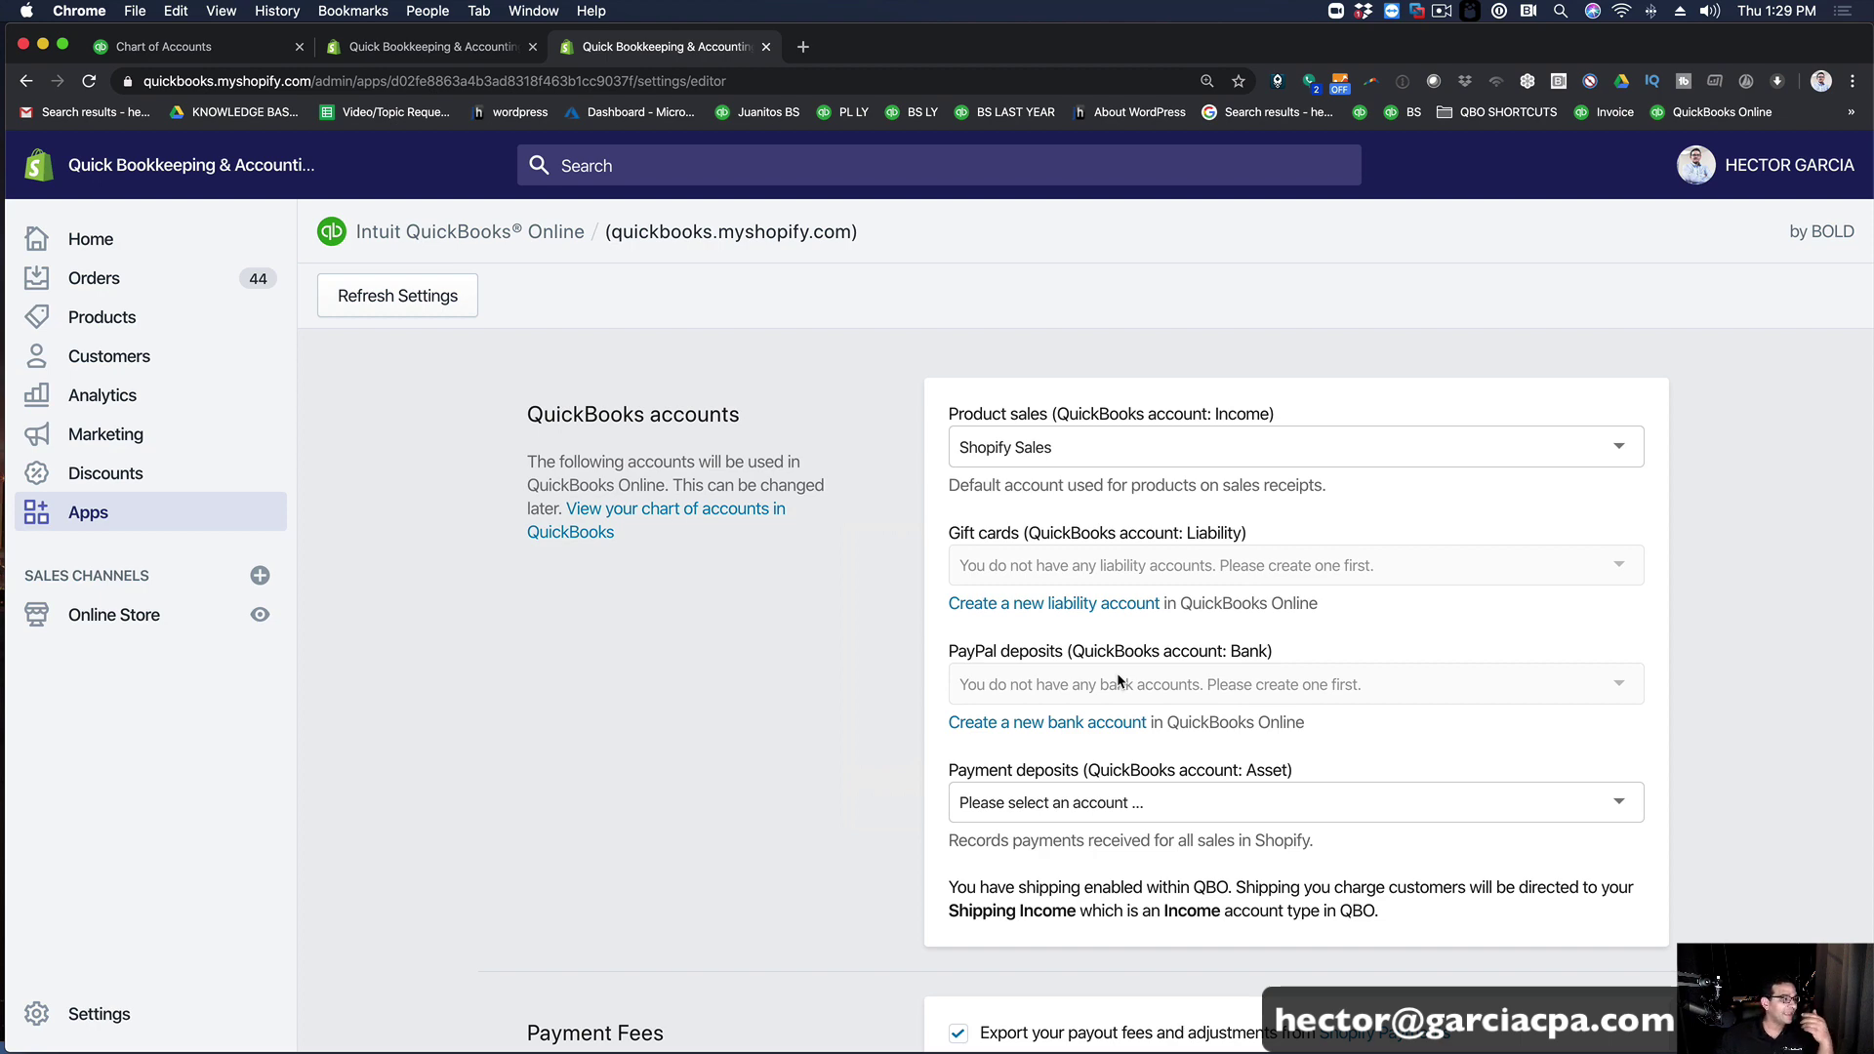
# Step: Switch to QuickBooks Online and create a Bank account named "PayPal Bank" with the detail type Cash on hand
pyautogui.click(200, 58)
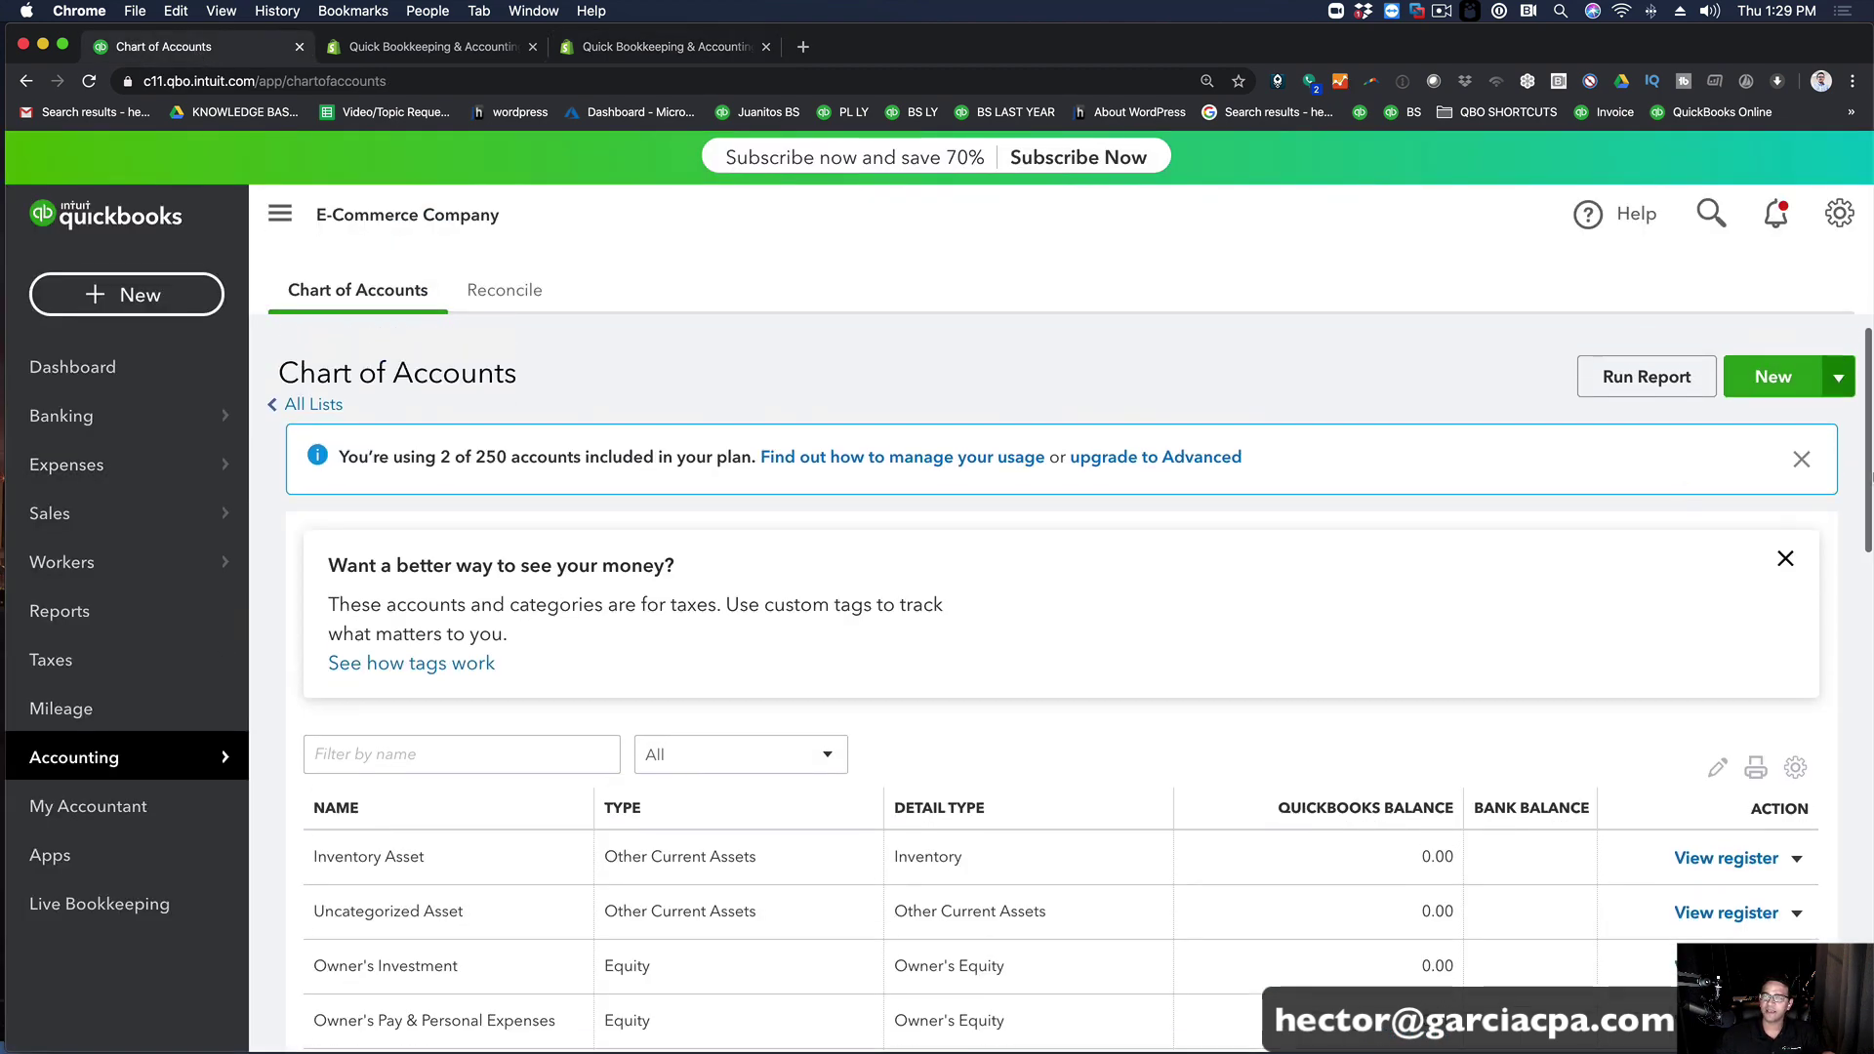
pyautogui.click(1787, 559)
pyautogui.click(1781, 394)
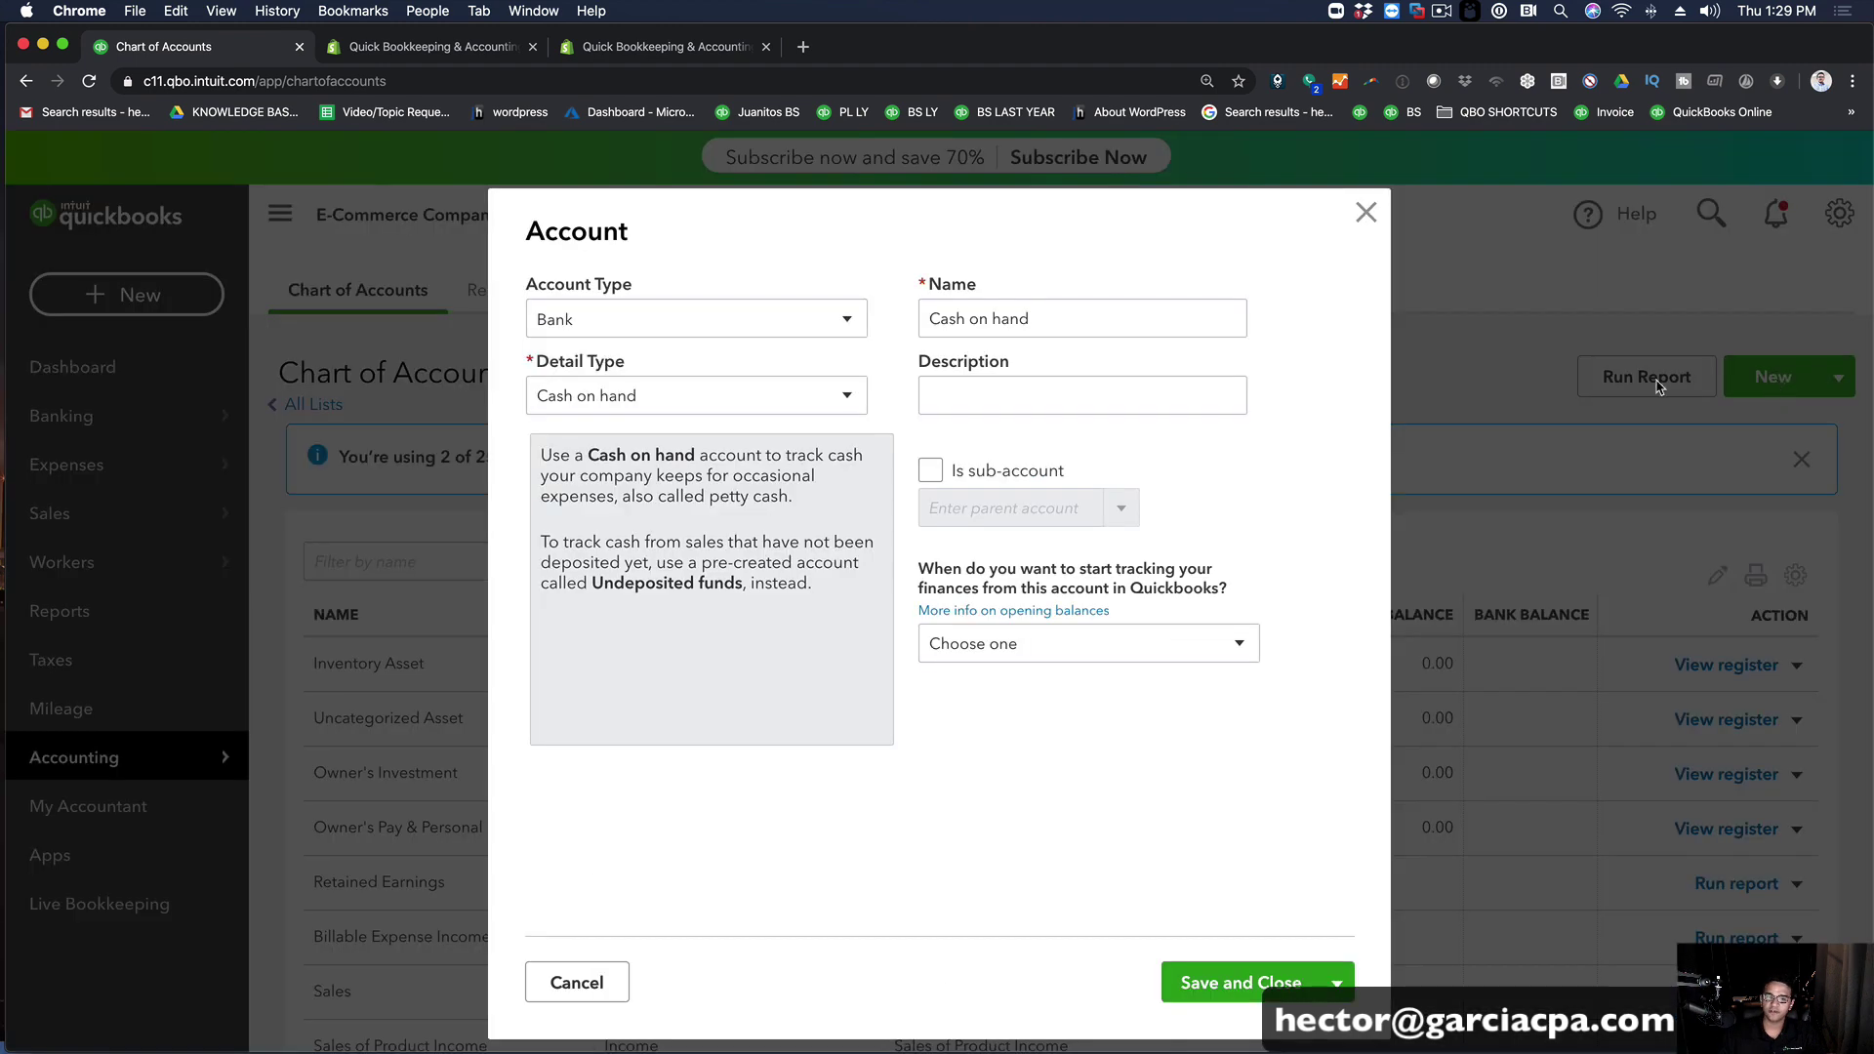
pyautogui.click(1142, 330)
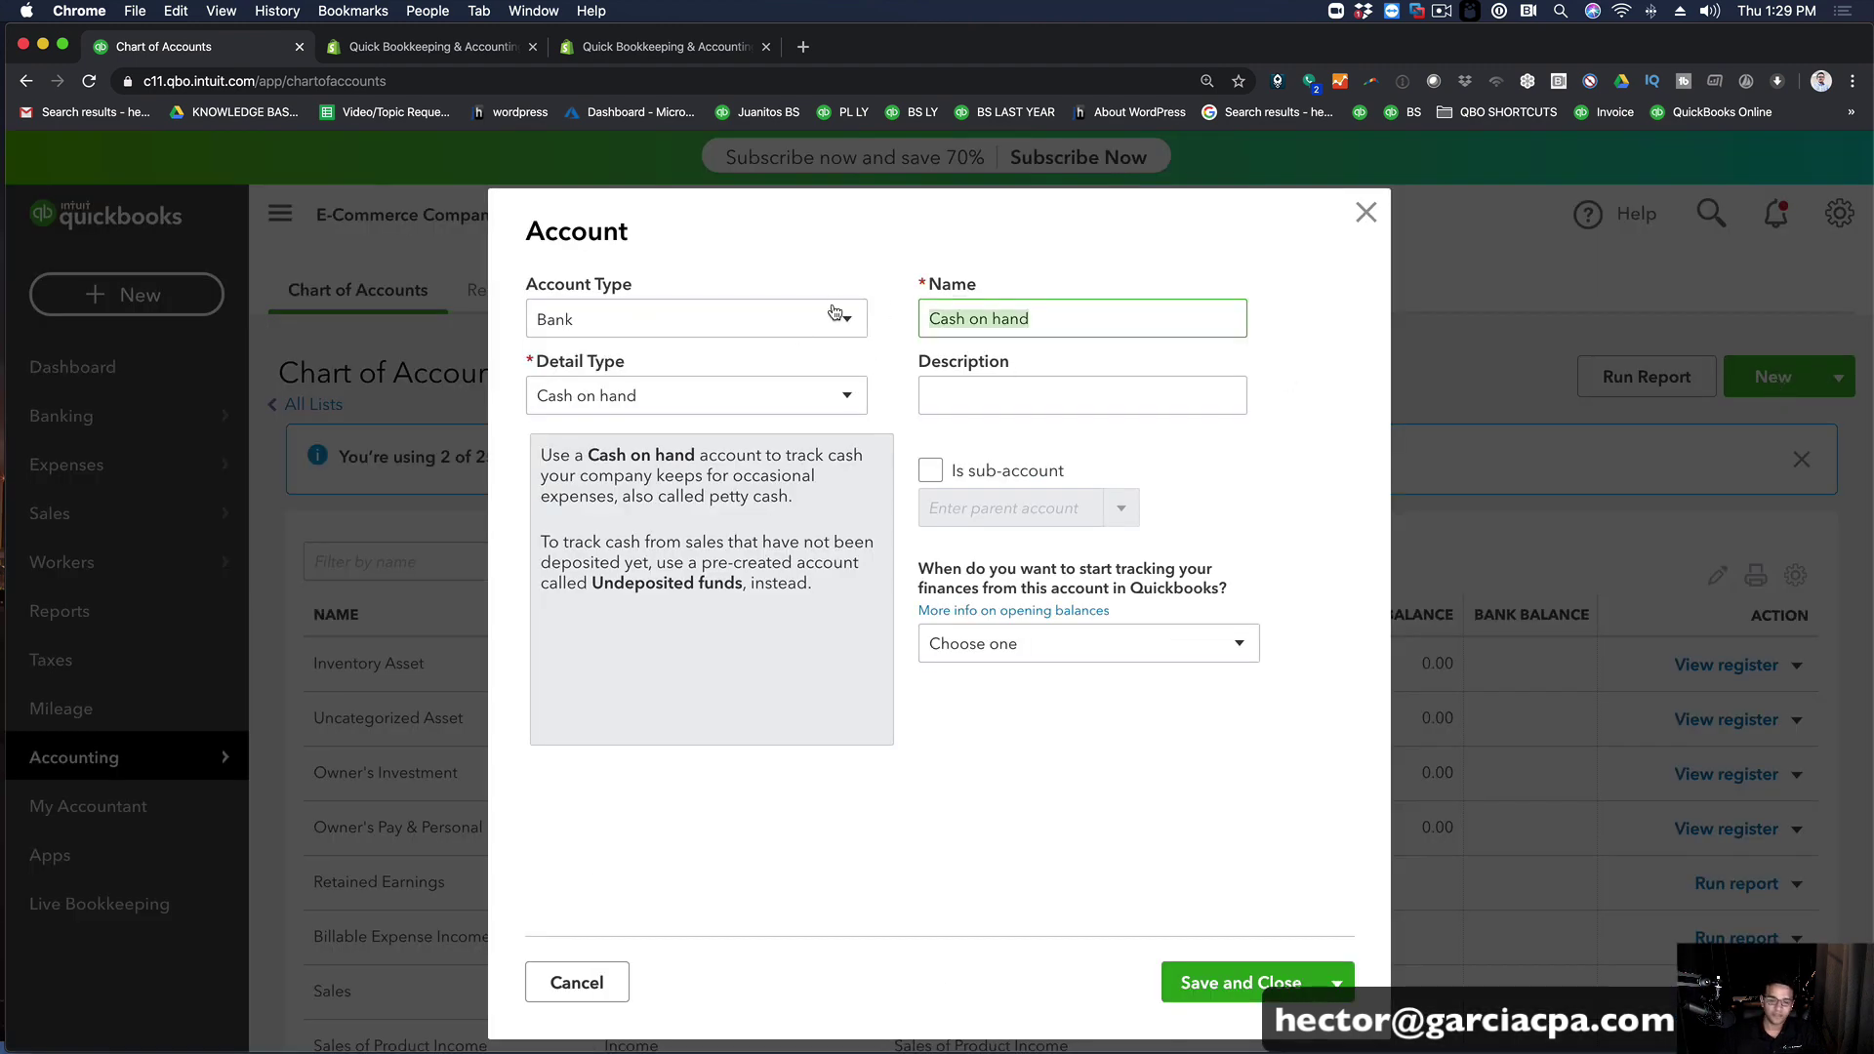
pyautogui.write('ayP')
pyautogui.press('BackSpace')
pyautogui.press('BackSpace')
pyautogui.press('BackSpace')
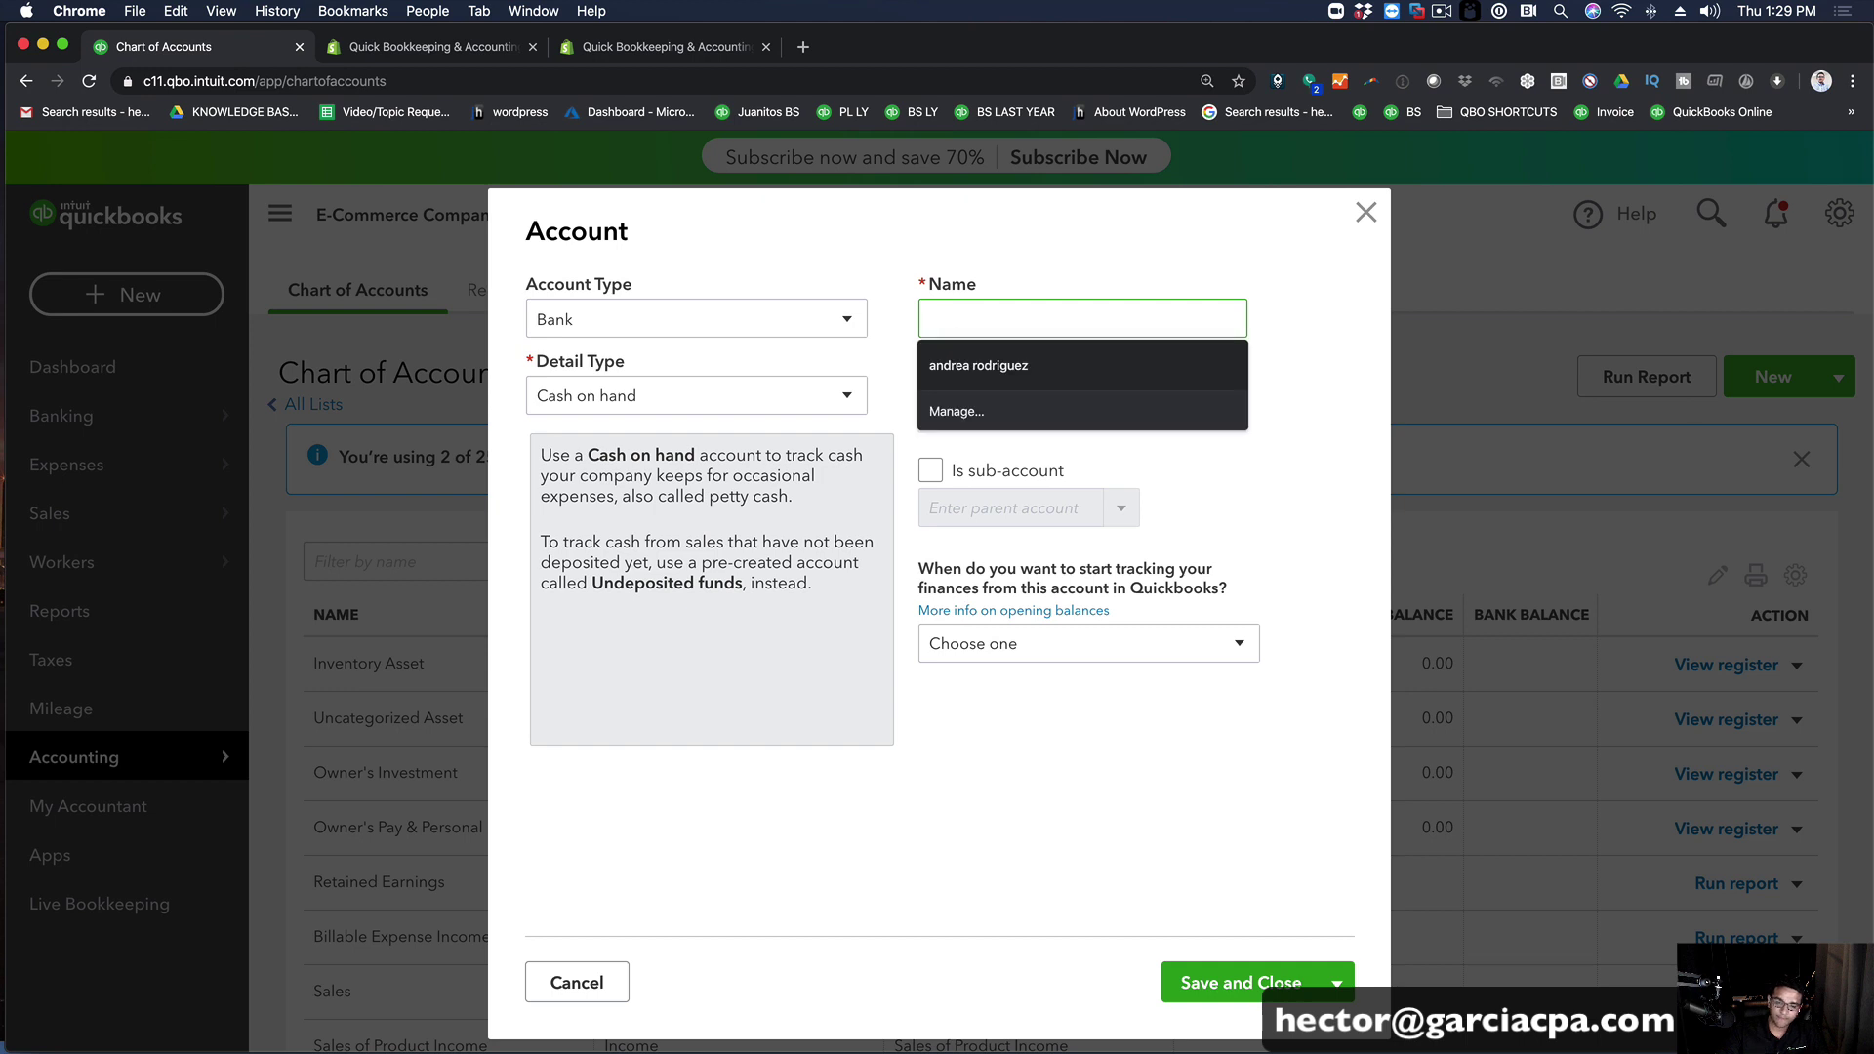
pyautogui.write('PayPal Bank')
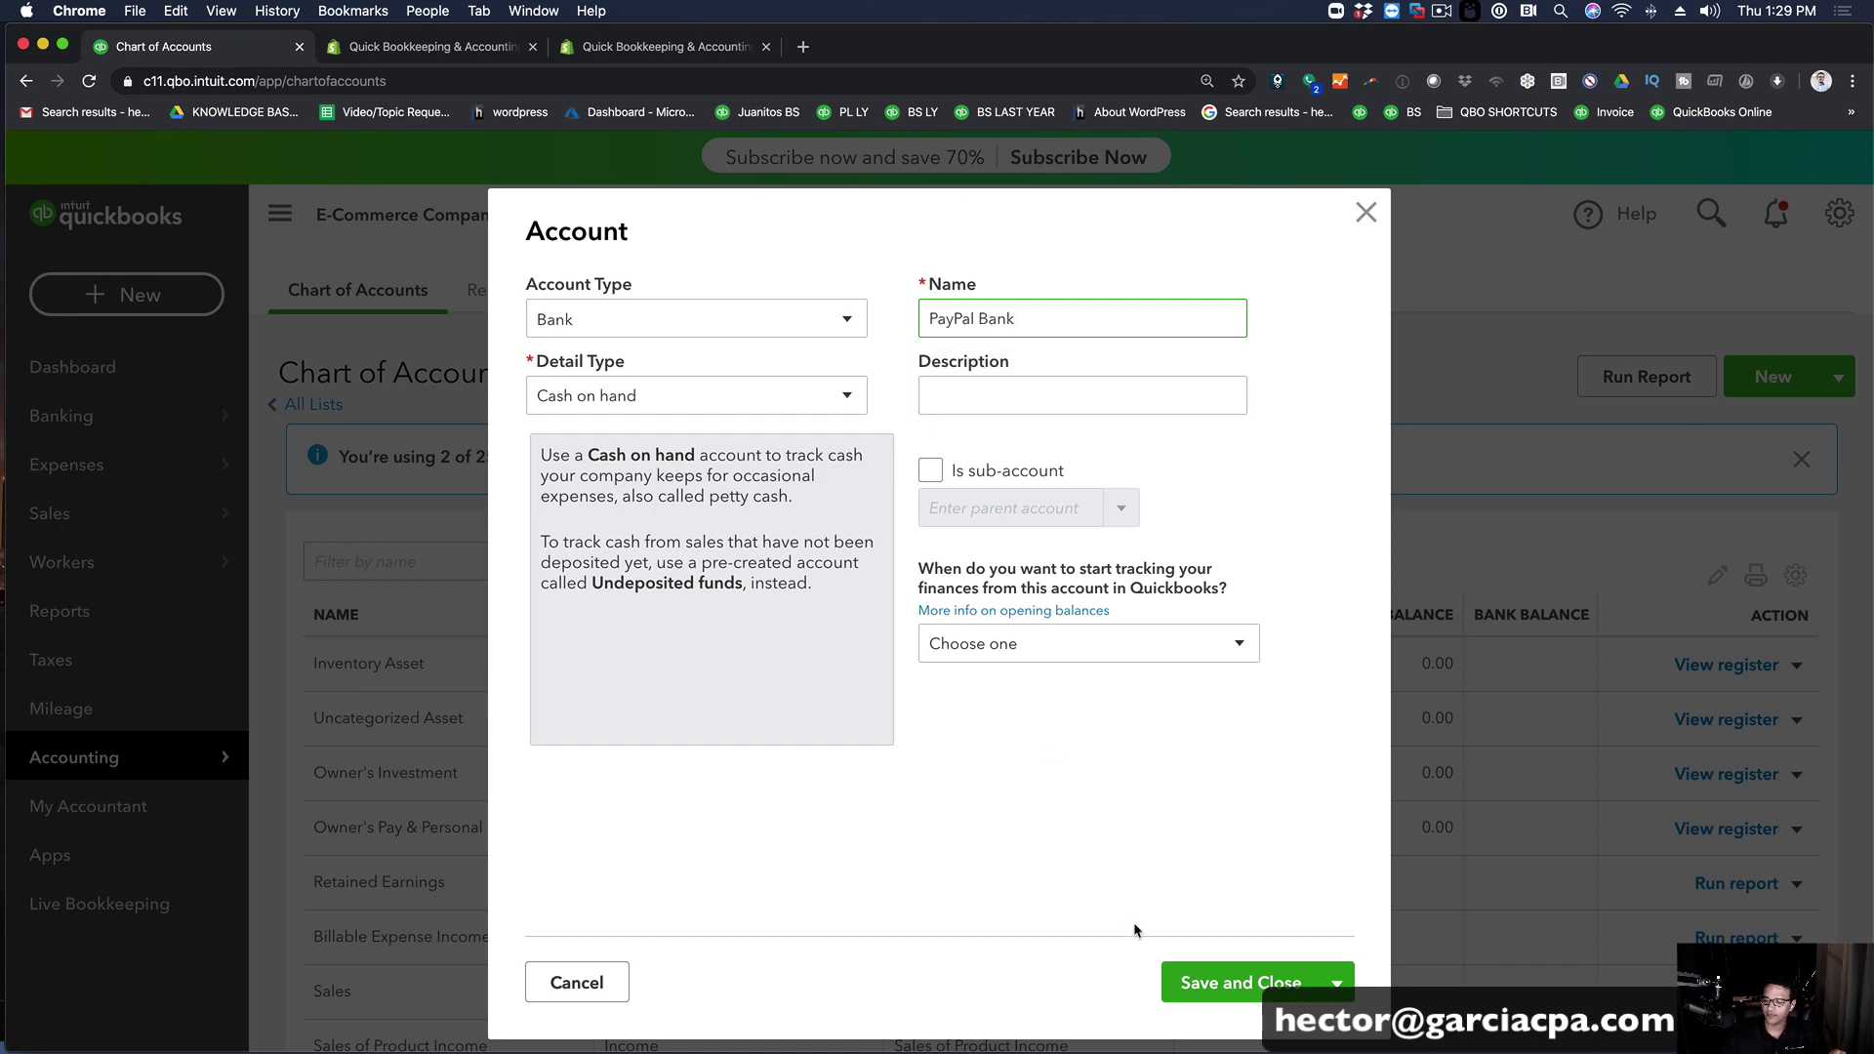
pyautogui.click(1337, 982)
pyautogui.click(1210, 1027)
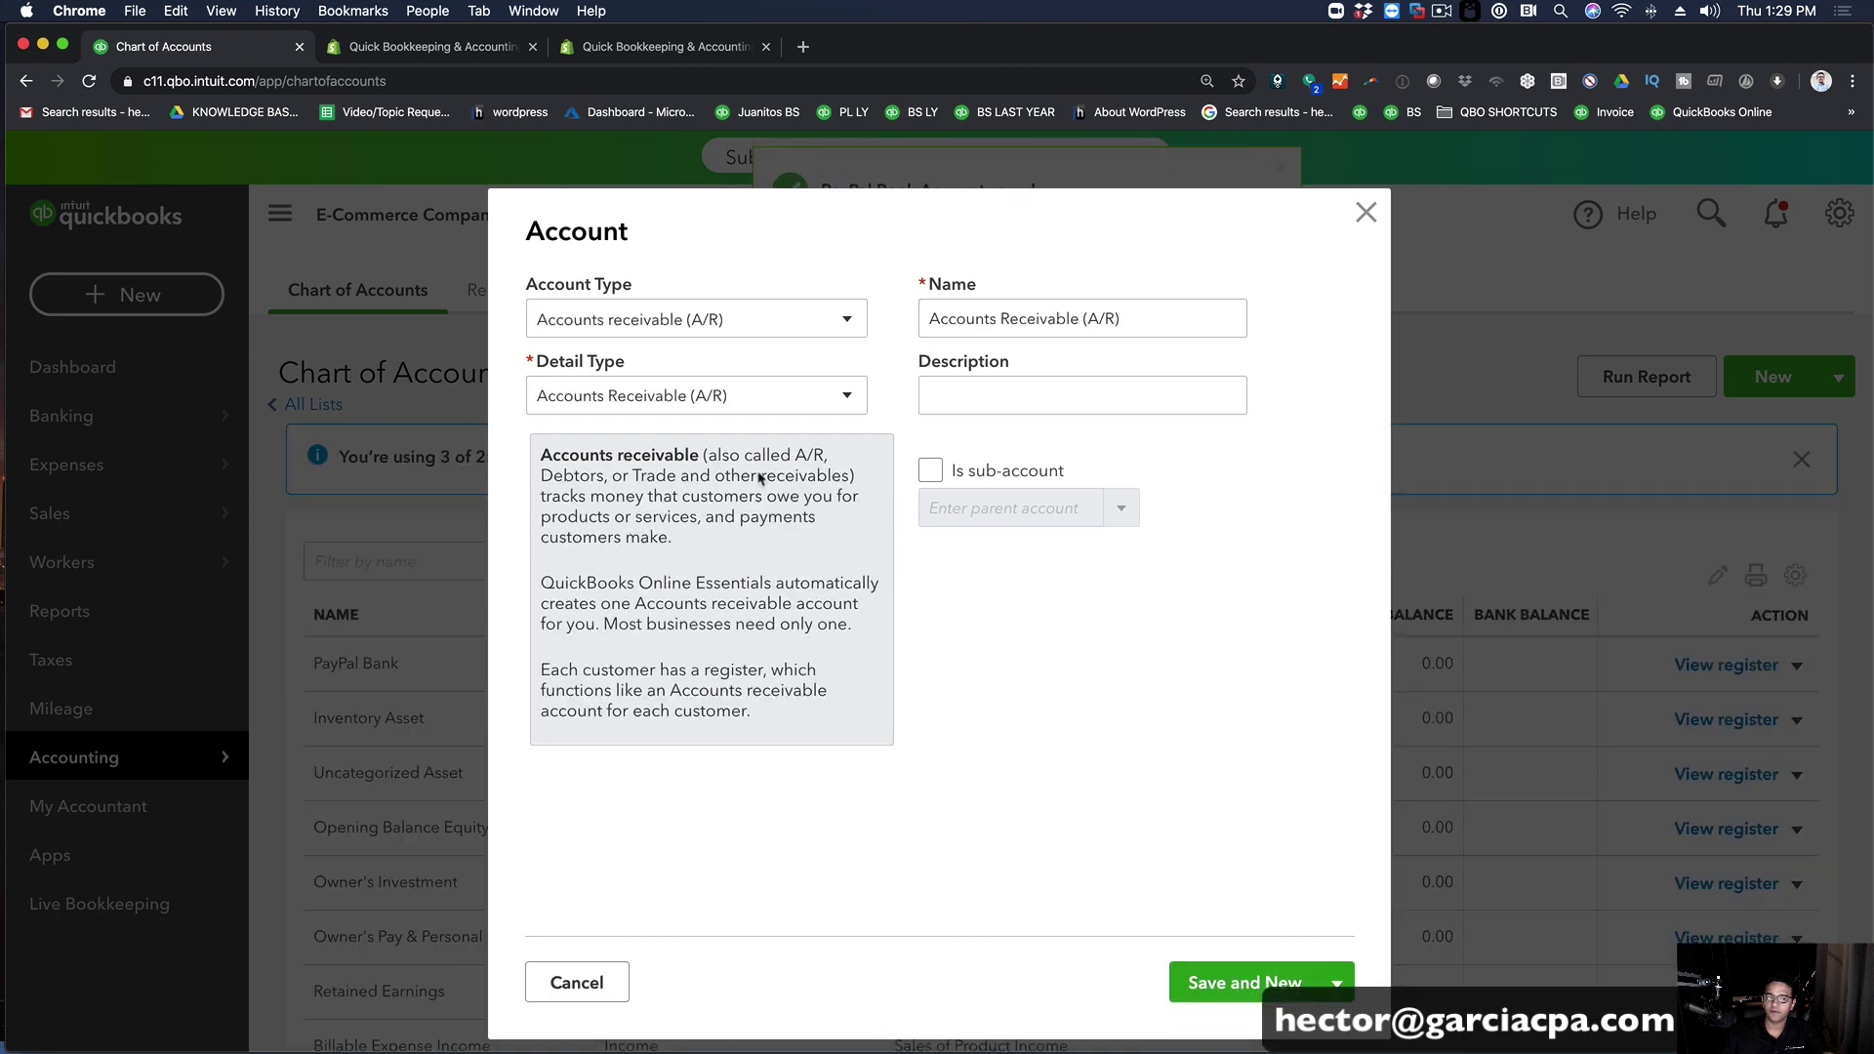
# Step: Create an Other Current Liabilities account named "Gift Card Liability" with the detail type Other Current Liabilities
pyautogui.click(598, 332)
pyautogui.click(656, 605)
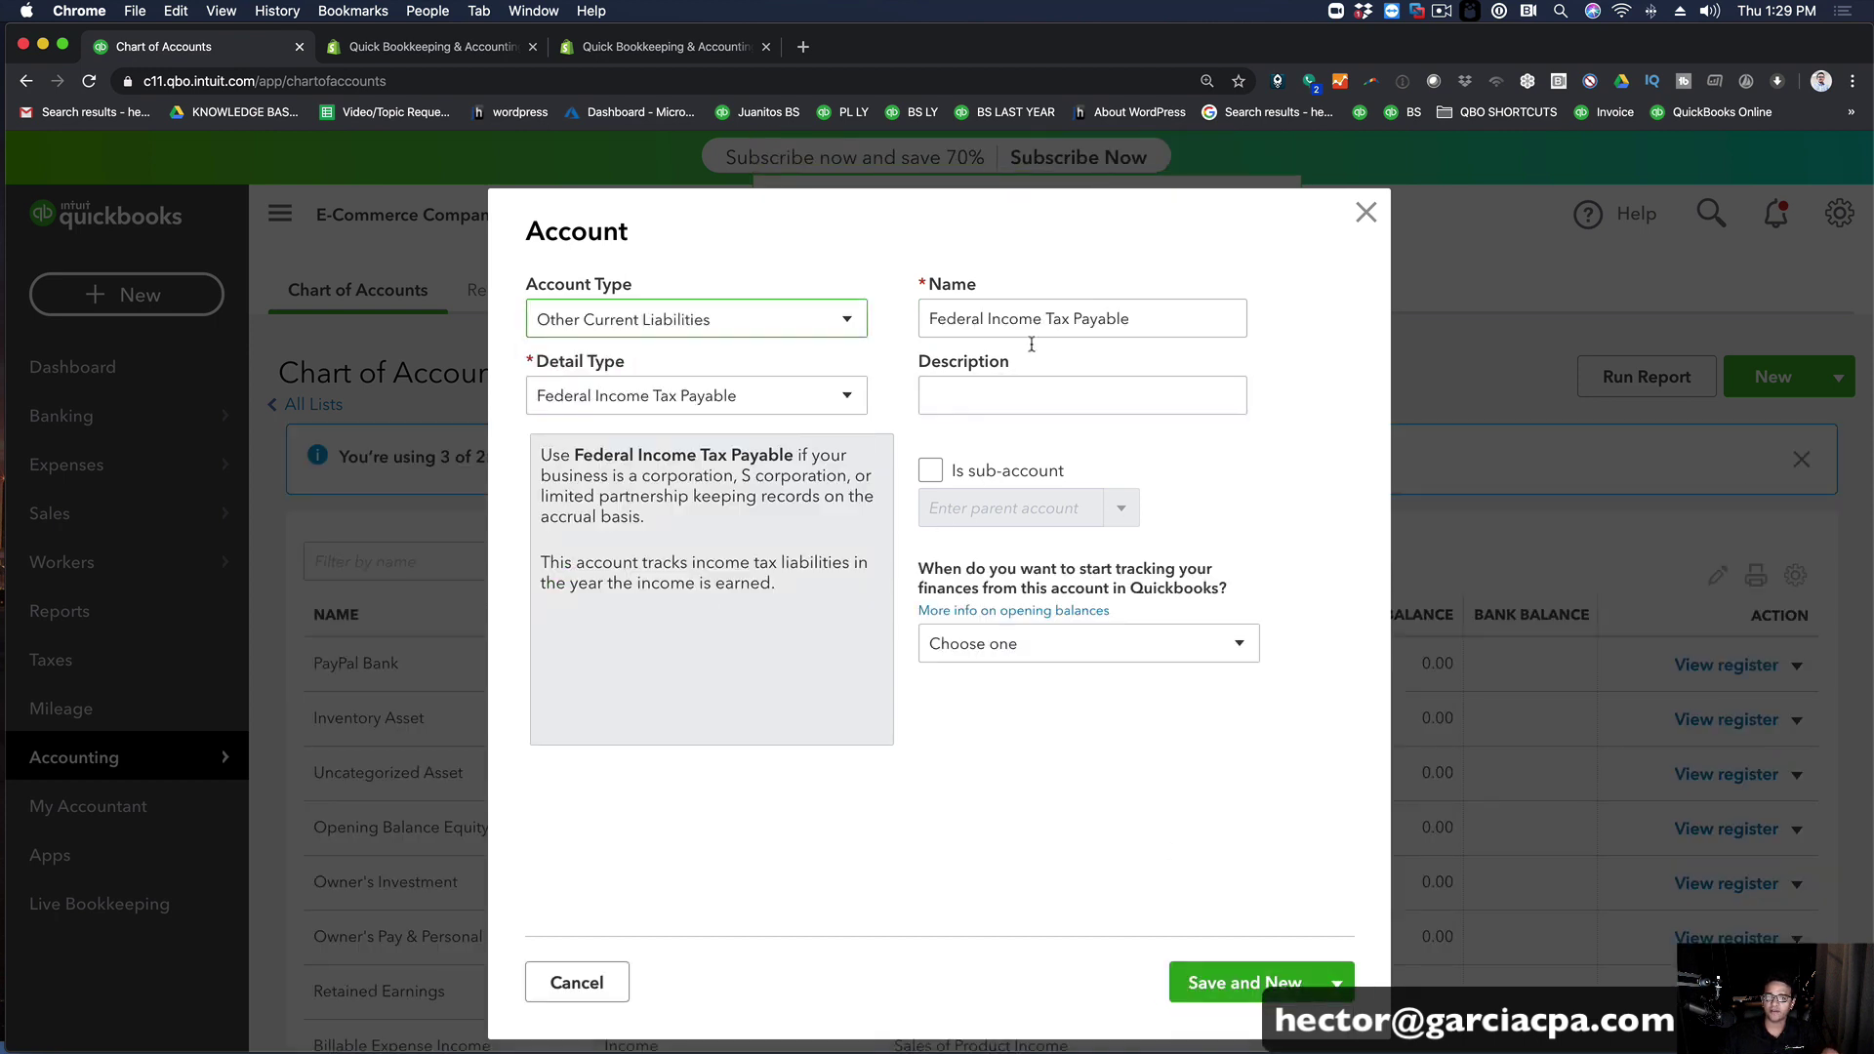
pyautogui.click(695, 395)
pyautogui.scroll(-2, 716, 546)
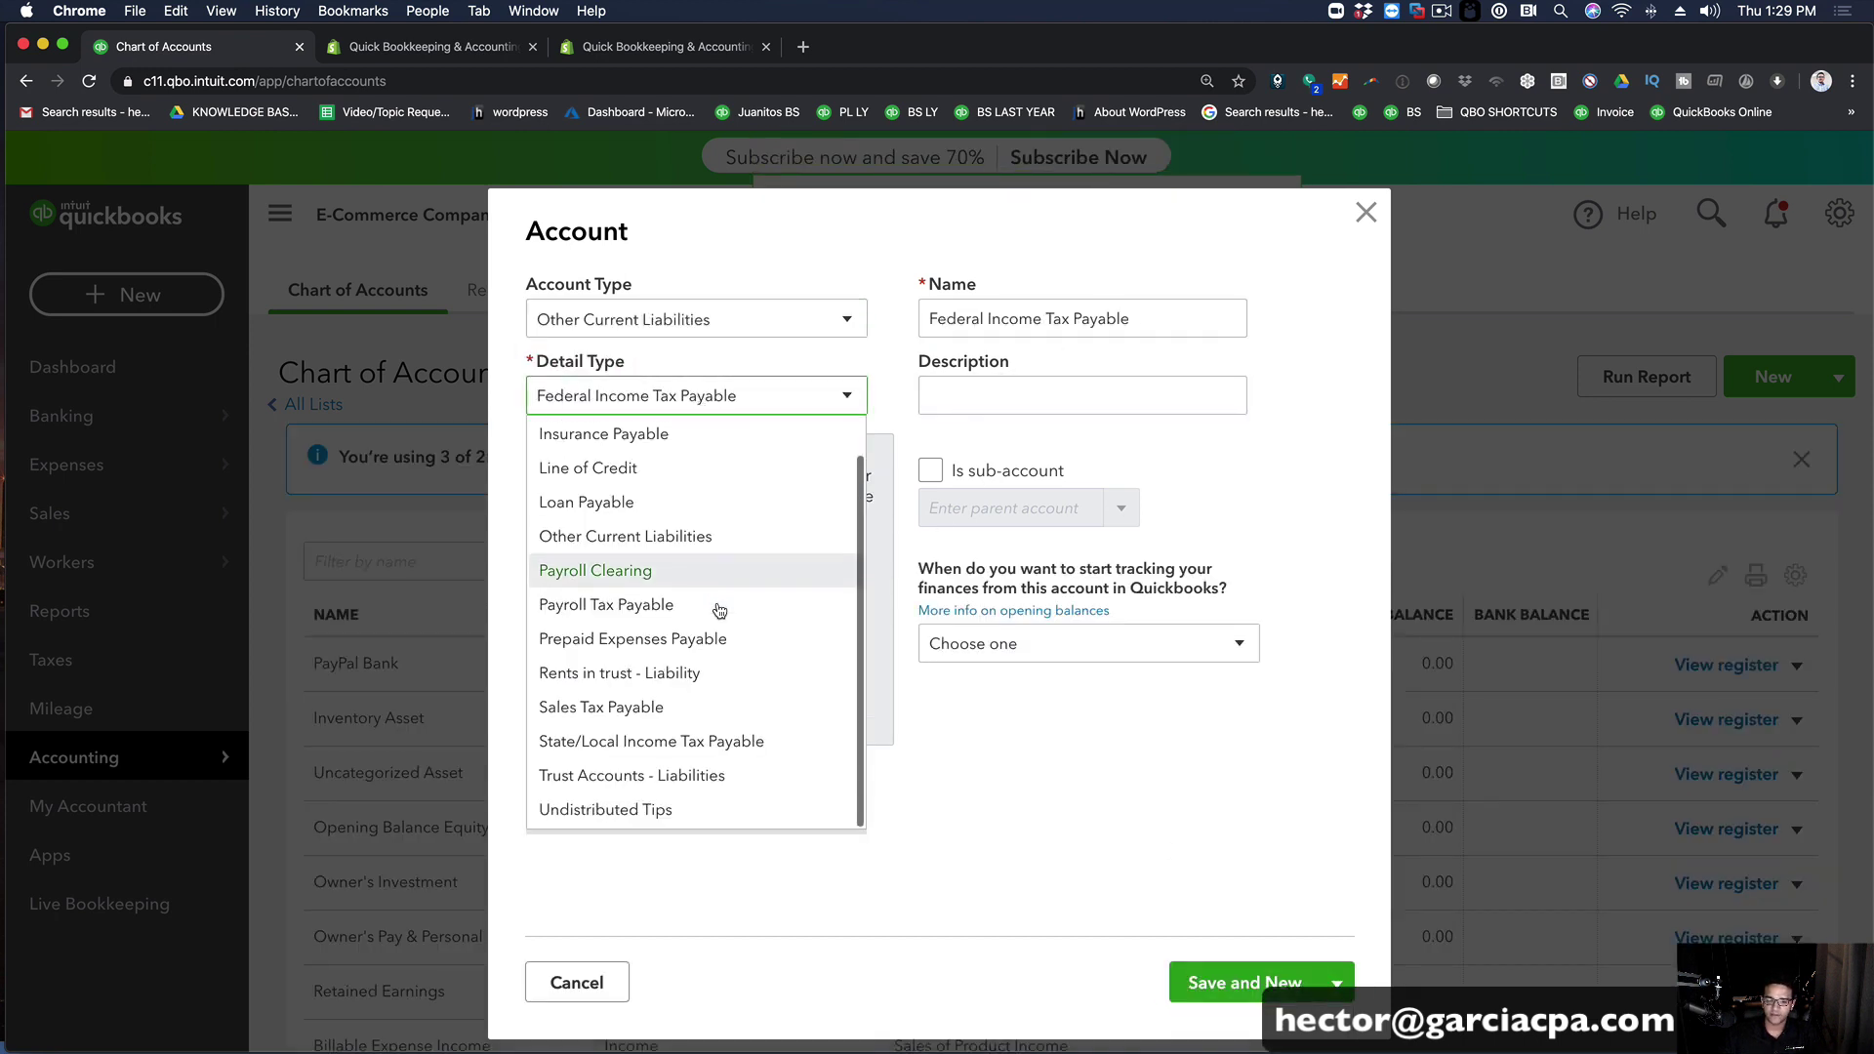
pyautogui.scroll(2, 634, 810)
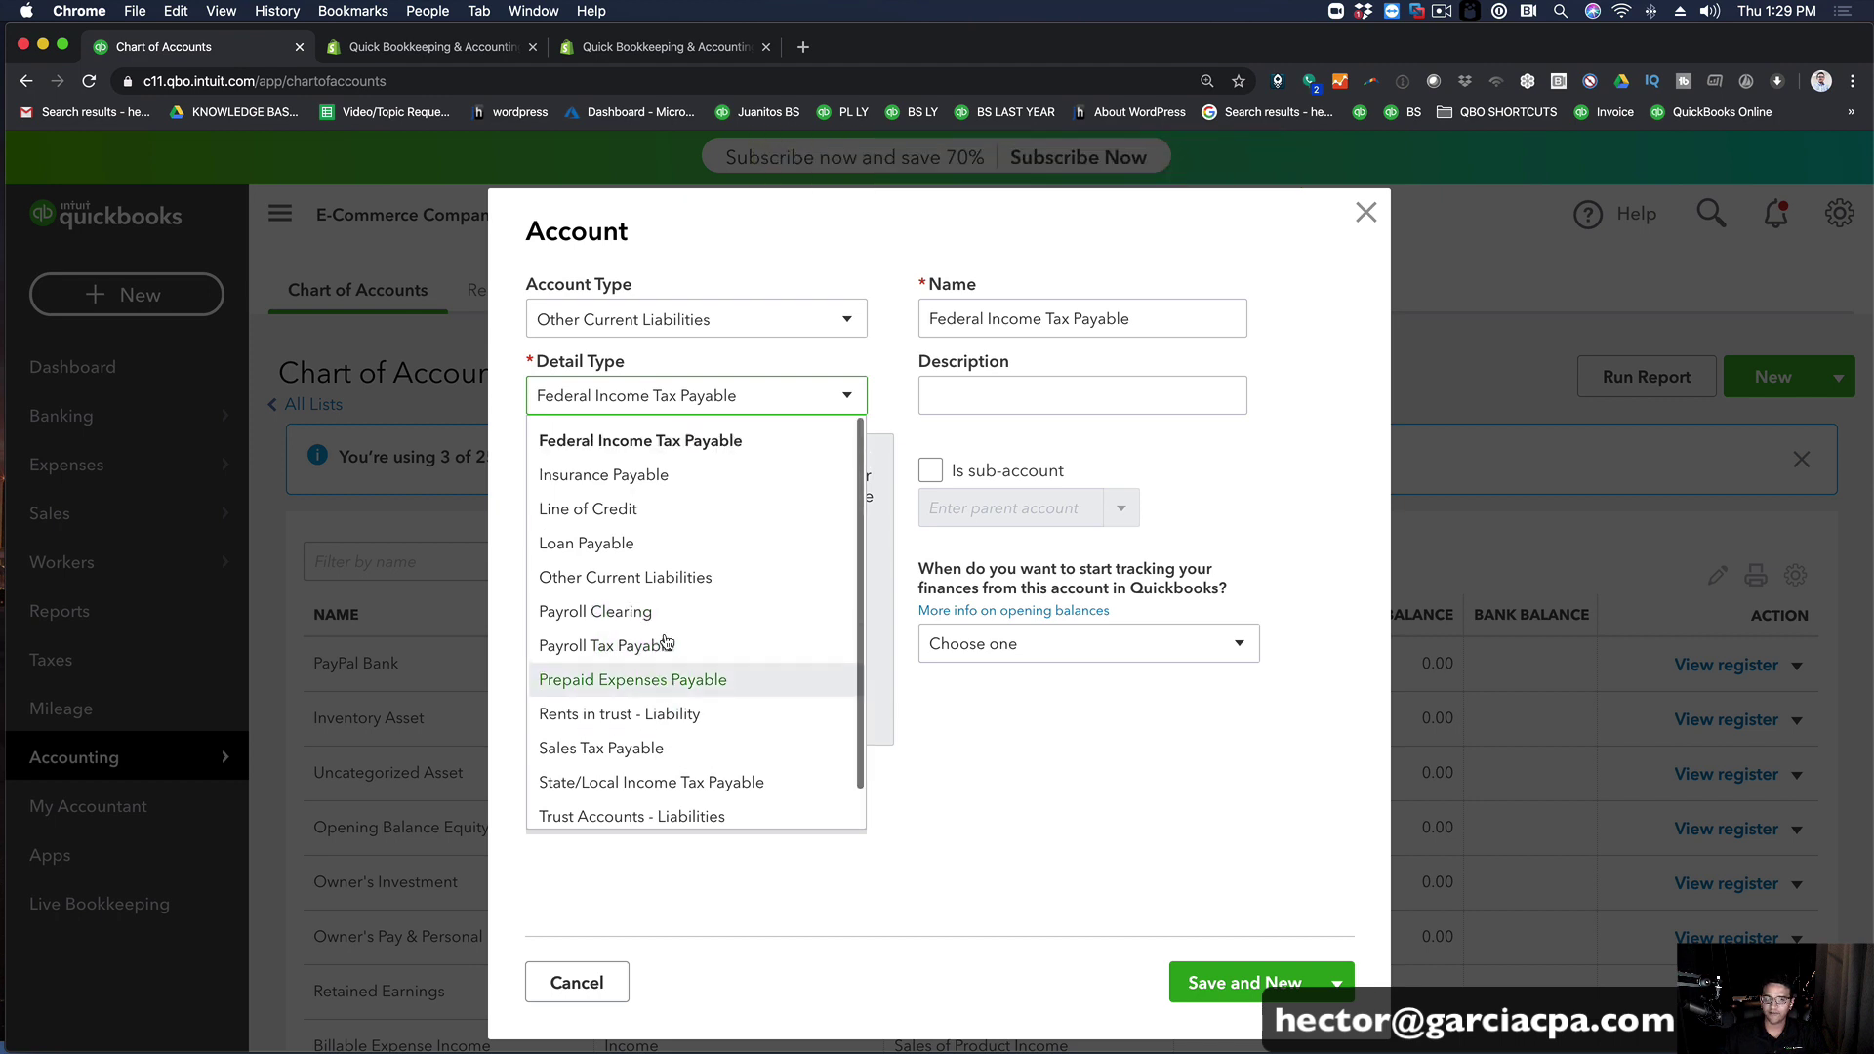
pyautogui.click(653, 584)
pyautogui.write('Gift Card Liabilioty')
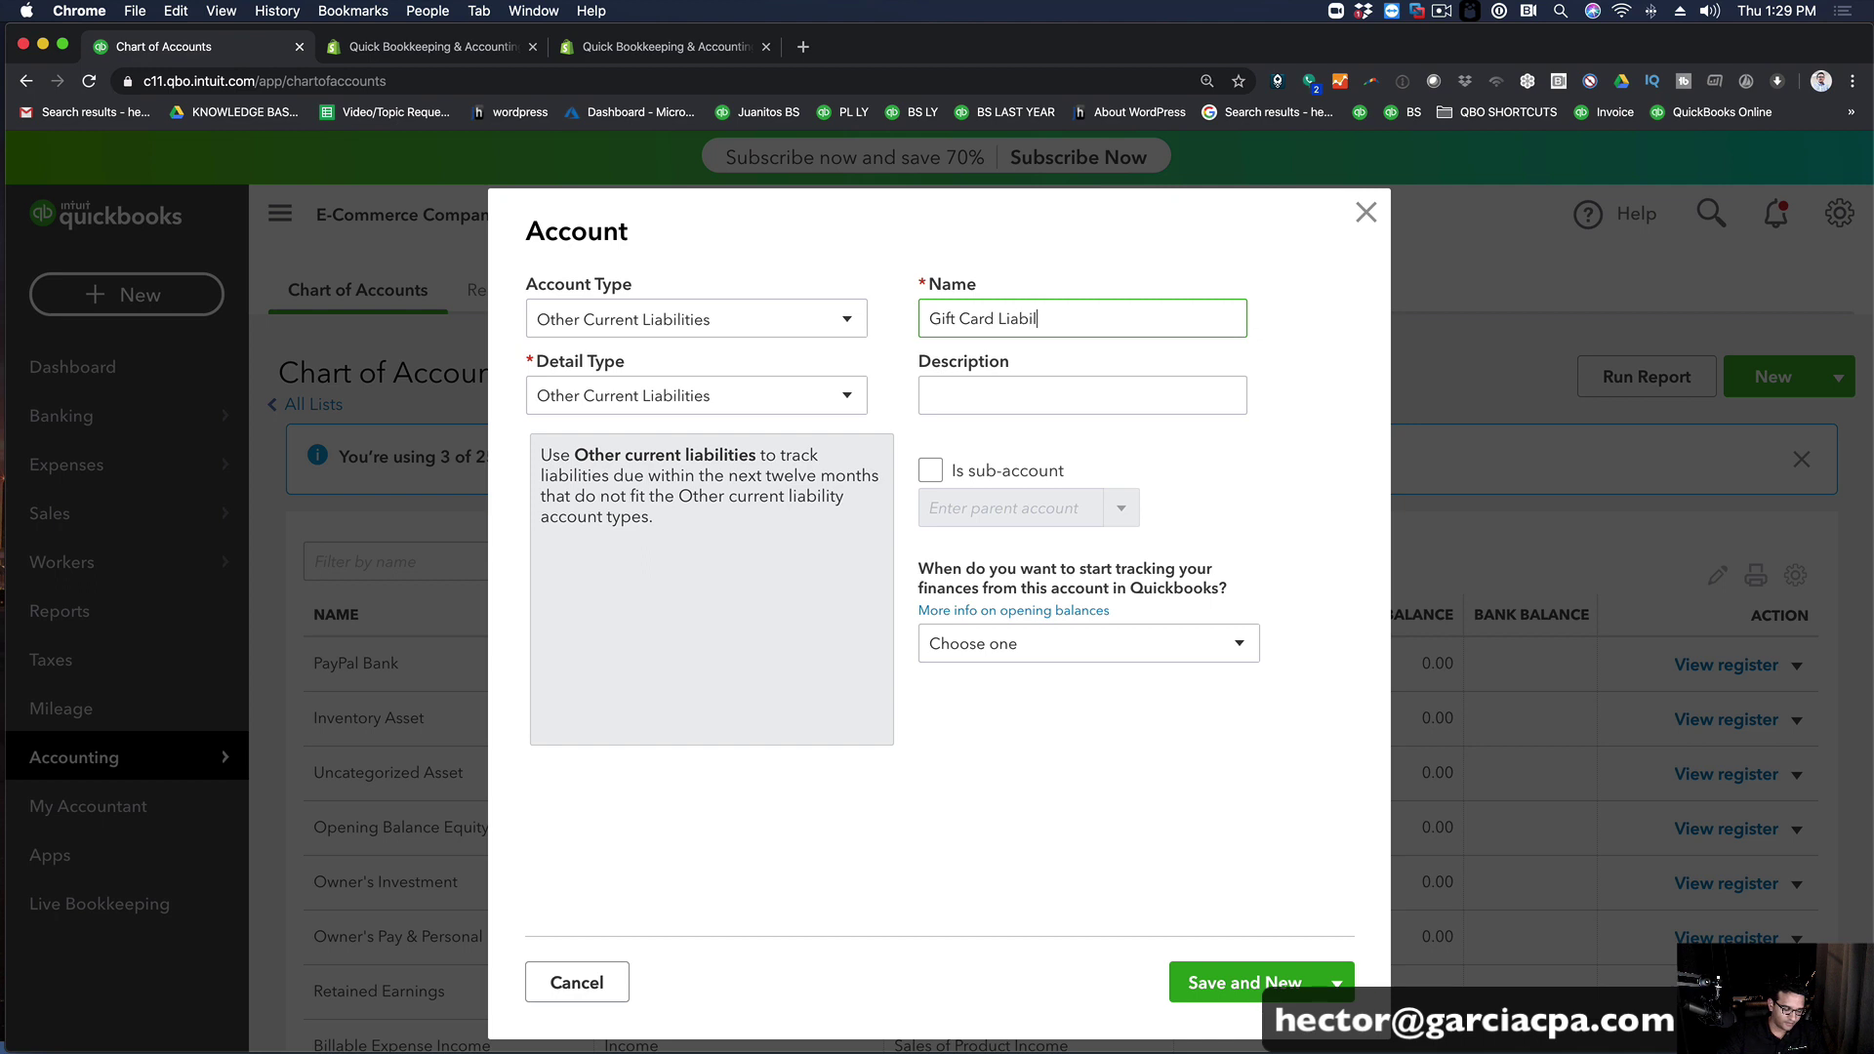
pyautogui.rightClick(1001, 327)
pyautogui.click(1044, 336)
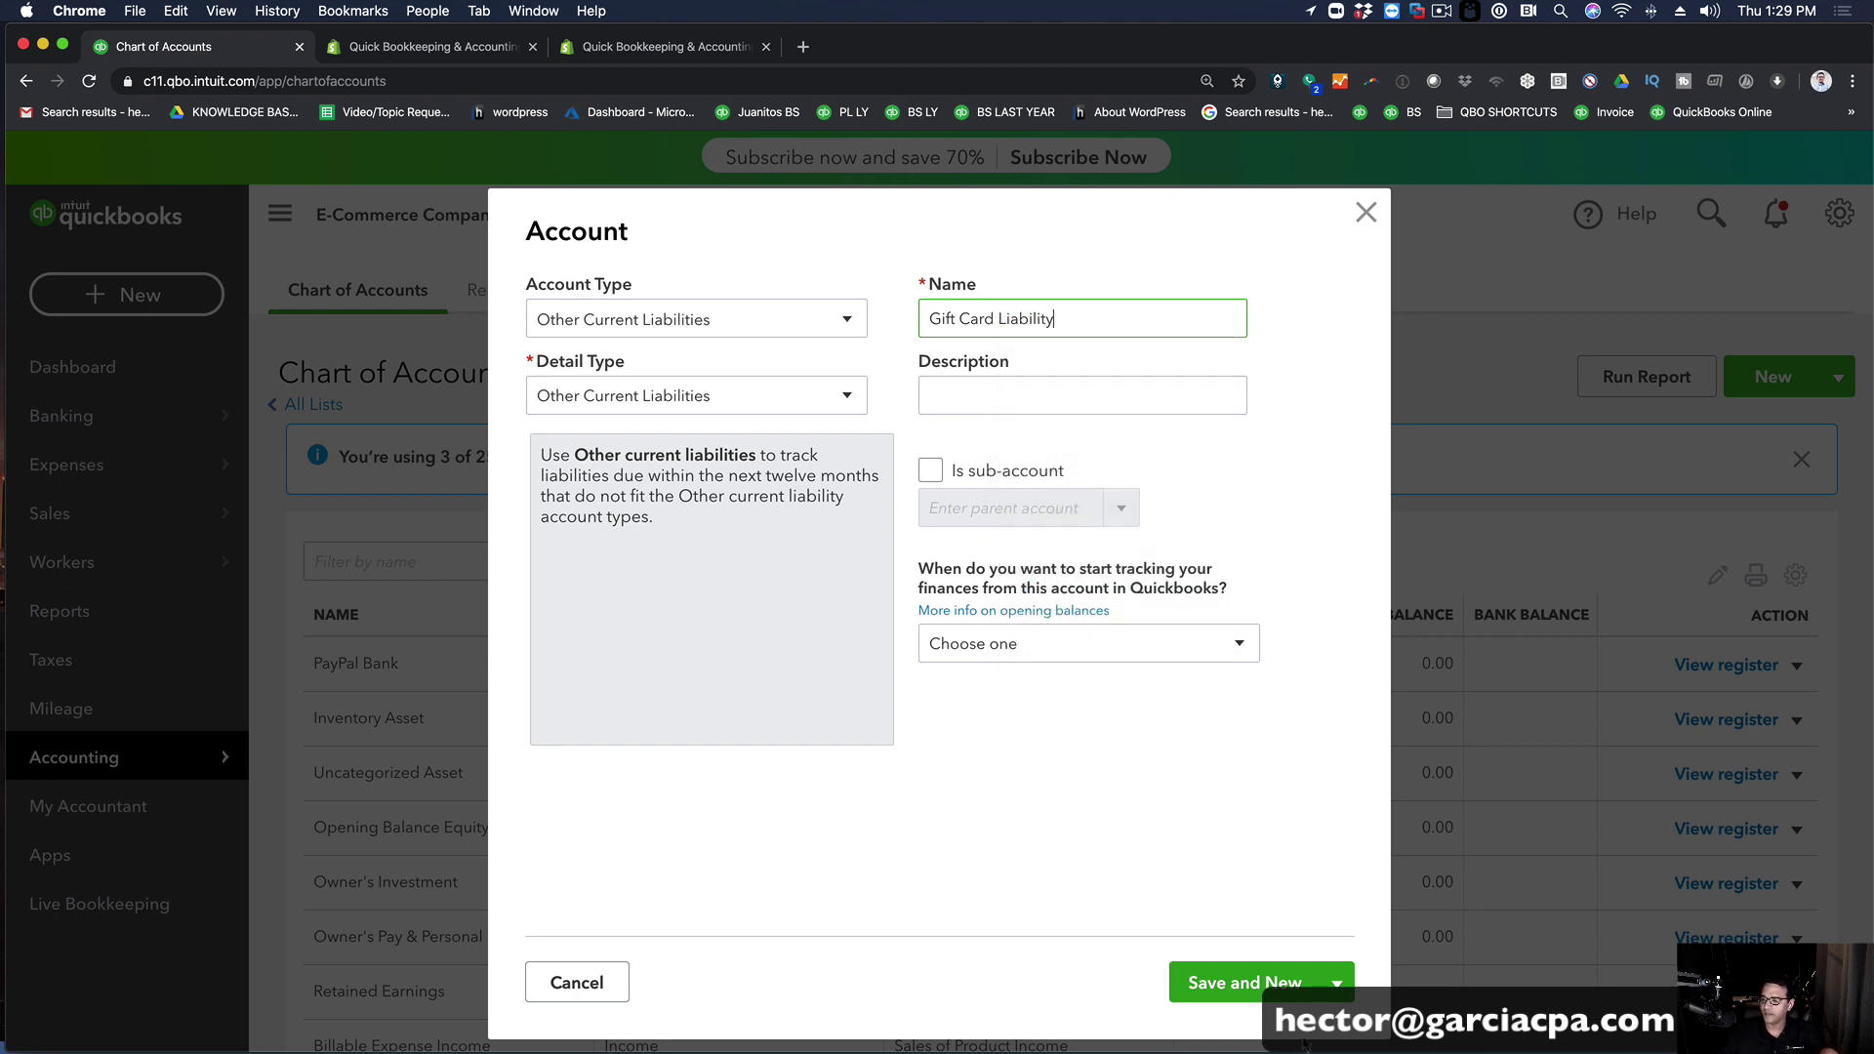
pyautogui.click(1259, 986)
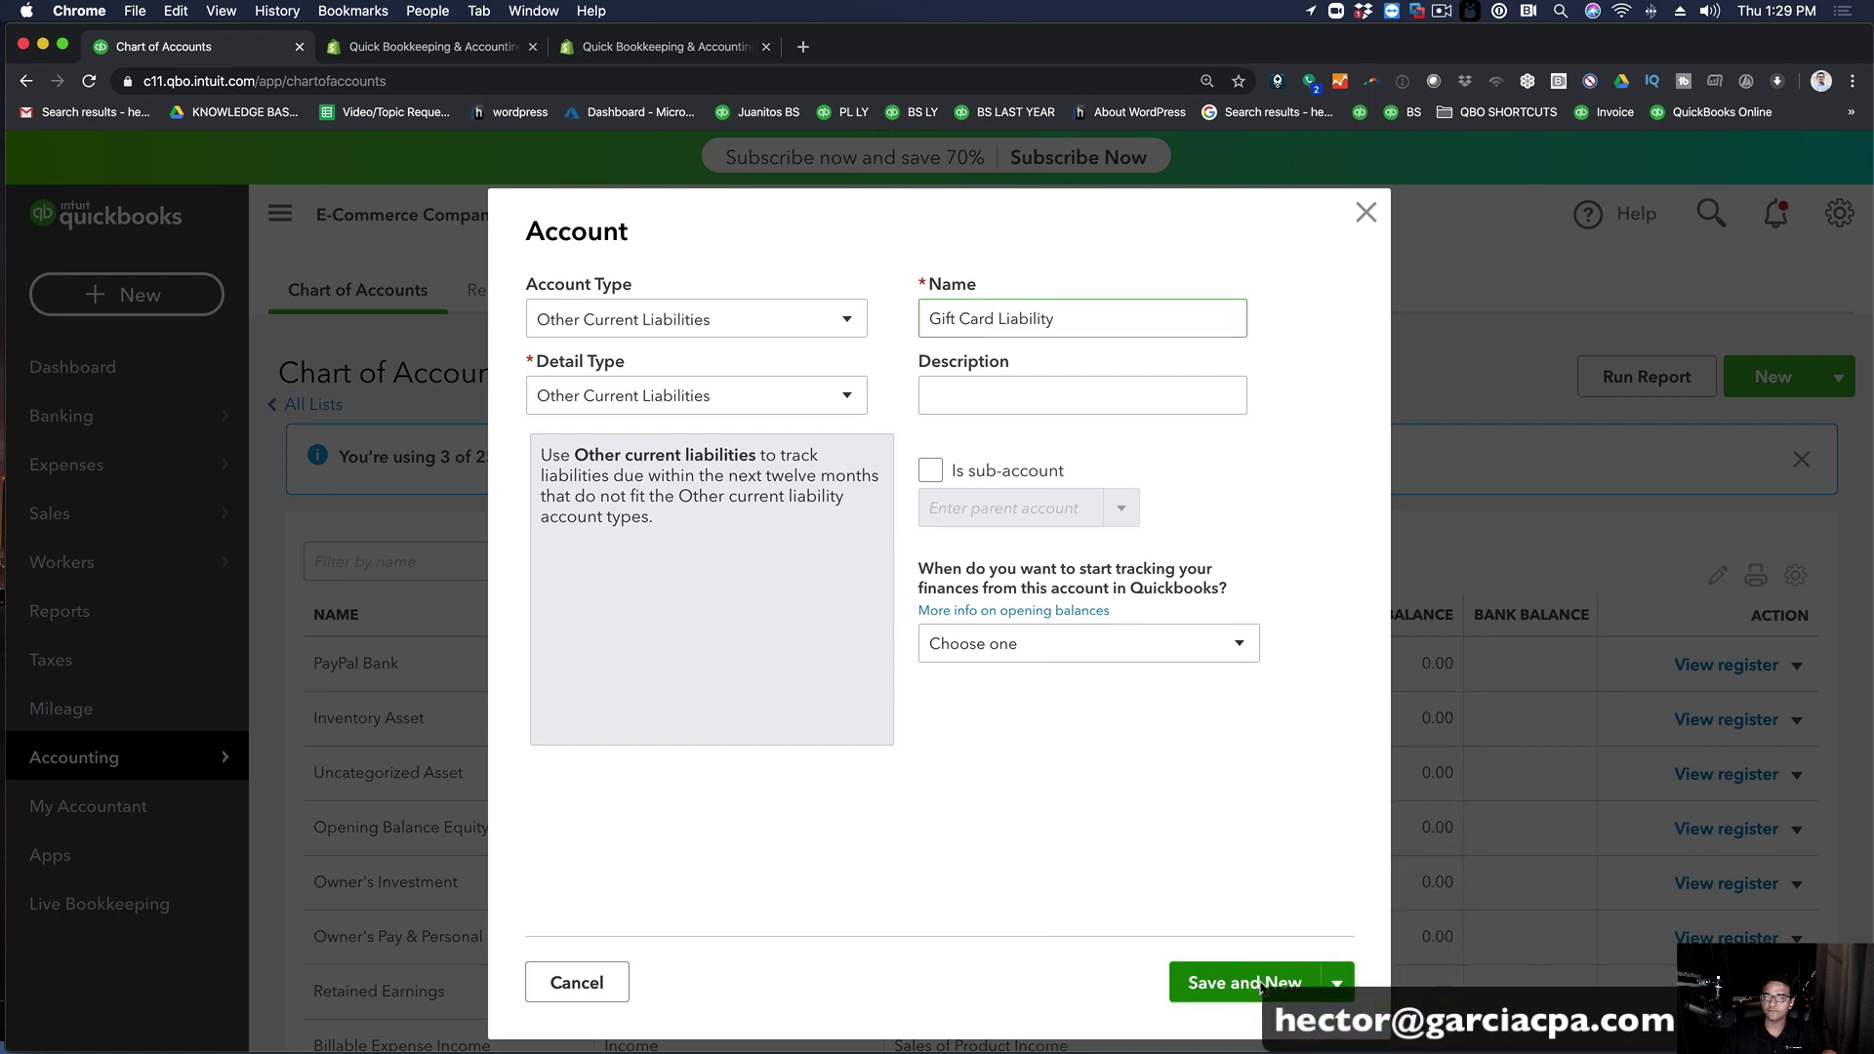
# Step: Create an Other Current Assets account named "Undeposited Funds" with the detail type Undeposited Funds and close the account form
pyautogui.click(622, 51)
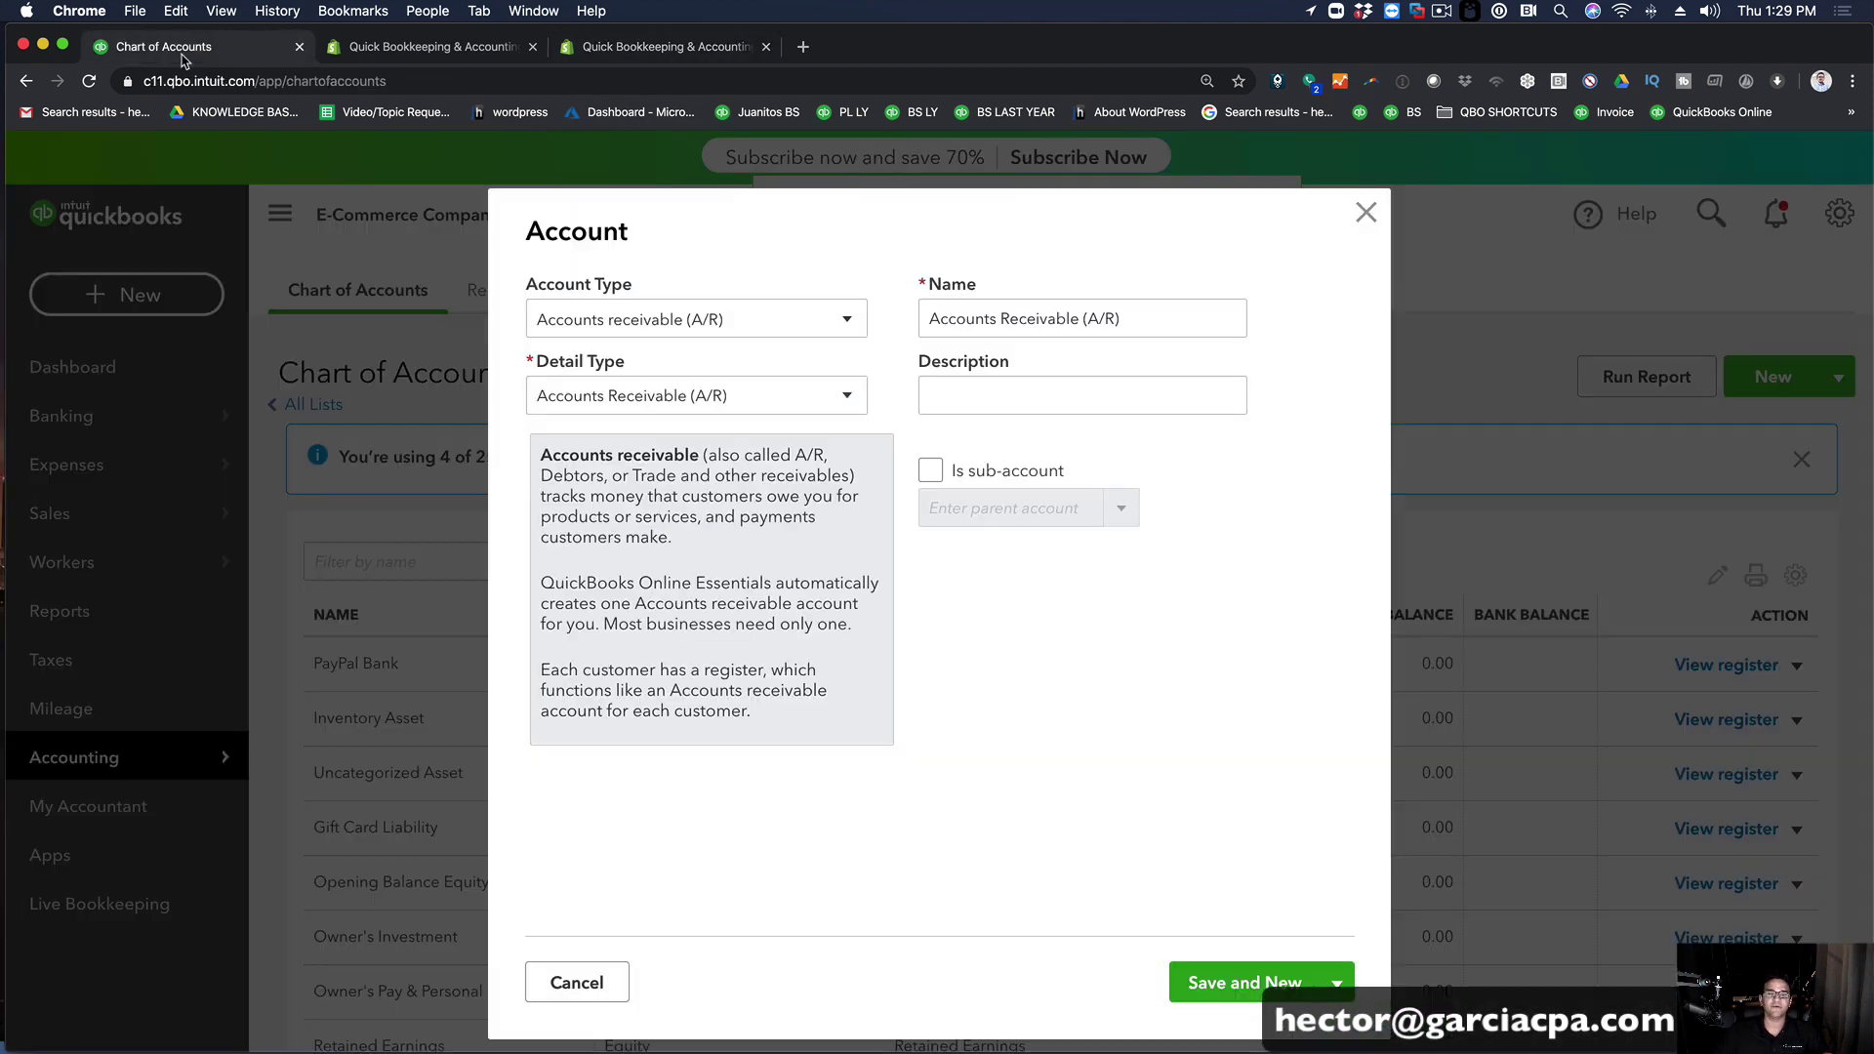
pyautogui.click(181, 49)
pyautogui.click(636, 323)
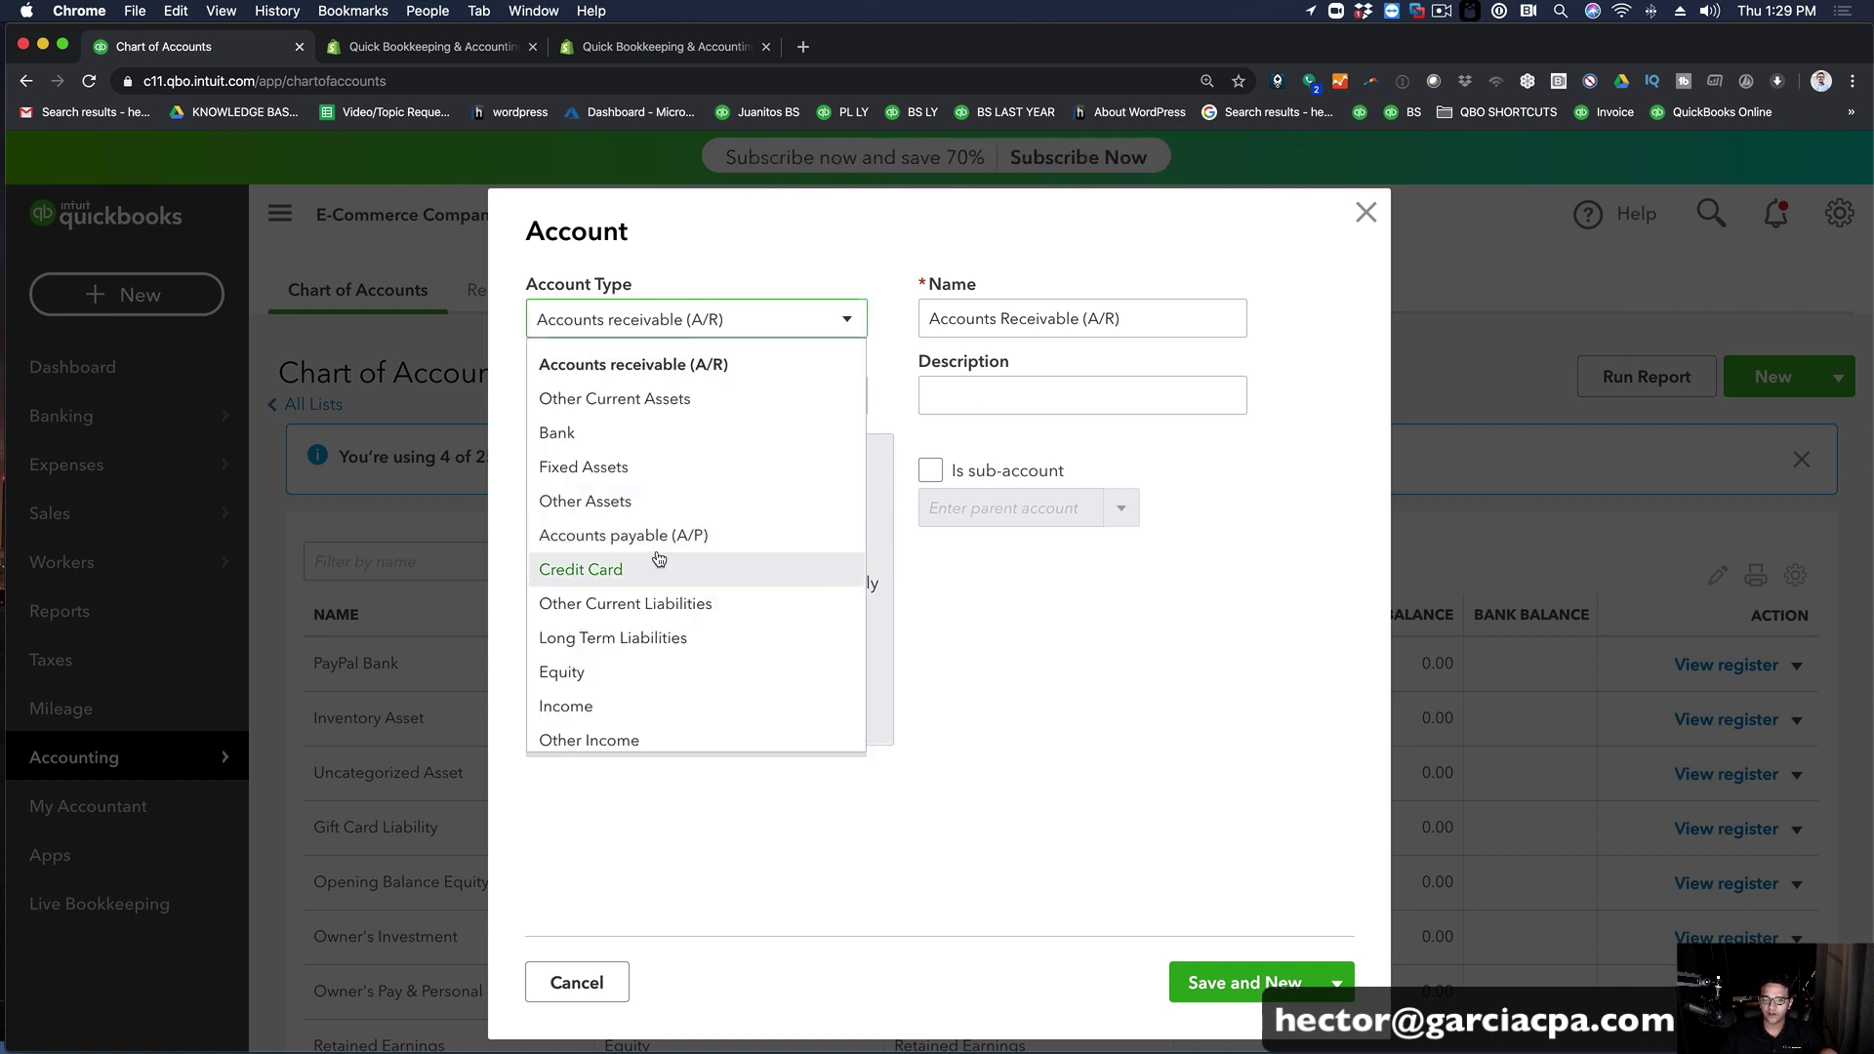
pyautogui.click(635, 400)
pyautogui.click(635, 397)
pyautogui.scroll(-3, 619, 625)
pyautogui.click(620, 810)
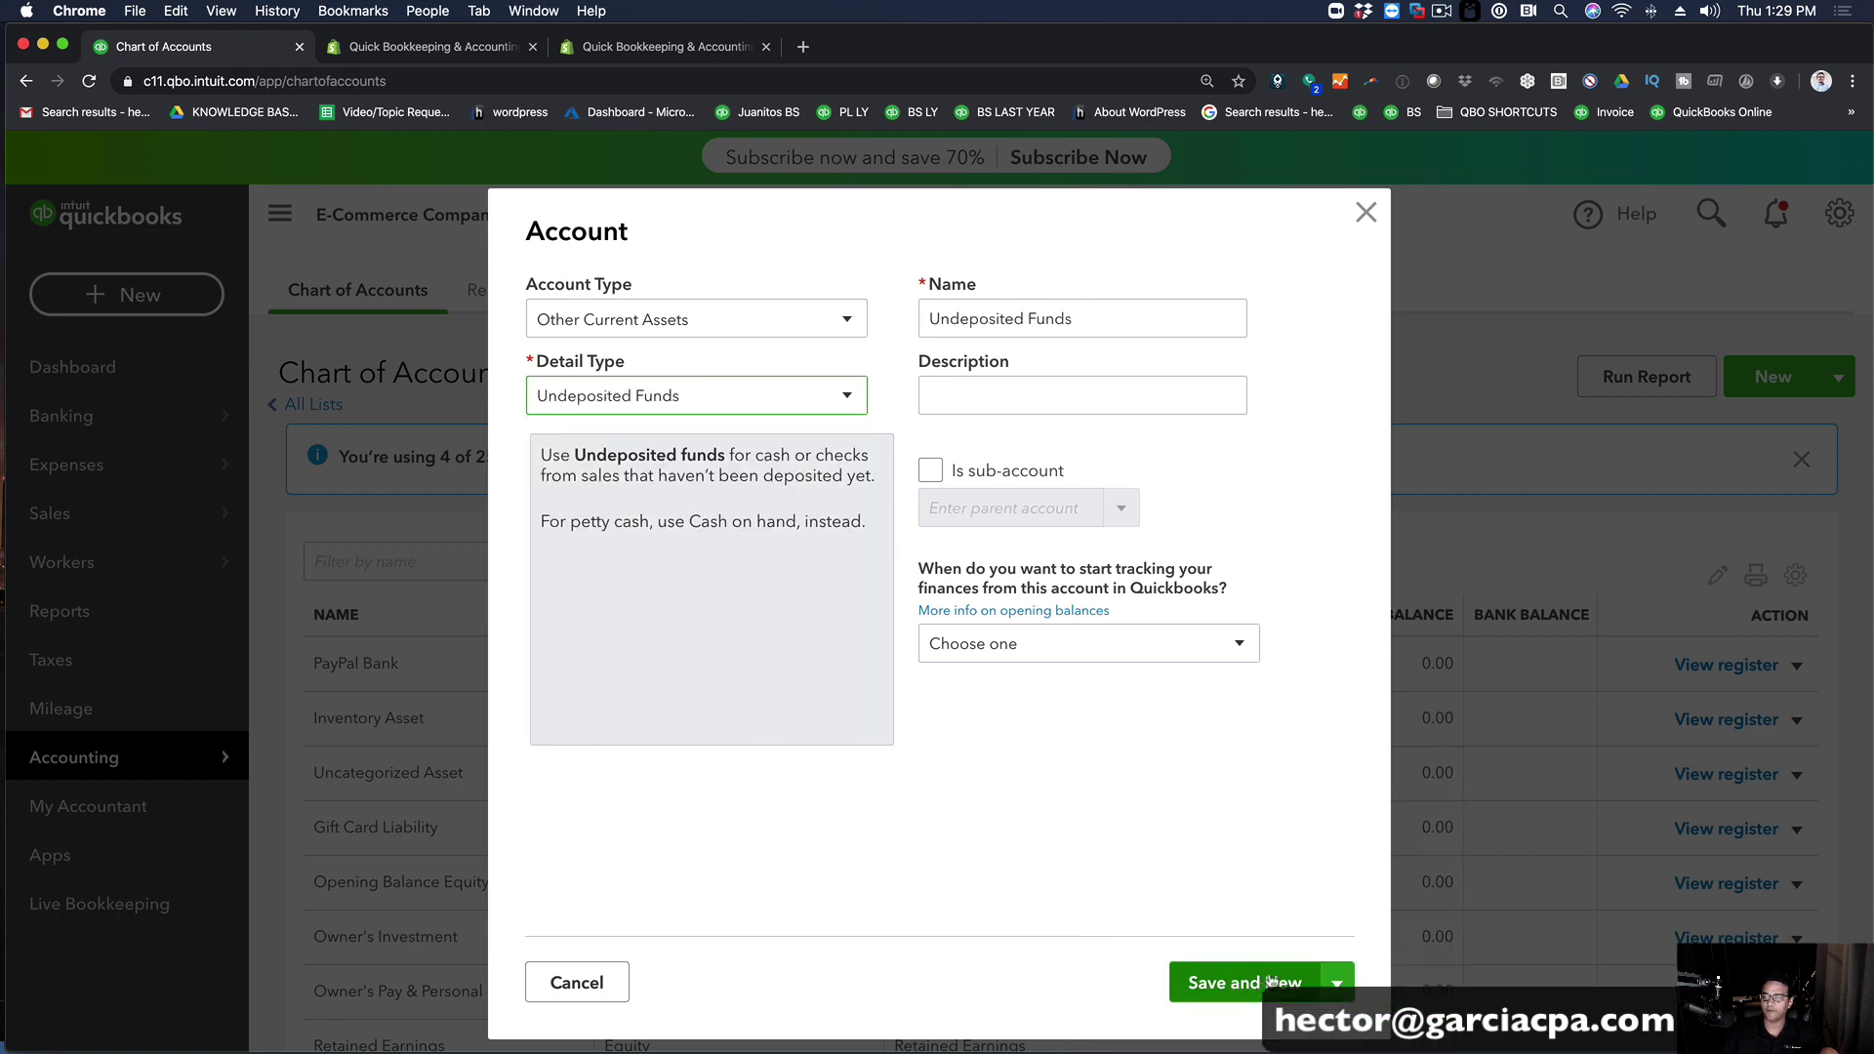
pyautogui.moveTo(1093, 323); pyautogui.dragTo(879, 316)
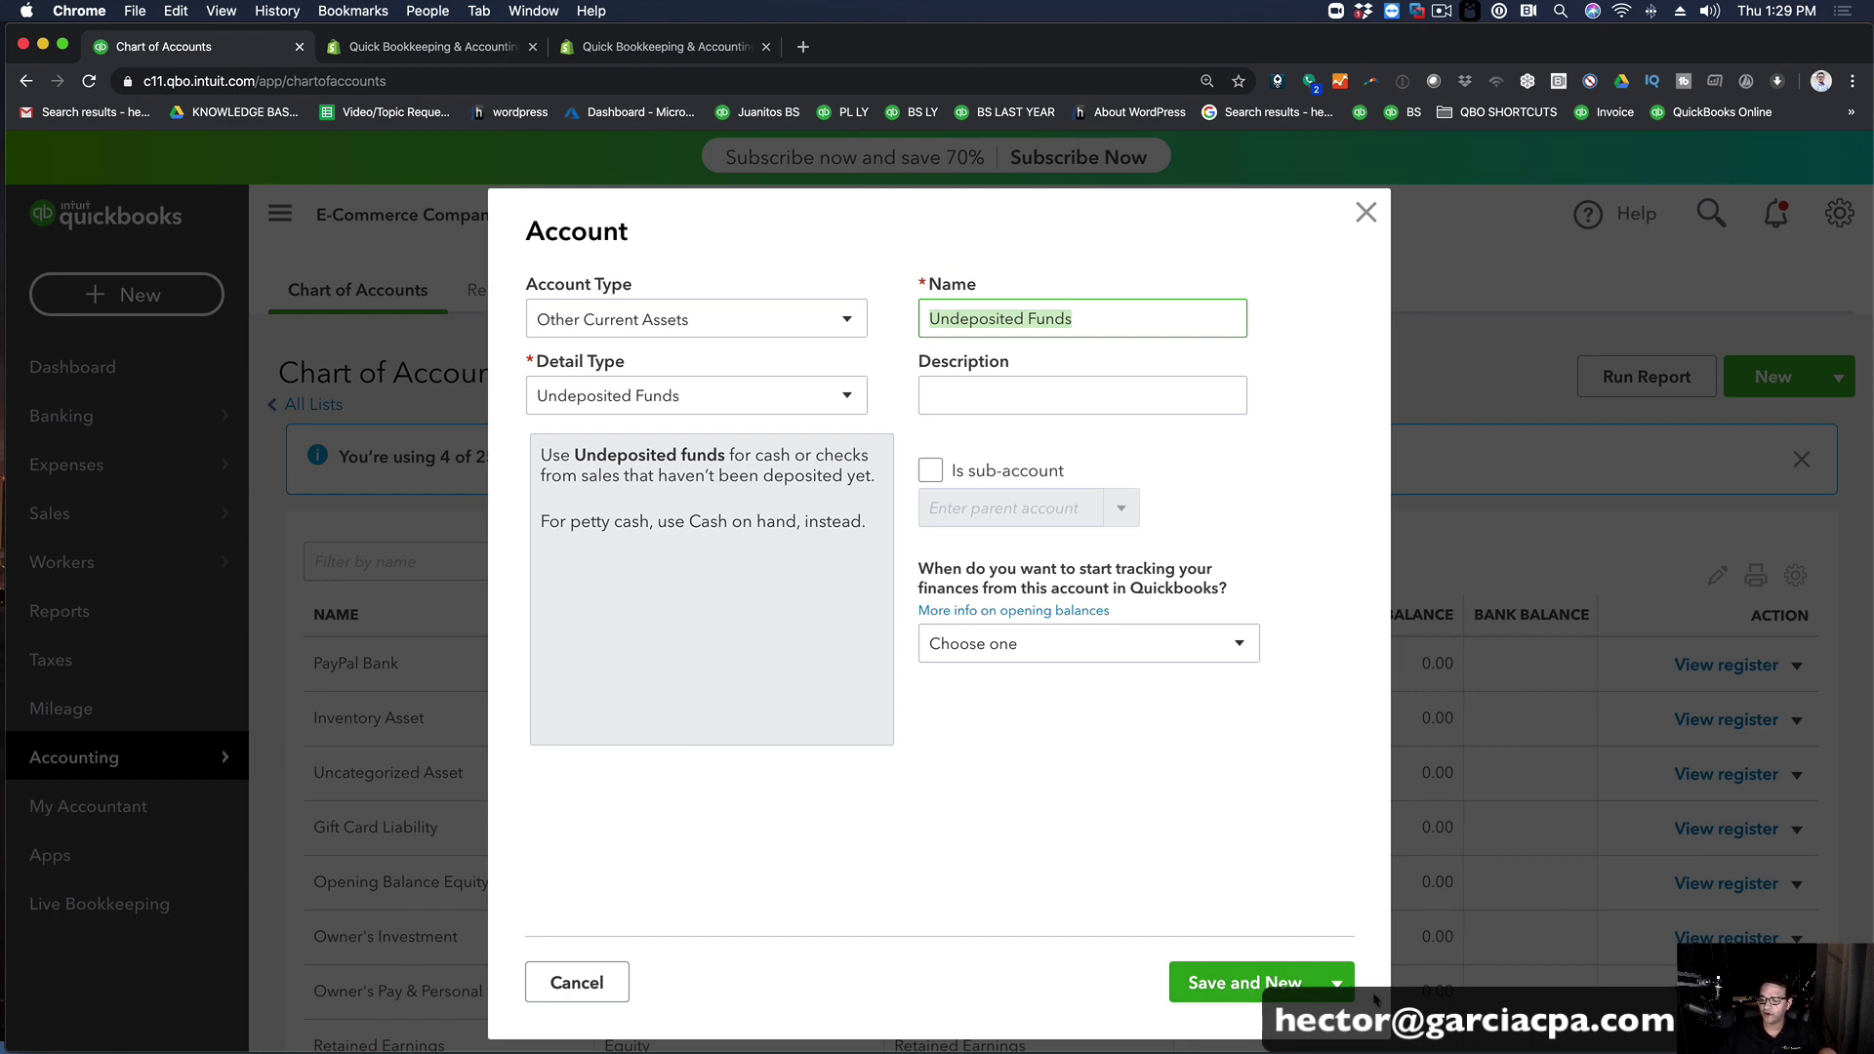
pyautogui.click(1331, 993)
pyautogui.click(1220, 1028)
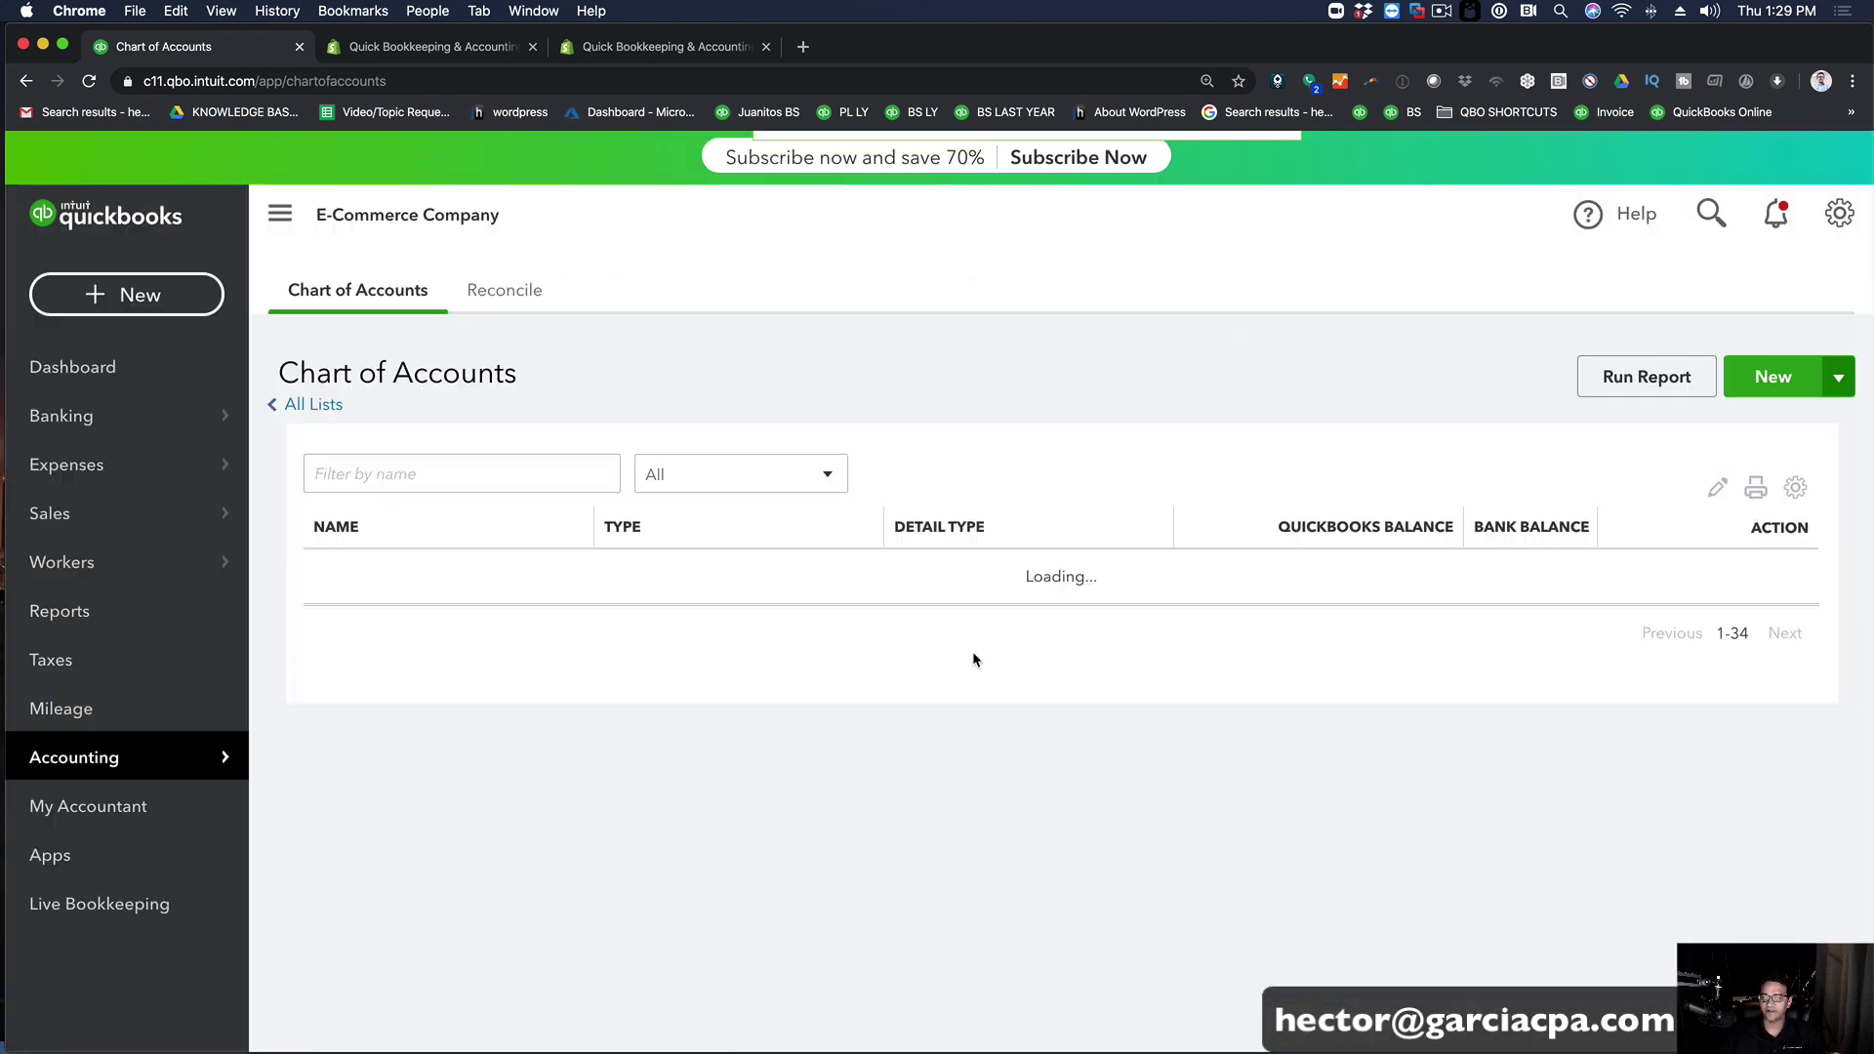
# Step: Return to the Shopify app settings, refresh them and reselect Shopify Sales as the product sales account
pyautogui.click(640, 47)
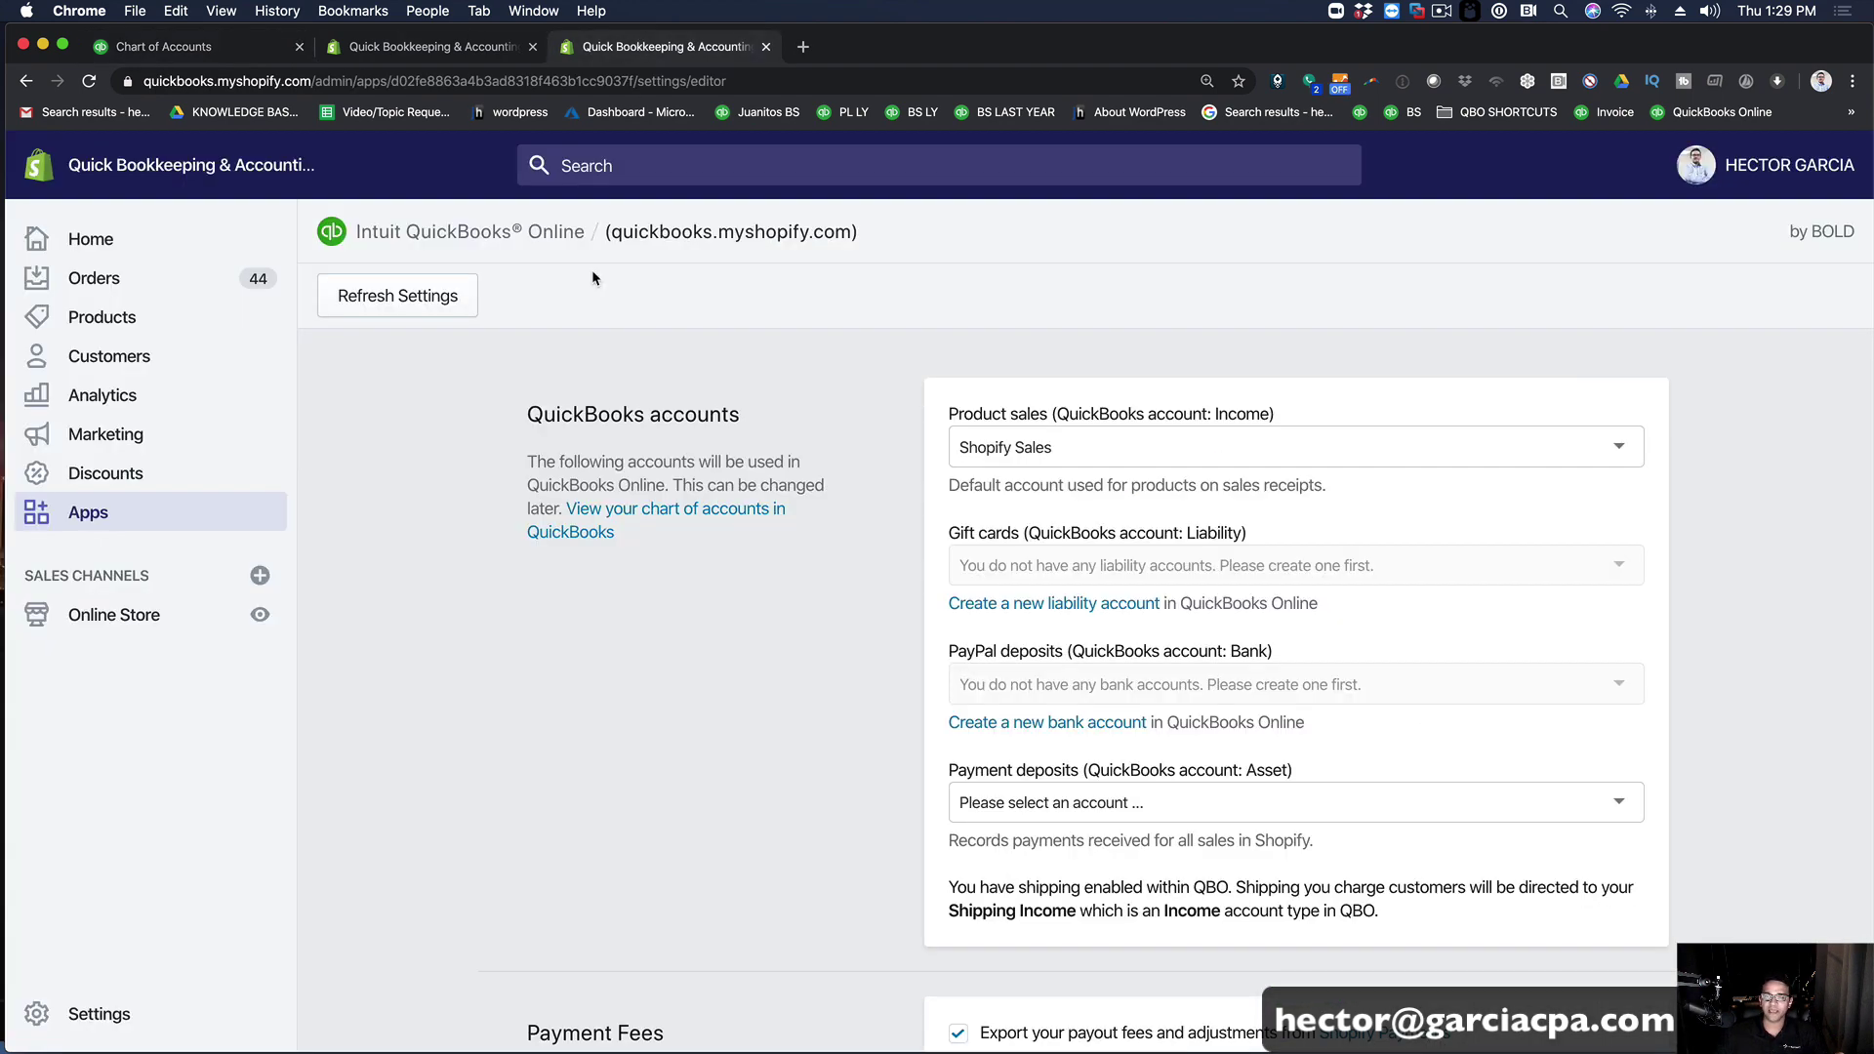
pyautogui.click(415, 298)
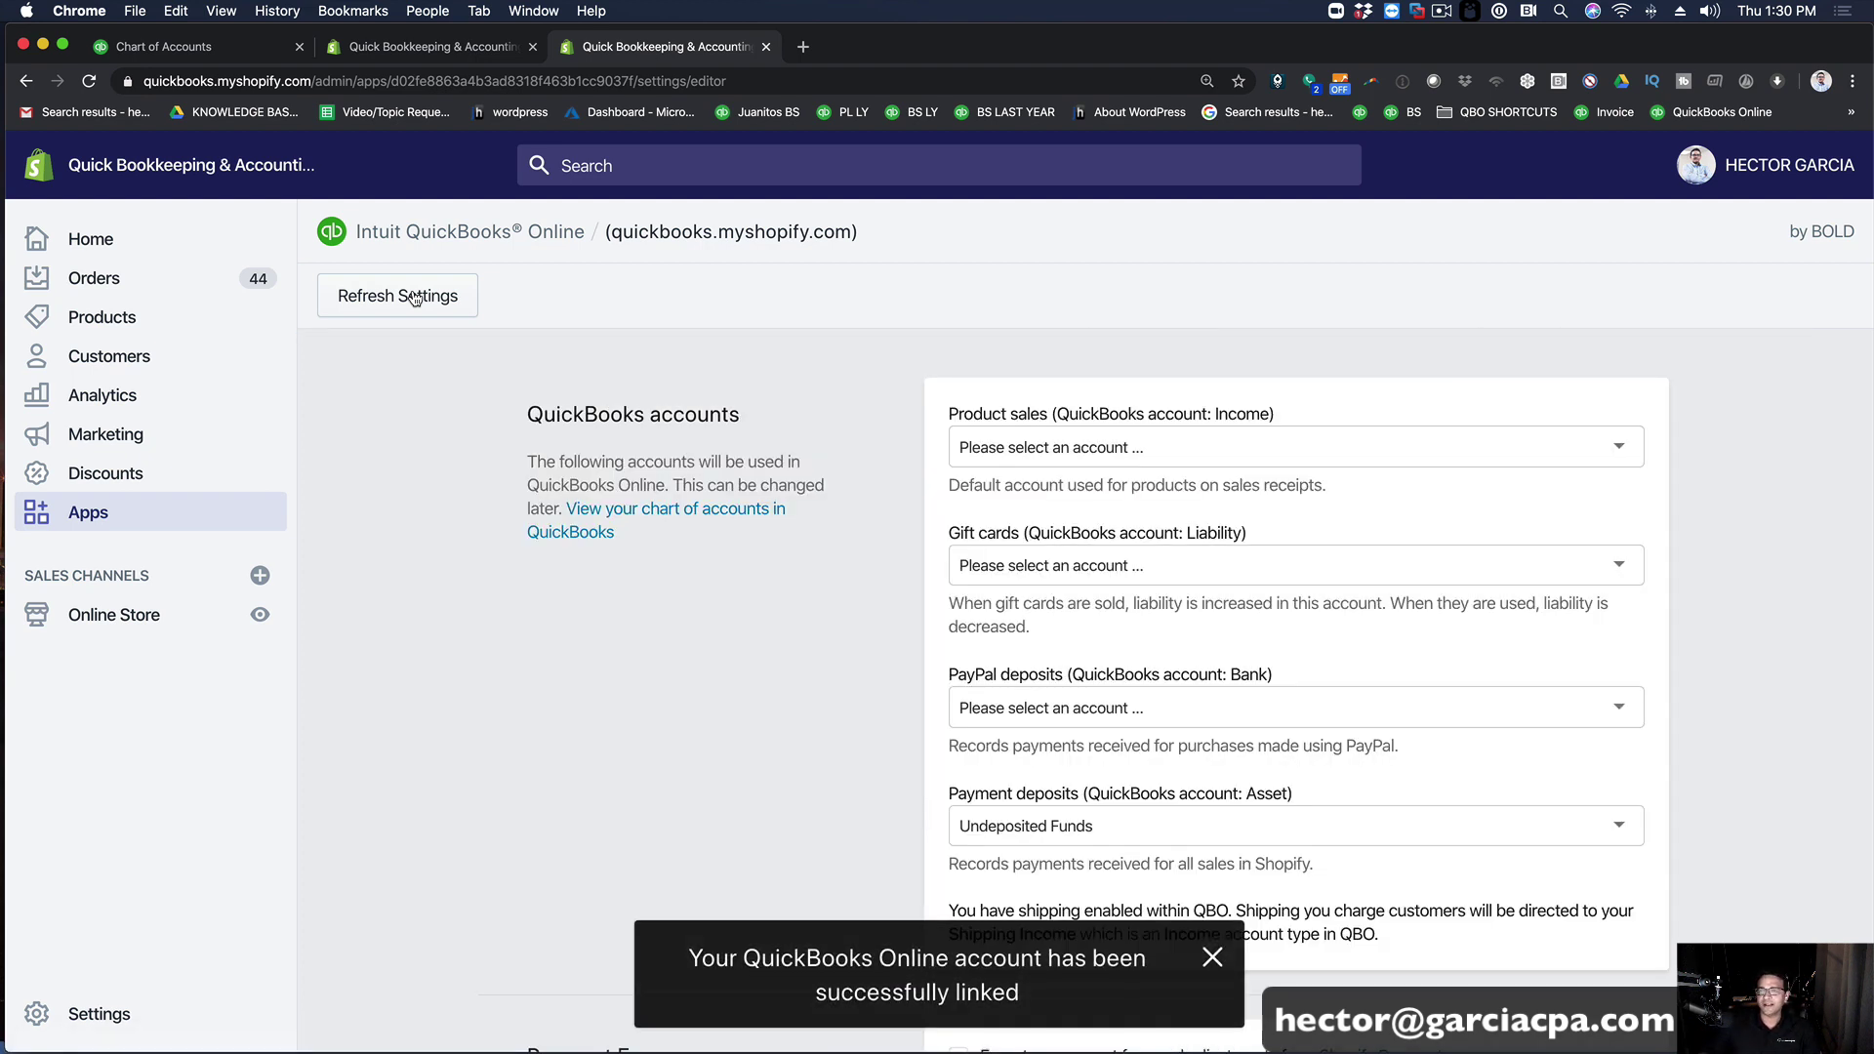
pyautogui.click(1071, 451)
pyautogui.click(1064, 619)
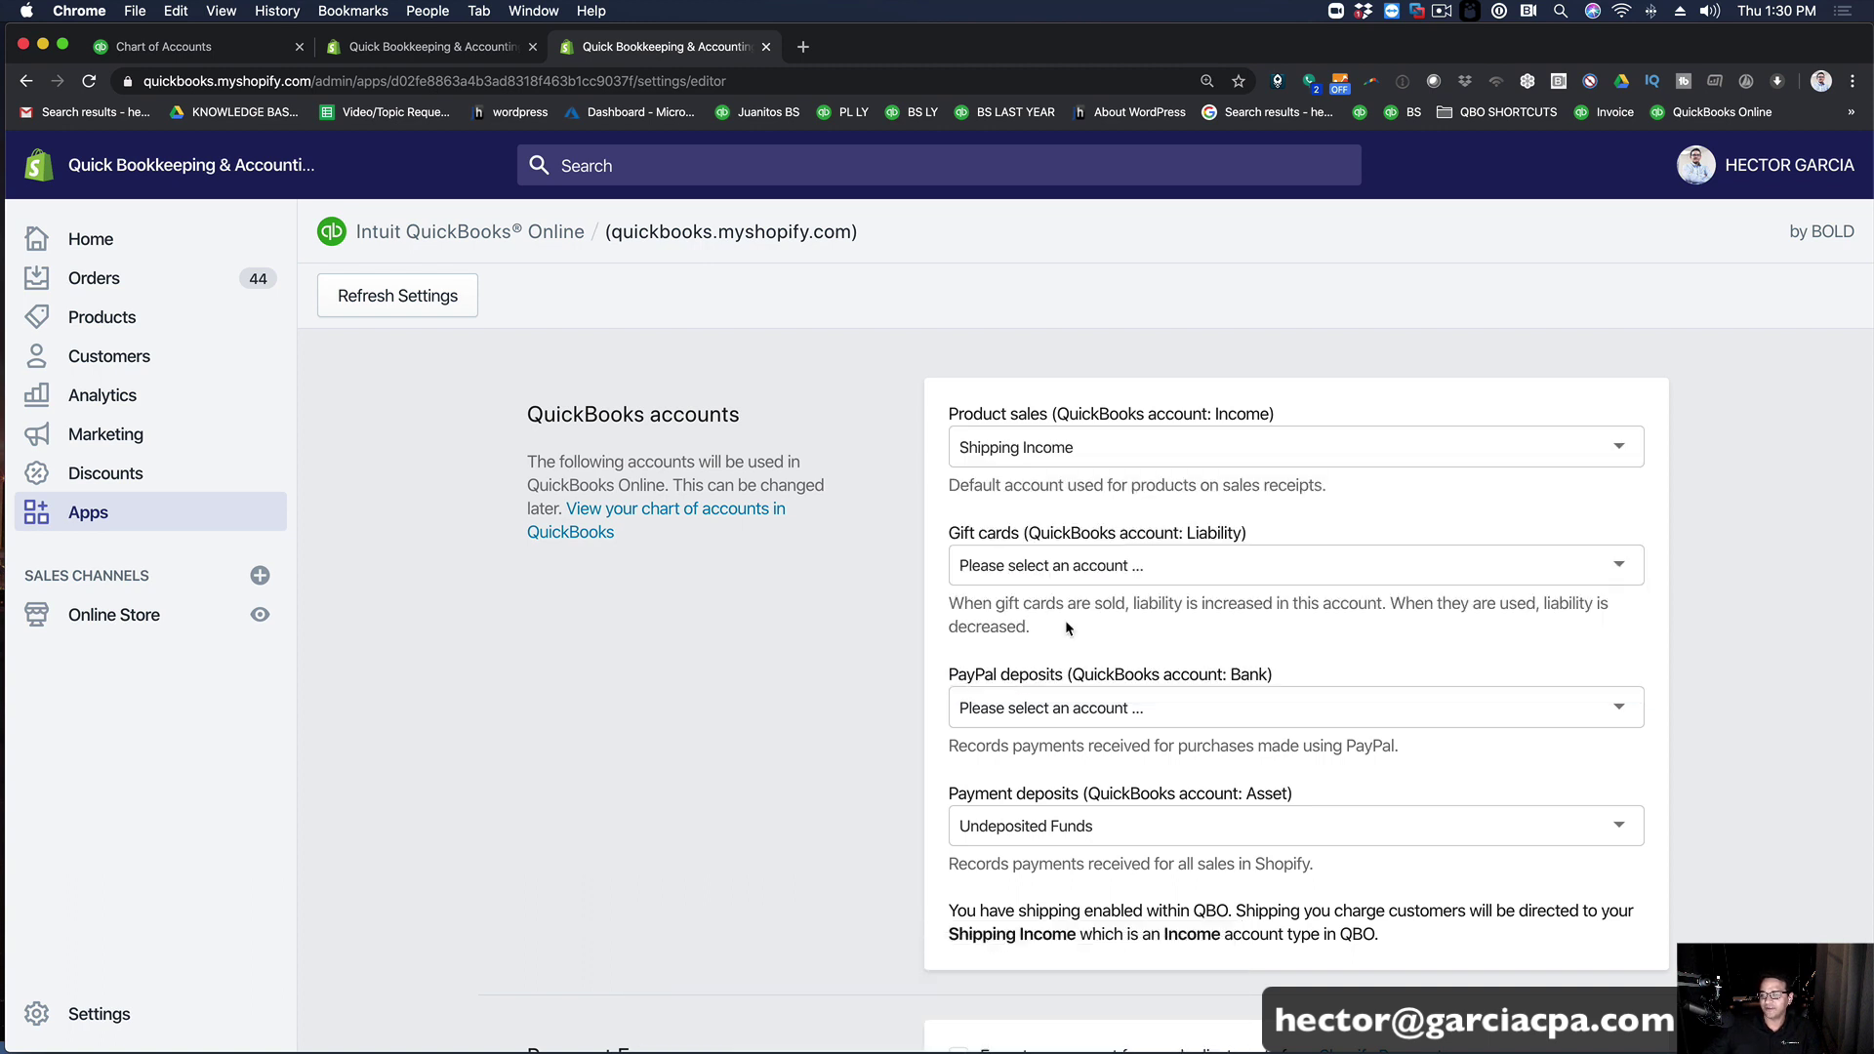
pyautogui.click(1052, 445)
pyautogui.click(1033, 617)
# Step: Set the gift cards account to Gift Card Liability and the PayPal deposits account to PayPal Bank
pyautogui.scroll(-1, 929, 602)
pyautogui.click(1050, 500)
pyautogui.click(1042, 558)
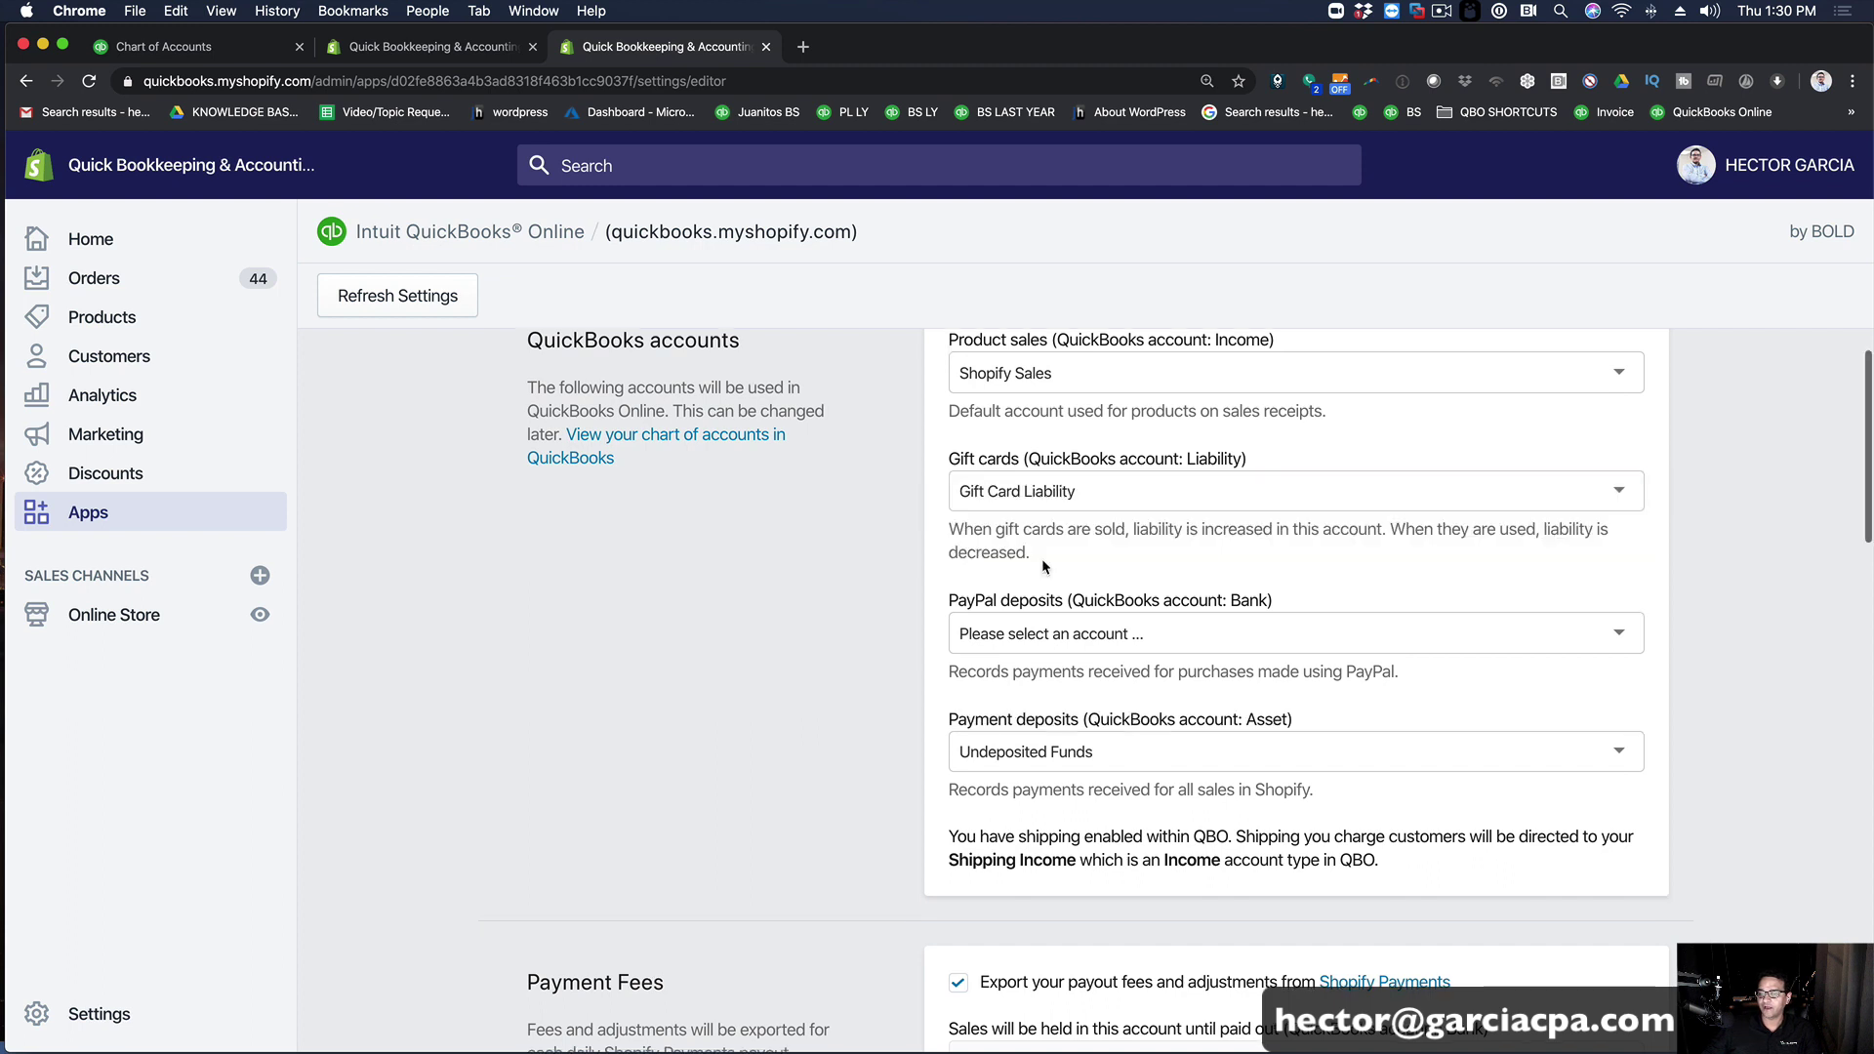
pyautogui.click(1033, 646)
pyautogui.click(1030, 709)
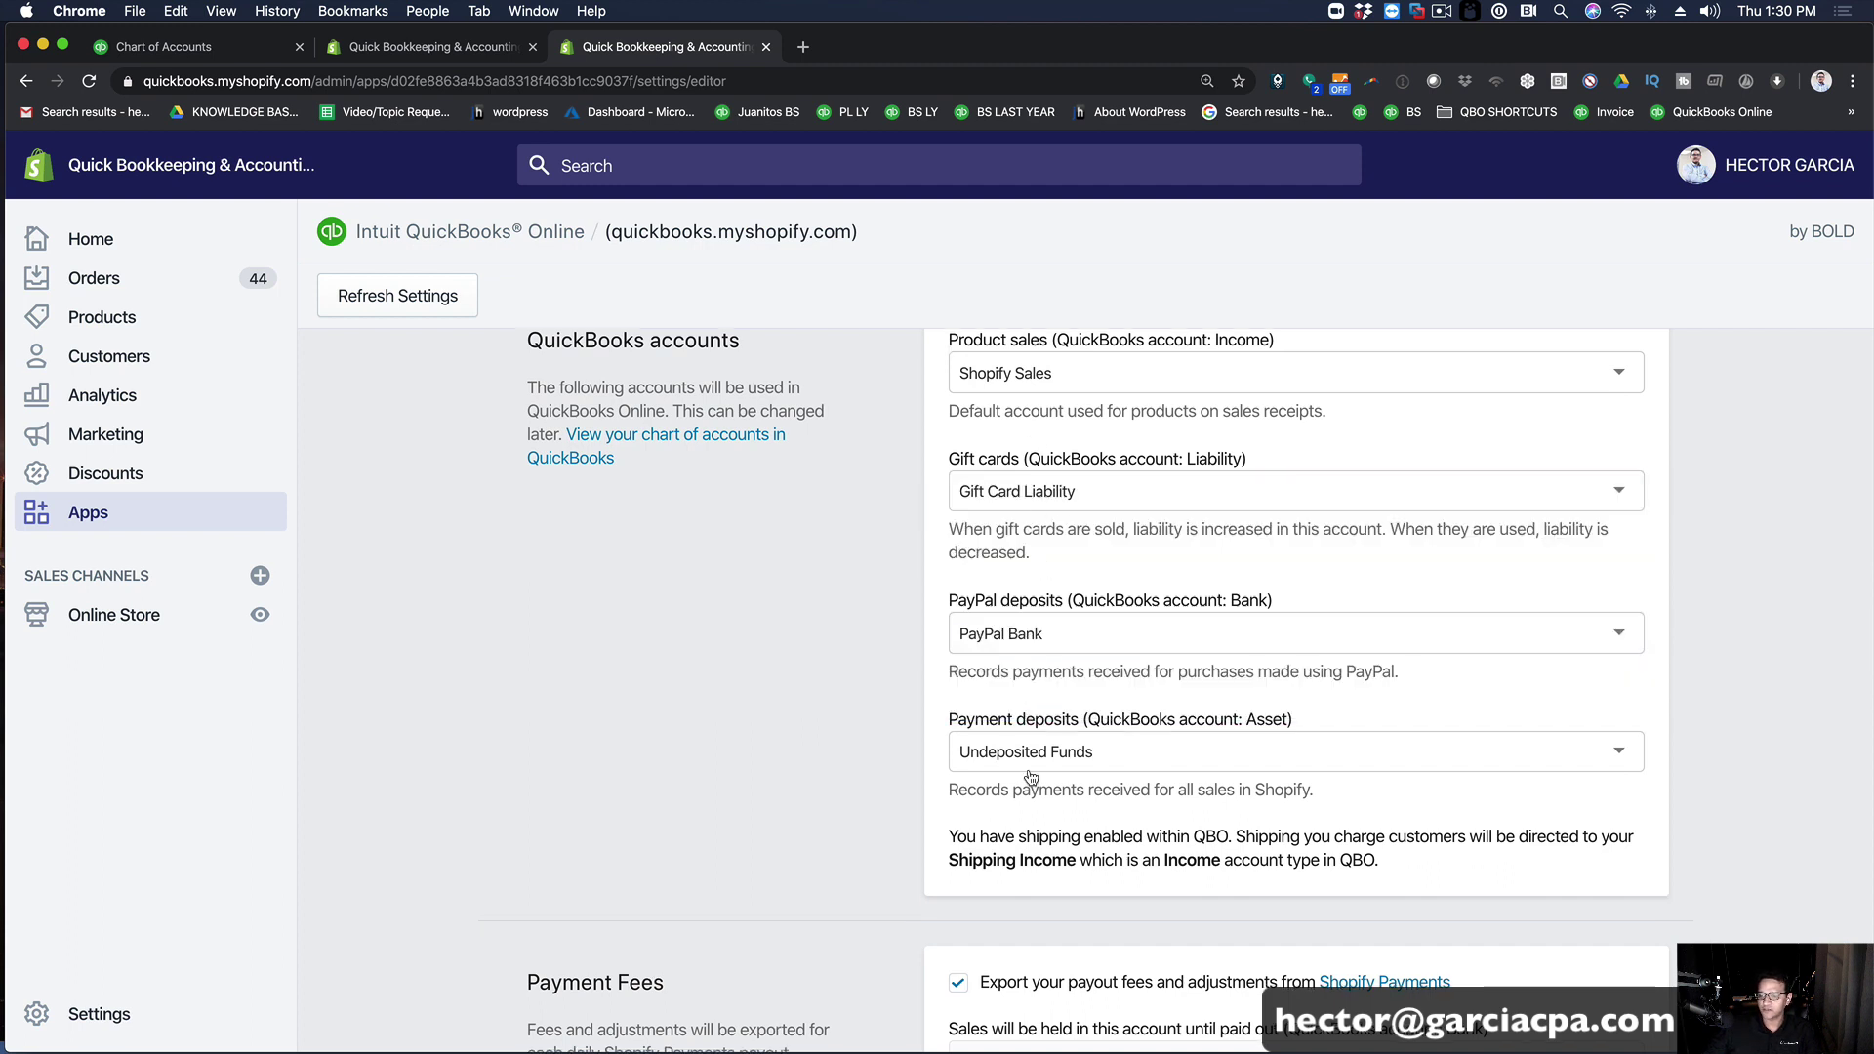
# Step: Select Undeposited Funds for payment deposits and recheck the gift card and PayPal account choices
pyautogui.click(1038, 753)
pyautogui.click(1038, 863)
pyautogui.scroll(1, 1025, 532)
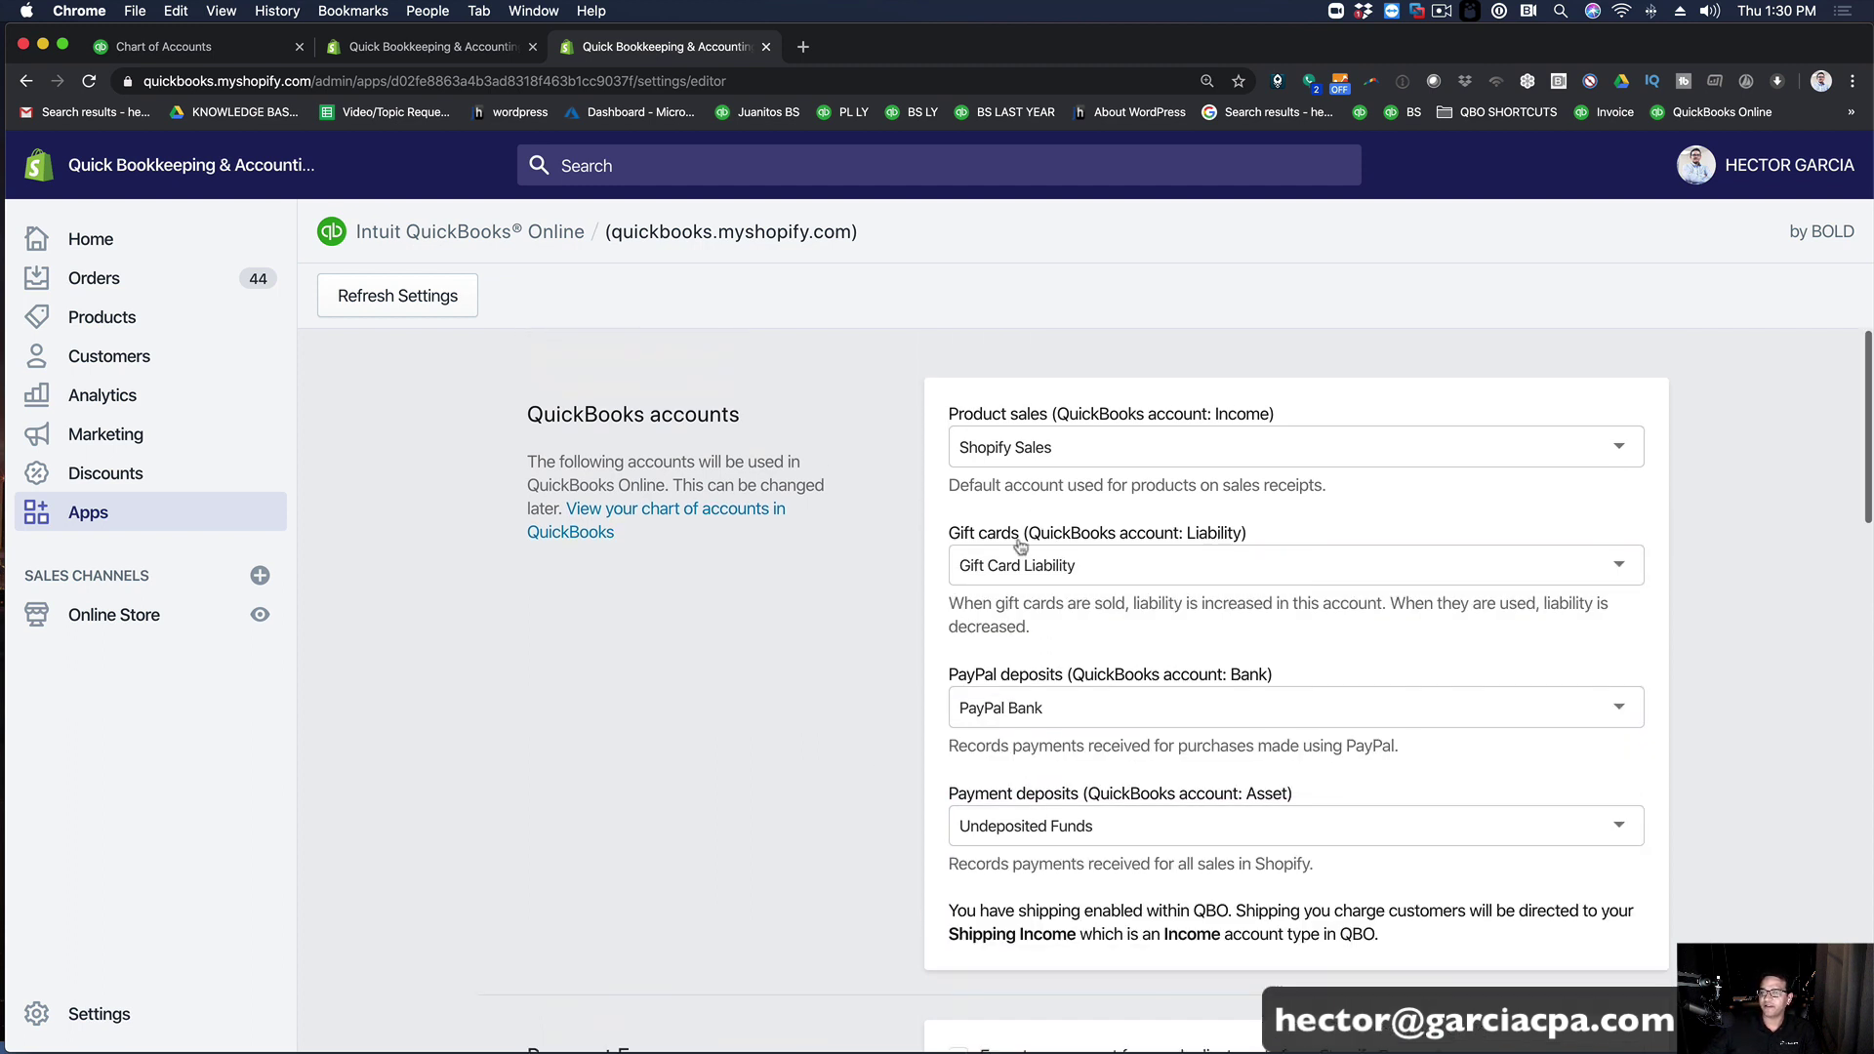
pyautogui.click(1038, 565)
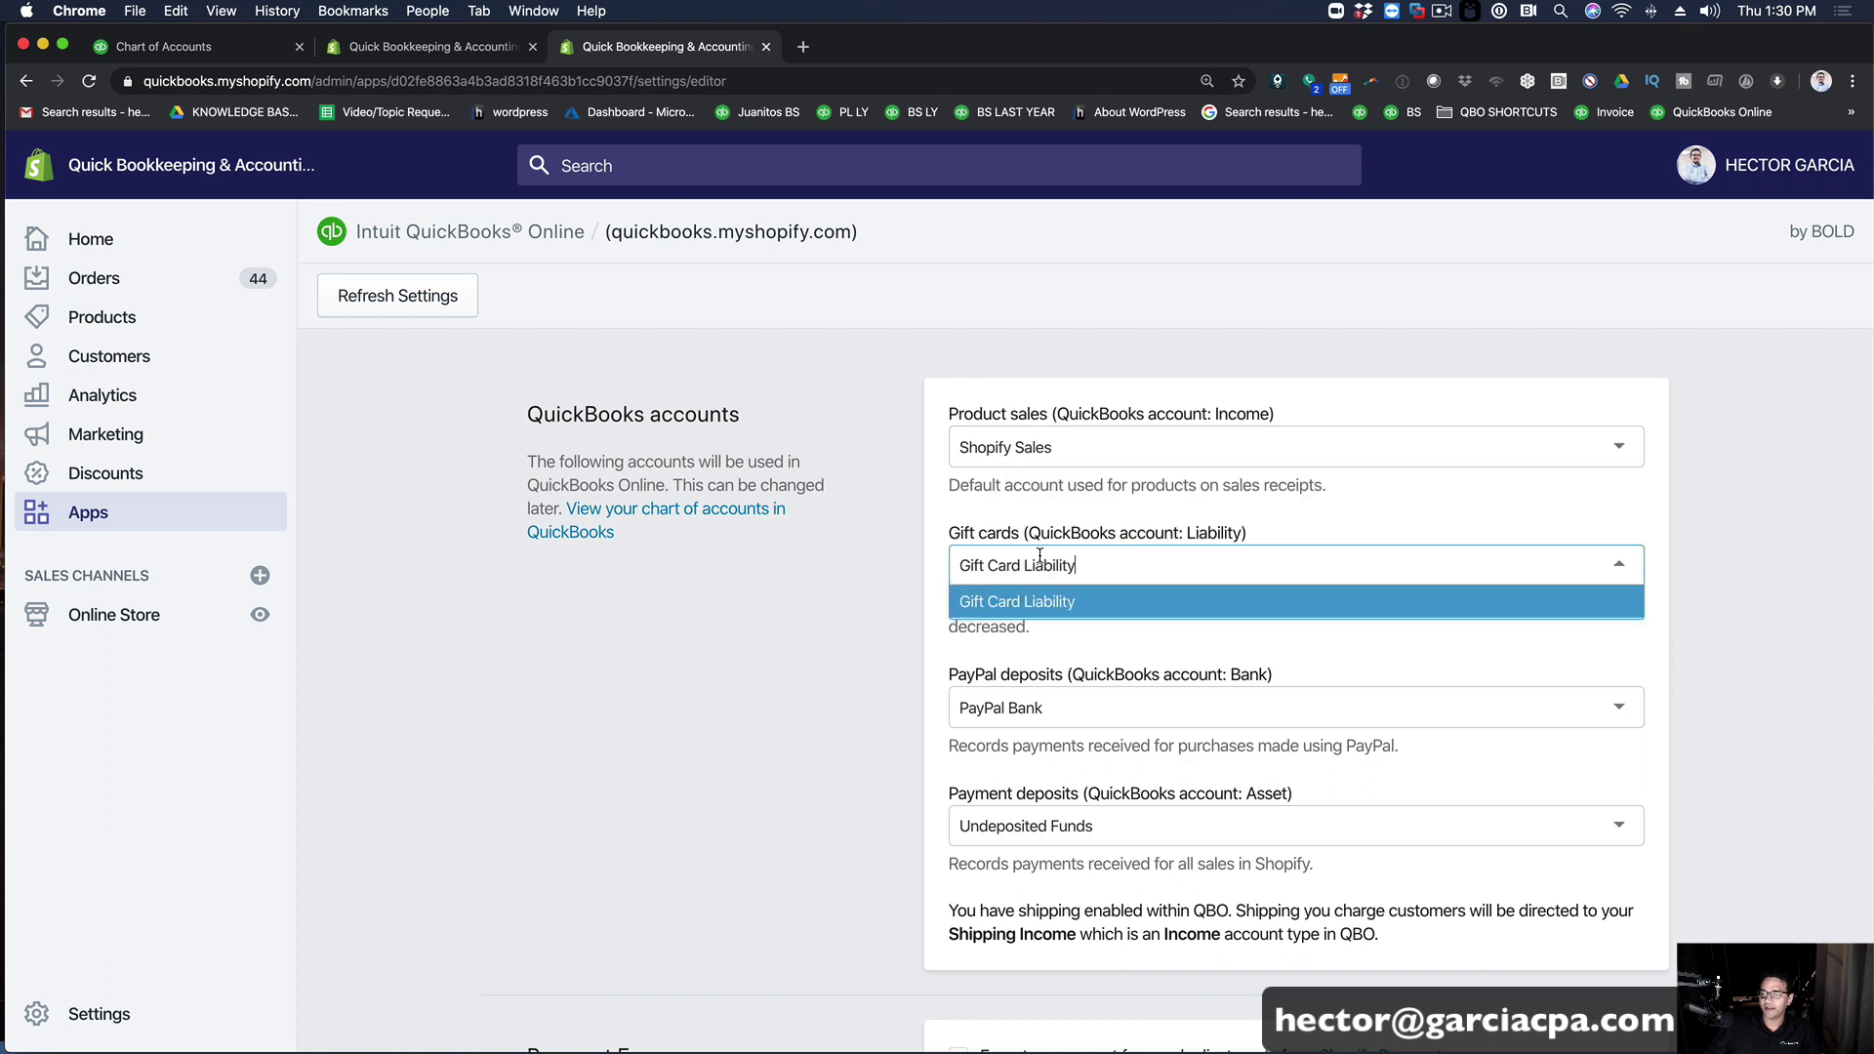
pyautogui.click(1040, 565)
pyautogui.scroll(-2, 1069, 587)
pyautogui.click(1069, 588)
pyautogui.click(1062, 596)
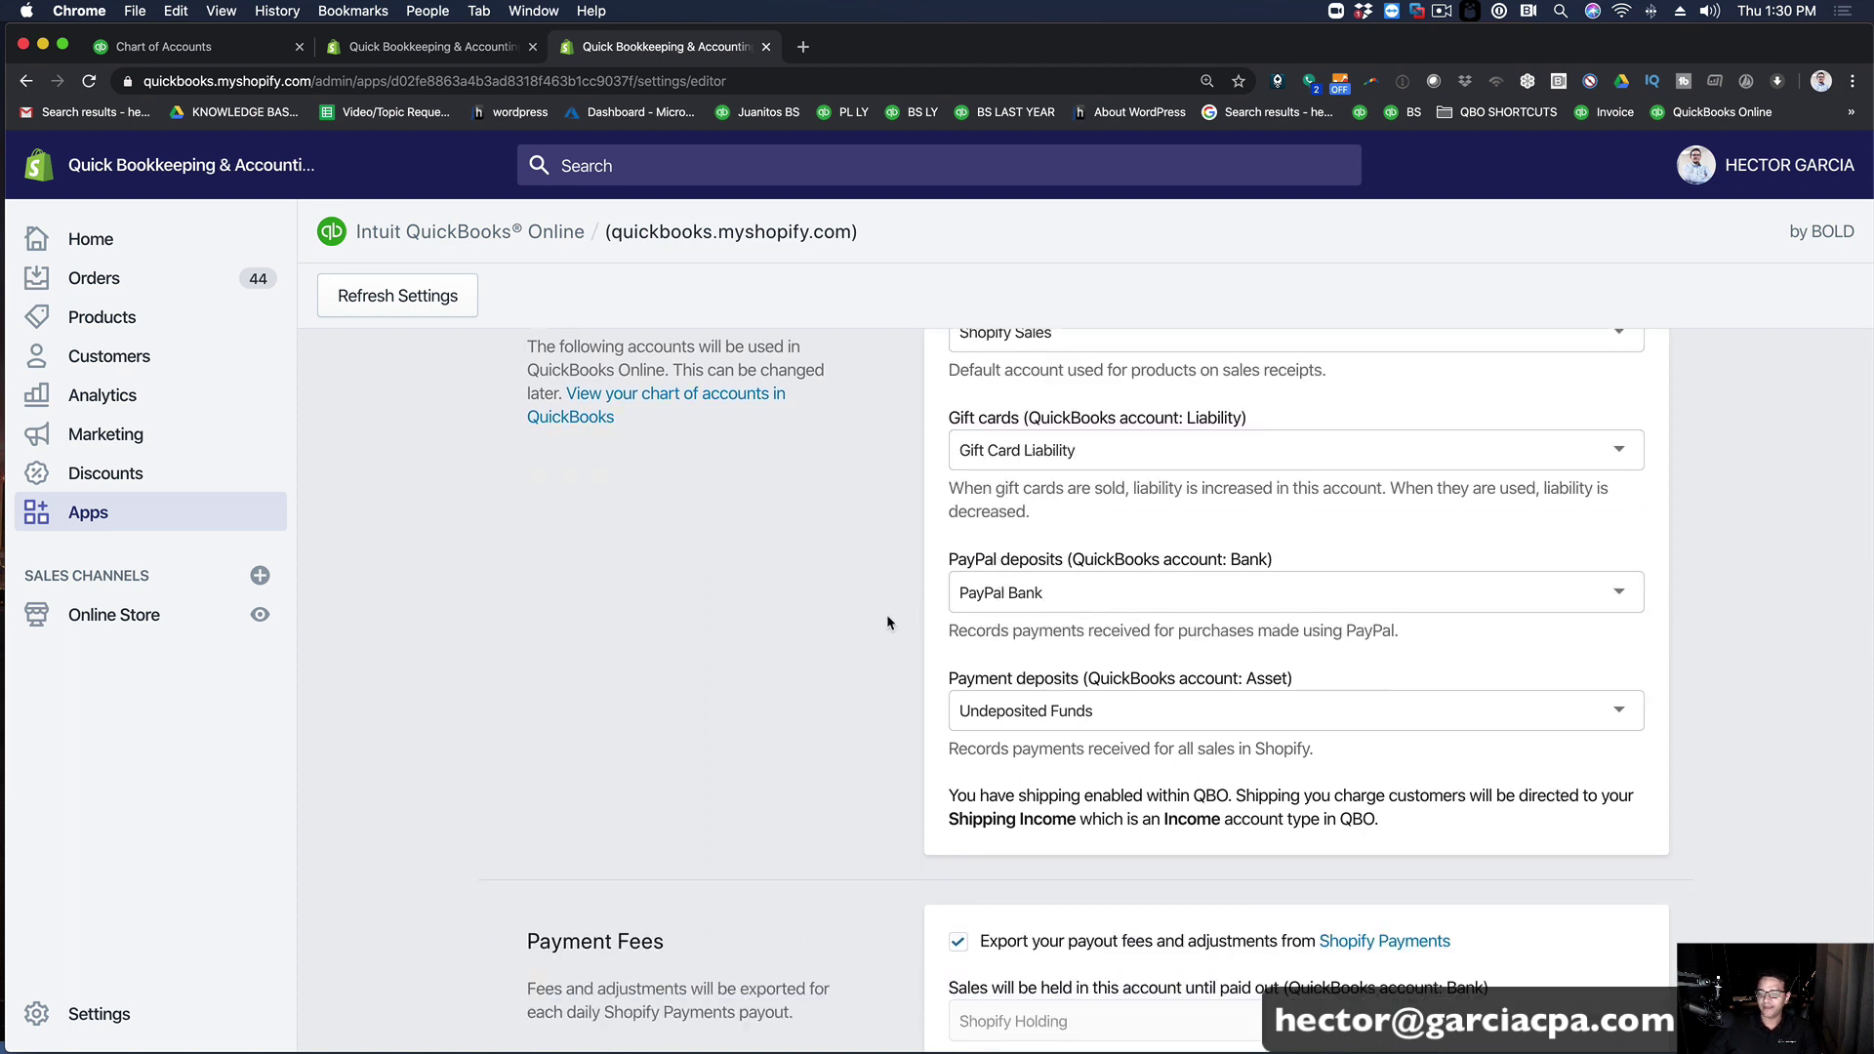
# Step: Examine the Payment Fees settings and the accounts offered for payout deposits and payout fees without choosing any
pyautogui.scroll(-1, 887, 612)
pyautogui.click(1055, 625)
pyautogui.scroll(-1, 1056, 630)
pyautogui.click(886, 592)
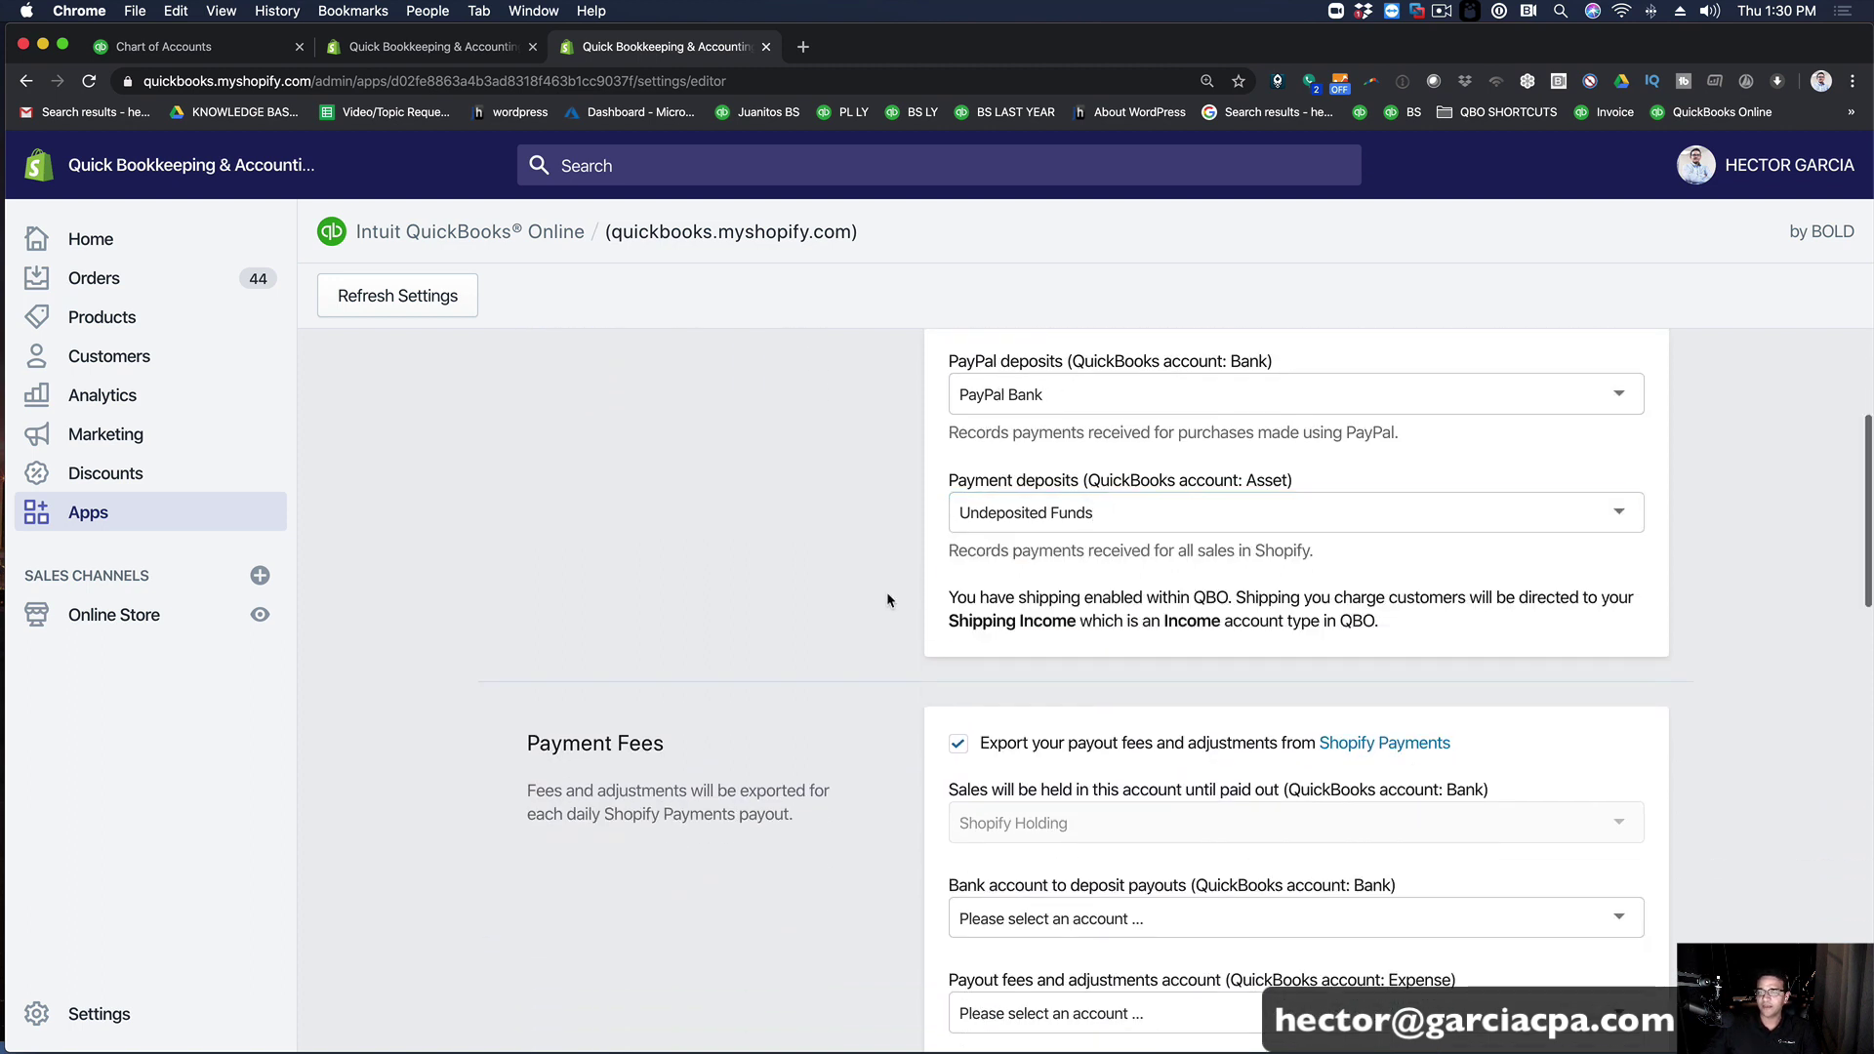
pyautogui.scroll(-3, 906, 572)
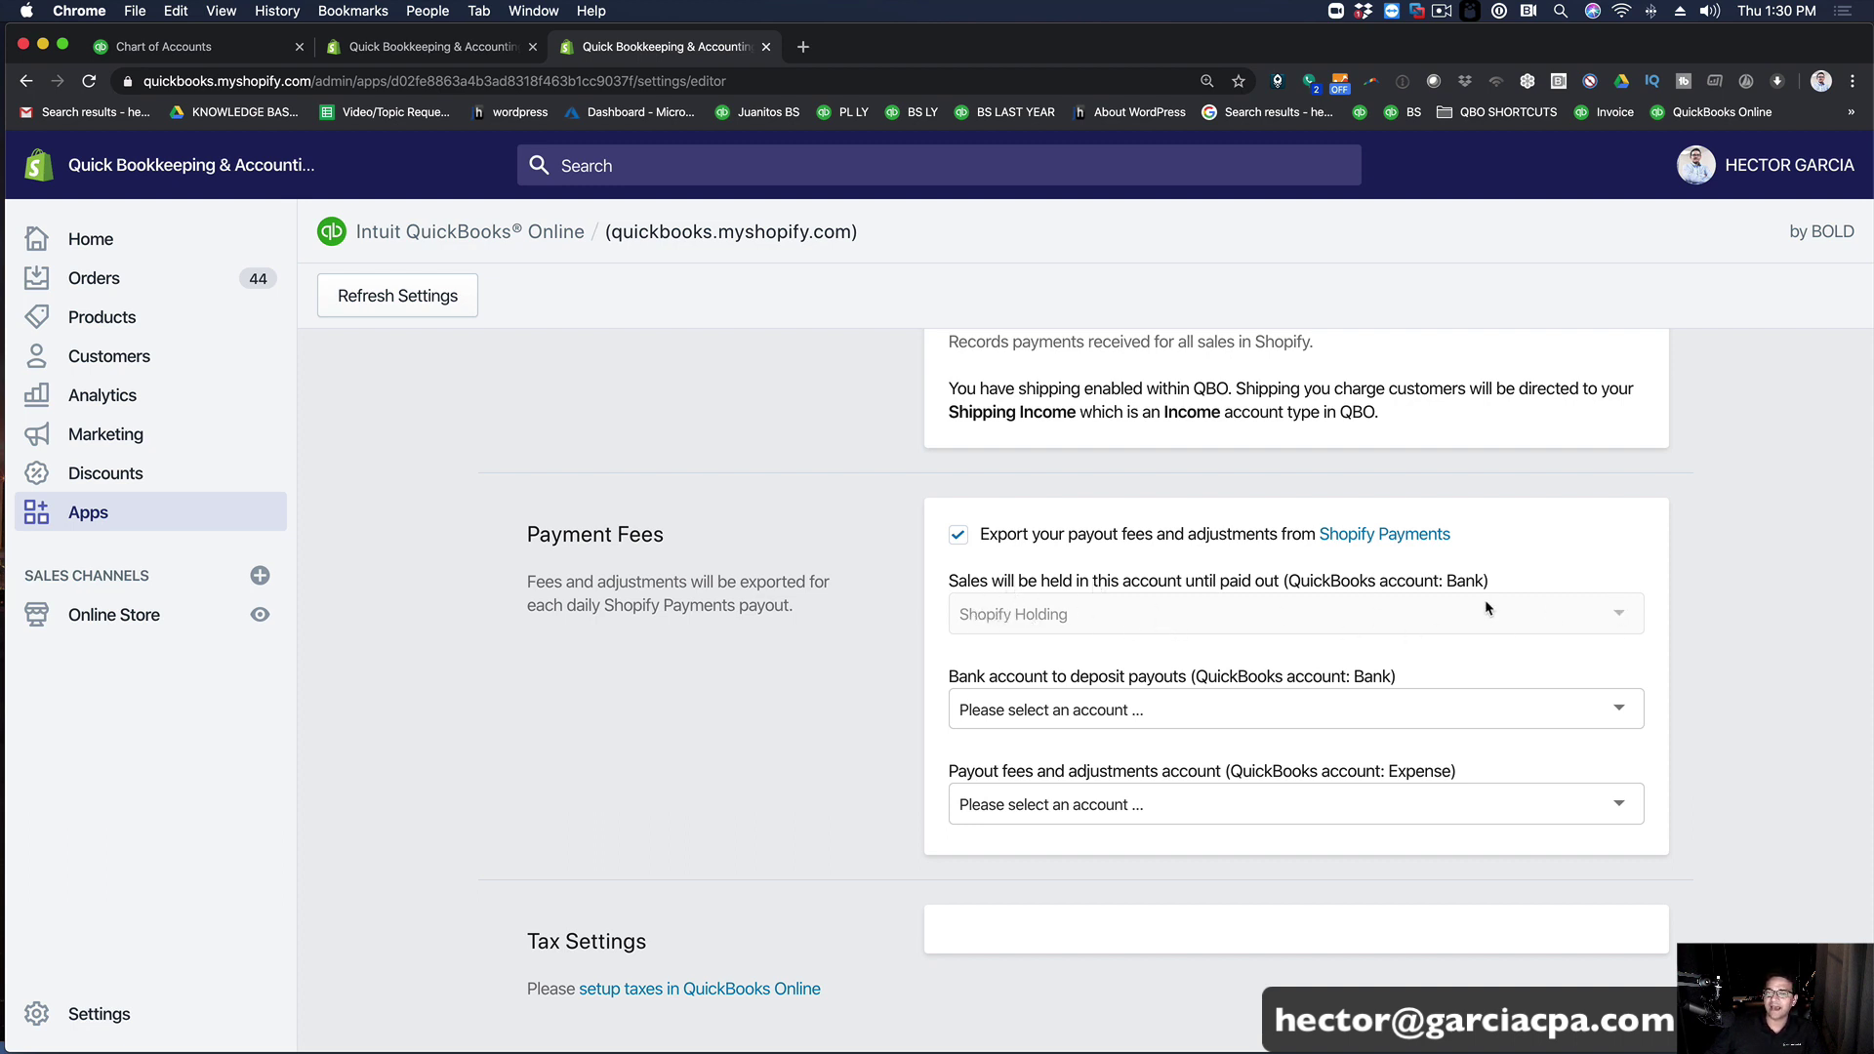
pyautogui.click(1074, 706)
pyautogui.click(992, 732)
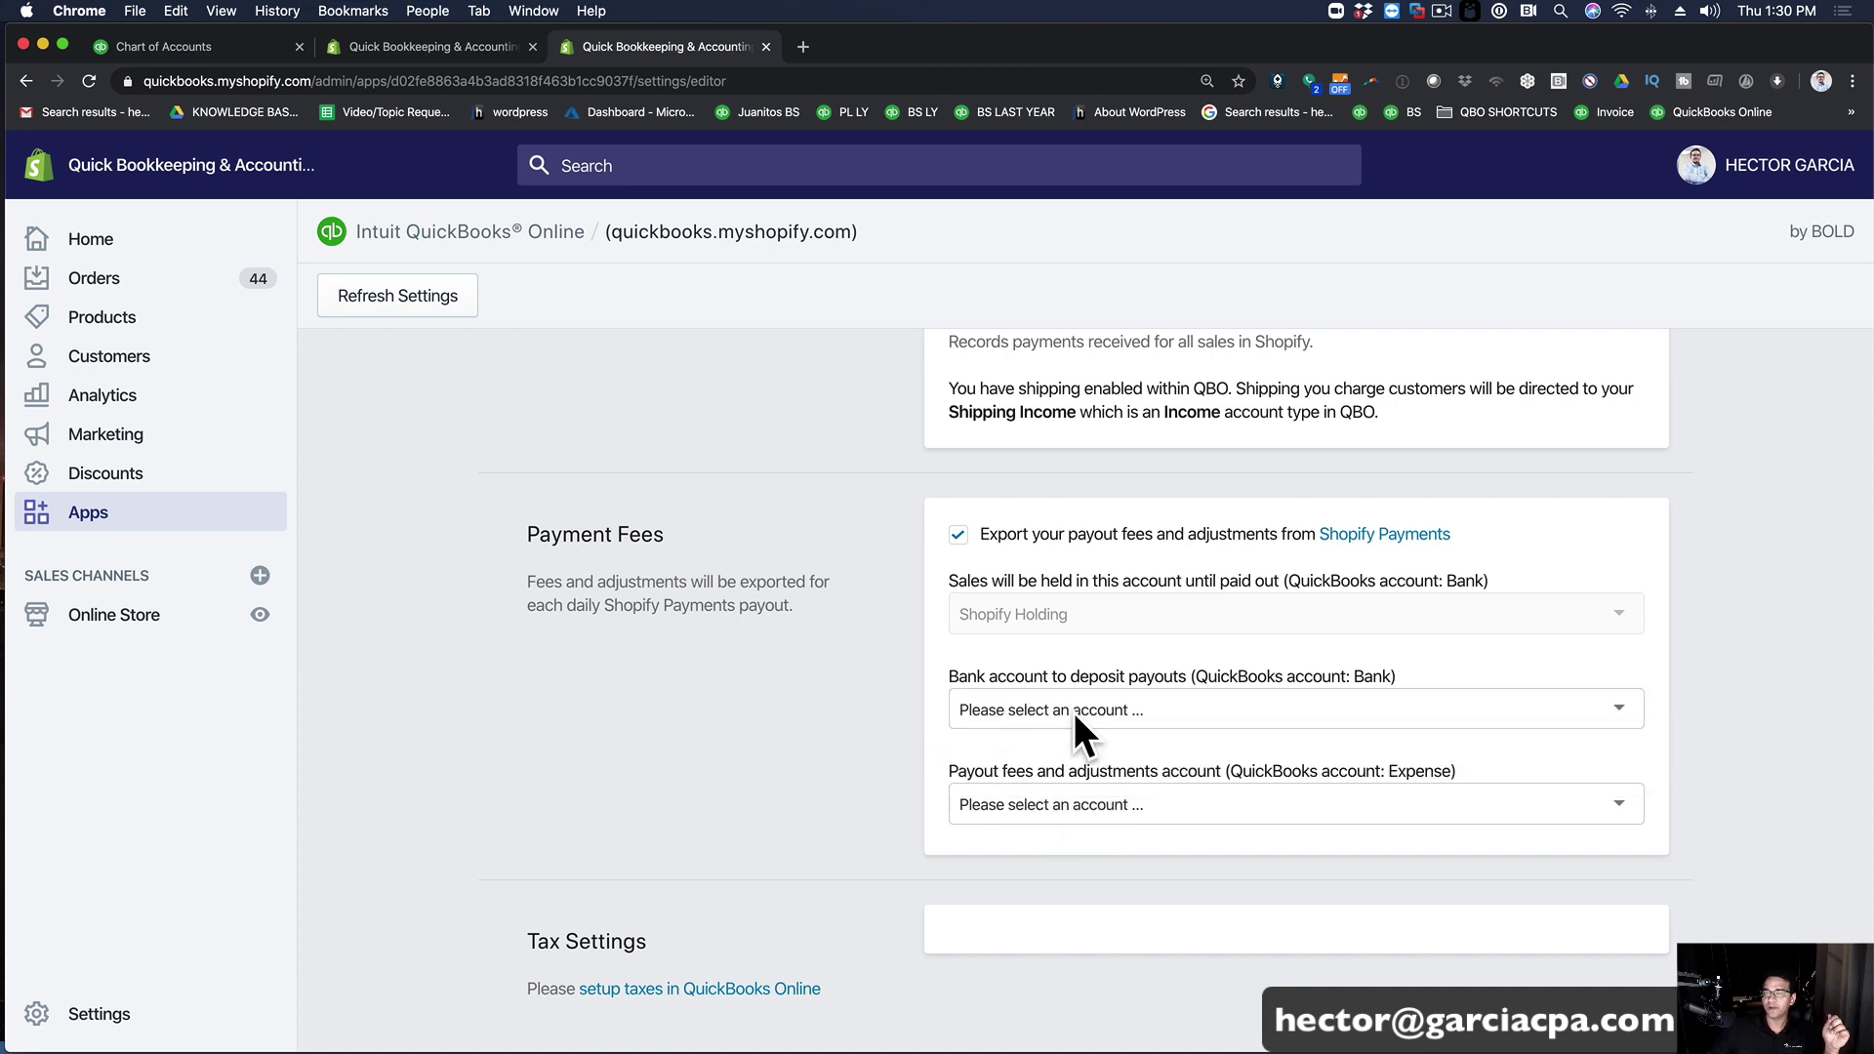
pyautogui.click(1071, 816)
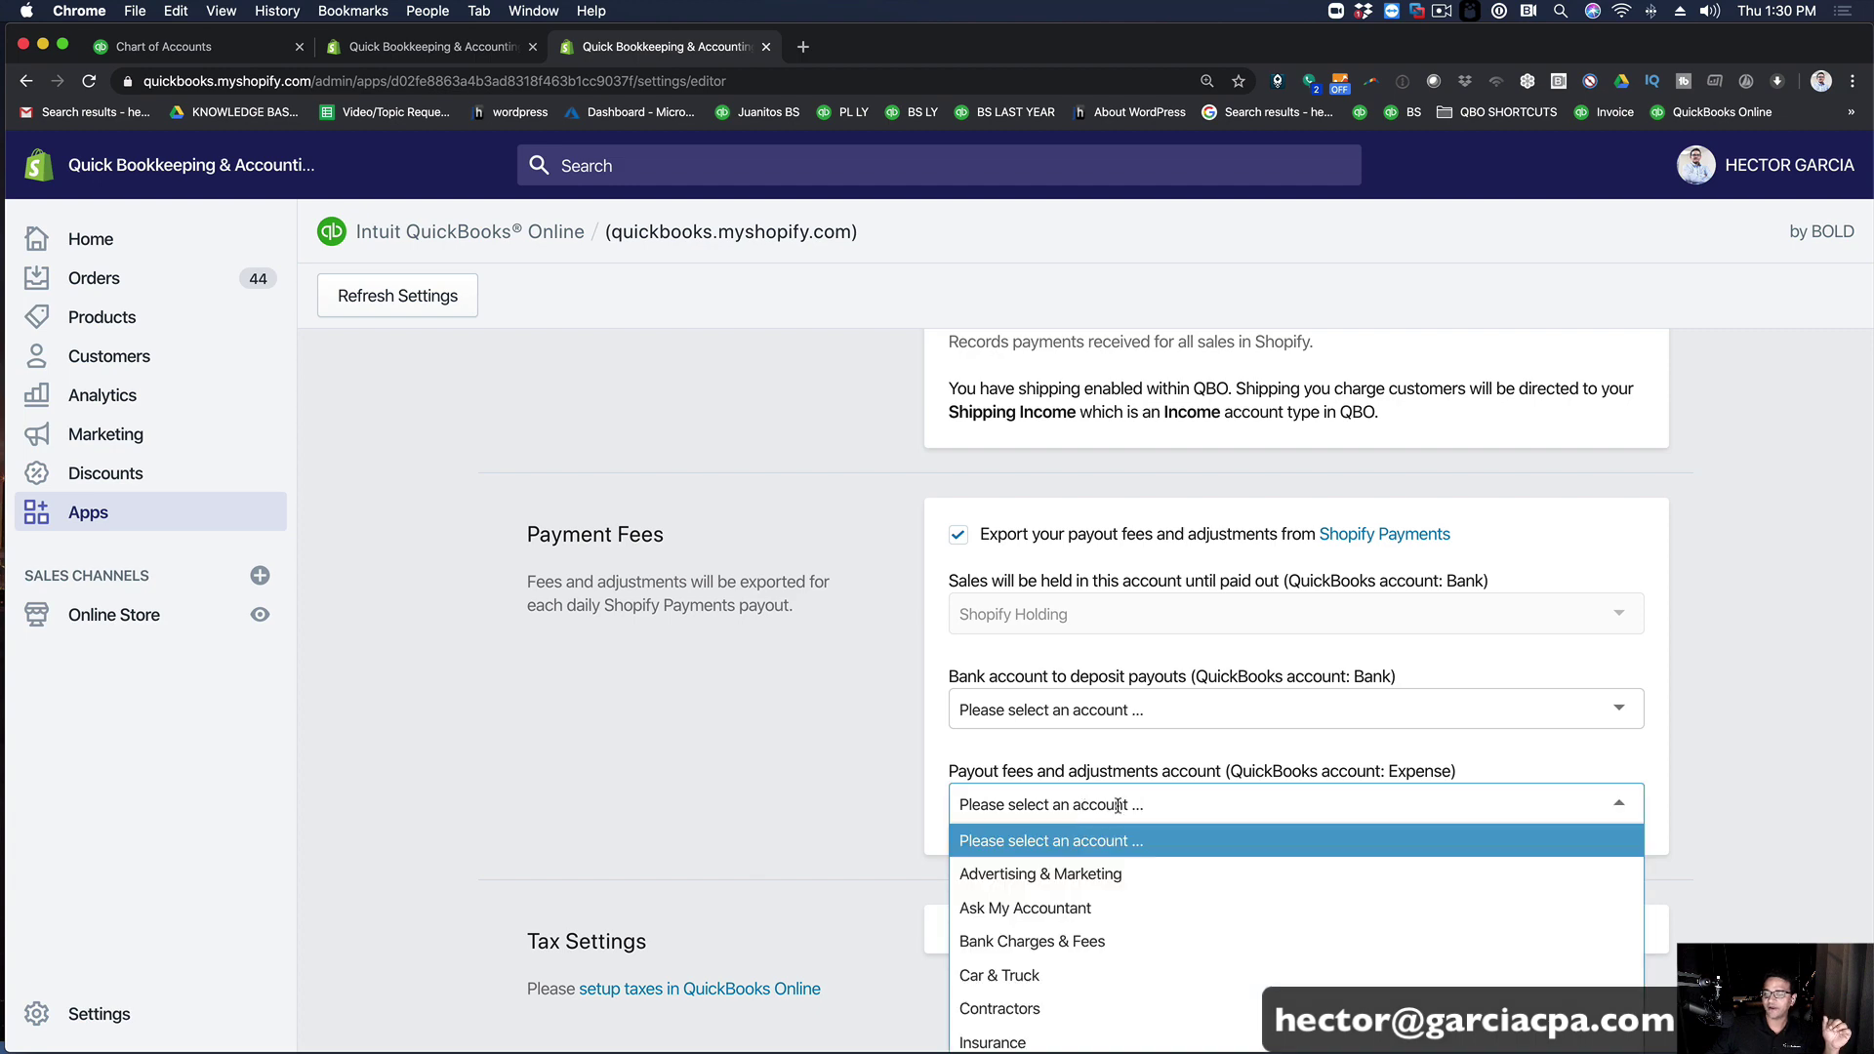
pyautogui.click(906, 802)
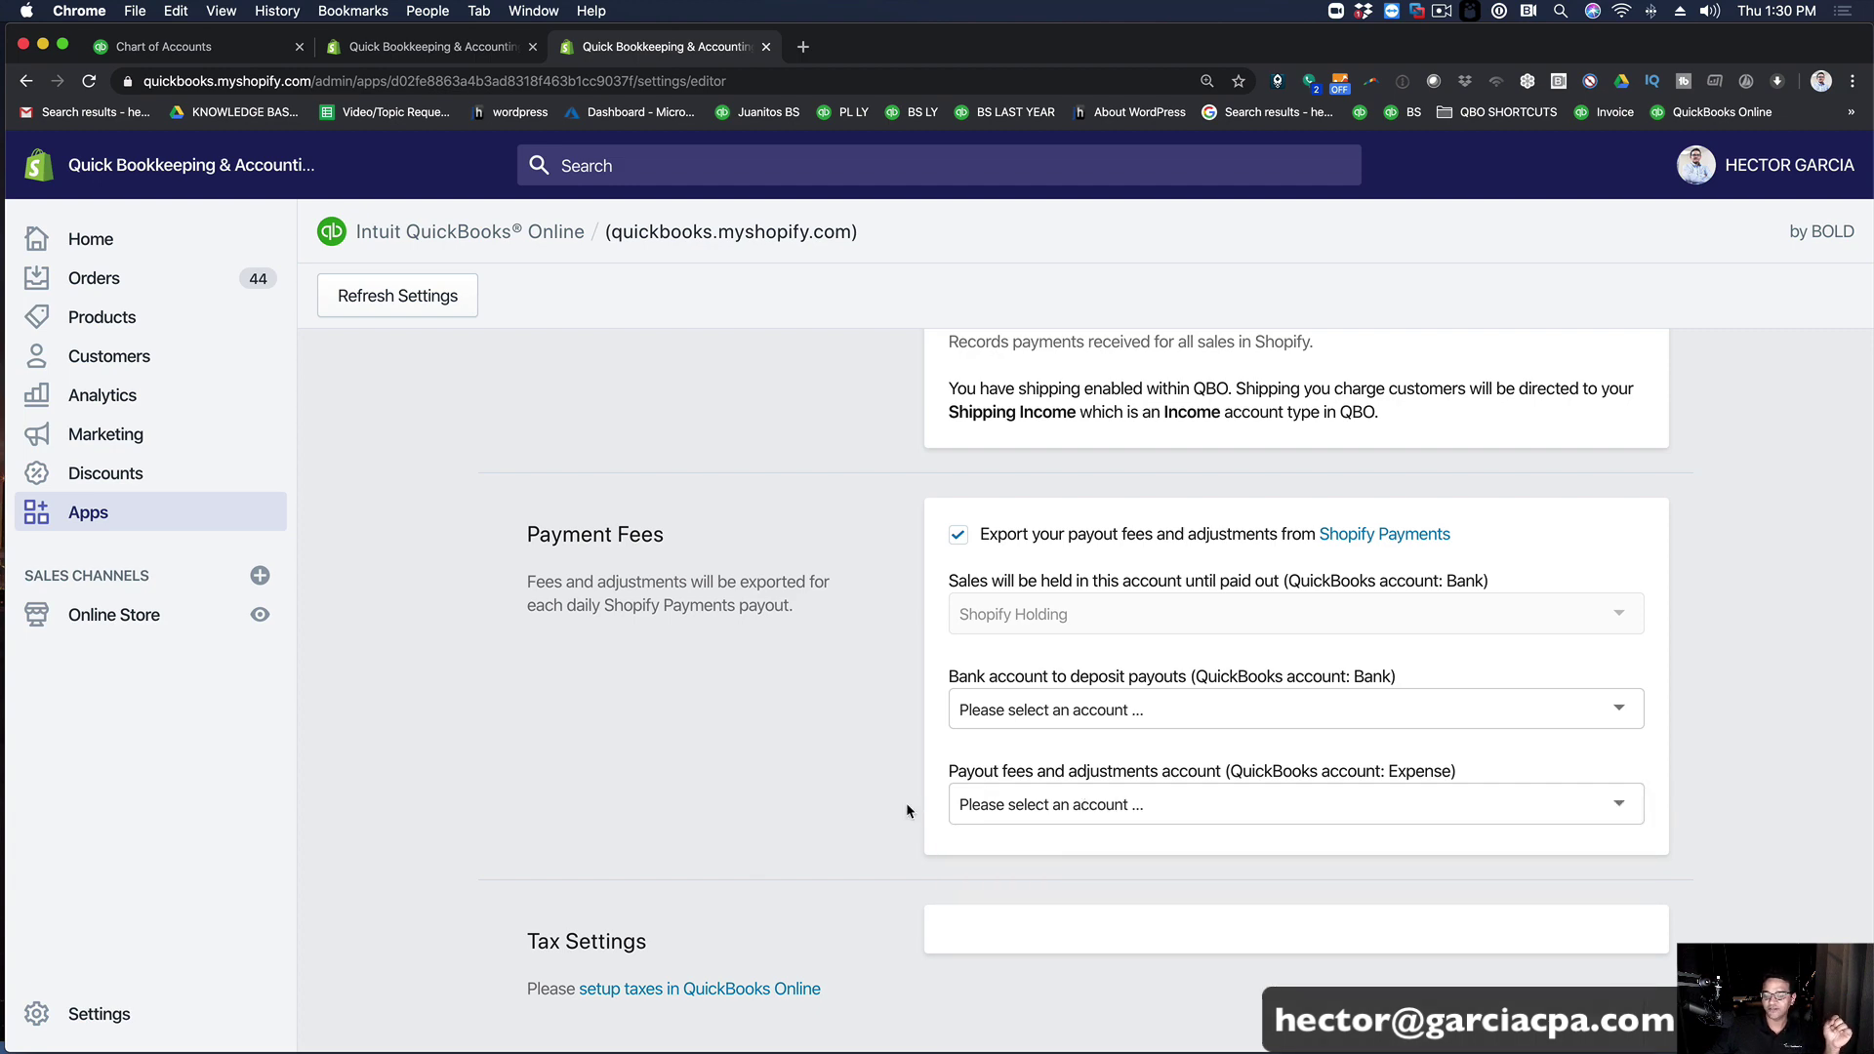
# Step: Switch to QuickBooks Online and create a Bank account named "Chase checking" with the detail type Cash on hand
pyautogui.click(156, 47)
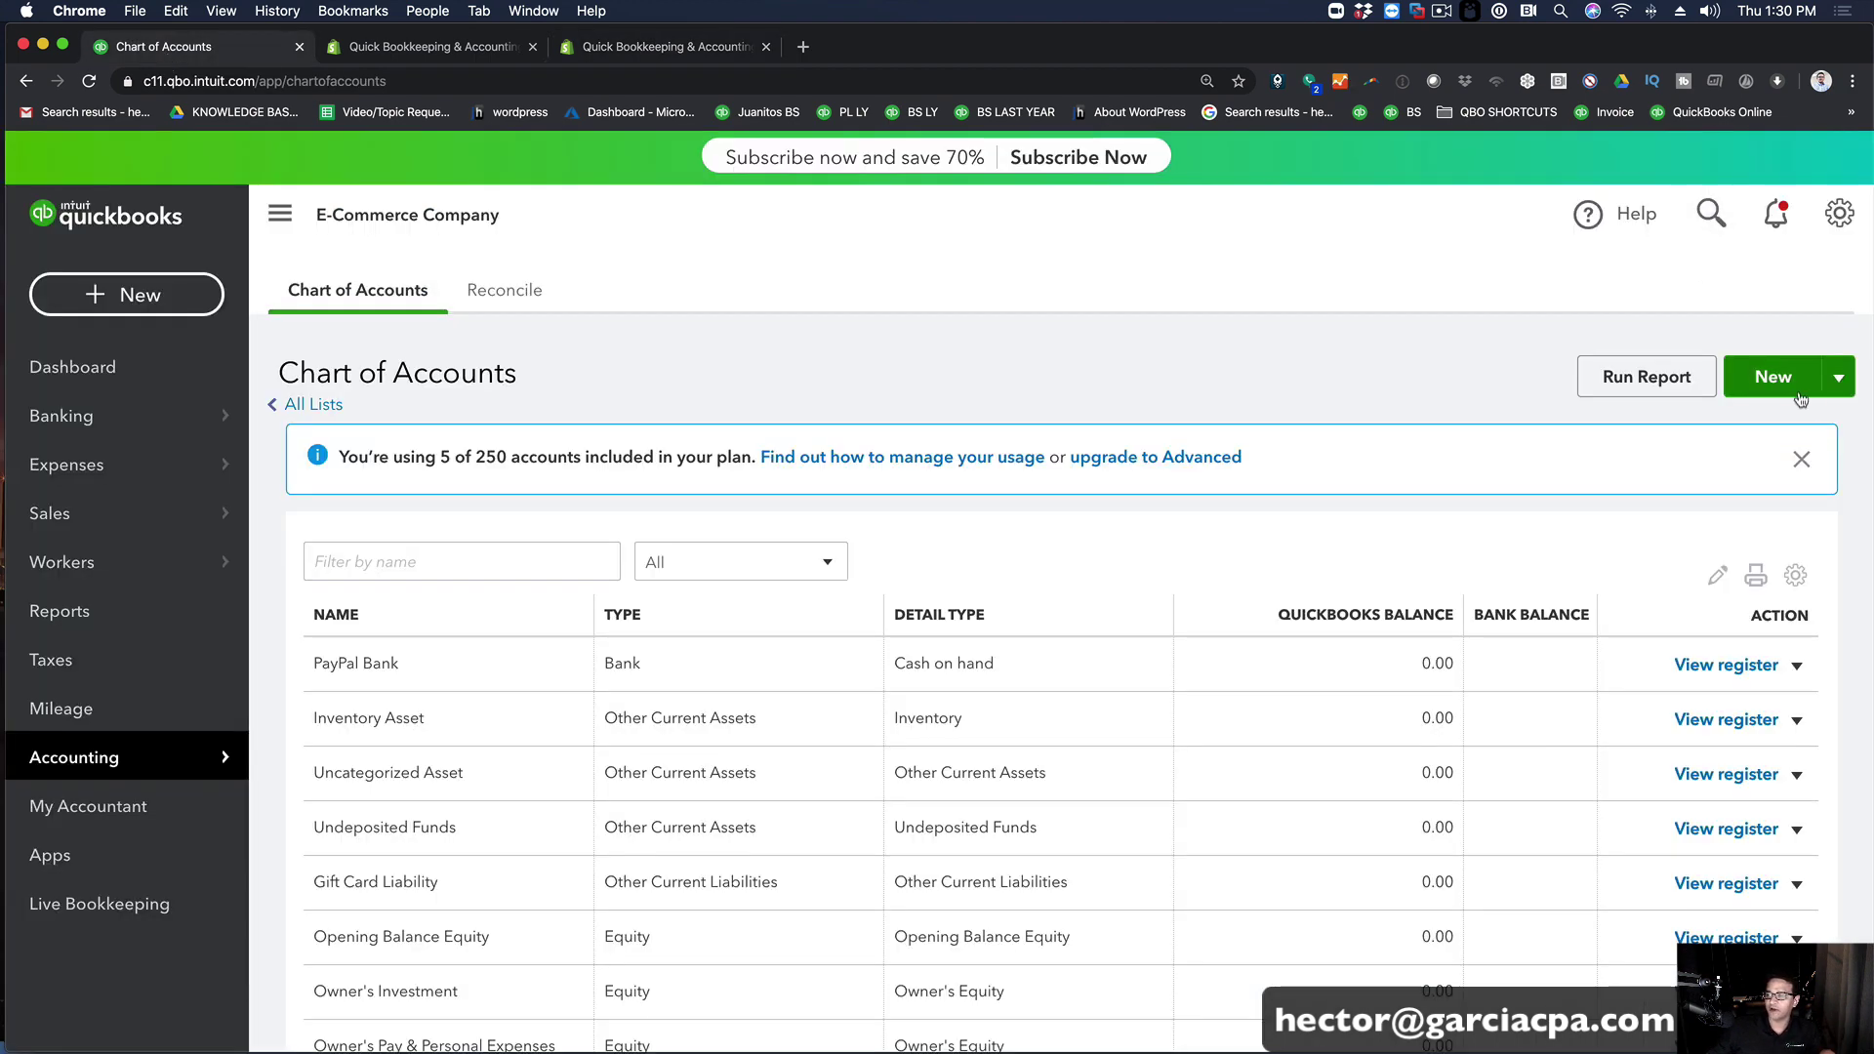
pyautogui.click(1772, 379)
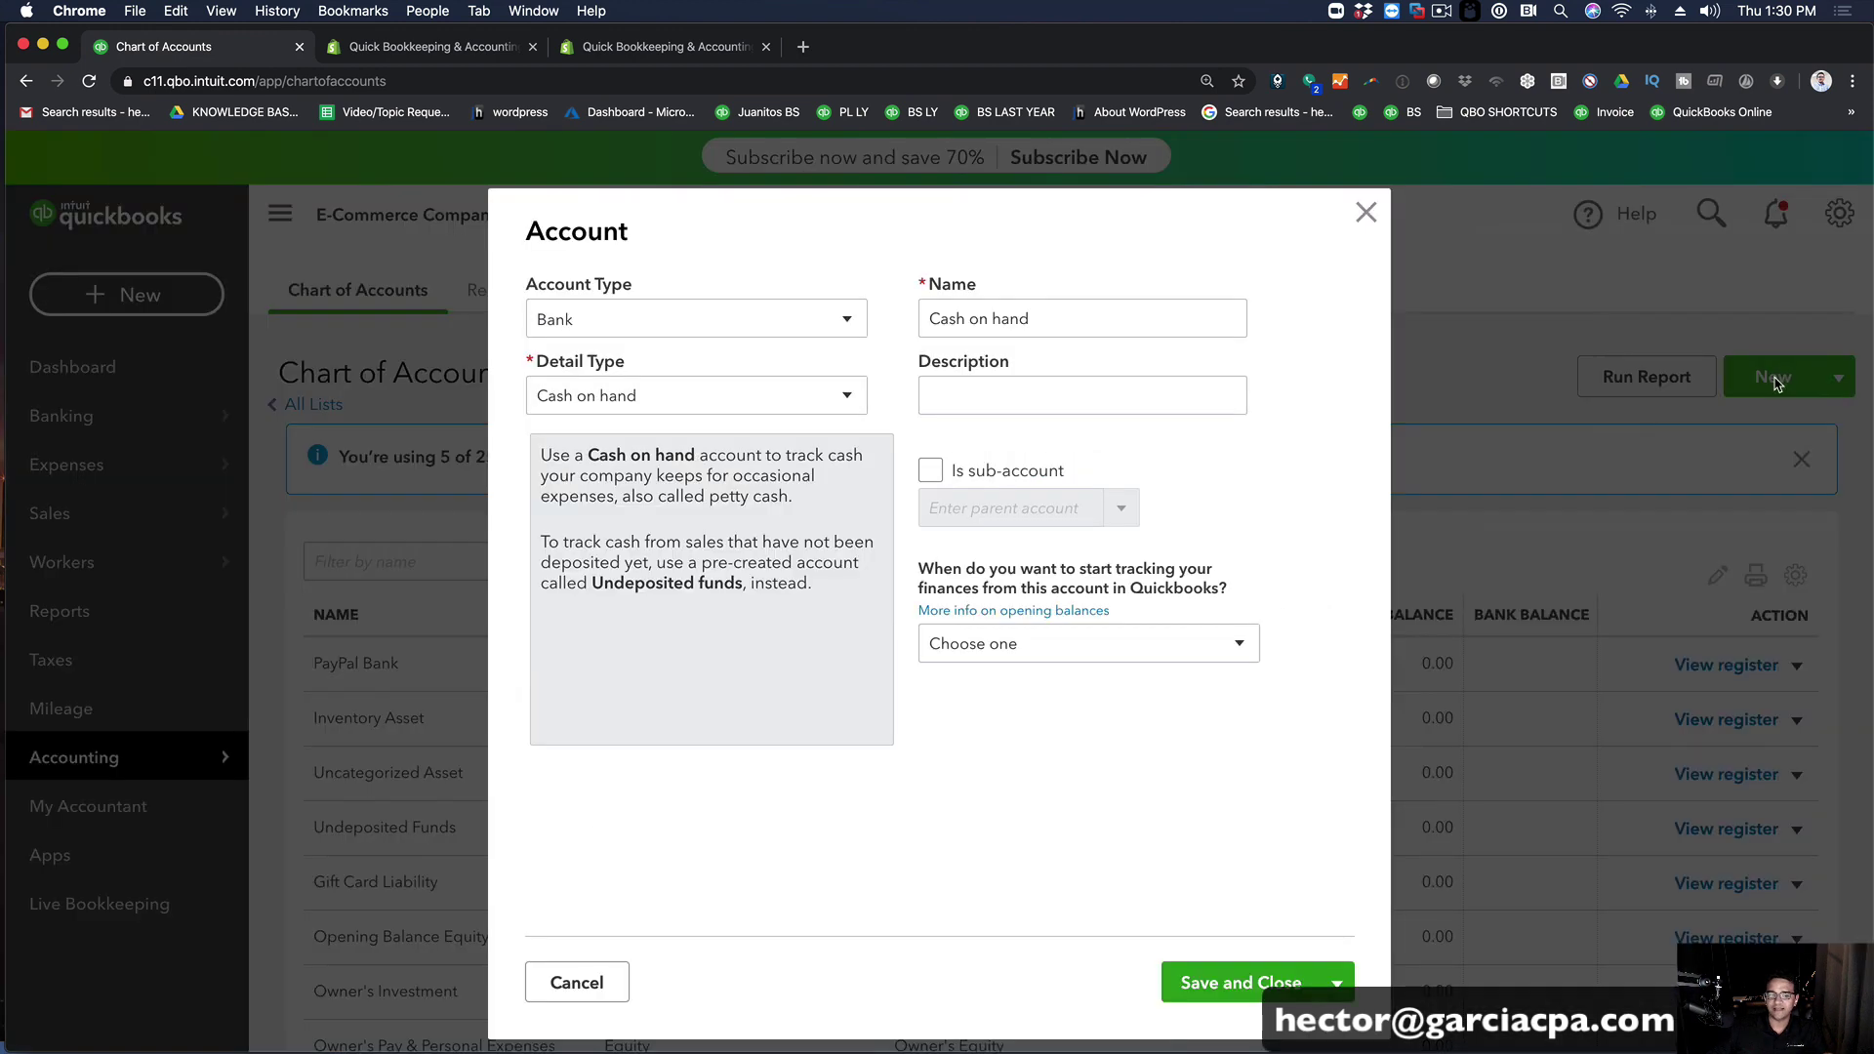
pyautogui.click(625, 322)
pyautogui.click(788, 293)
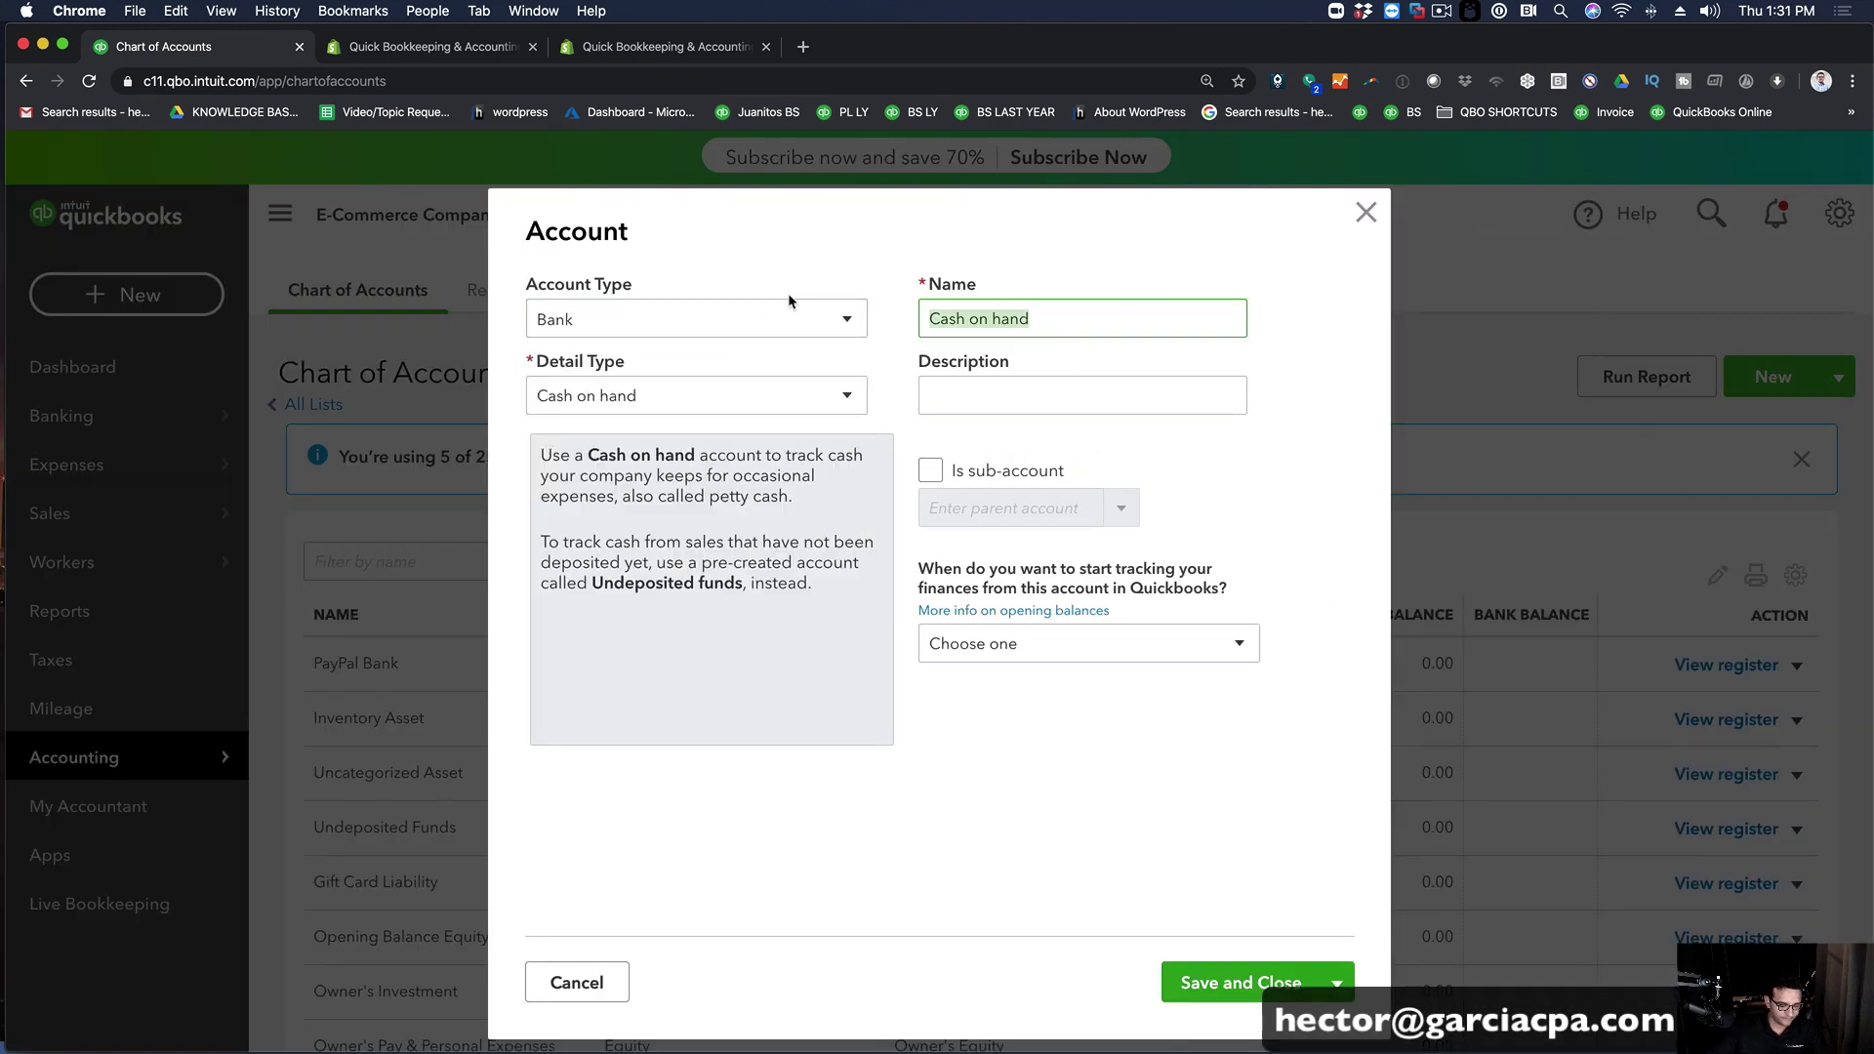
pyautogui.write('Chase checking')
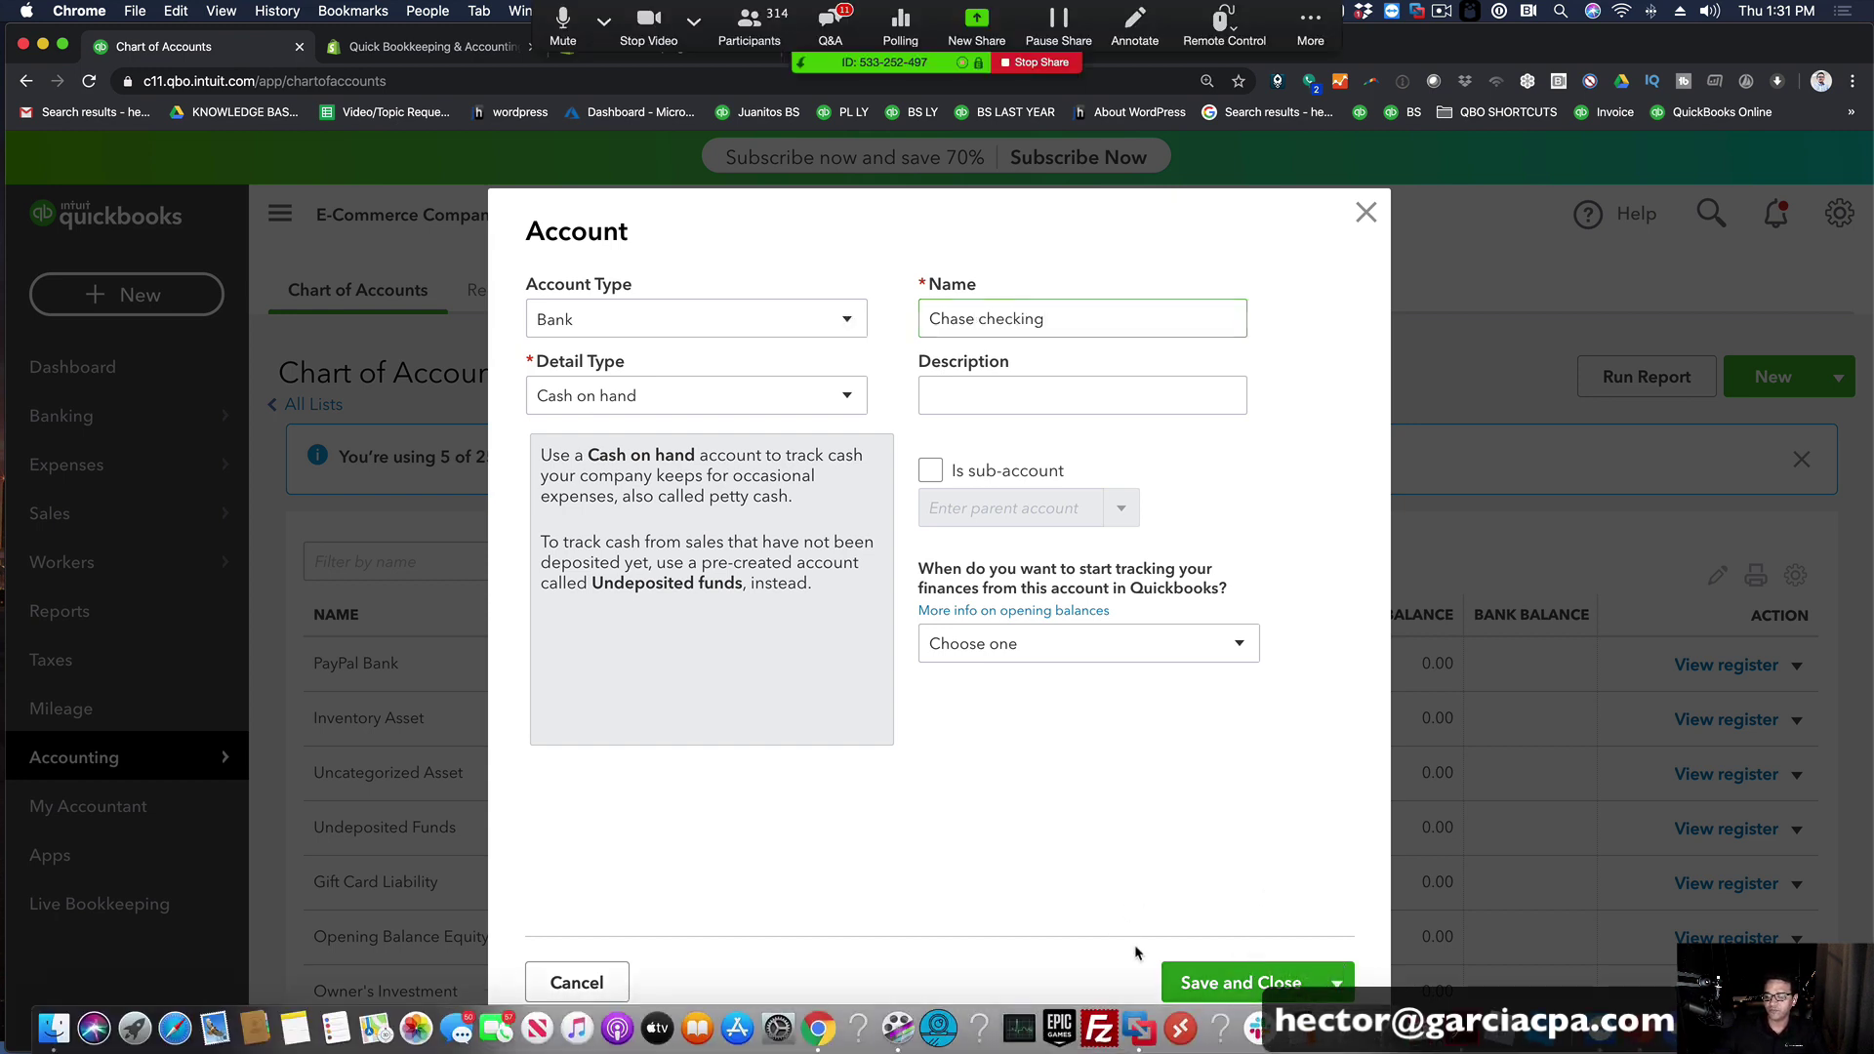
pyautogui.click(1225, 982)
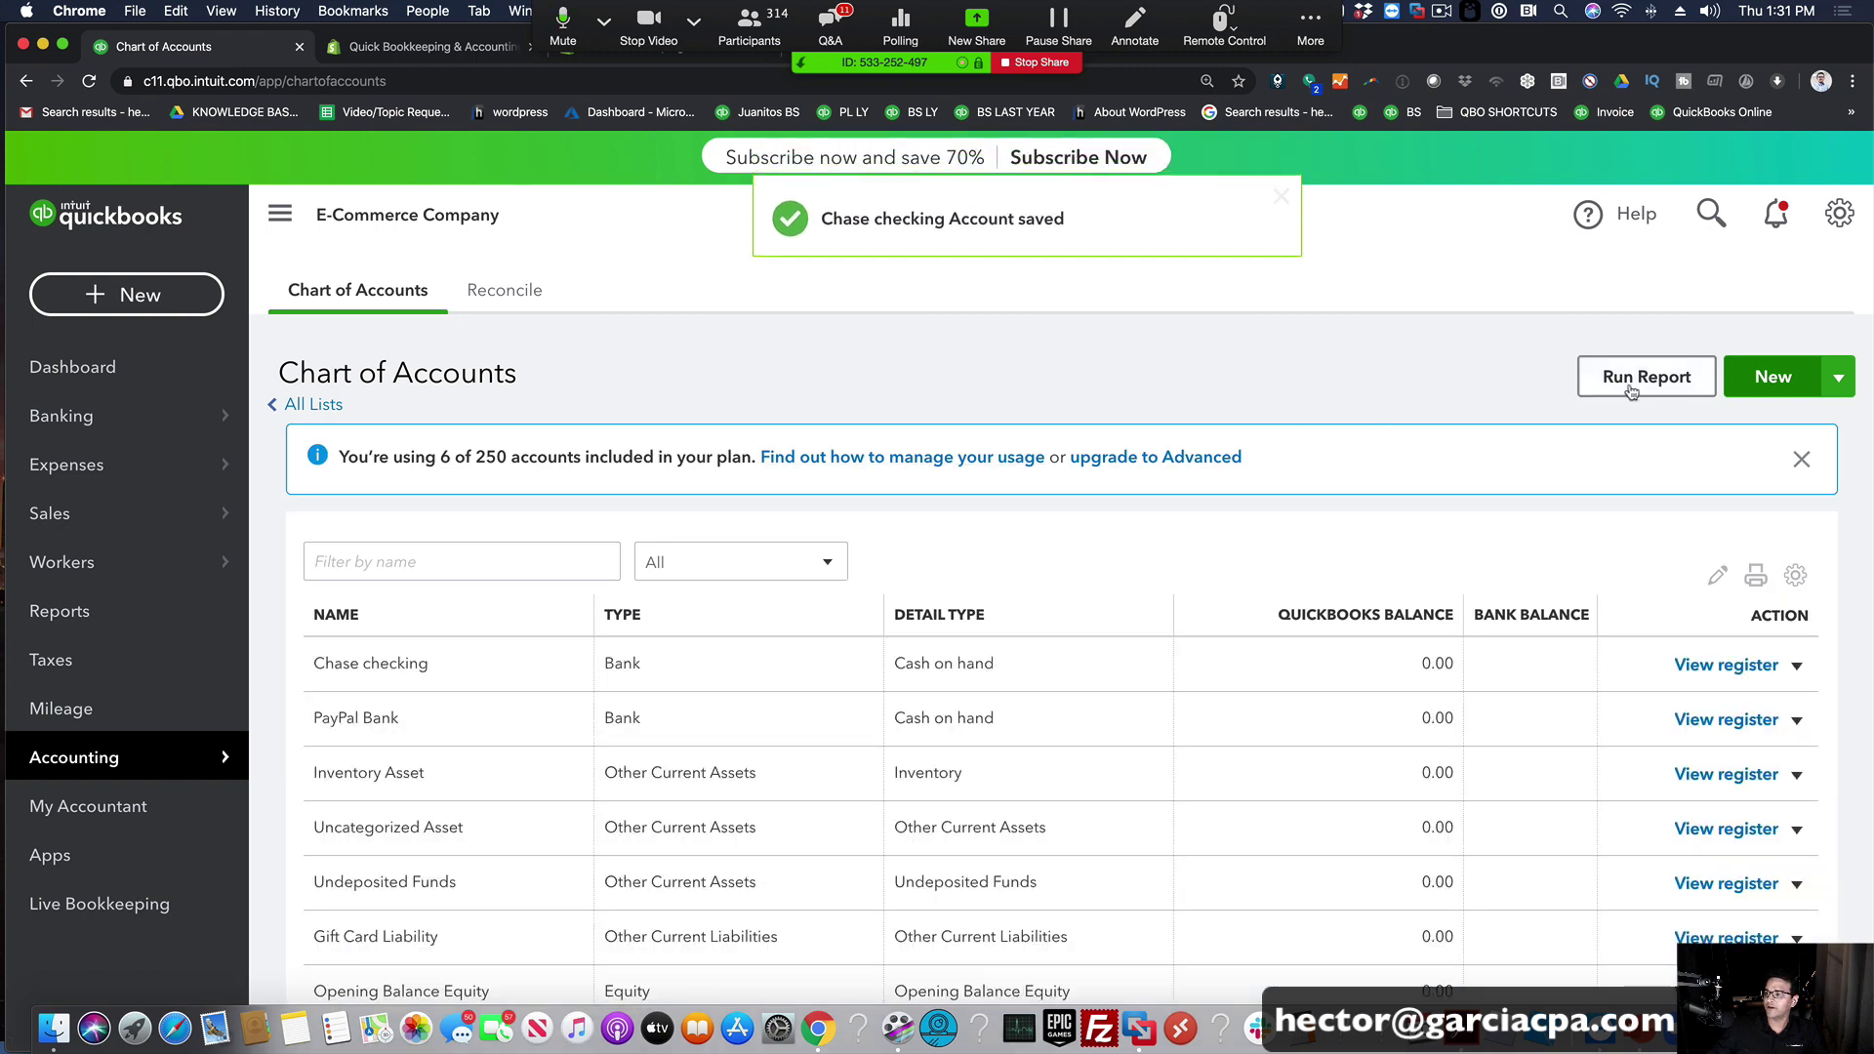
# Step: Create a Cost of Goods Sold account named "Shopify/Merchant Fees" with the detail type Other Costs of Services - COS
pyautogui.click(1733, 379)
pyautogui.click(615, 327)
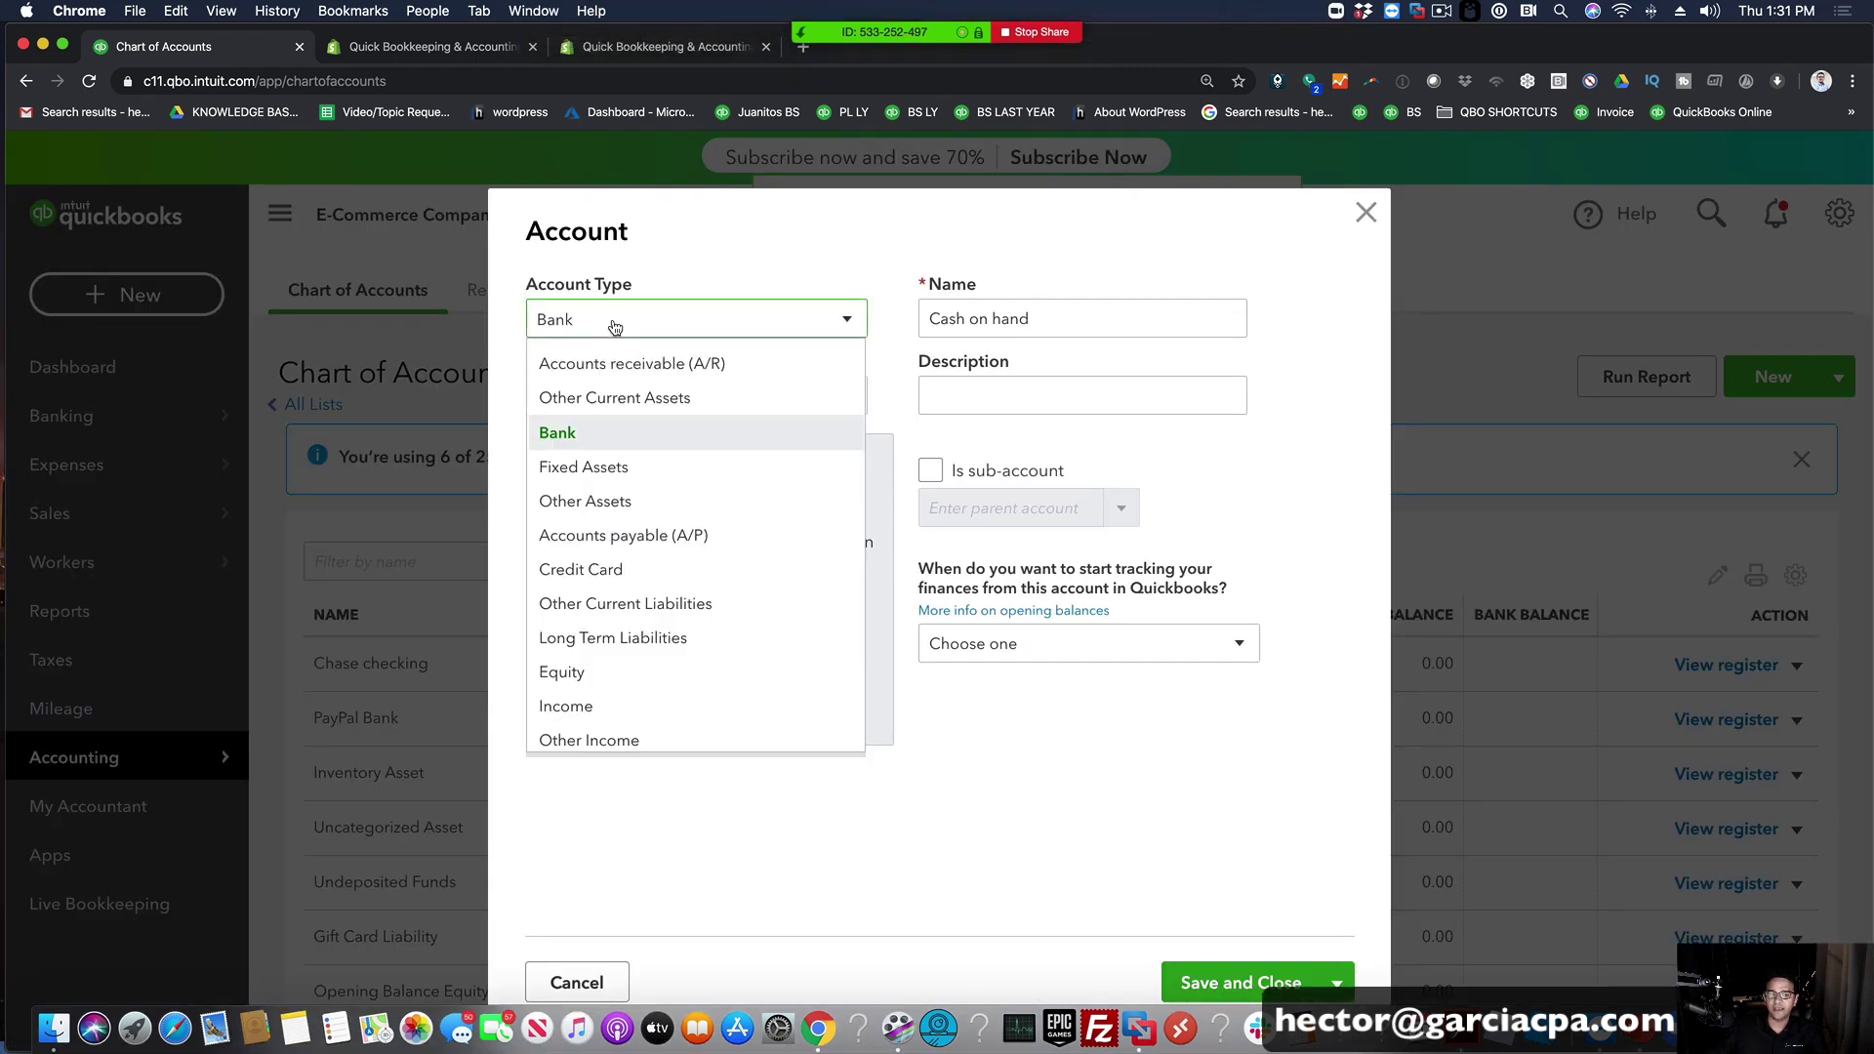
pyautogui.scroll(-2, 627, 619)
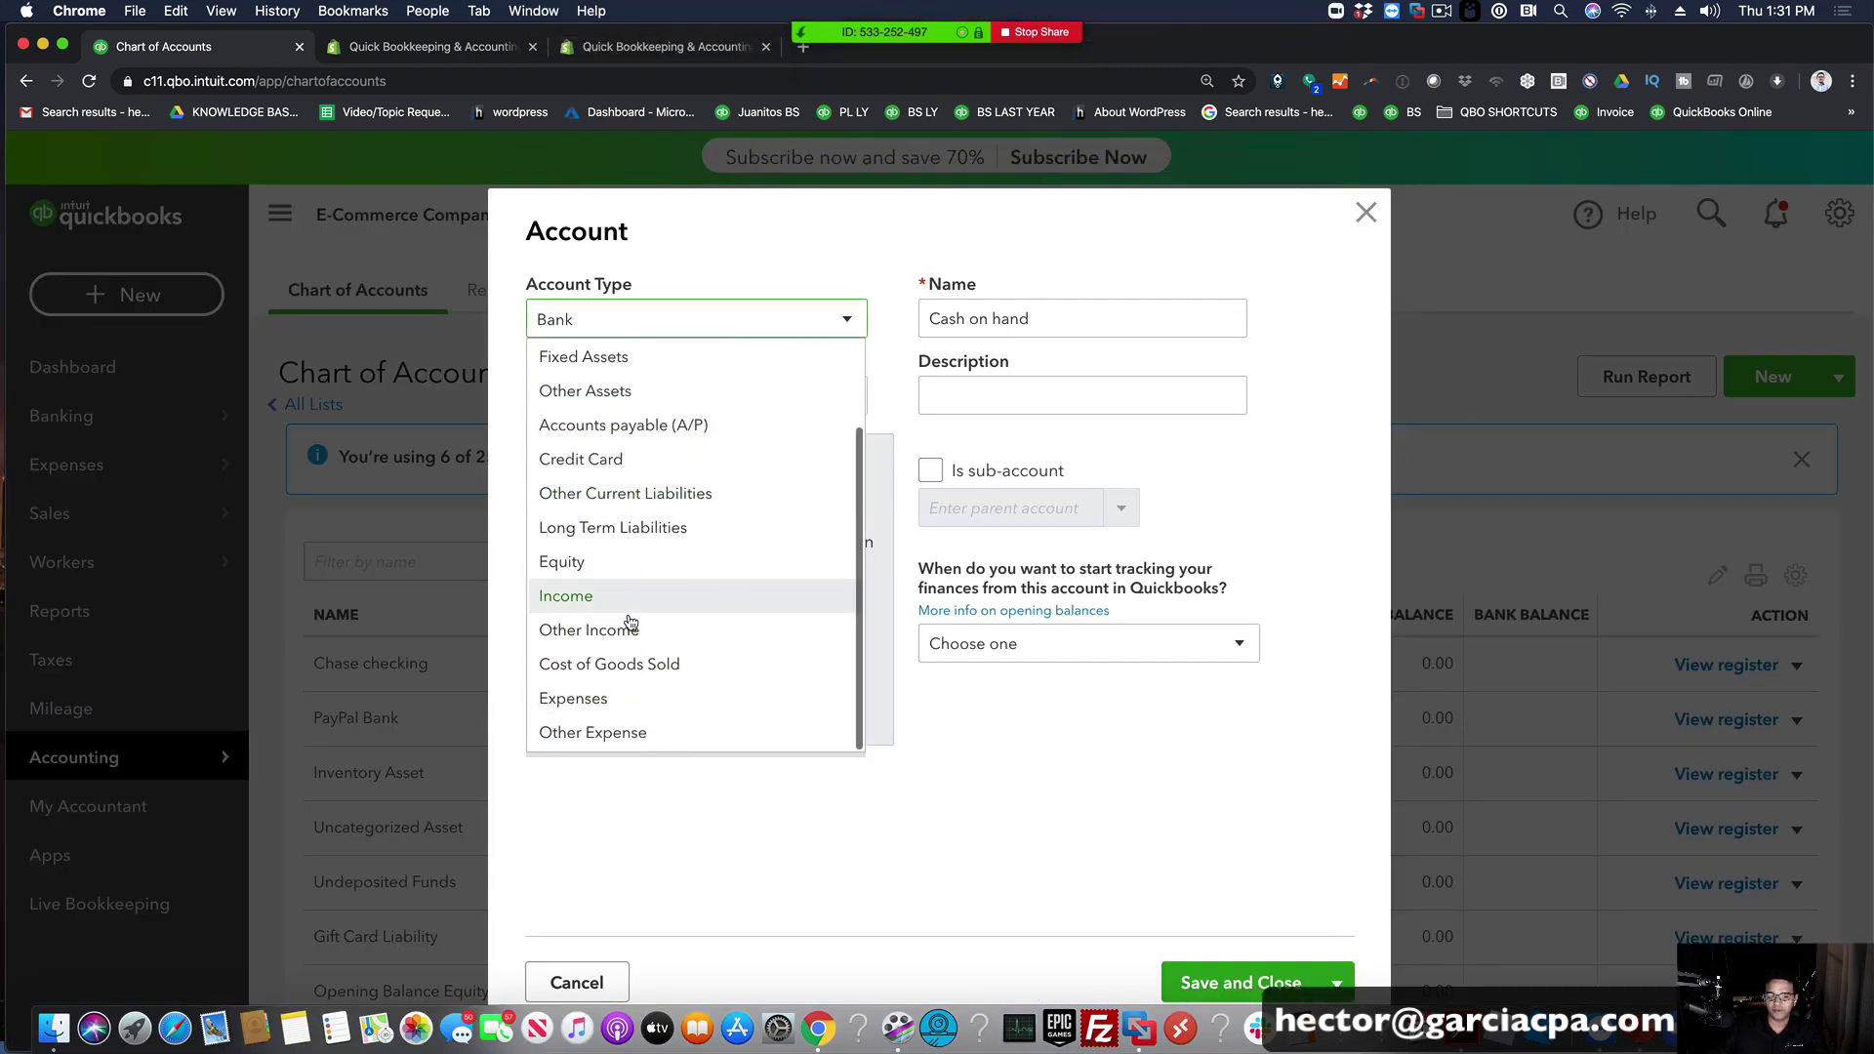
pyautogui.click(619, 661)
pyautogui.click(678, 401)
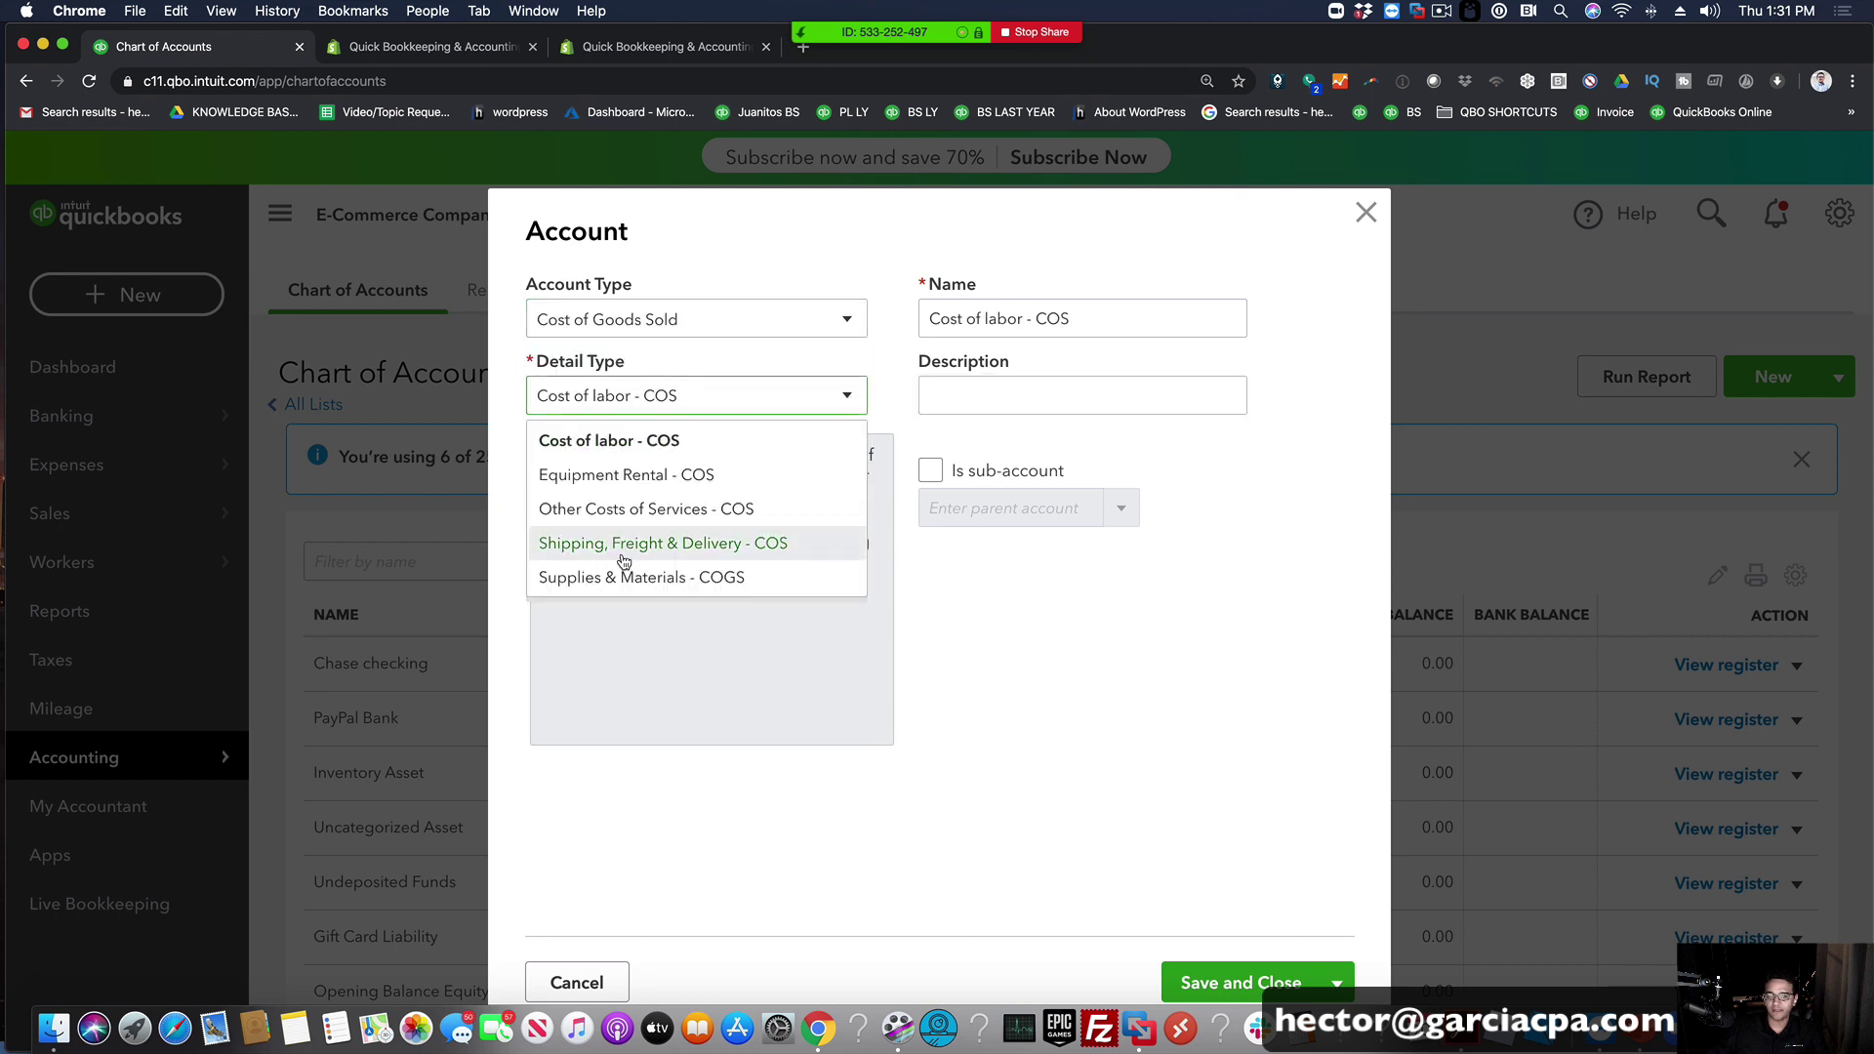
pyautogui.click(680, 507)
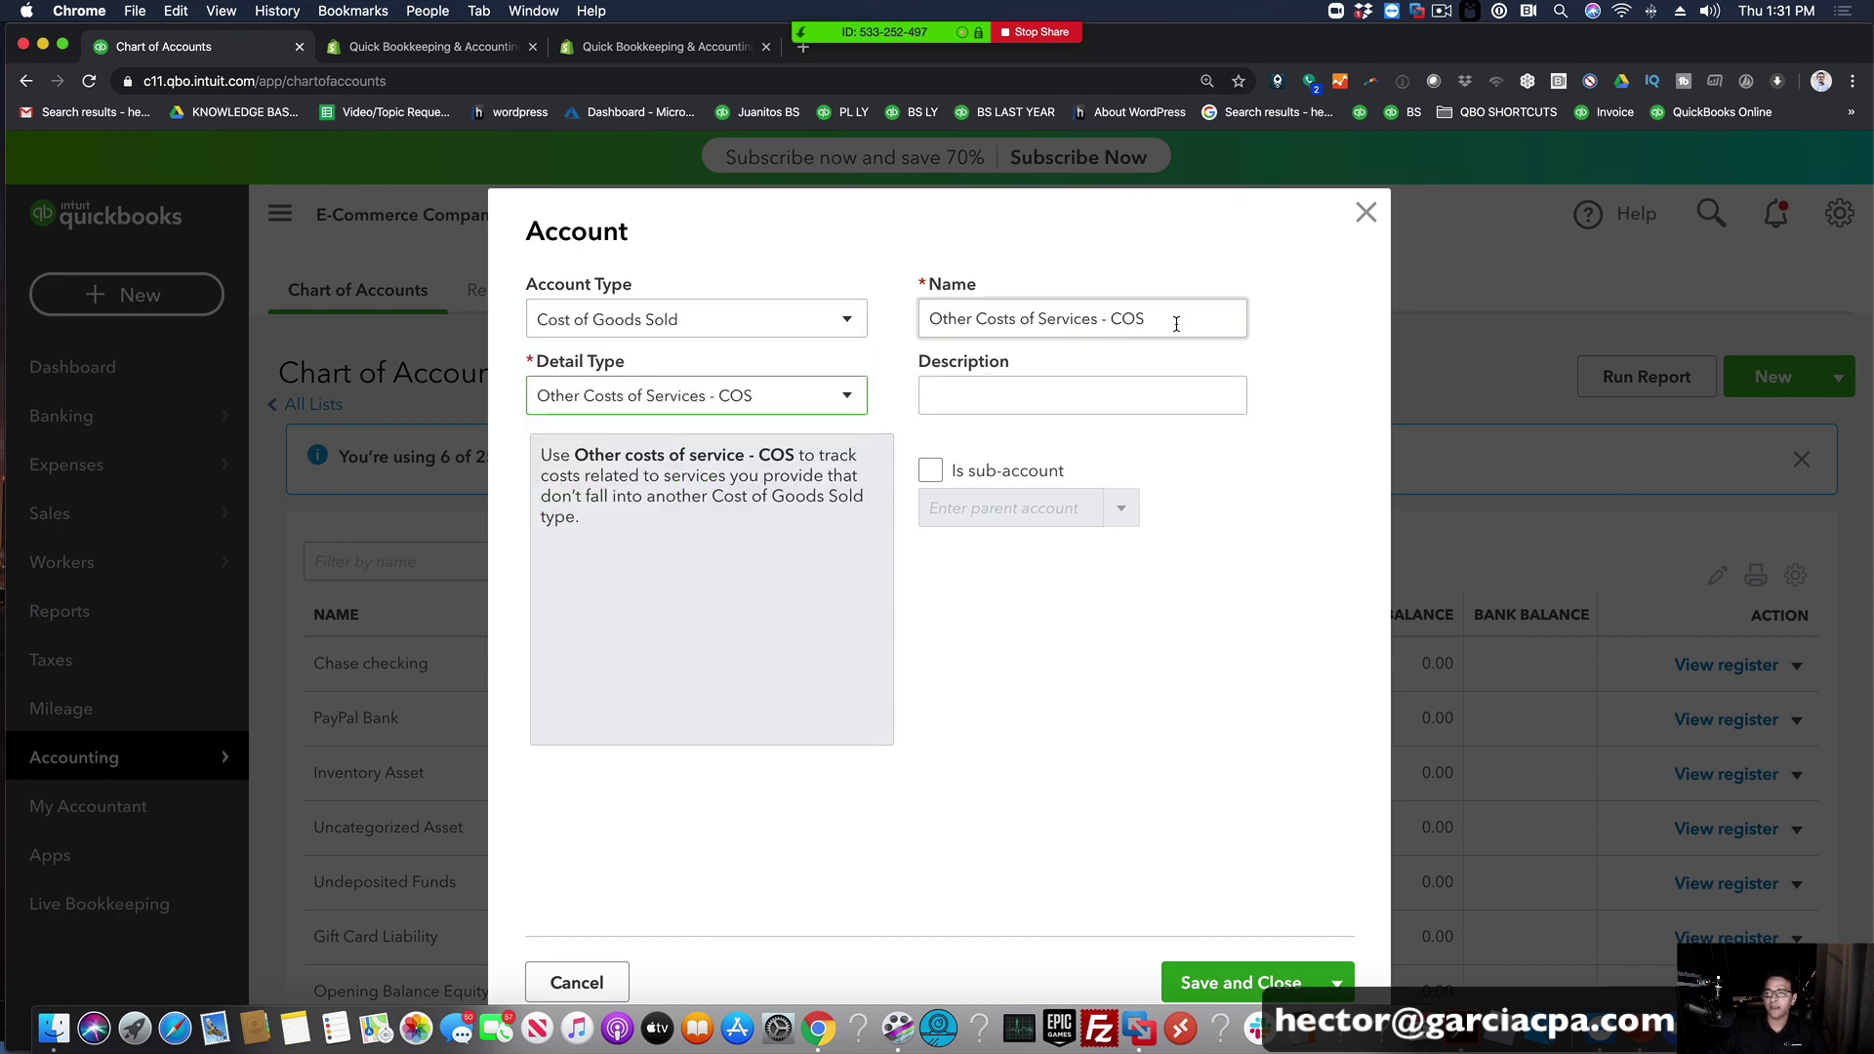
pyautogui.write('Shopify/Merchant Fees')
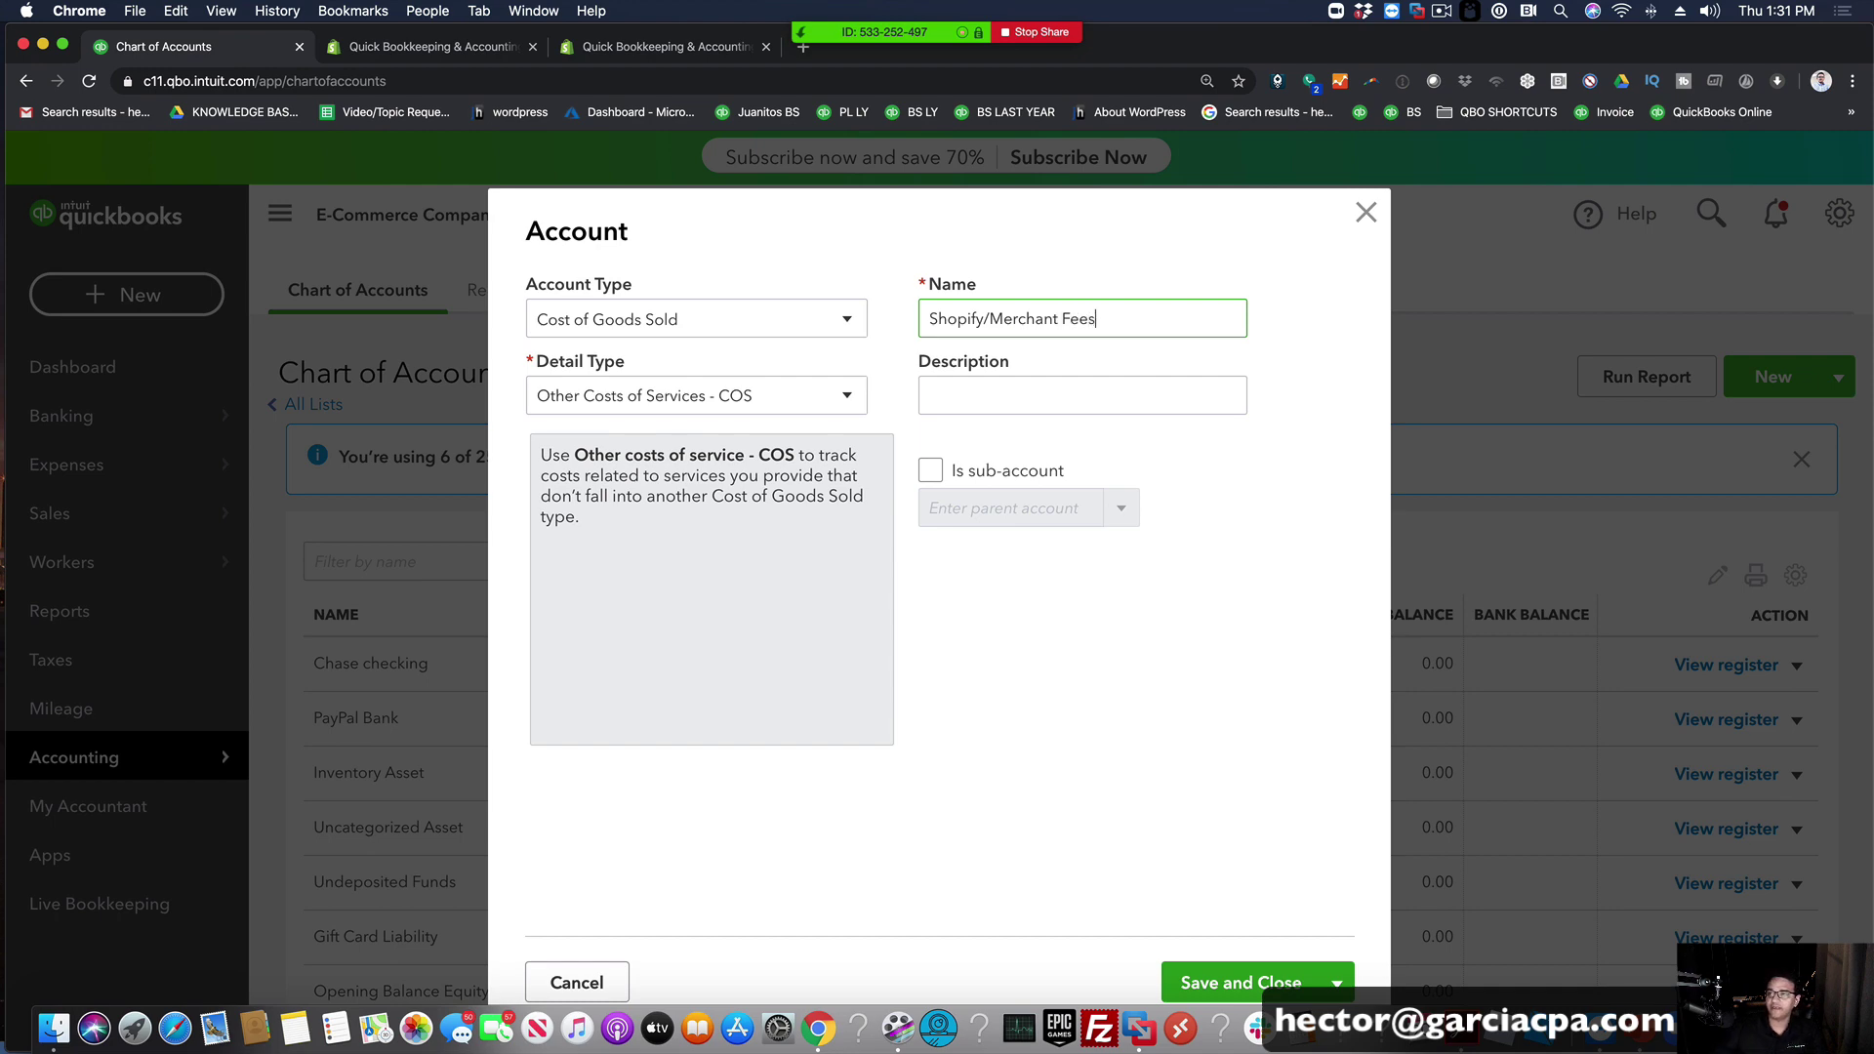
pyautogui.click(1246, 983)
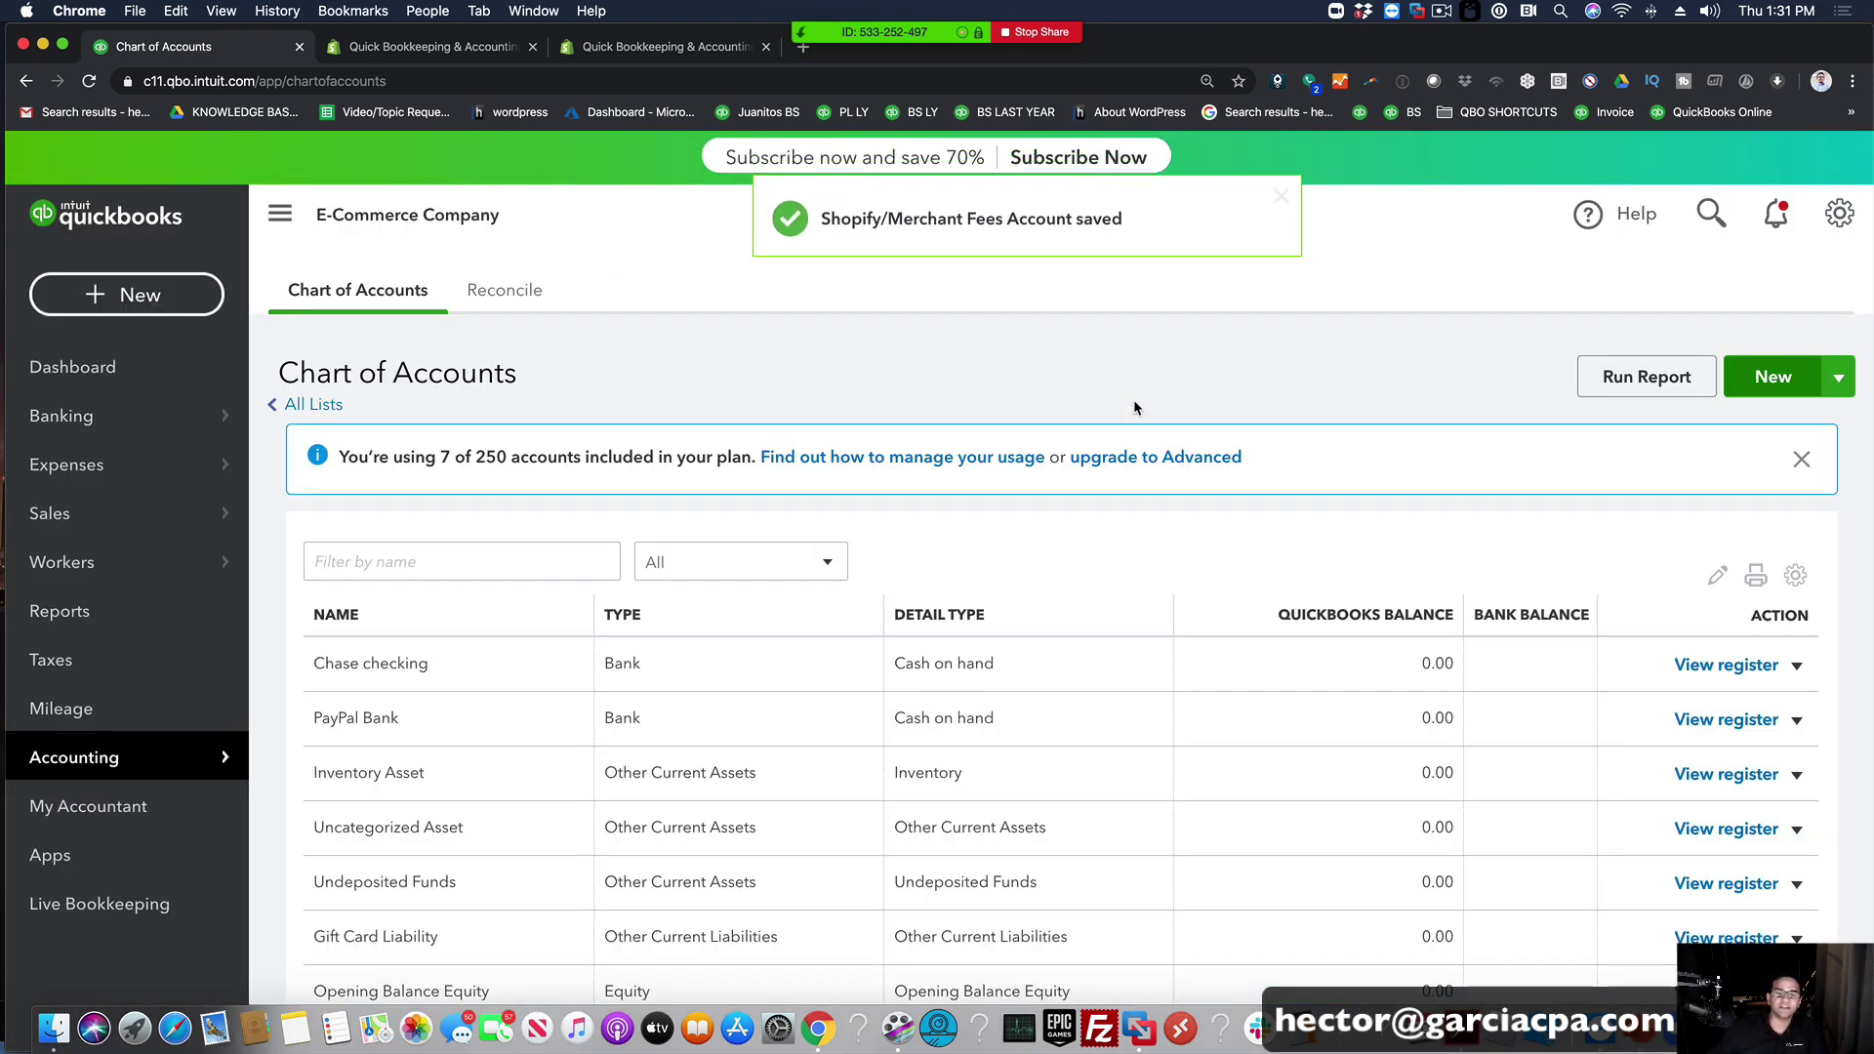
# Step: Switch to the sync app in Shopify, refresh its settings and set the product sales account to Shopify Sales
pyautogui.click(485, 43)
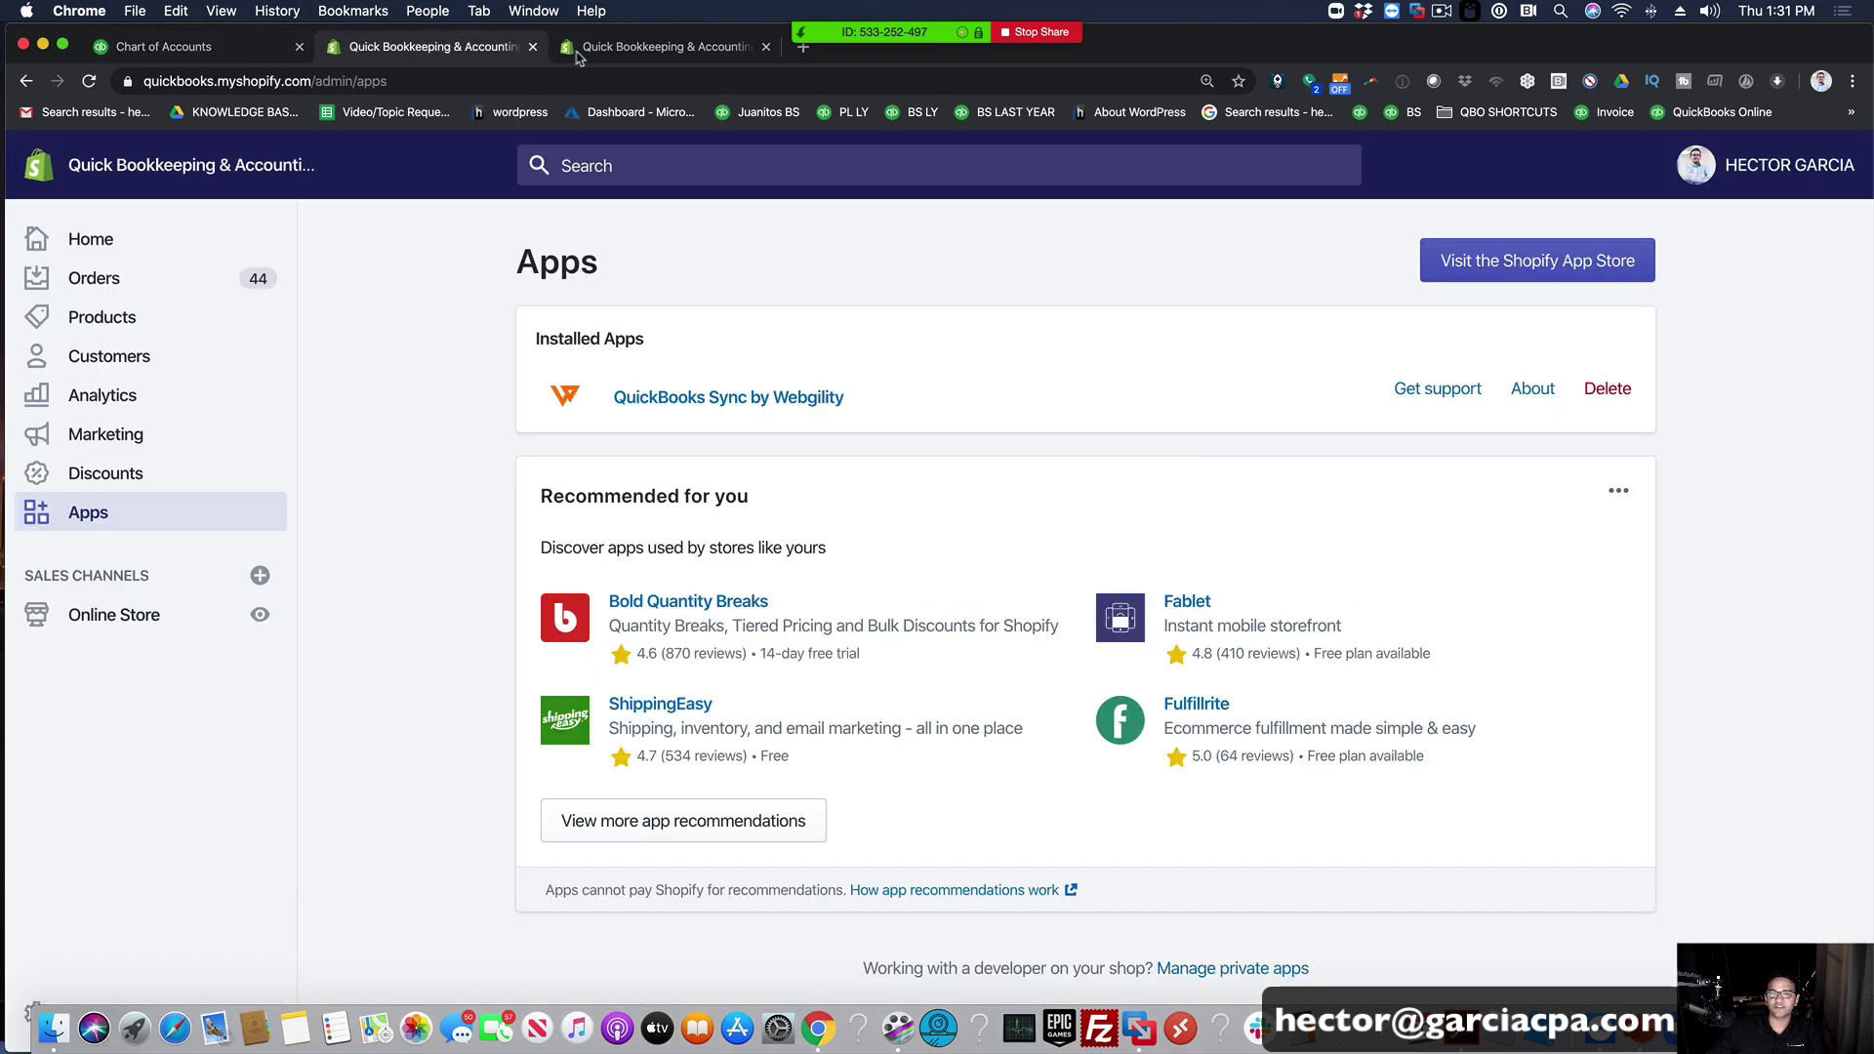
pyautogui.click(625, 51)
pyautogui.click(394, 309)
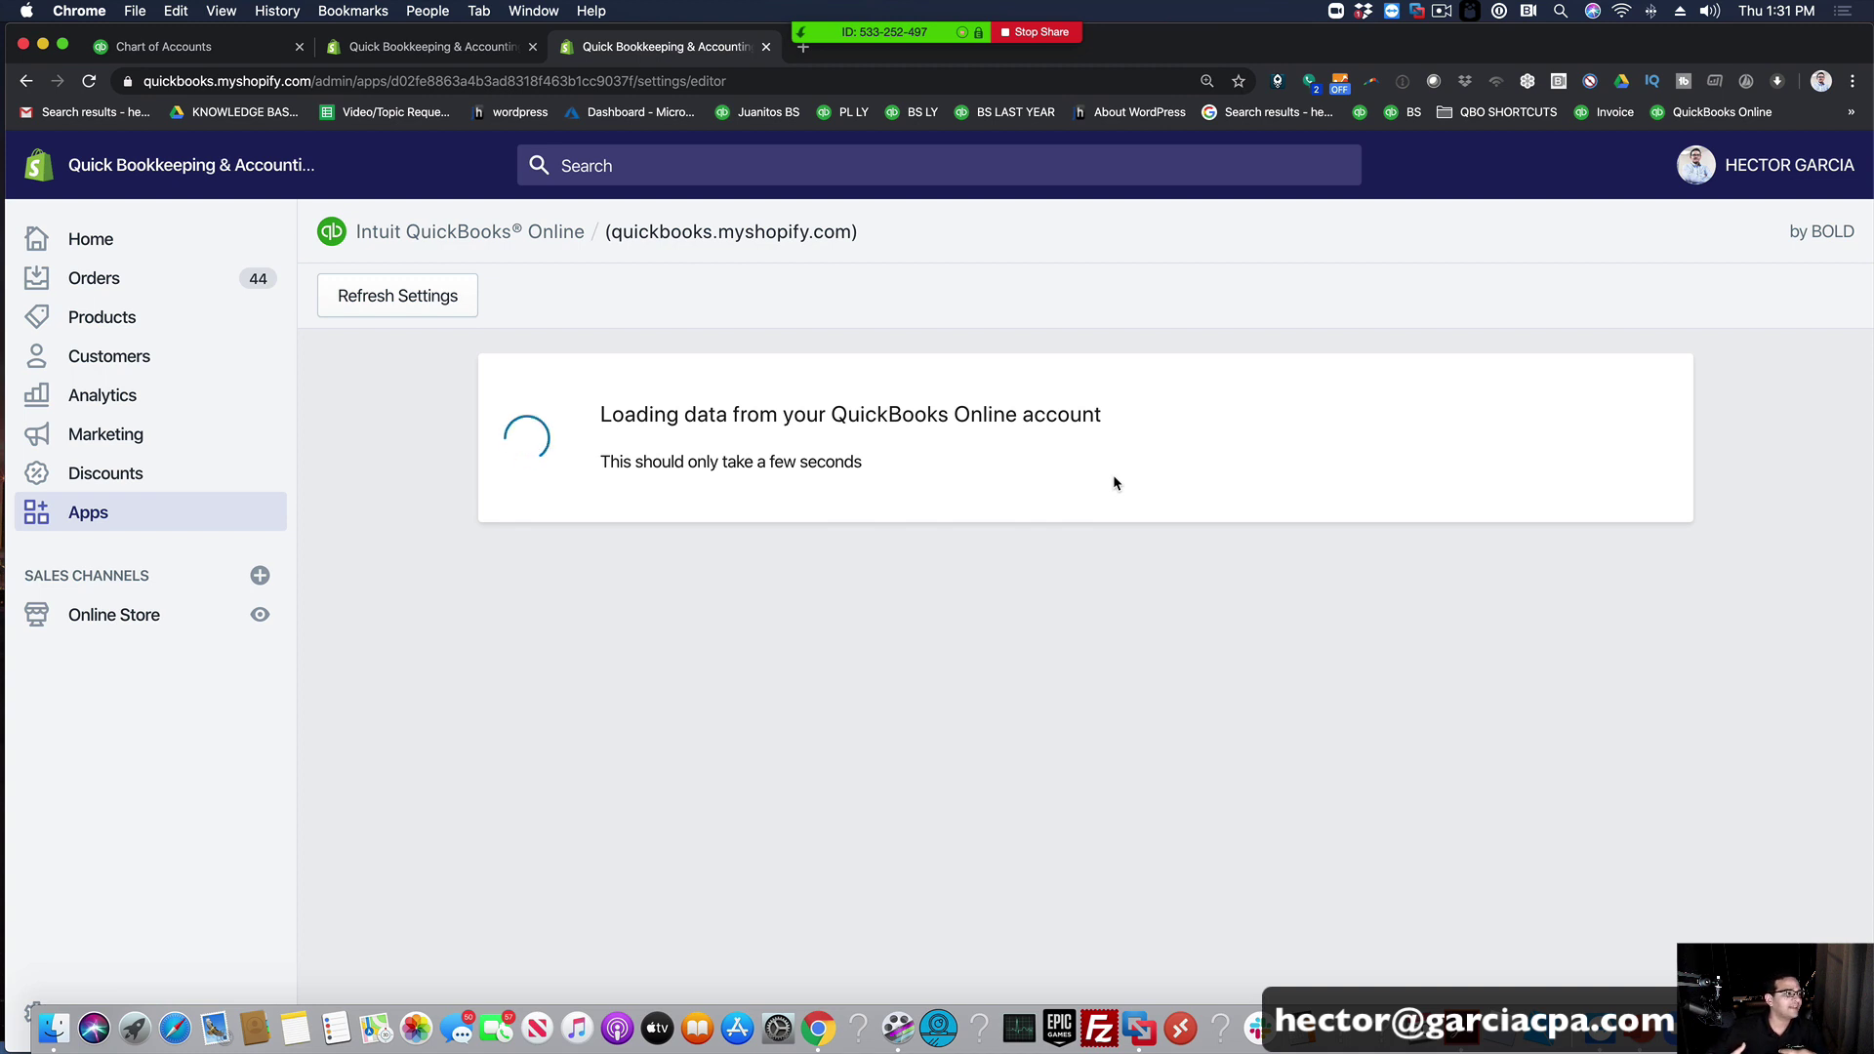
pyautogui.click(1106, 449)
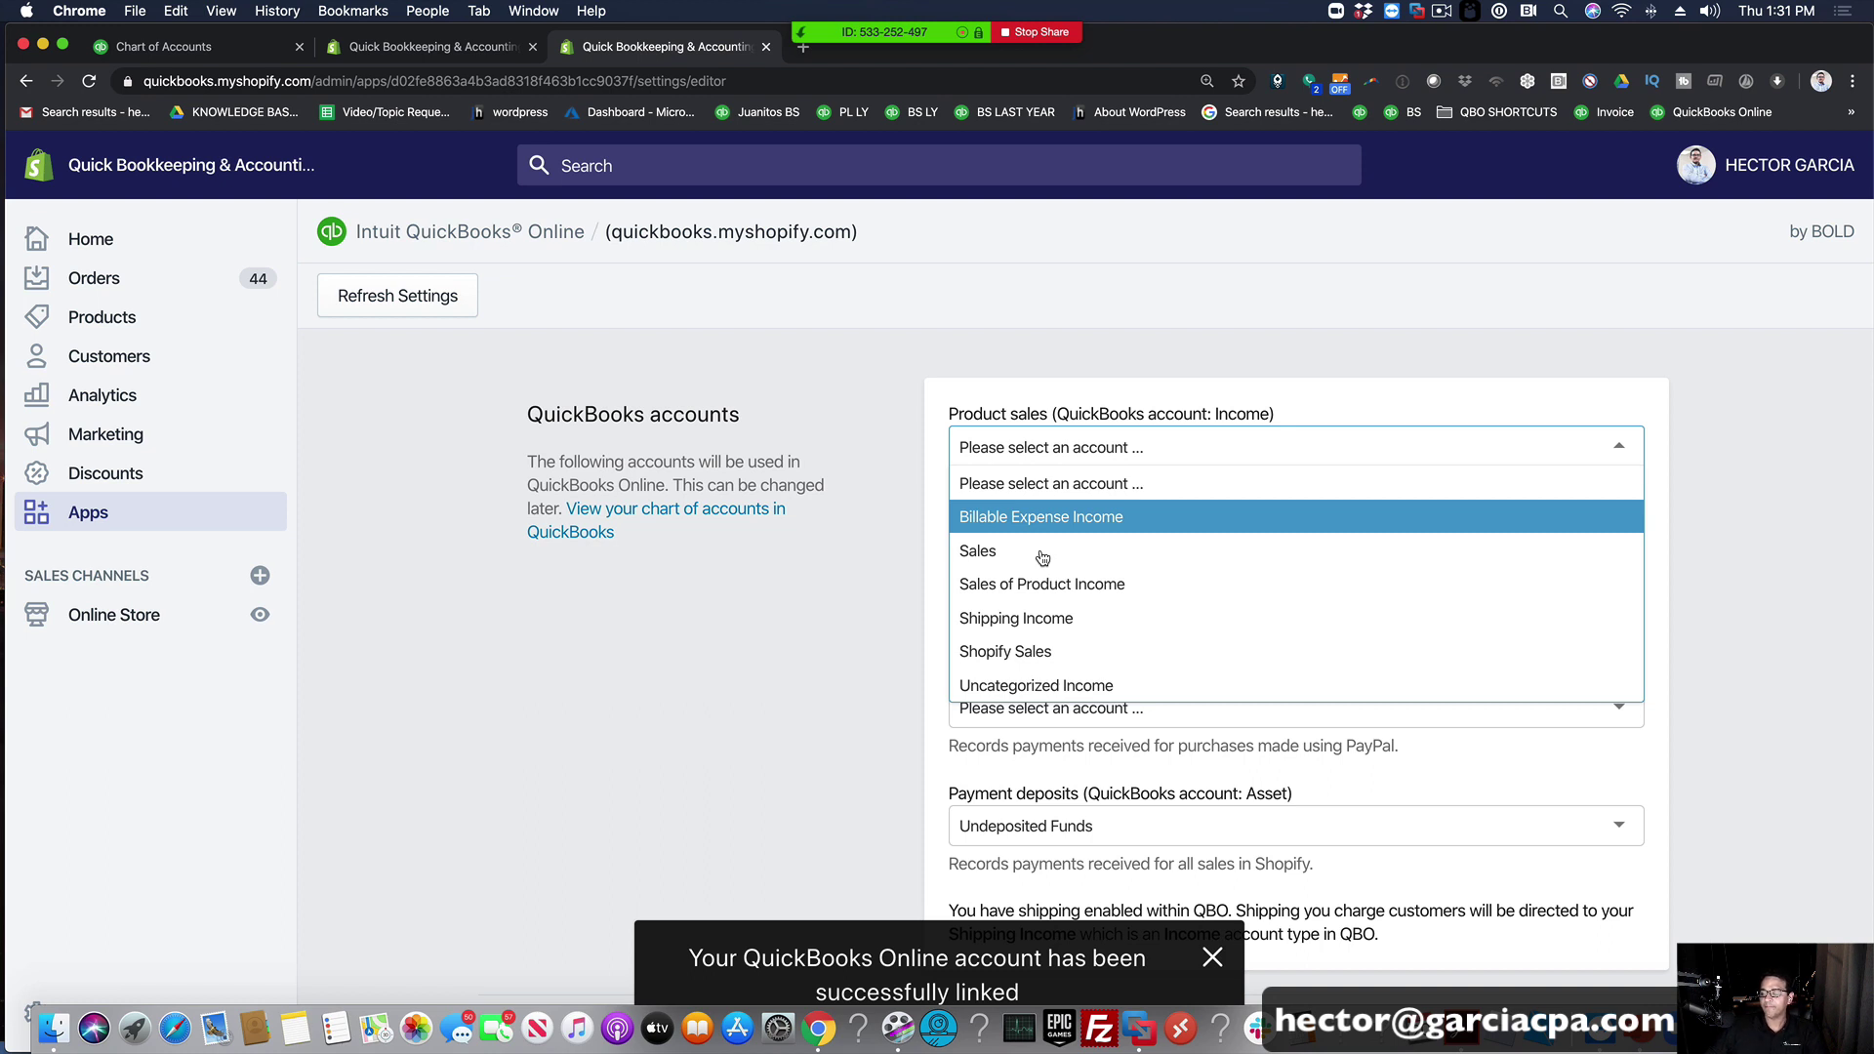
pyautogui.click(1034, 651)
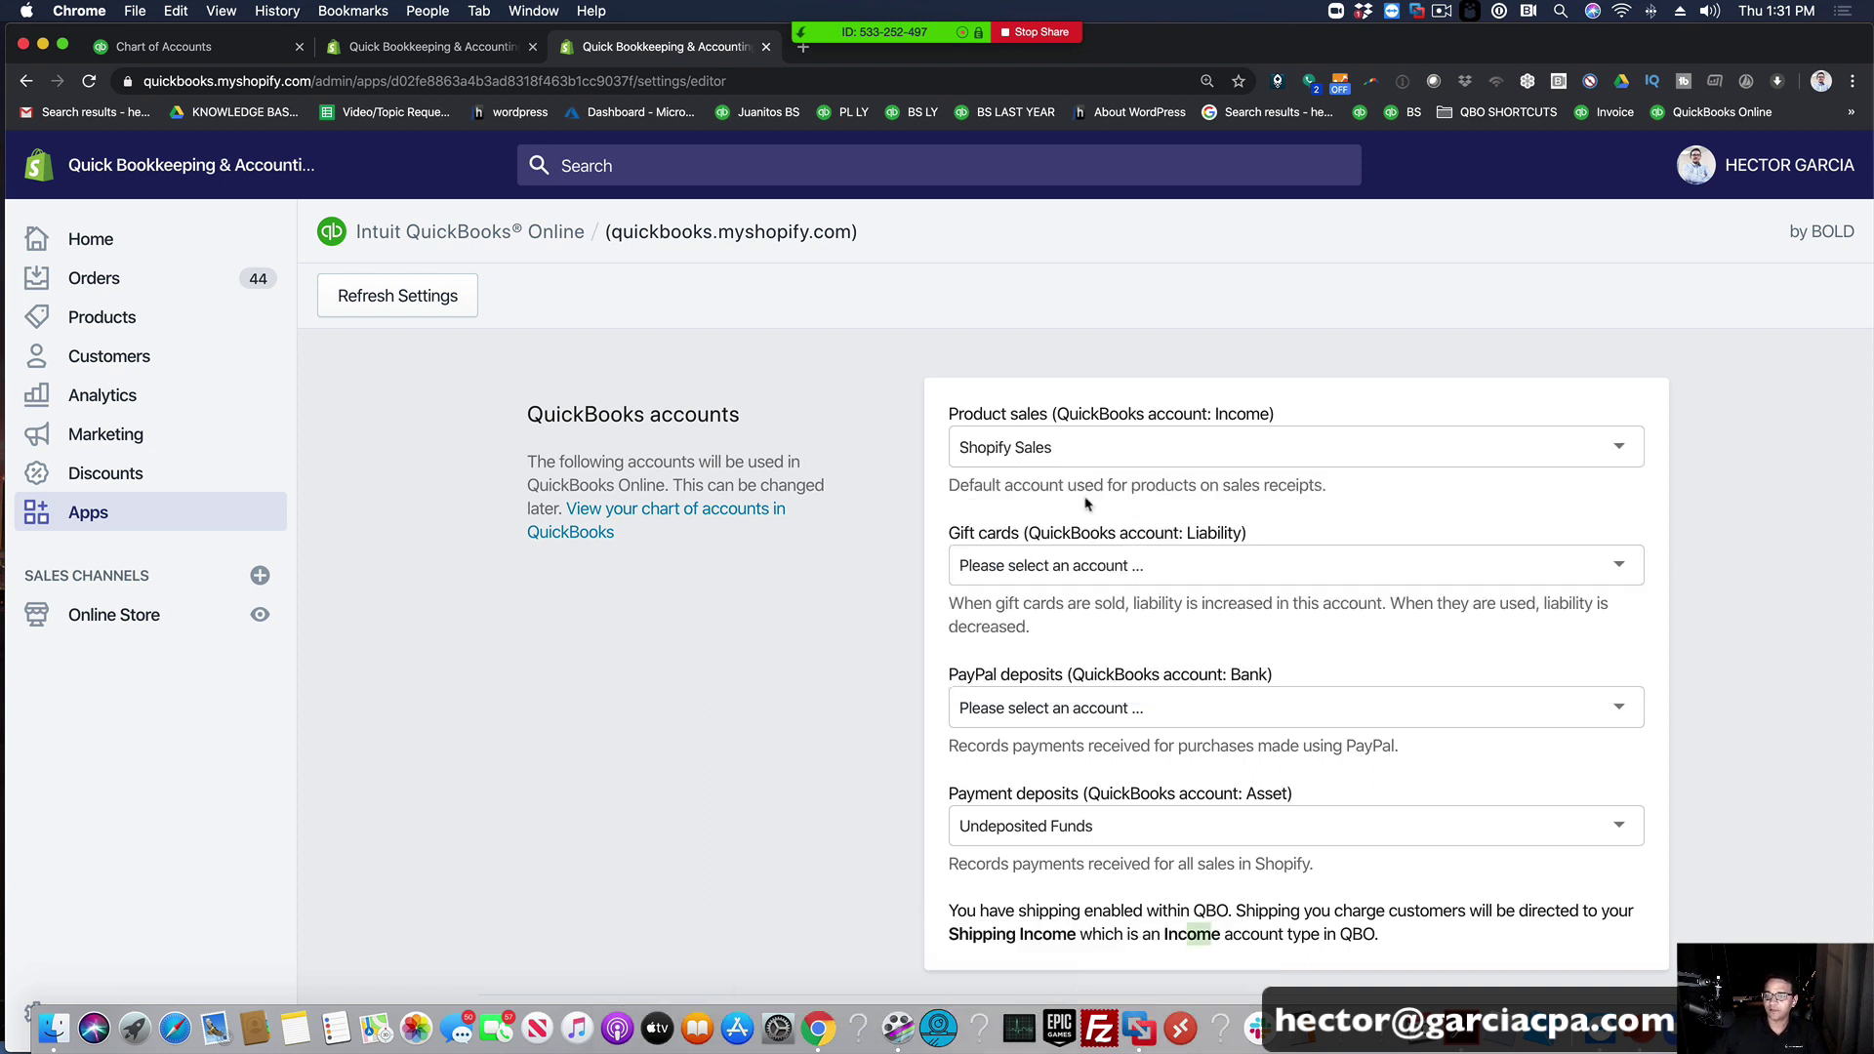
# Step: Map gift cards to Gift Card Liability and PayPal deposits to PayPal Bank
pyautogui.click(1050, 571)
pyautogui.click(1035, 636)
pyautogui.click(1064, 710)
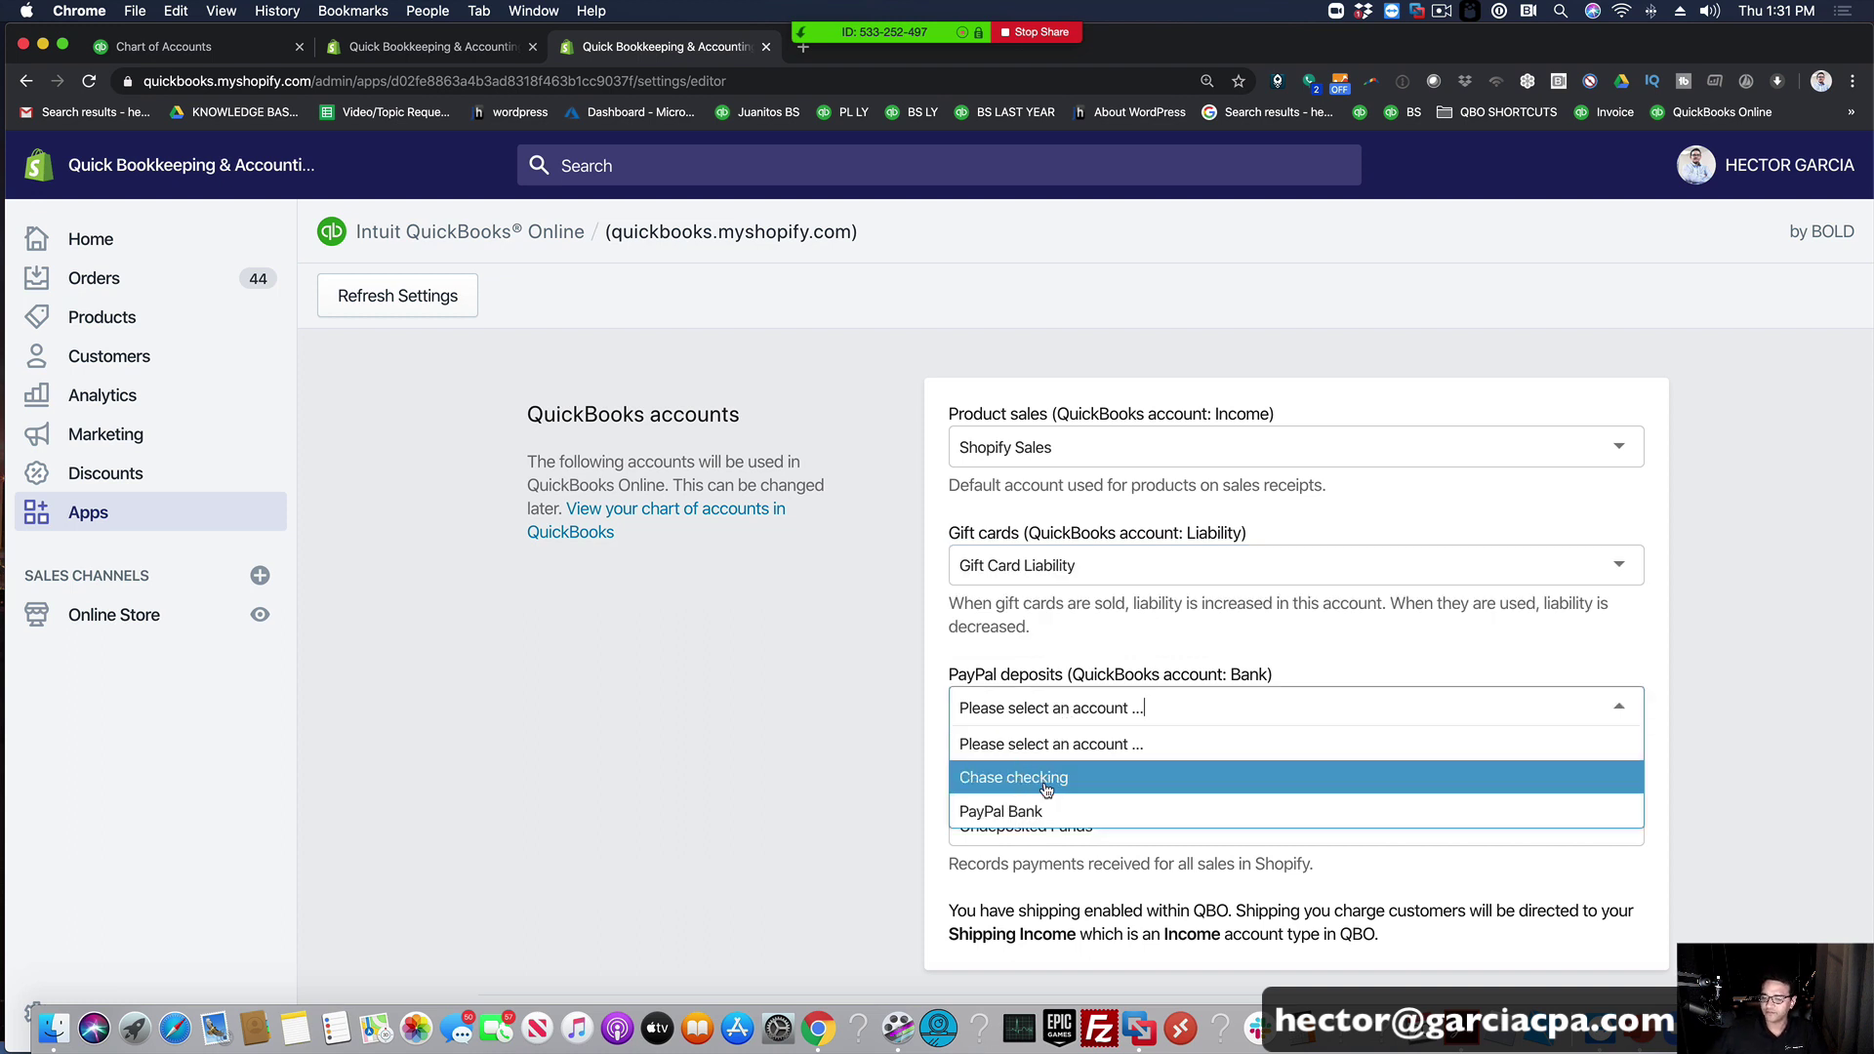
pyautogui.click(1032, 814)
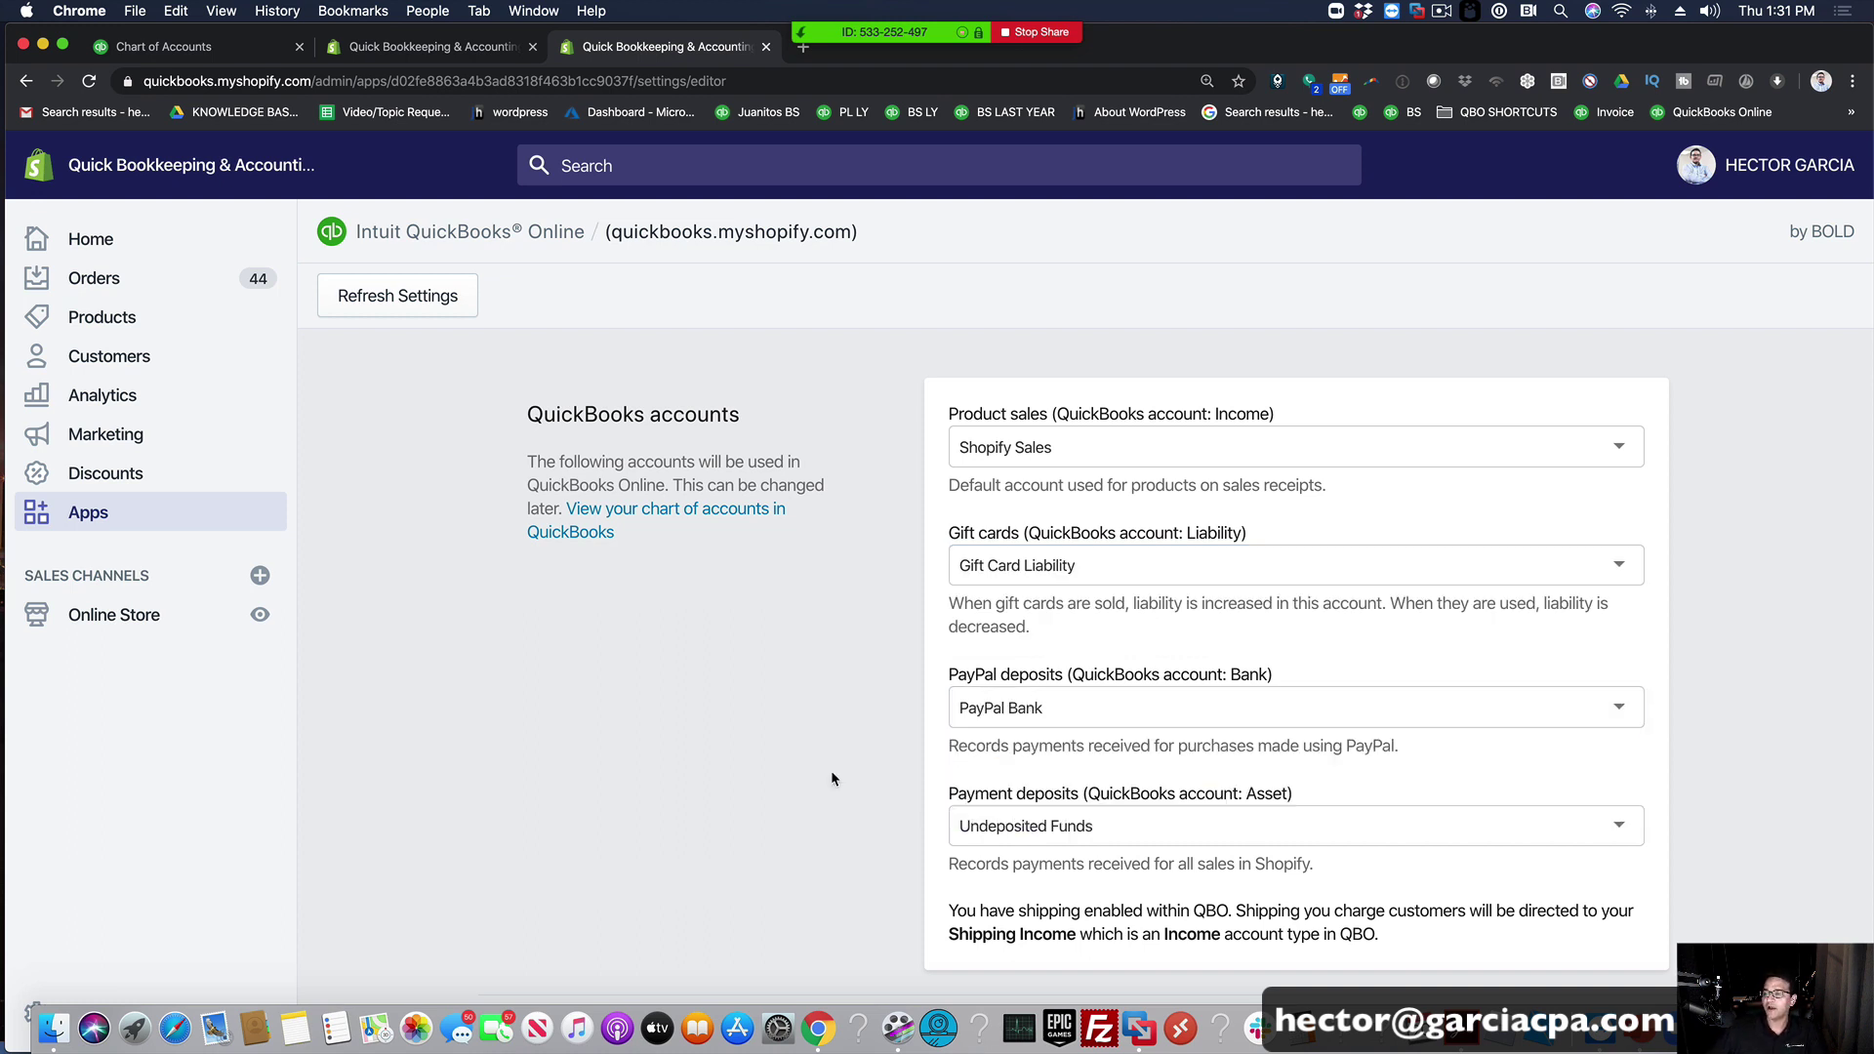
# Step: Under Payment Fees, choose Chase checking as the bank account for payout deposits
pyautogui.scroll(-2, 835, 770)
pyautogui.click(1053, 685)
pyautogui.click(896, 724)
pyautogui.scroll(-4, 894, 724)
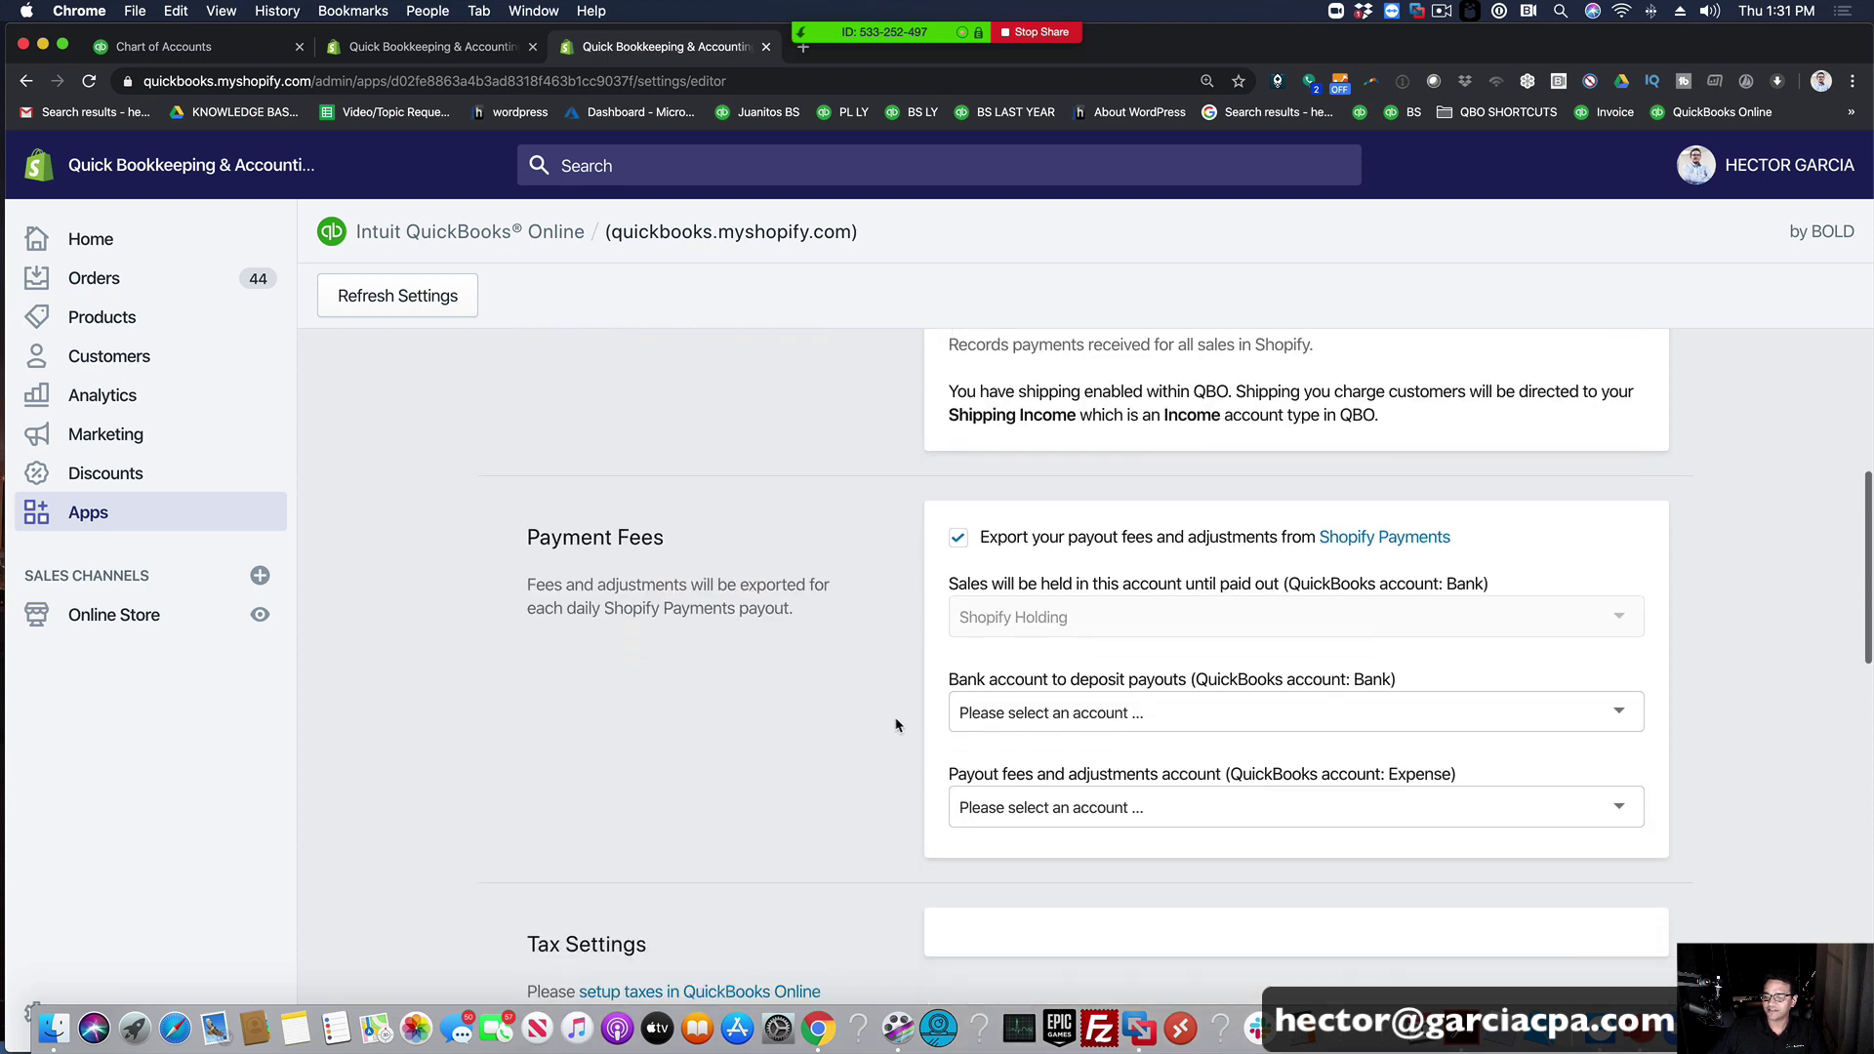
pyautogui.click(1086, 712)
pyautogui.click(1042, 793)
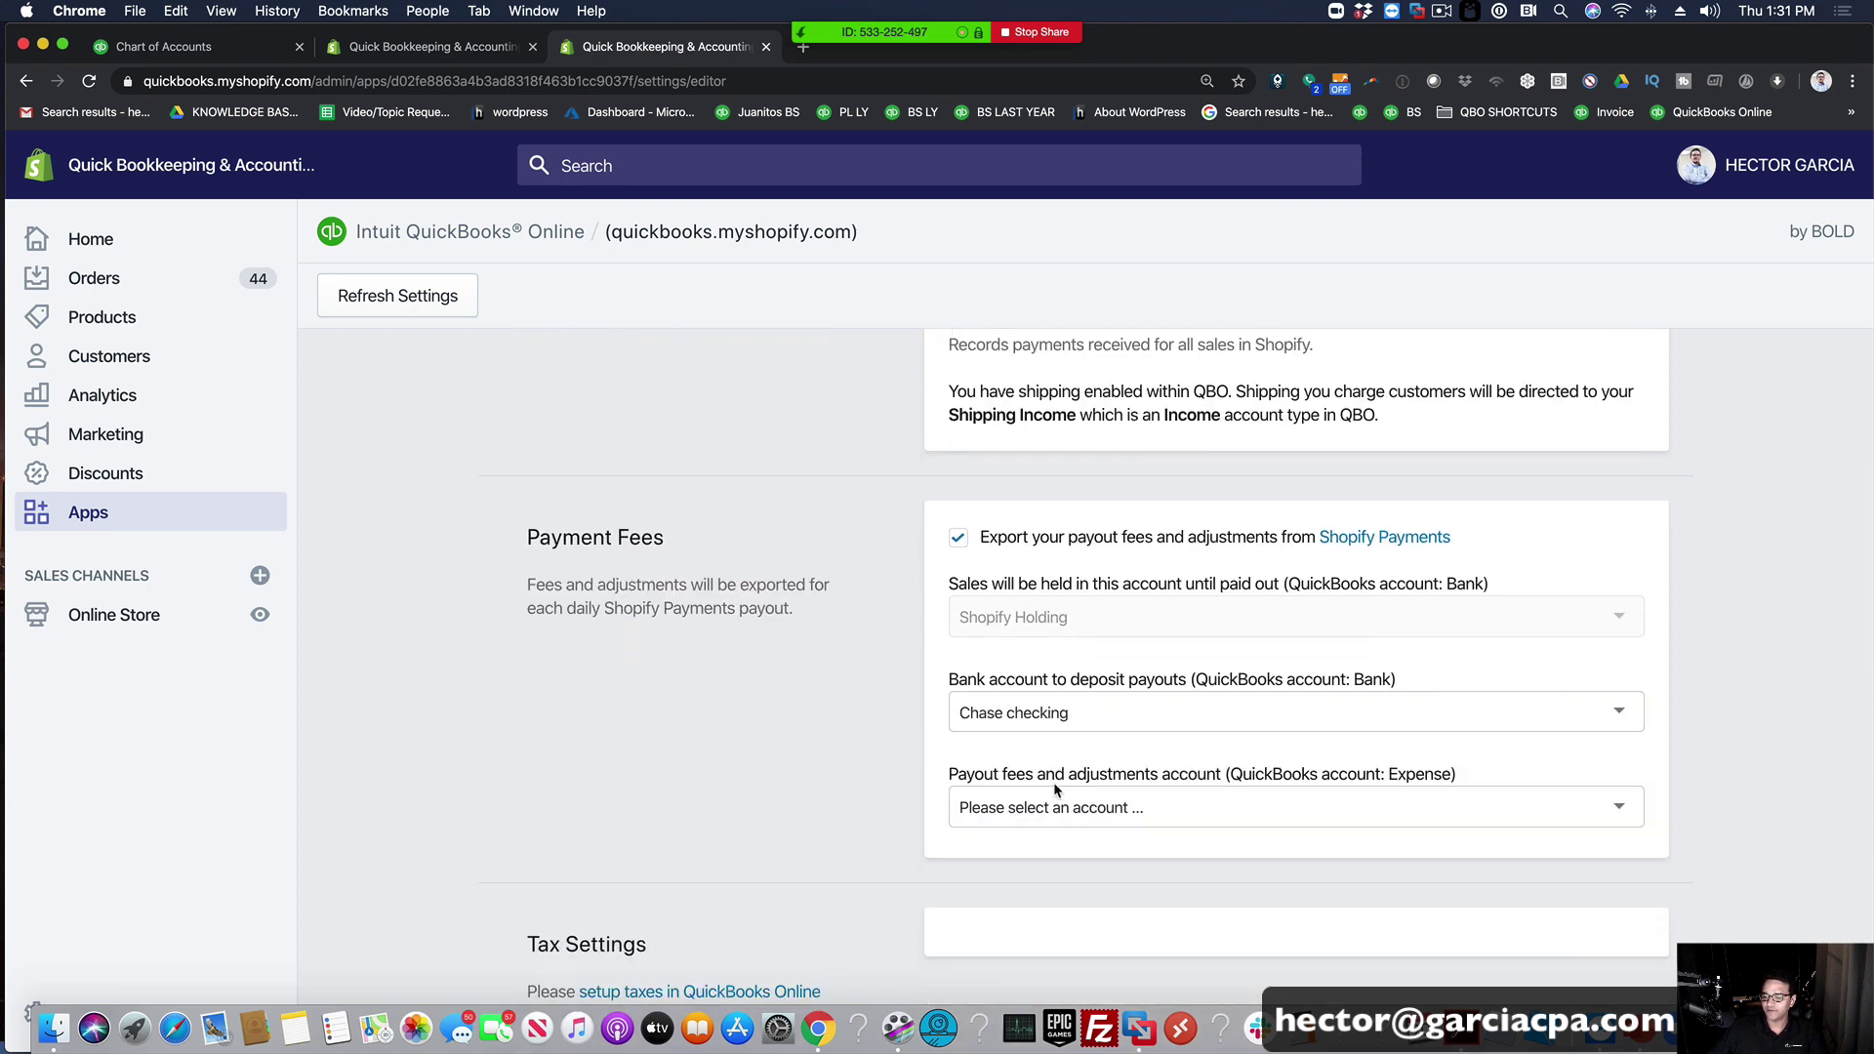
# Step: Look through the expense accounts offered for payout fees and adjustments for the Shopify/Merchant Fees account, without choosing any
pyautogui.click(1069, 811)
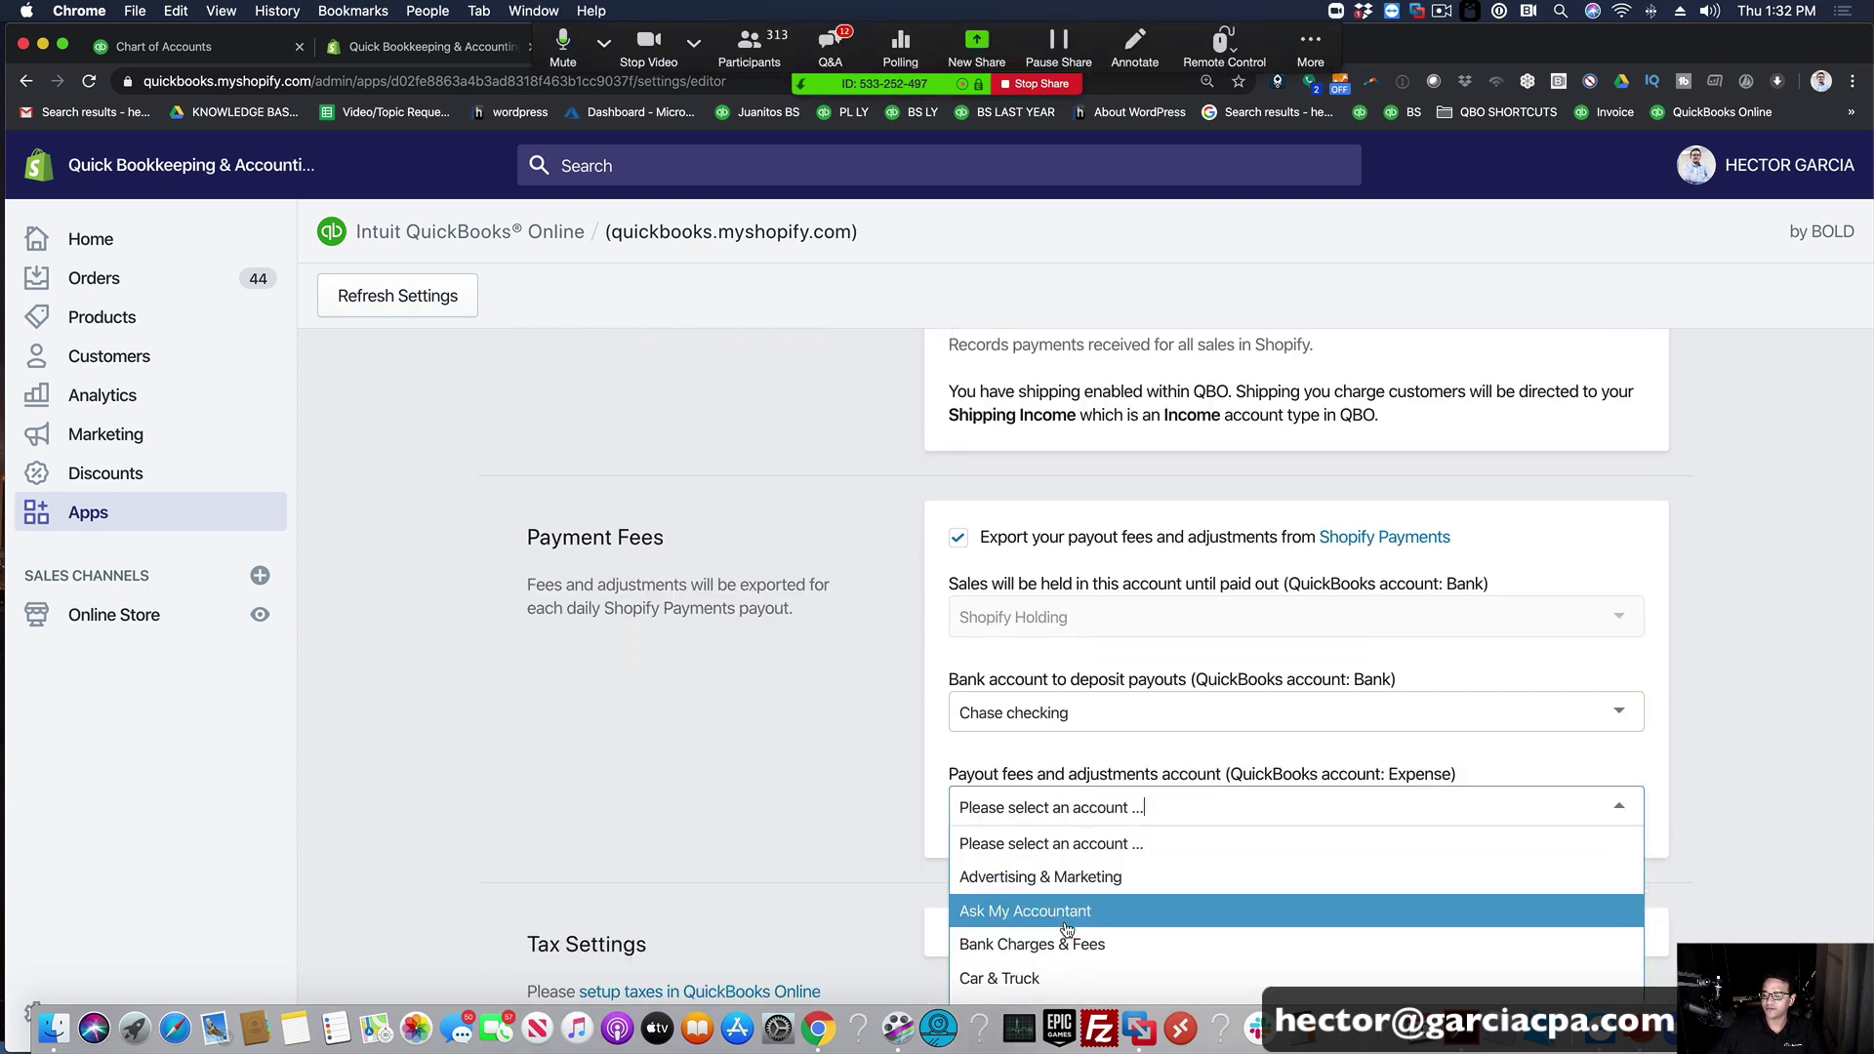
pyautogui.scroll(-5, 1070, 937)
pyautogui.scroll(-5, 1068, 929)
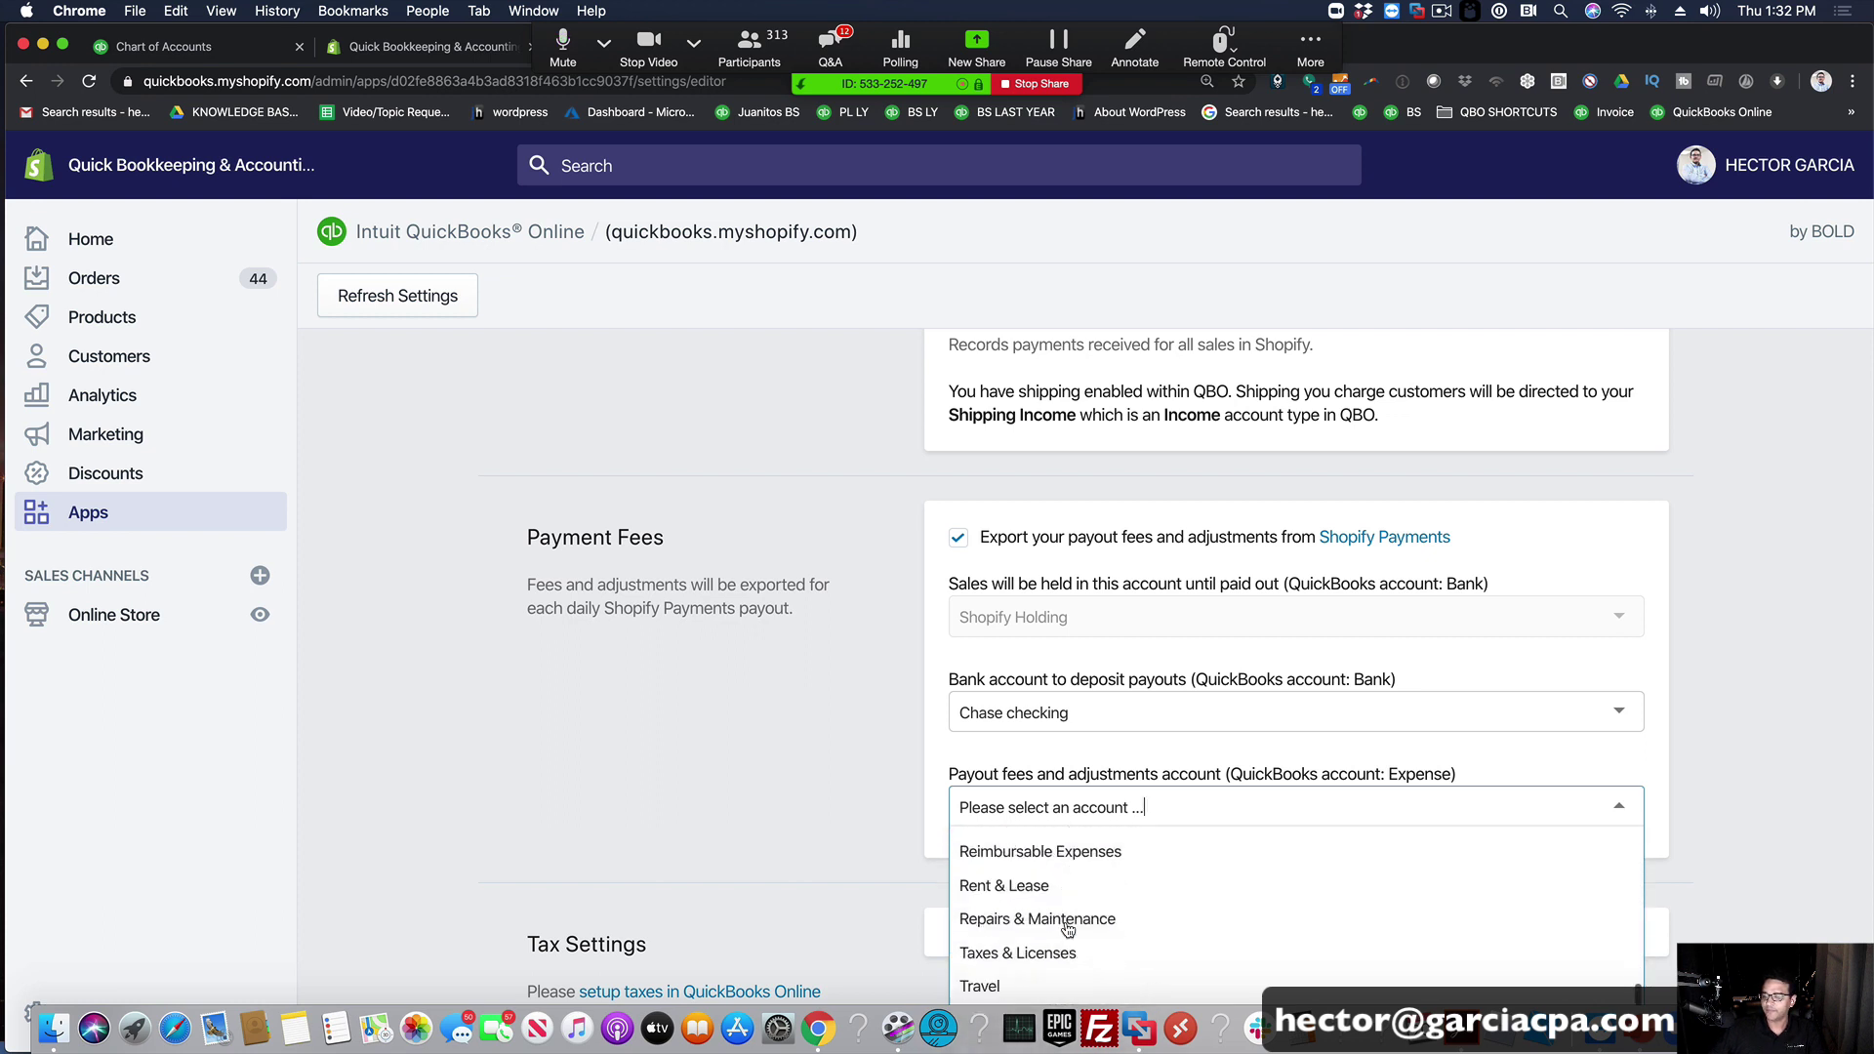
pyautogui.scroll(6, 1064, 859)
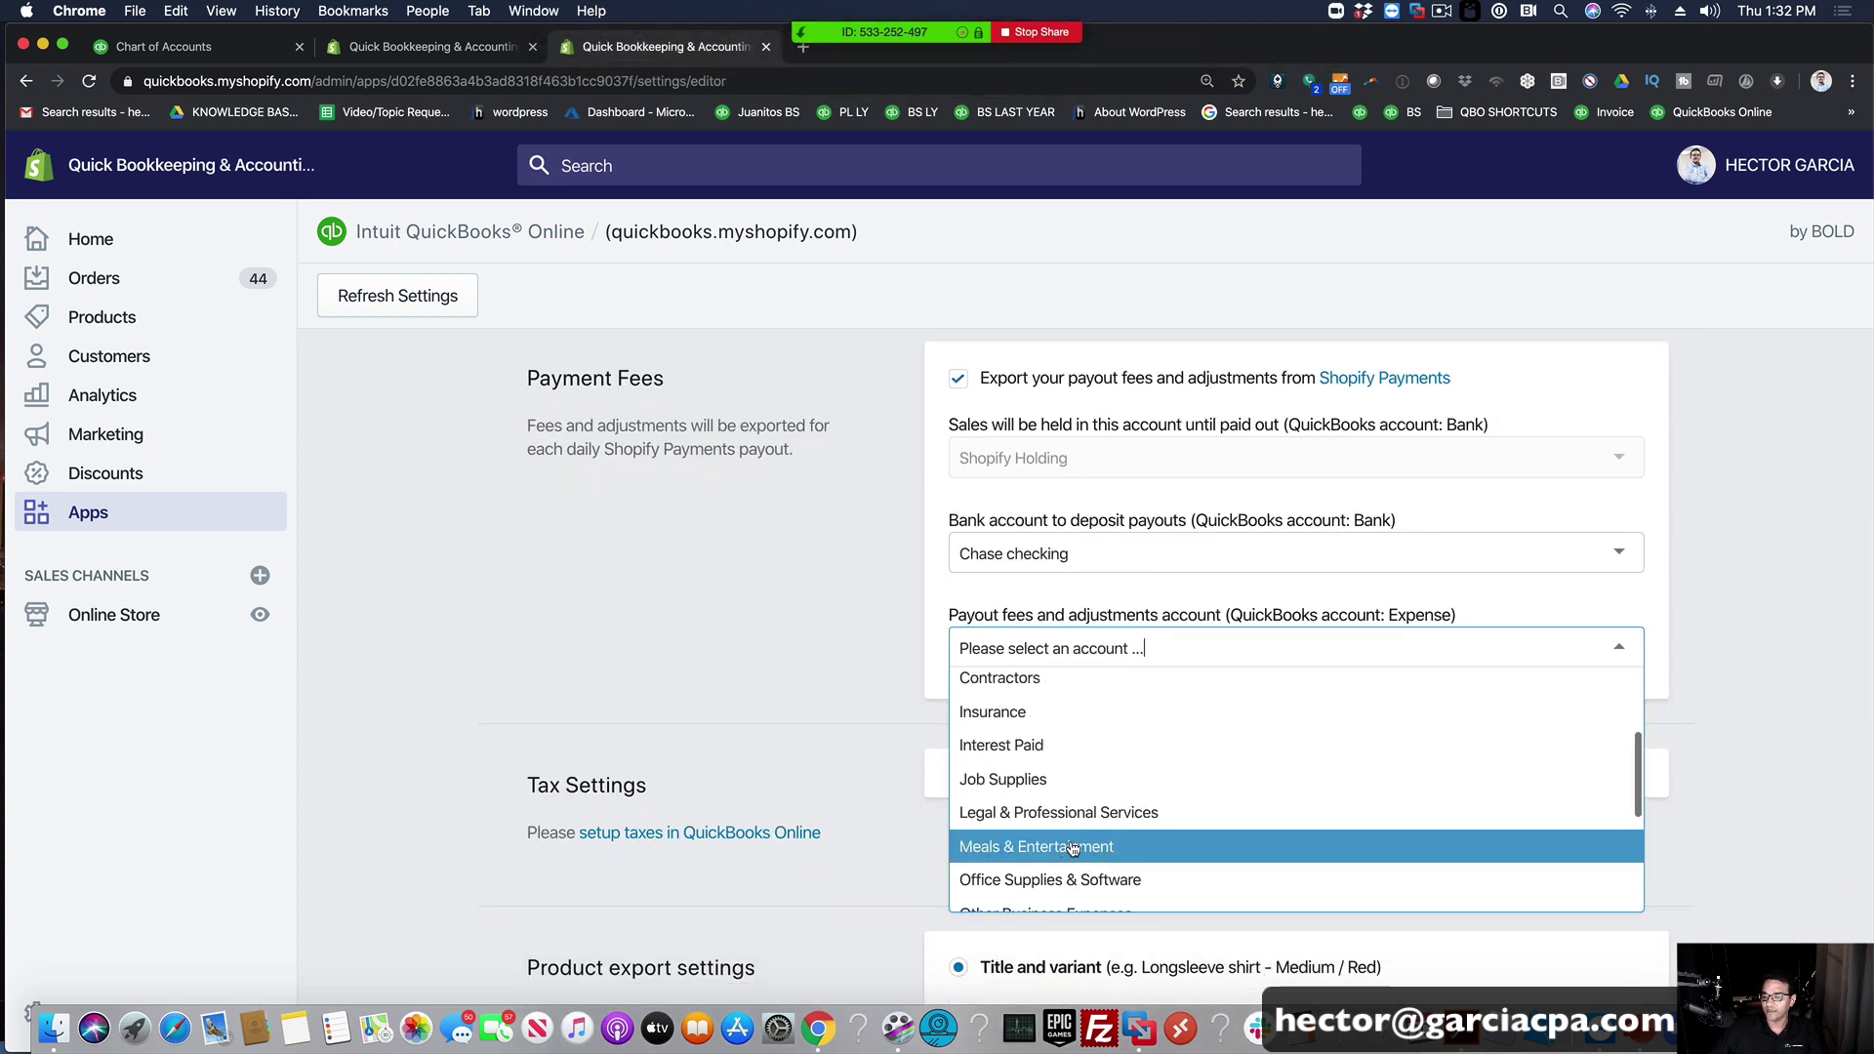
pyautogui.scroll(5, 1066, 854)
pyautogui.scroll(-2, 1074, 841)
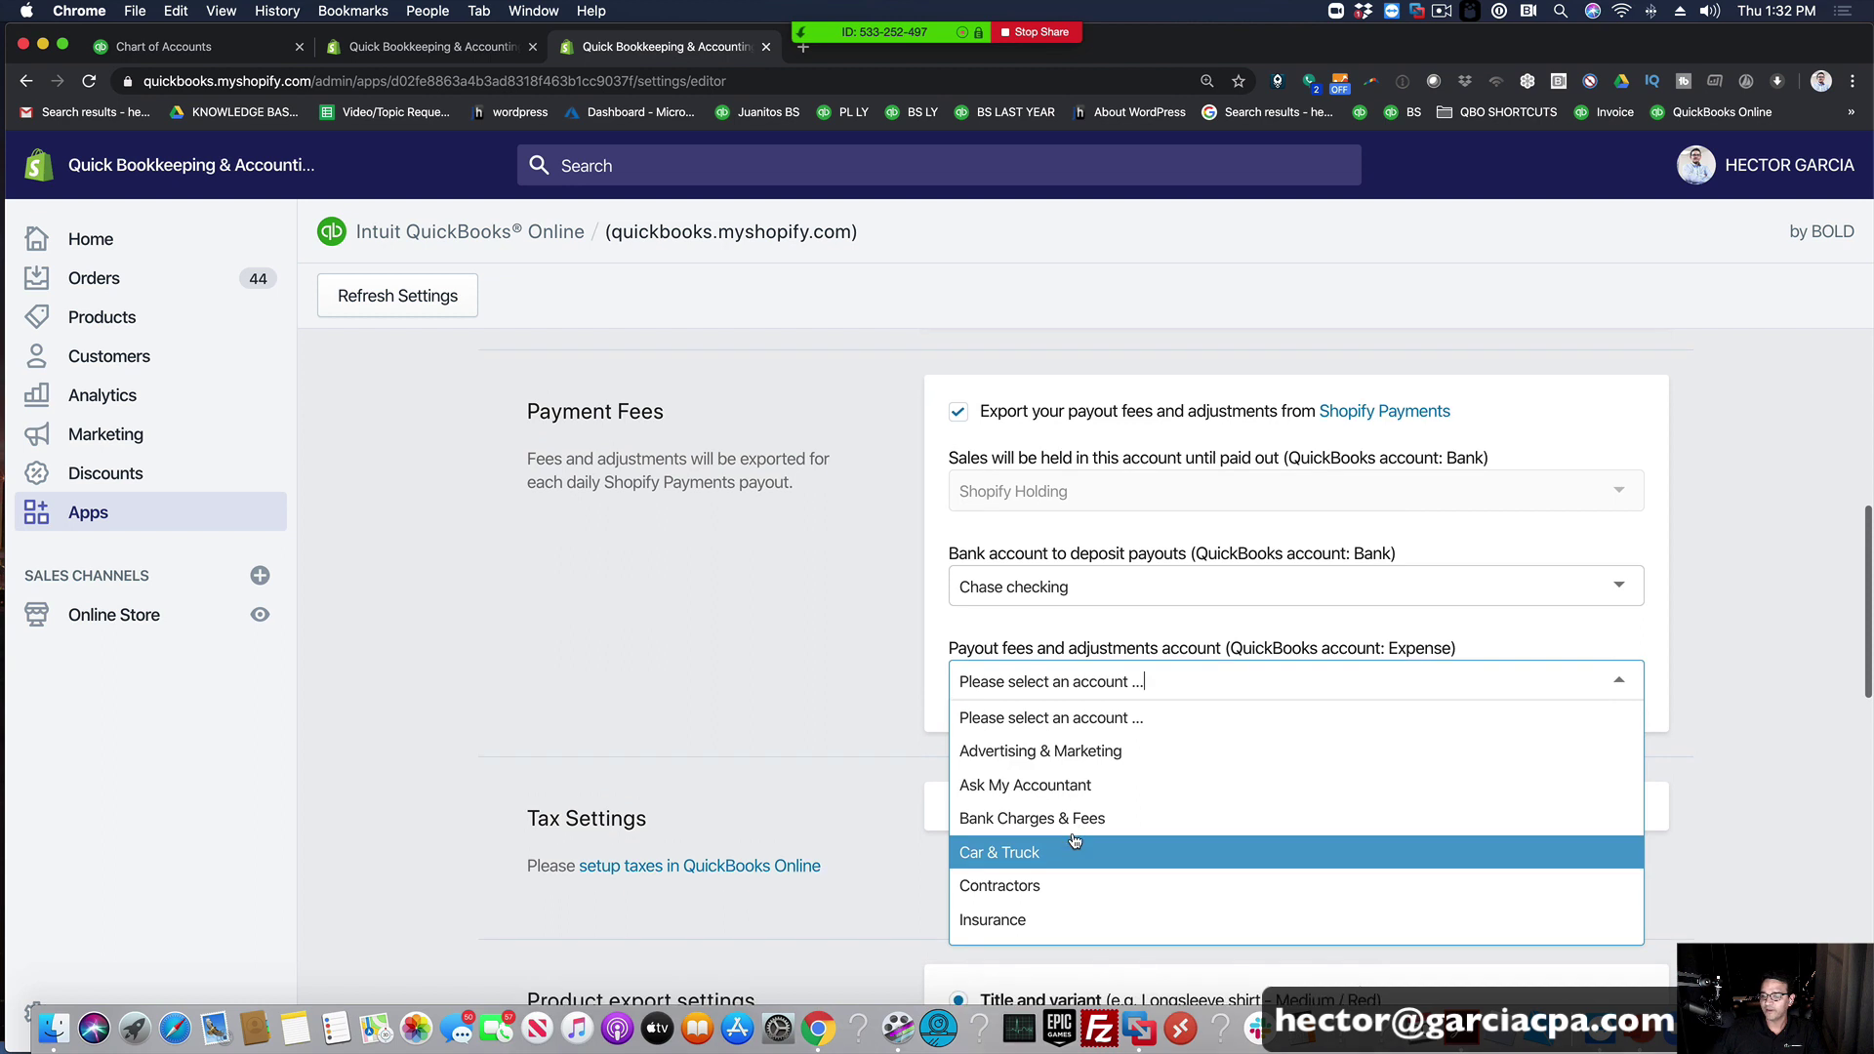
pyautogui.scroll(-3, 1042, 724)
pyautogui.scroll(-4, 1043, 724)
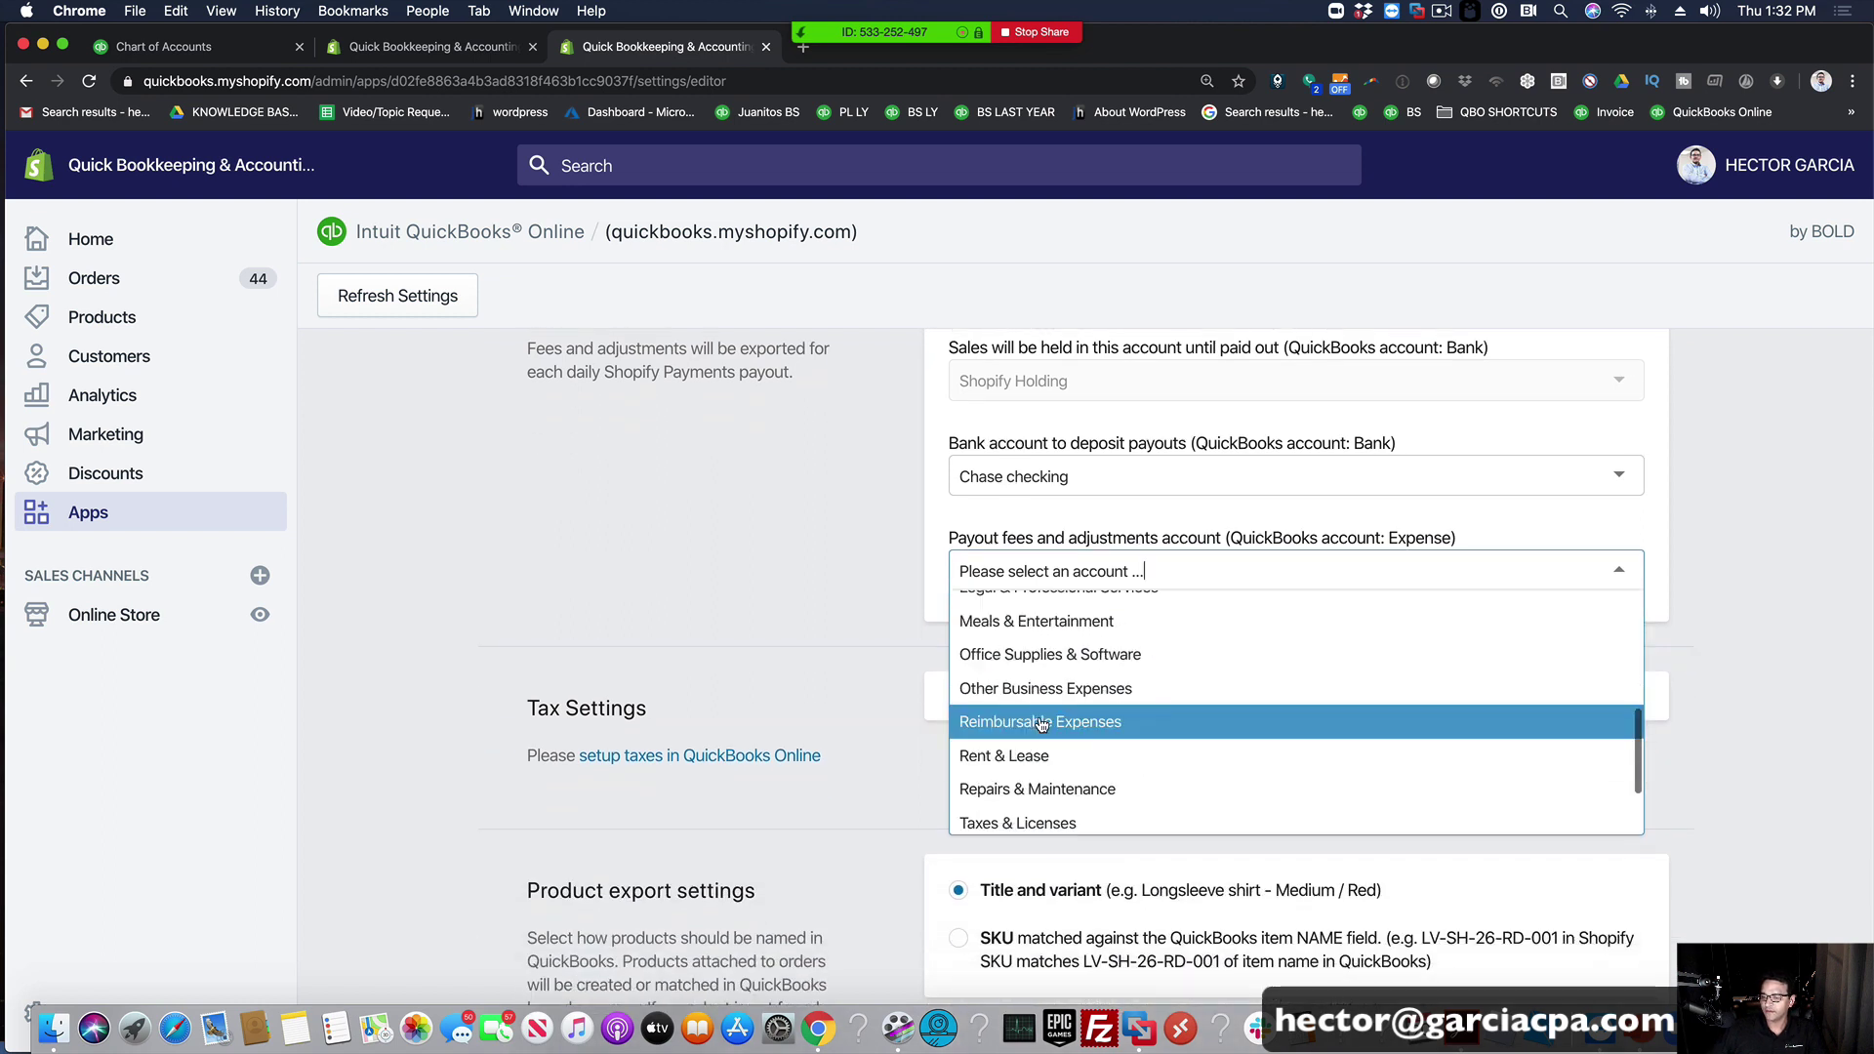
pyautogui.scroll(4, 1054, 727)
pyautogui.scroll(5, 1054, 727)
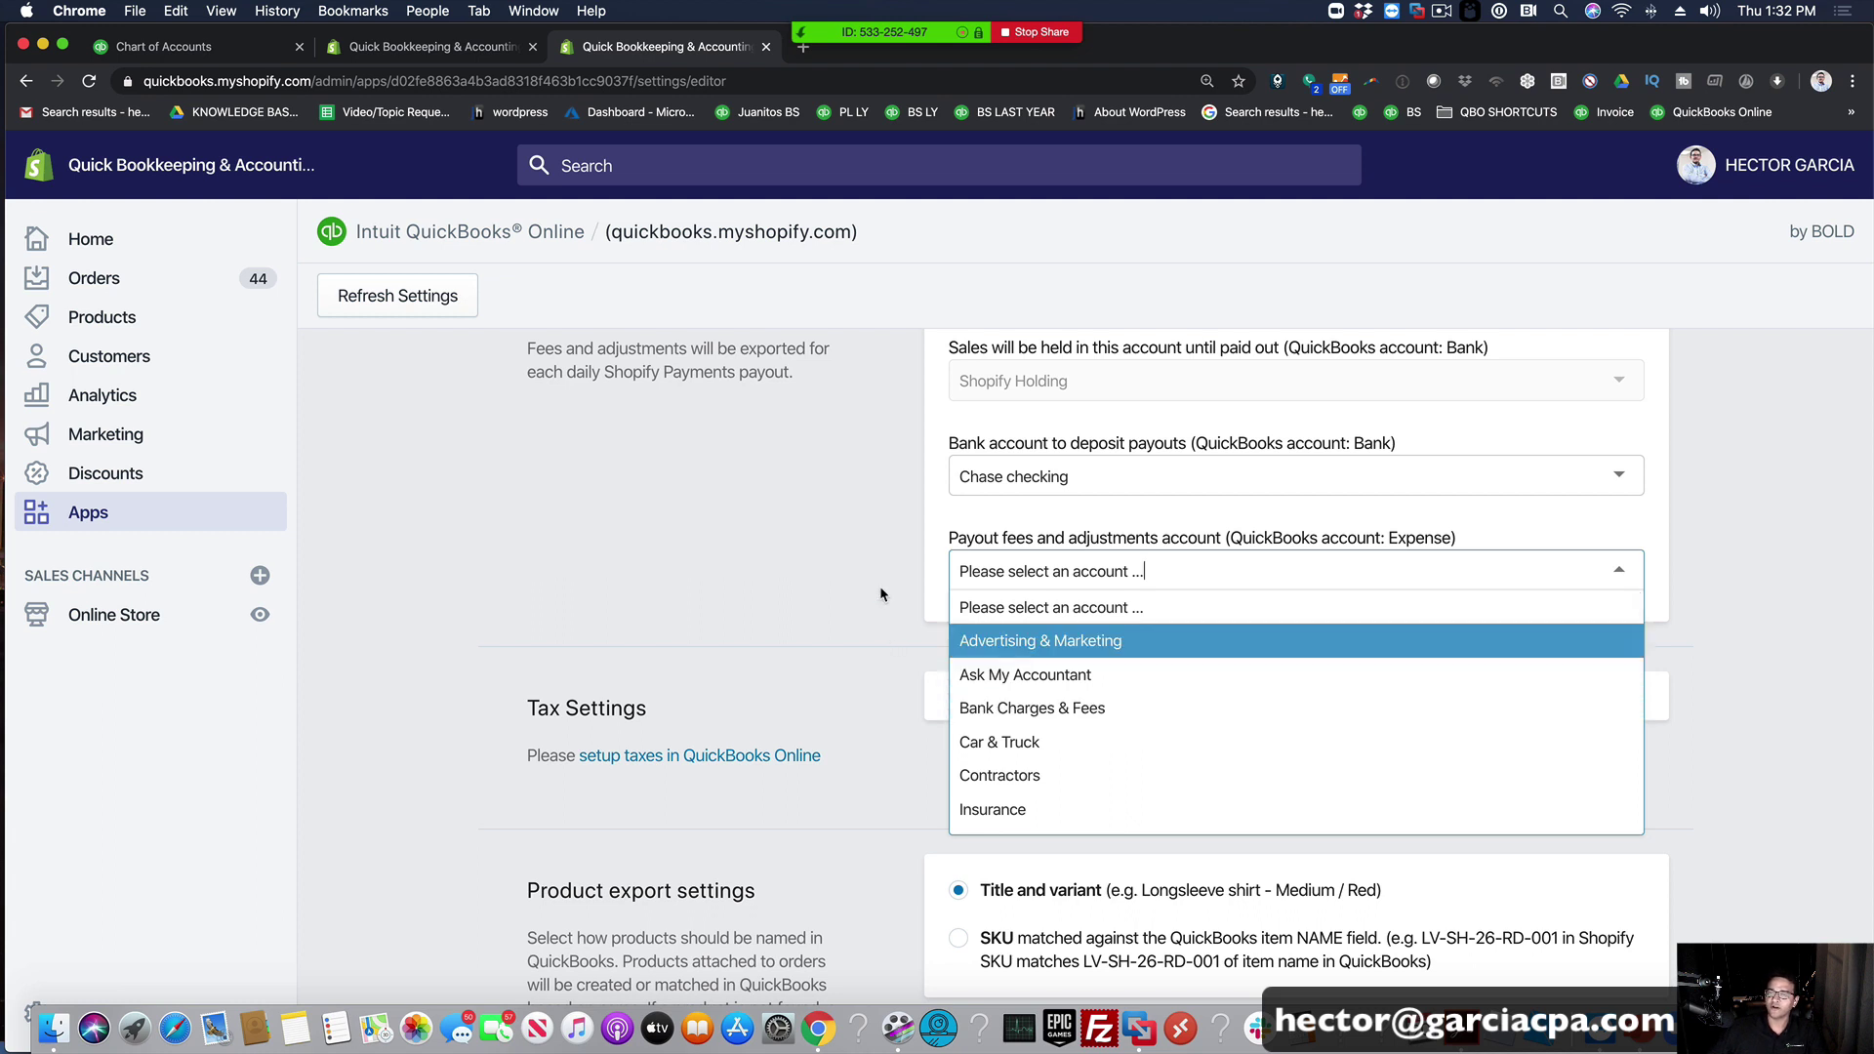
pyautogui.click(1064, 573)
pyautogui.click(1175, 569)
pyautogui.scroll(-8, 1074, 683)
pyautogui.scroll(8, 1086, 721)
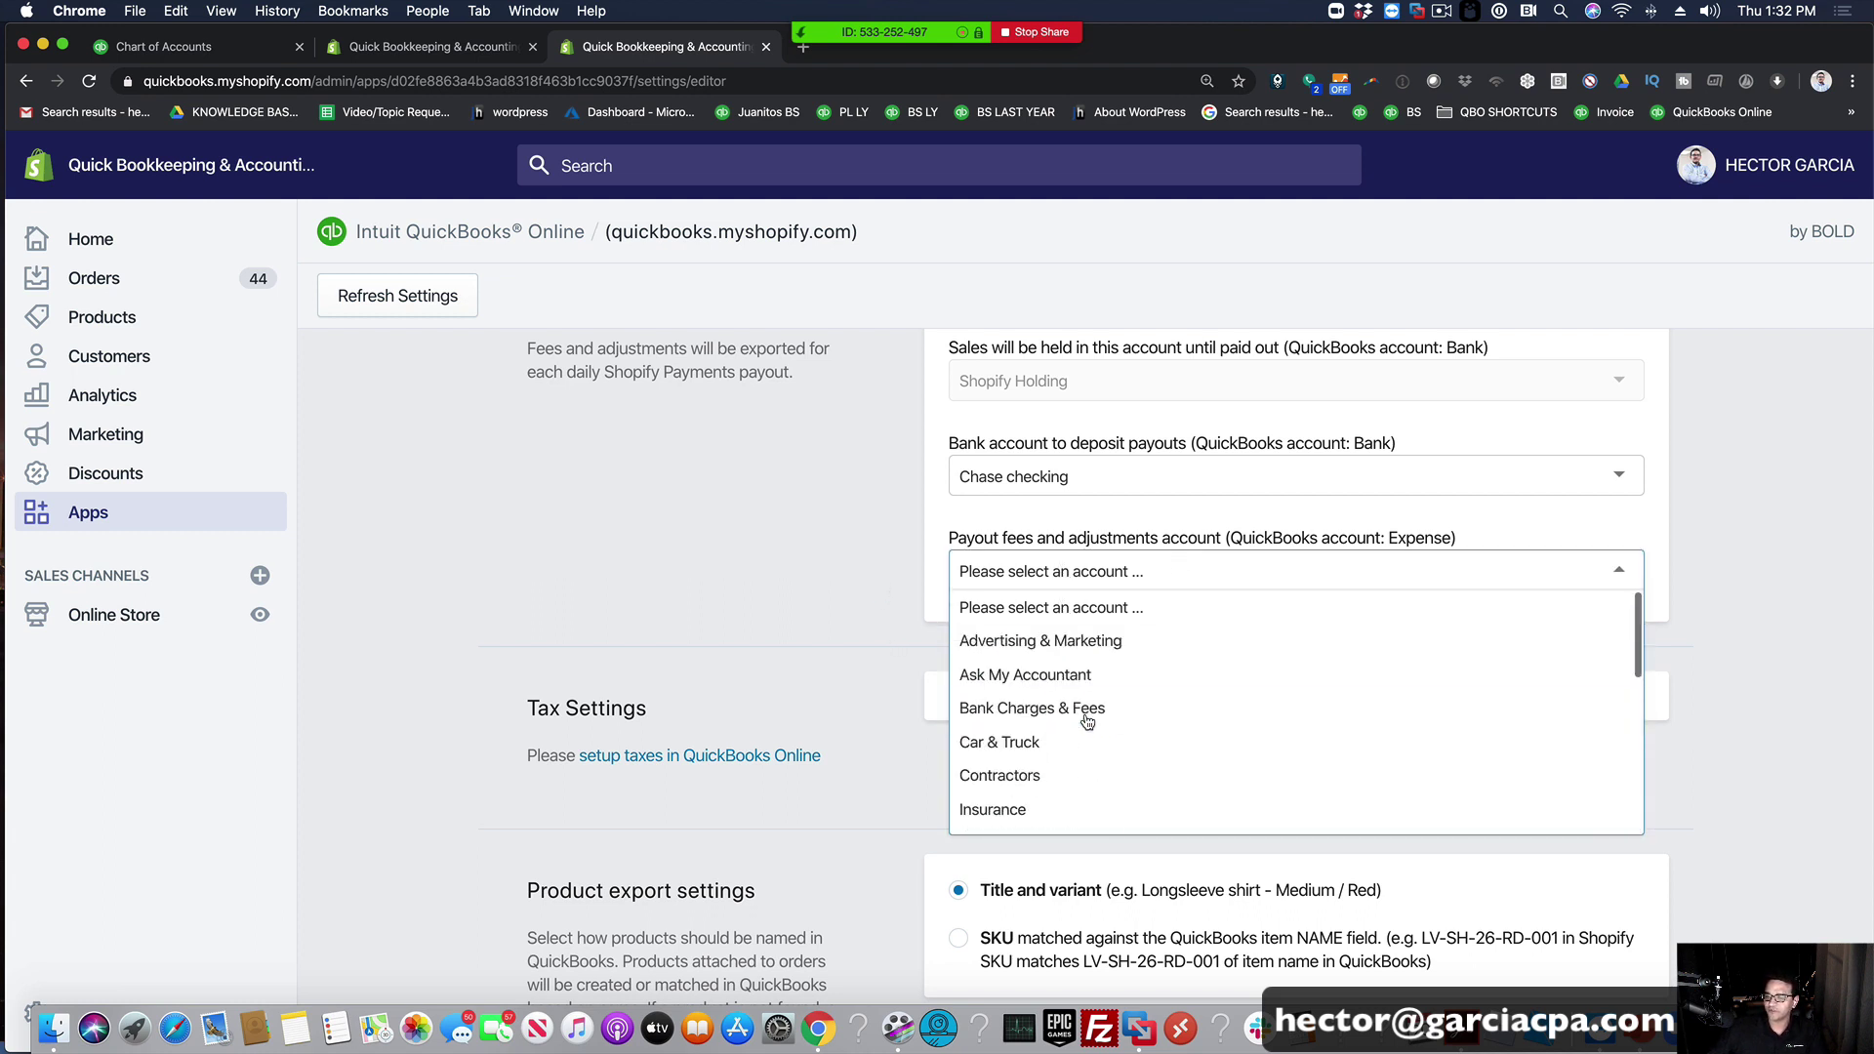
pyautogui.click(1116, 597)
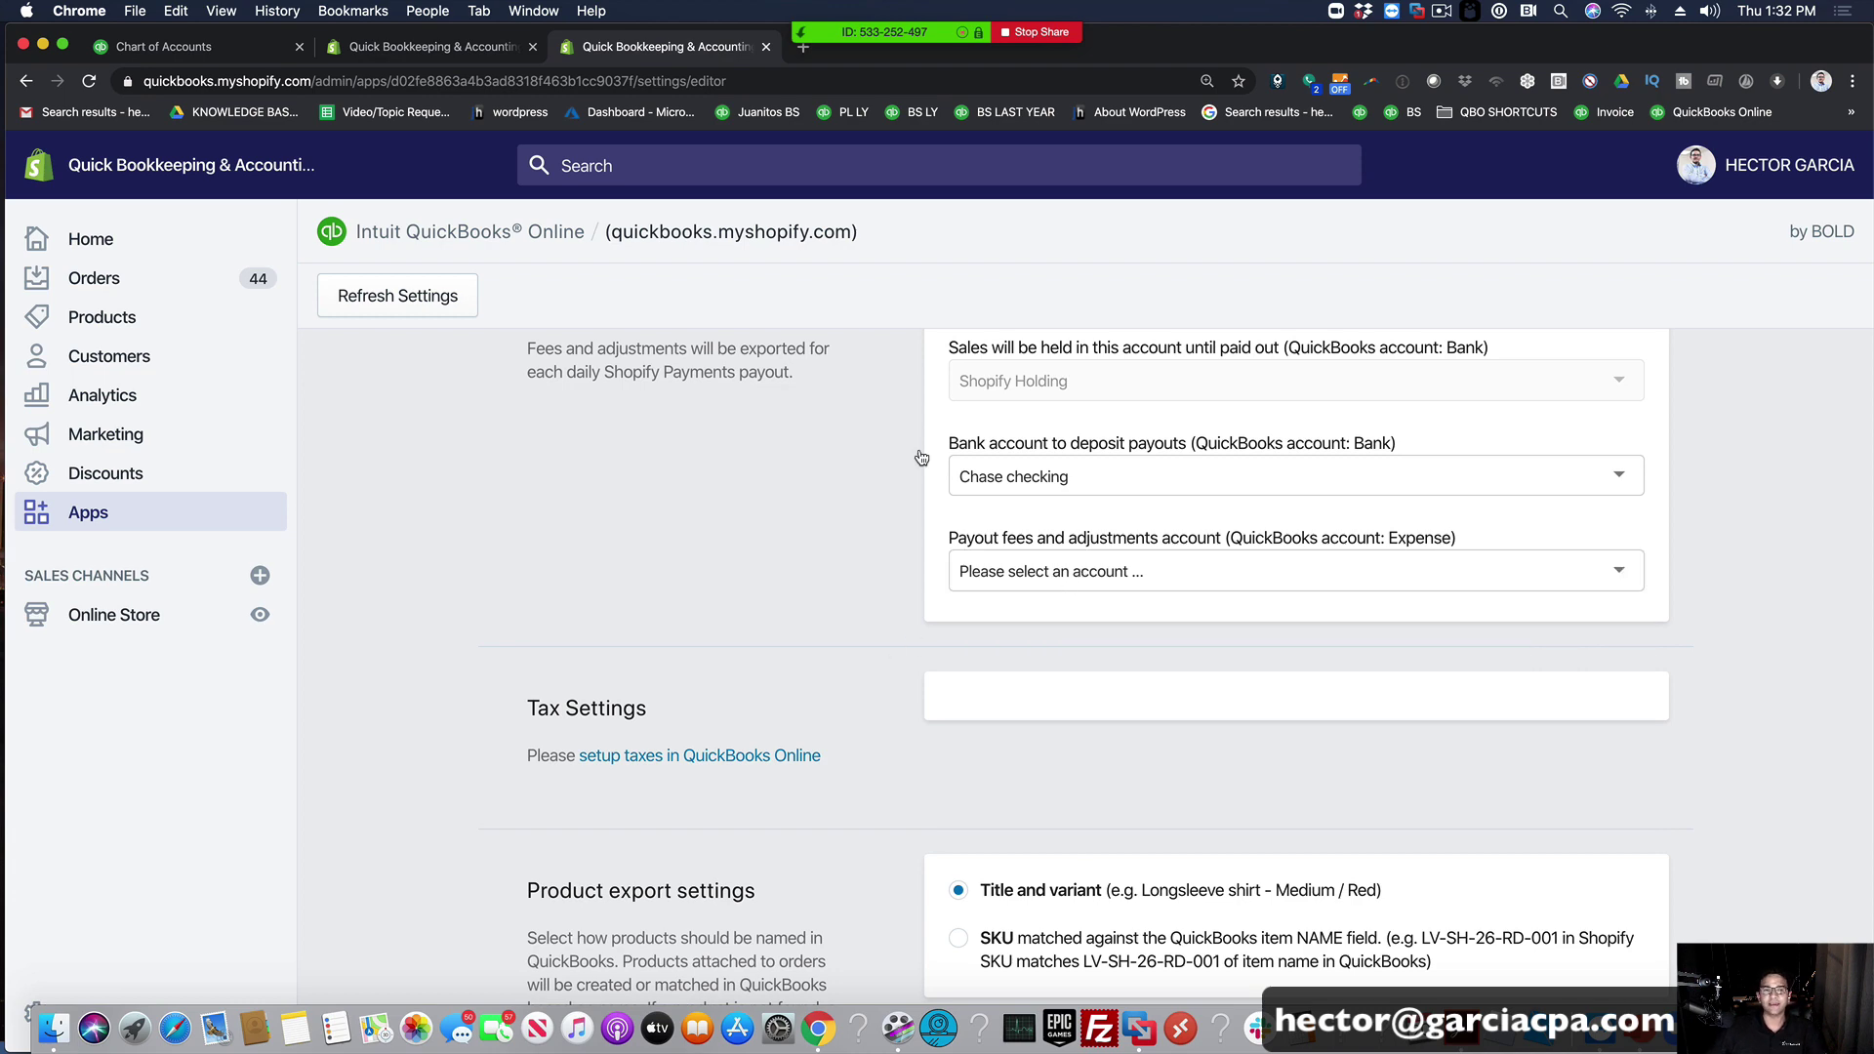
# Step: Switch to QuickBooks Online, find the Shopify/Merchant Fees account and change its type to Expenses with the Advertising/Promotional detail type
pyautogui.click(156, 46)
pyautogui.click(375, 561)
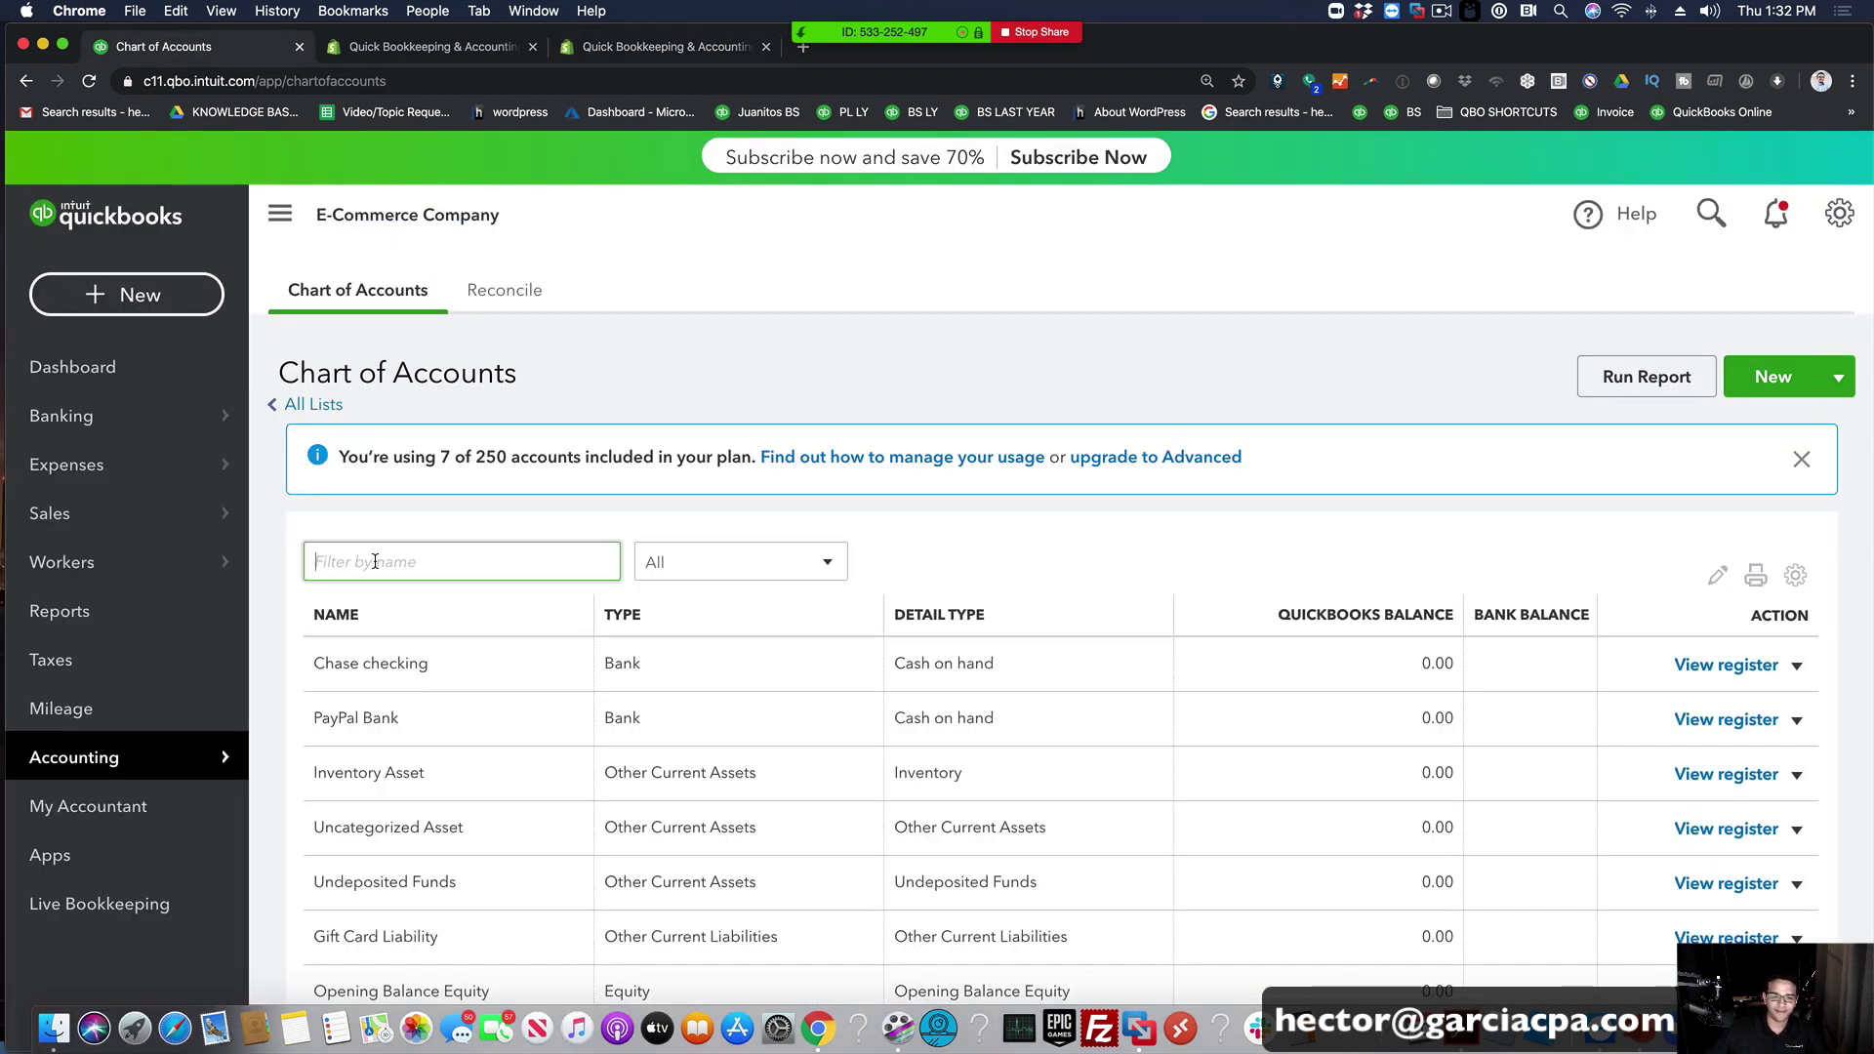
pyautogui.write('shop')
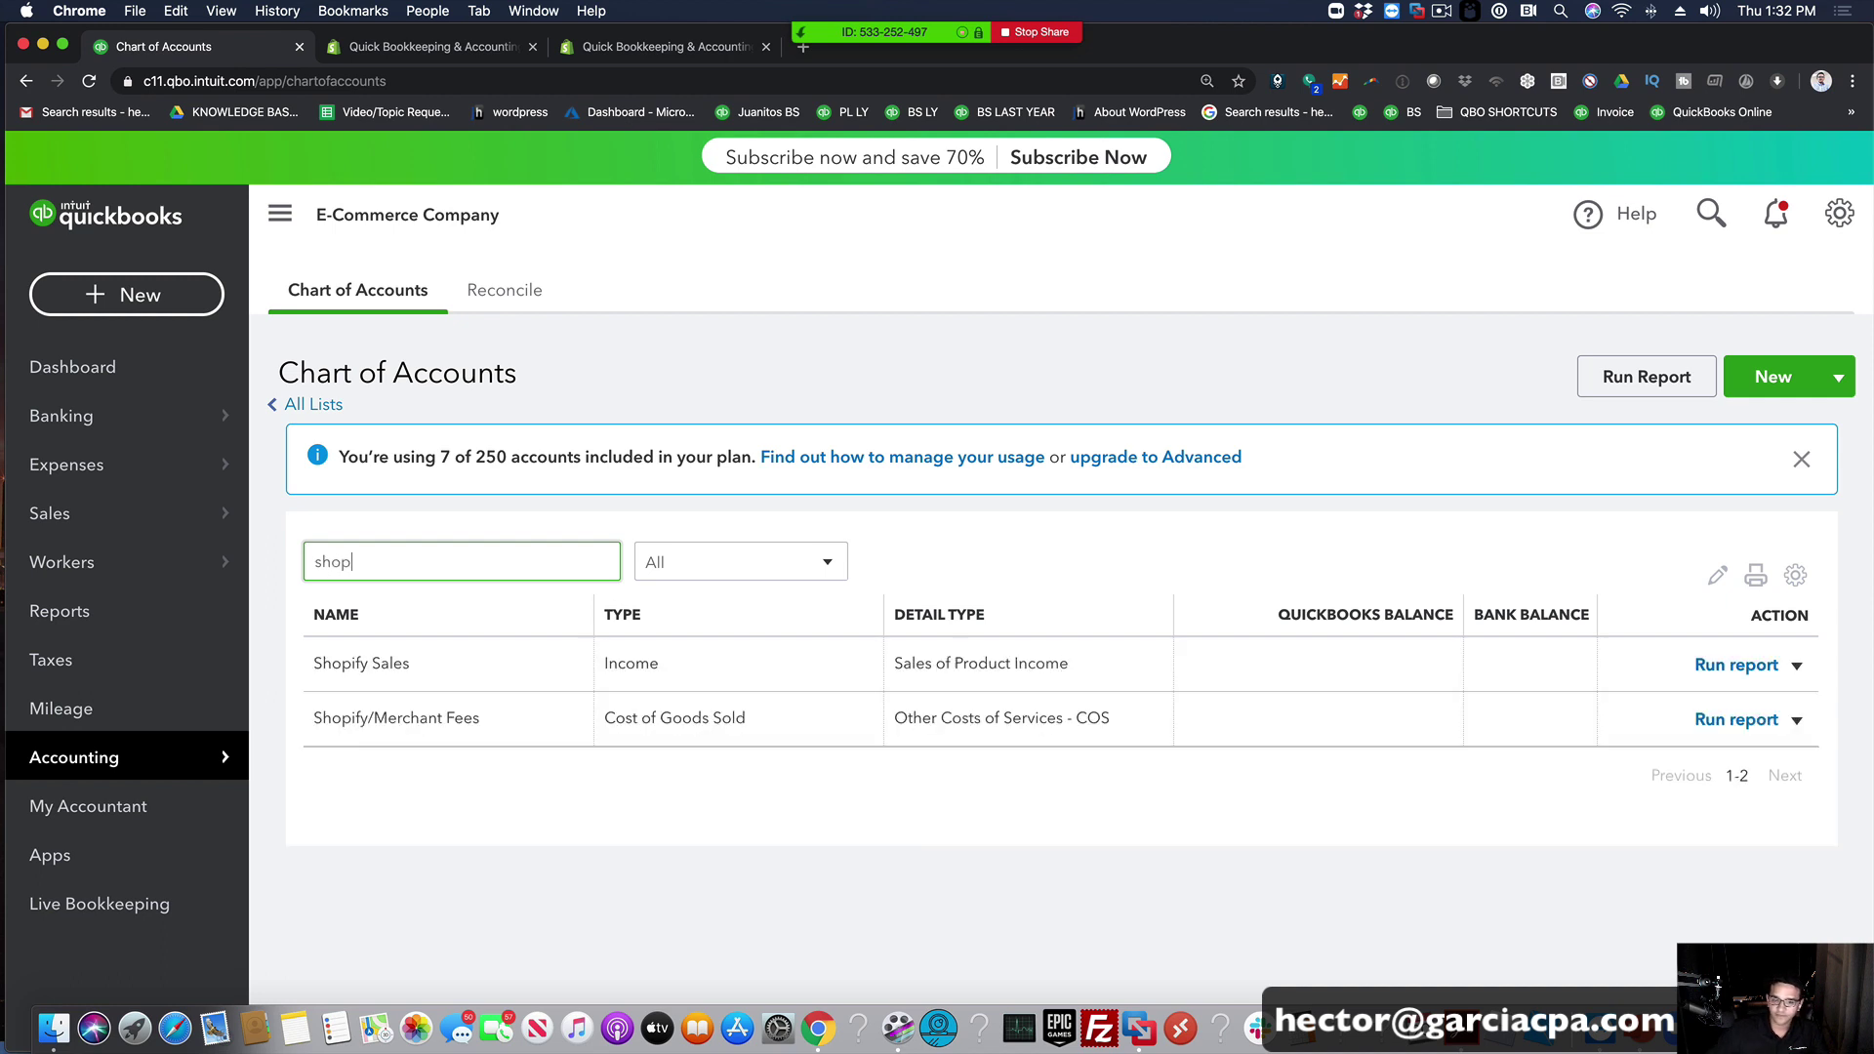
pyautogui.click(1796, 719)
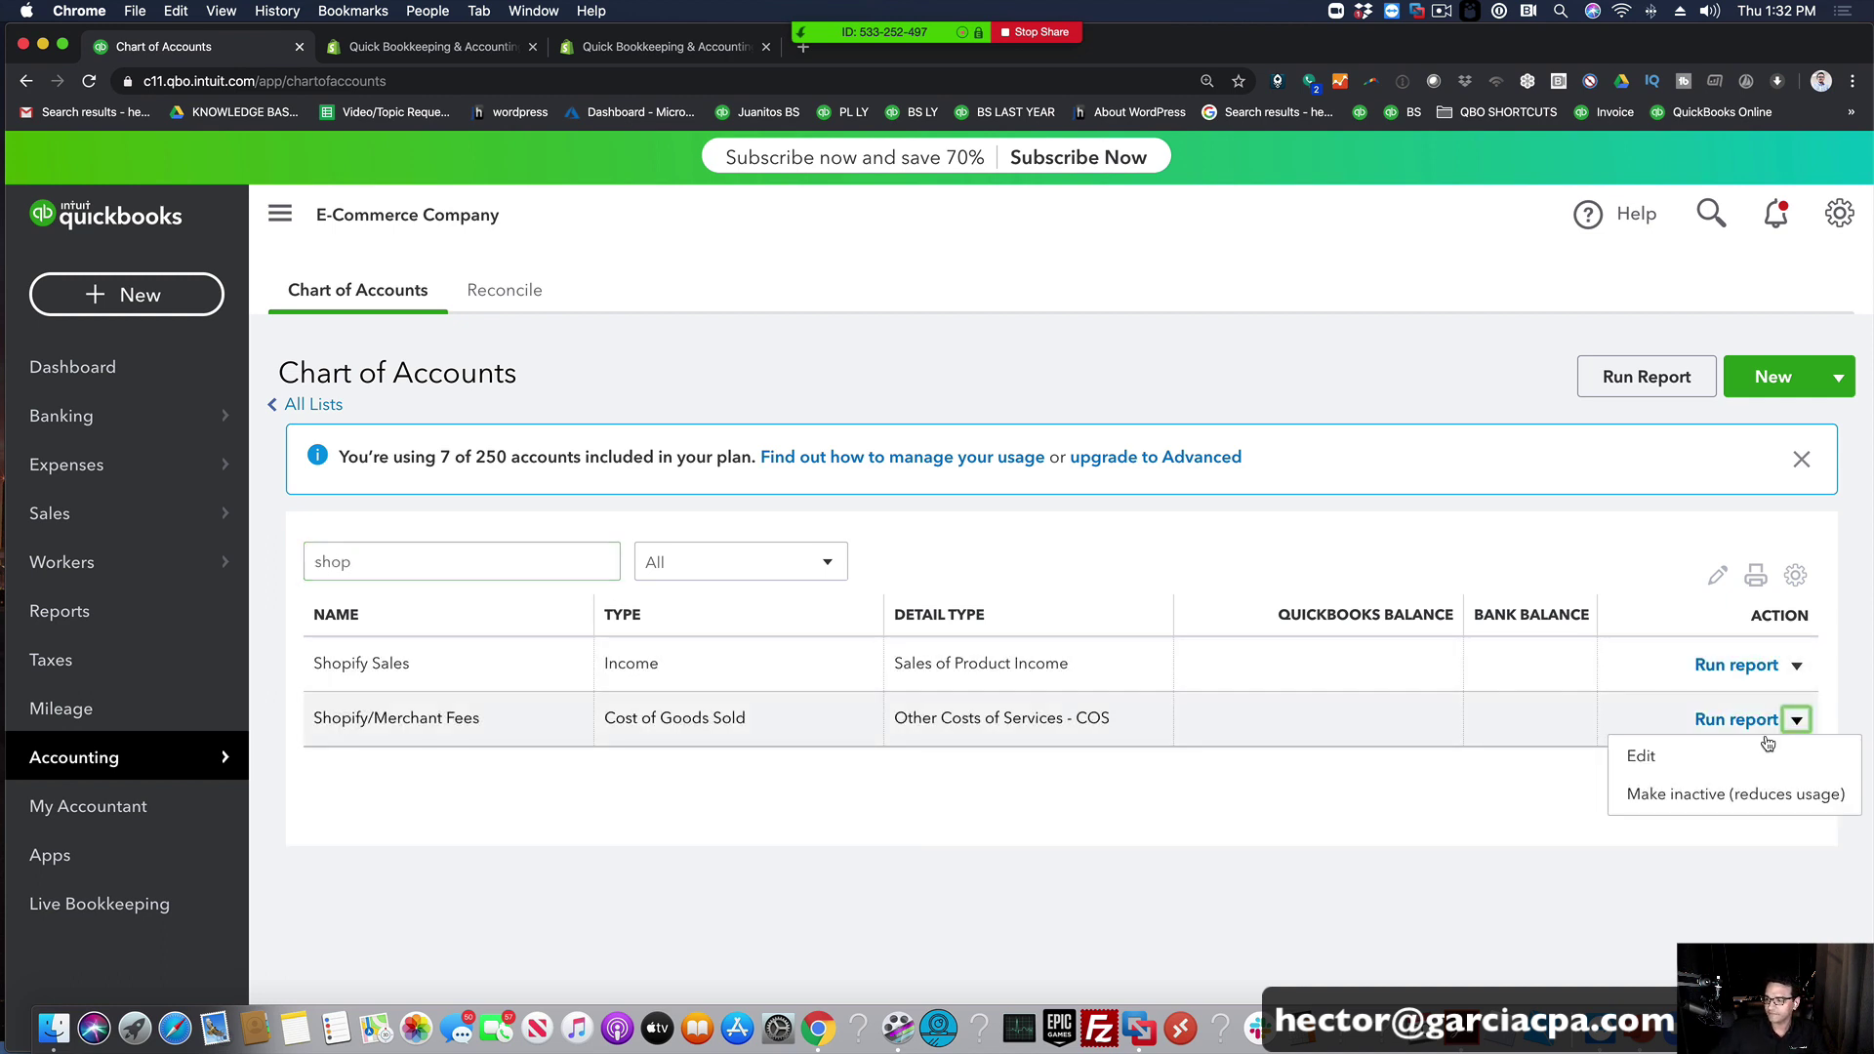
pyautogui.click(1625, 752)
pyautogui.click(650, 322)
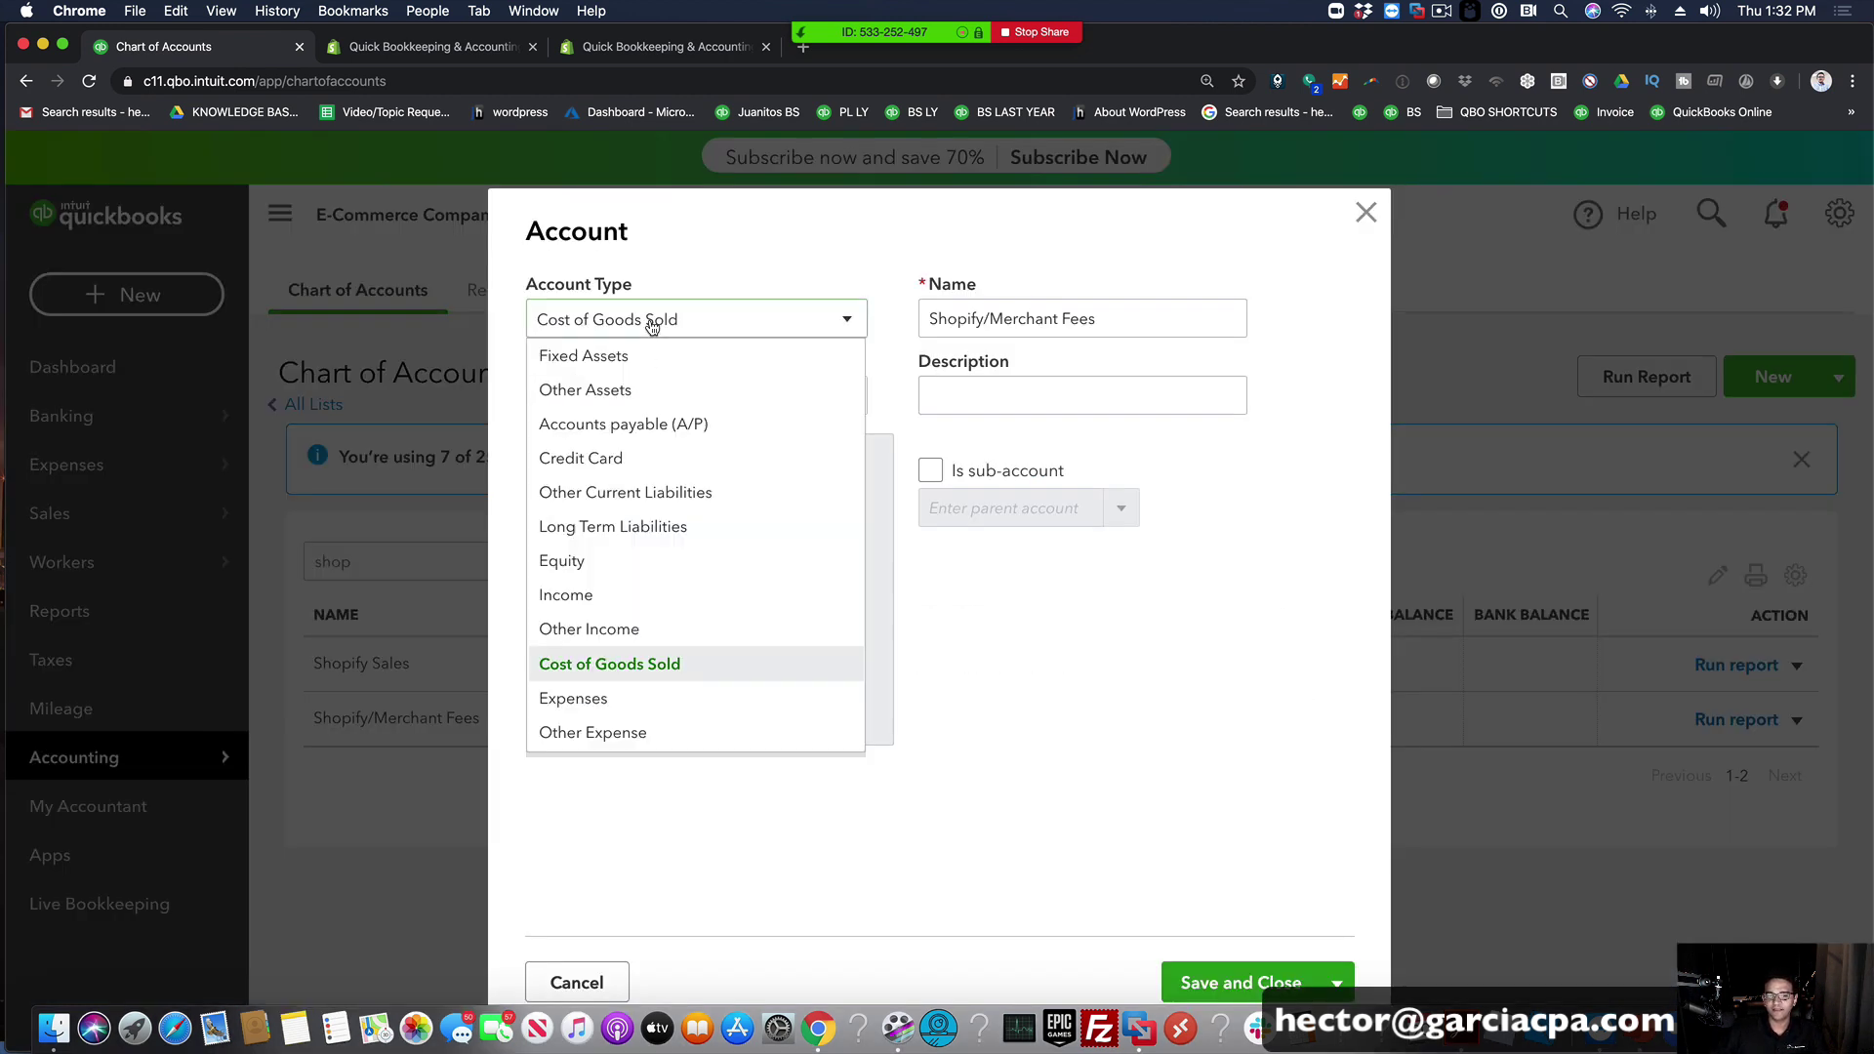
pyautogui.click(589, 699)
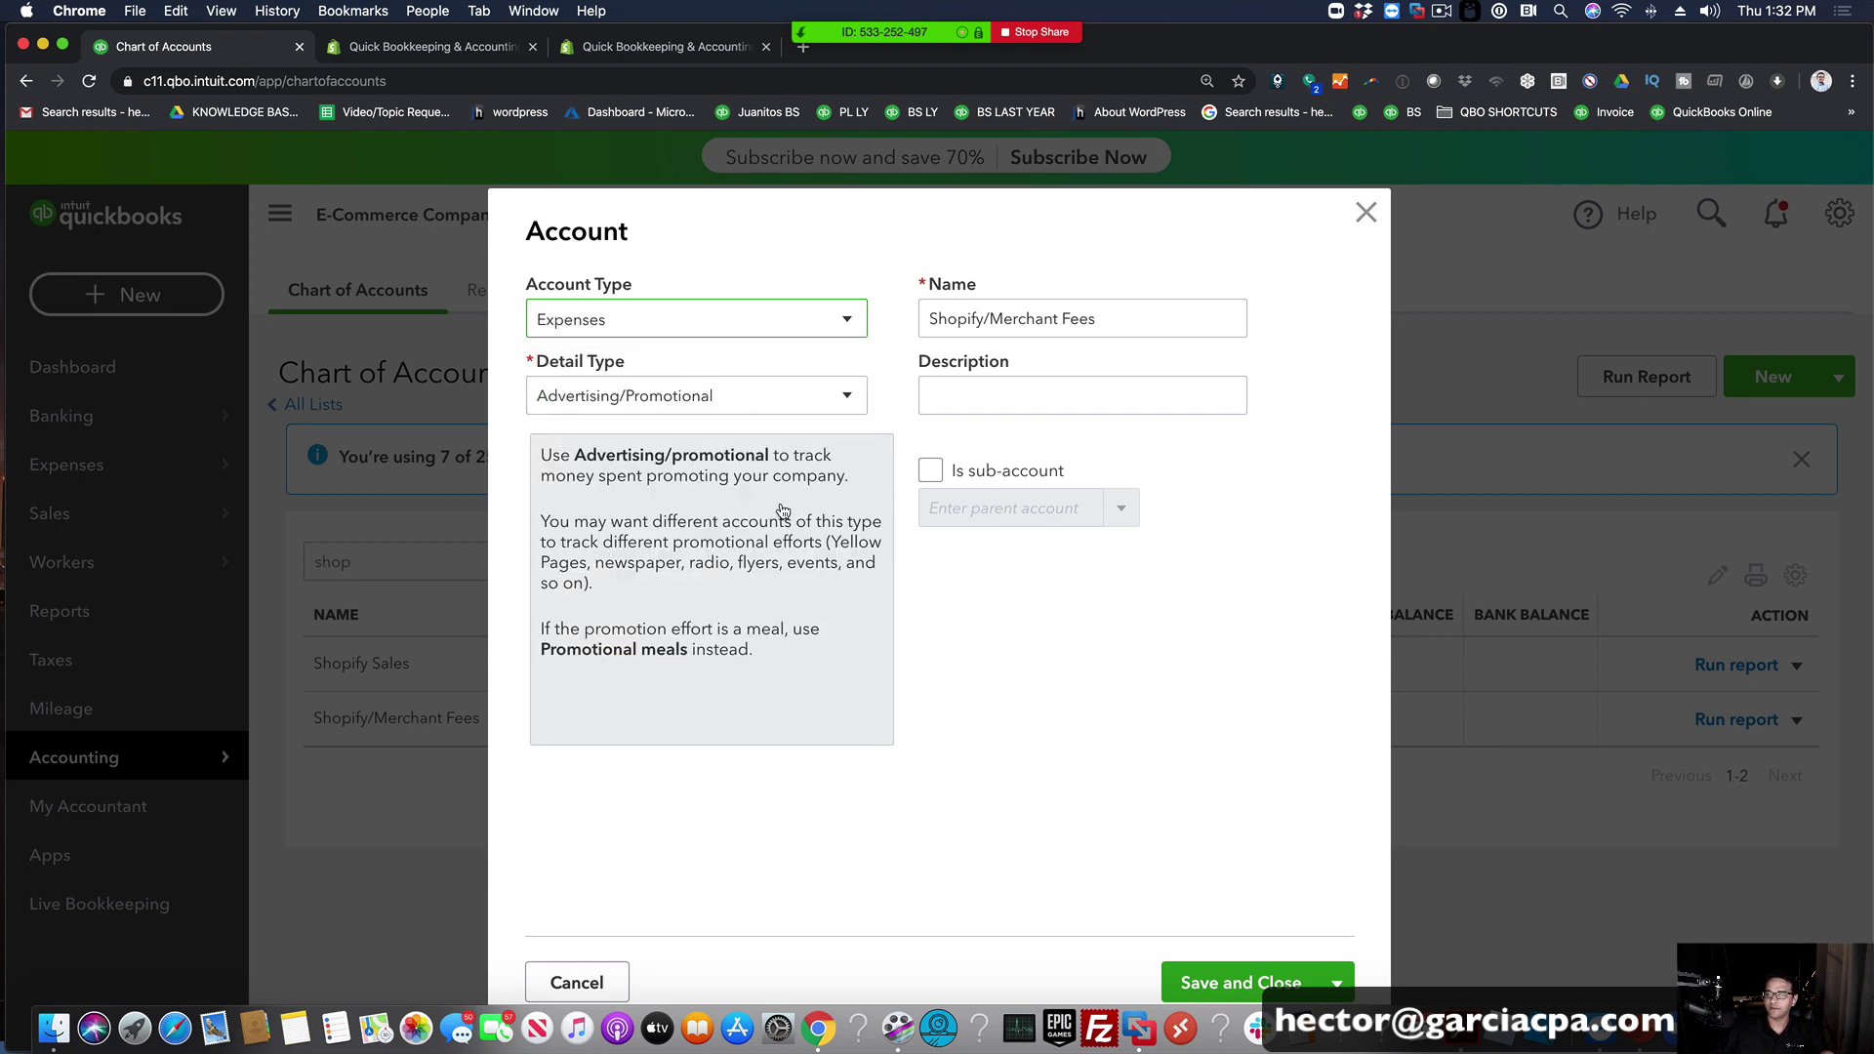
pyautogui.click(1256, 981)
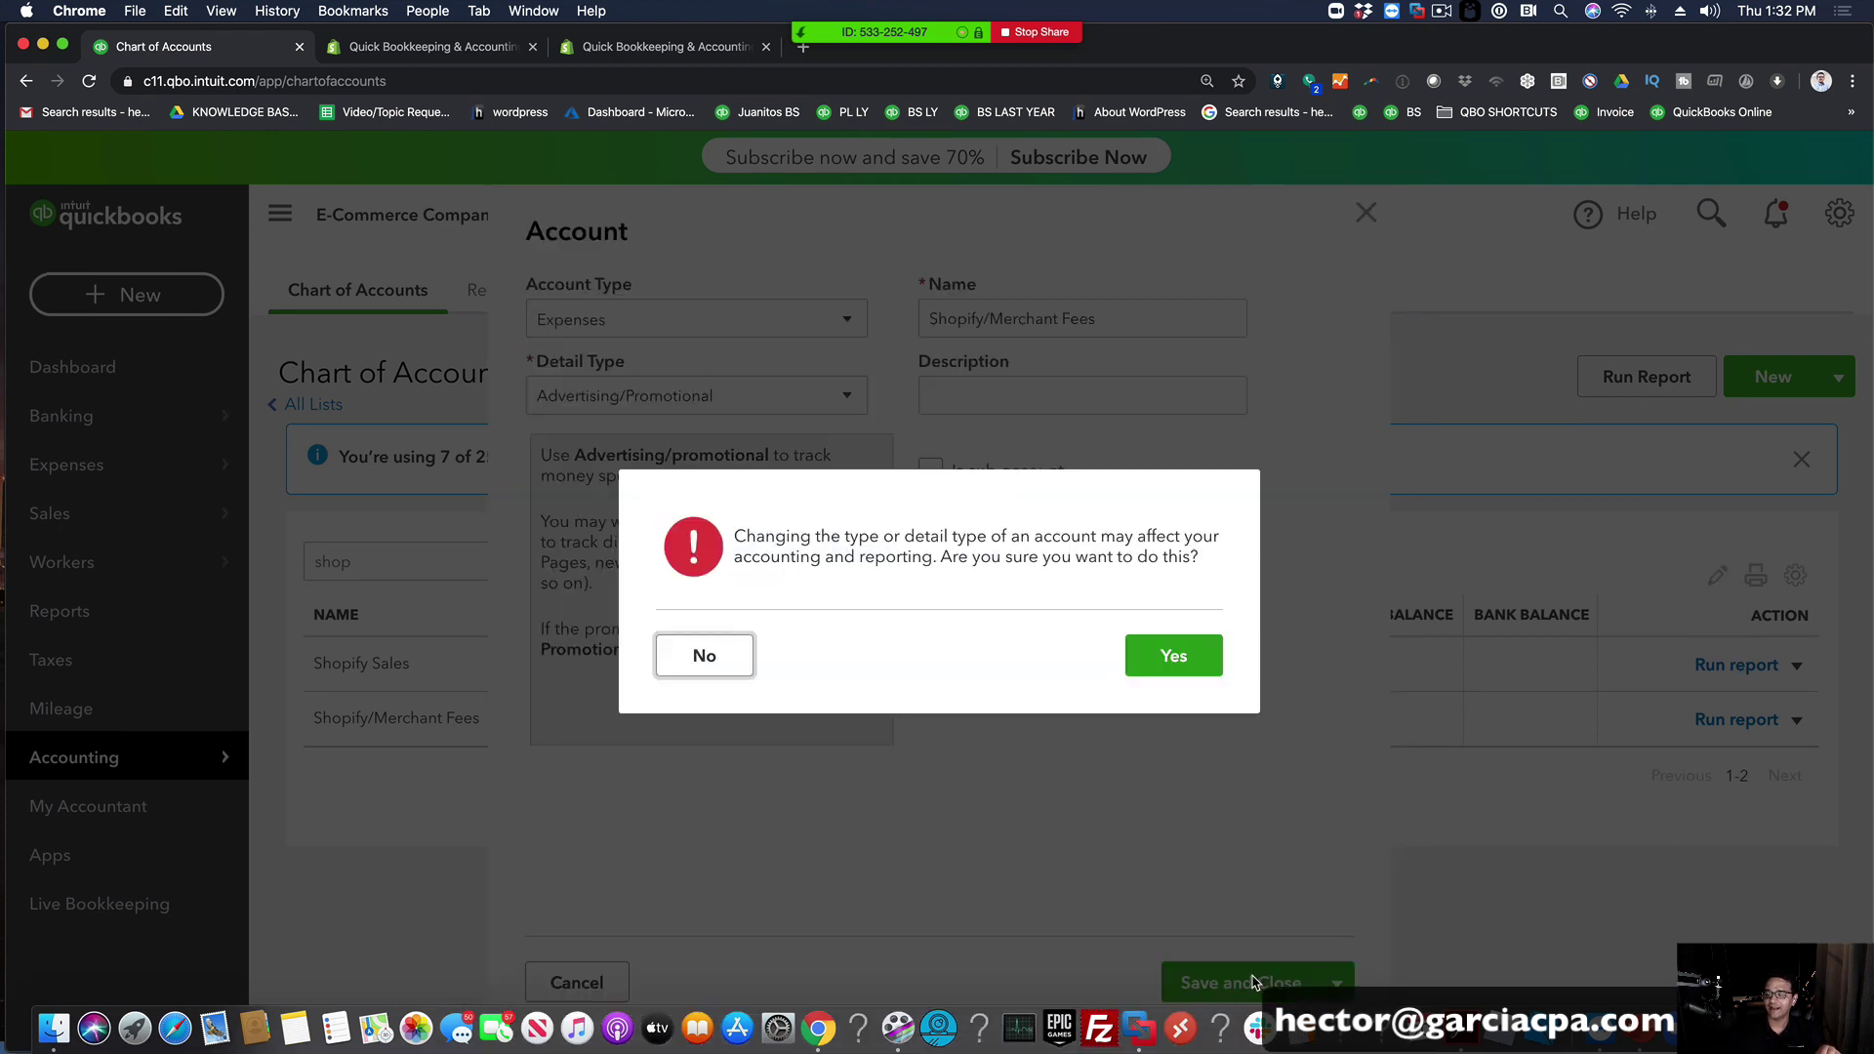
pyautogui.click(1127, 655)
# Step: Return to Shopify, reload the QuickBooks data in the sync app and assign product sales to Shopify Sales
pyautogui.click(619, 48)
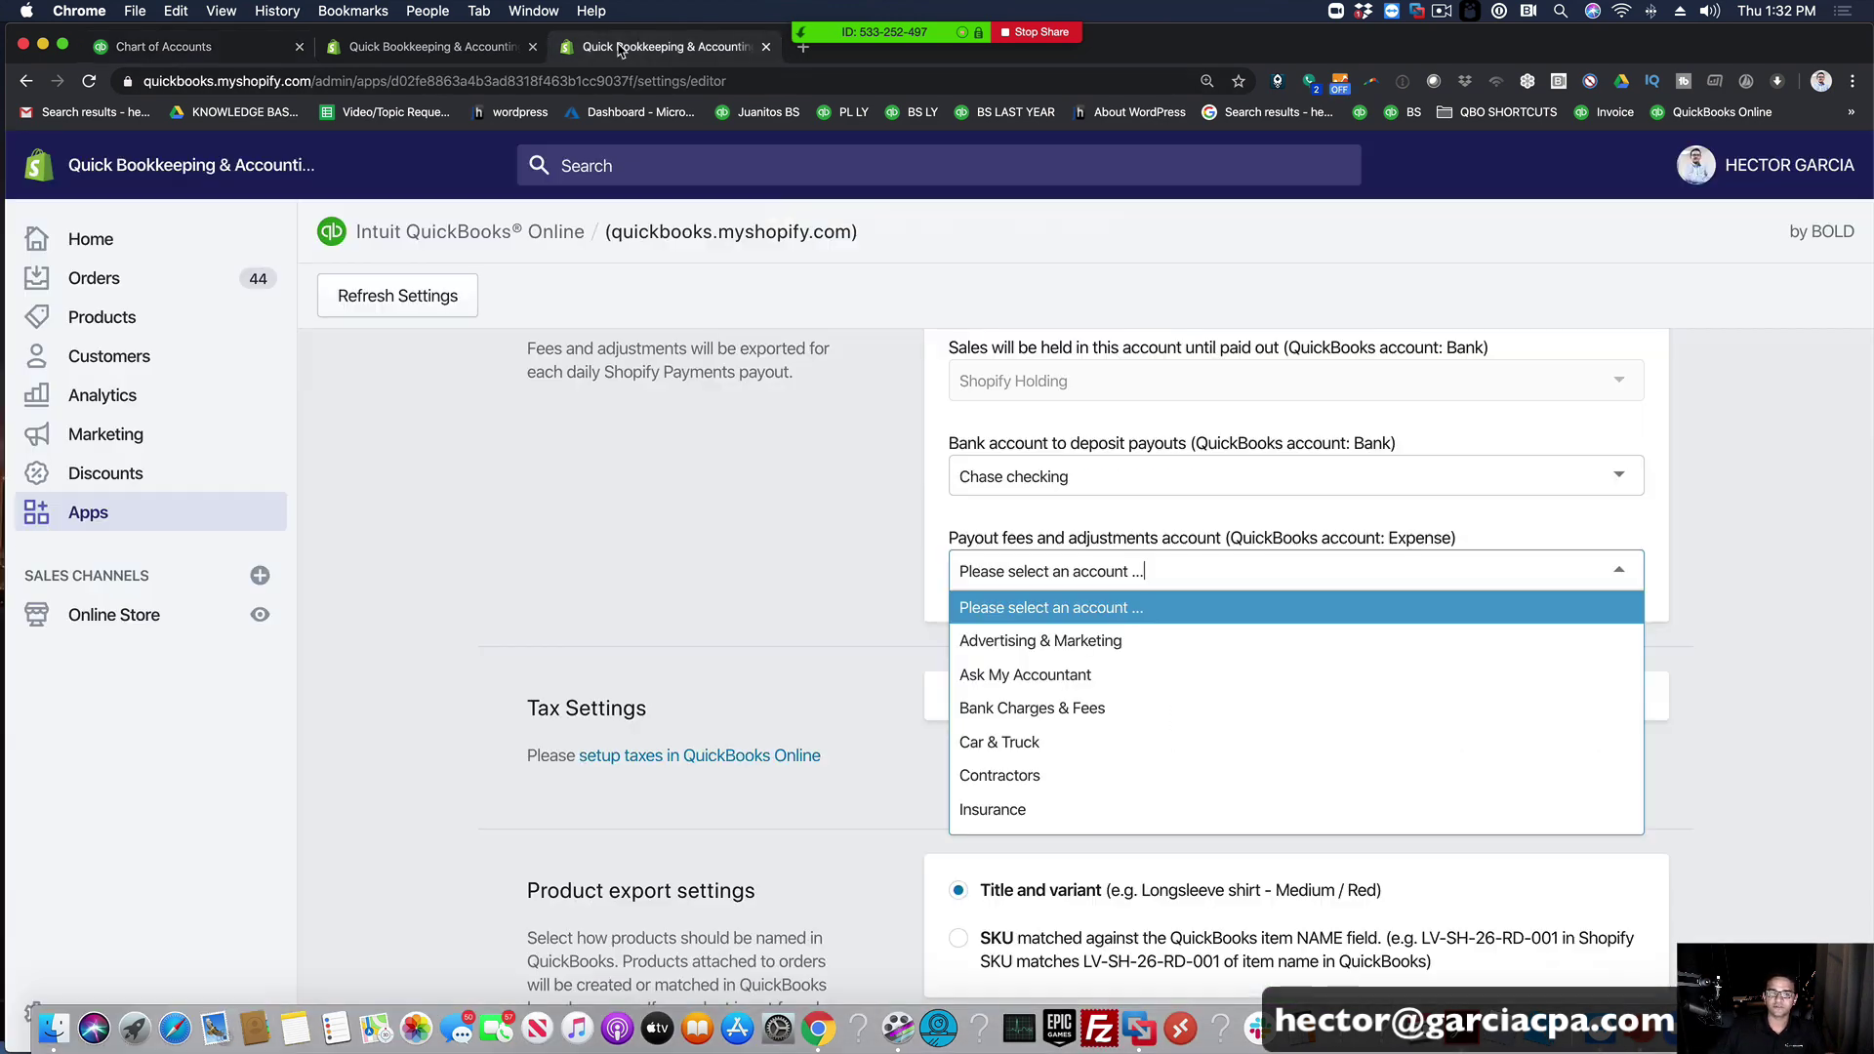
pyautogui.click(400, 310)
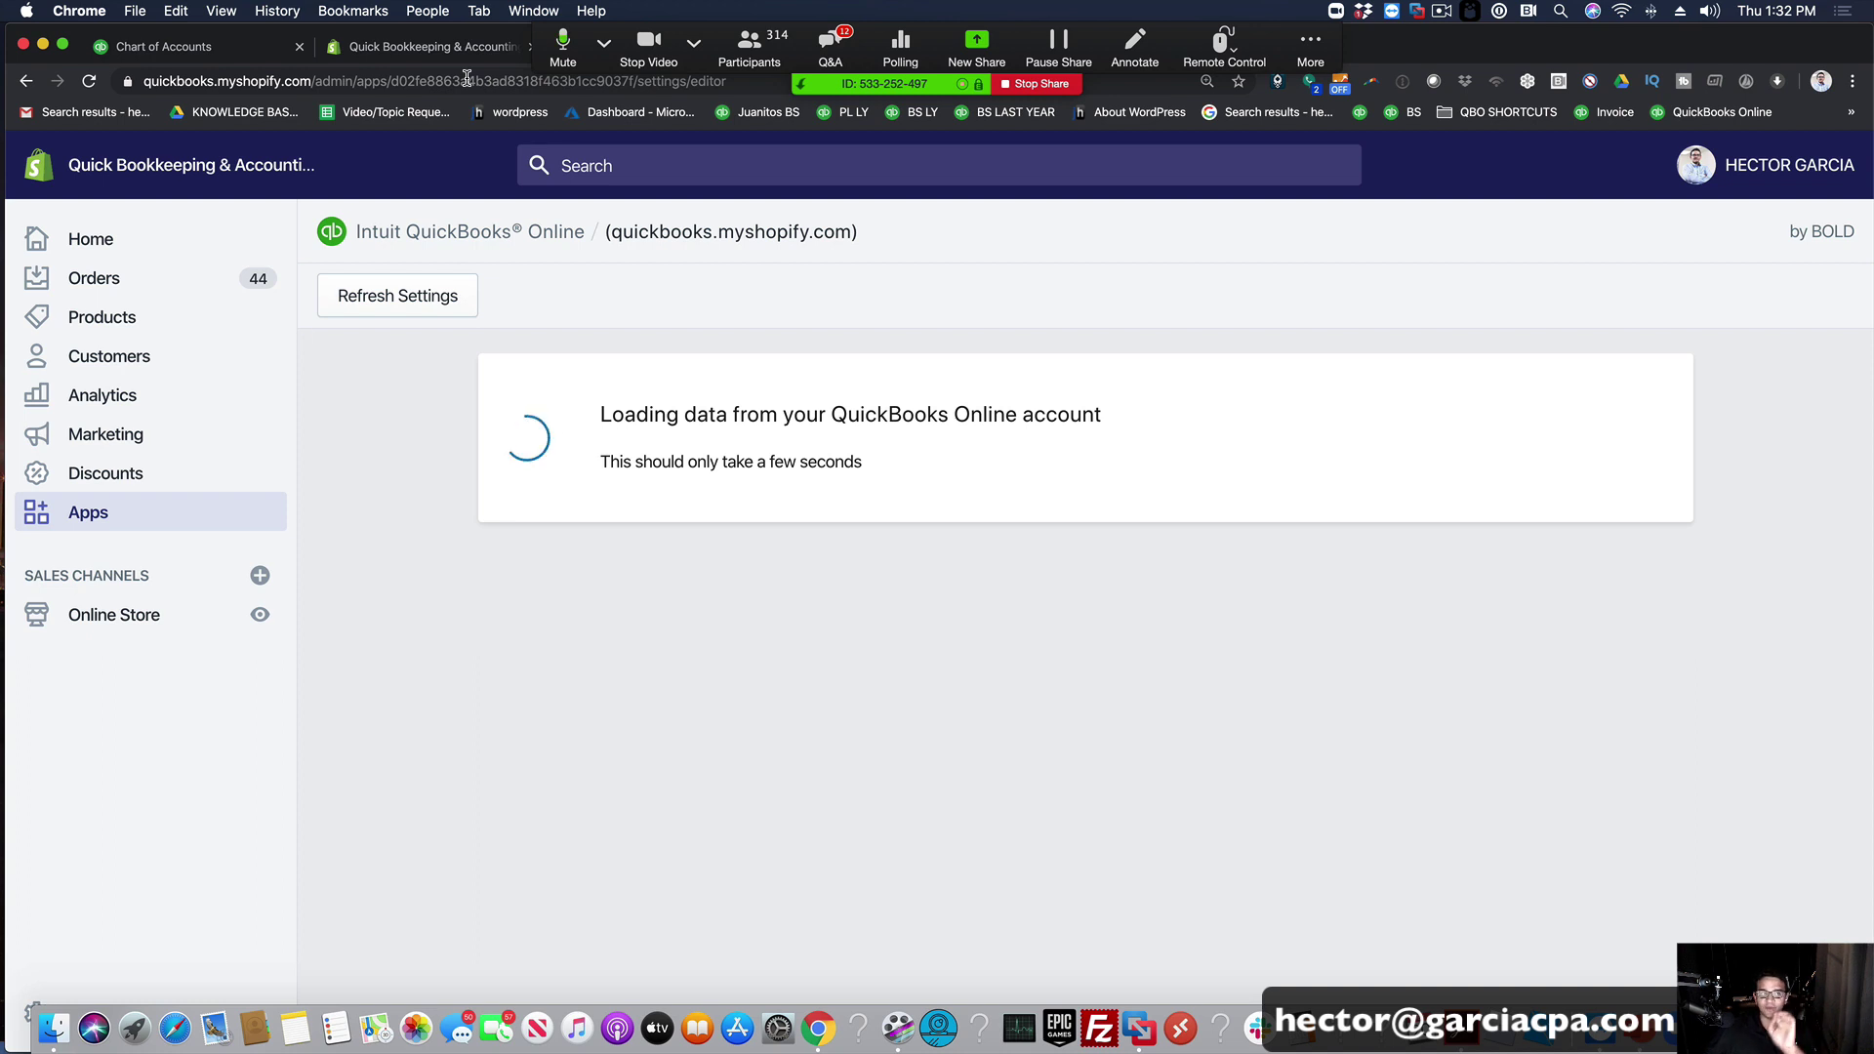
pyautogui.click(1028, 452)
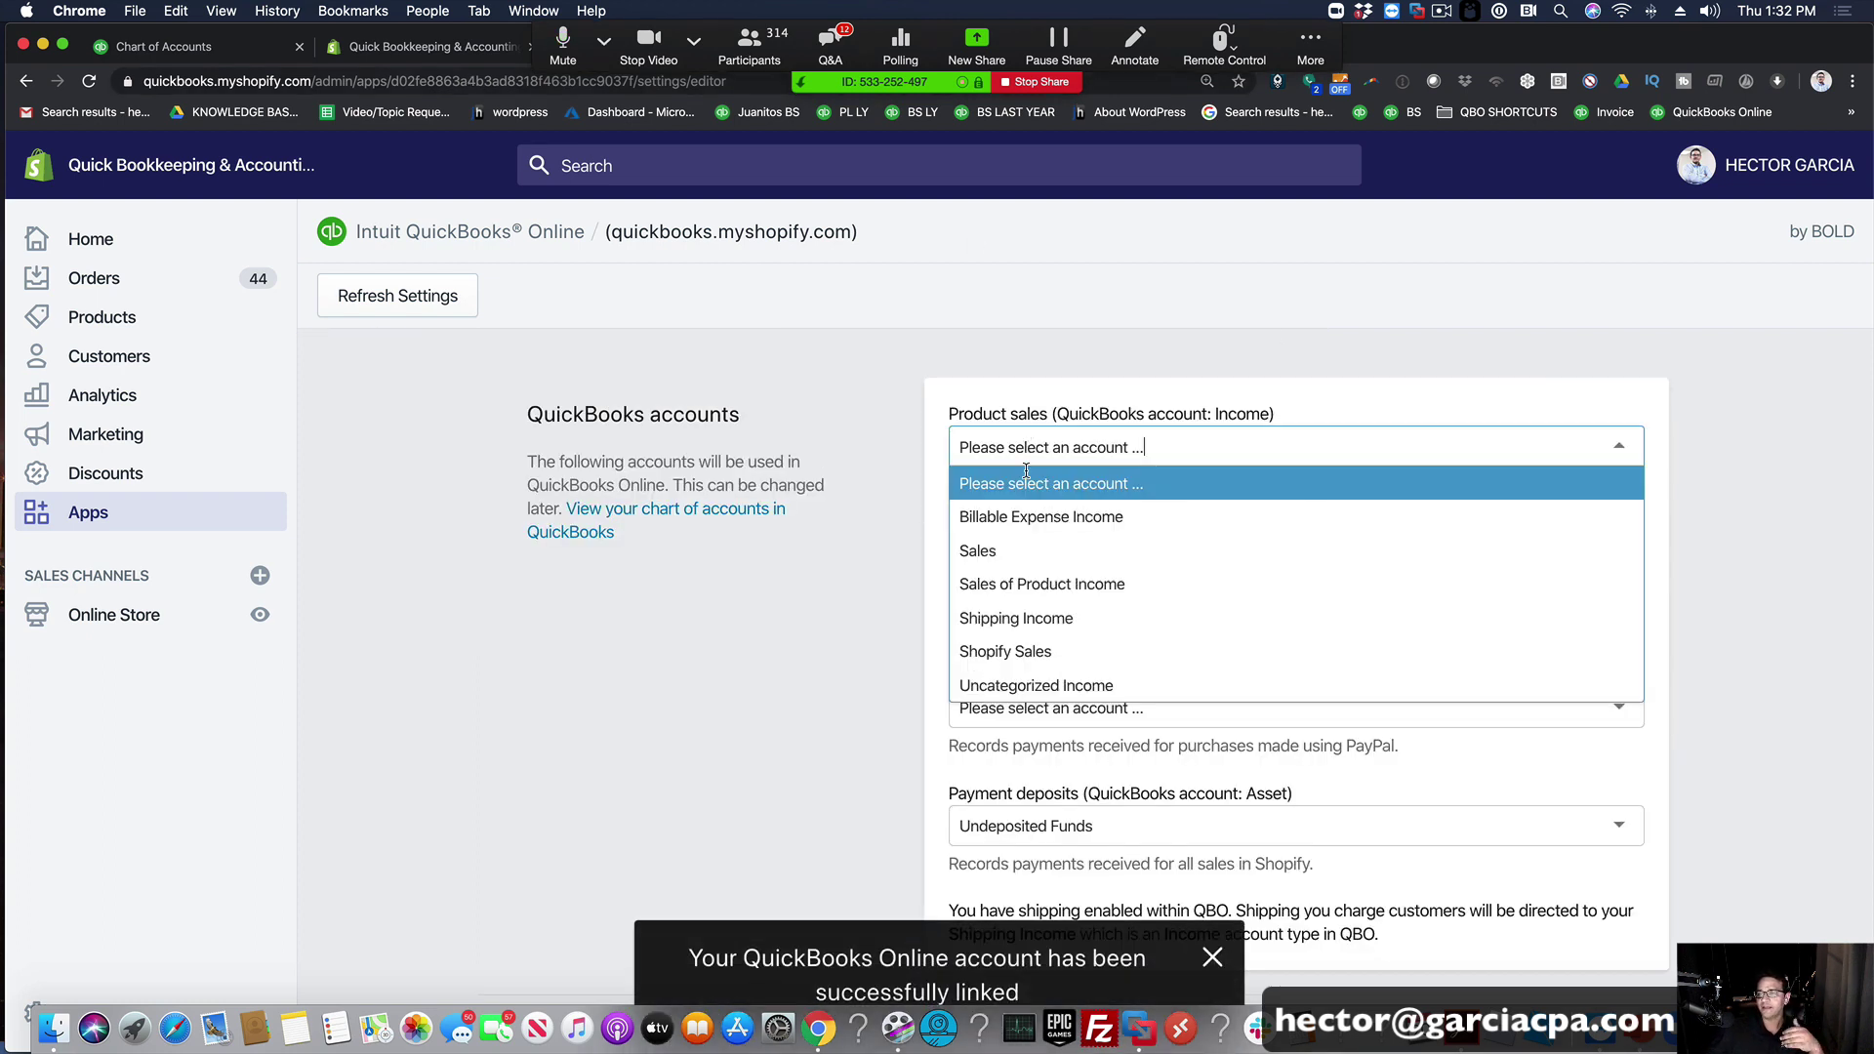
pyautogui.click(1045, 644)
# Step: Set the gift cards account to Gift Card Liability and the PayPal deposits account to PayPal Bank again
pyautogui.scroll(-1, 1045, 626)
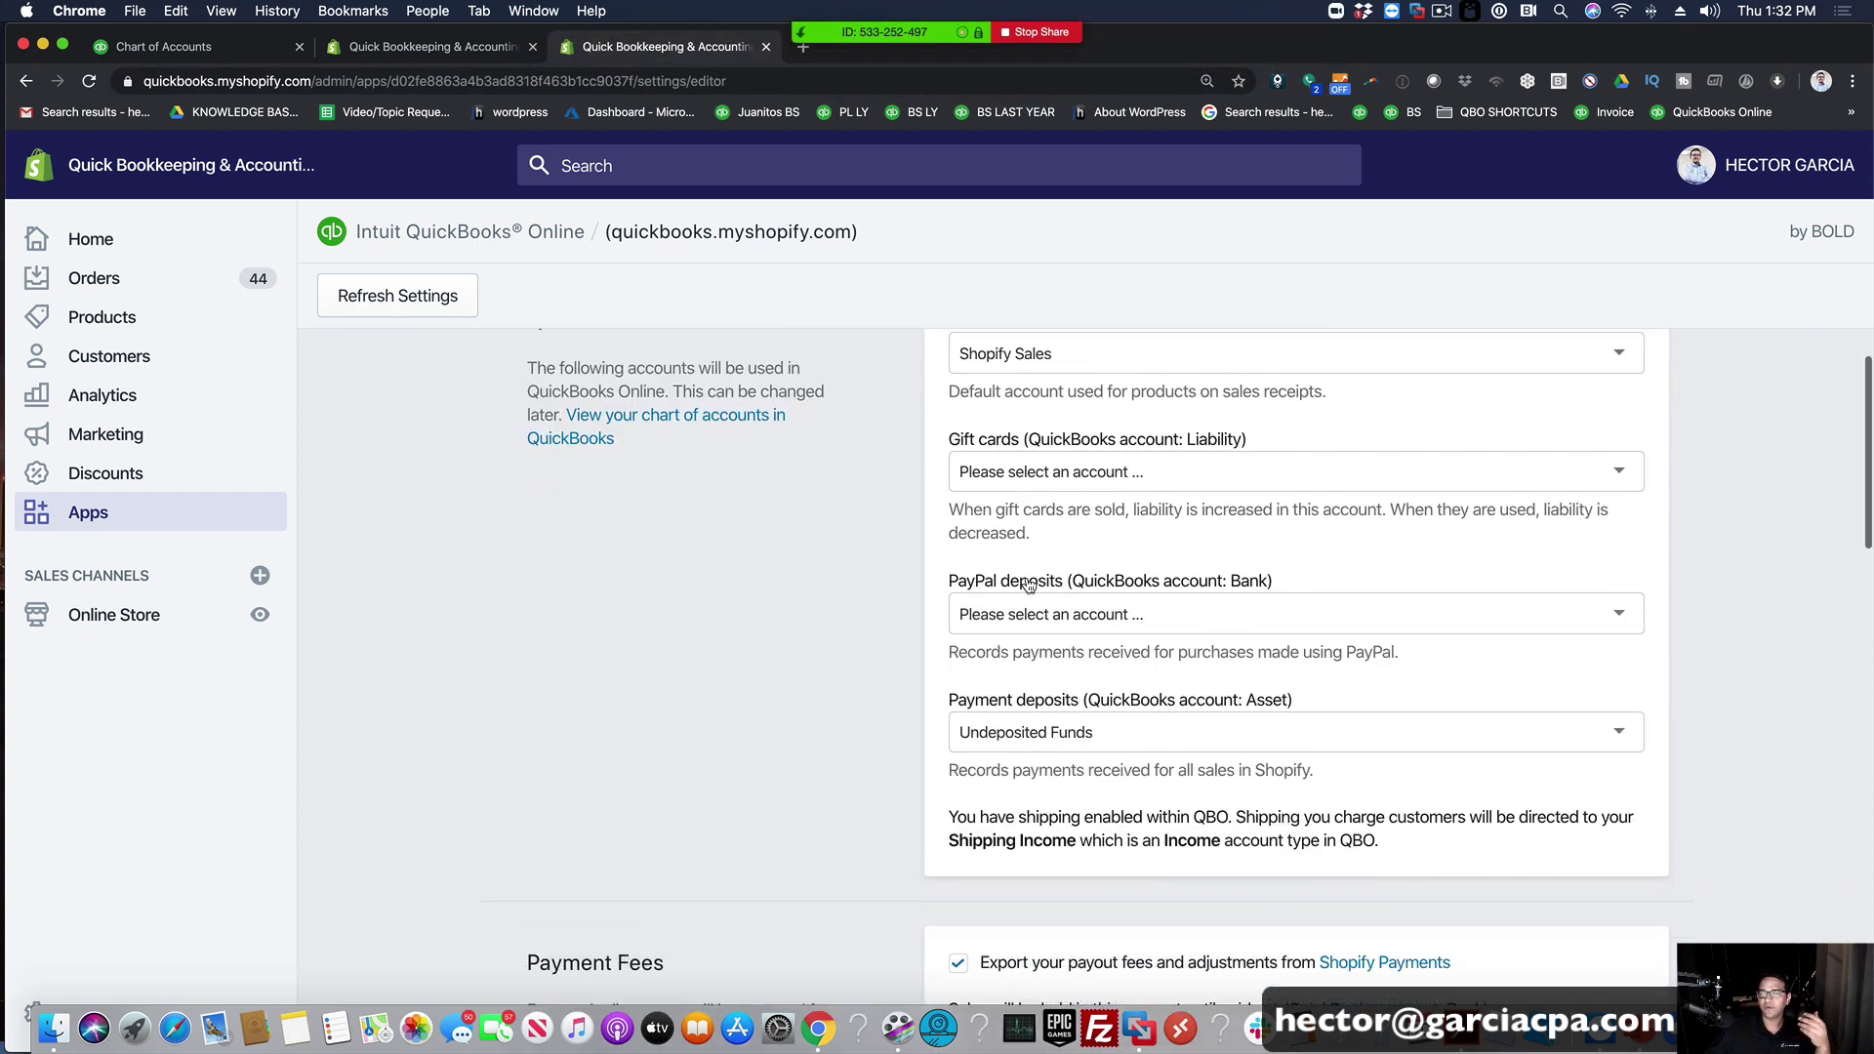
pyautogui.click(1035, 472)
pyautogui.click(1059, 543)
pyautogui.click(1069, 621)
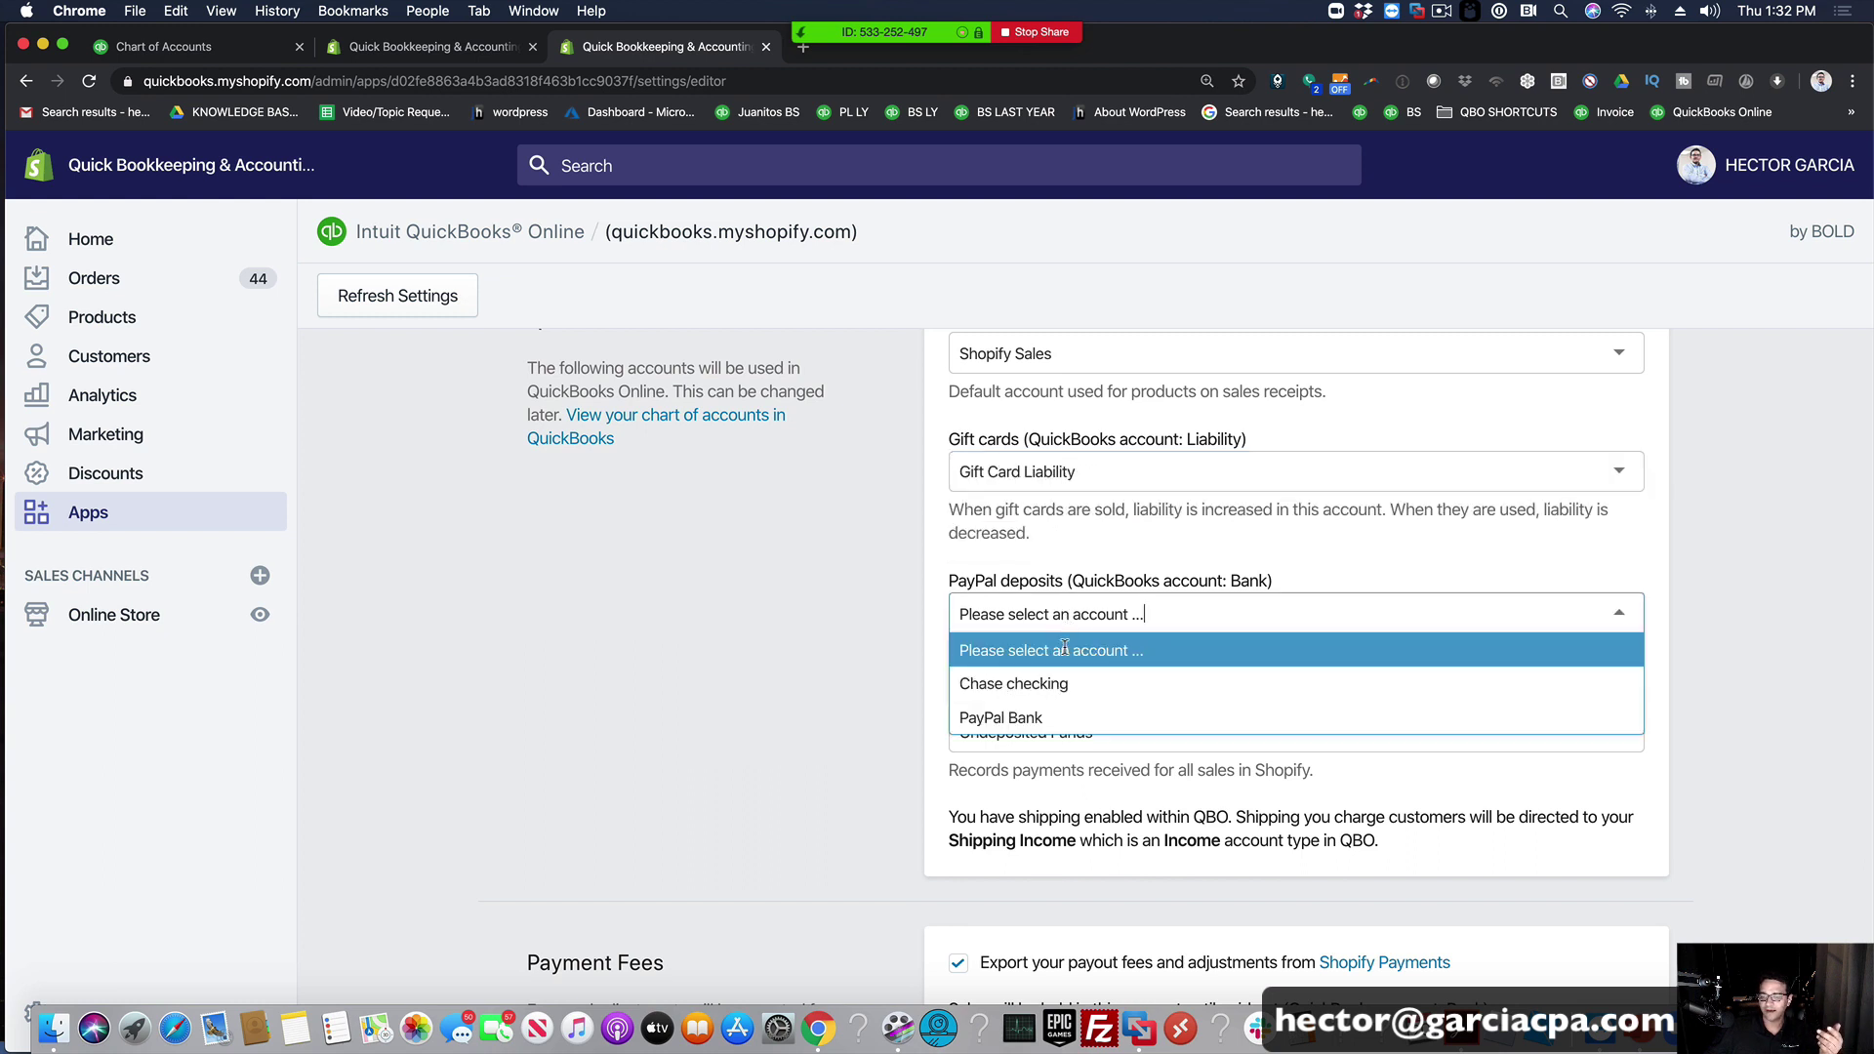
pyautogui.click(1055, 717)
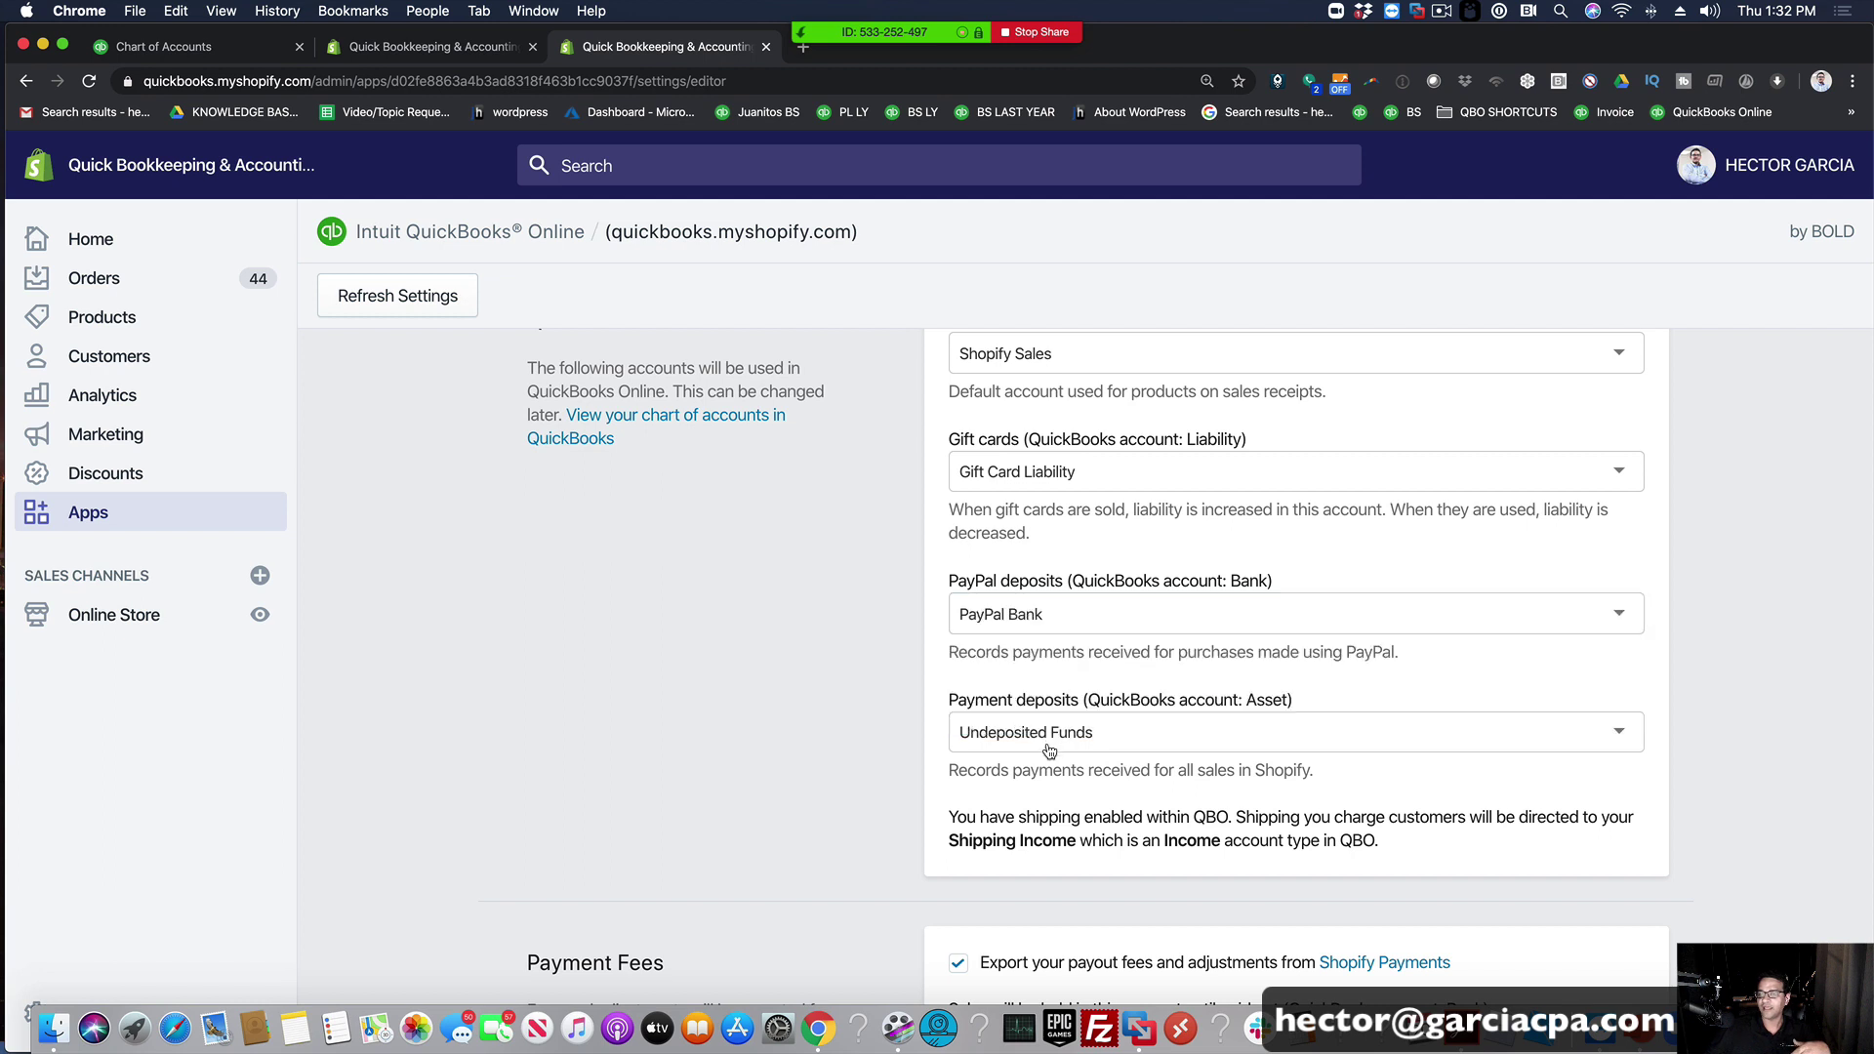
# Step: Select Undeposited Funds as the payment deposits account
pyautogui.click(1045, 734)
pyautogui.click(1046, 834)
pyautogui.scroll(-3, 873, 792)
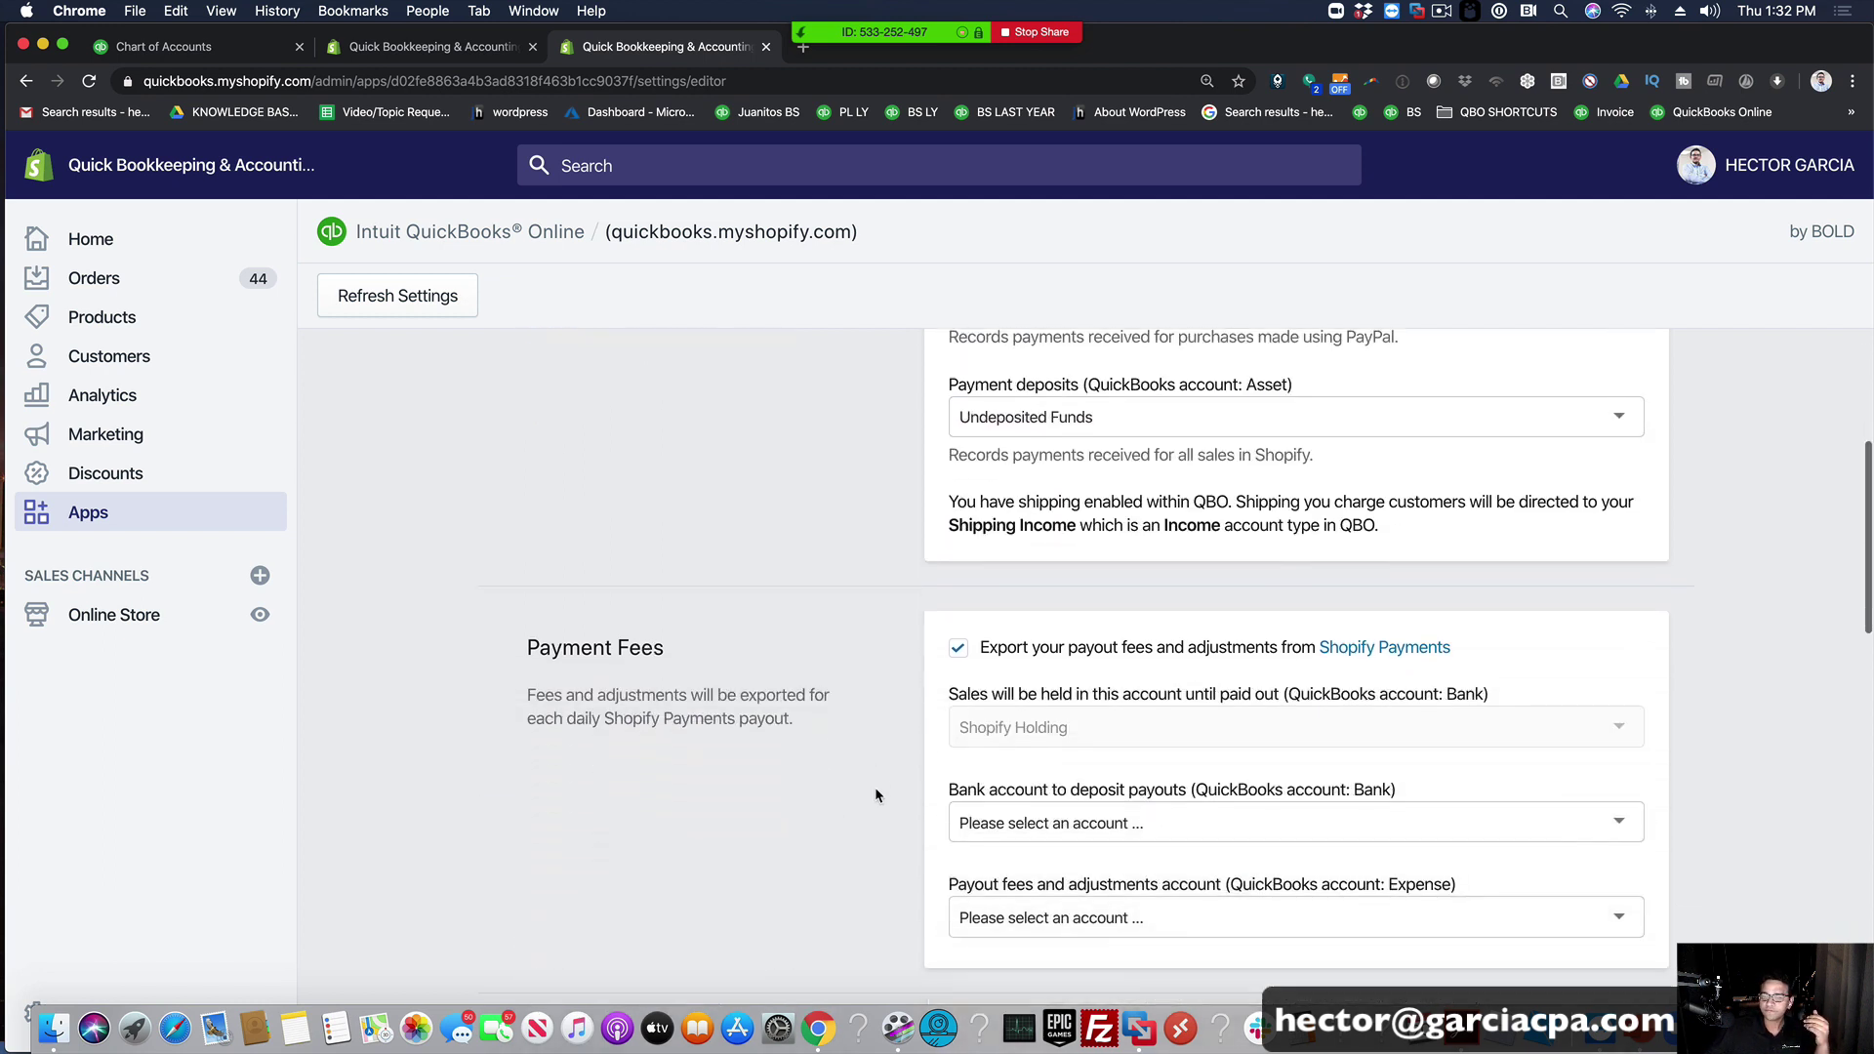
# Step: Set the payout deposit bank account to Chase checking and the payout fees and adjustments account to Shopify/Merchant Fees
pyautogui.click(1053, 799)
pyautogui.click(1057, 870)
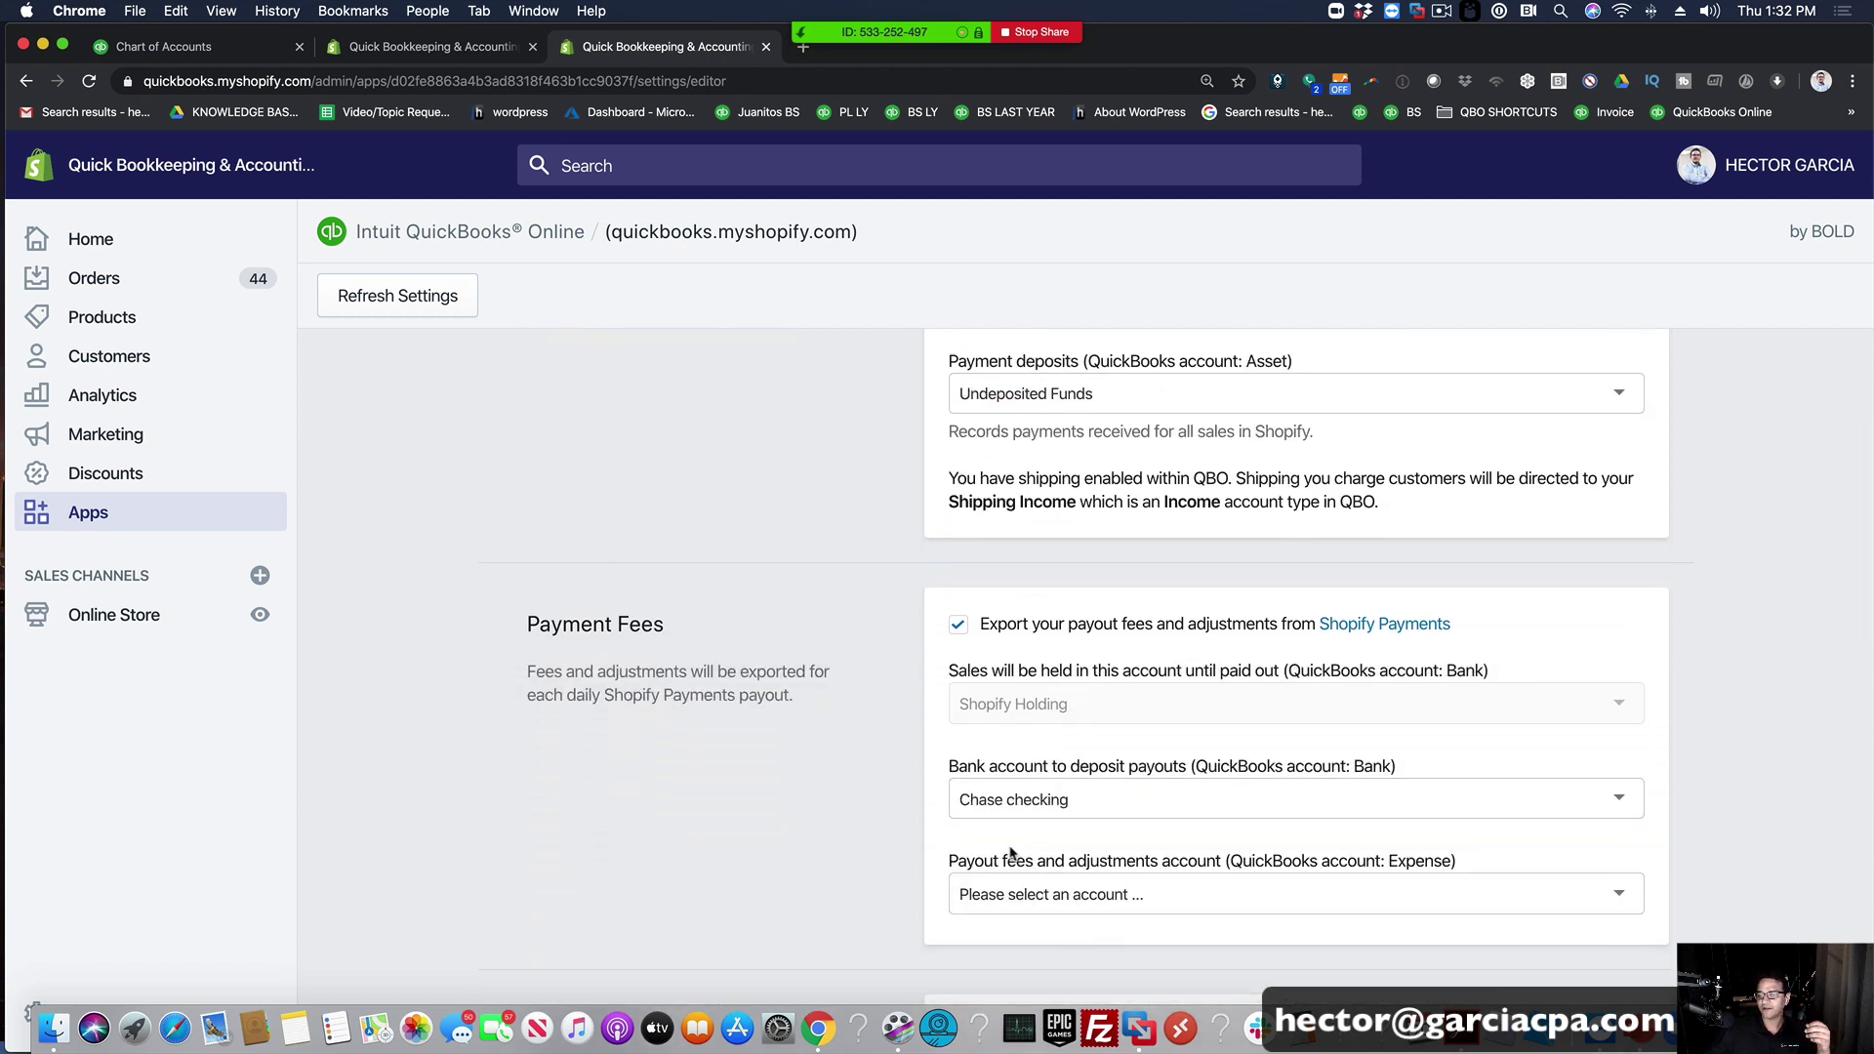
pyautogui.click(1058, 898)
pyautogui.scroll(-2, 1055, 903)
pyautogui.scroll(-5, 1048, 913)
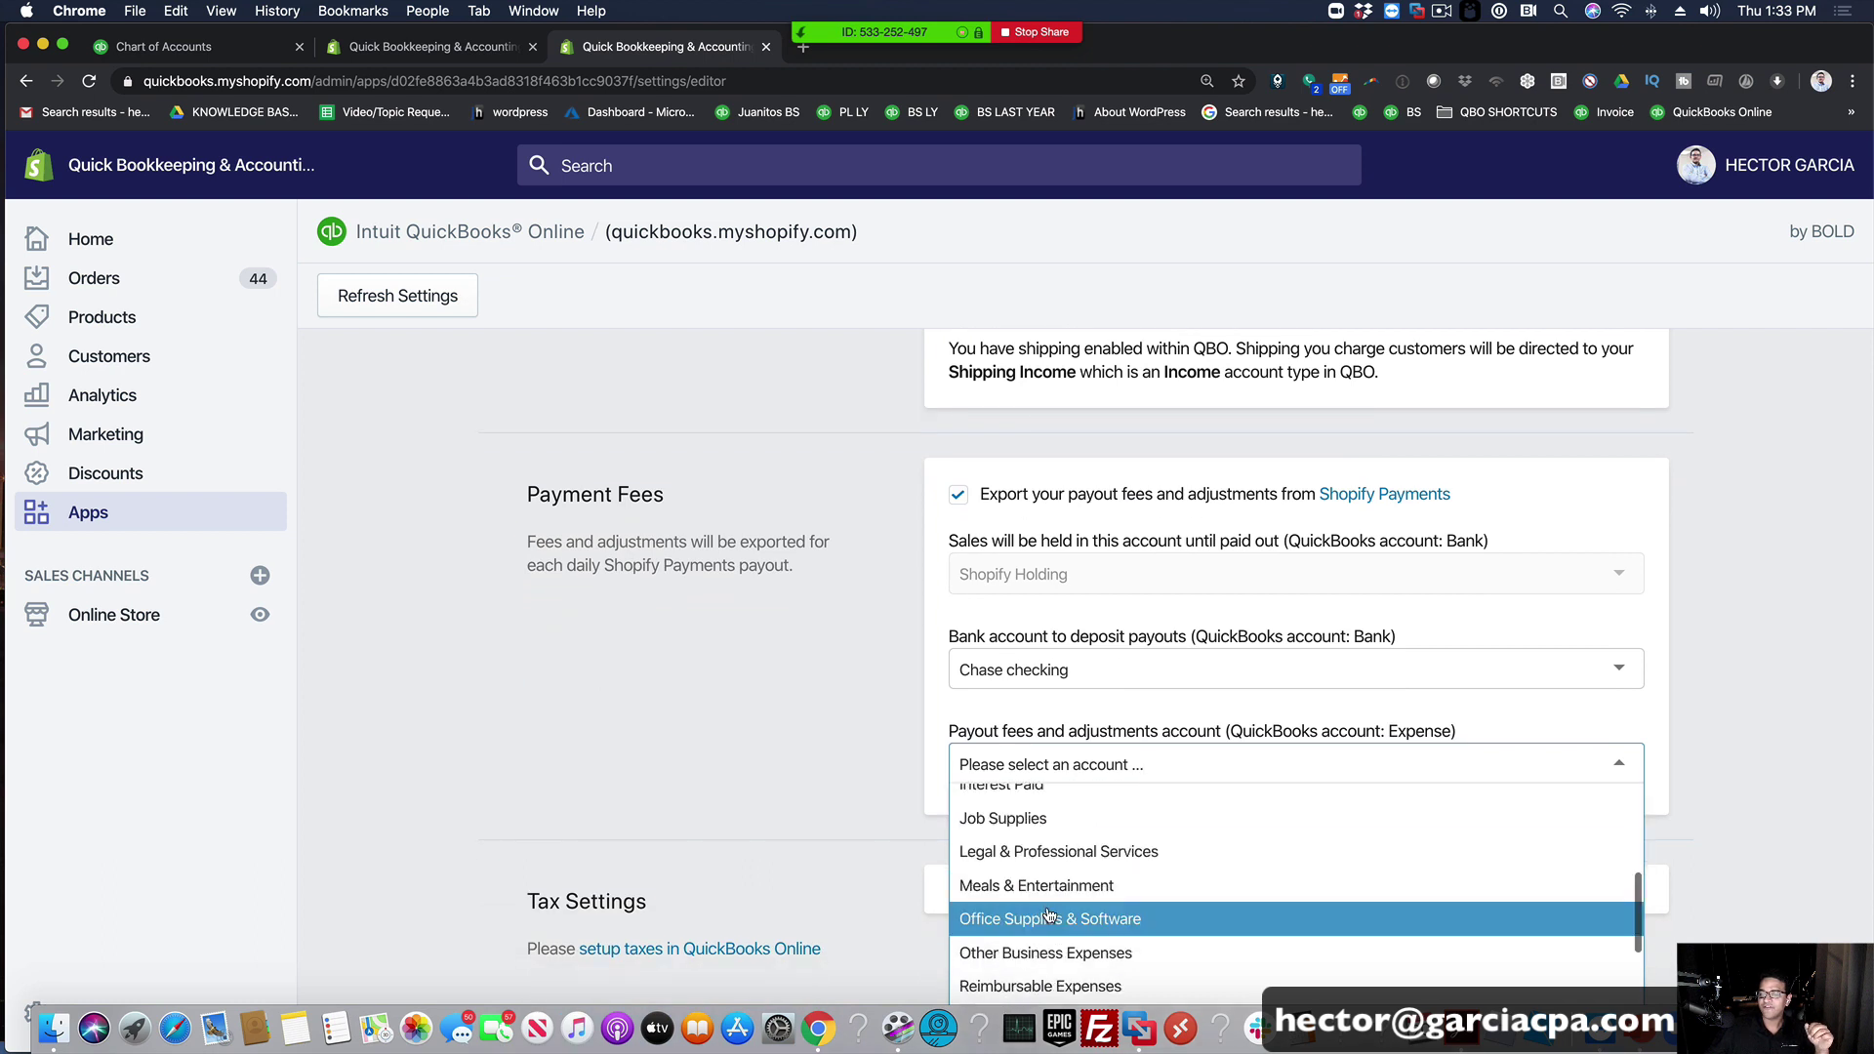
pyautogui.scroll(-2, 1069, 937)
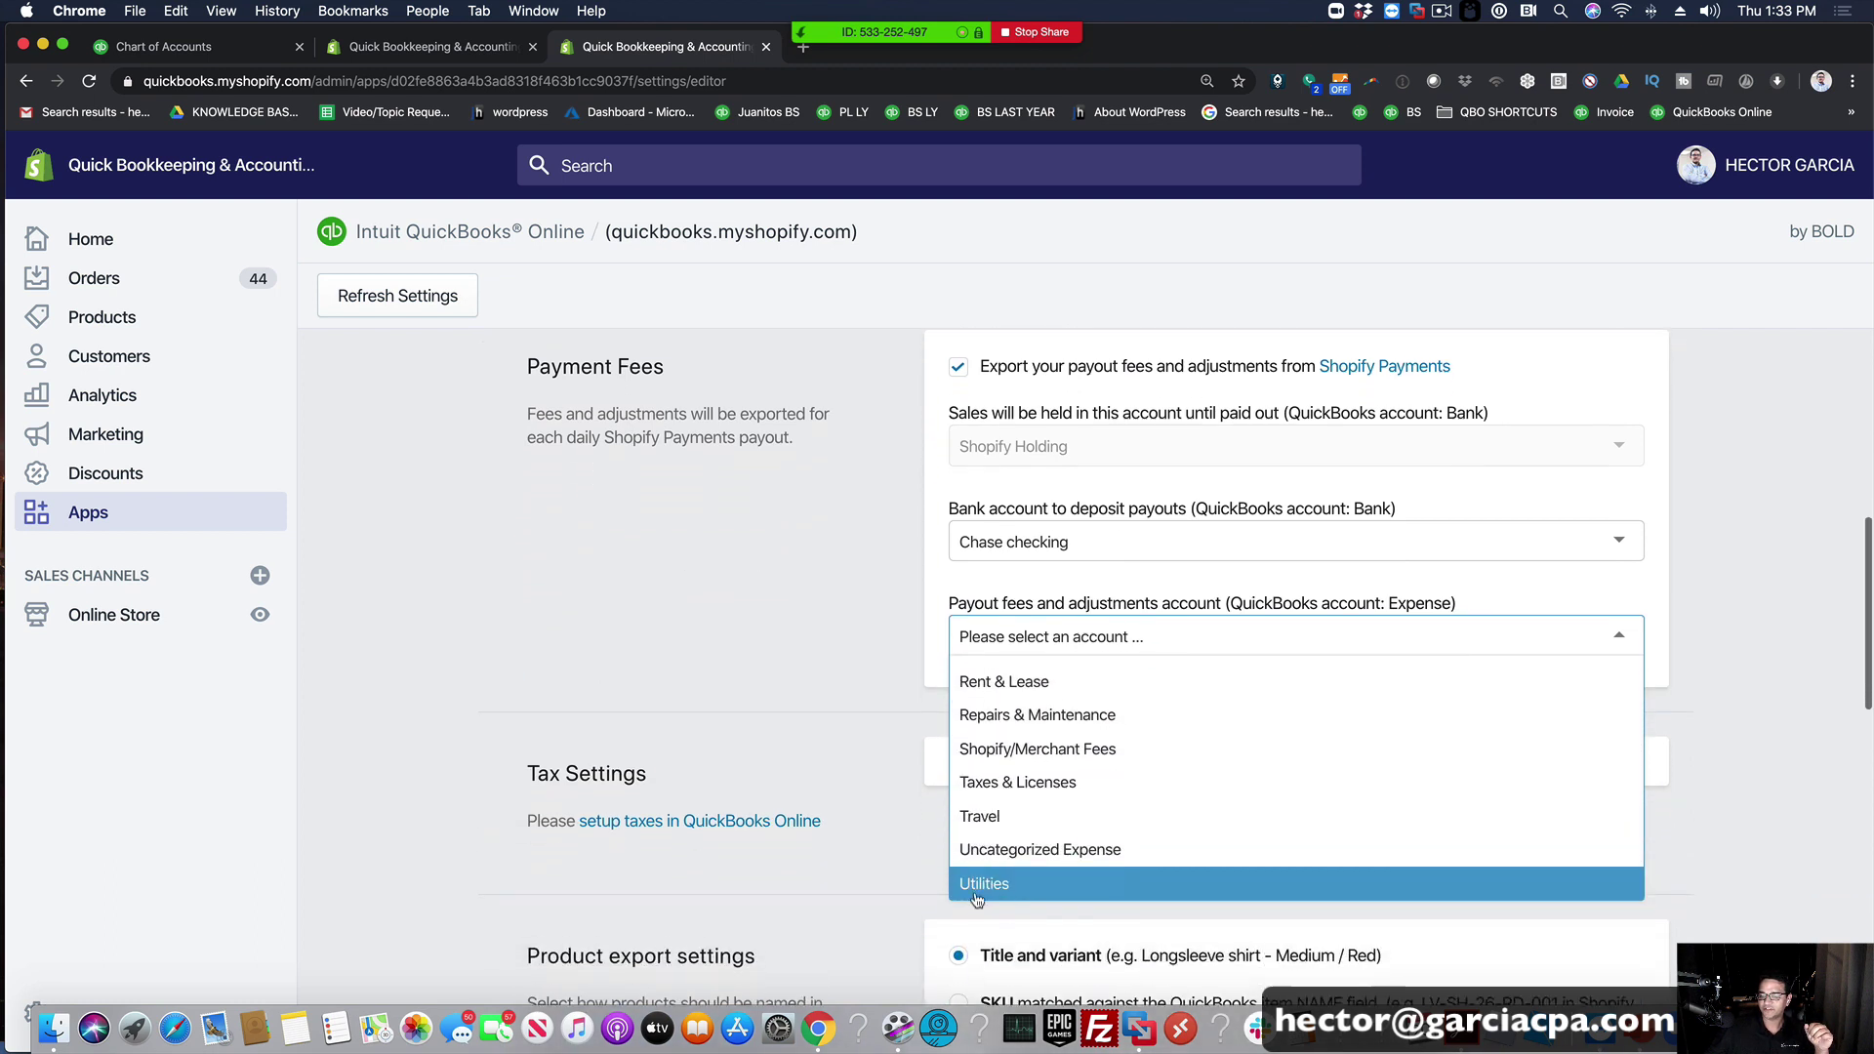
pyautogui.scroll(3, 1059, 859)
pyautogui.click(1038, 814)
# Step: Review the tax settings and the product export options for how Shopify products are named or matched in QuickBooks
pyautogui.scroll(-1, 976, 741)
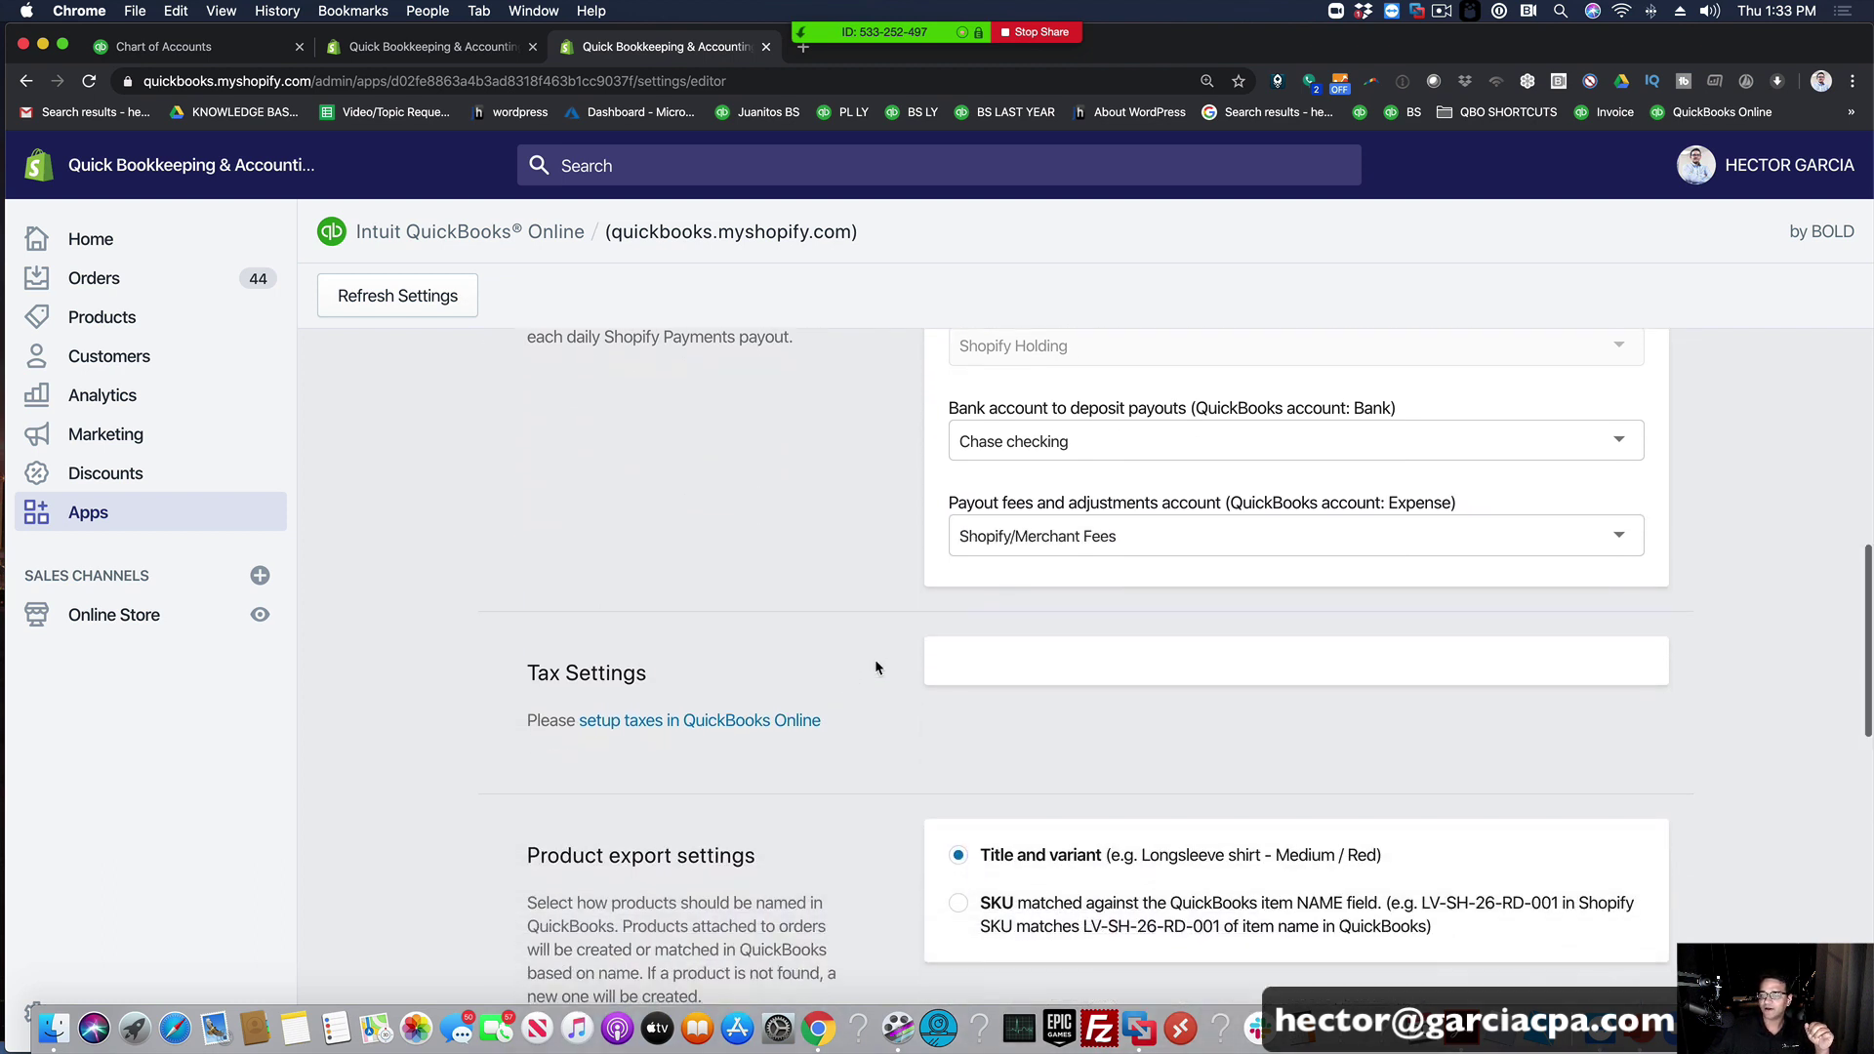
pyautogui.scroll(-2, 1047, 730)
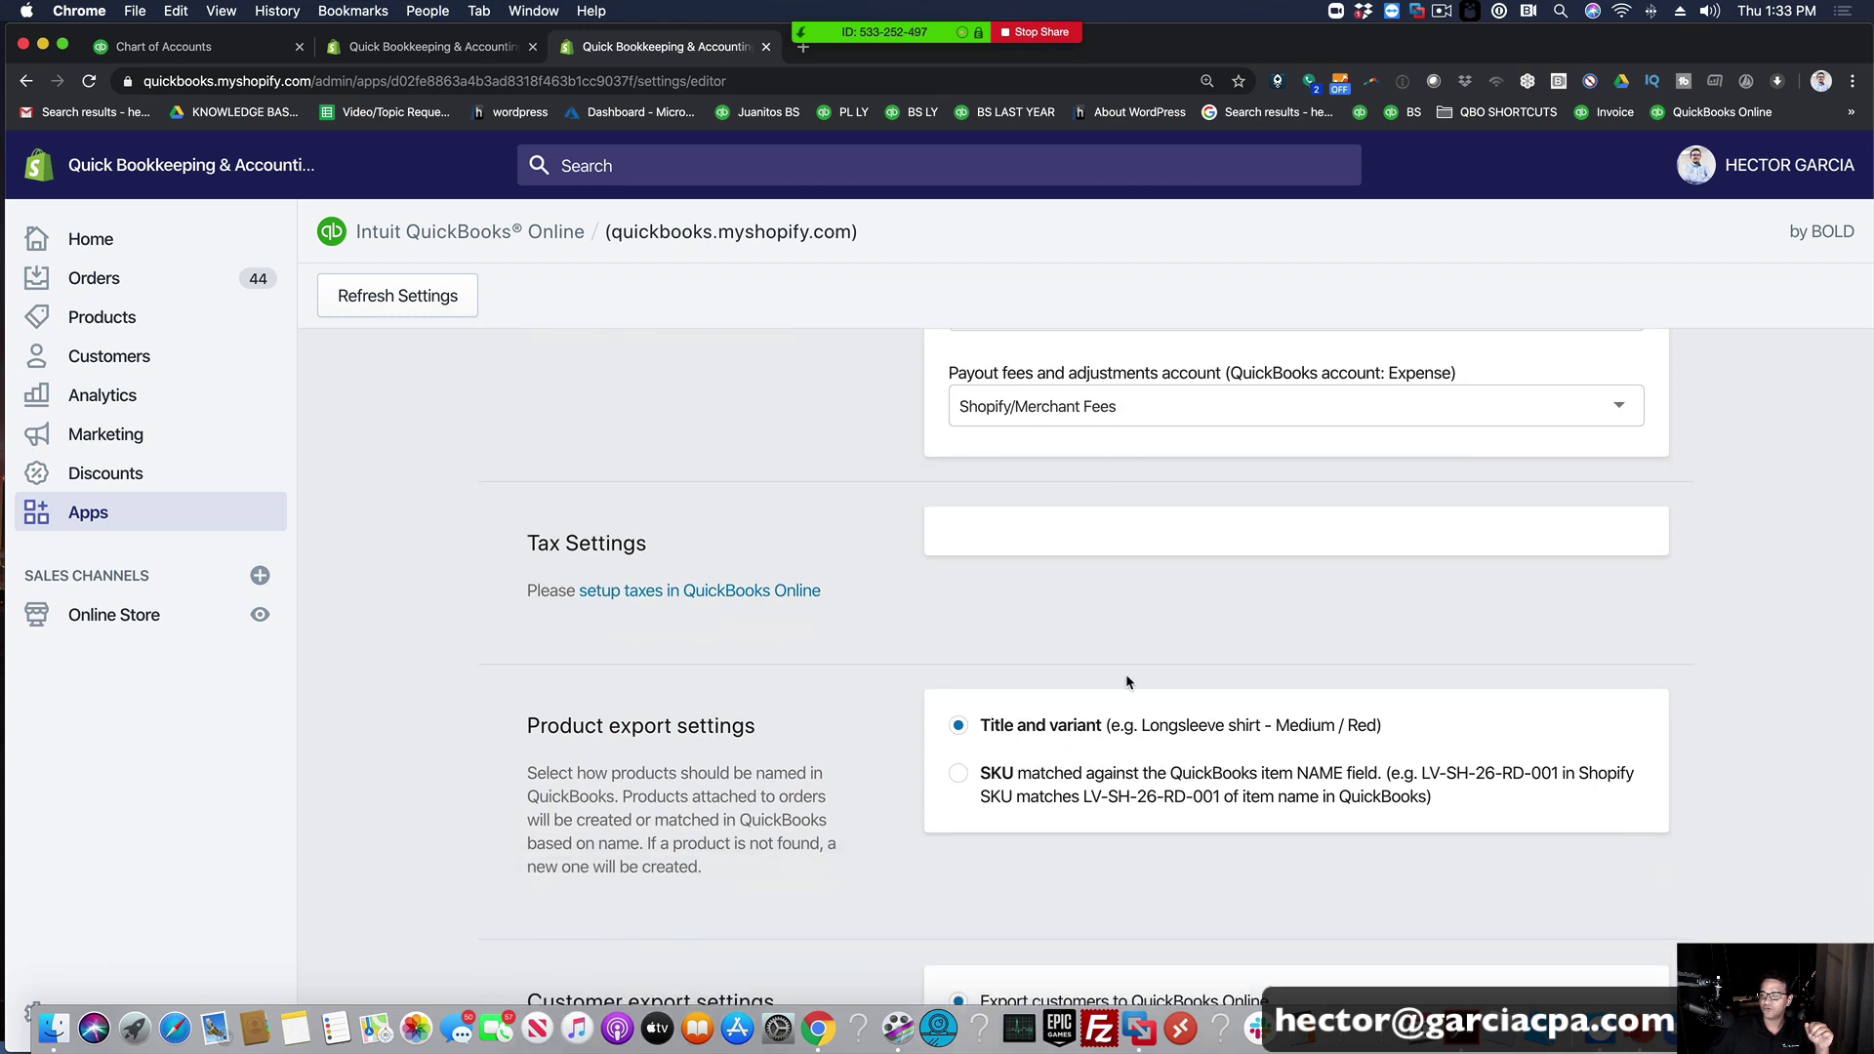
pyautogui.scroll(-2, 1126, 681)
pyautogui.scroll(2, 978, 586)
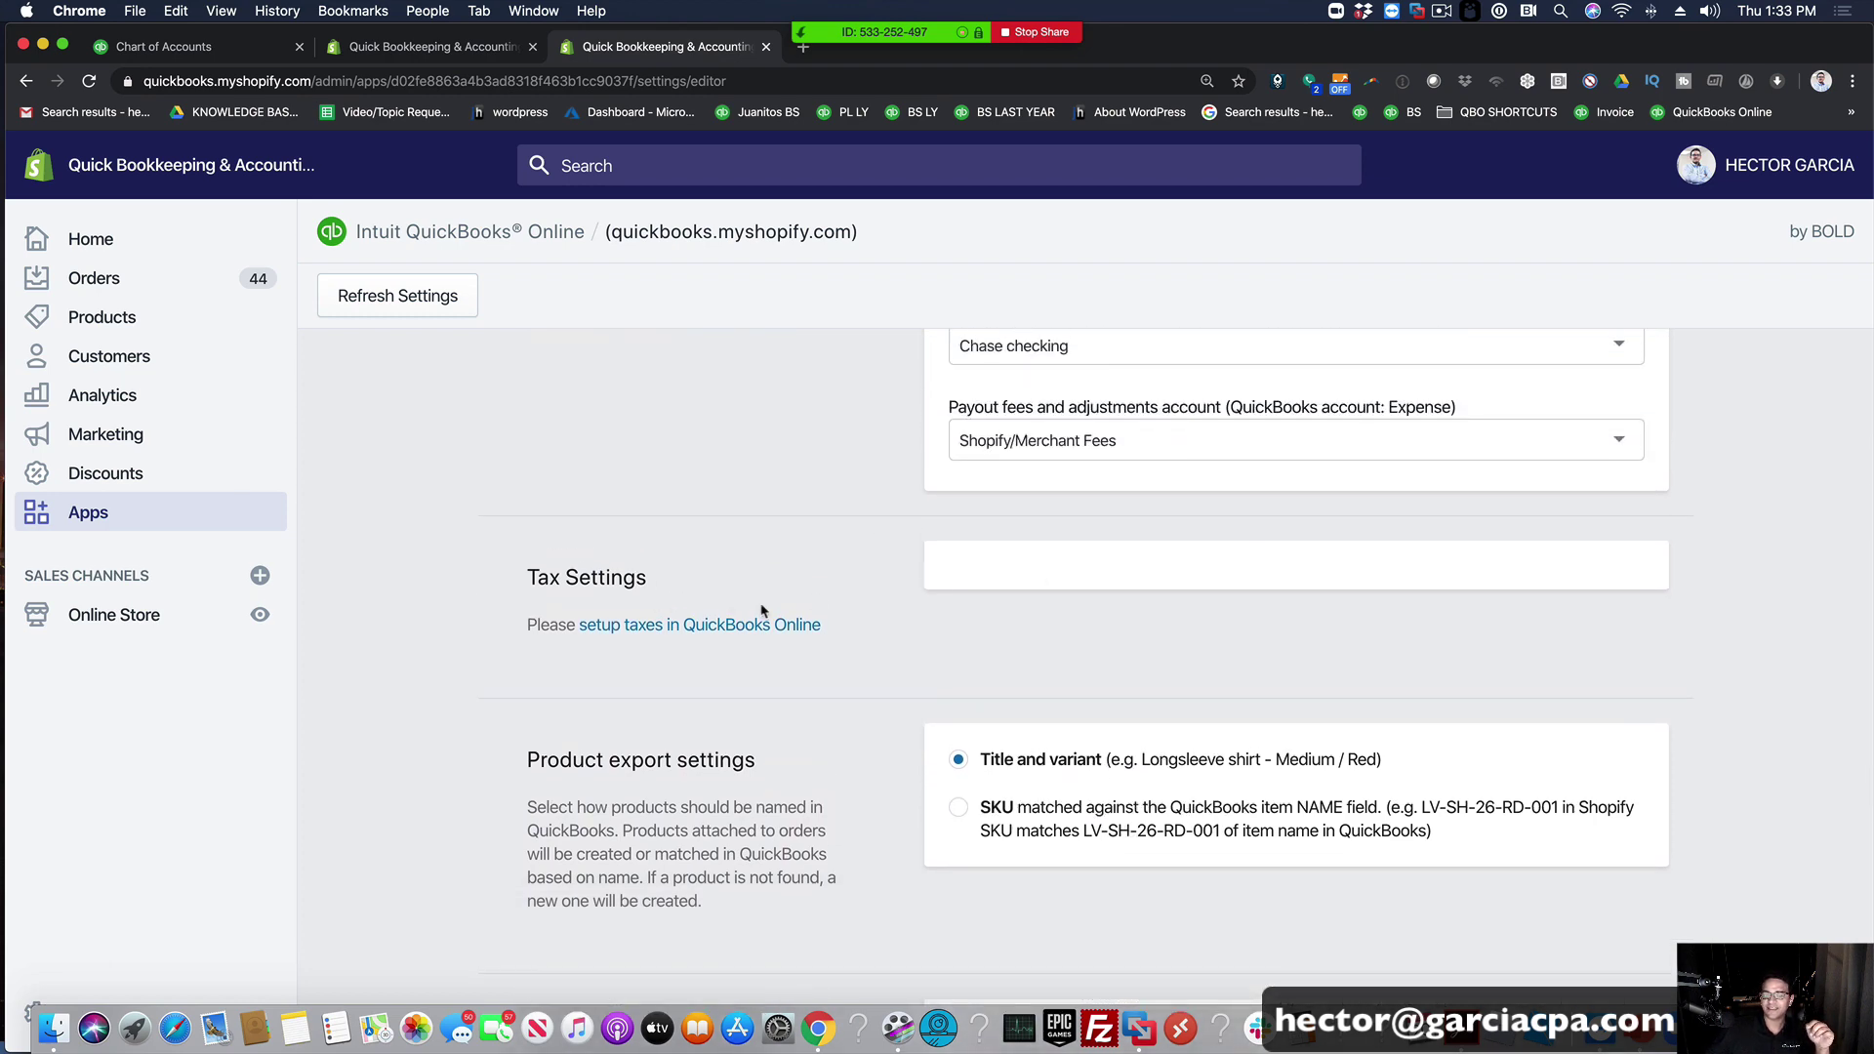
pyautogui.scroll(-2, 921, 605)
pyautogui.scroll(-3, 906, 588)
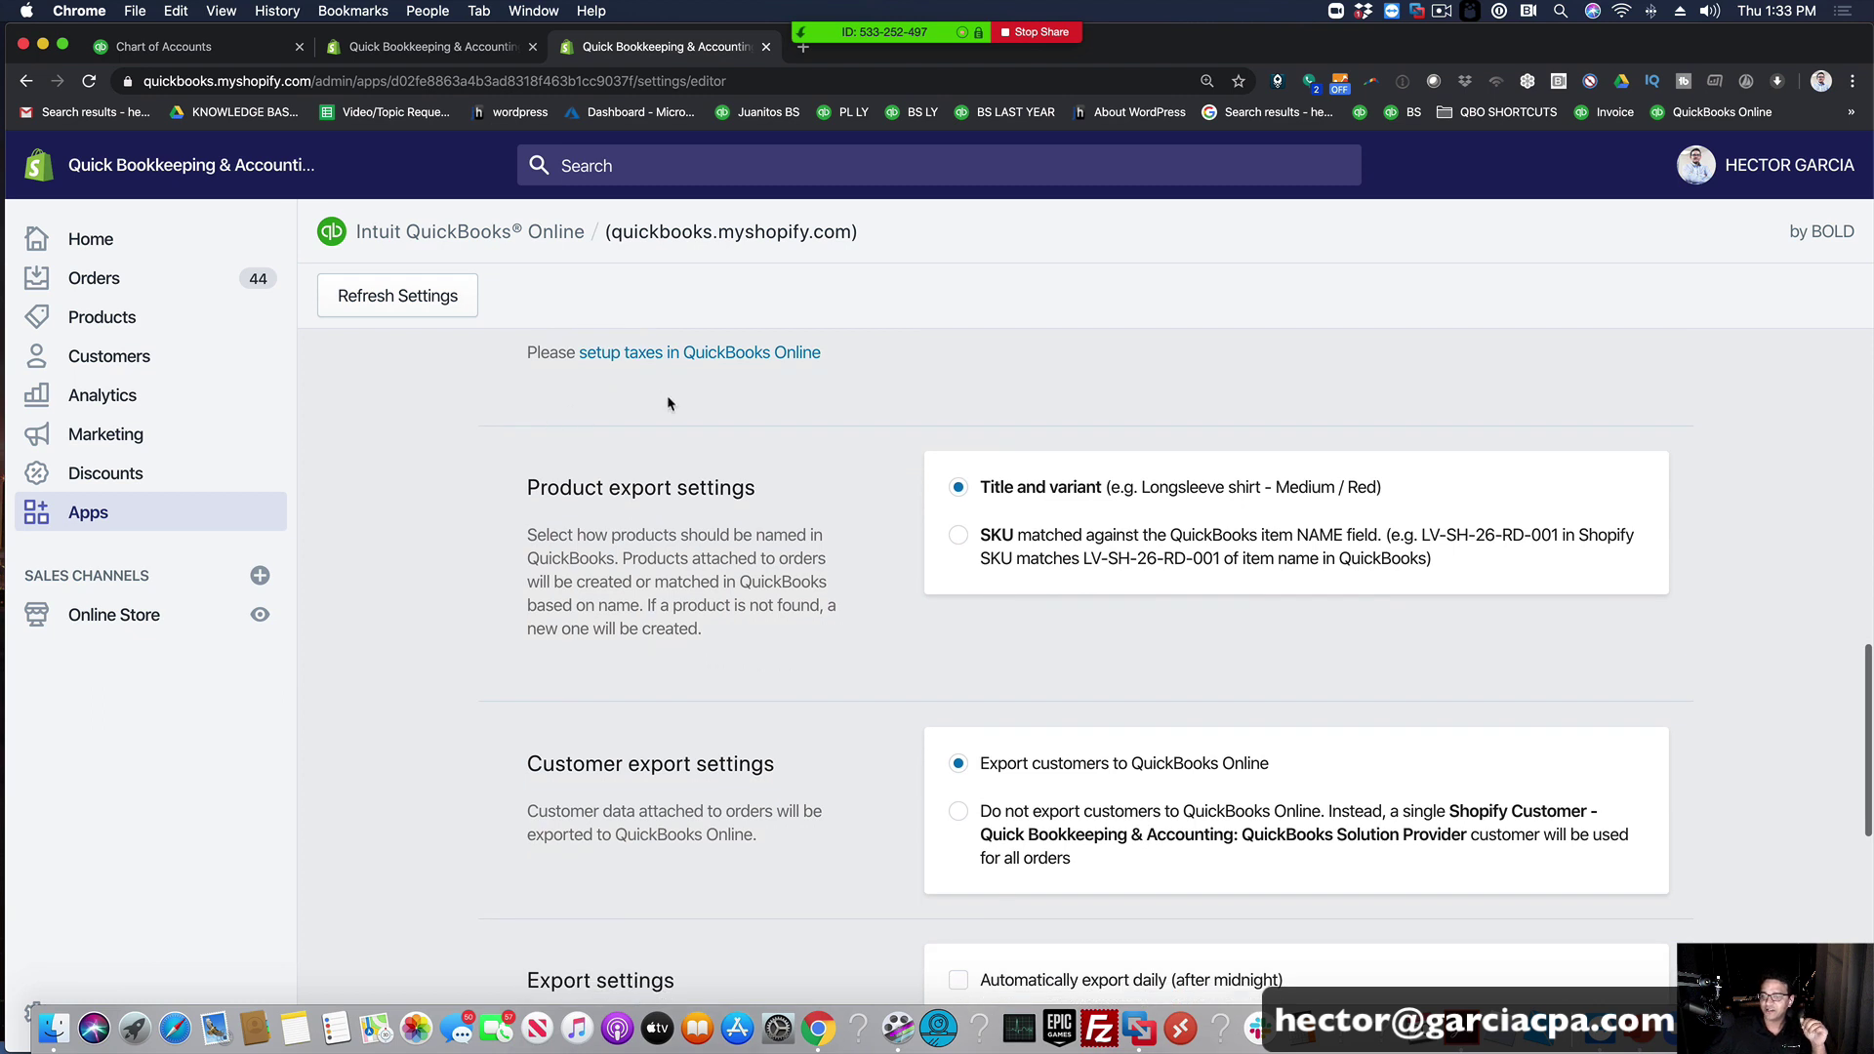
pyautogui.scroll(-2, 1029, 438)
pyautogui.scroll(2, 834, 414)
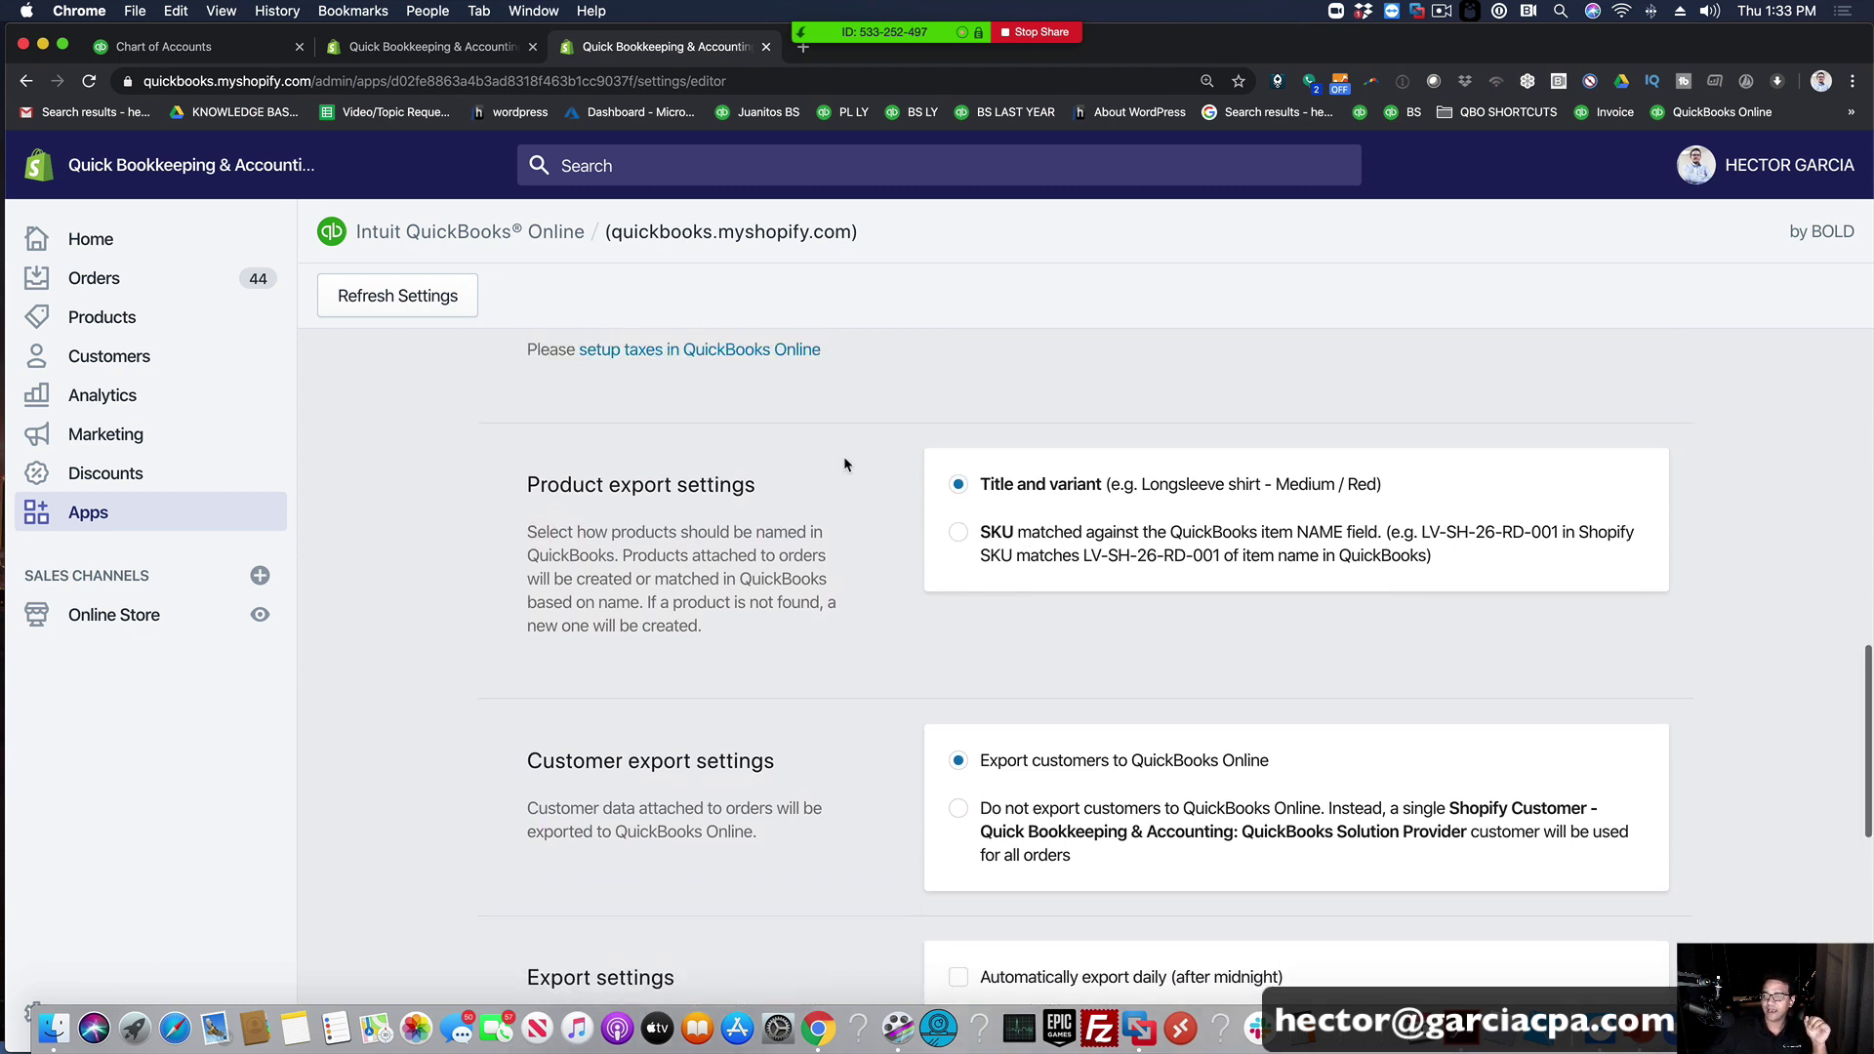
pyautogui.scroll(1, 845, 464)
pyautogui.scroll(-2, 1116, 600)
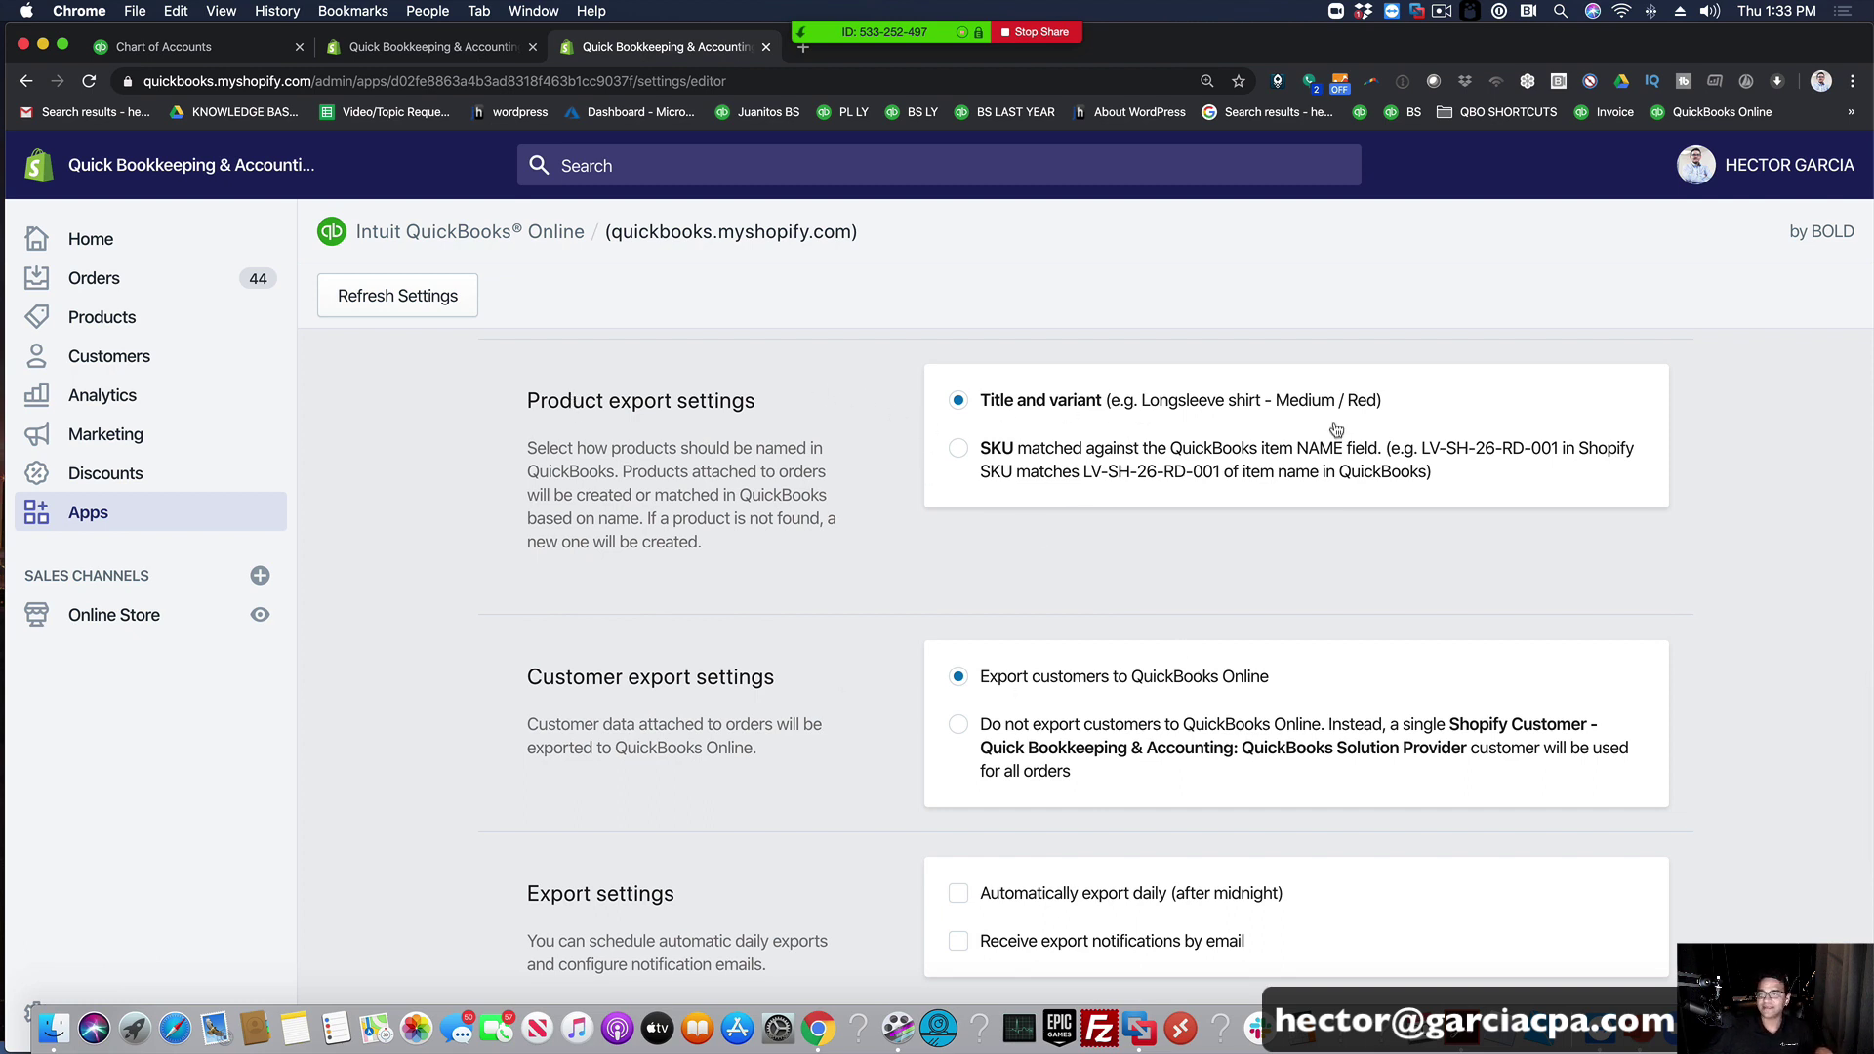
pyautogui.moveTo(529, 446); pyautogui.dragTo(844, 544)
pyautogui.click(711, 496)
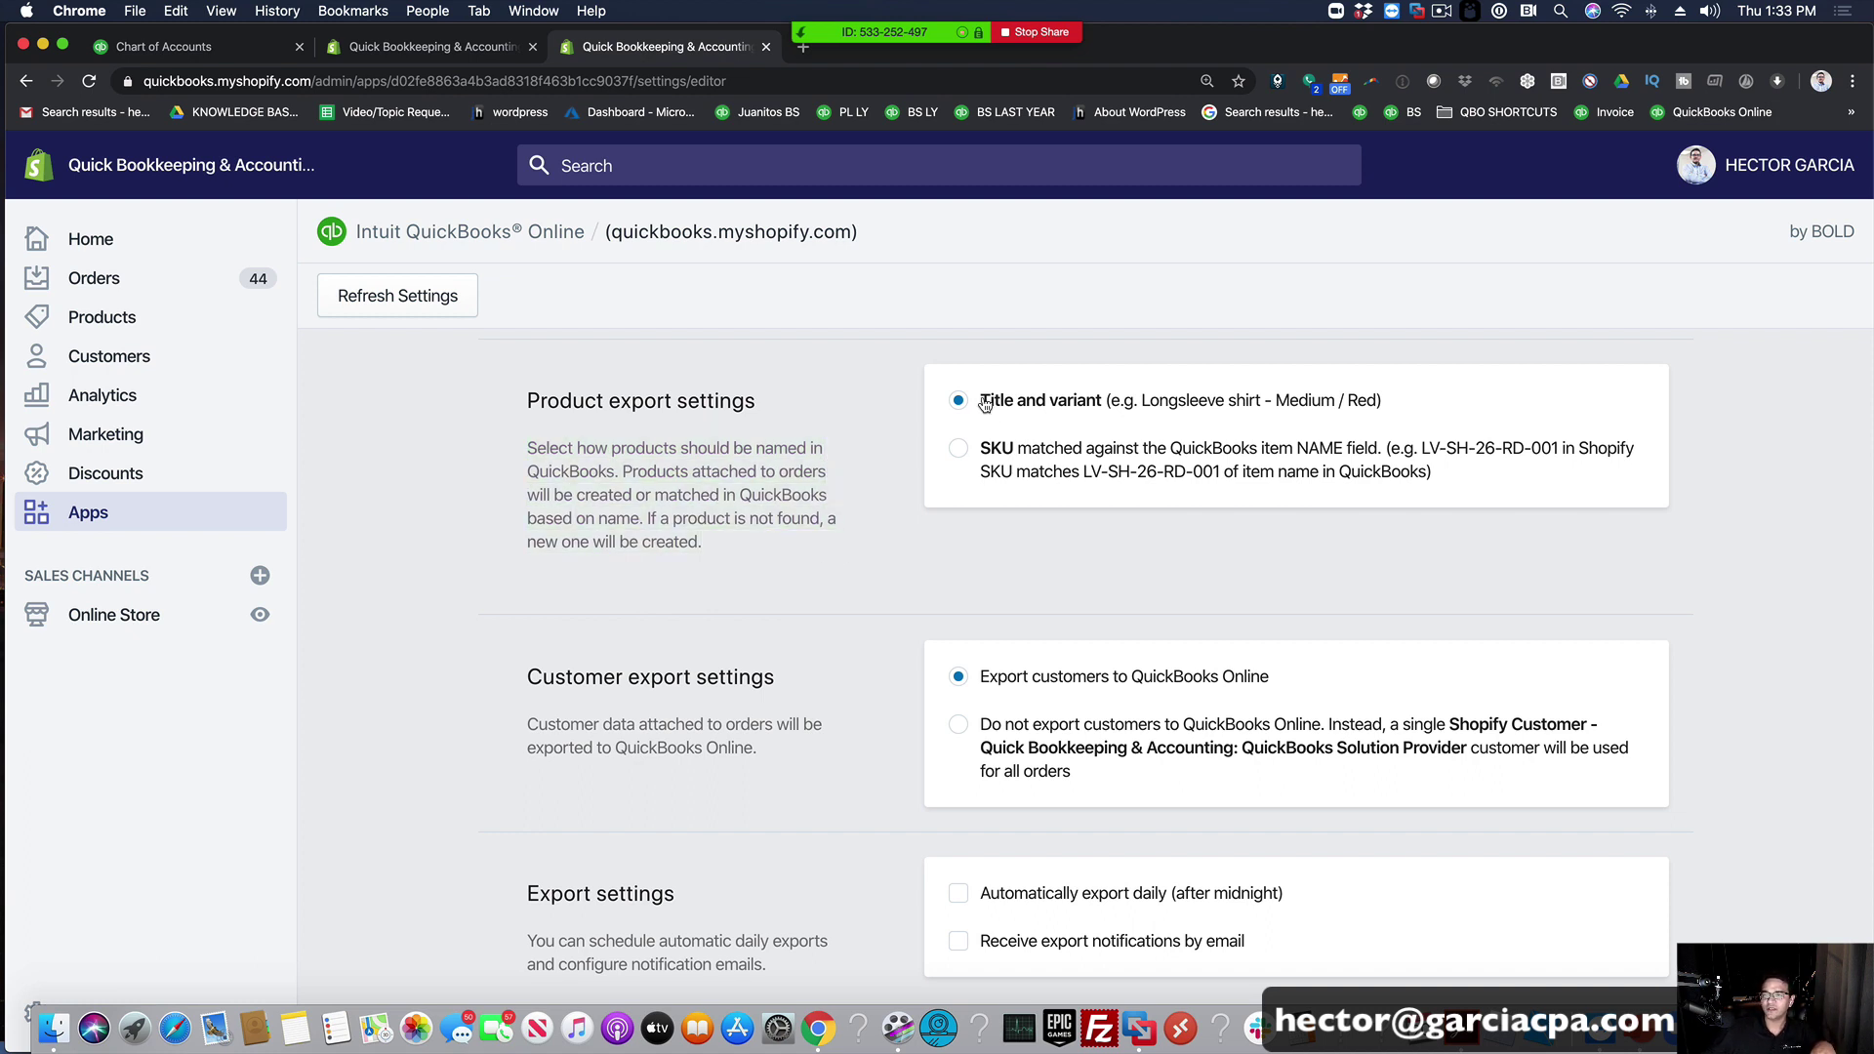
pyautogui.moveTo(980, 404); pyautogui.dragTo(1153, 474)
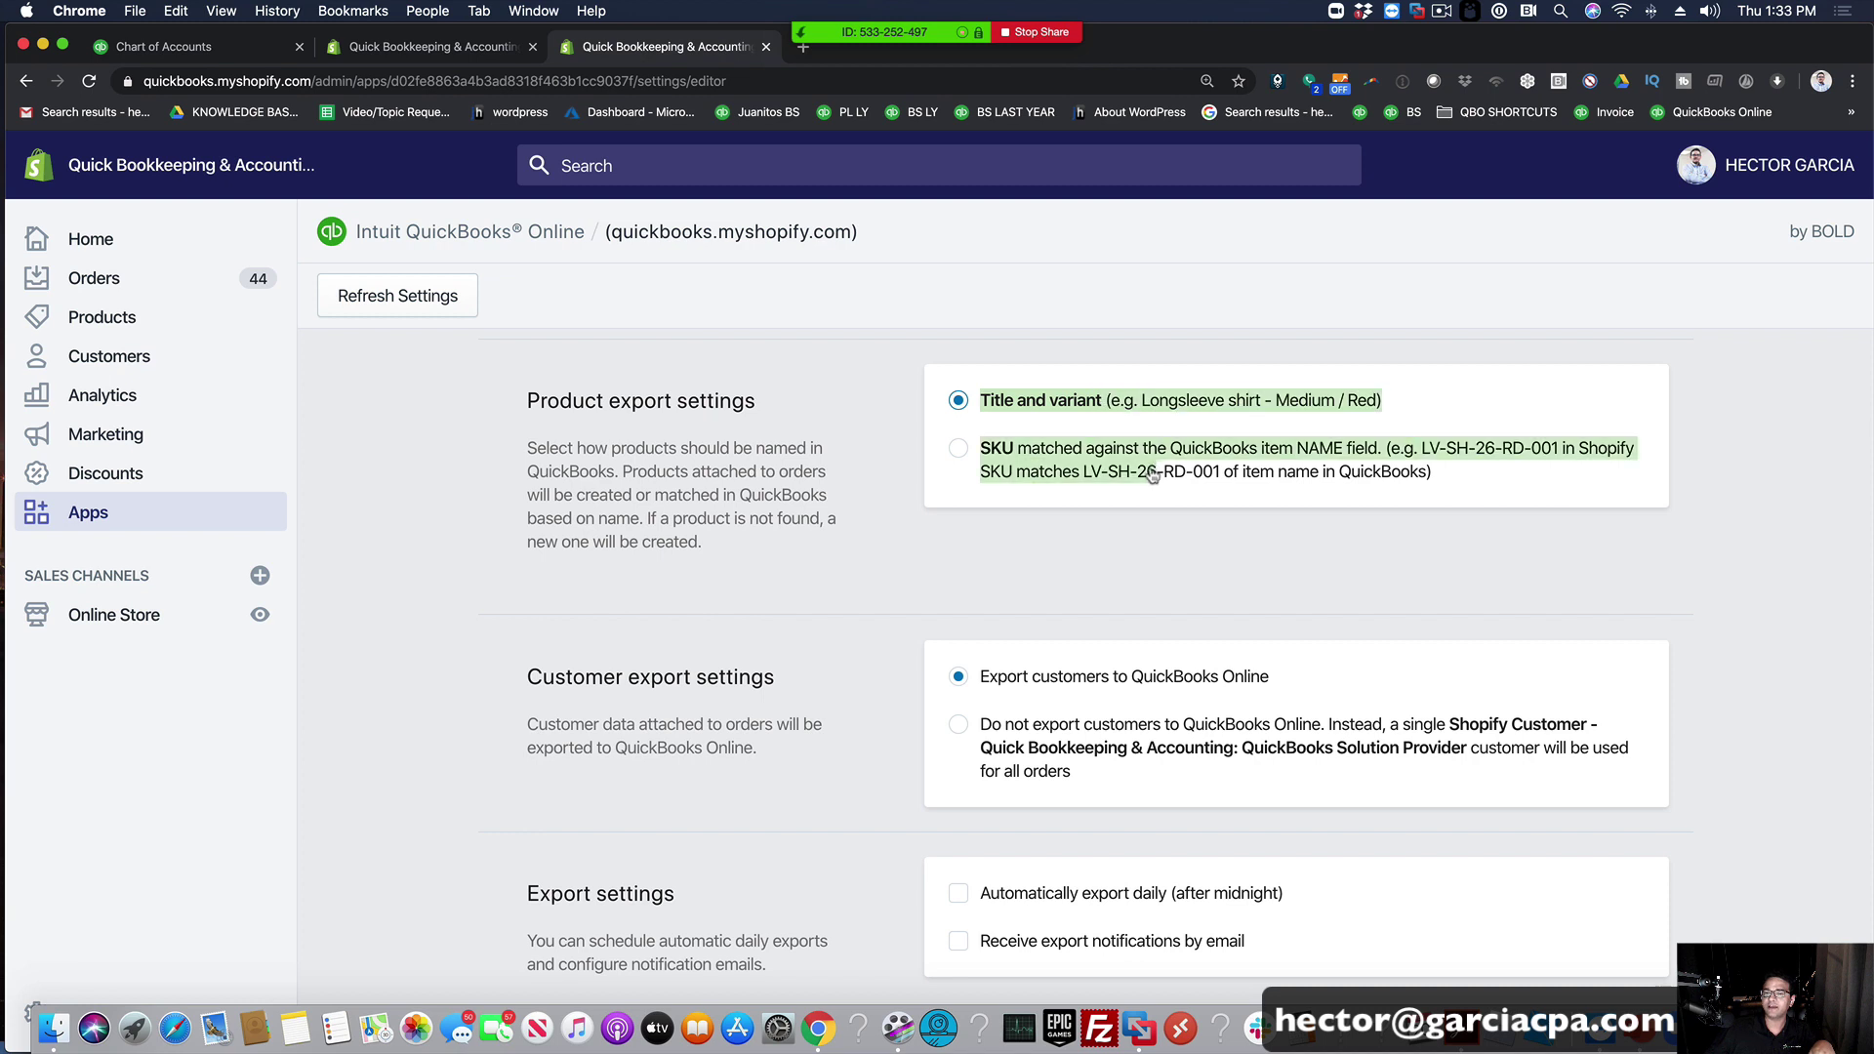
# Step: Choose SKU matching against the QuickBooks item name for products and keep exporting customers to QuickBooks Online
pyautogui.click(958, 448)
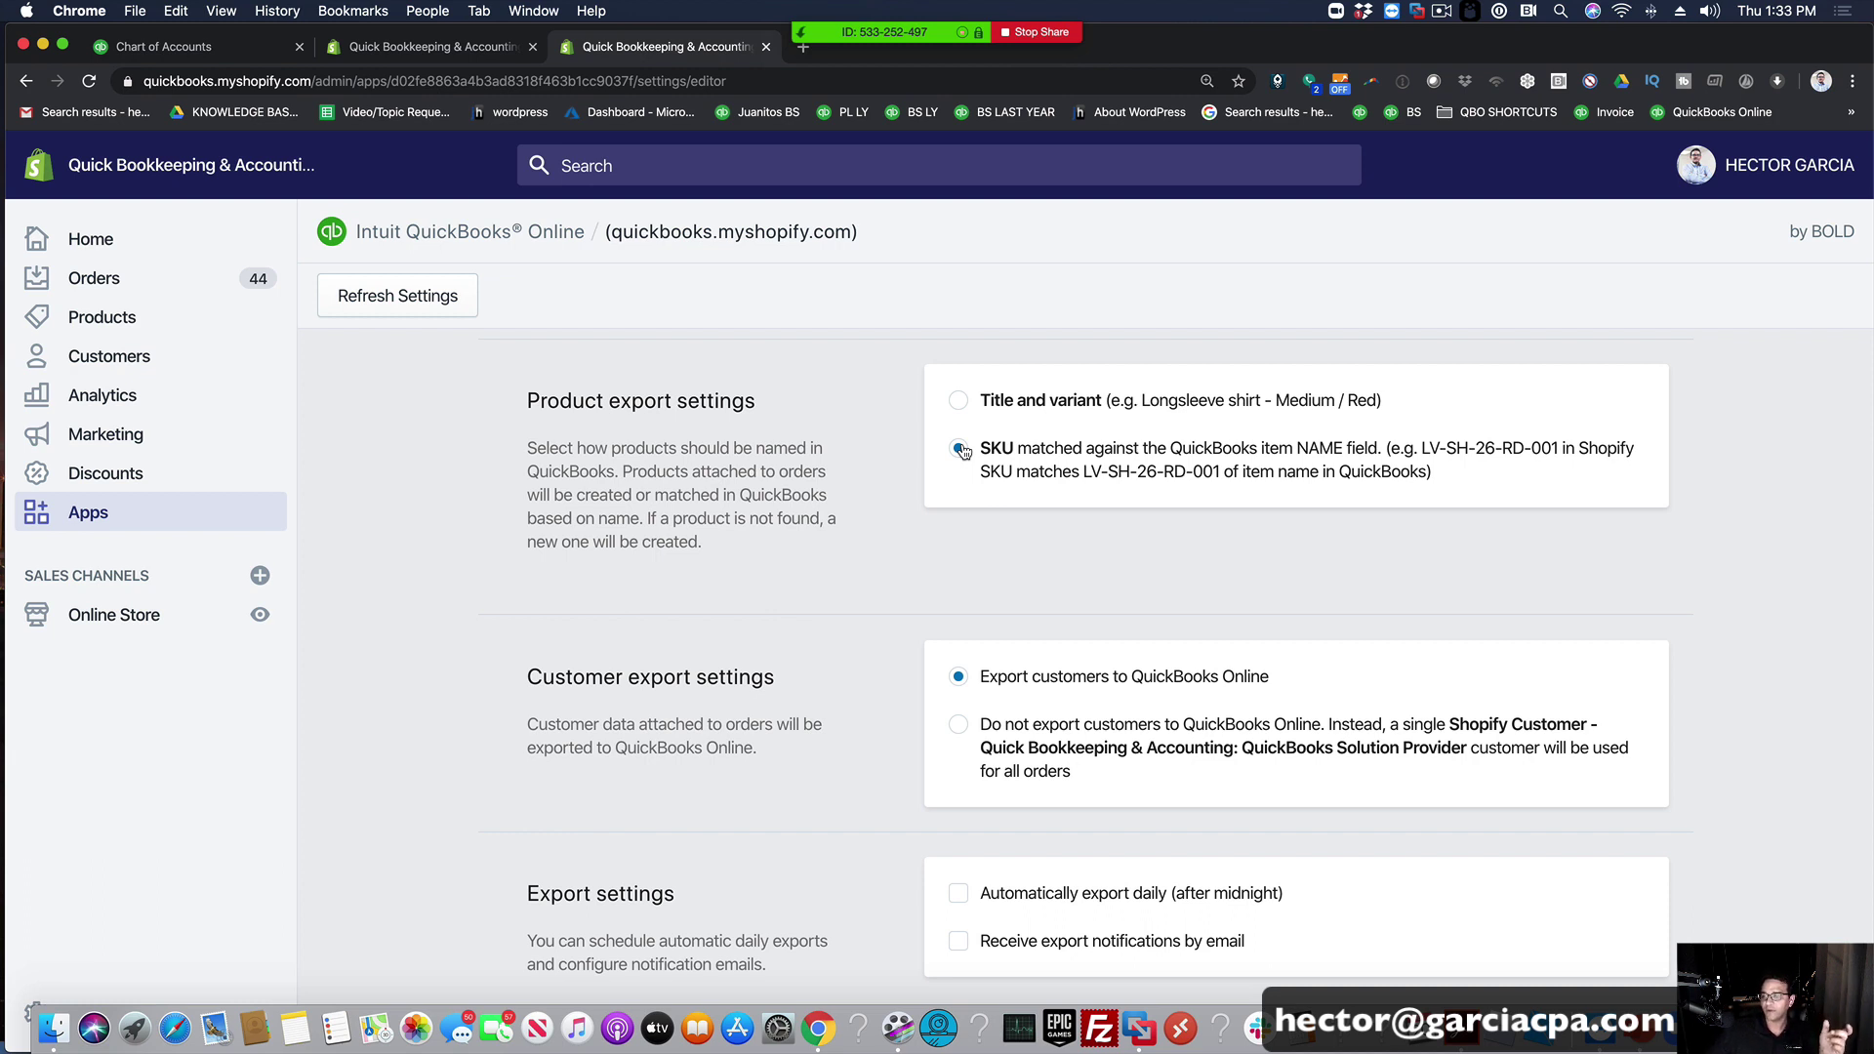
pyautogui.scroll(-1, 766, 675)
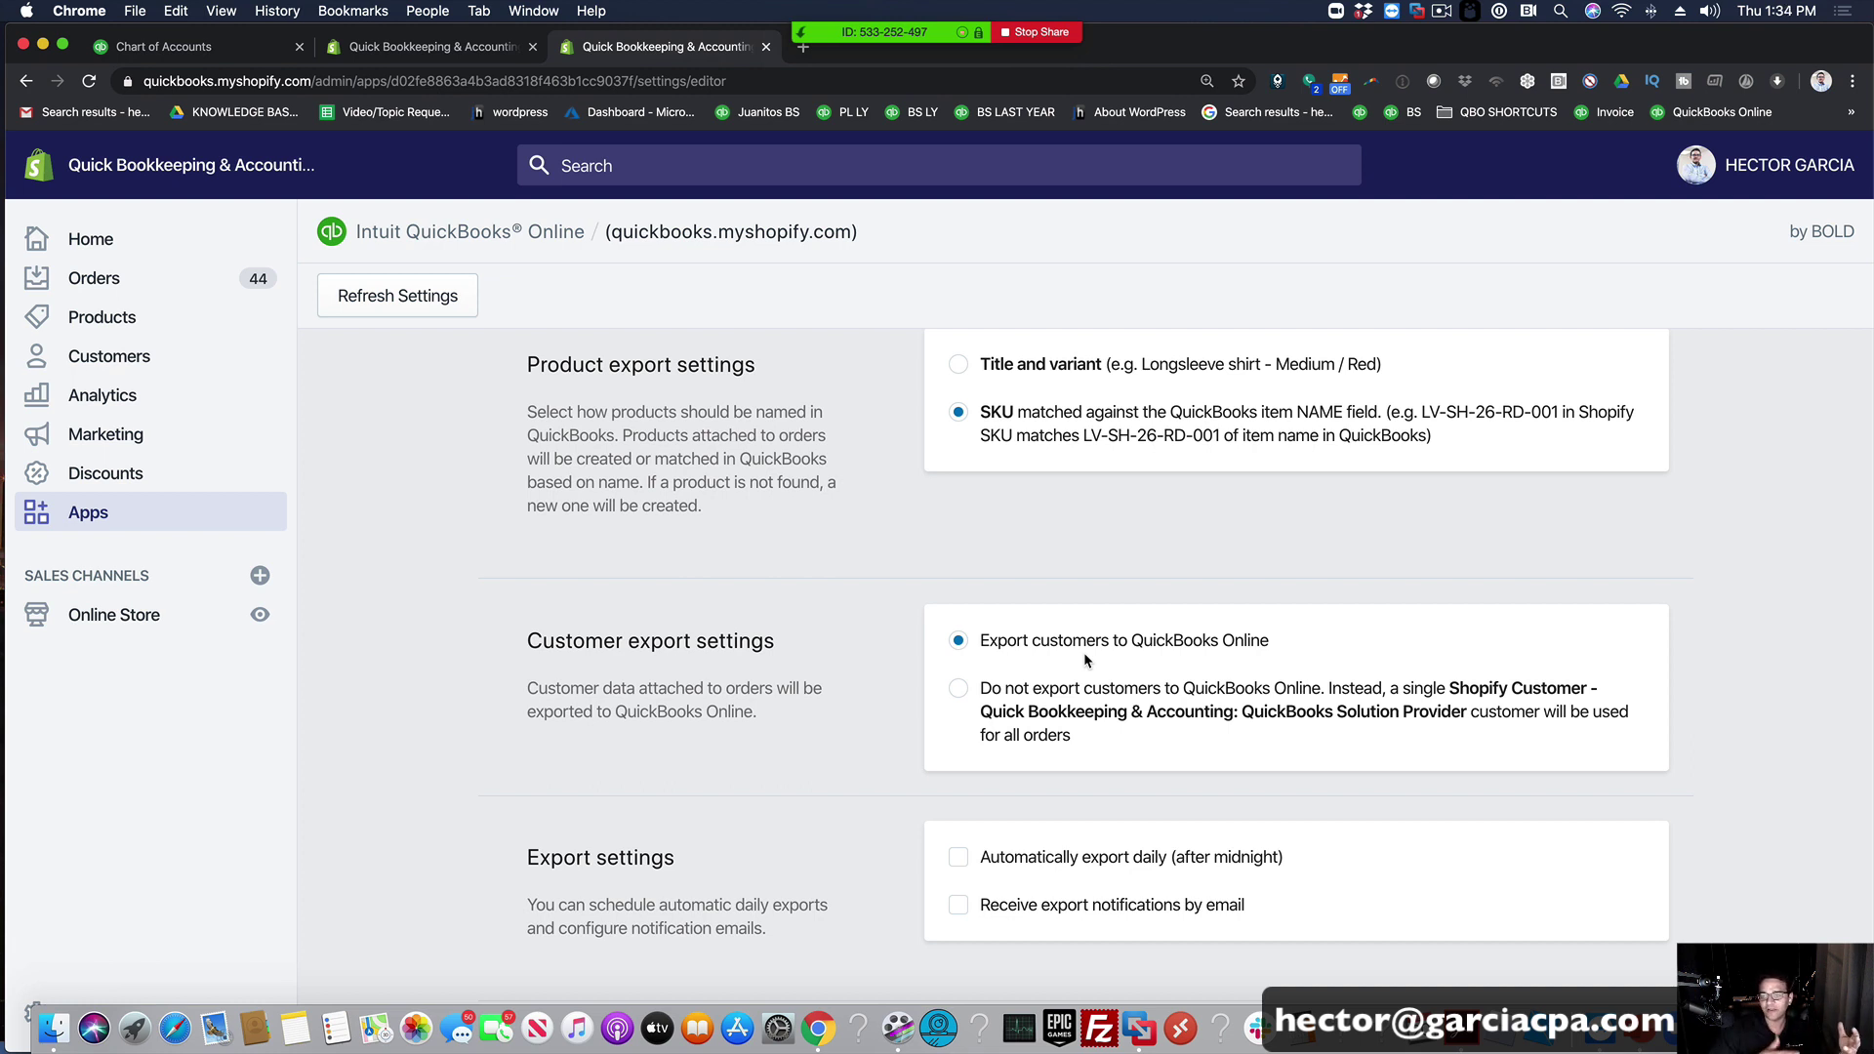
pyautogui.click(966, 689)
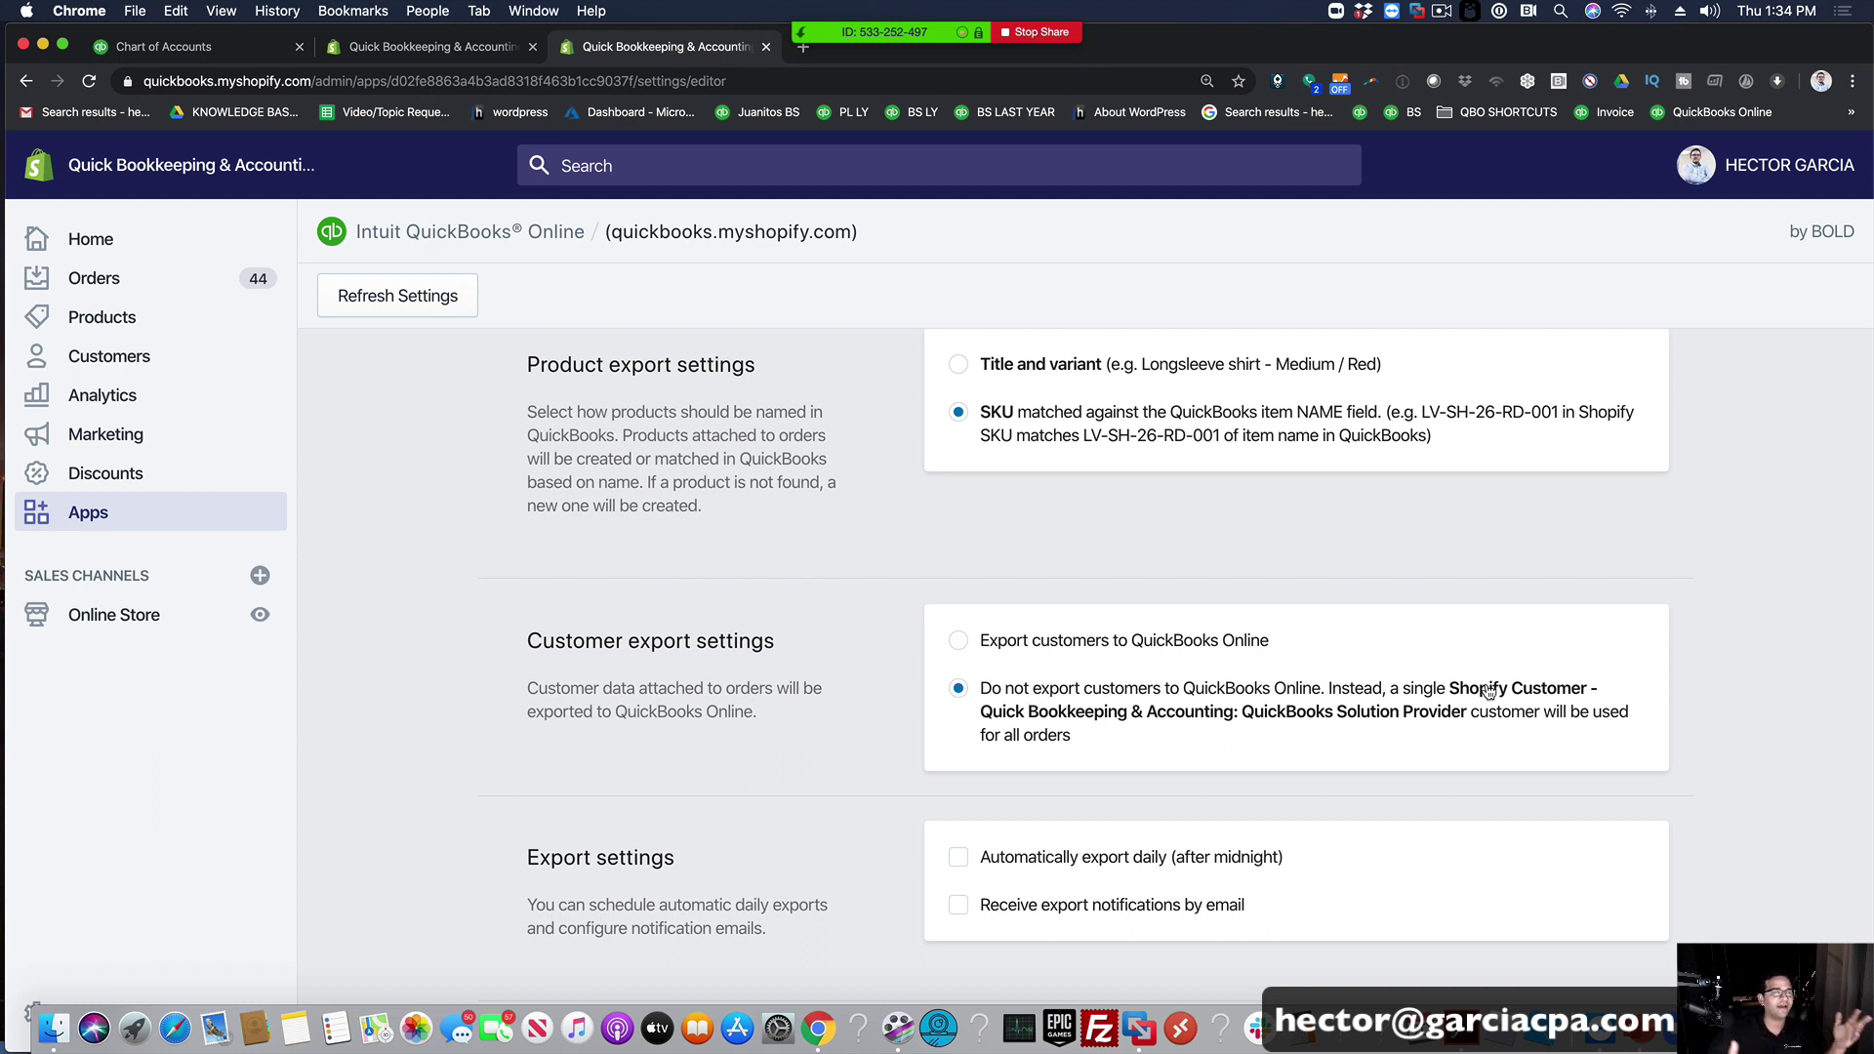
pyautogui.click(1275, 646)
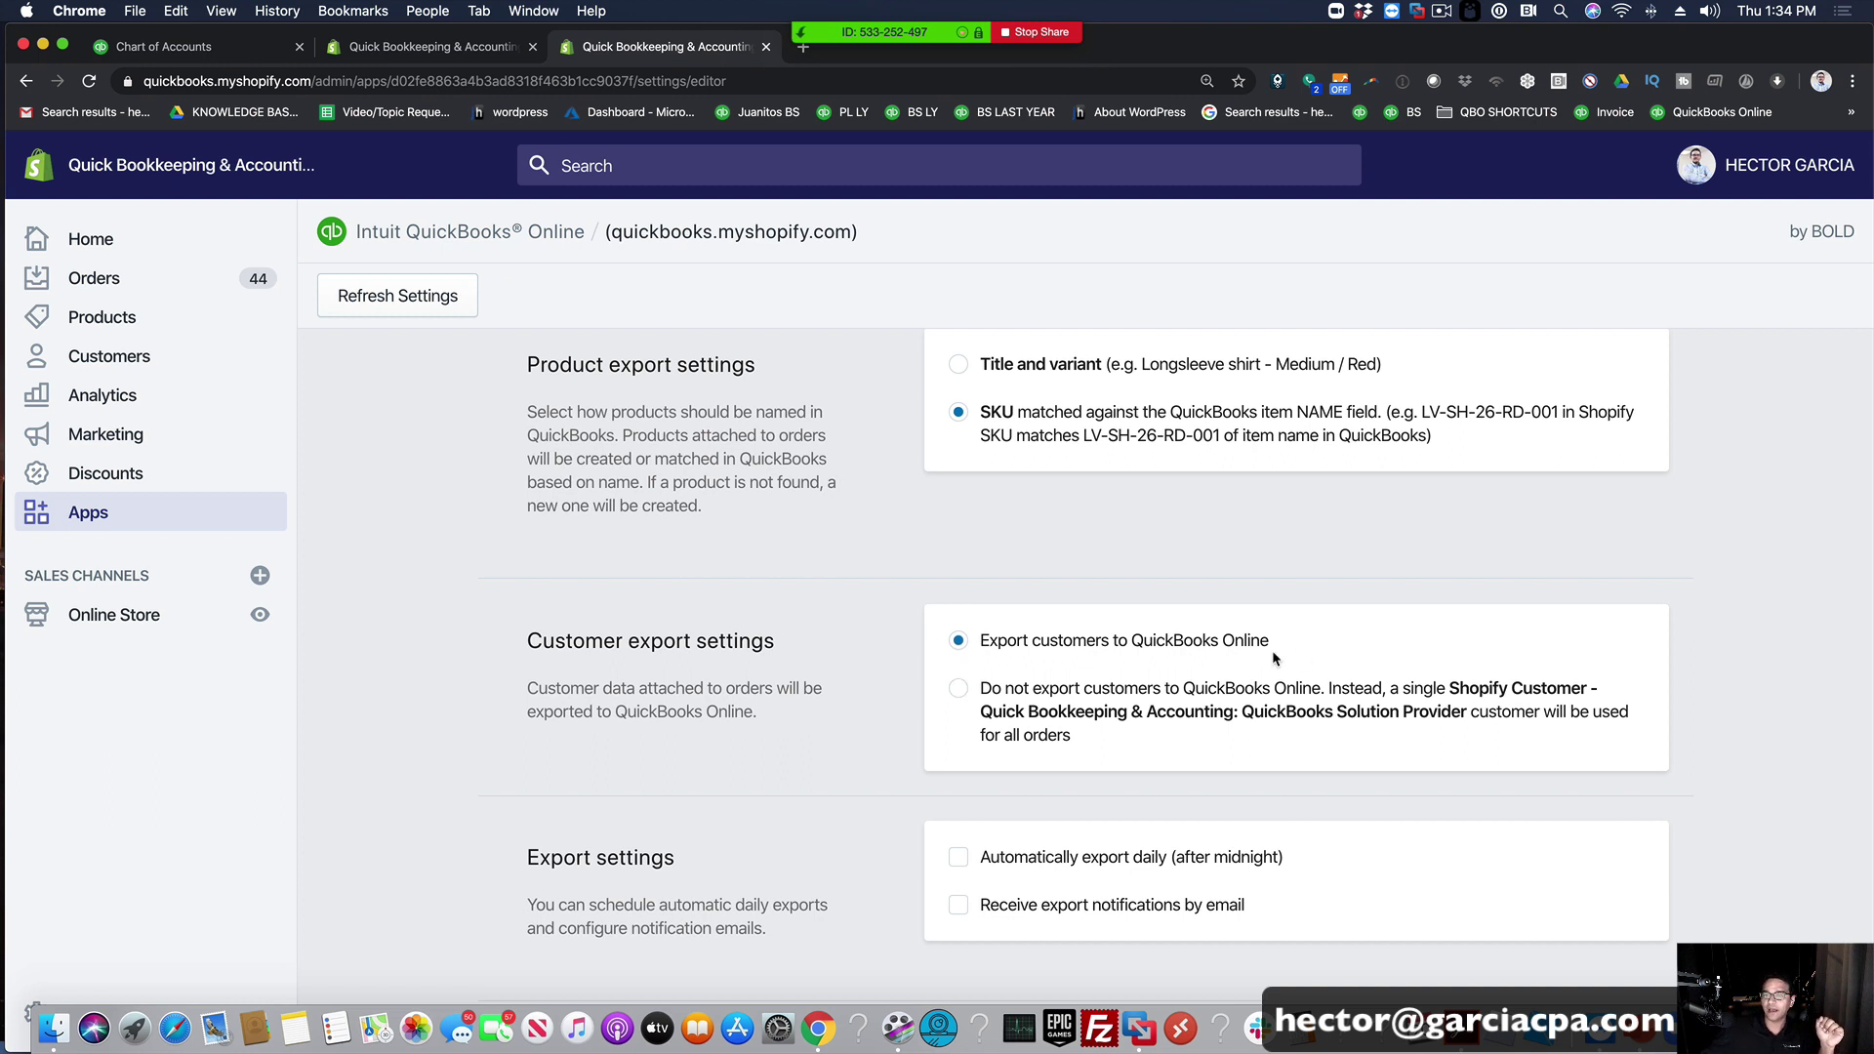
pyautogui.scroll(-1, 1138, 641)
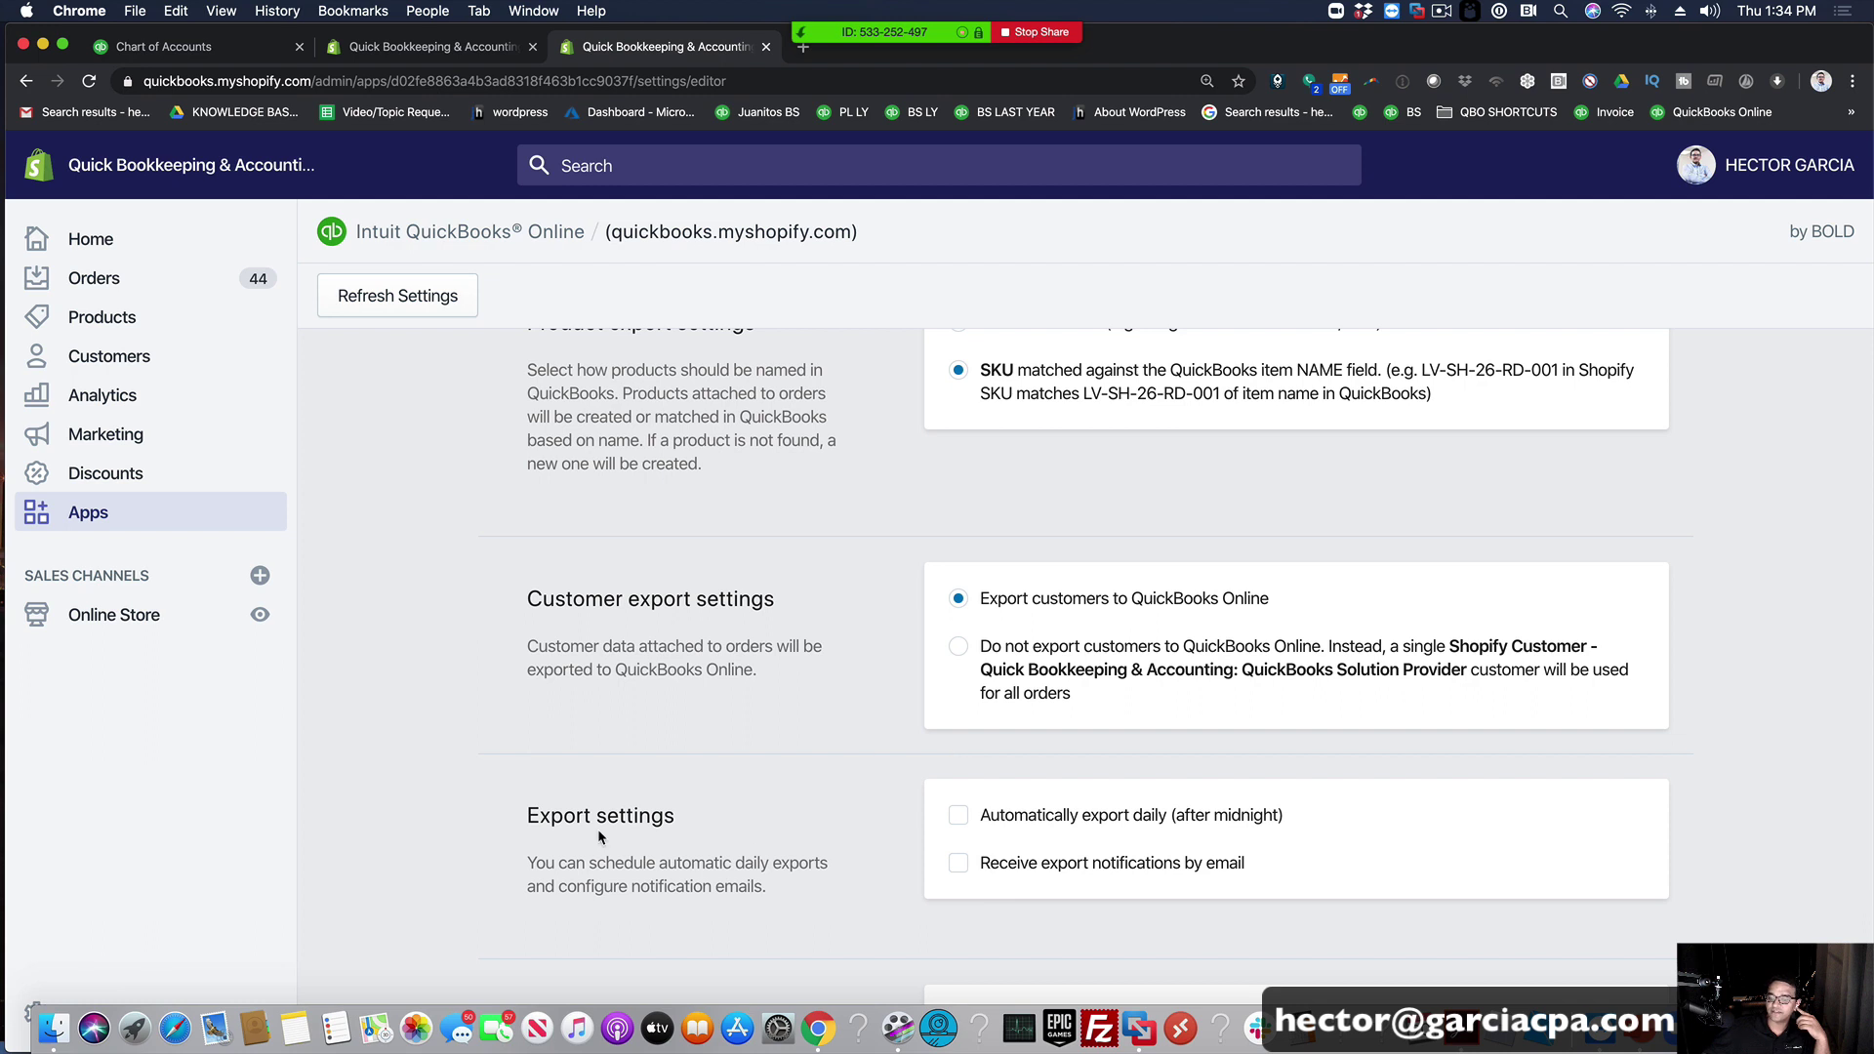
# Step: Enable automatic daily export after midnight and complete the sync app's setup on the free plan
pyautogui.click(959, 817)
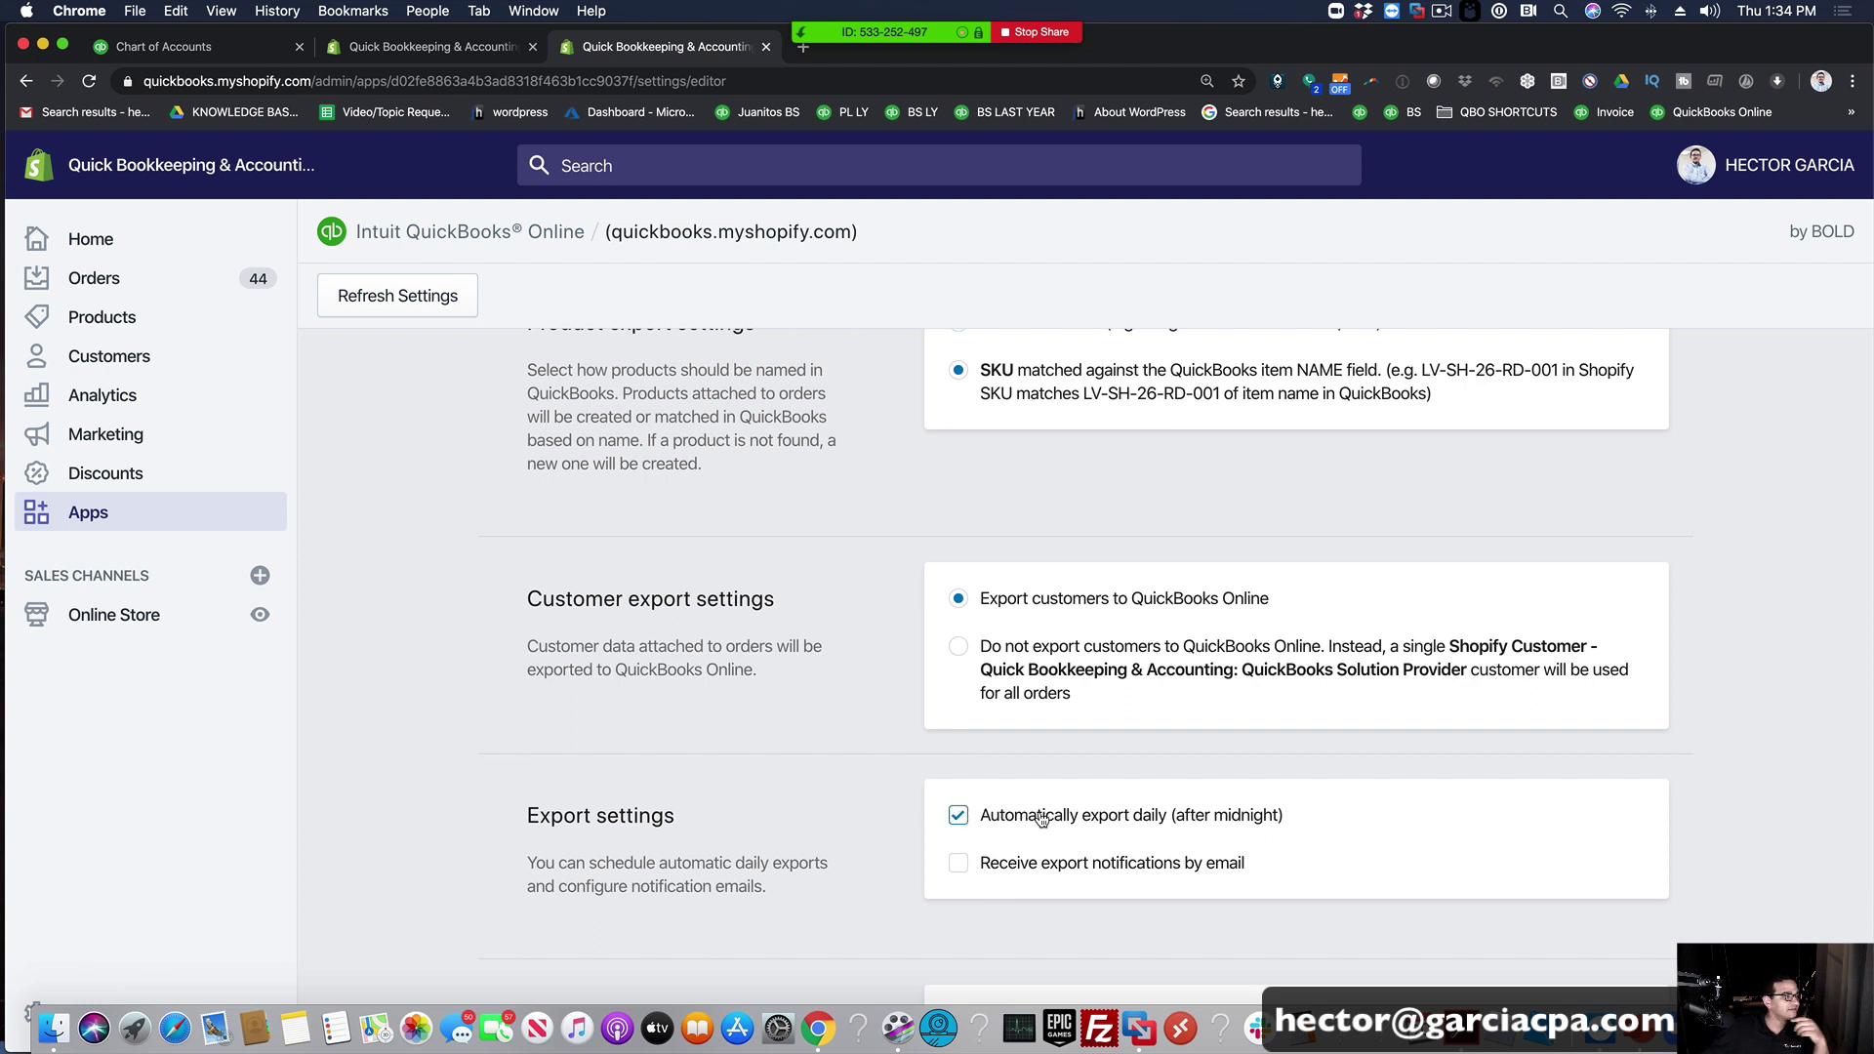
pyautogui.scroll(-3, 1040, 781)
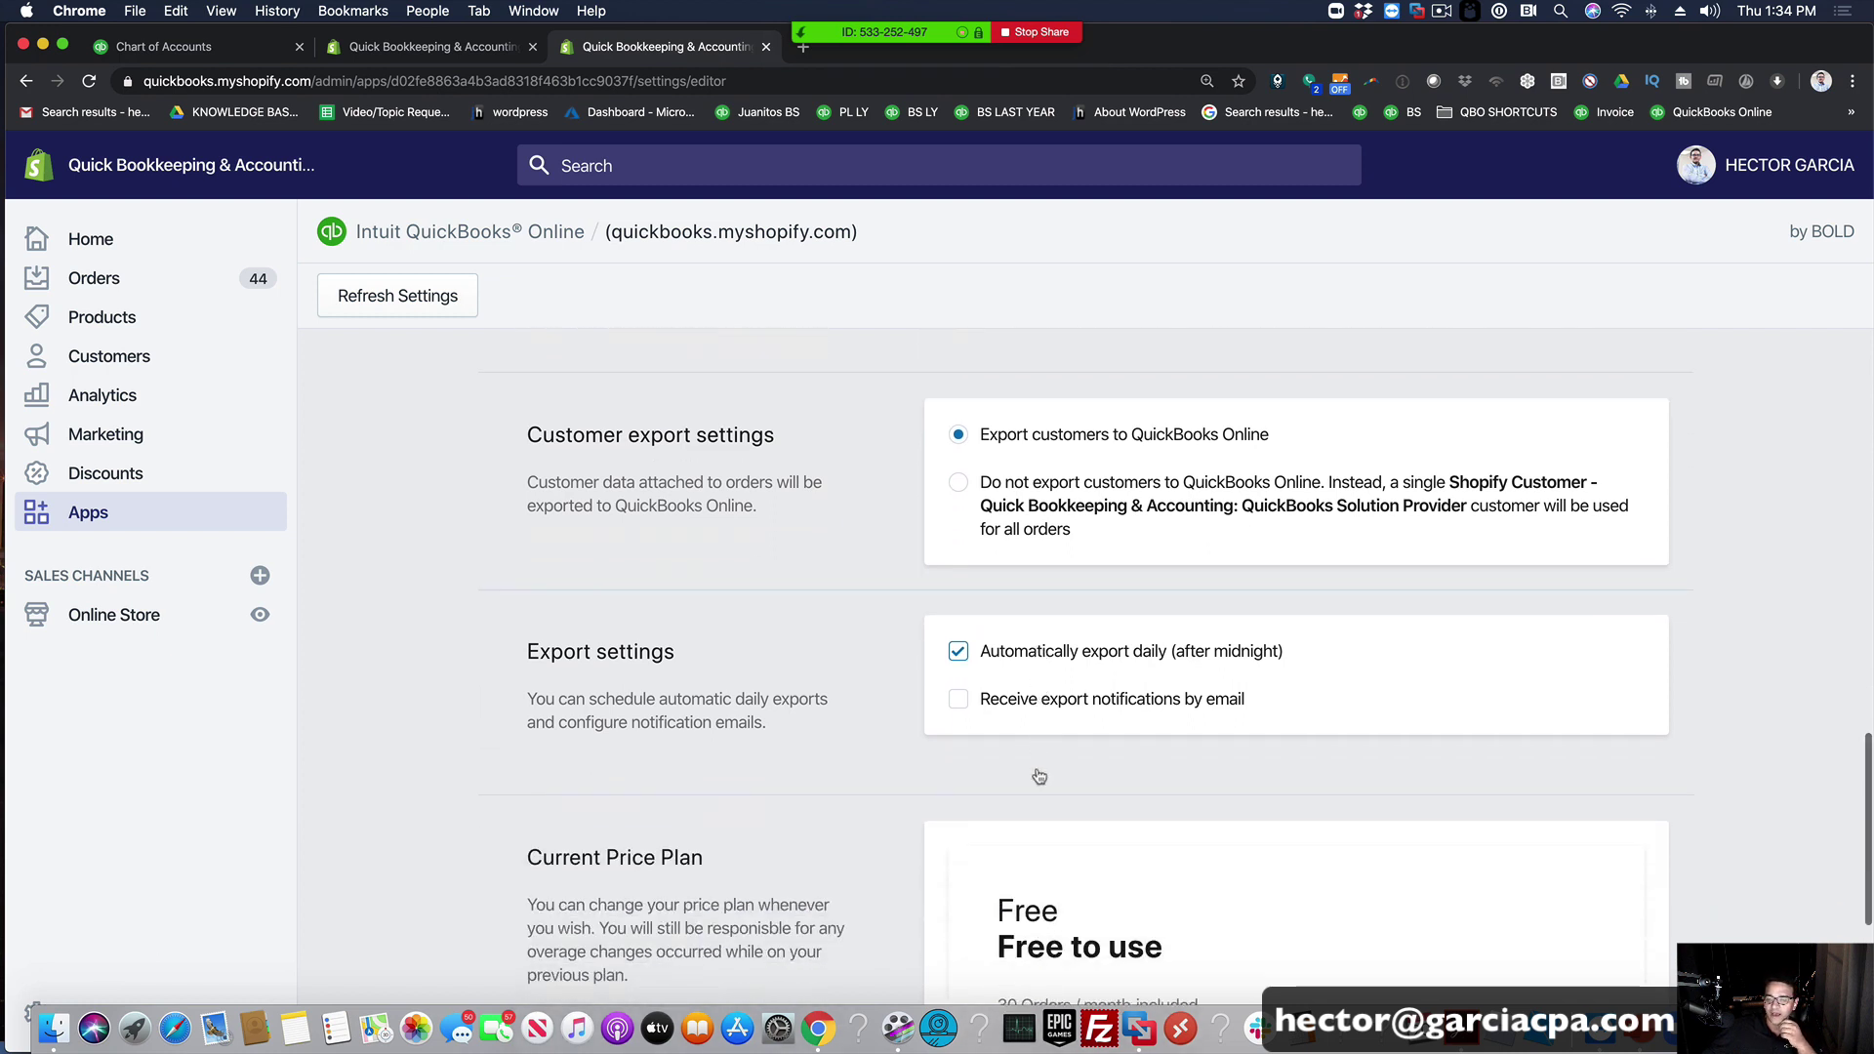
pyautogui.scroll(-5, 981, 648)
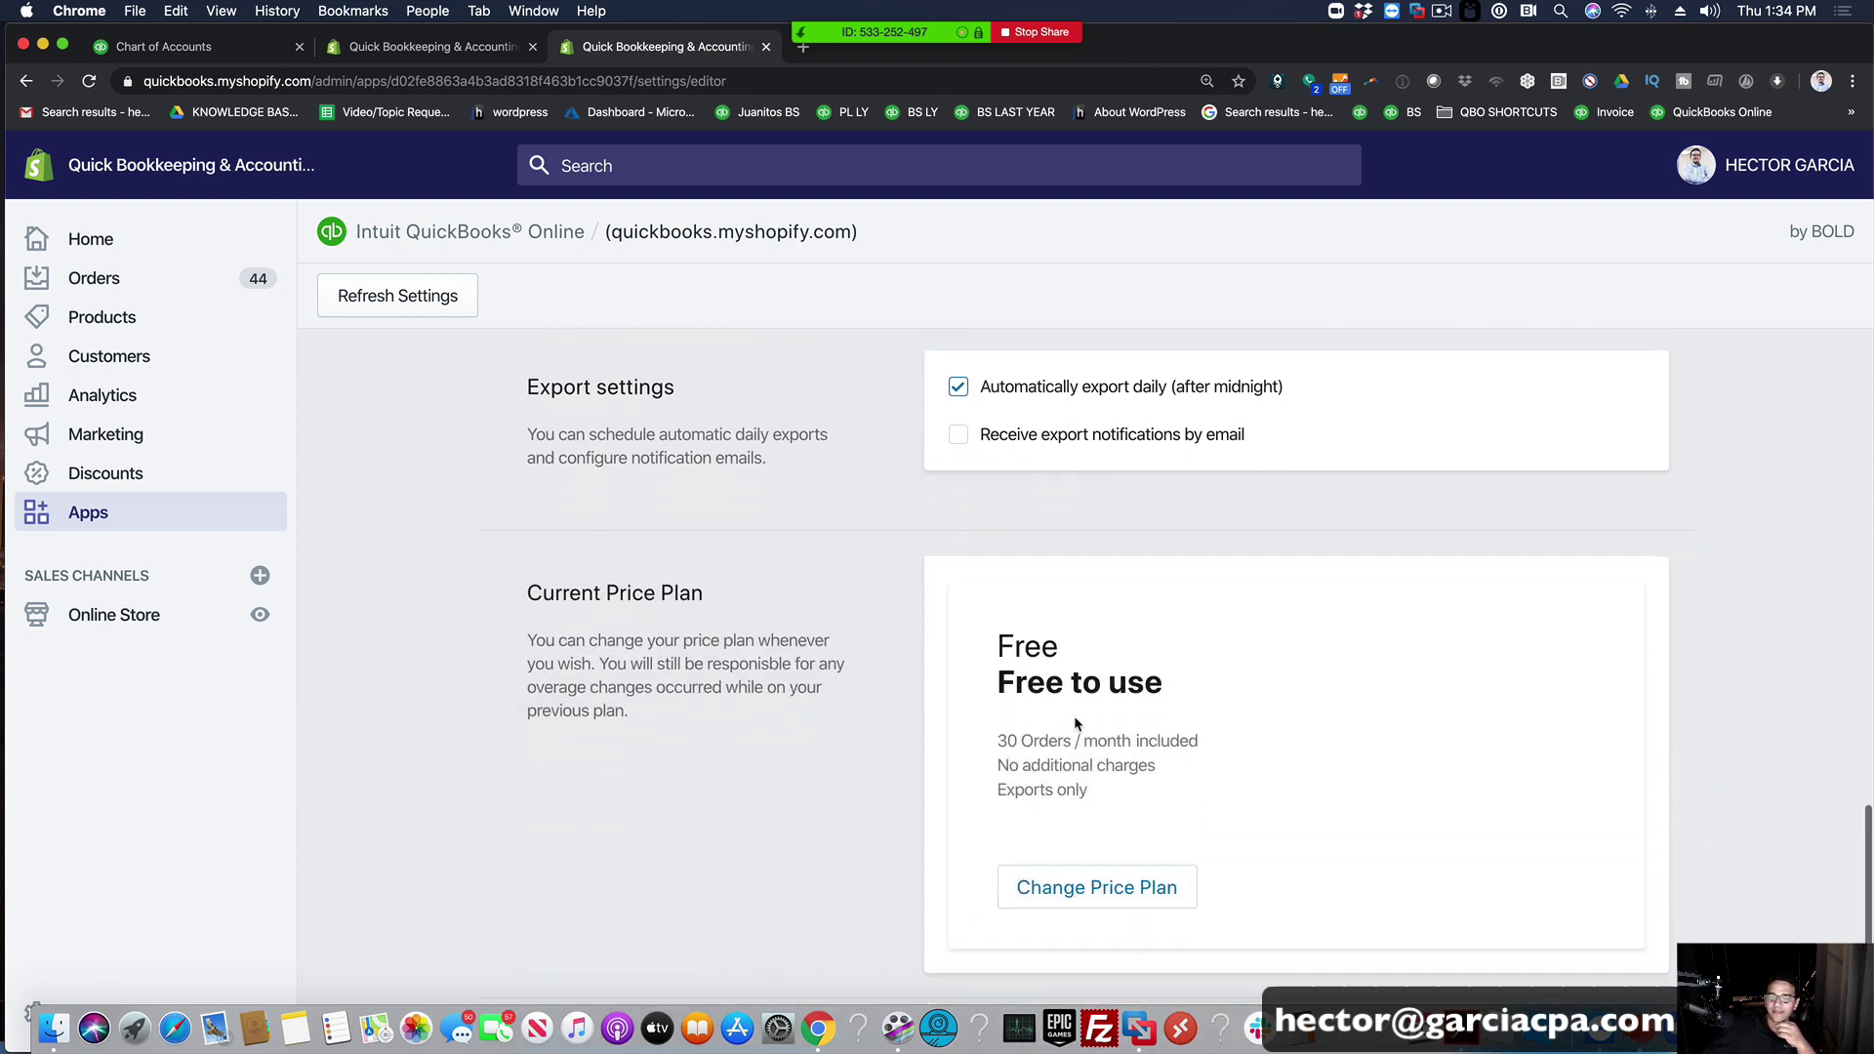
pyautogui.scroll(-1, 1259, 780)
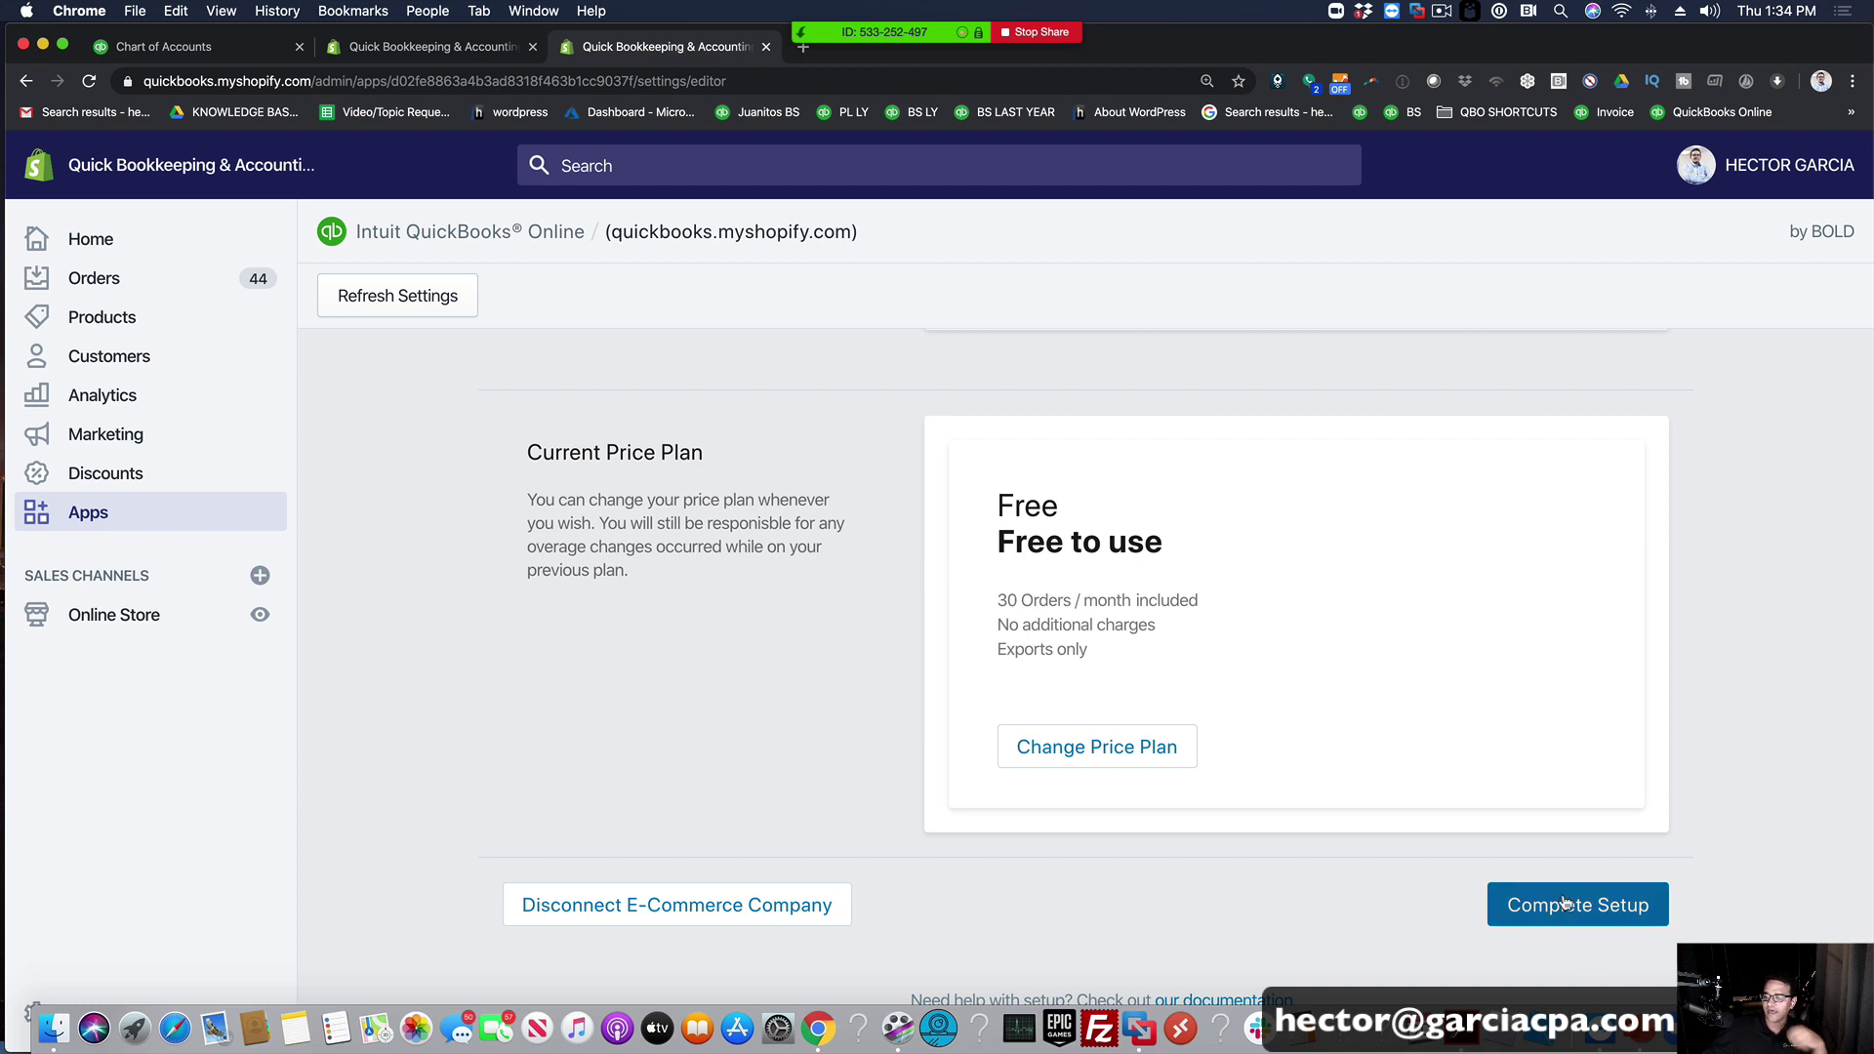
pyautogui.scroll(-1, 1569, 904)
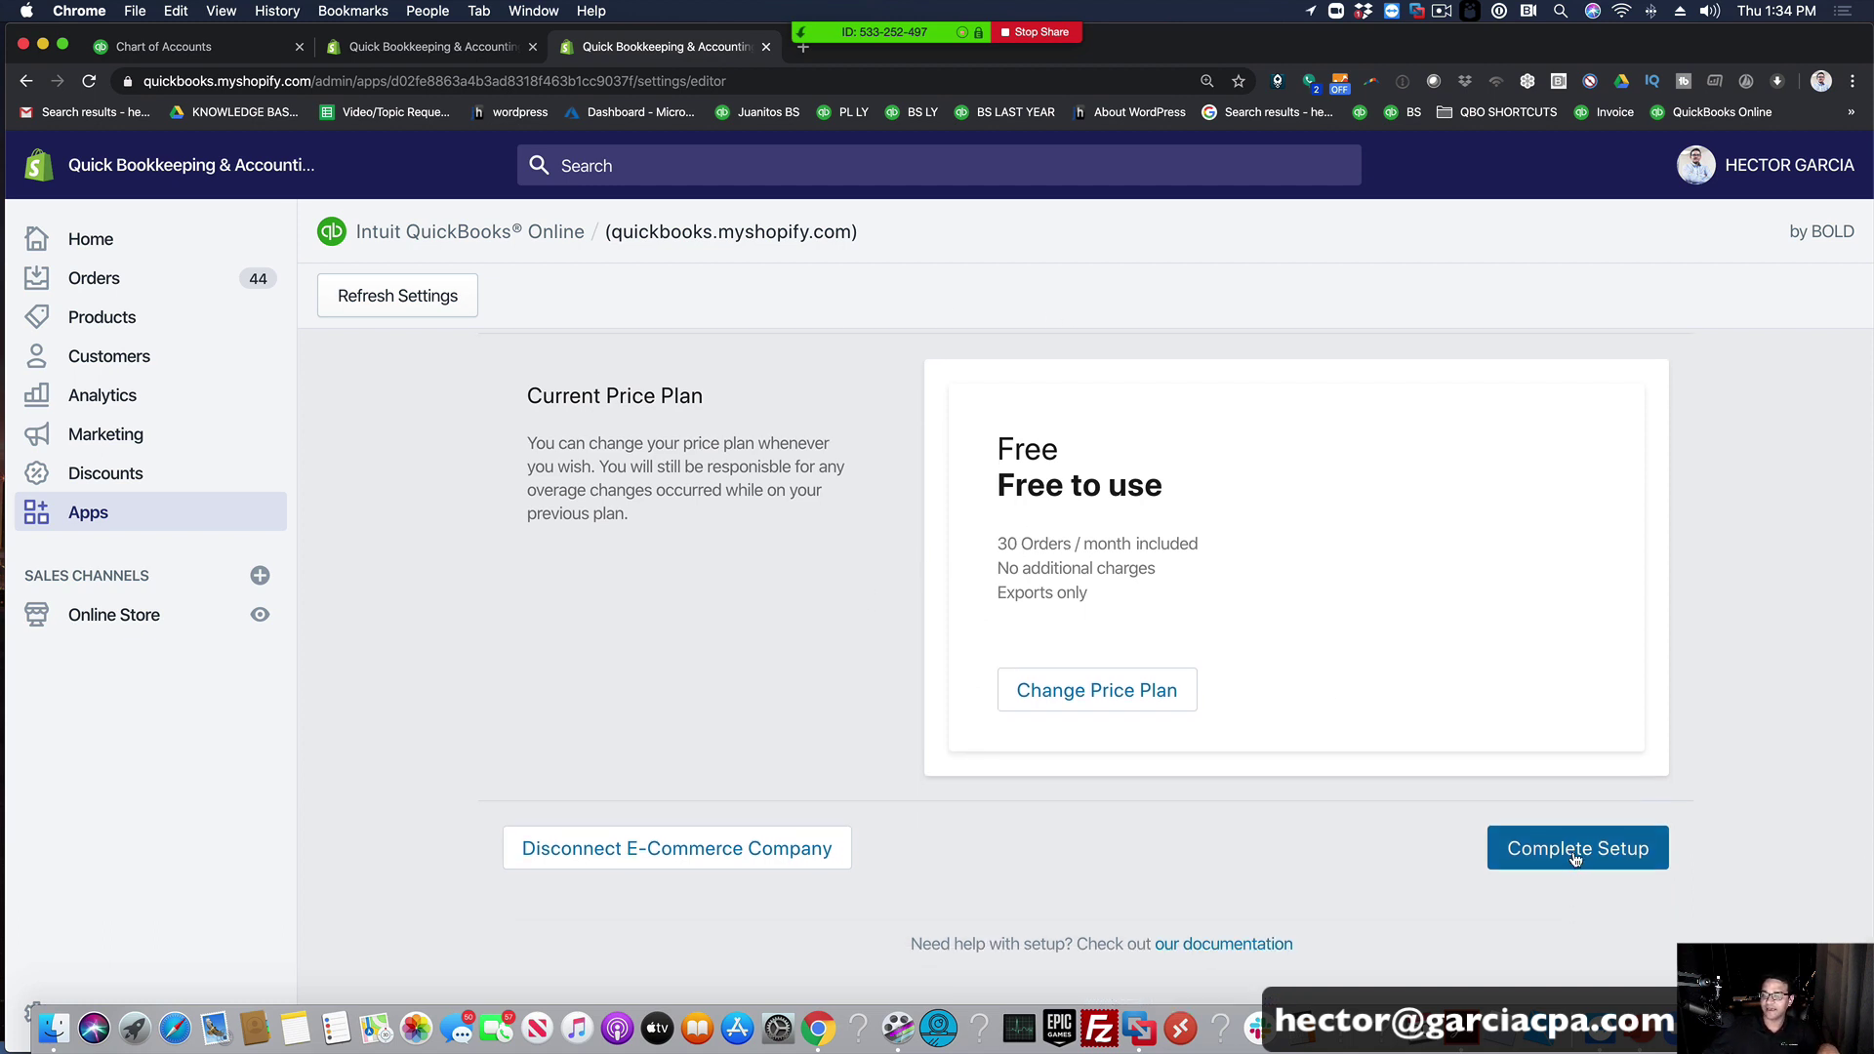
pyautogui.click(1571, 854)
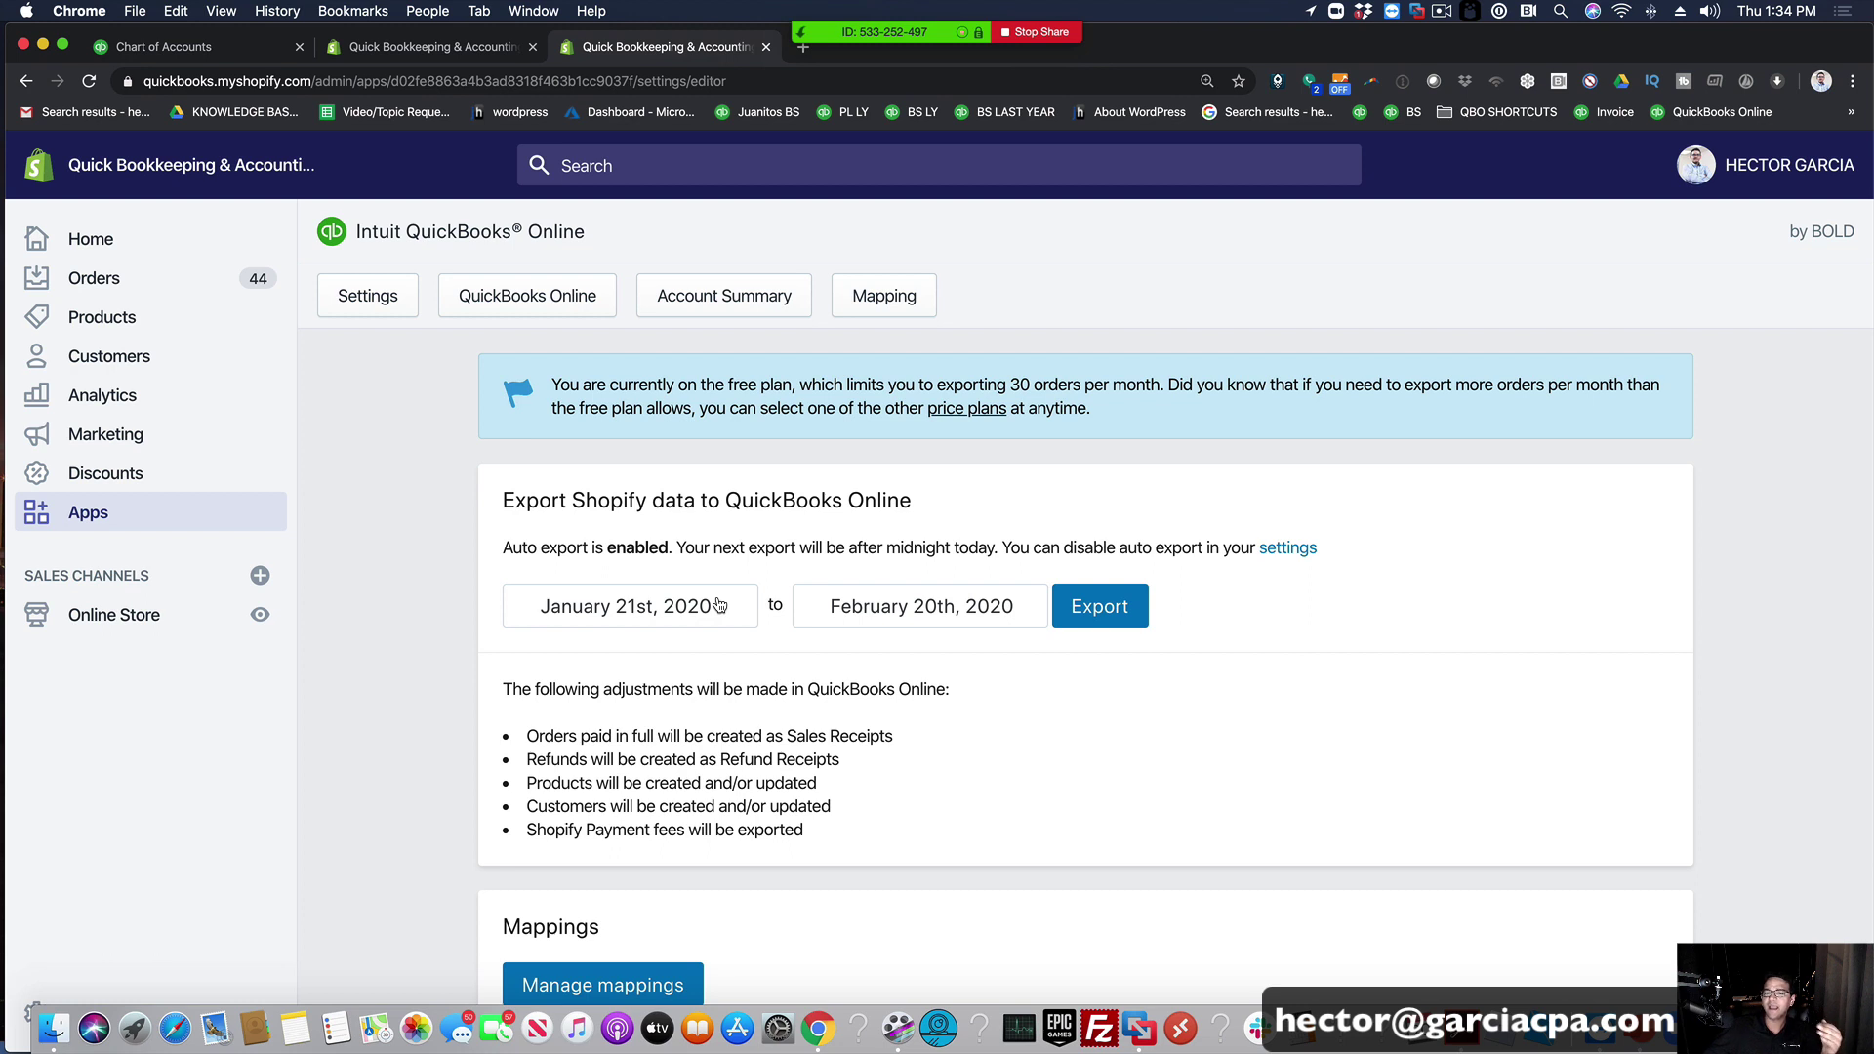
# Step: Set the export start date to July 1st, 2019 and export the Shopify data through February 20th, 2020 to QuickBooks Online
pyautogui.click(719, 606)
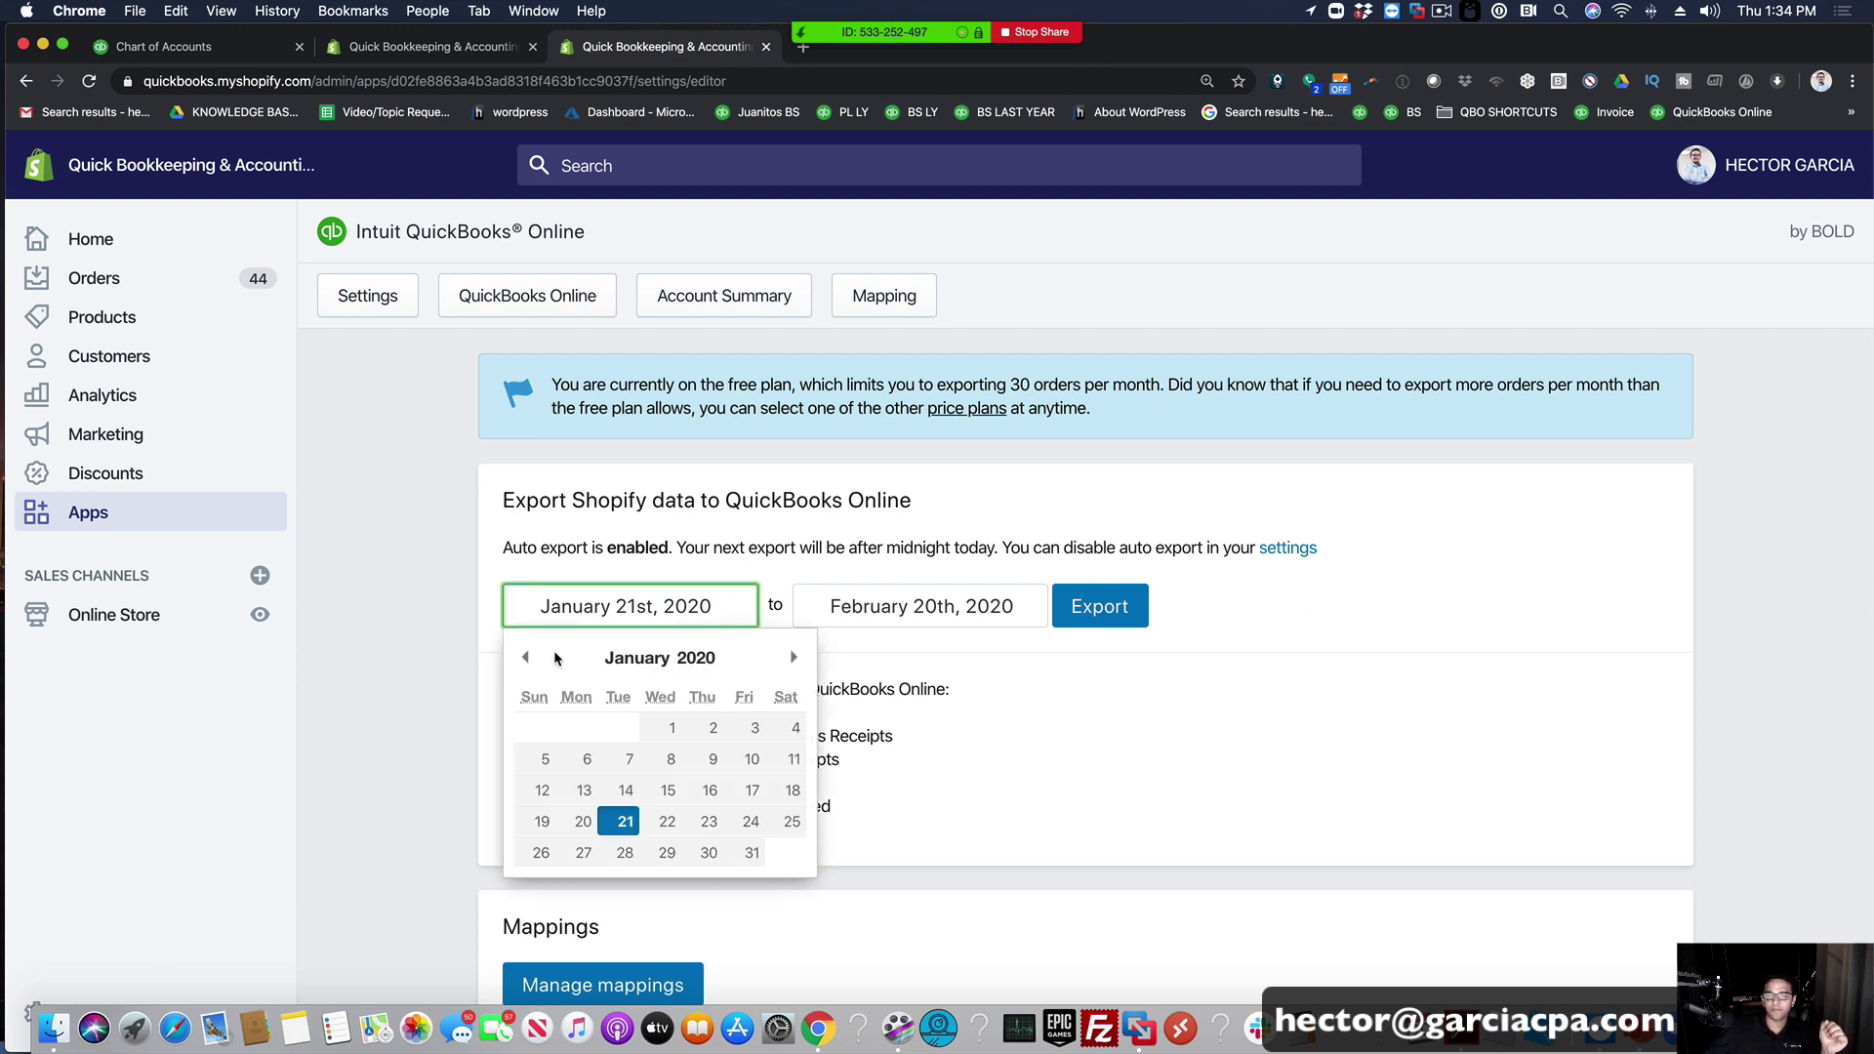
pyautogui.click(528, 658)
pyautogui.click(528, 659)
pyautogui.click(528, 659)
pyautogui.click(528, 658)
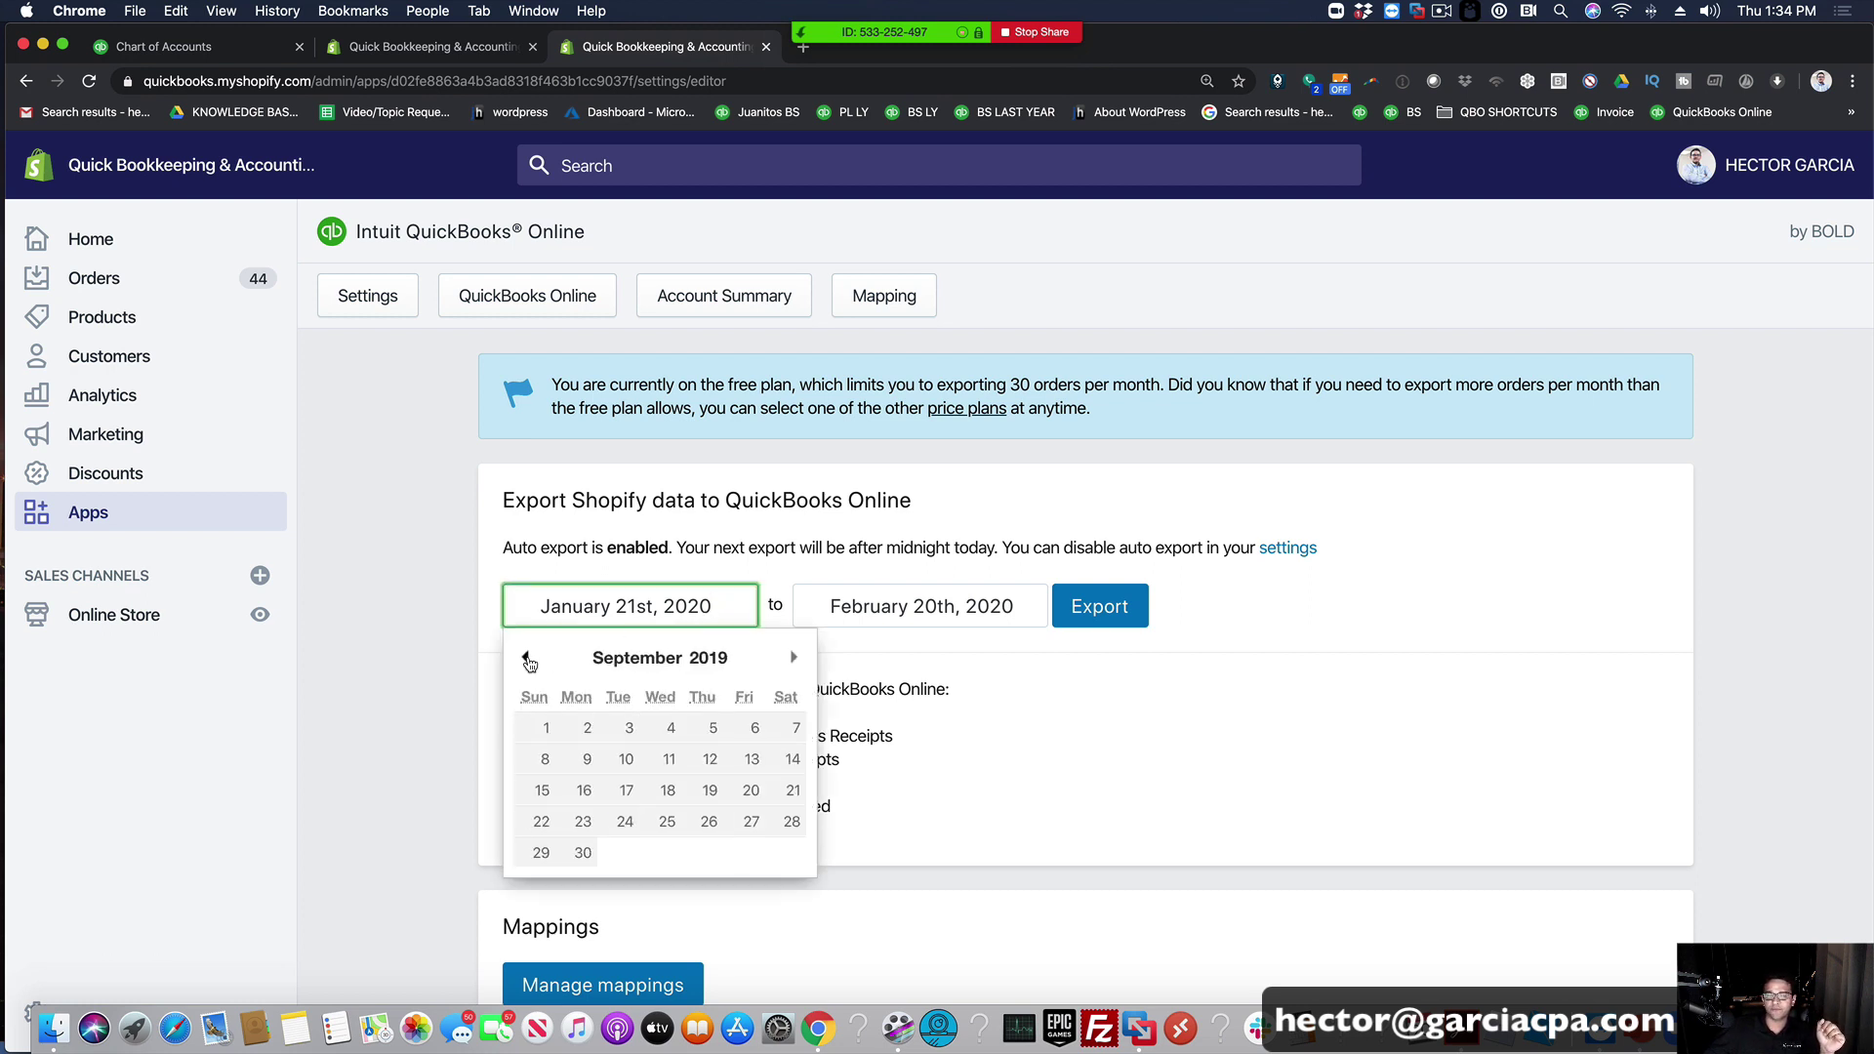
pyautogui.click(528, 659)
pyautogui.click(528, 659)
pyautogui.click(584, 727)
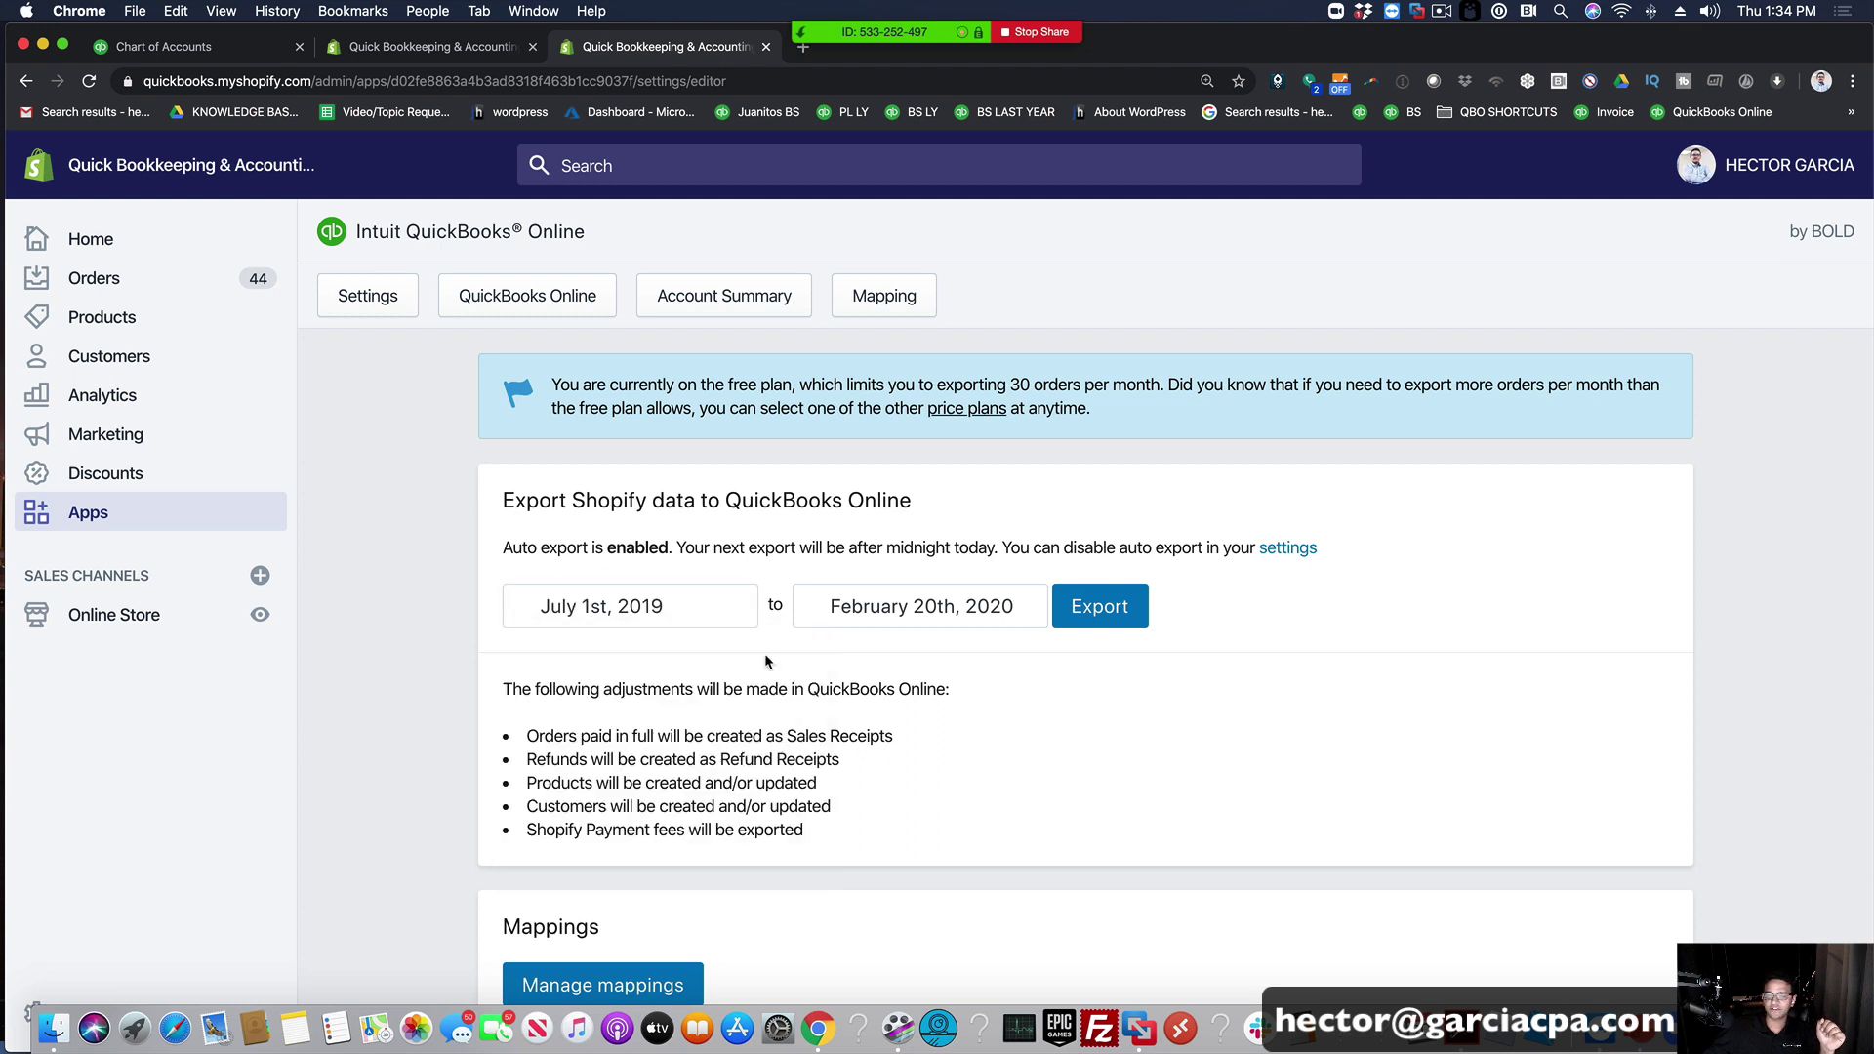
pyautogui.click(1107, 608)
pyautogui.click(1507, 760)
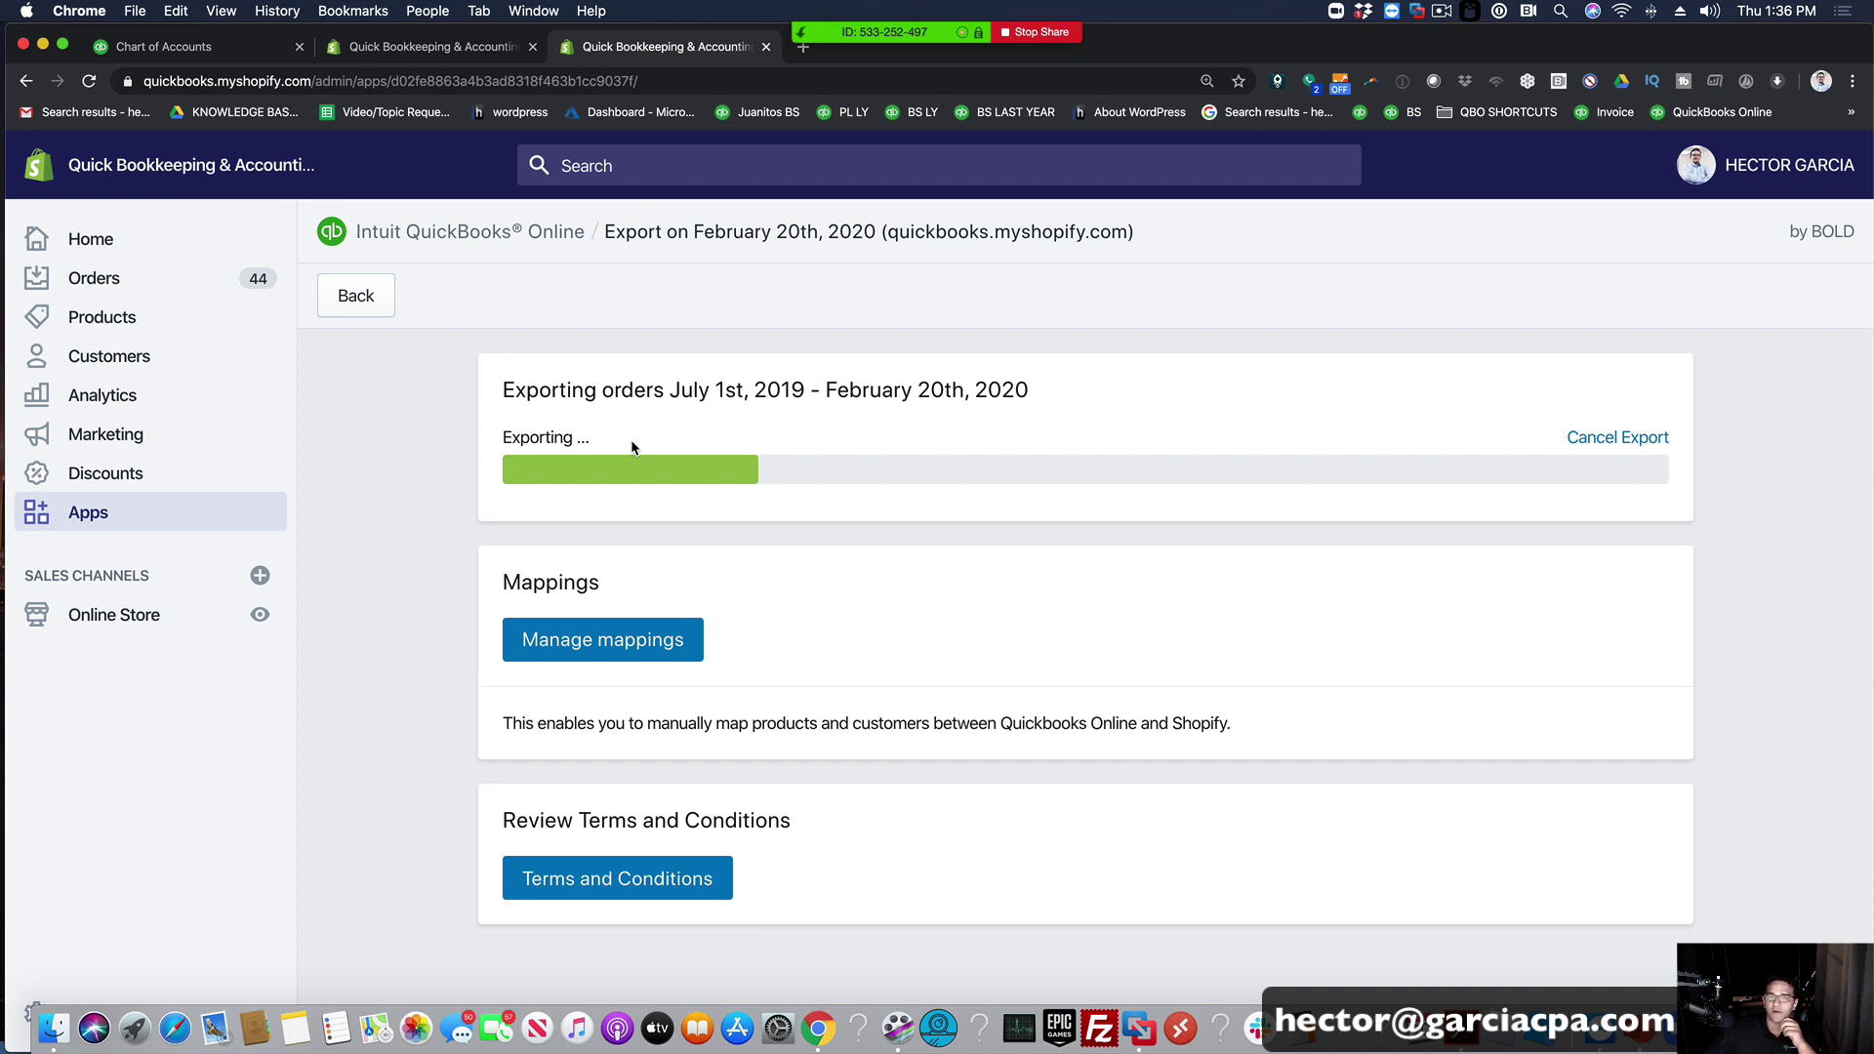
# Step: Compare the recent transactions in QuickBooks Online's search with the dates and orders in Shopify's full order list
pyautogui.click(198, 43)
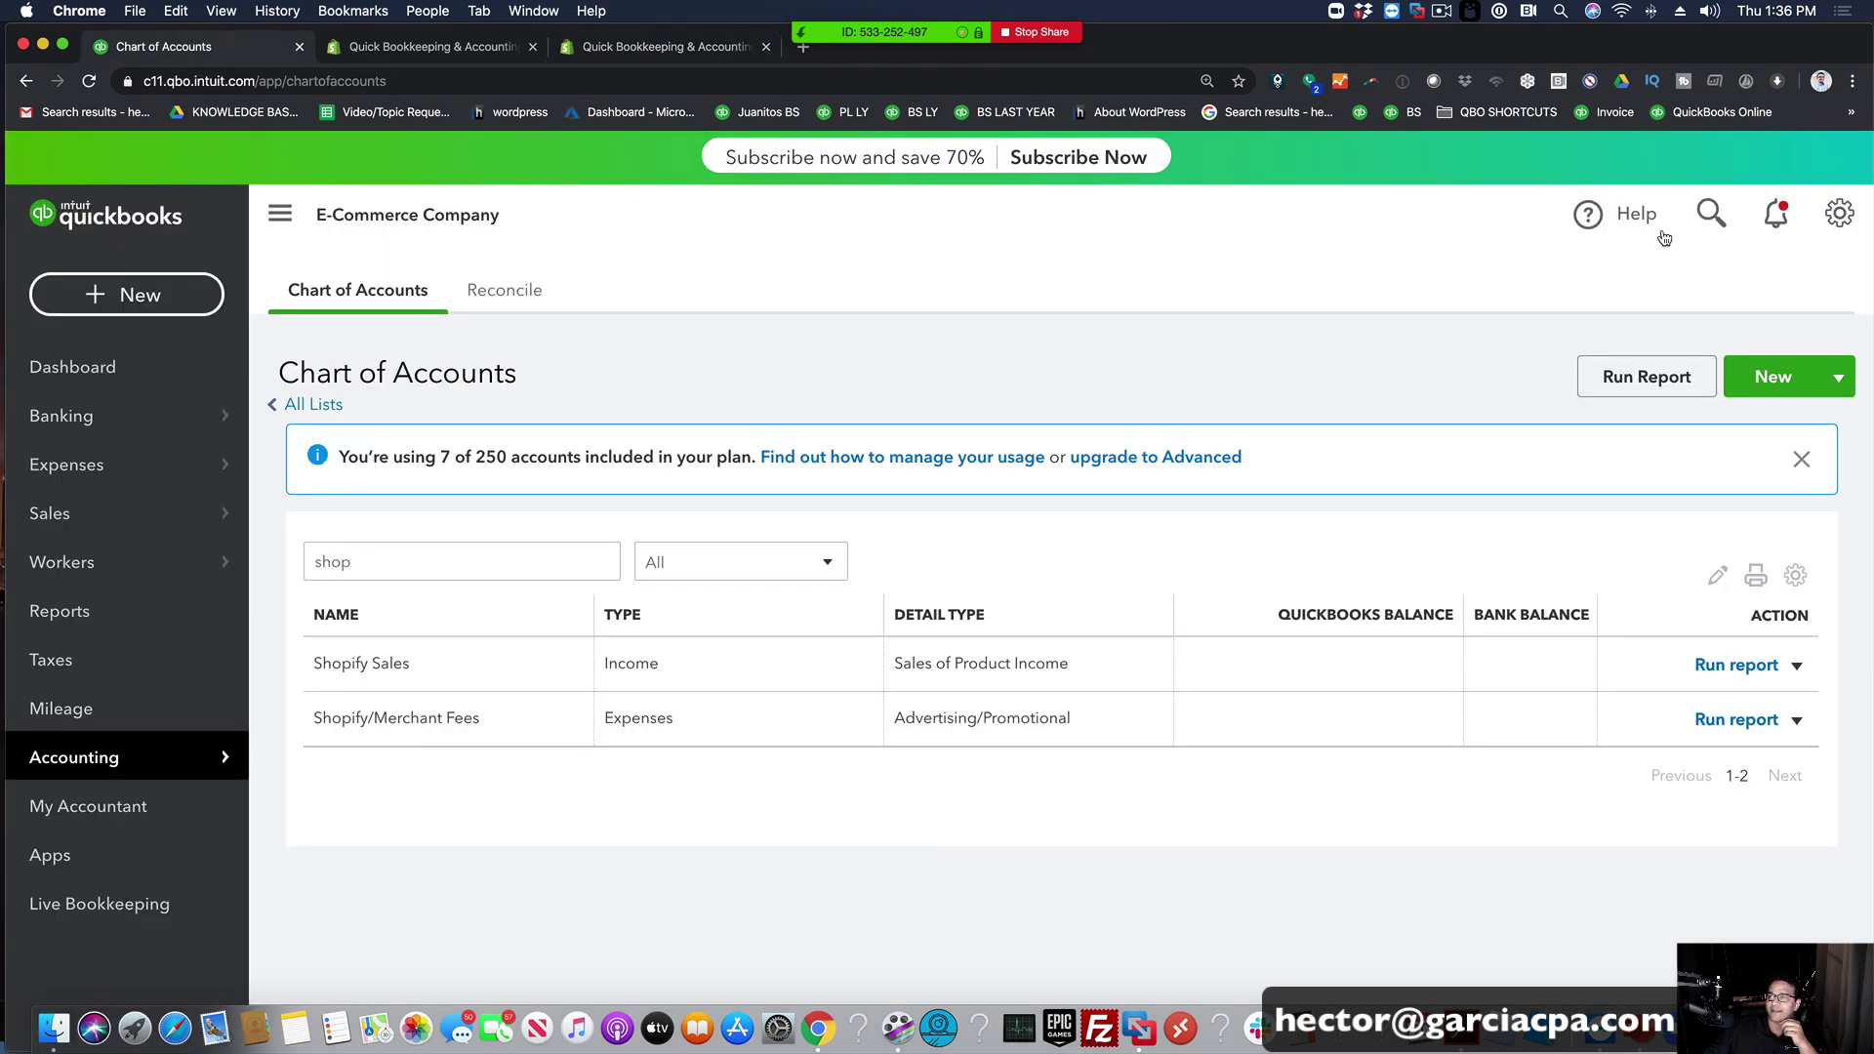
pyautogui.click(1733, 221)
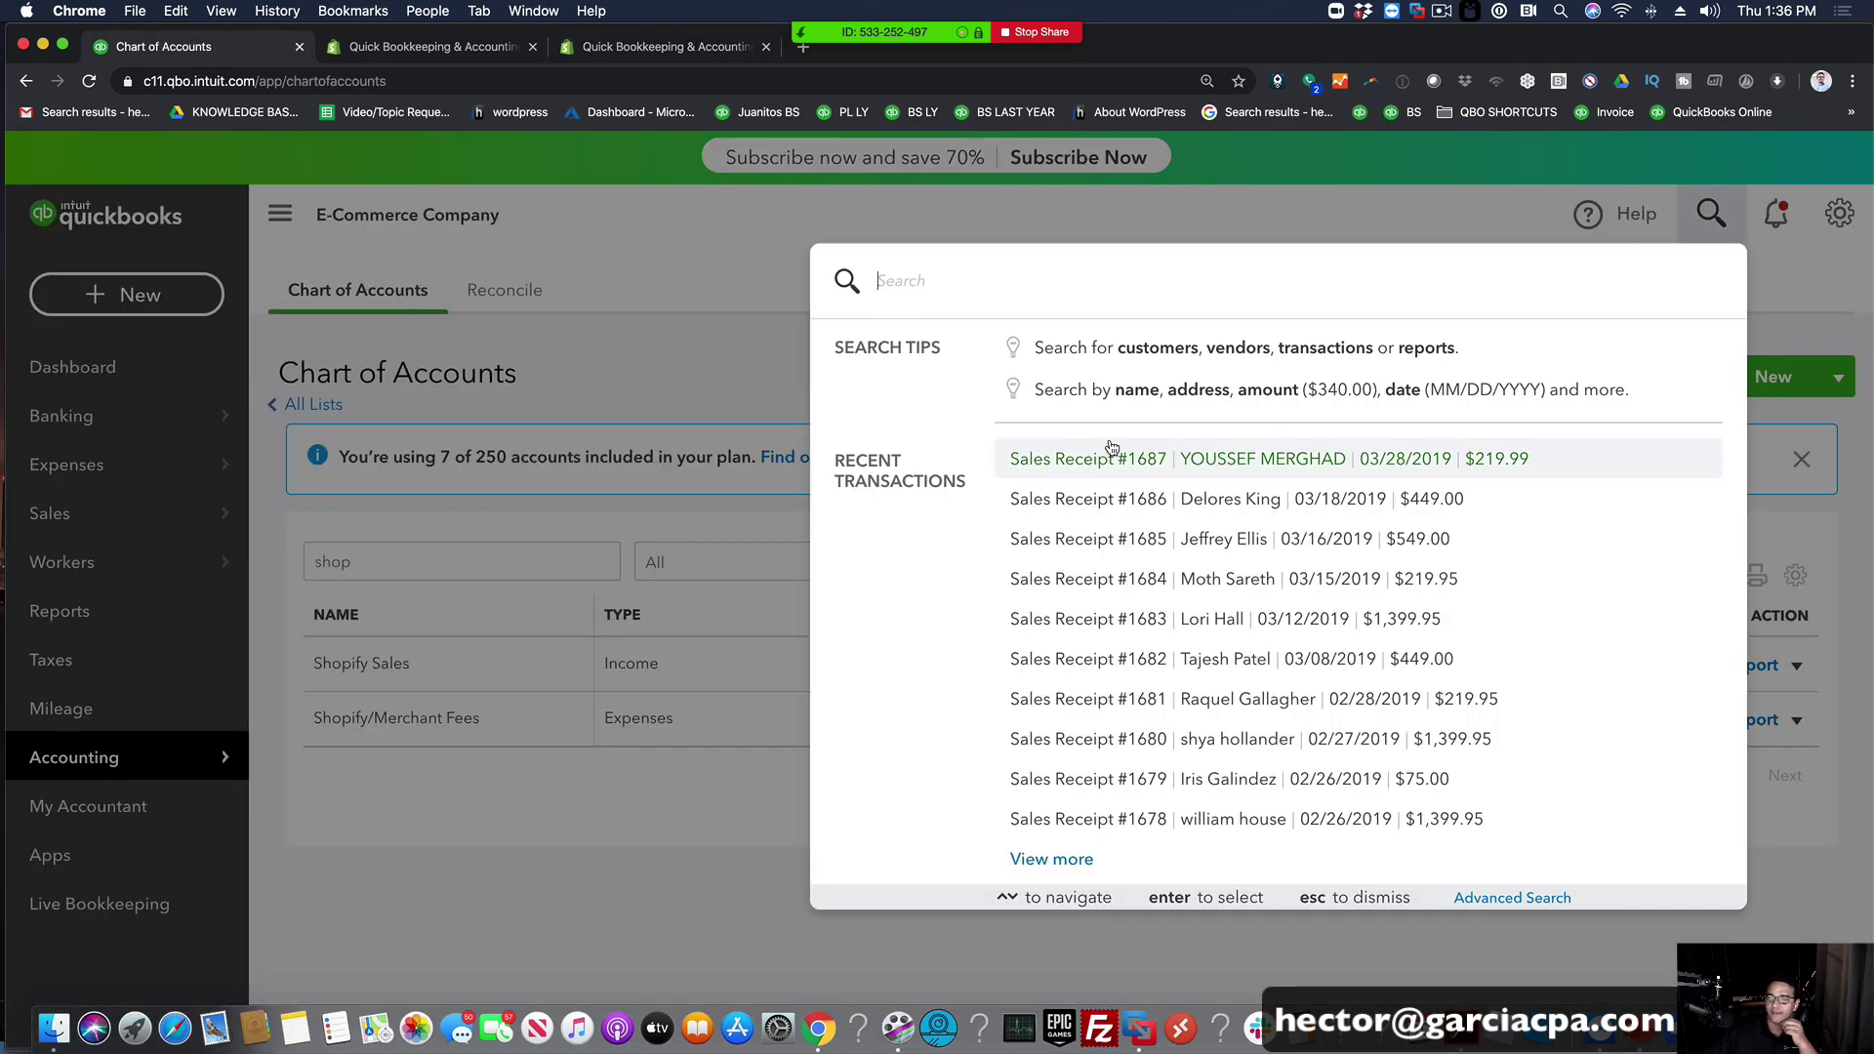
pyautogui.click(434, 47)
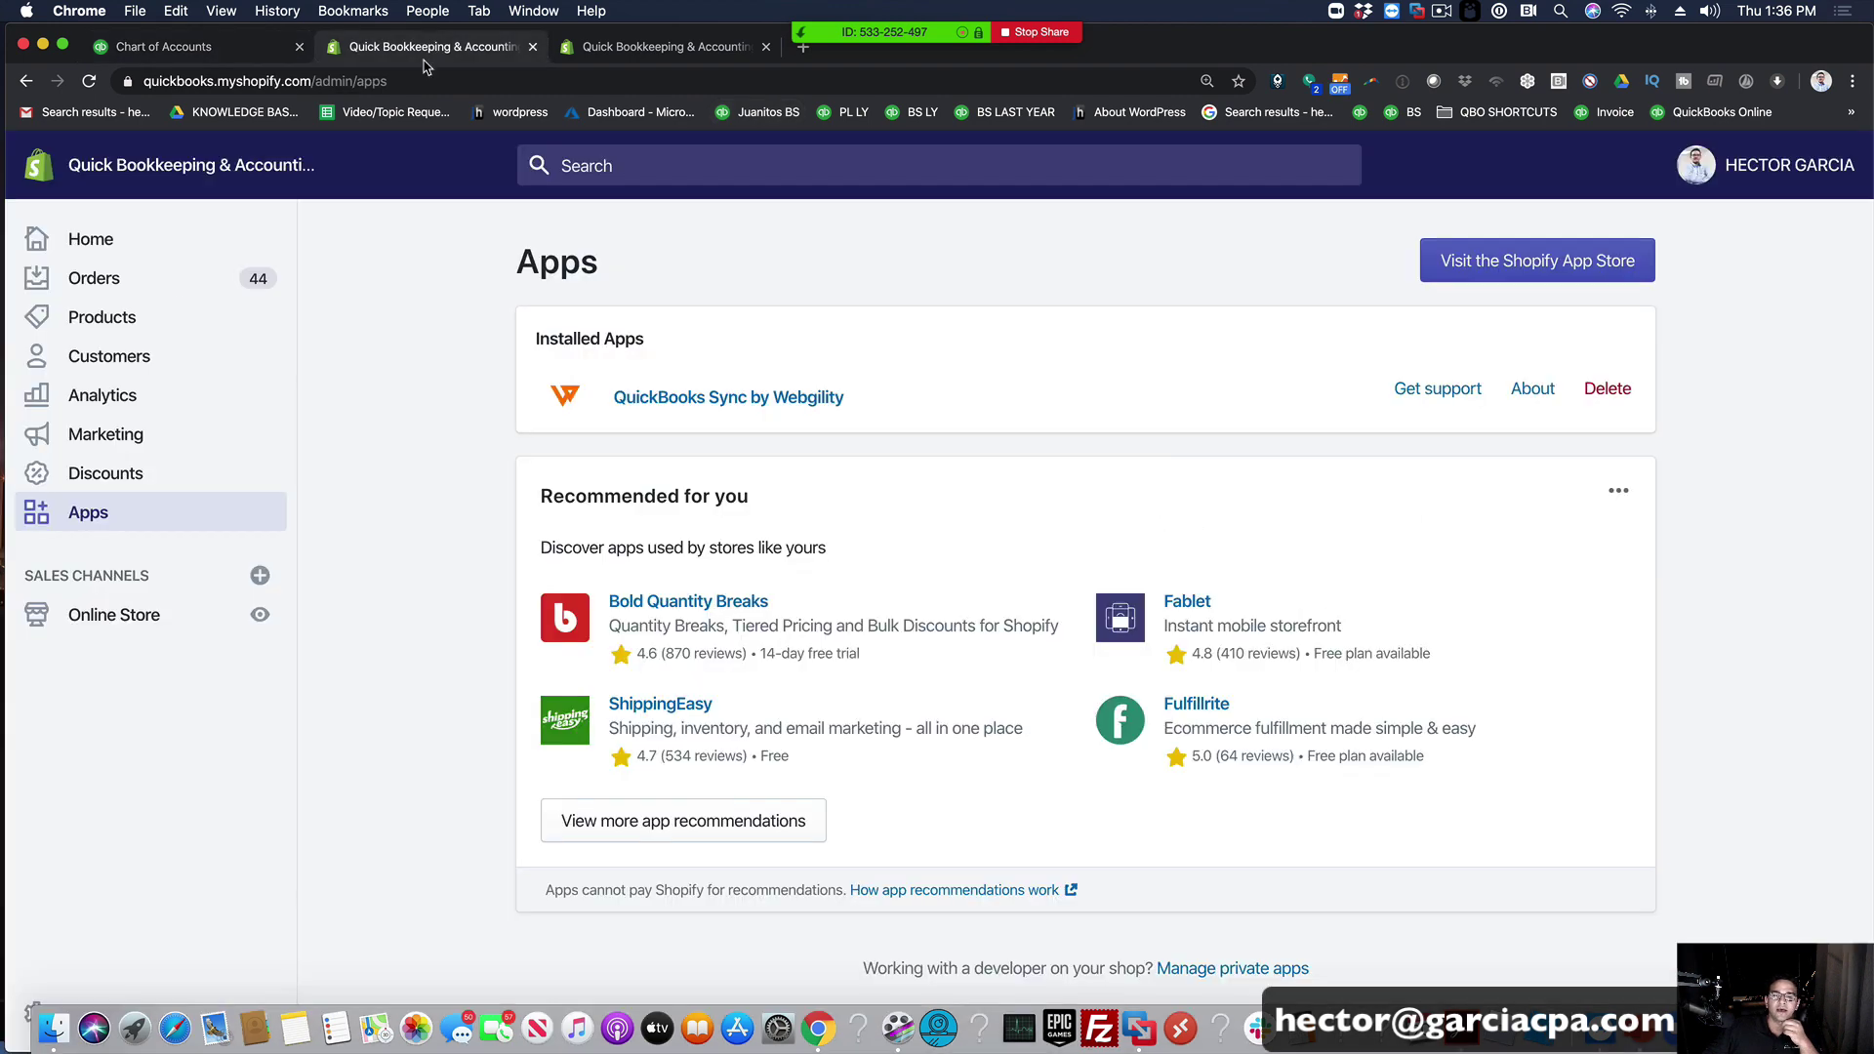
pyautogui.click(98, 282)
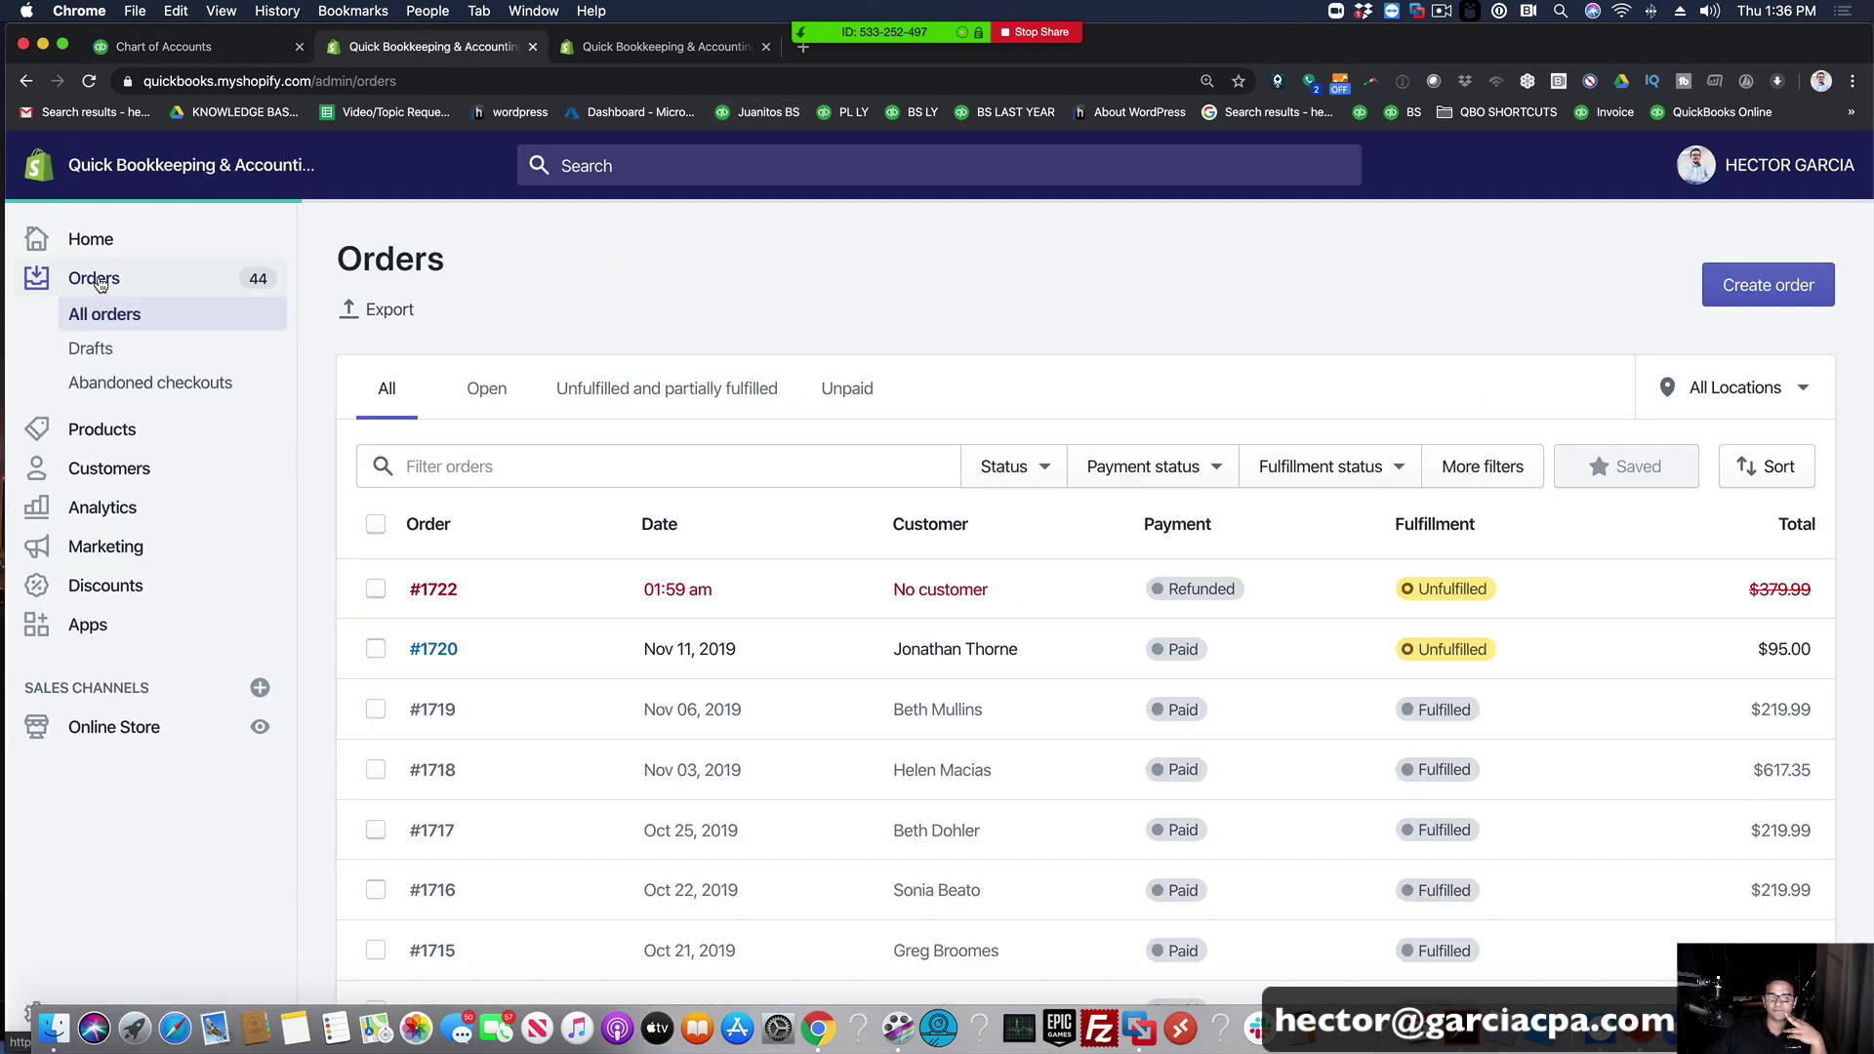
pyautogui.scroll(-3, 932, 622)
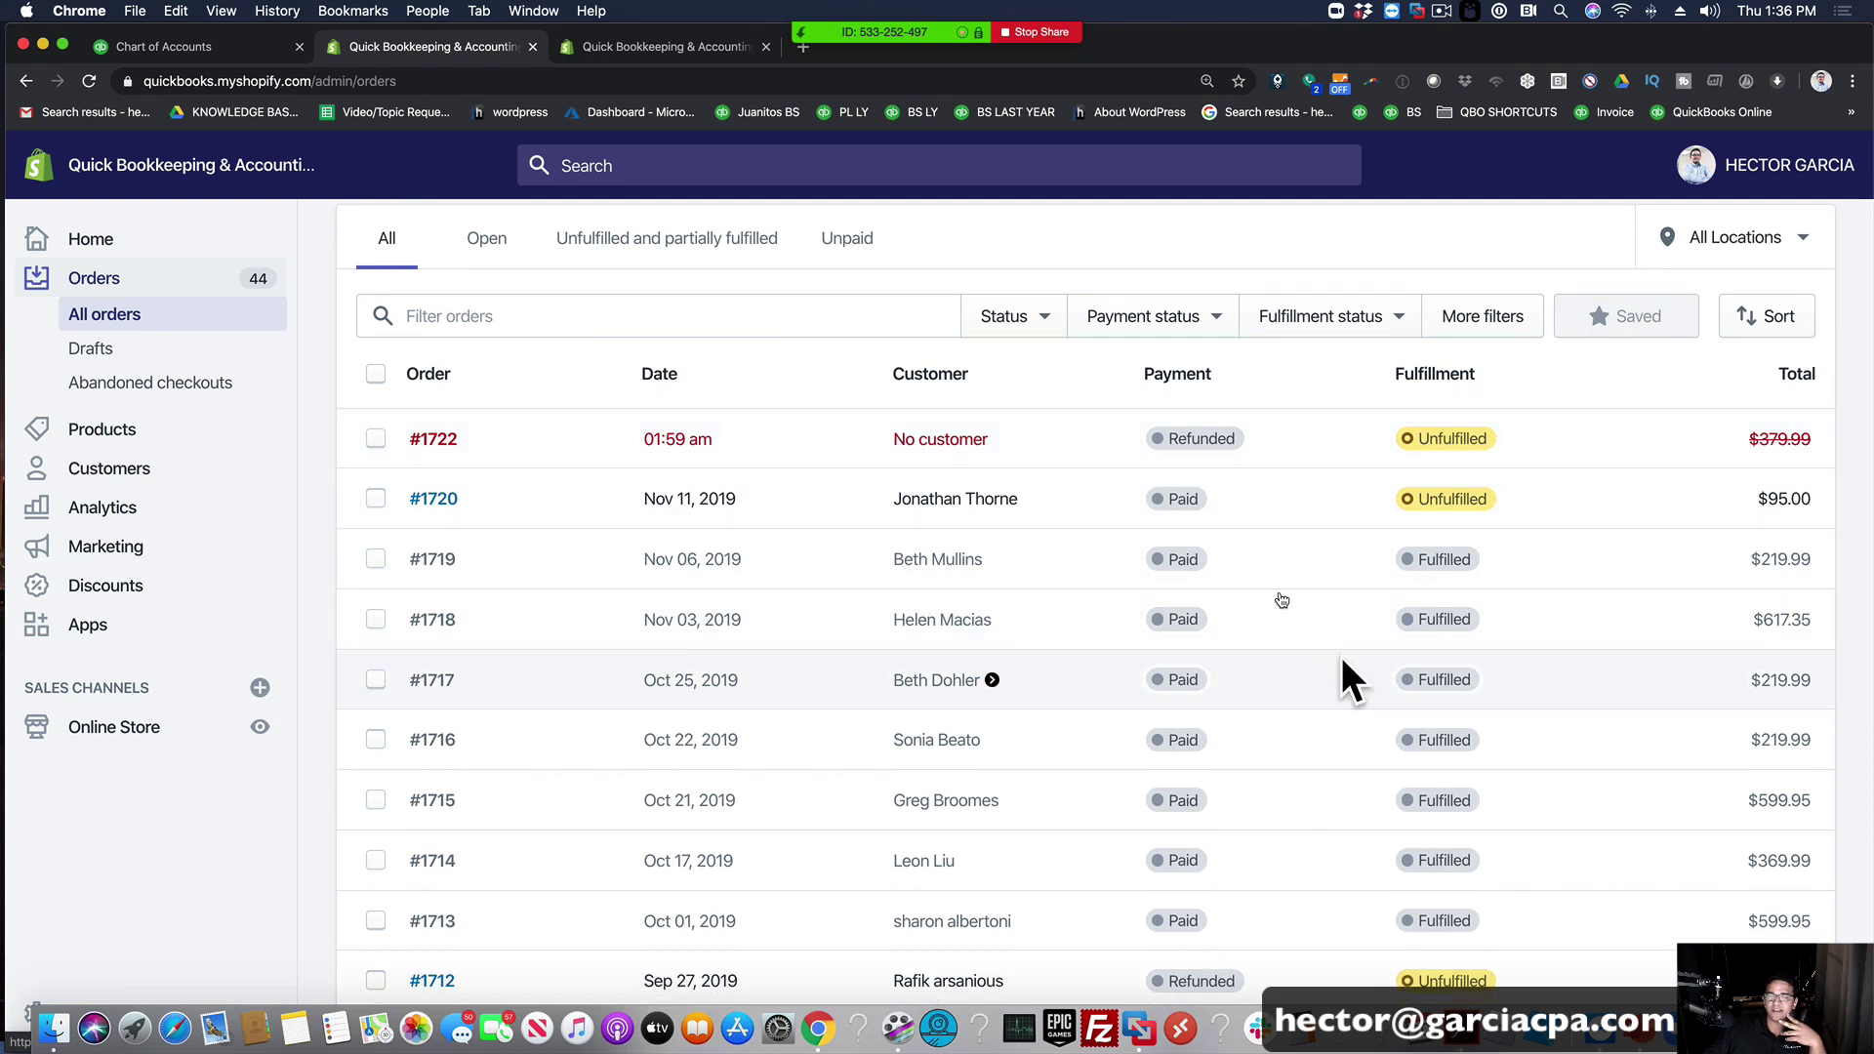
pyautogui.scroll(-2, 927, 625)
pyautogui.scroll(-5, 927, 630)
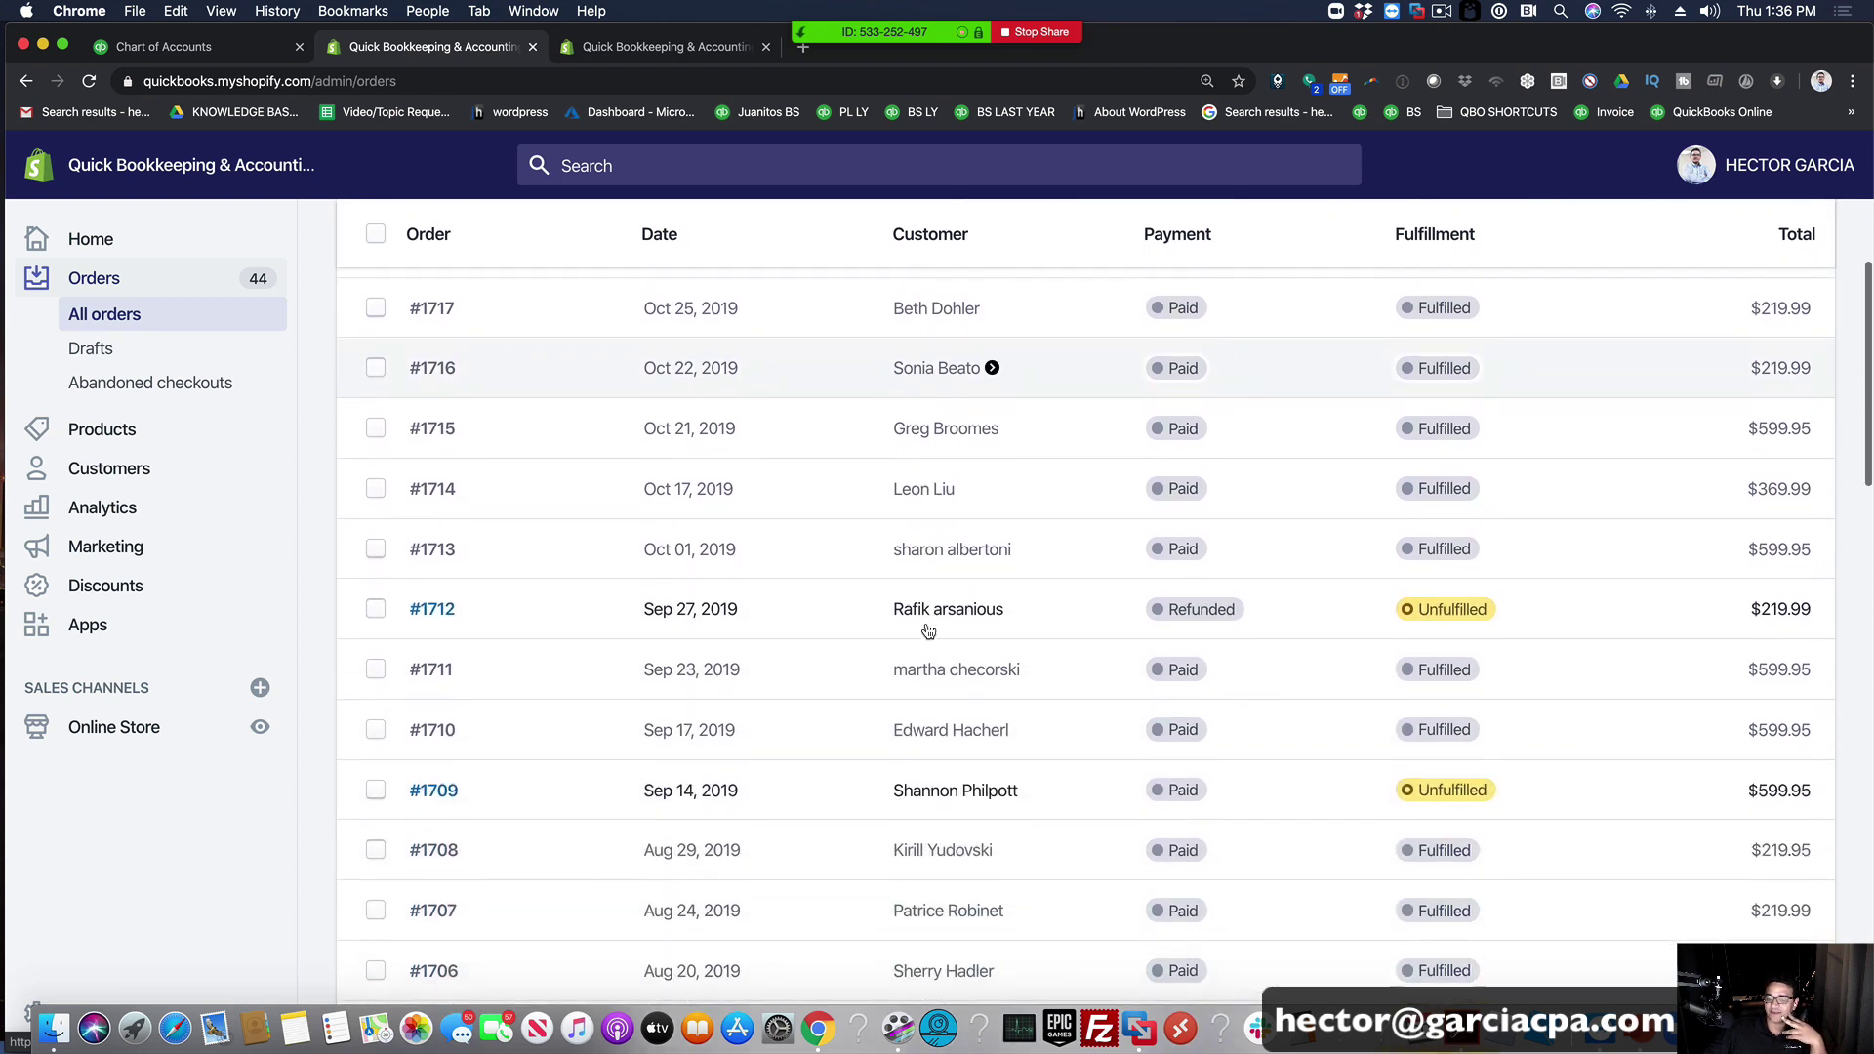
# Step: Return to QuickBooks Online and open the full list of recent transactions from the search
pyautogui.click(615, 49)
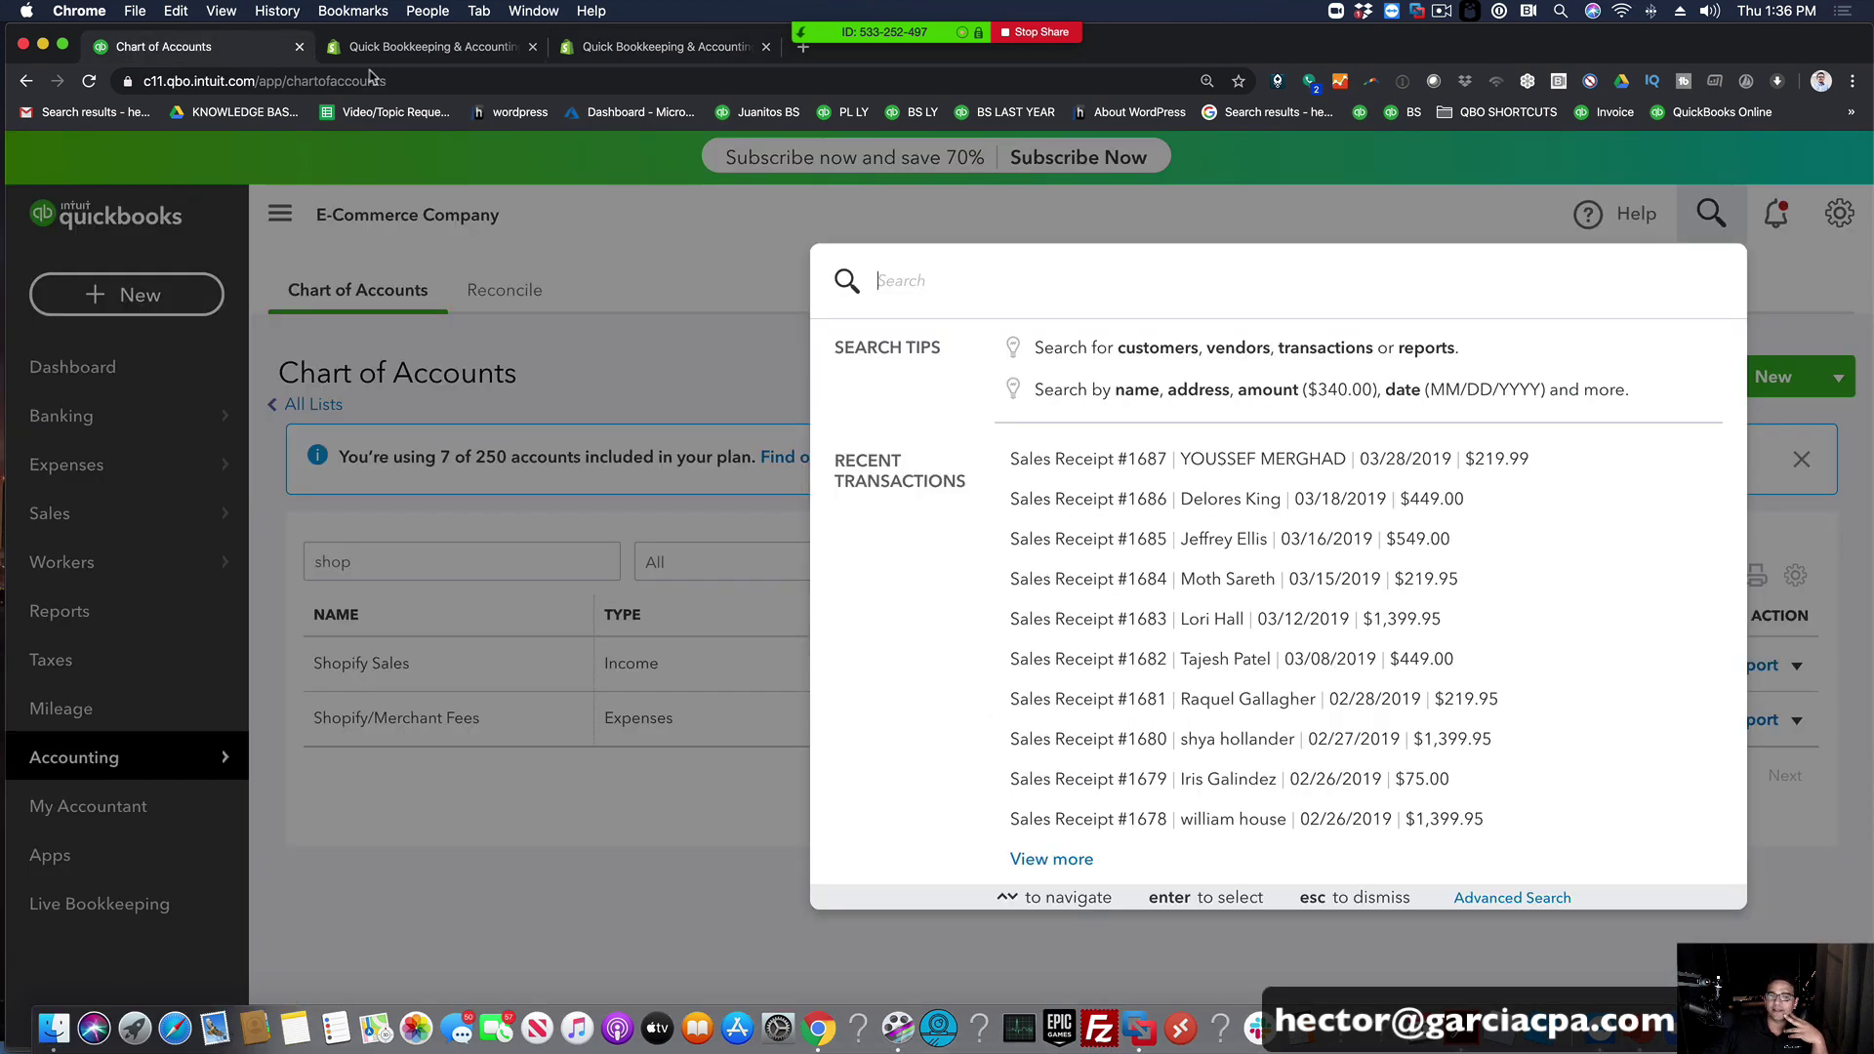
pyautogui.click(200, 47)
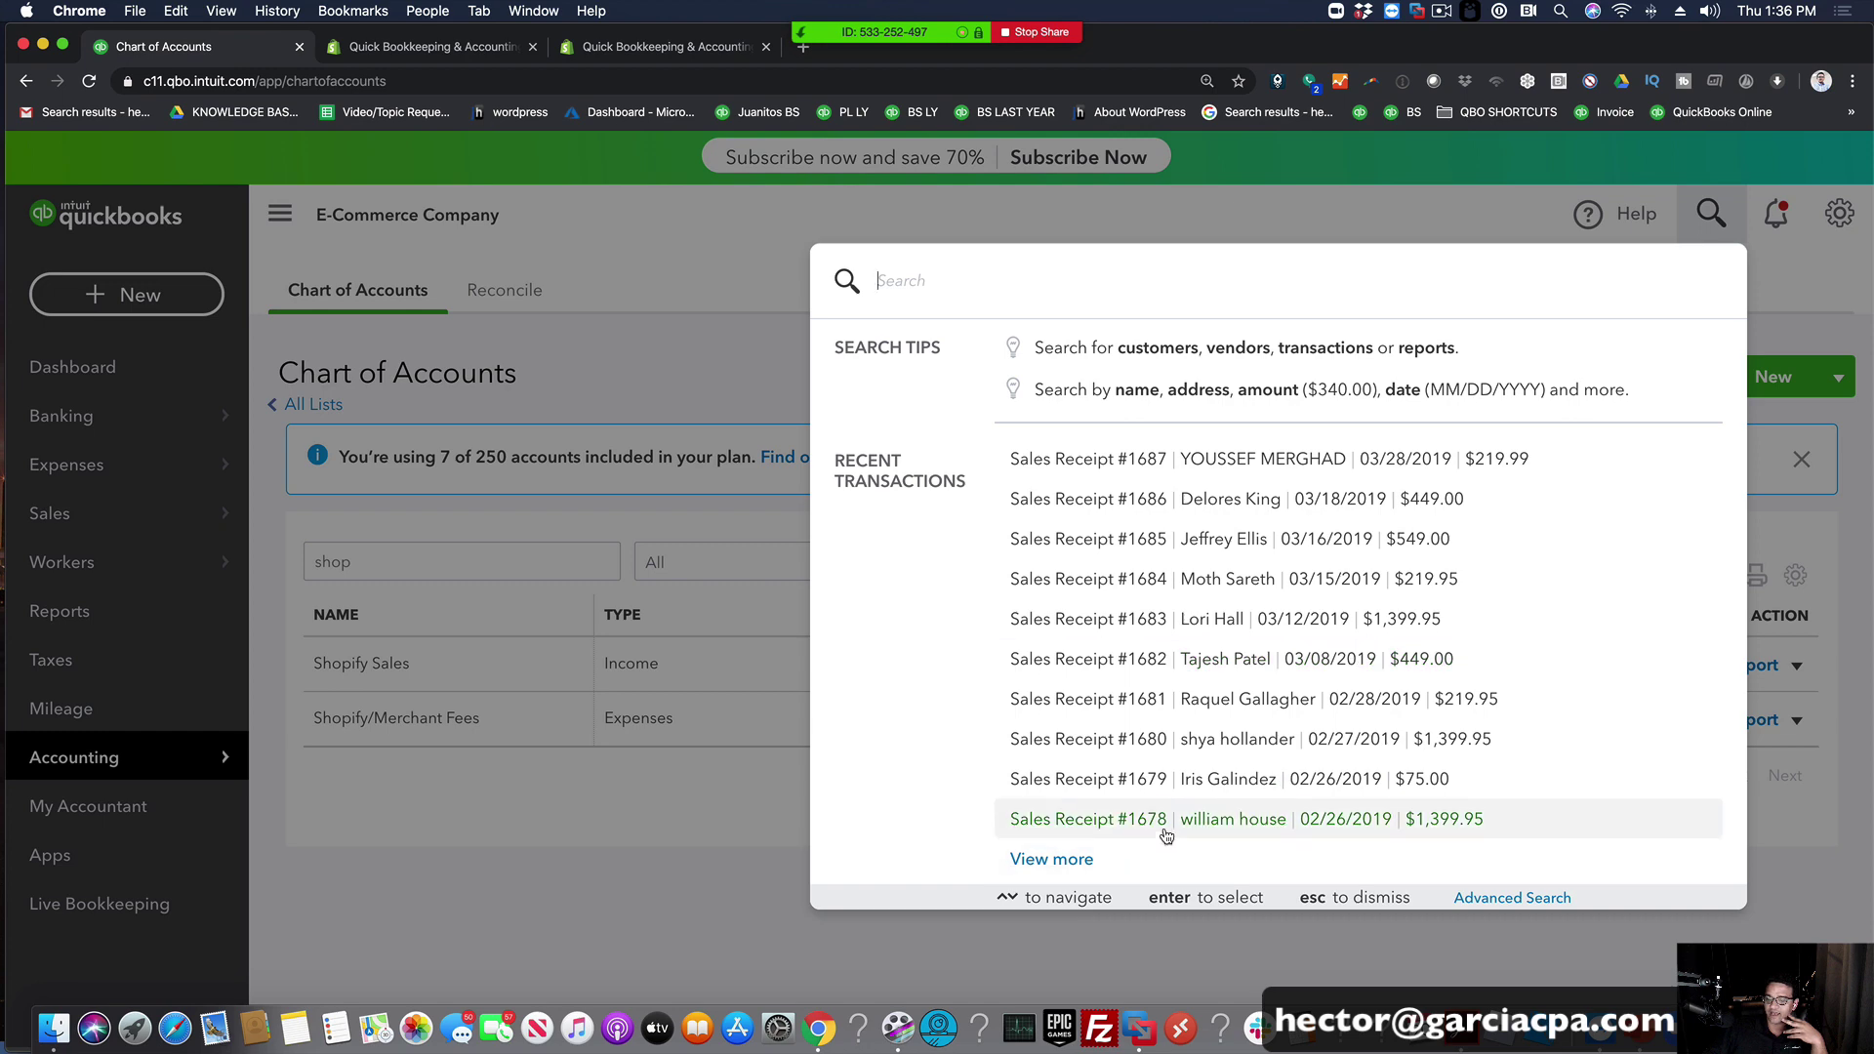
pyautogui.click(1076, 859)
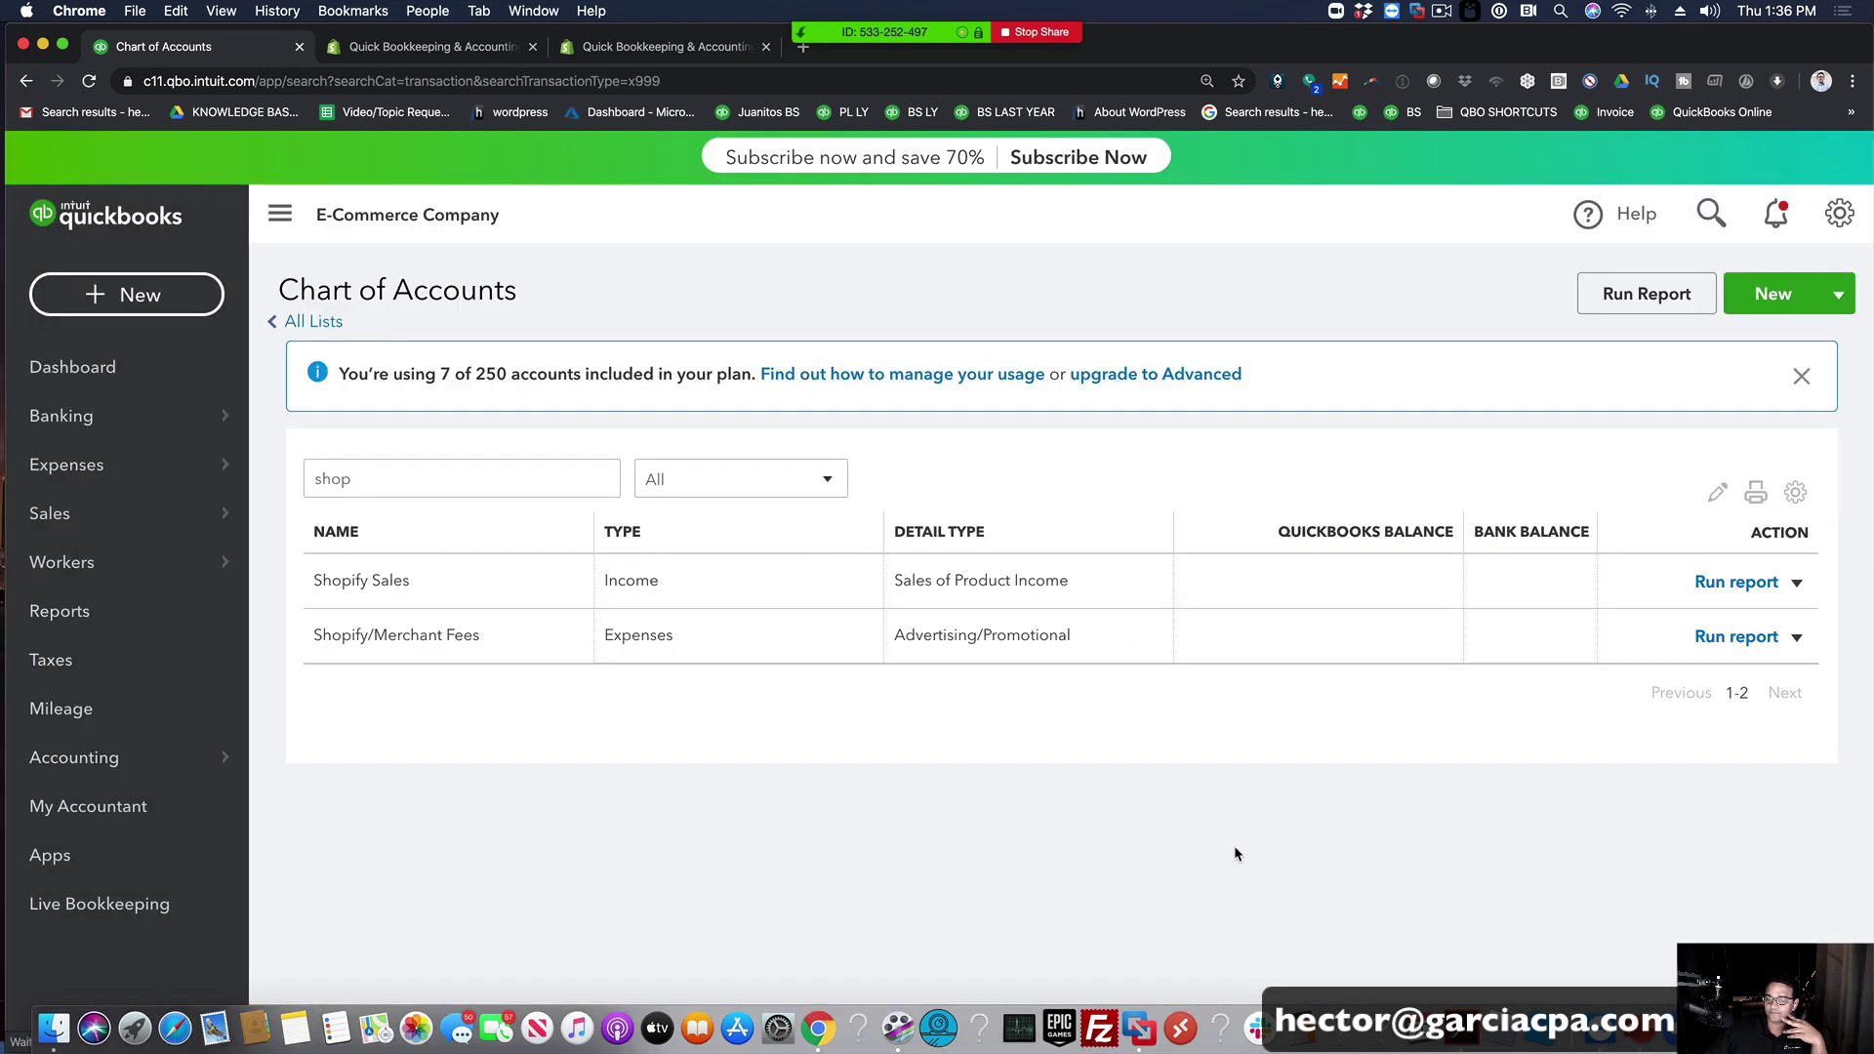
# Step: Review the full transaction list and open the most recent sales receipt, dated 04/08/2019
pyautogui.scroll(-10, 1036, 557)
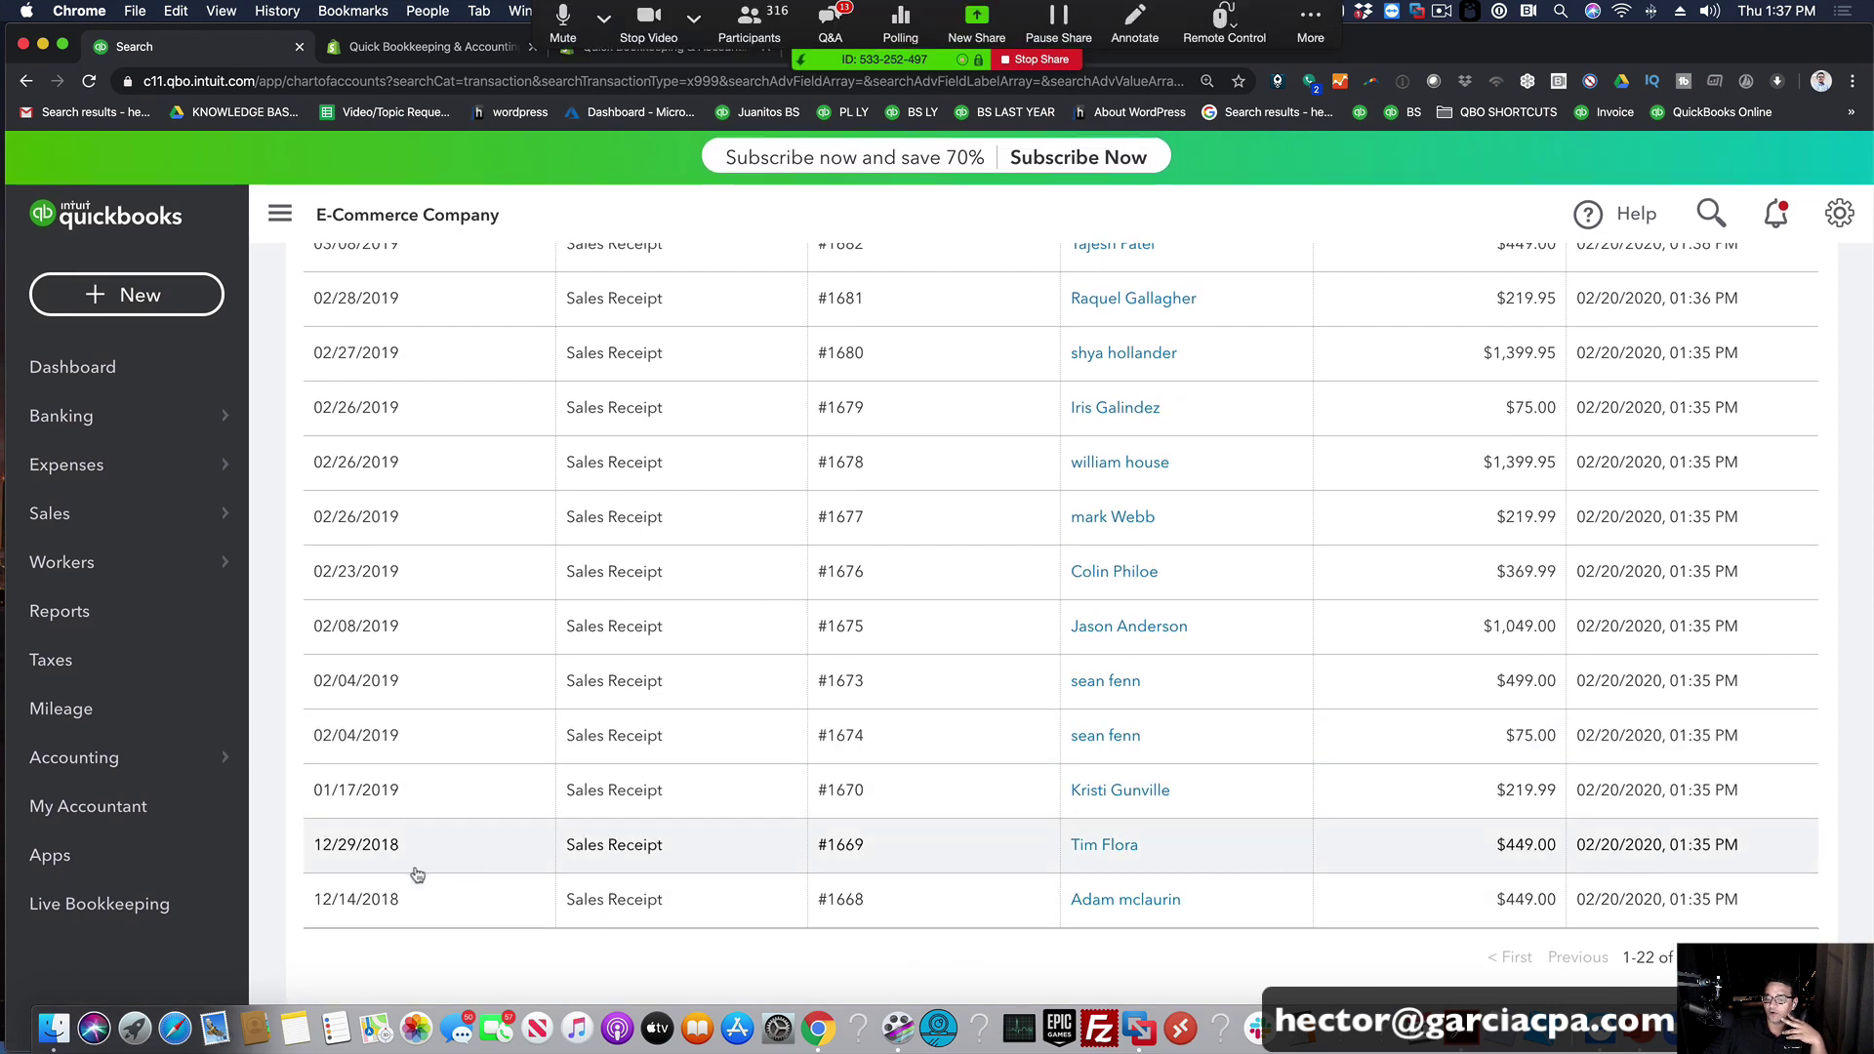
pyautogui.scroll(10, 635, 739)
pyautogui.scroll(2, 636, 739)
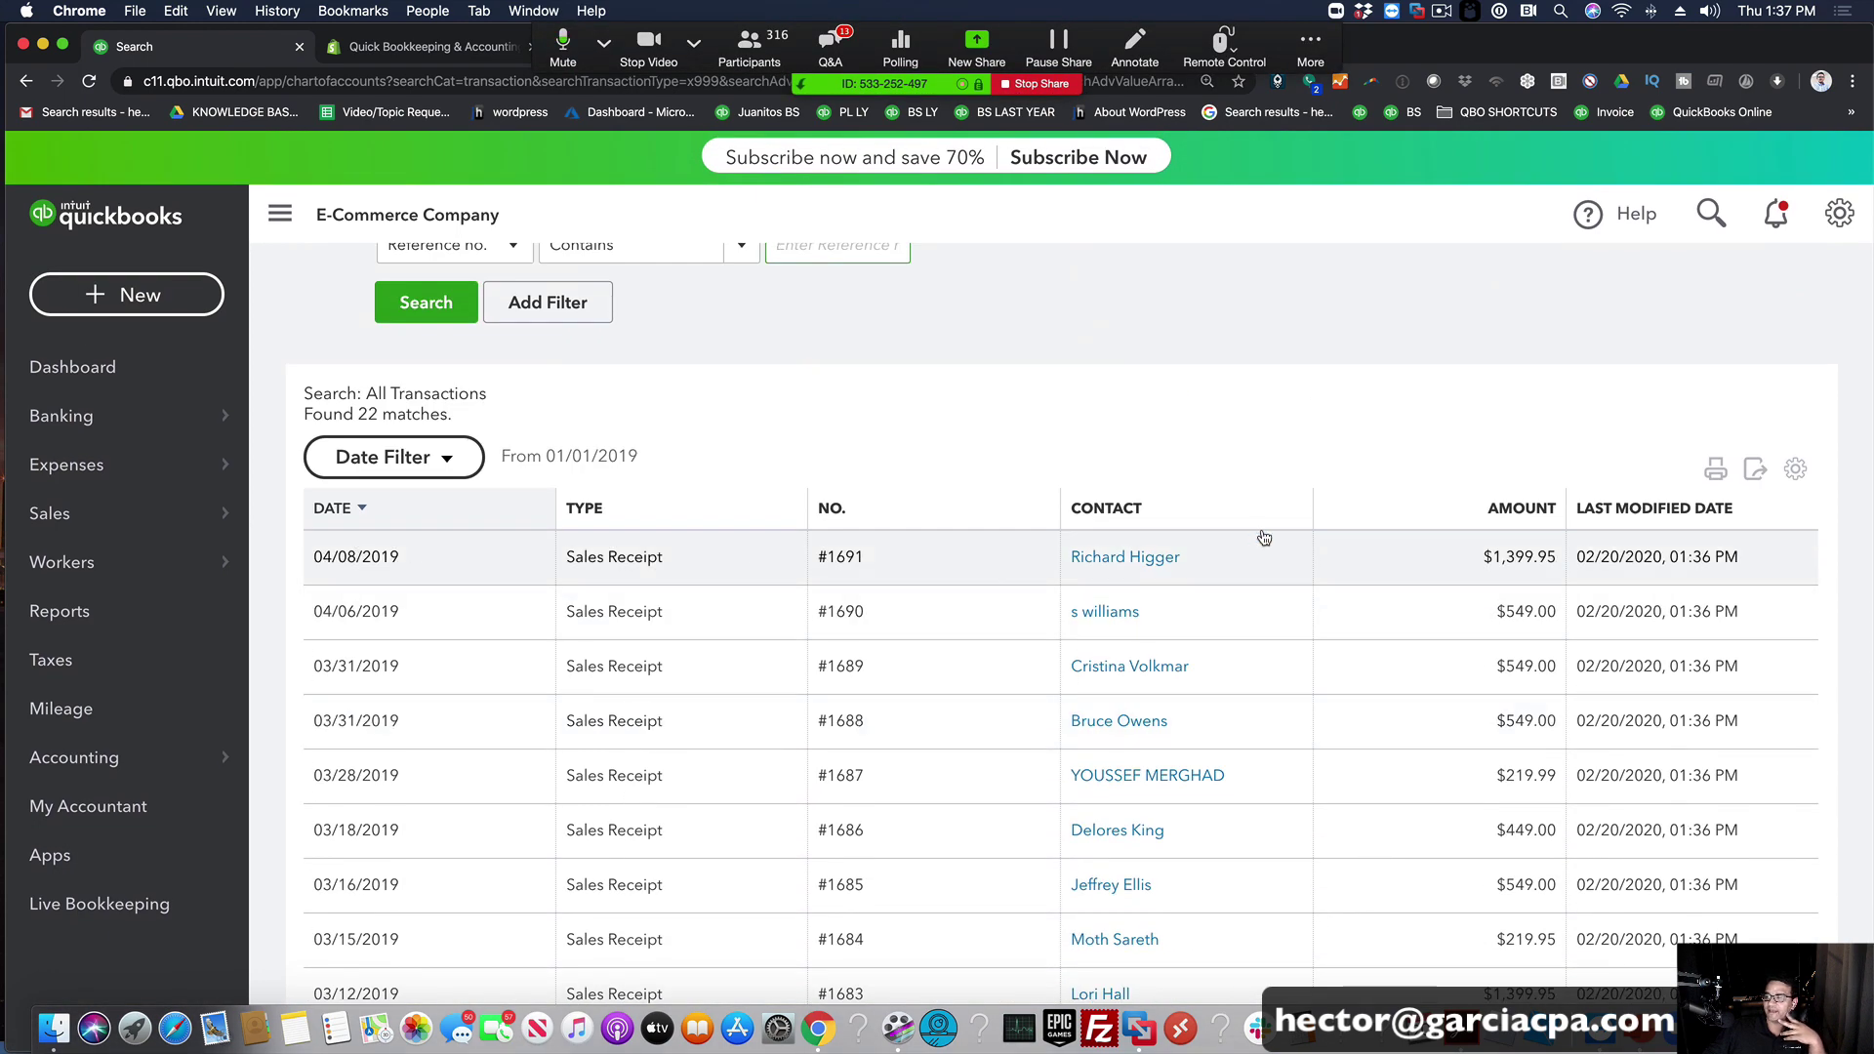
pyautogui.click(453, 566)
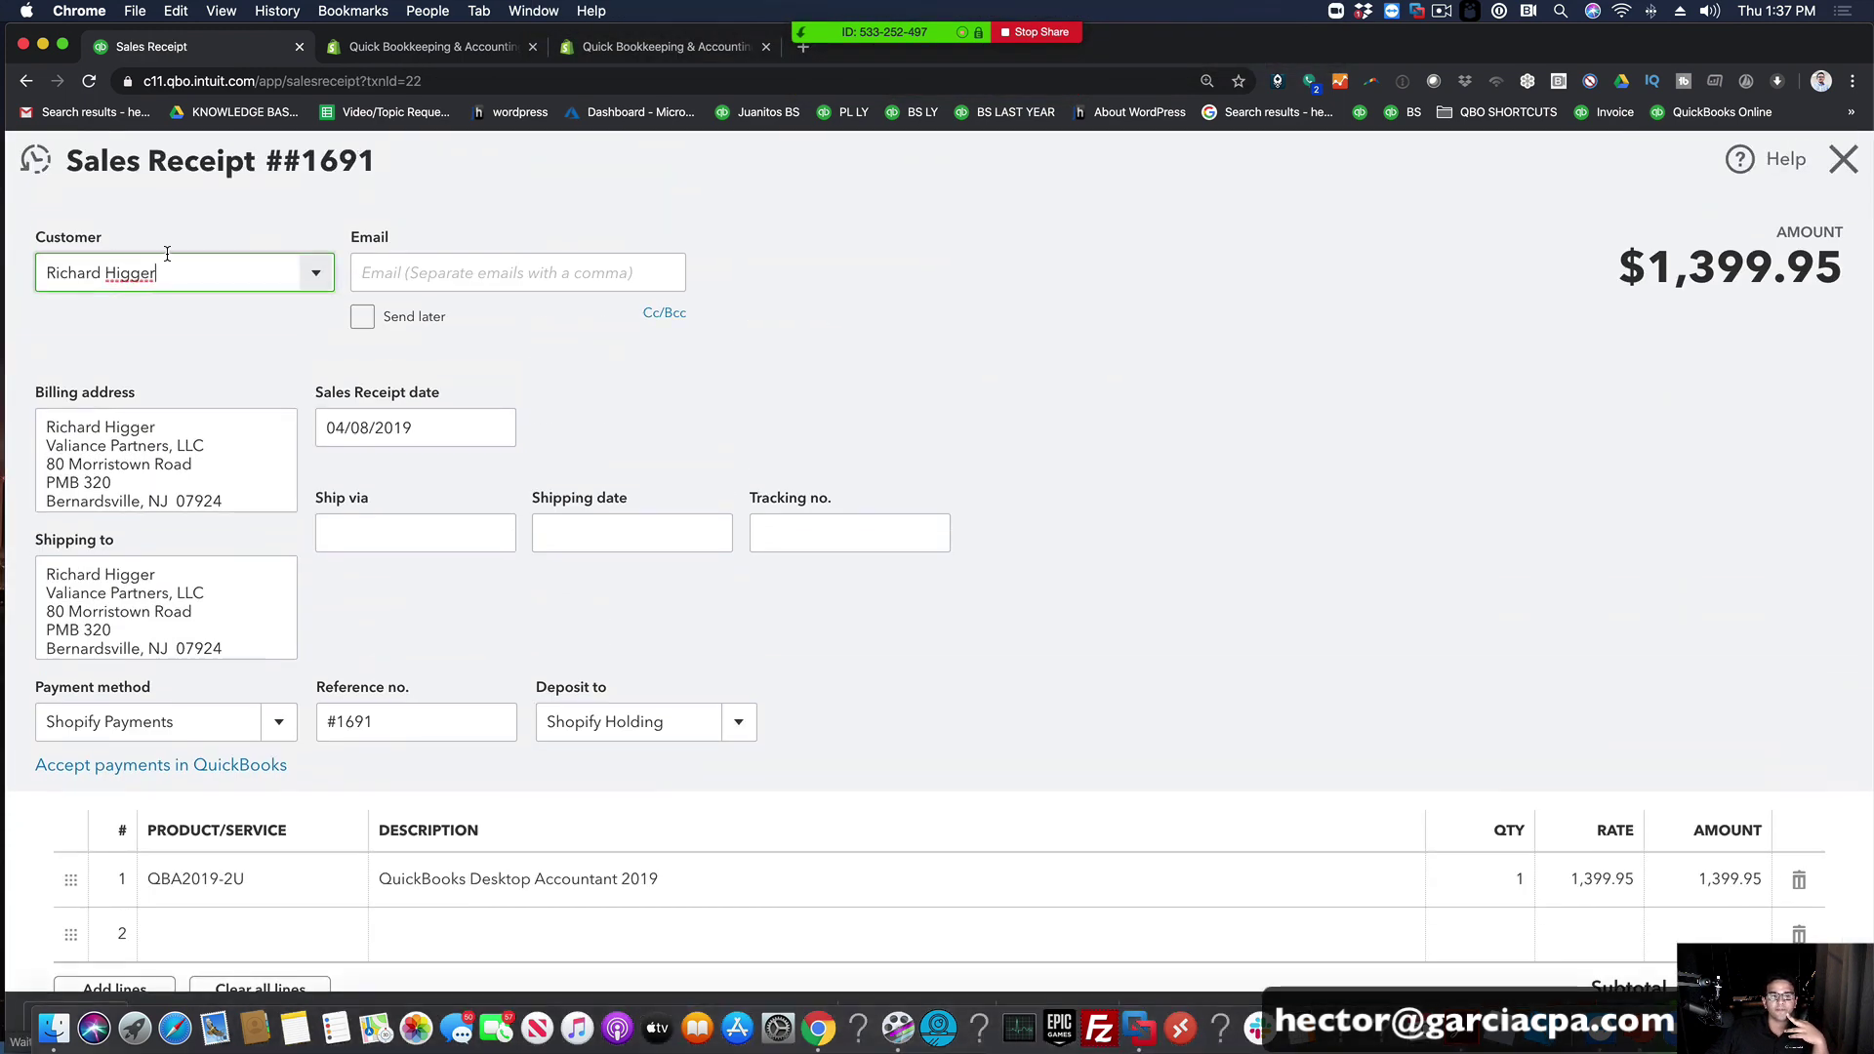
# Step: Examine the sales receipt's customer, total amount, product, description, rate and reference number
pyautogui.click(185, 272)
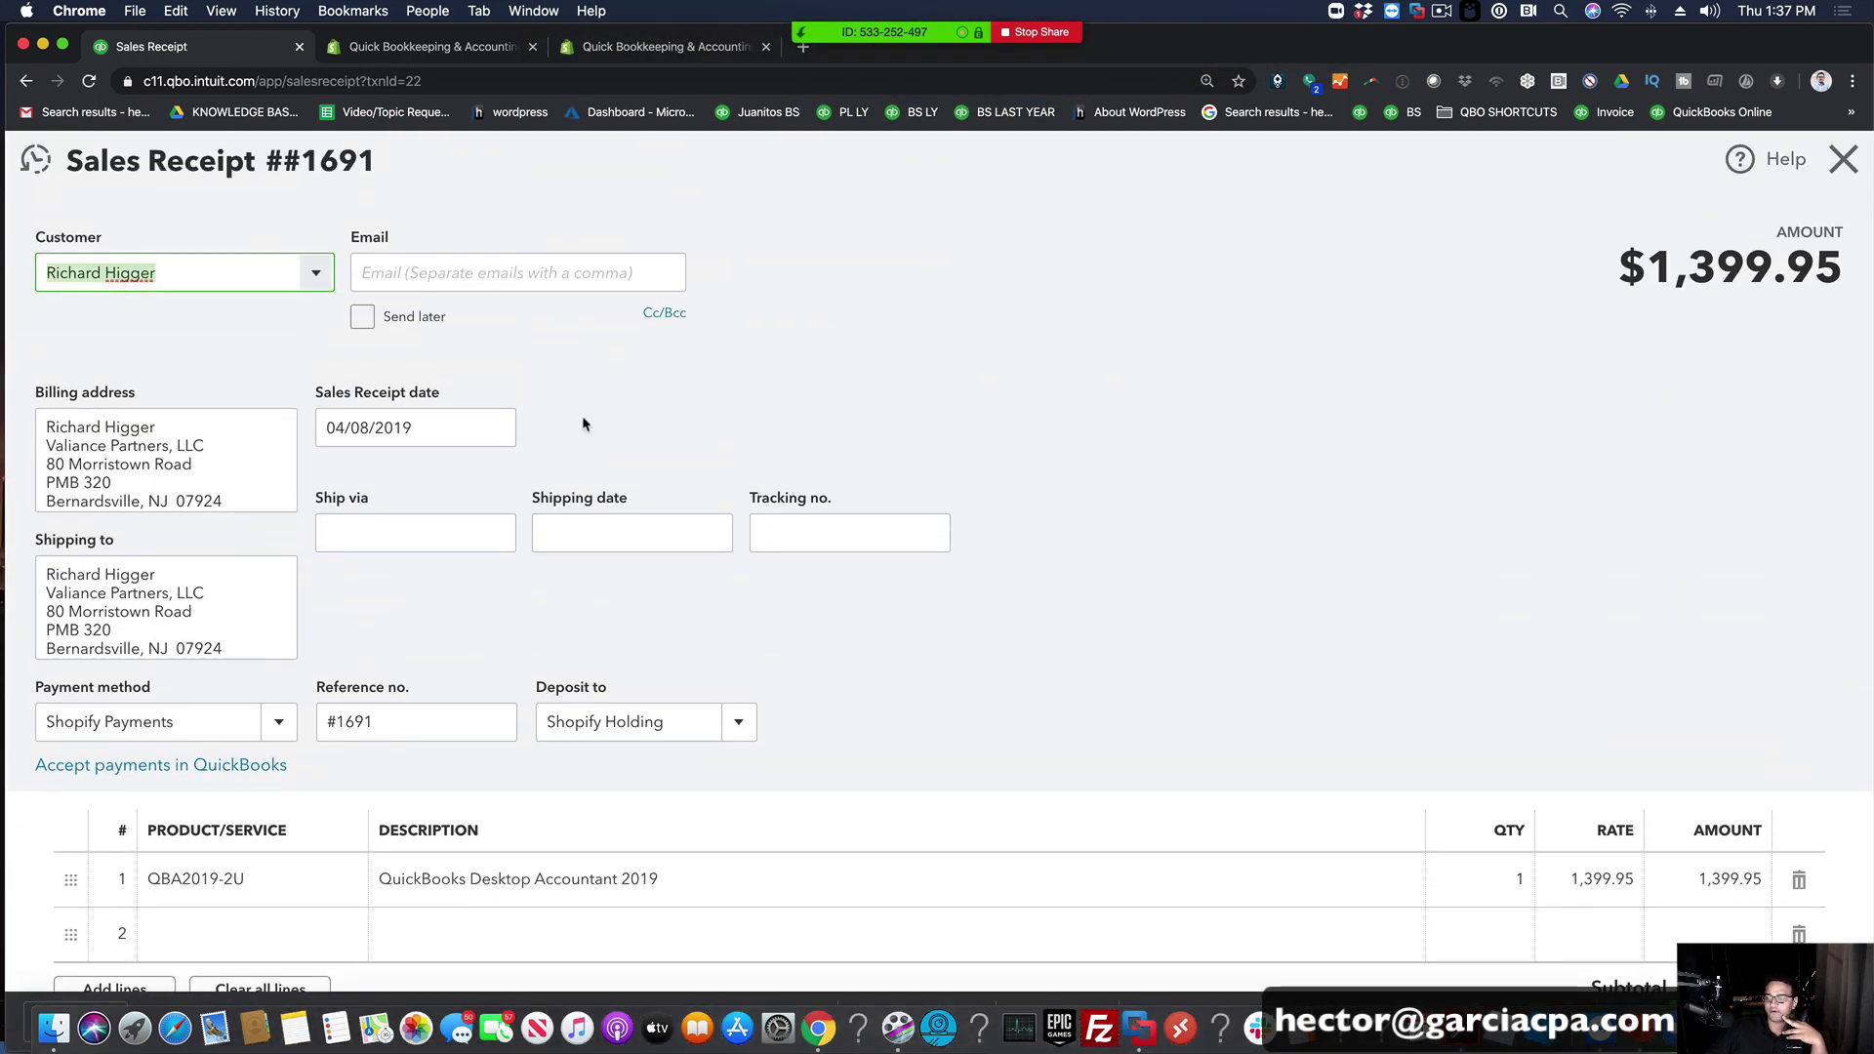
pyautogui.moveTo(1648, 263); pyautogui.dragTo(1847, 266)
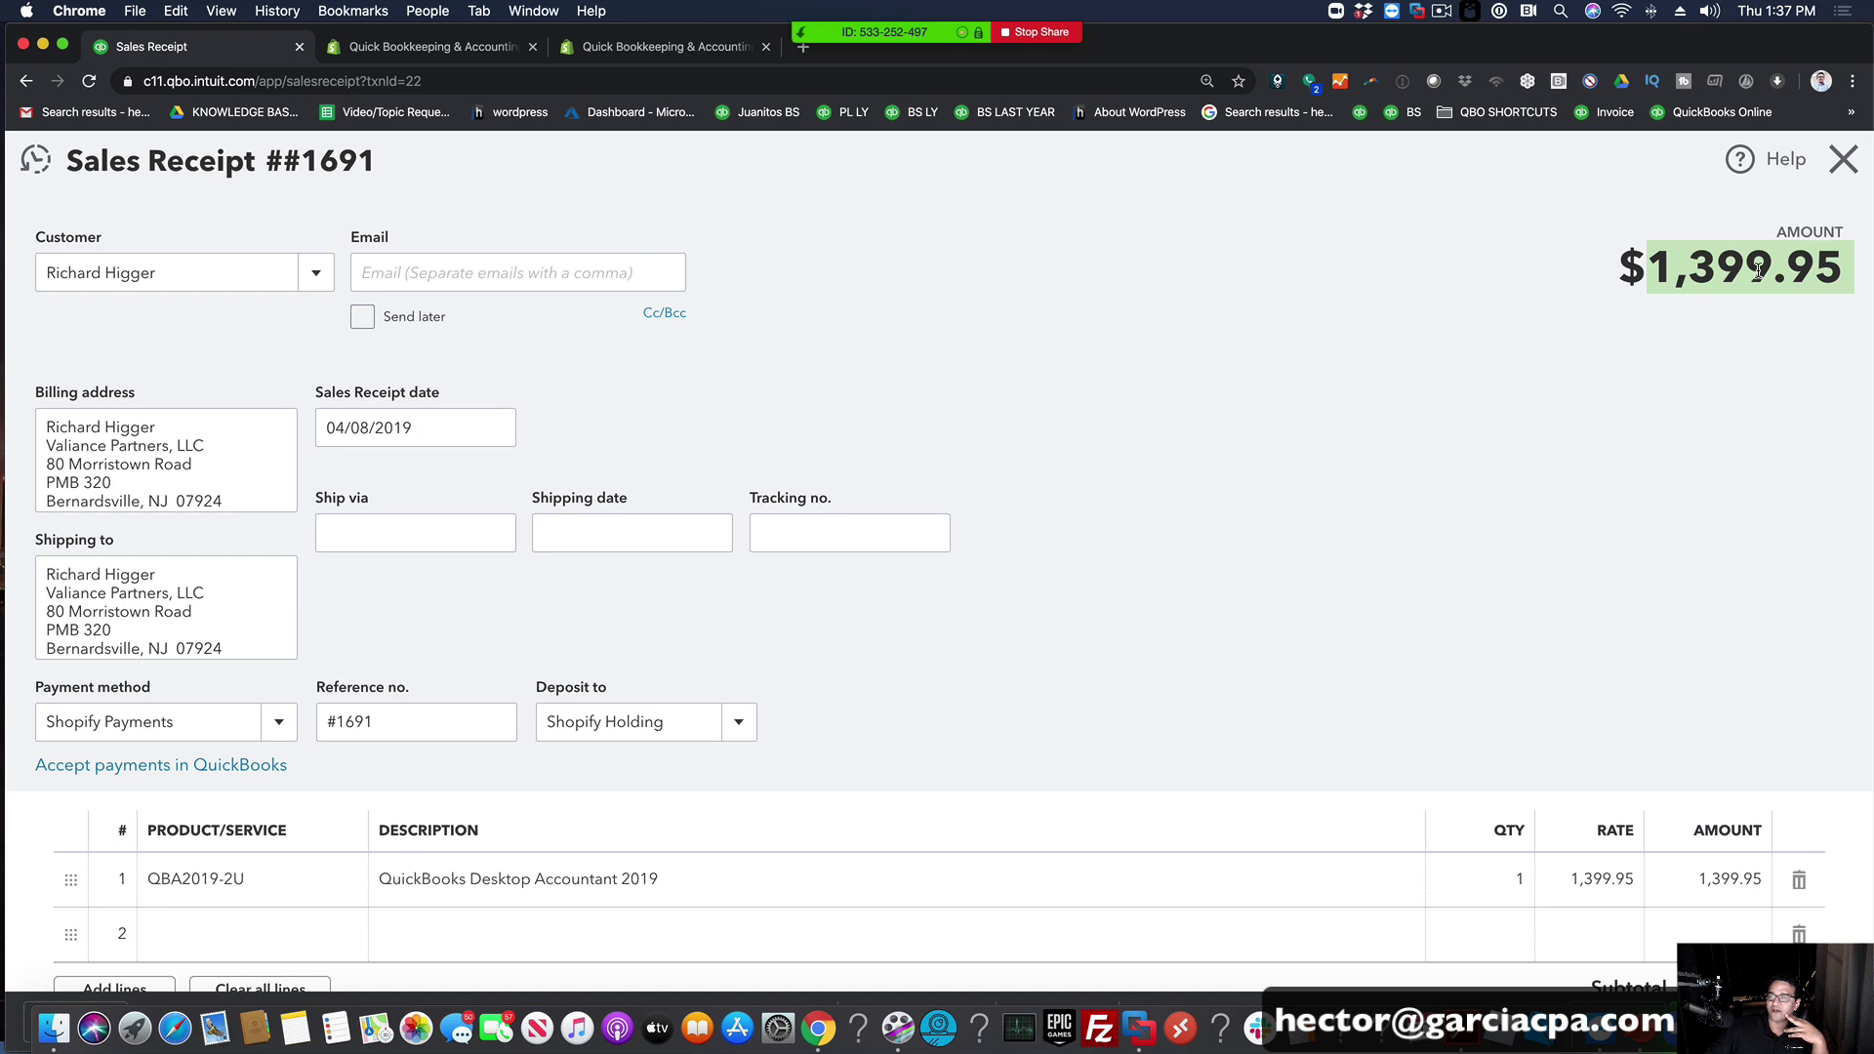
pyautogui.scroll(-1, 1735, 301)
pyautogui.scroll(-1, 1745, 332)
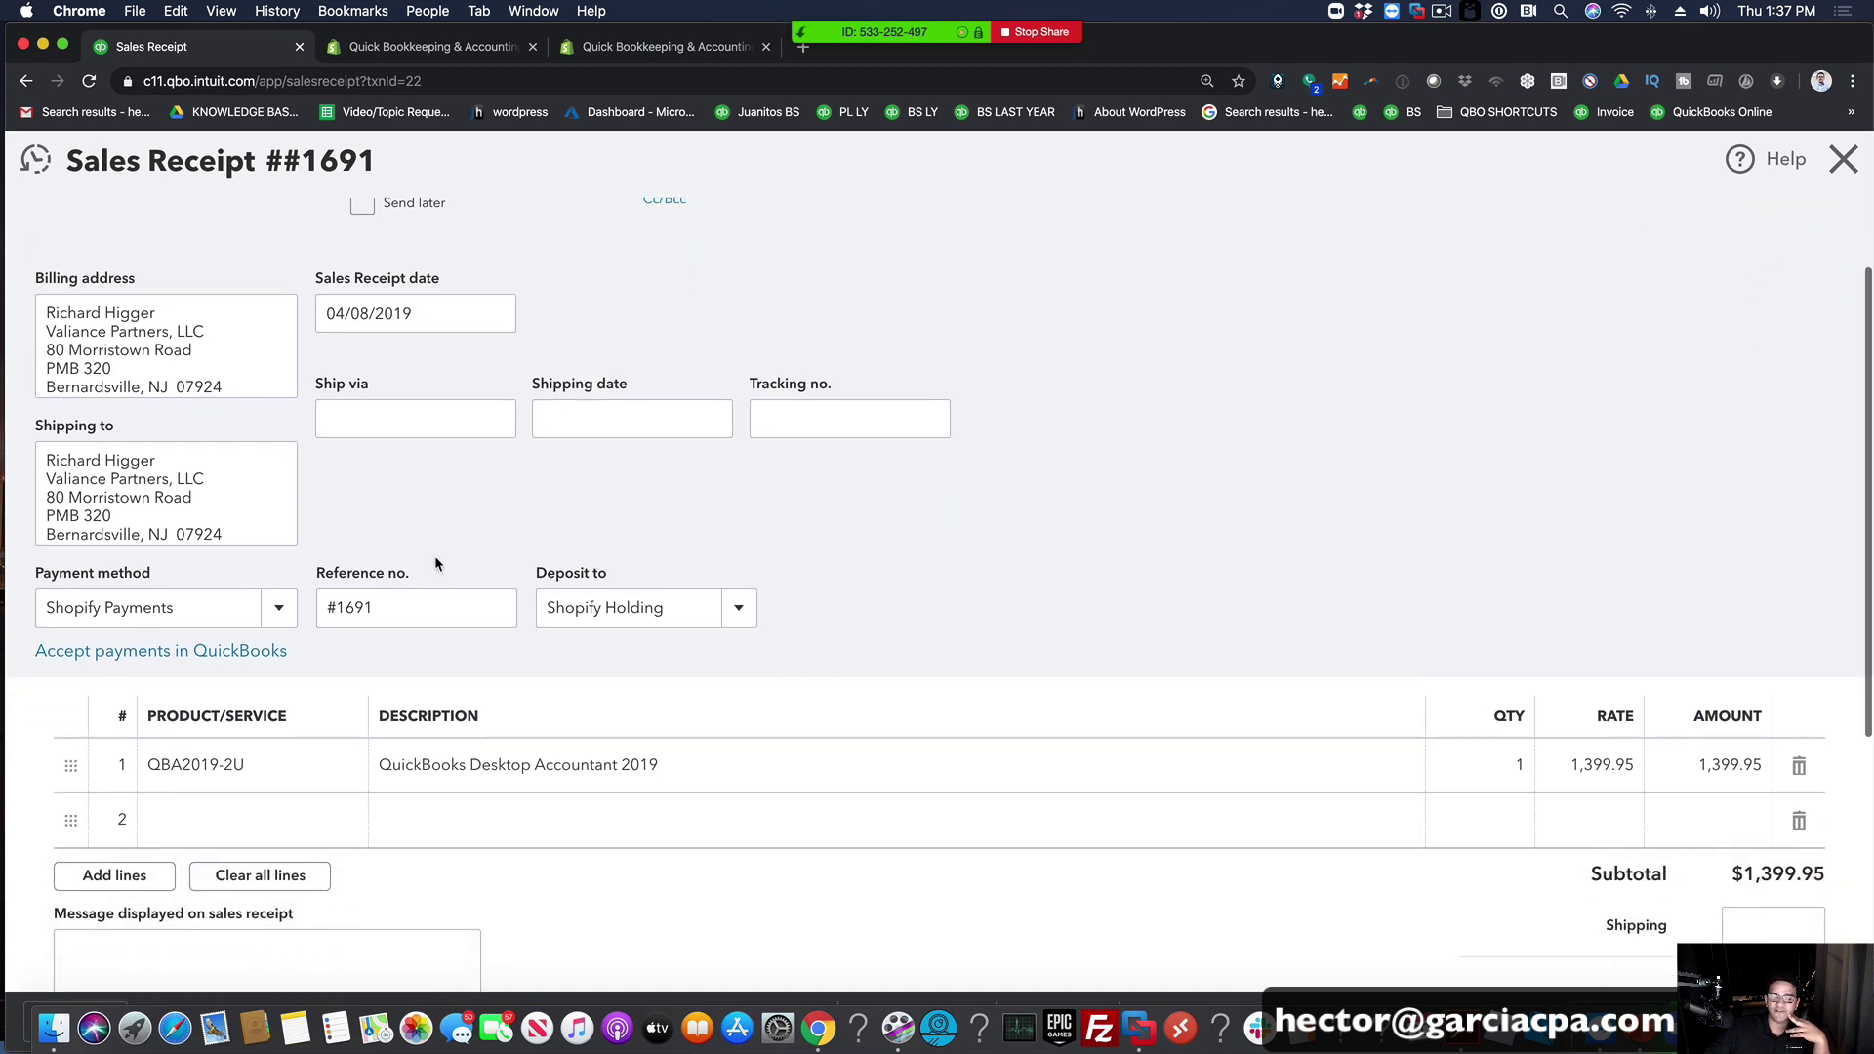
pyautogui.click(233, 764)
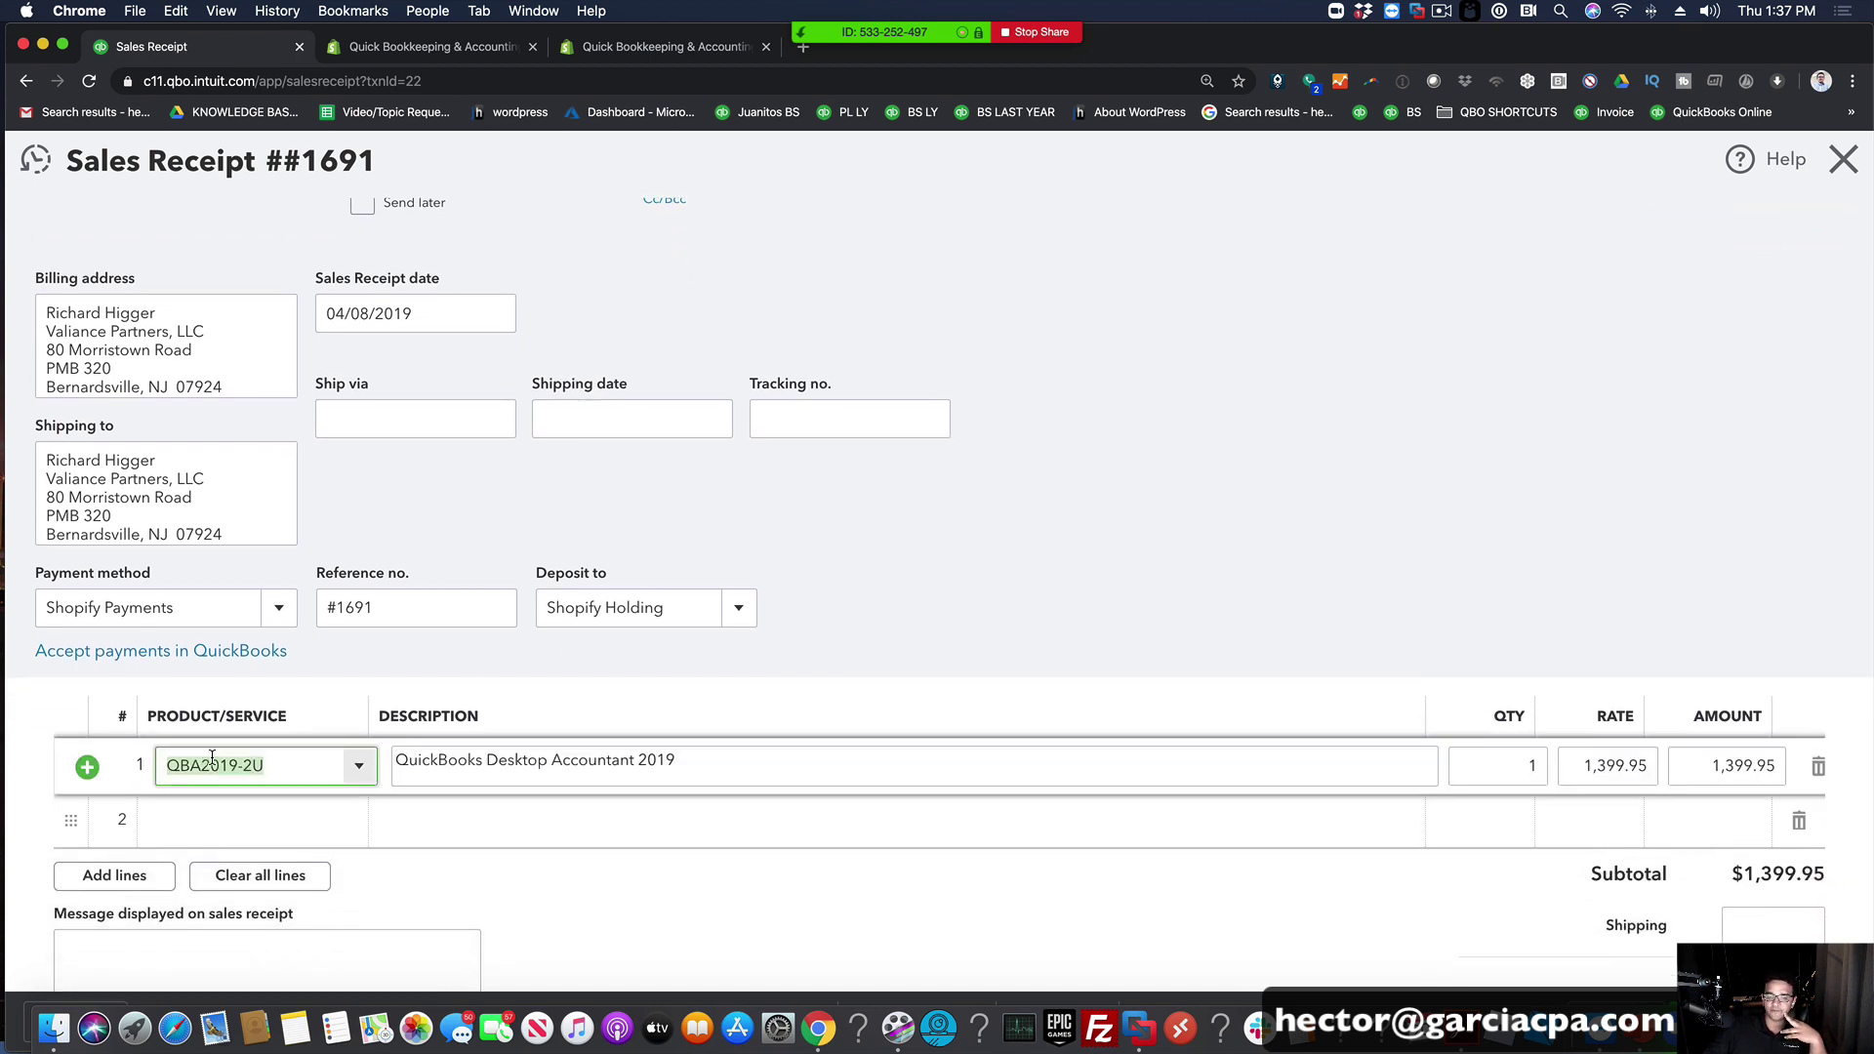
pyautogui.click(738, 759)
pyautogui.click(1649, 757)
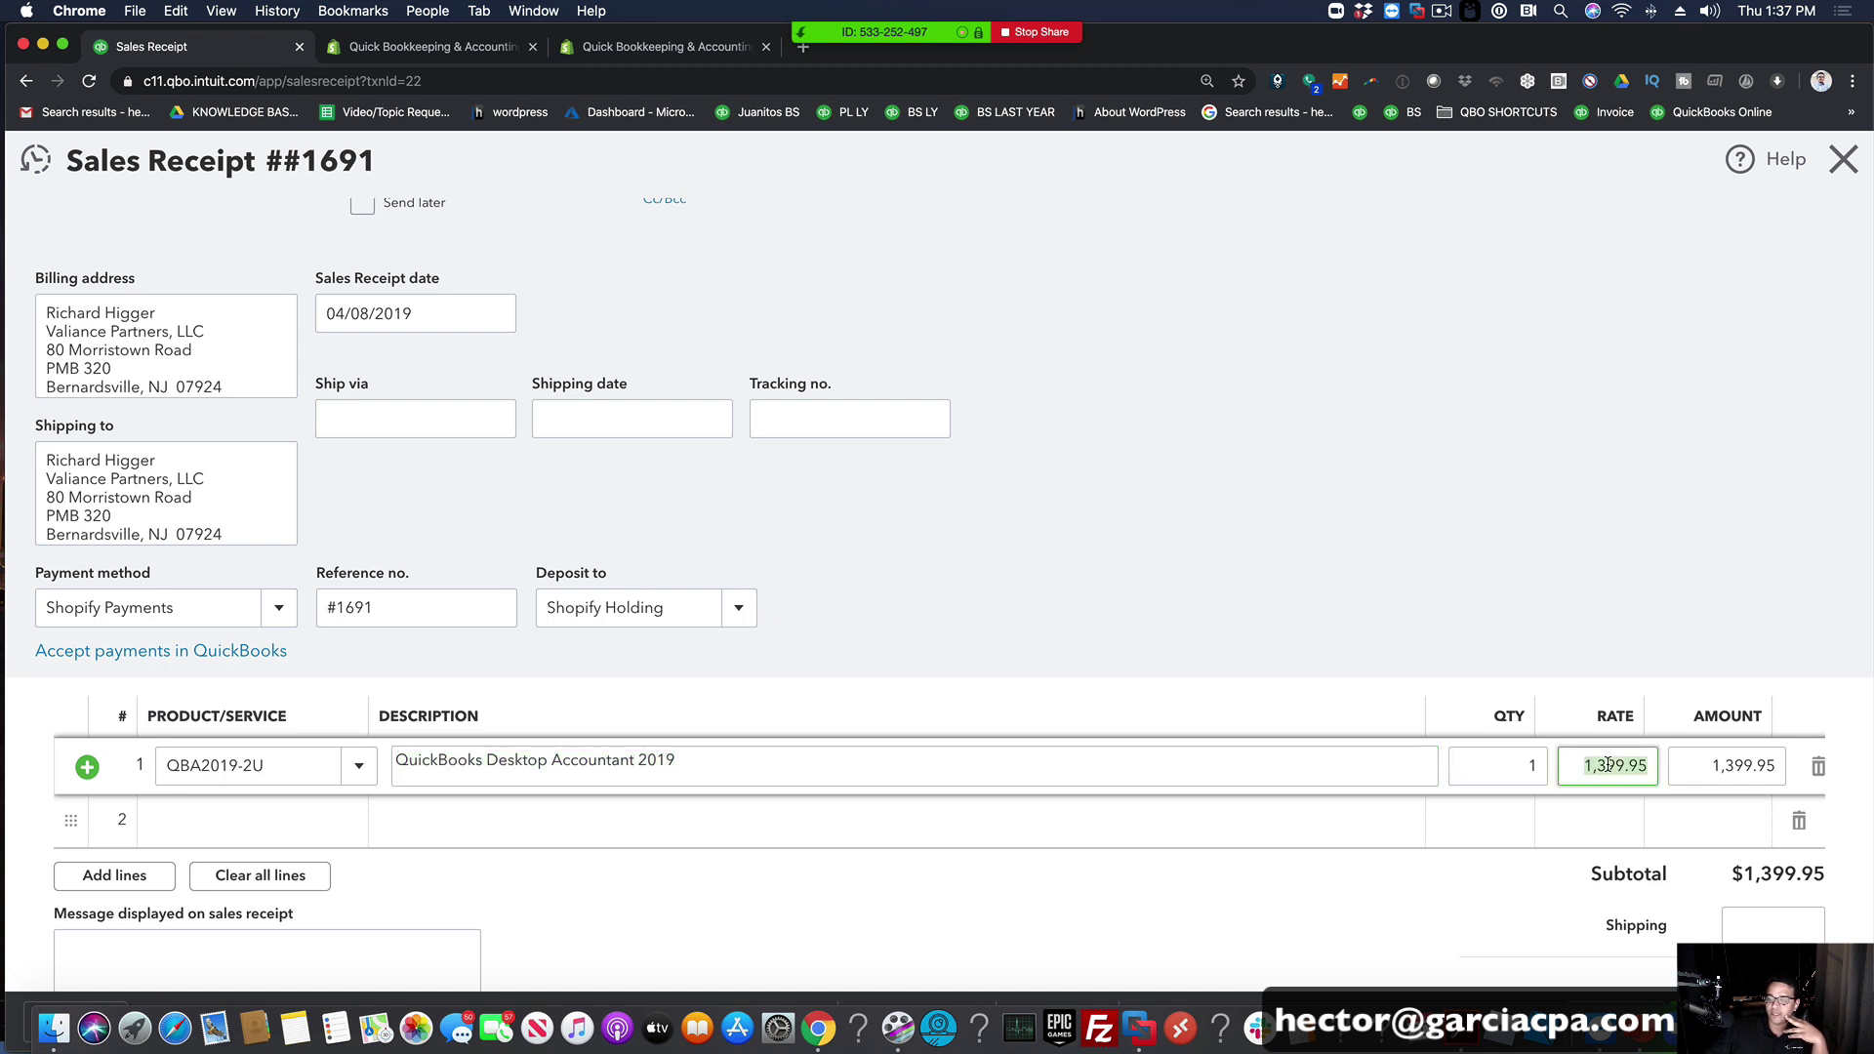
pyautogui.scroll(2, 1005, 583)
pyautogui.click(388, 690)
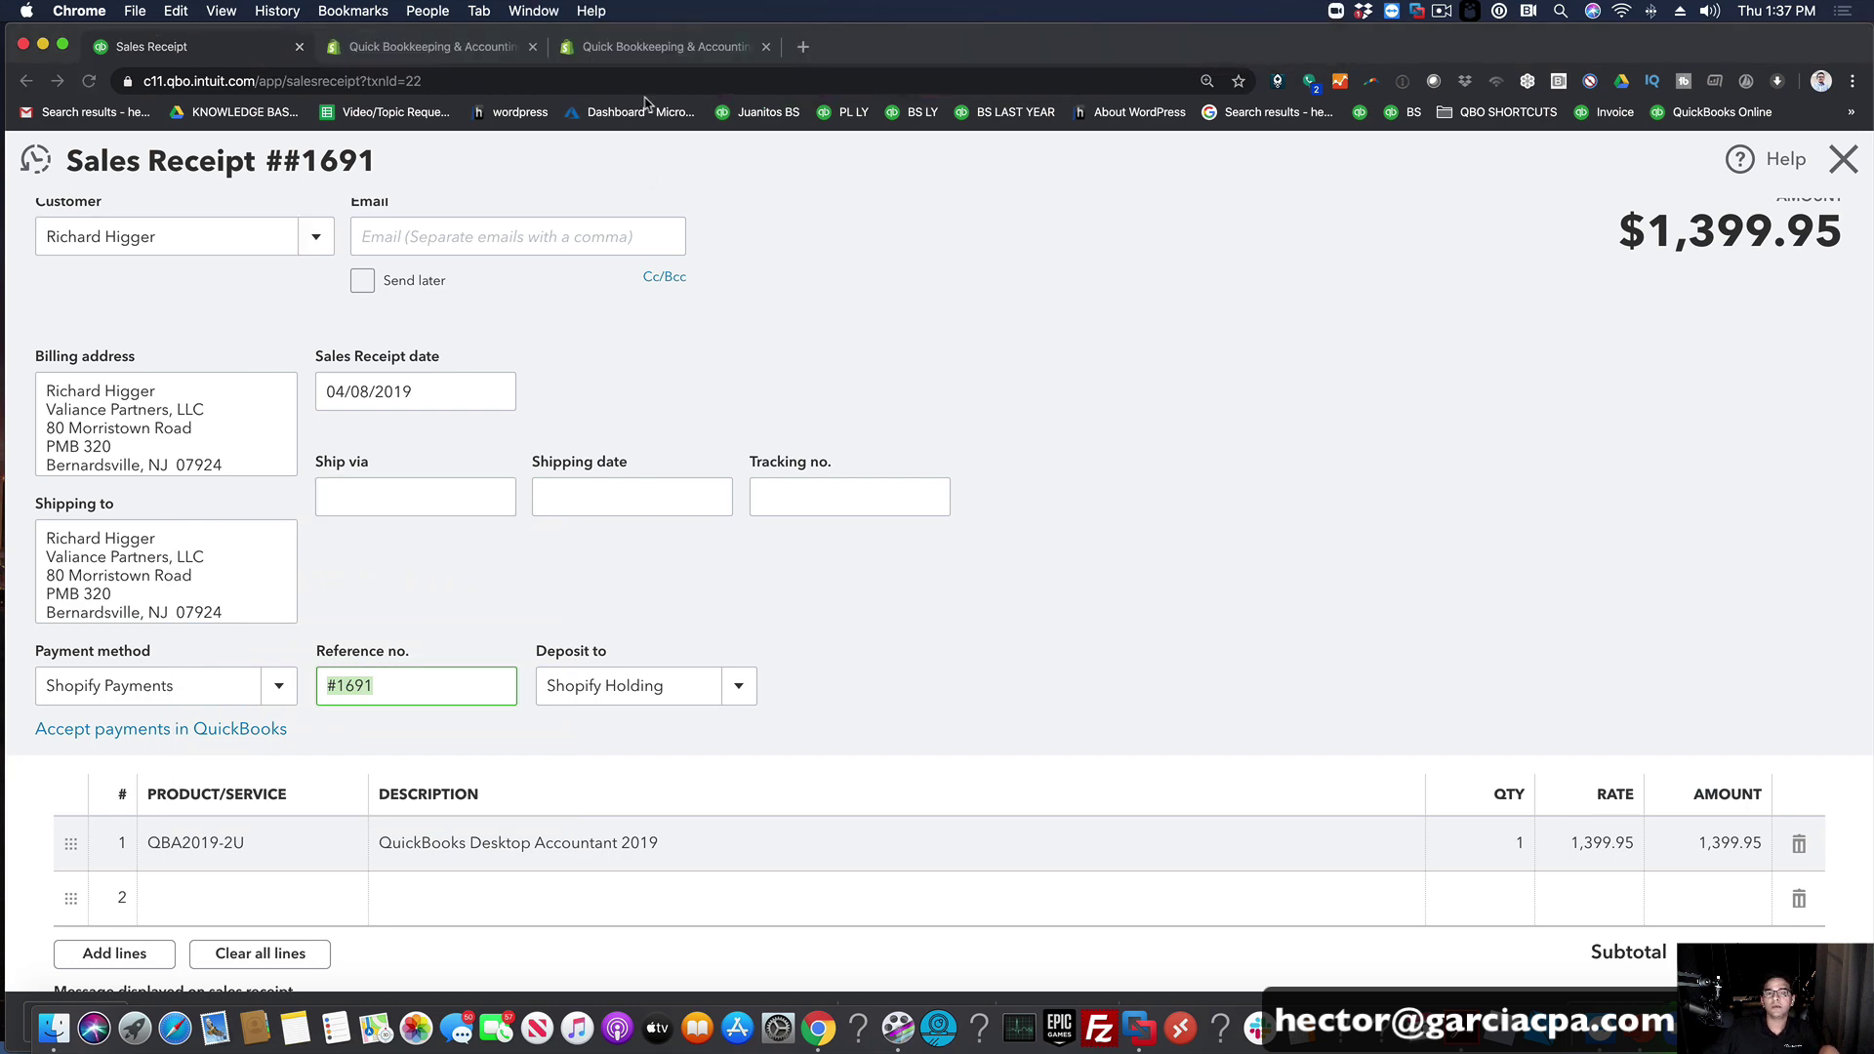
# Step: Switch to Shopify, filter all orders by the receipt's reference number and open the matching order in a new tab
pyautogui.click(652, 46)
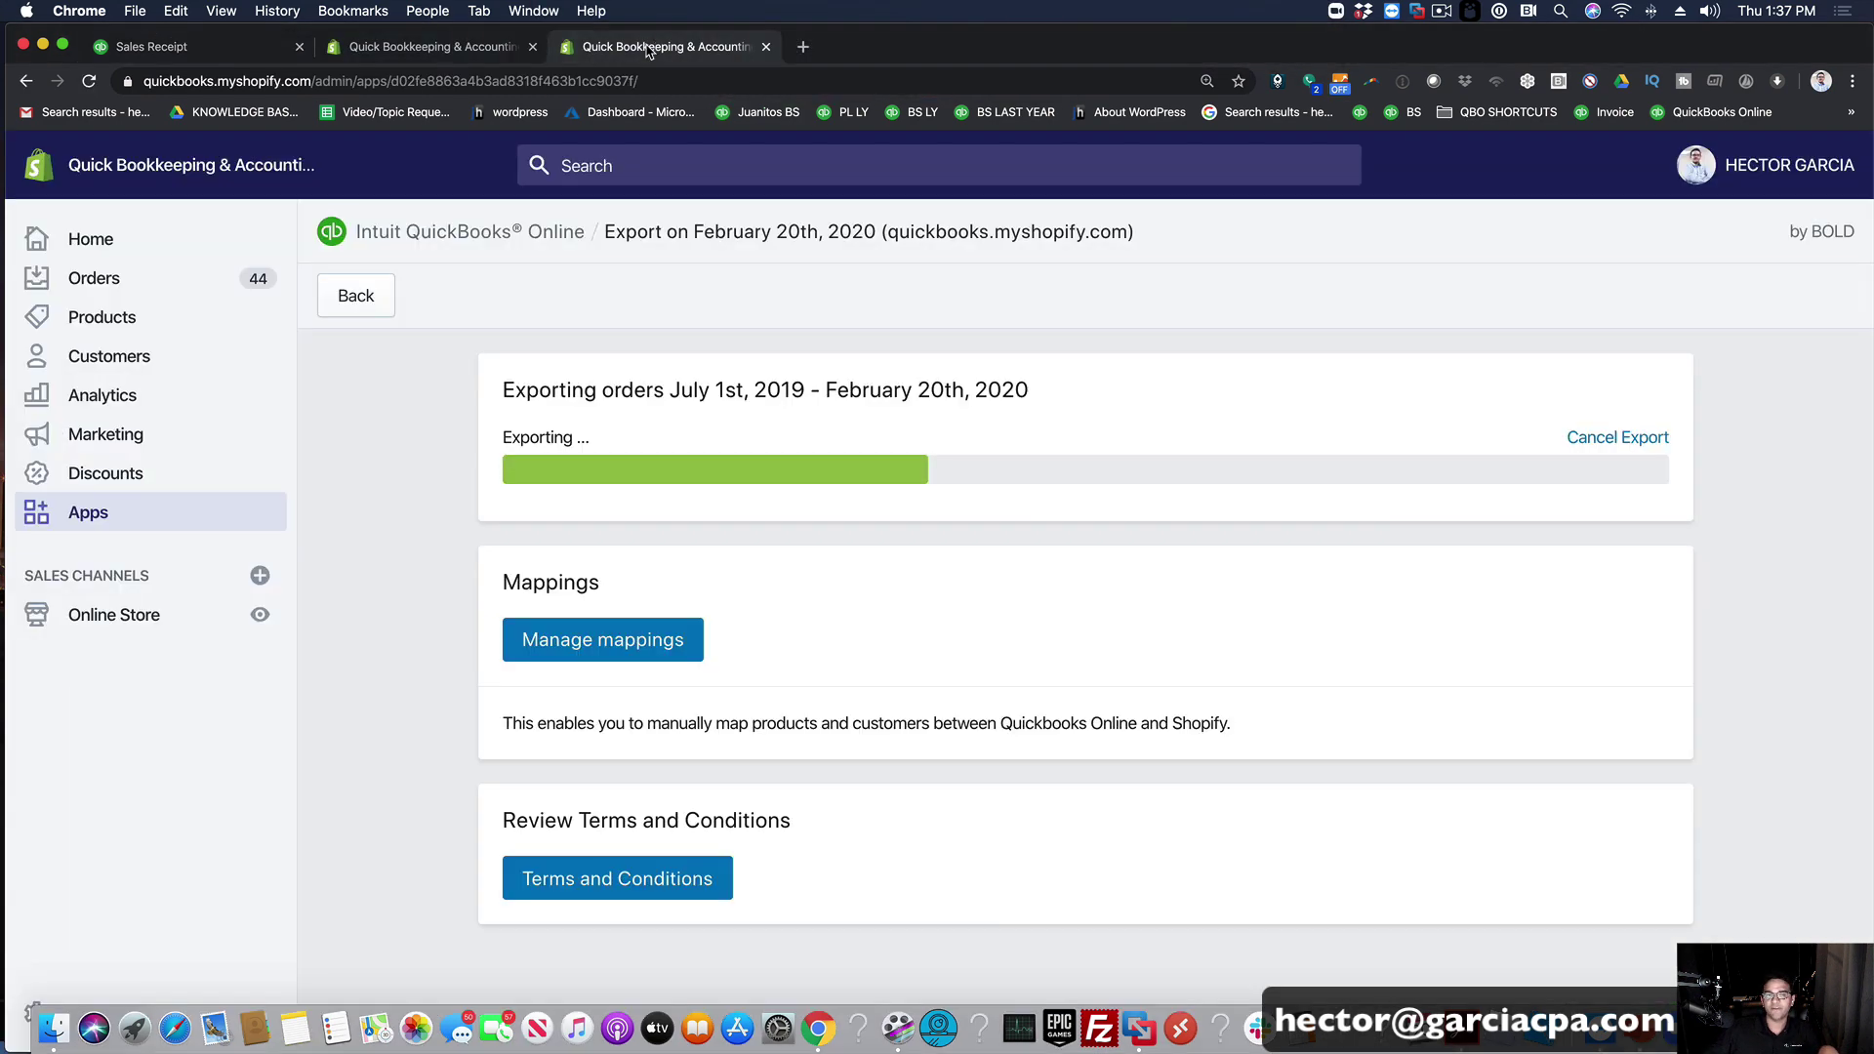
pyautogui.click(98, 280)
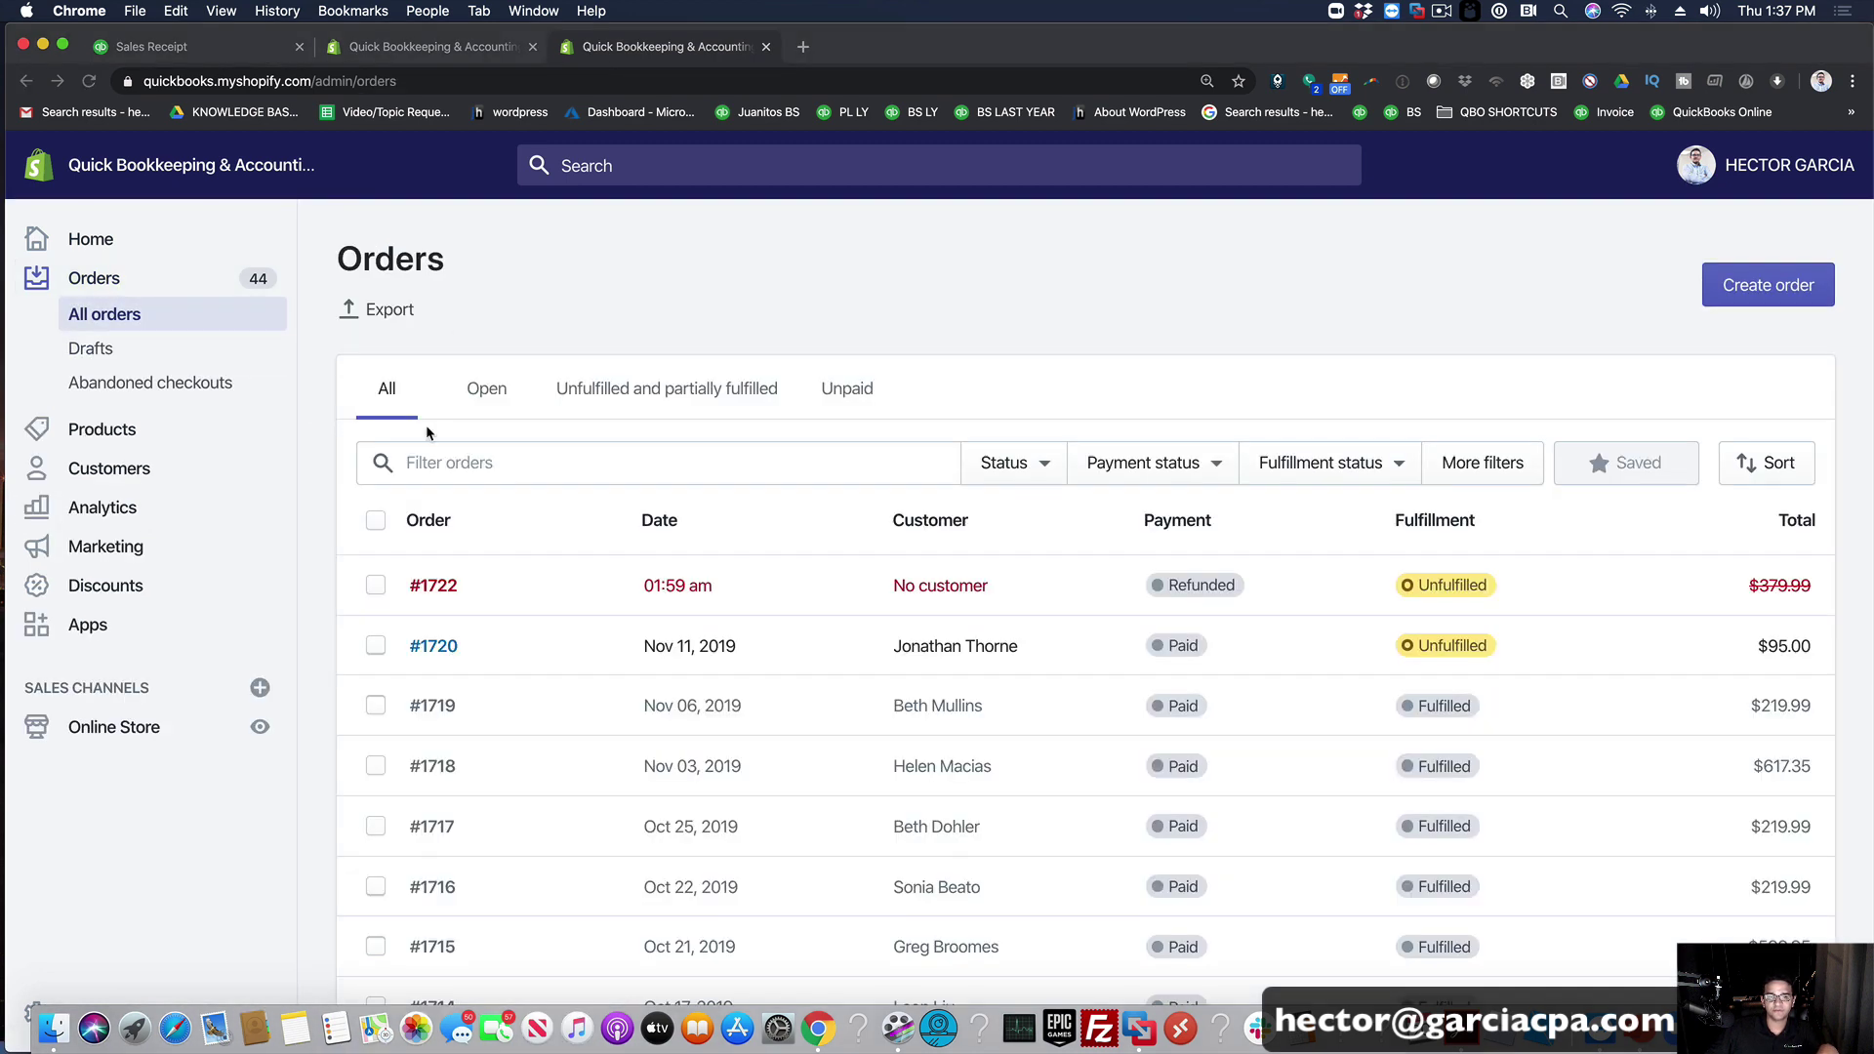
pyautogui.click(439, 469)
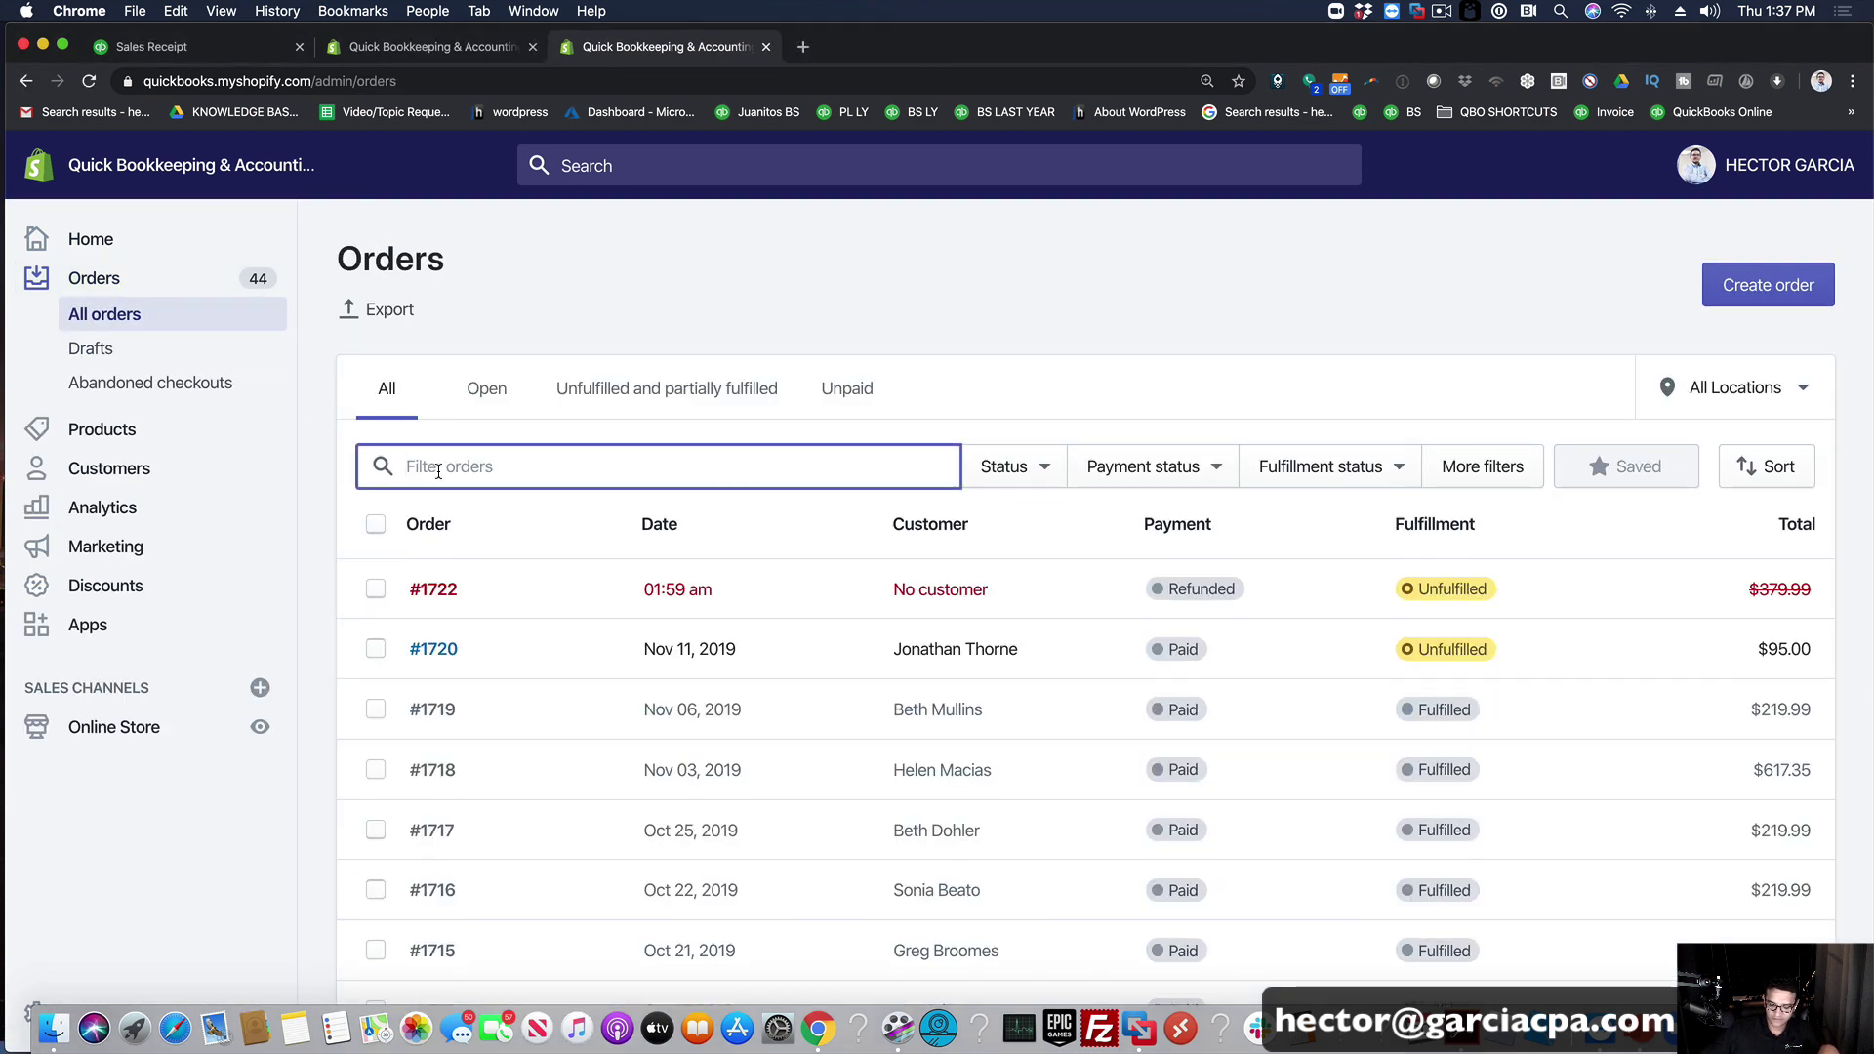
pyautogui.write('1691')
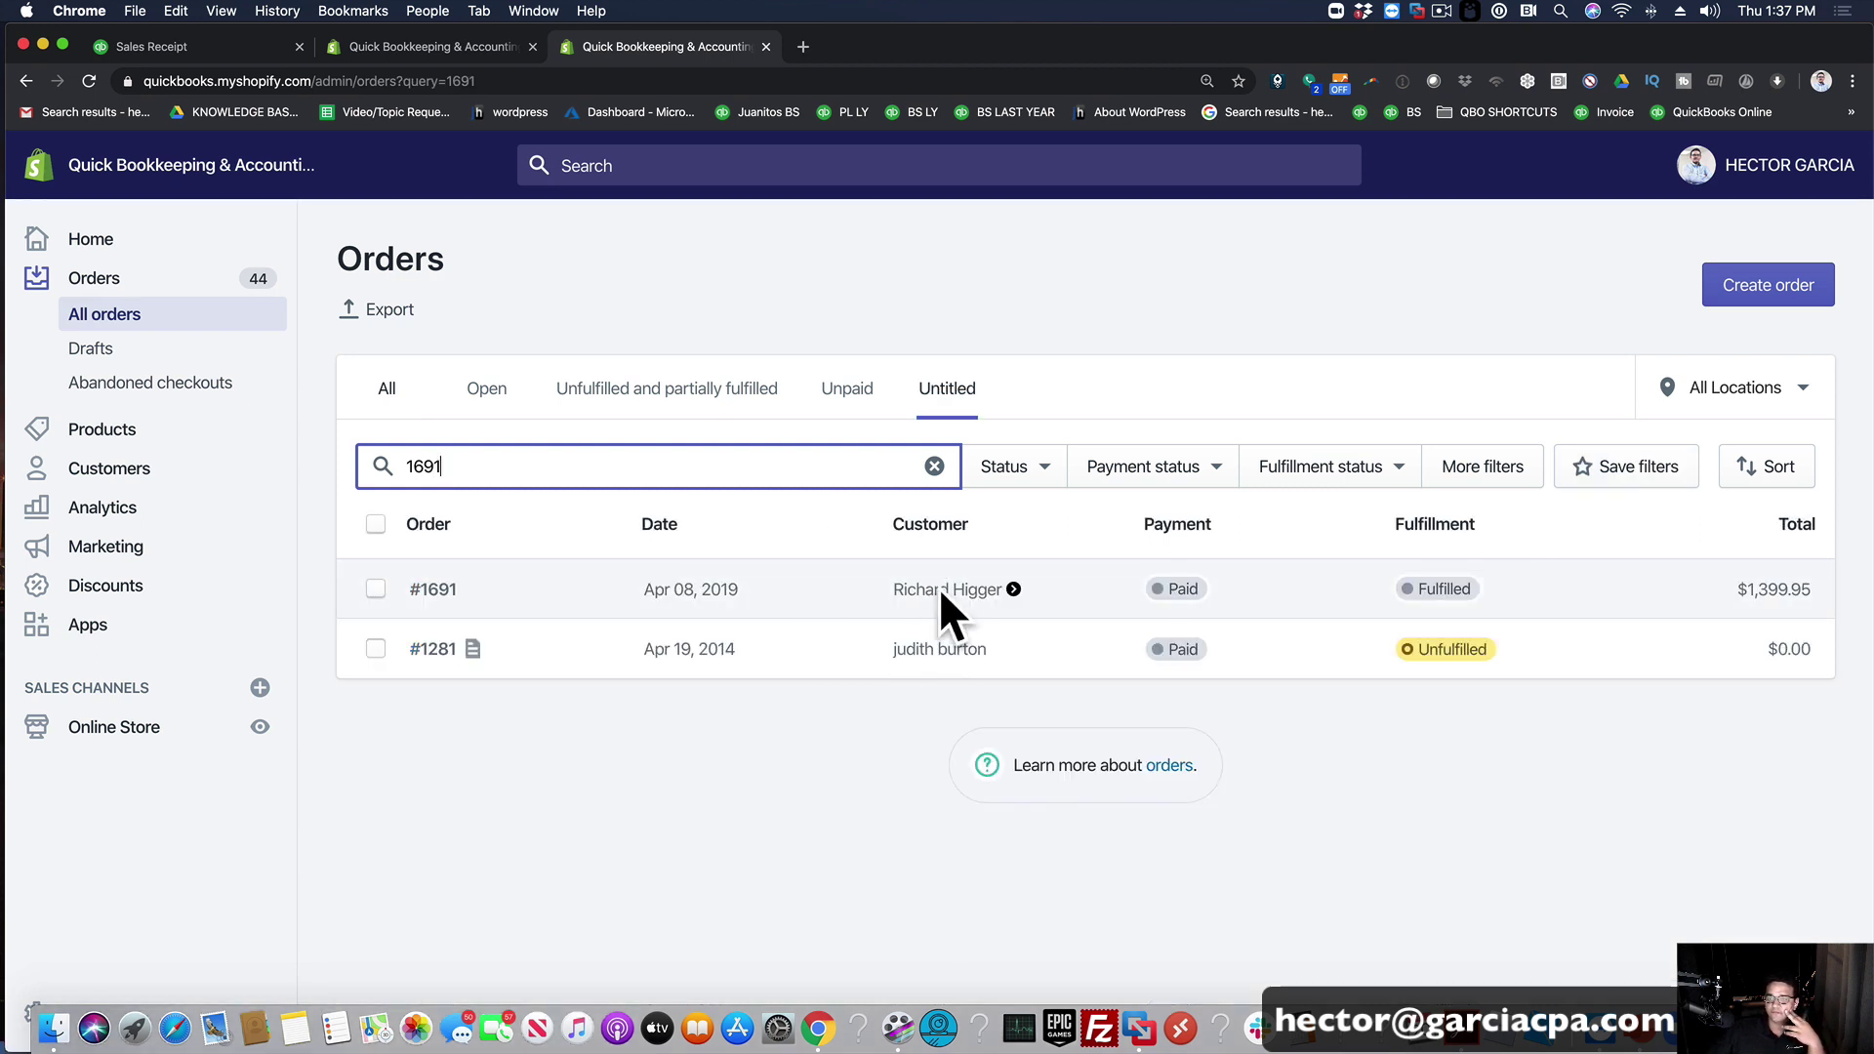
pyautogui.click(702, 590)
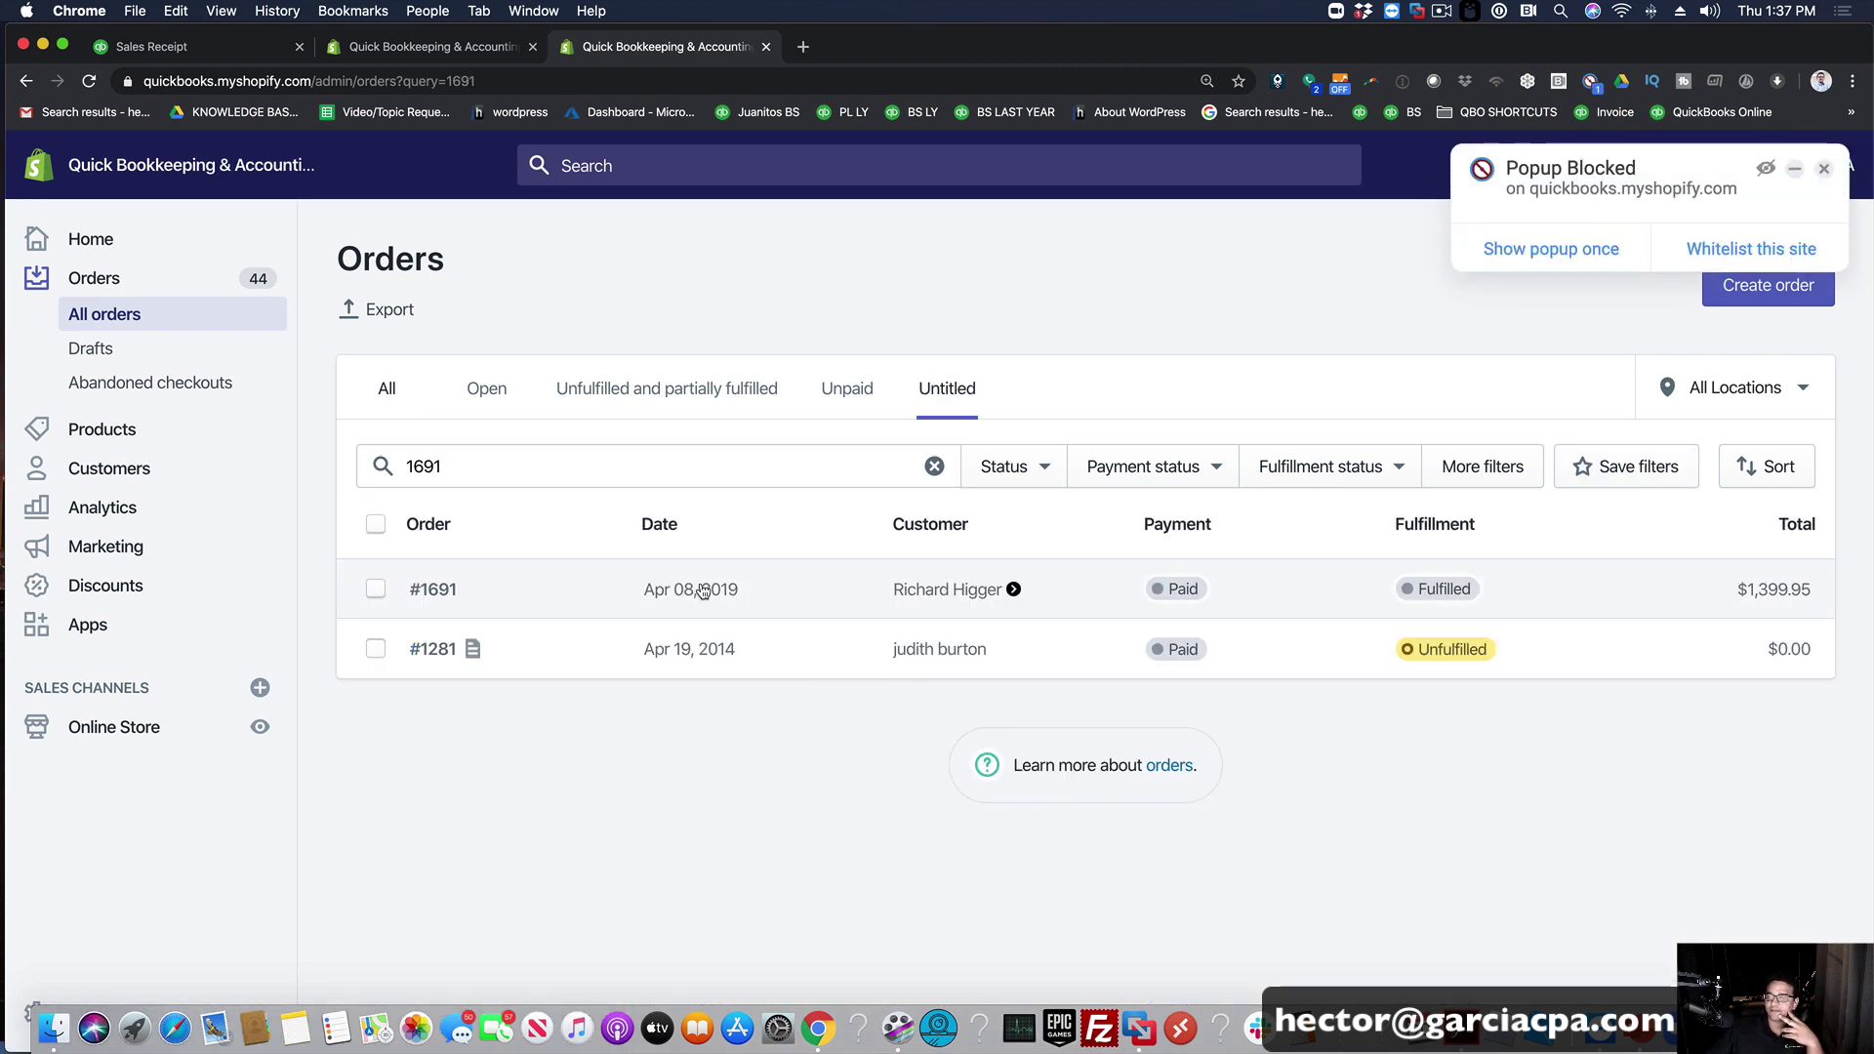
pyautogui.click(1601, 254)
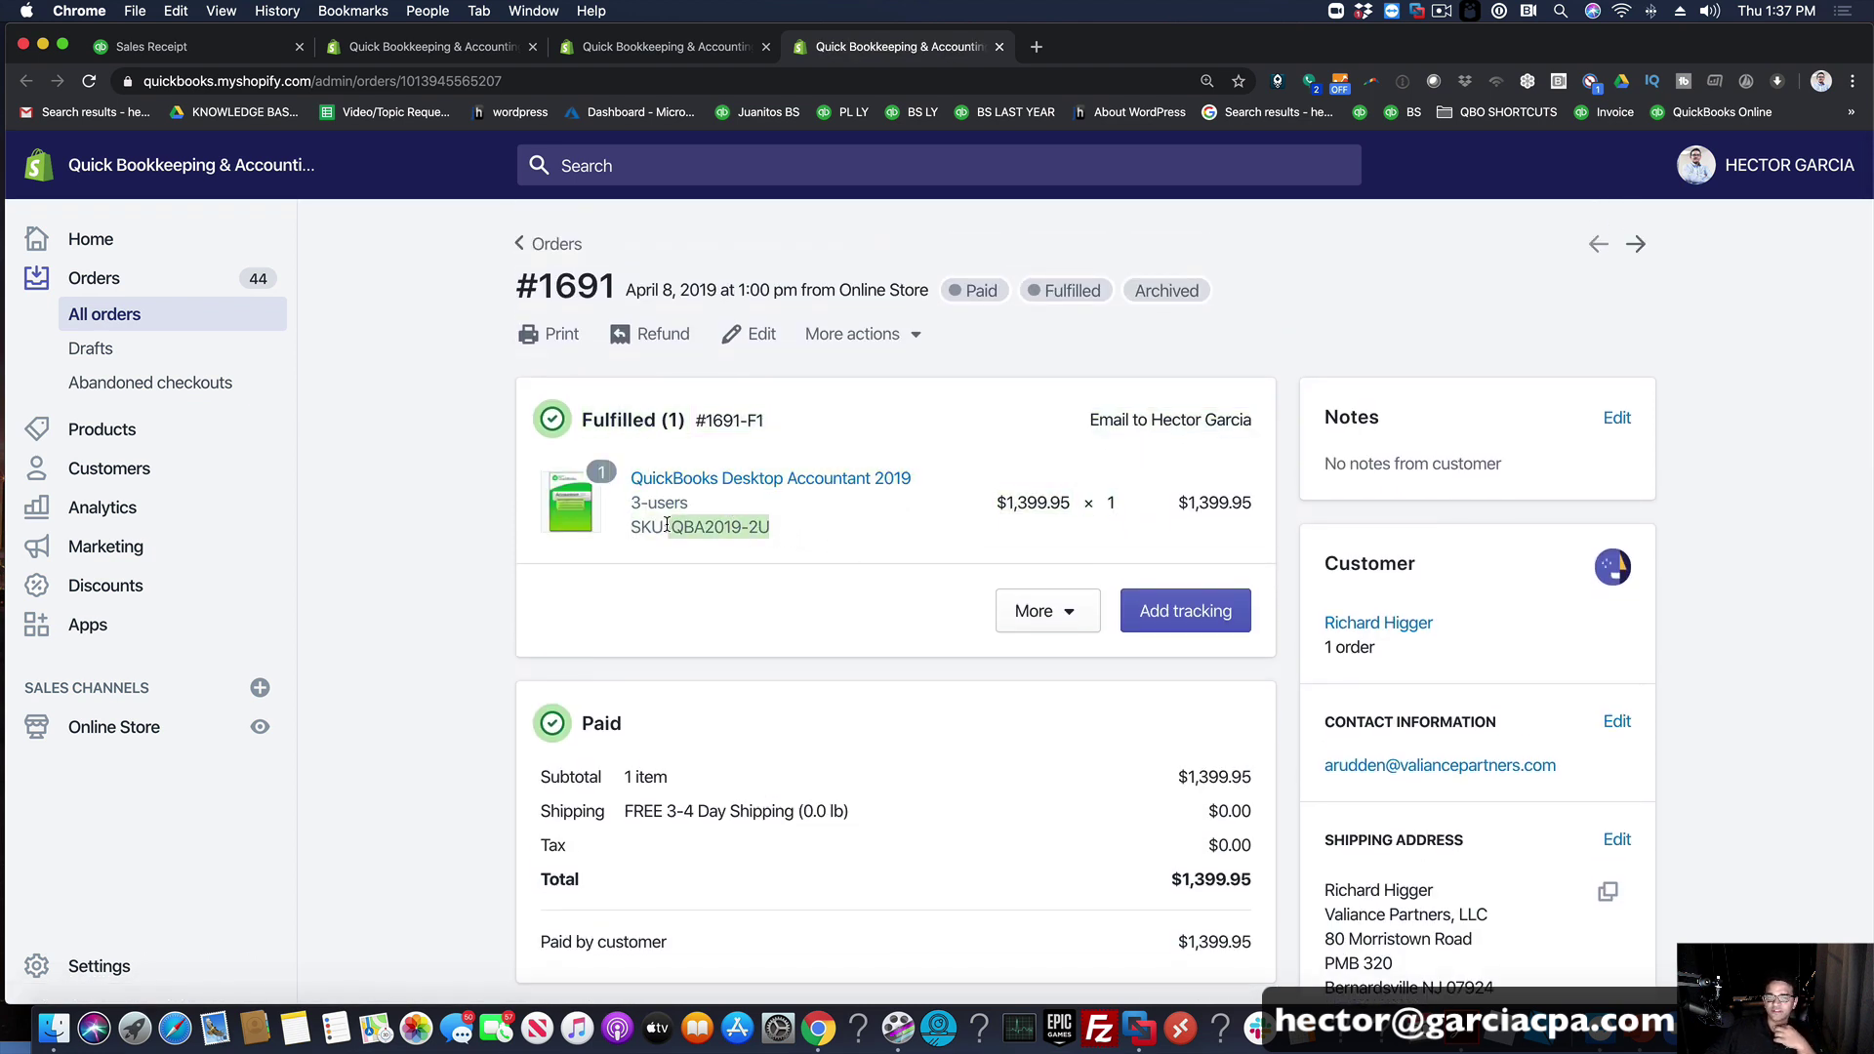
# Step: Compare the Shopify order's item, shipping address and payment totals with the sales receipt in QuickBooks Online
pyautogui.scroll(-2, 1552, 778)
pyautogui.scroll(-2, 1552, 778)
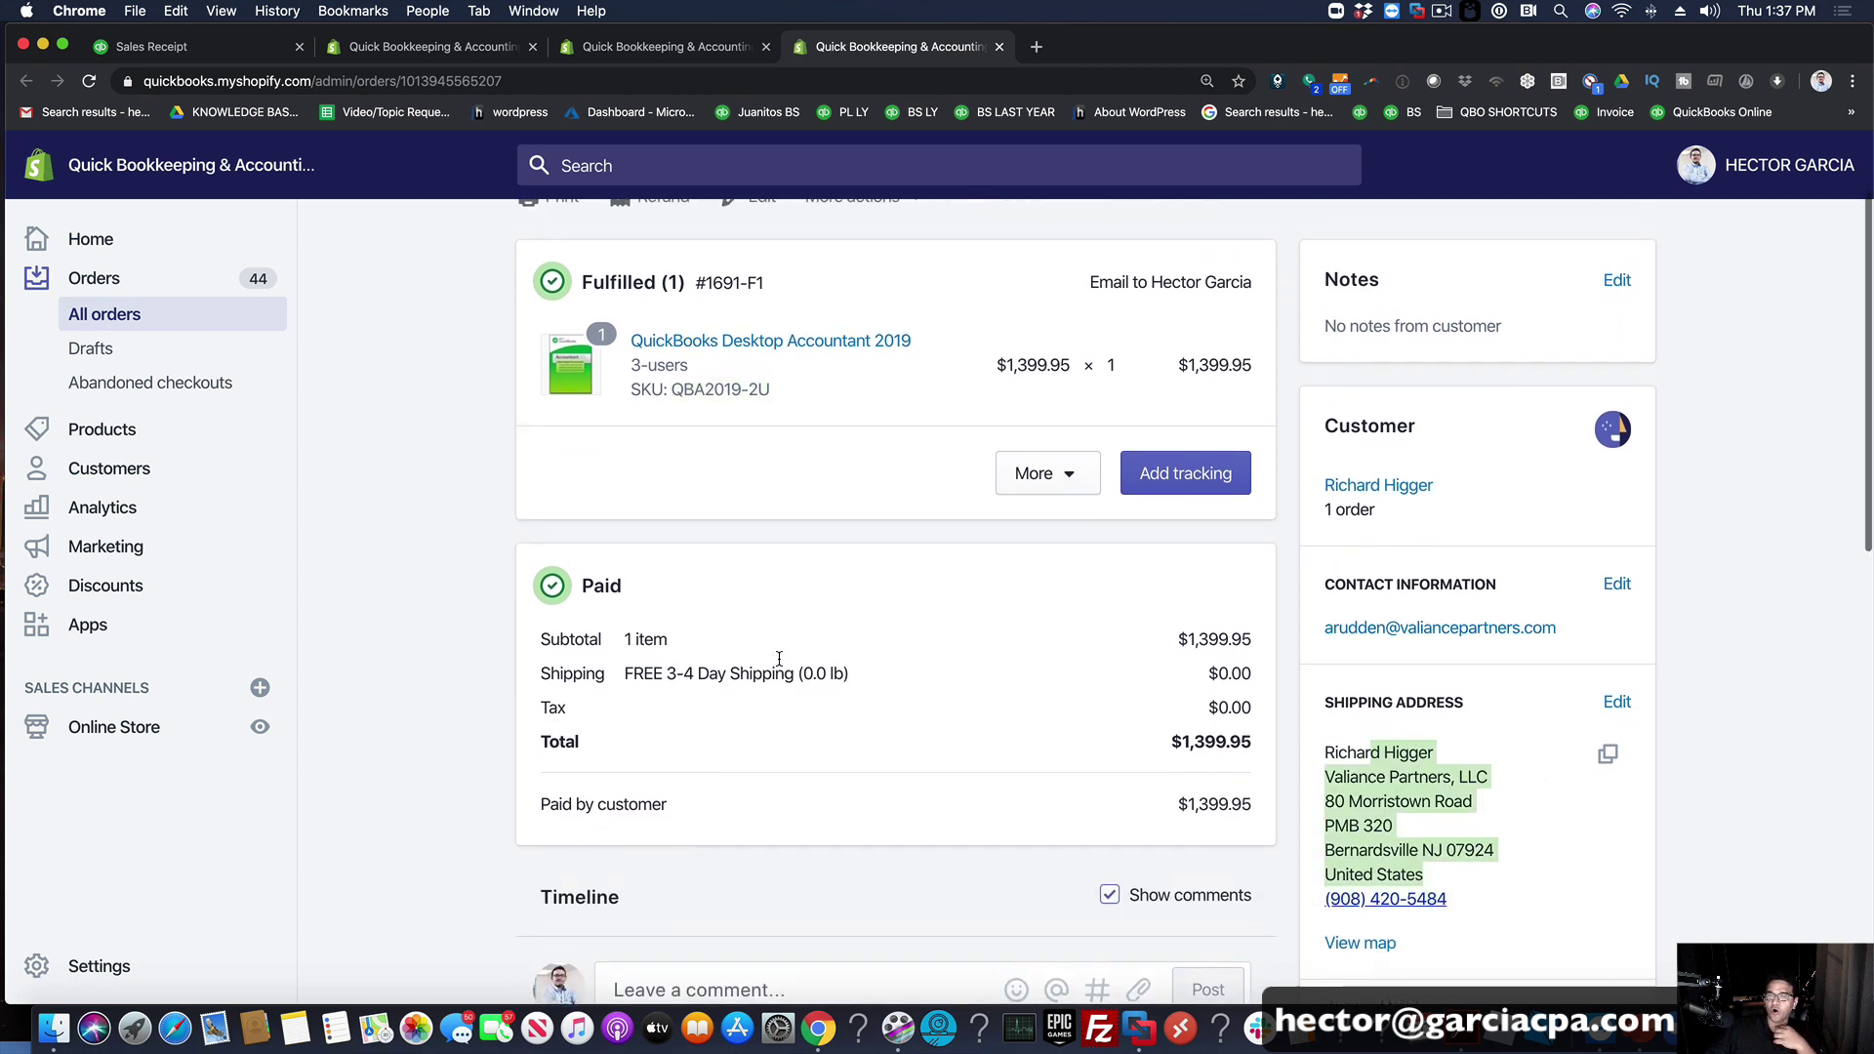
pyautogui.scroll(3, 781, 650)
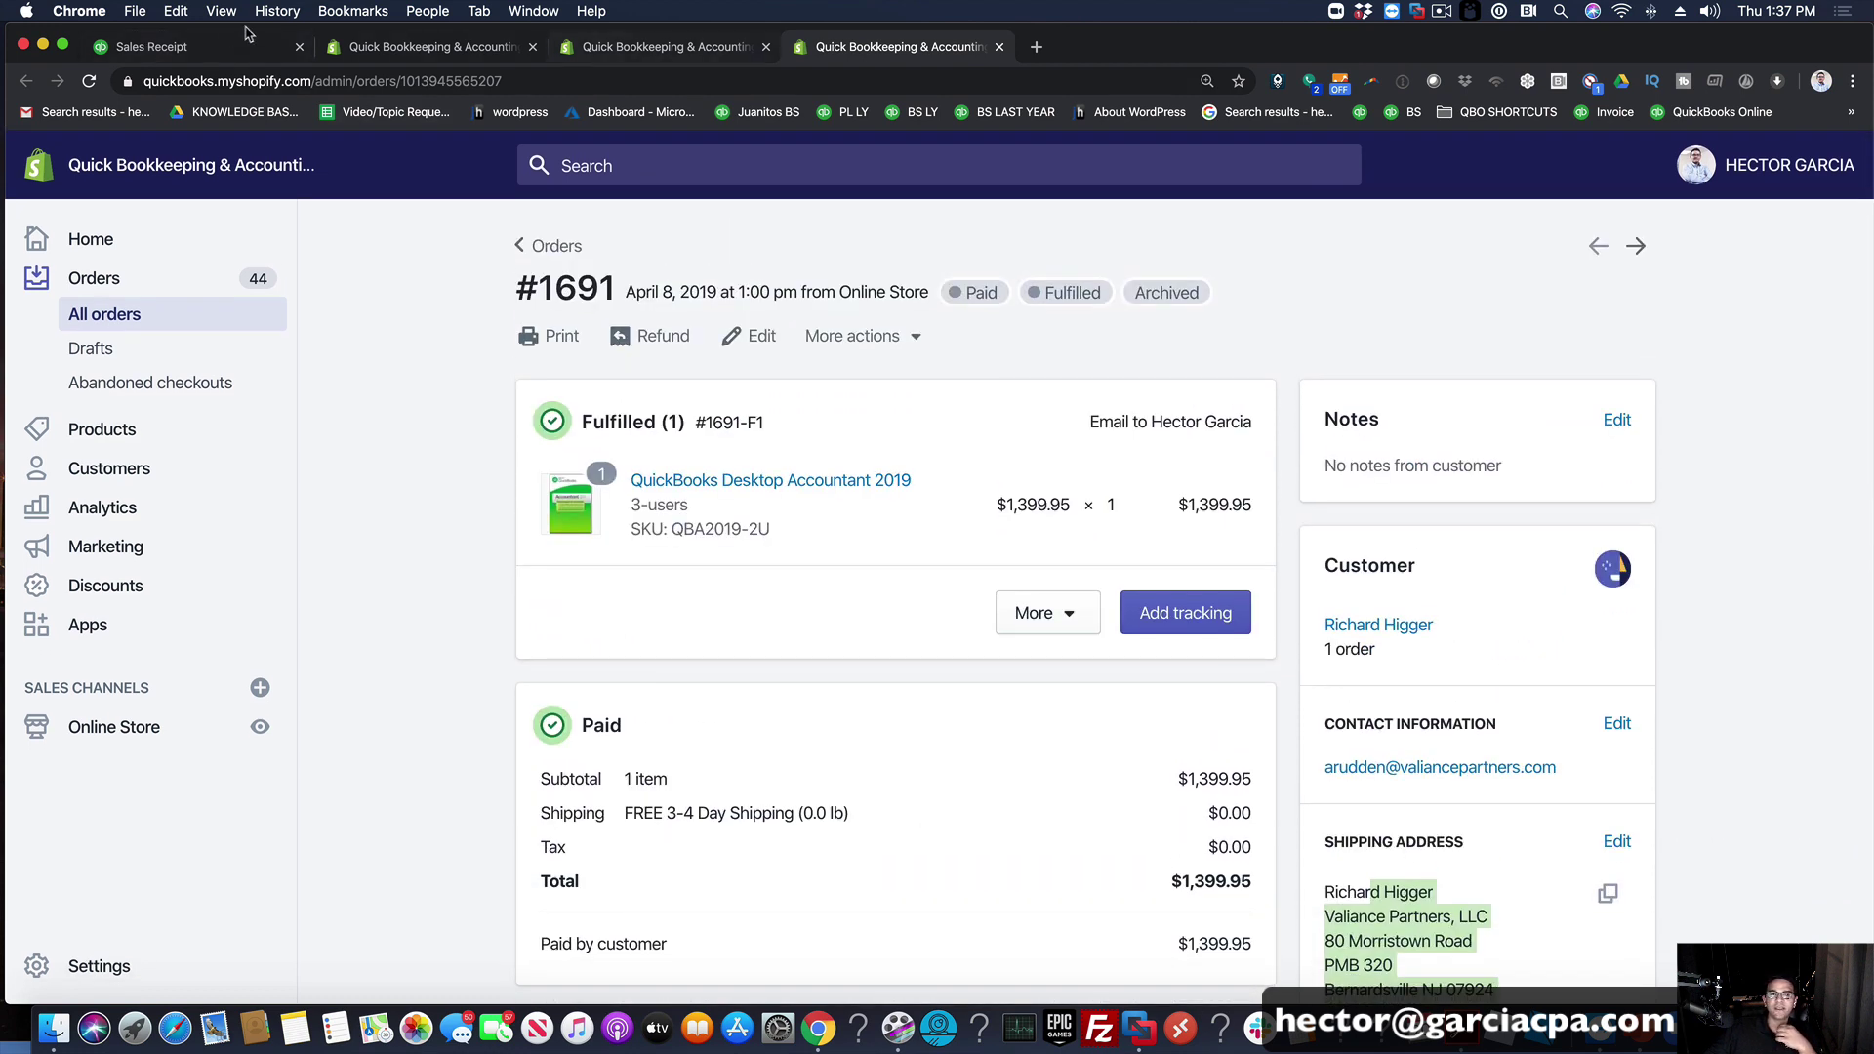
pyautogui.click(192, 45)
pyautogui.scroll(-2, 1021, 544)
pyautogui.click(1016, 548)
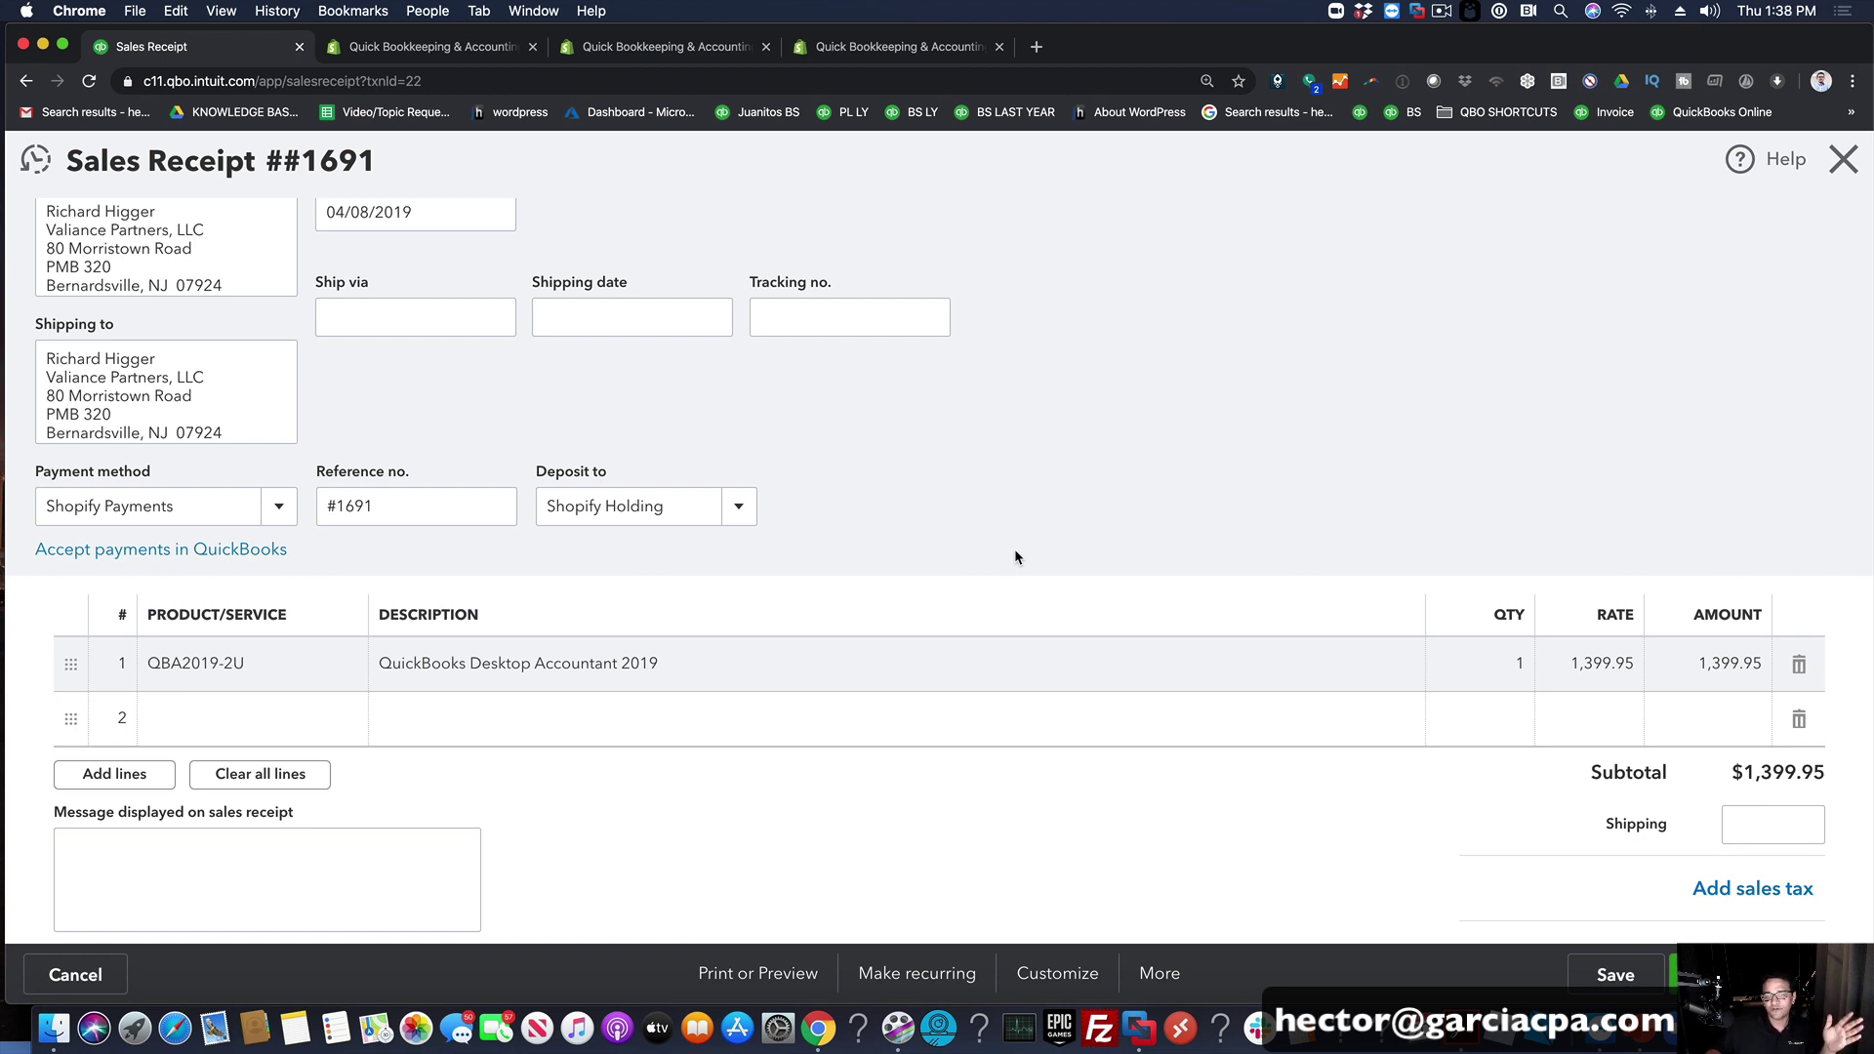
pyautogui.scroll(-4, 1015, 557)
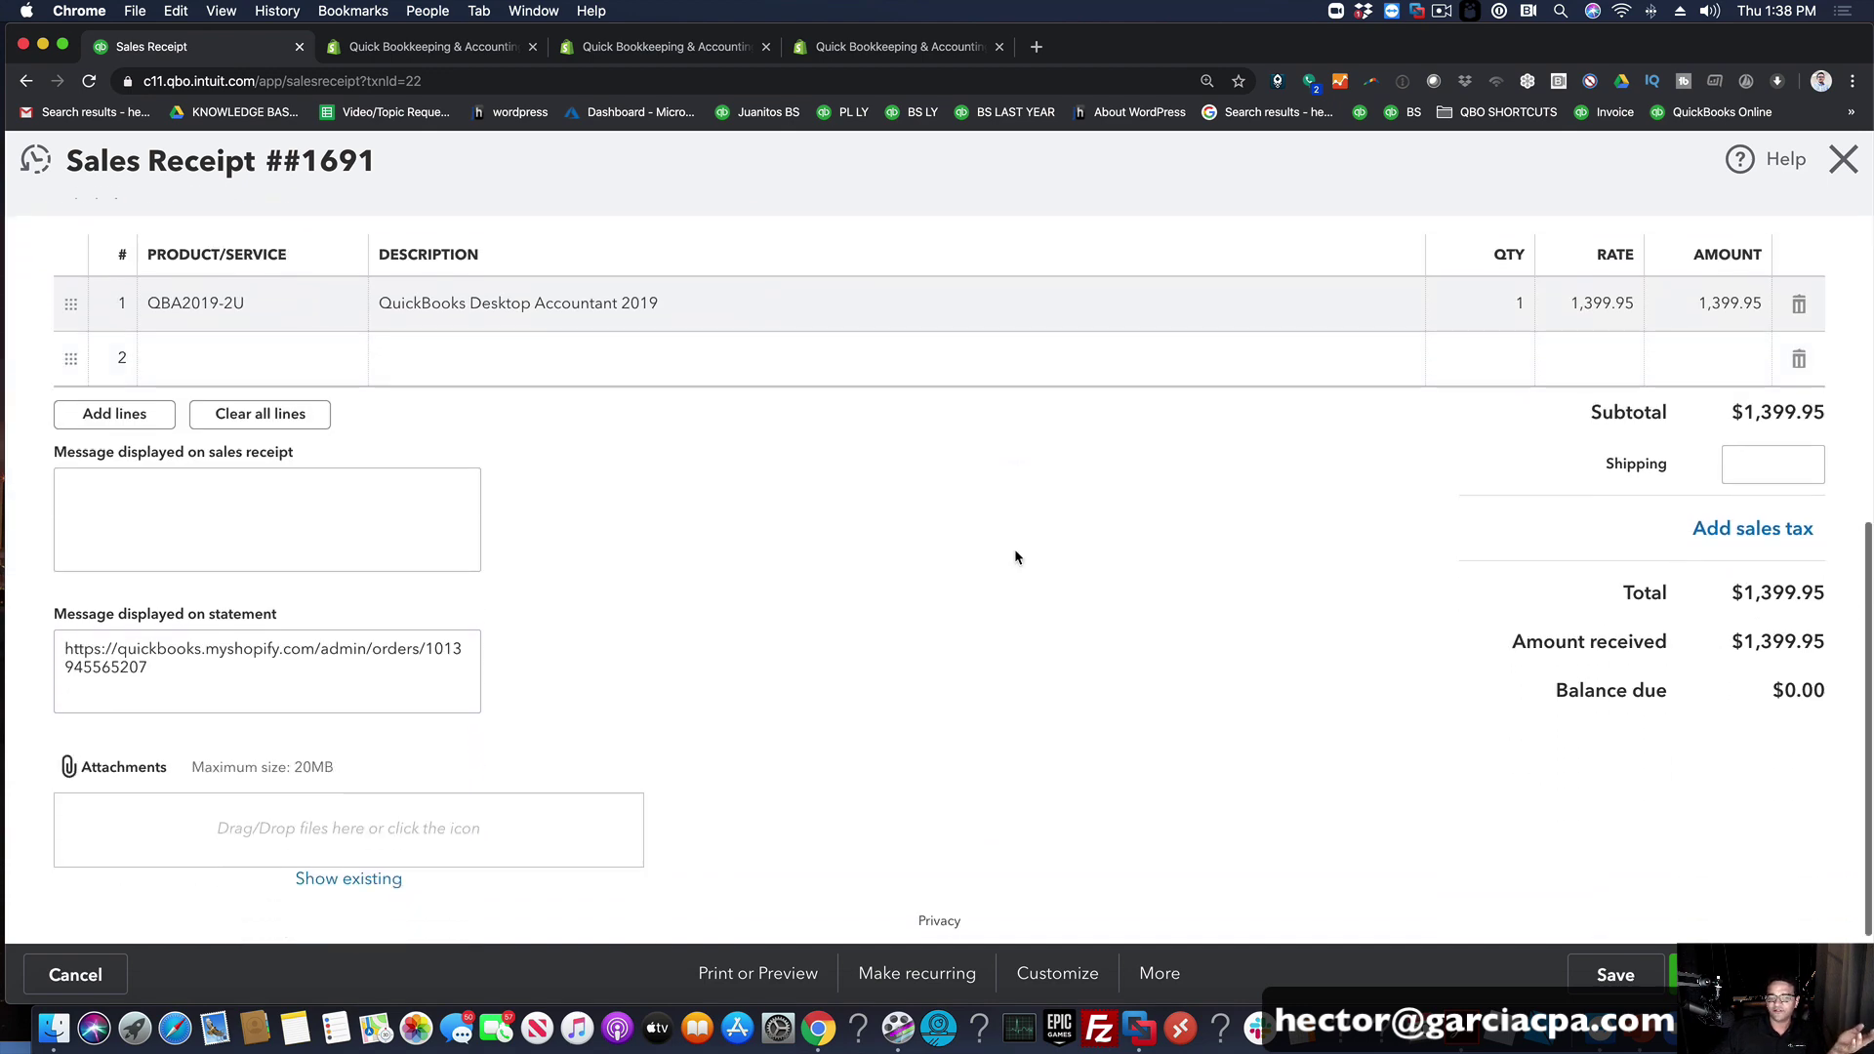
pyautogui.scroll(6, 1015, 557)
pyautogui.scroll(-1, 1029, 581)
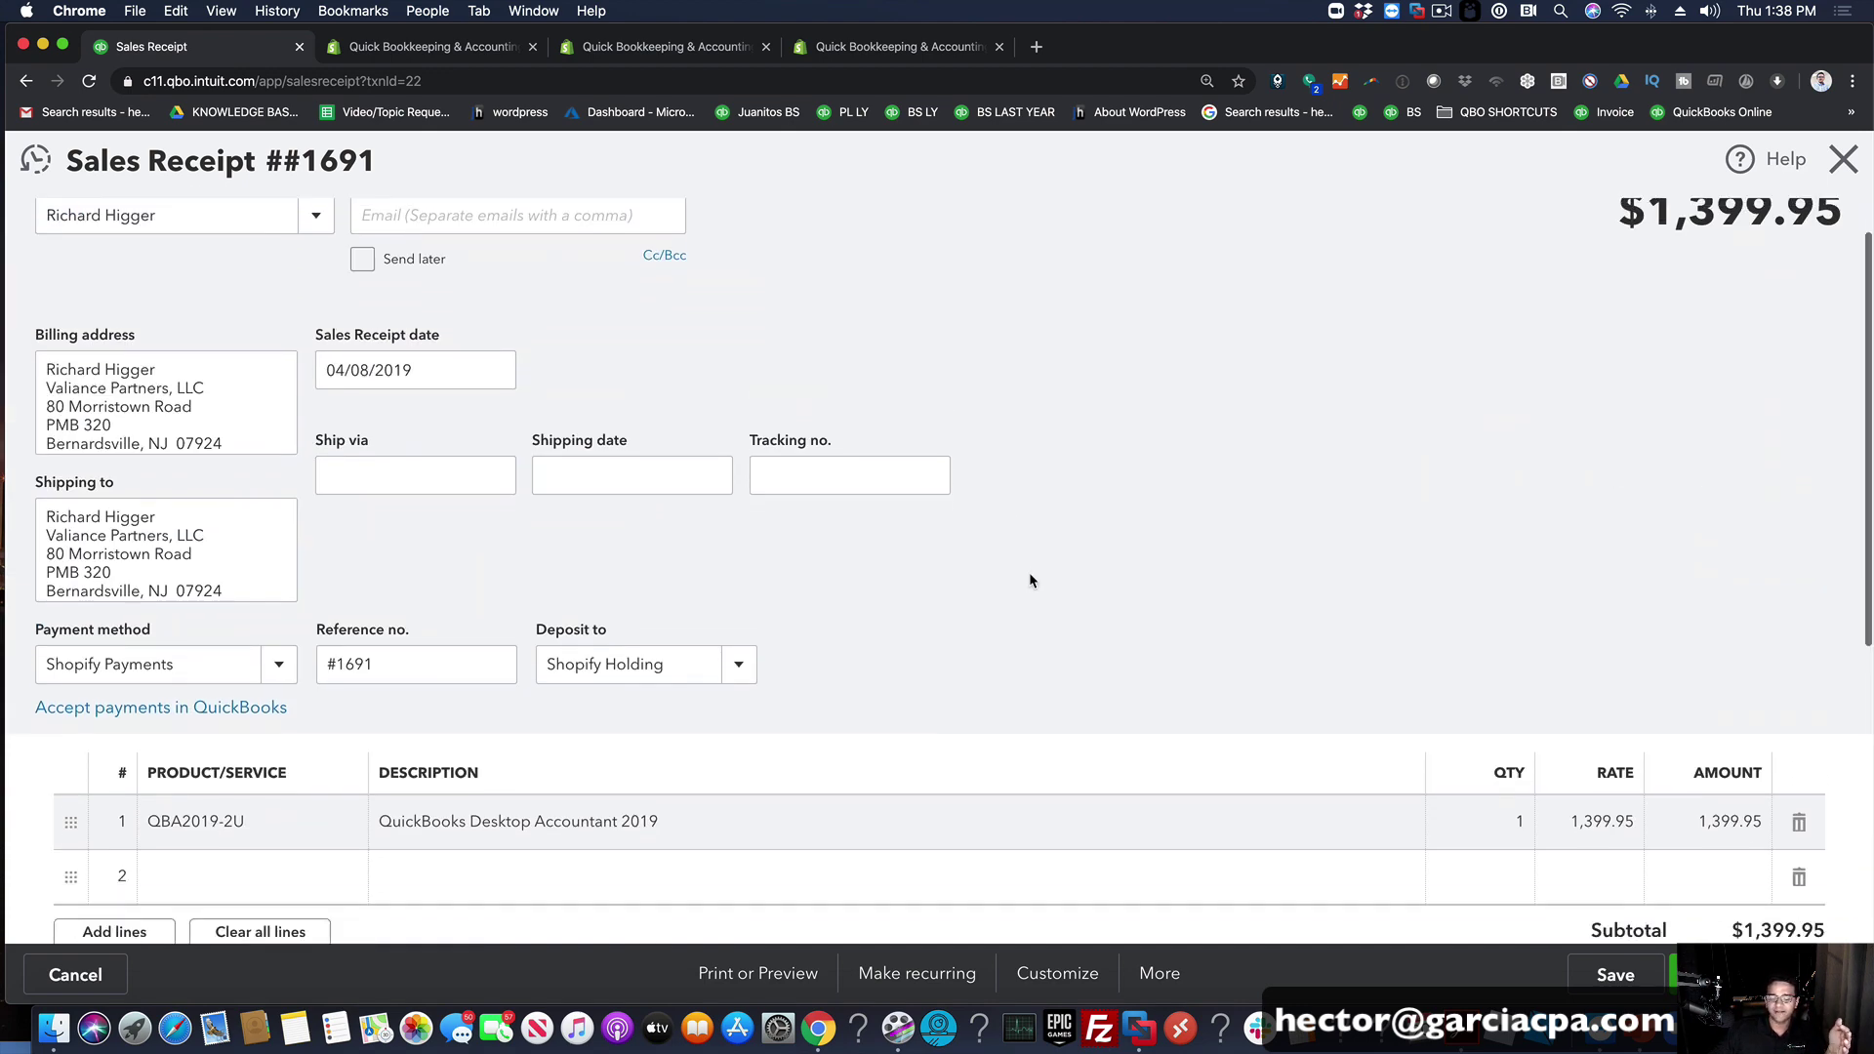
pyautogui.scroll(-4, 1029, 576)
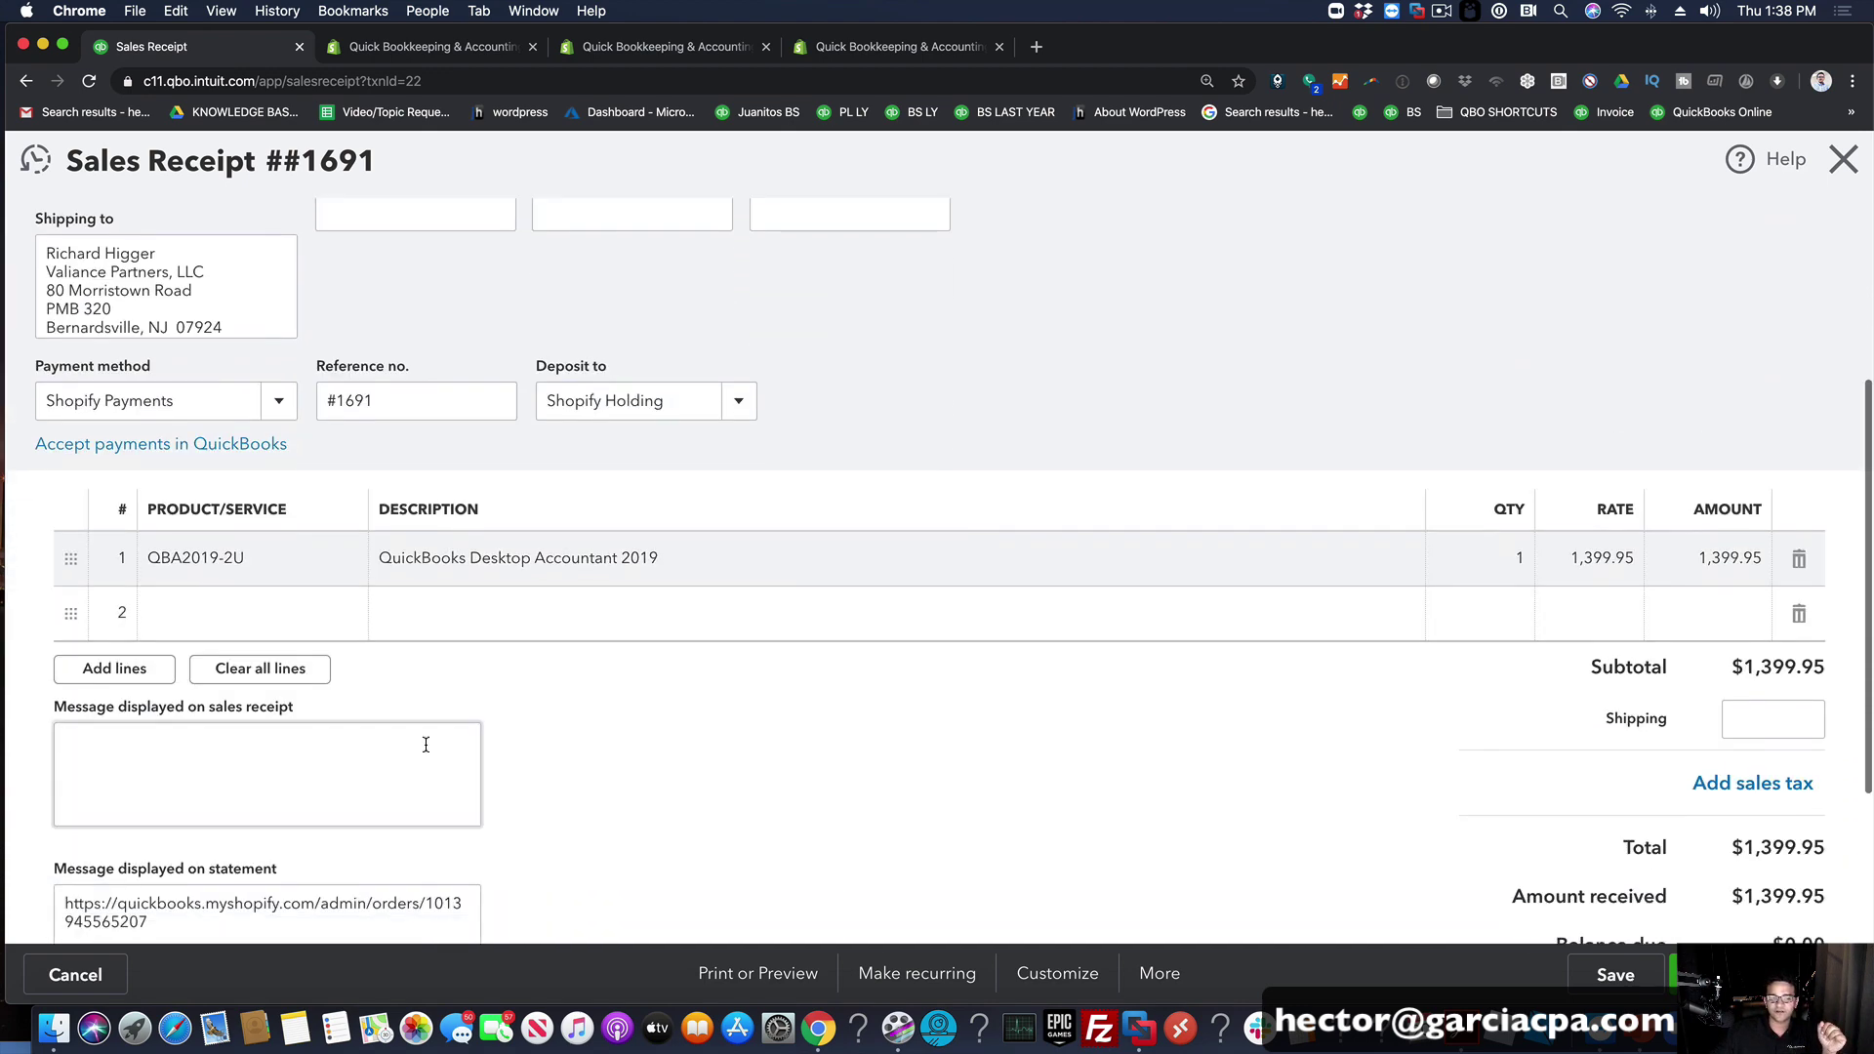
# Step: Copy the Shopify order link from the receipt's statement message, close the old order tab and open the link in a new one
pyautogui.moveTo(340, 800); pyautogui.dragTo(86, 759)
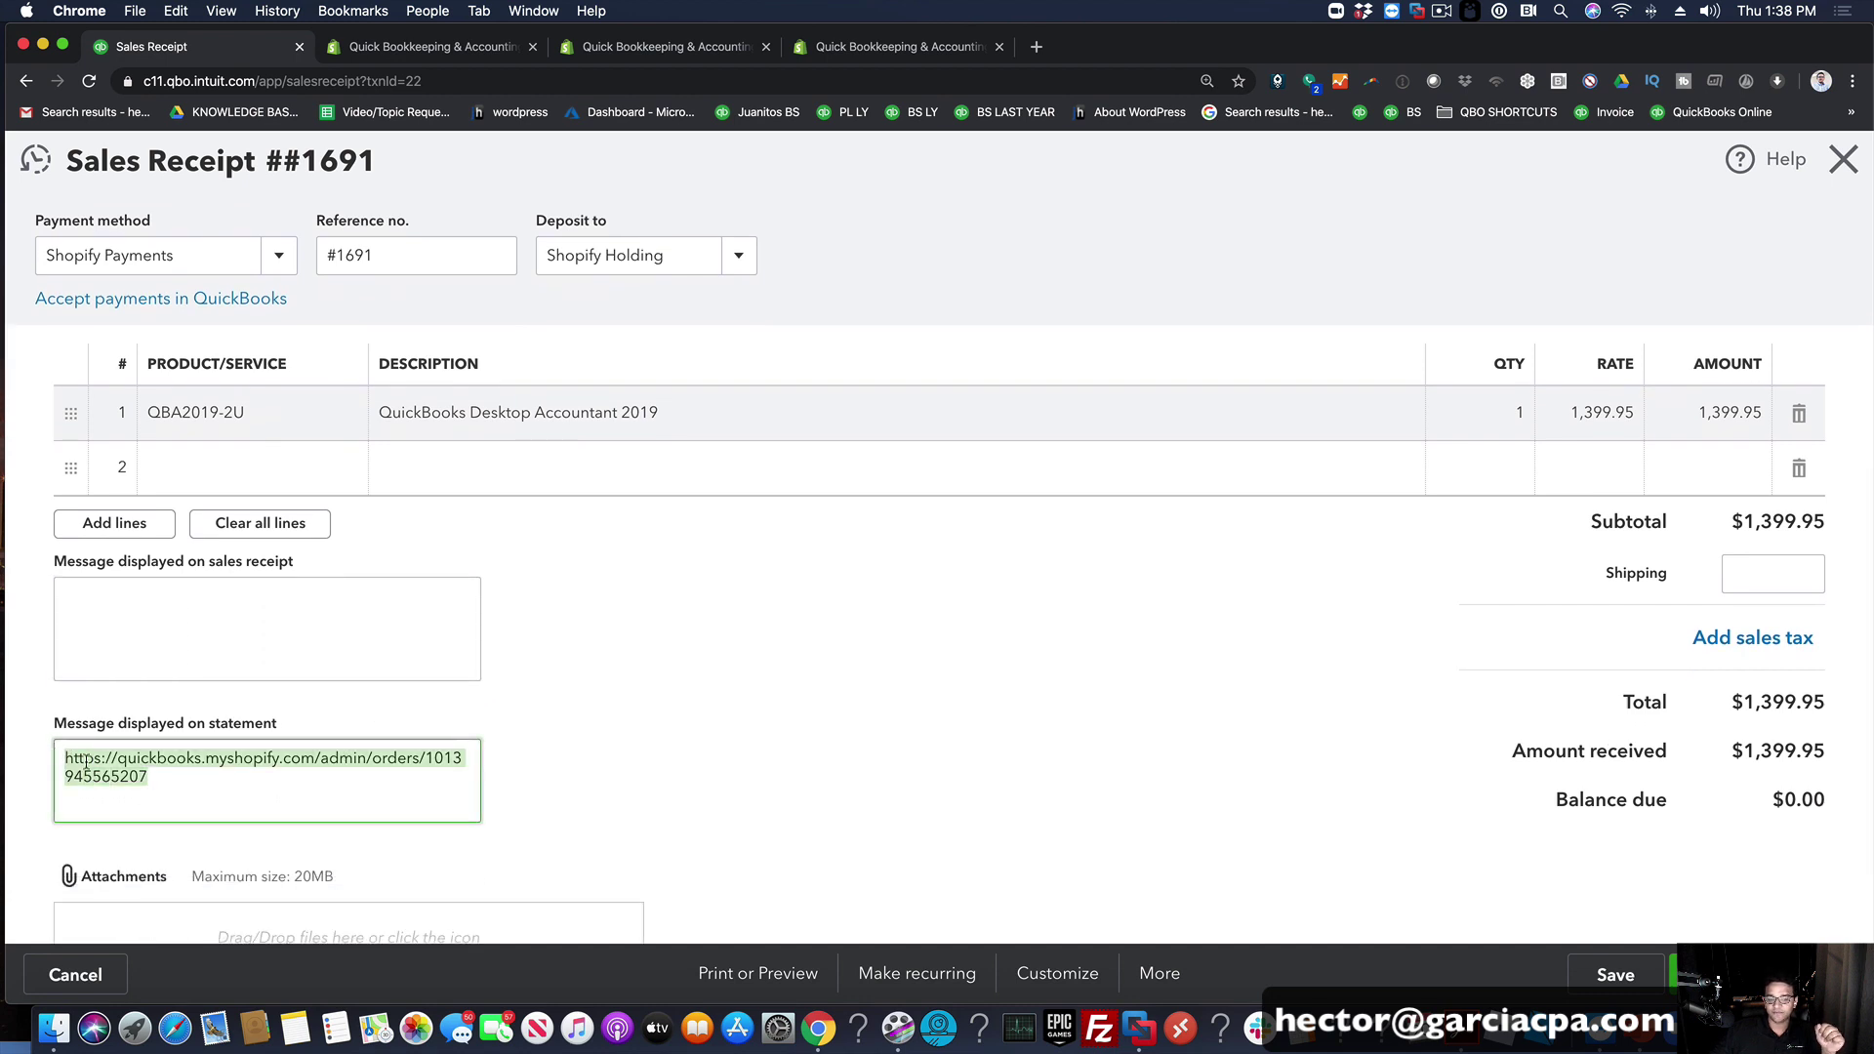
pyautogui.rightClick(103, 771)
pyautogui.click(146, 700)
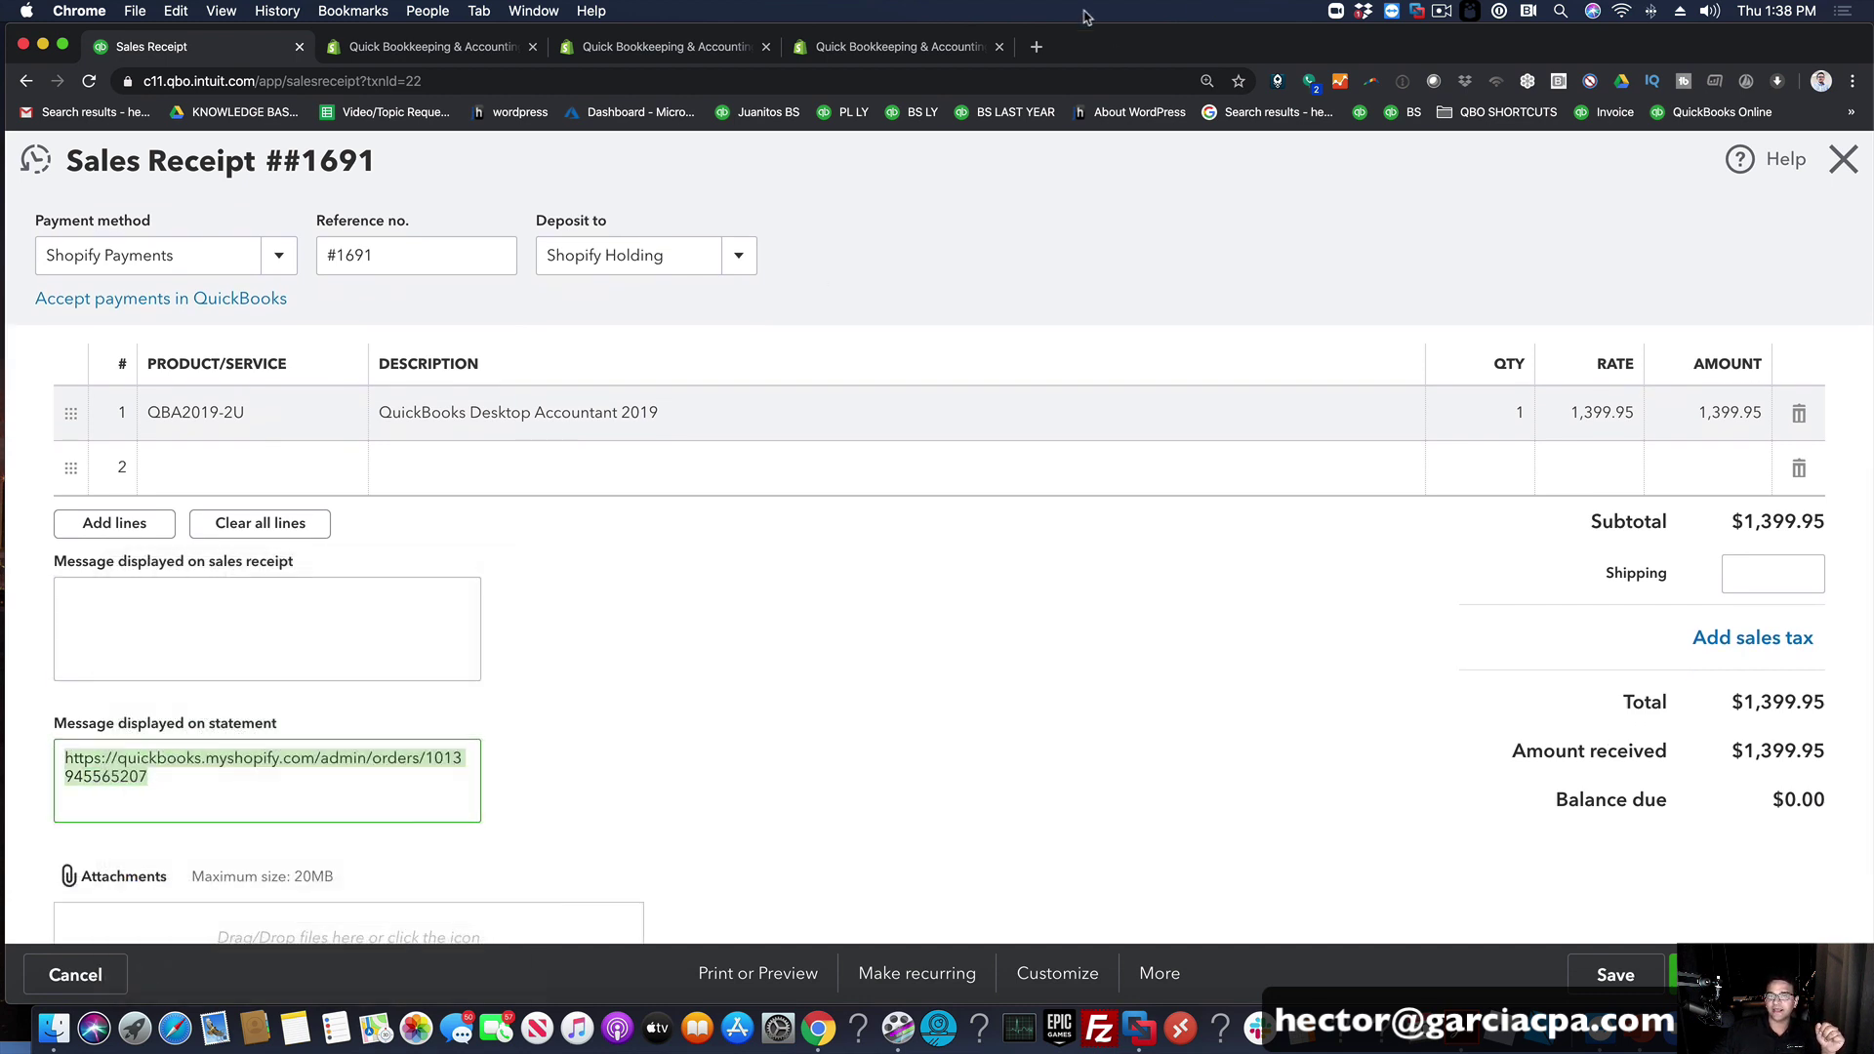
pyautogui.click(999, 47)
pyautogui.click(803, 46)
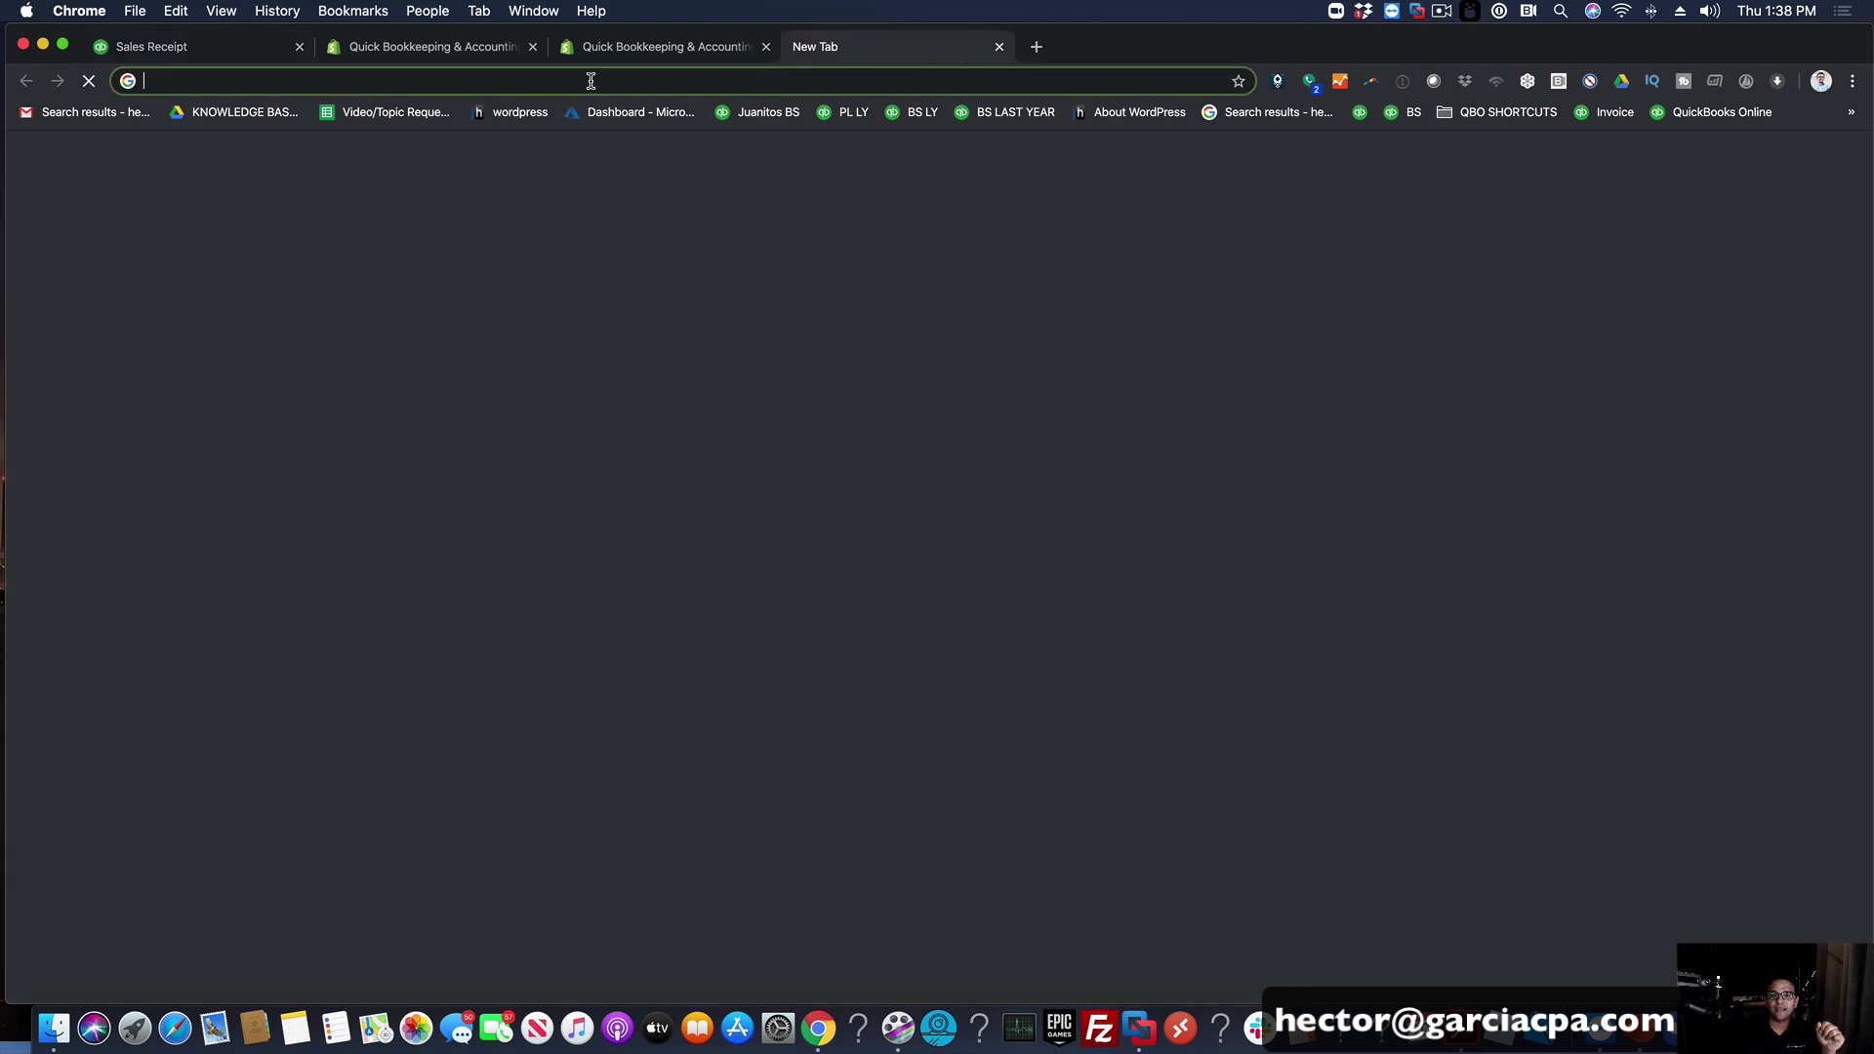
pyautogui.rightClick(594, 81)
pyautogui.click(630, 187)
pyautogui.press('Return')
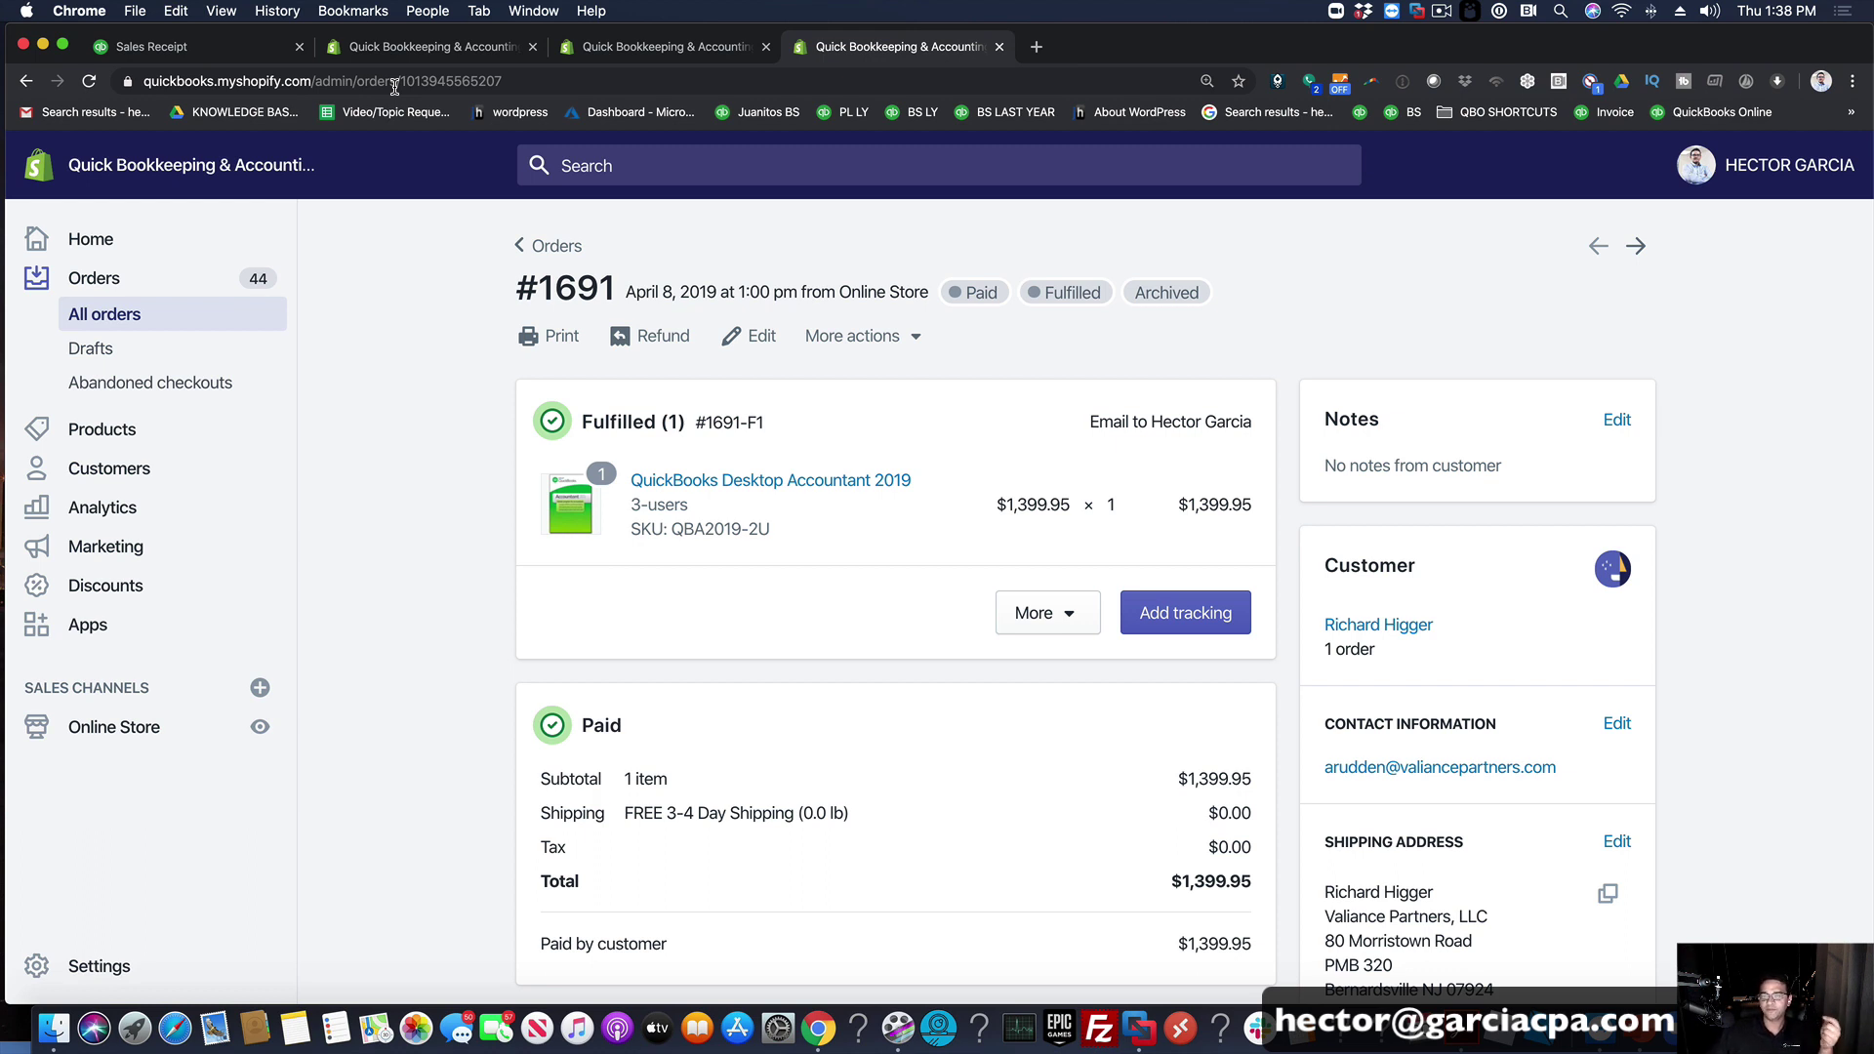
# Step: Go back to Shopify's full order list and view the fulfillment status and payment status filter options
pyautogui.click(105, 314)
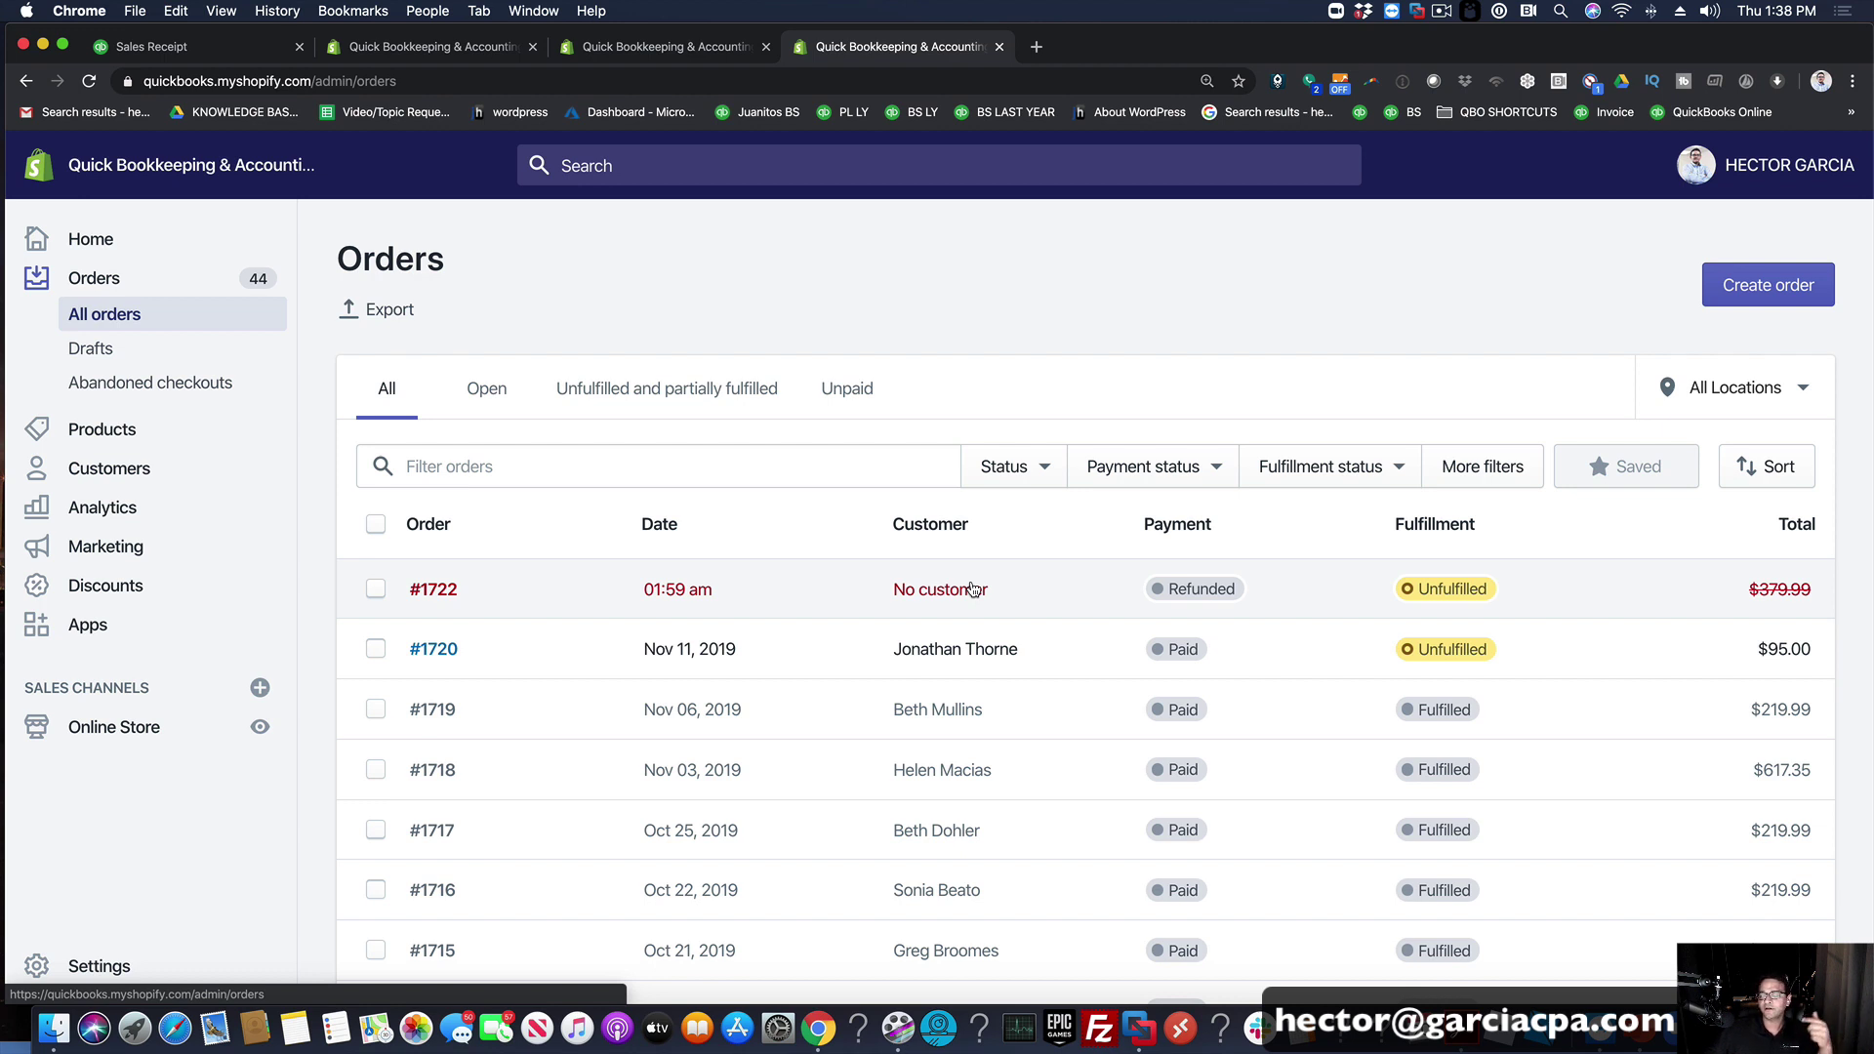
pyautogui.click(1381, 475)
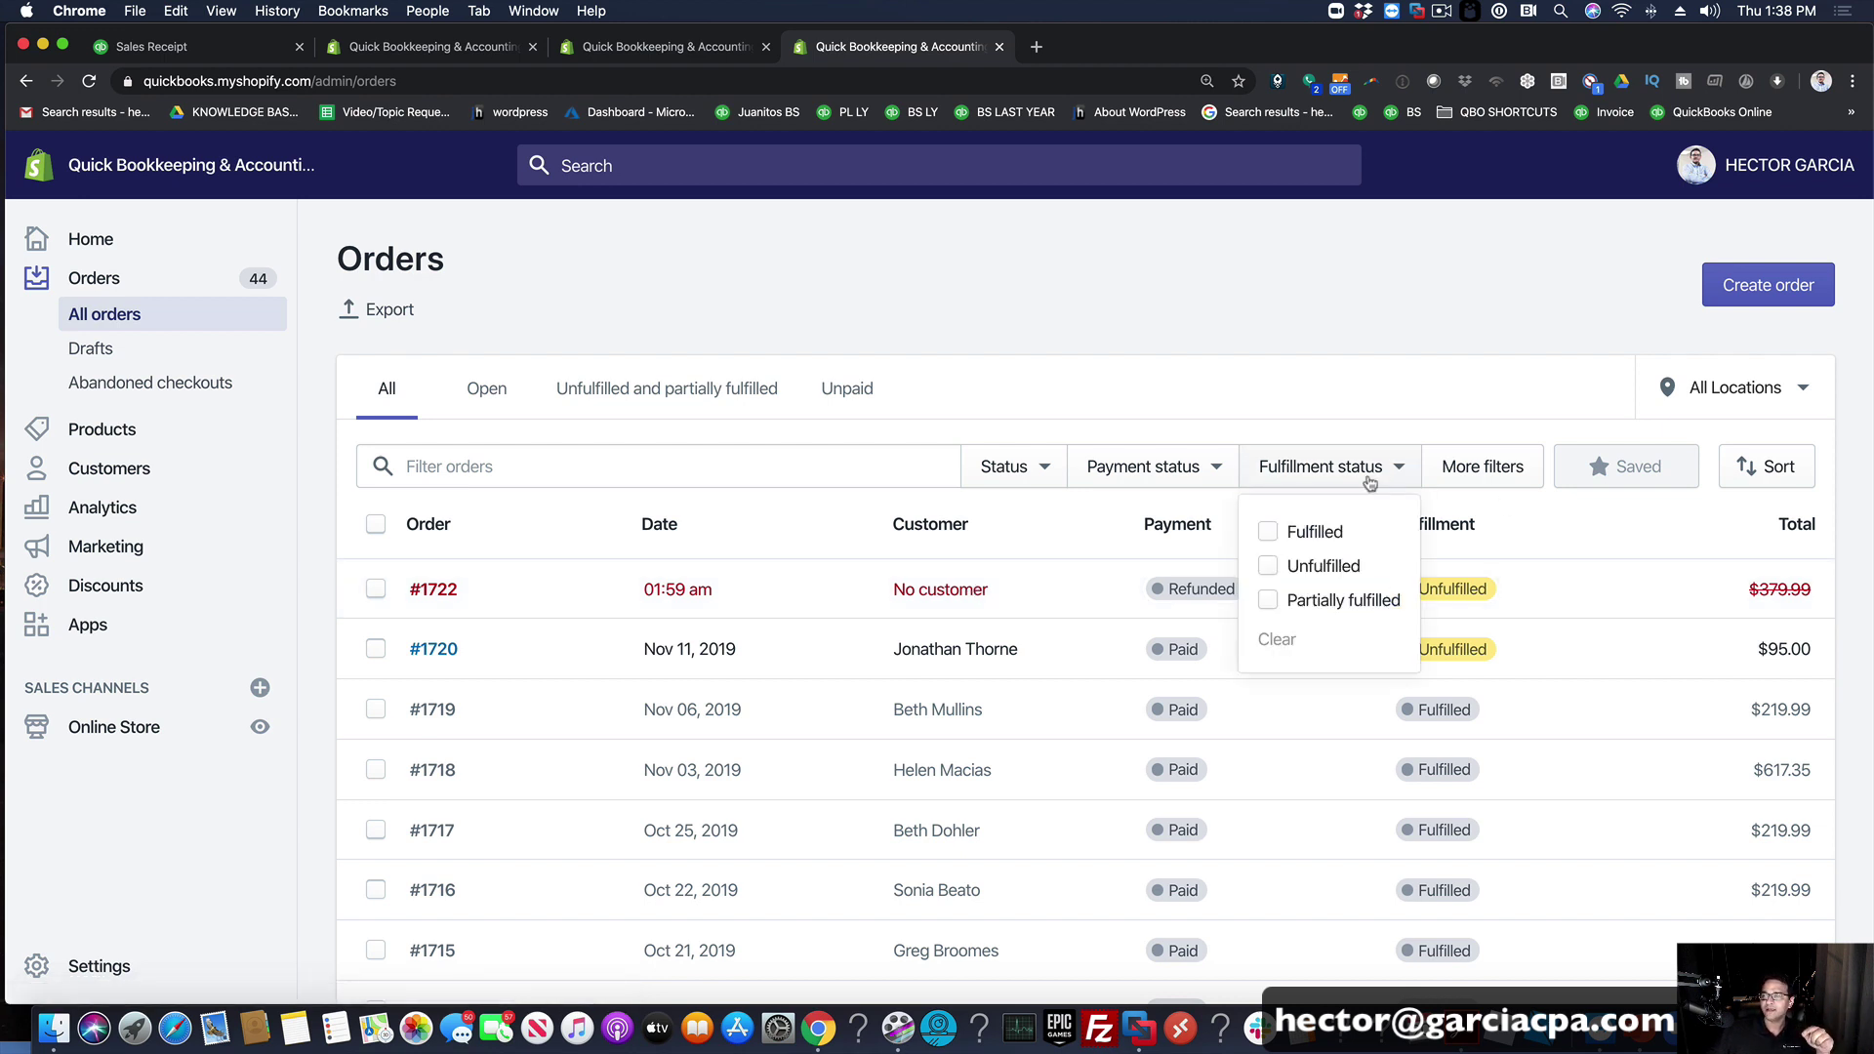
pyautogui.click(1197, 468)
pyautogui.scroll(-1, 1142, 771)
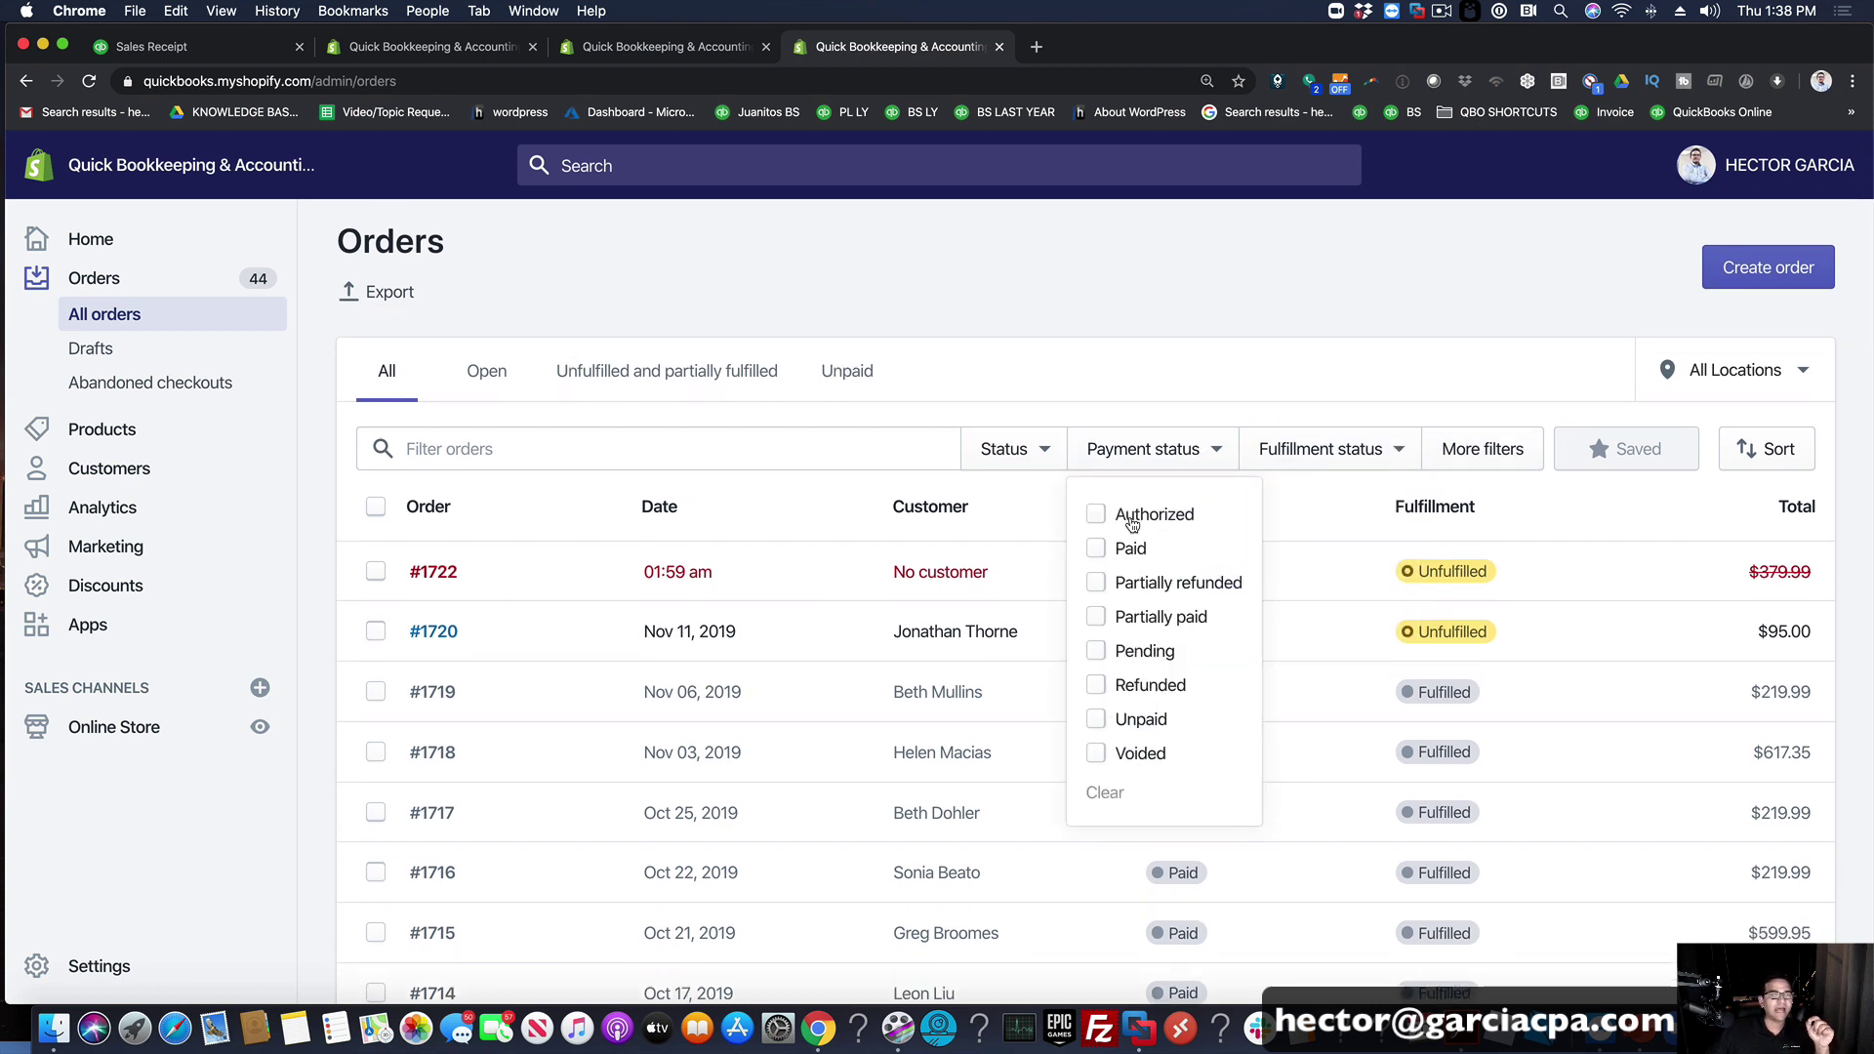
pyautogui.click(1226, 371)
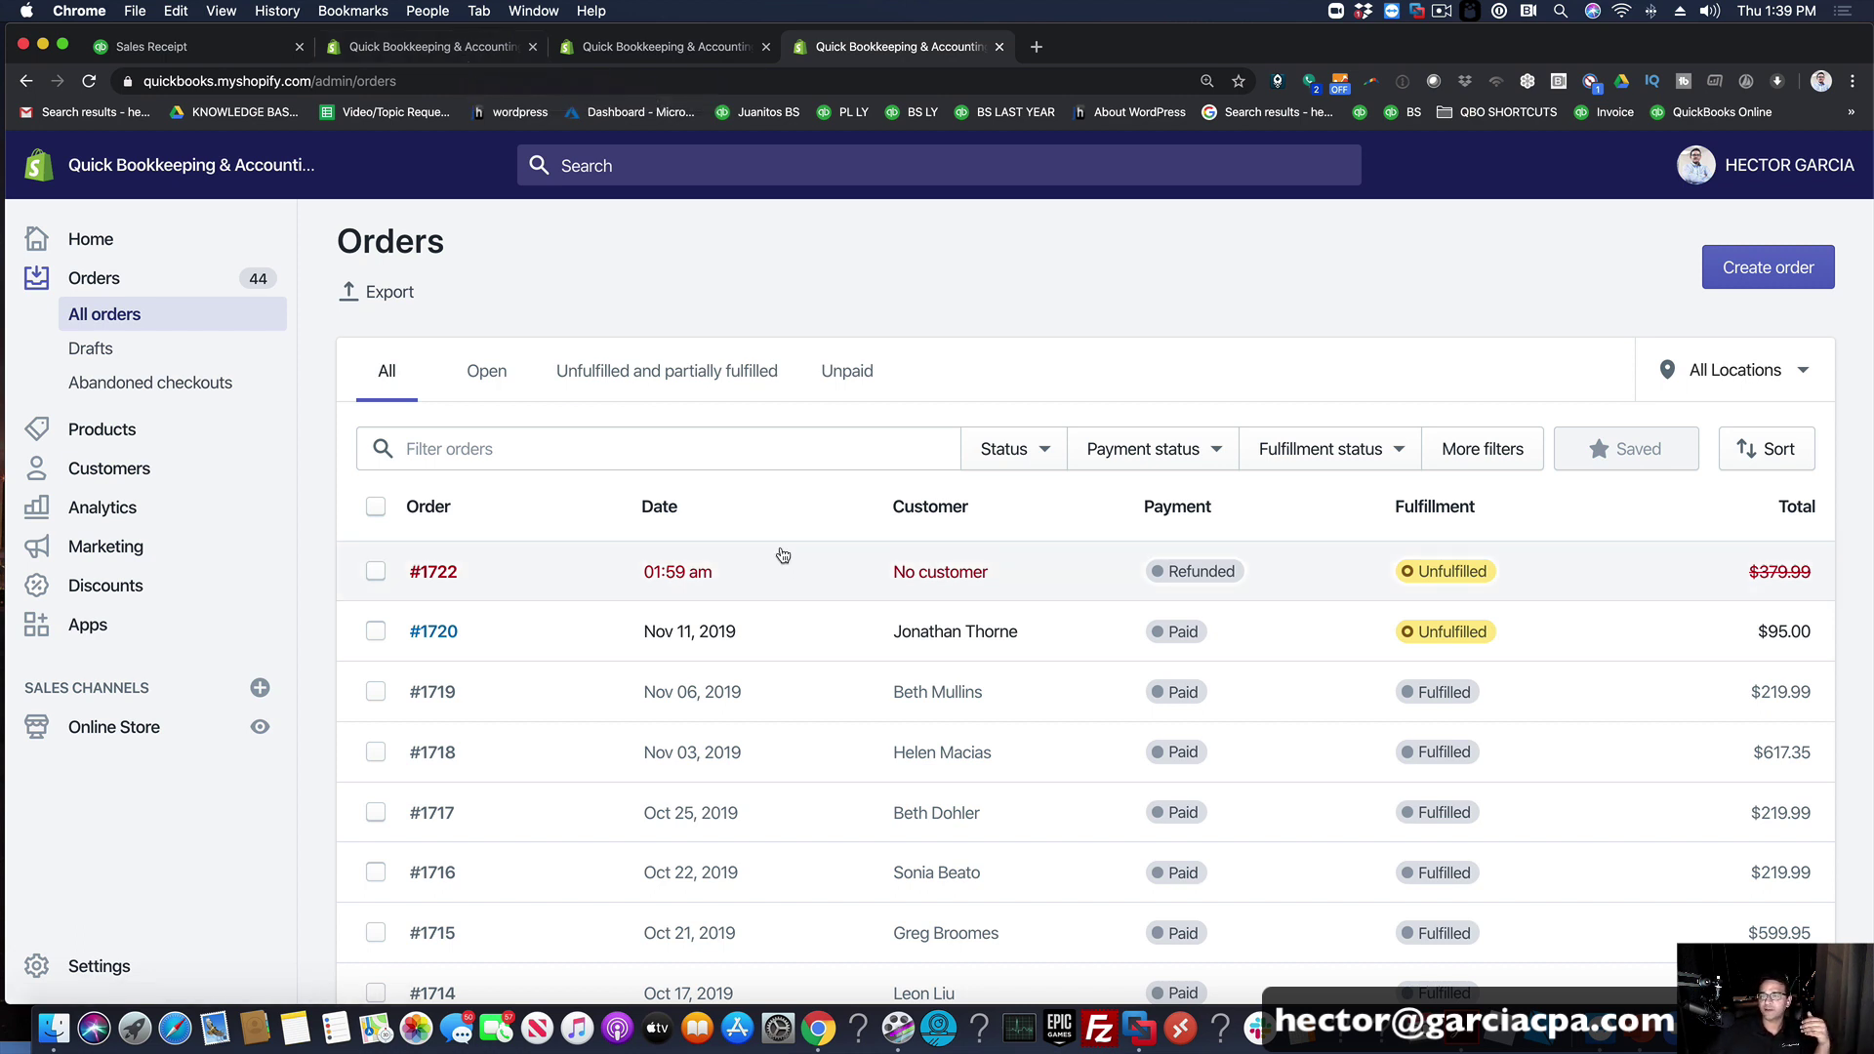
# Step: Return to the sales receipt in QuickBooks Online, review its header details and close it
pyautogui.click(184, 57)
pyautogui.scroll(3, 818, 595)
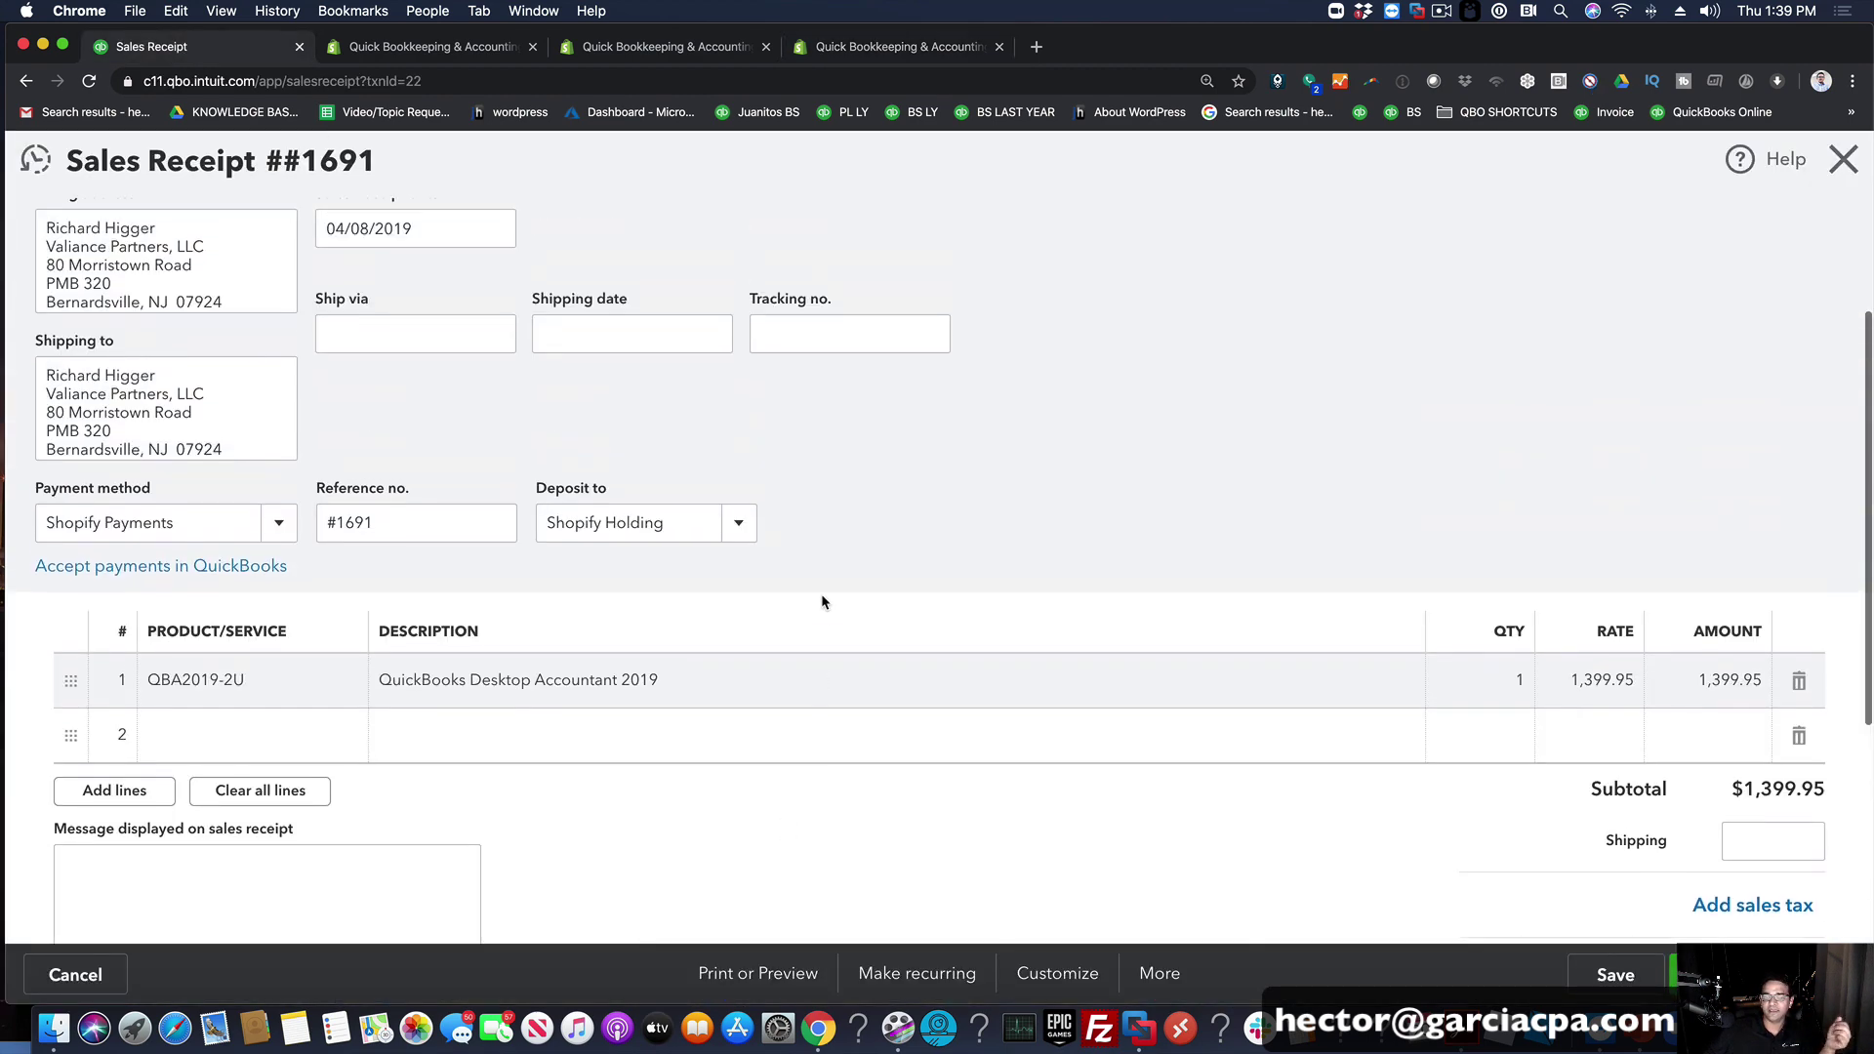
pyautogui.scroll(2, 822, 593)
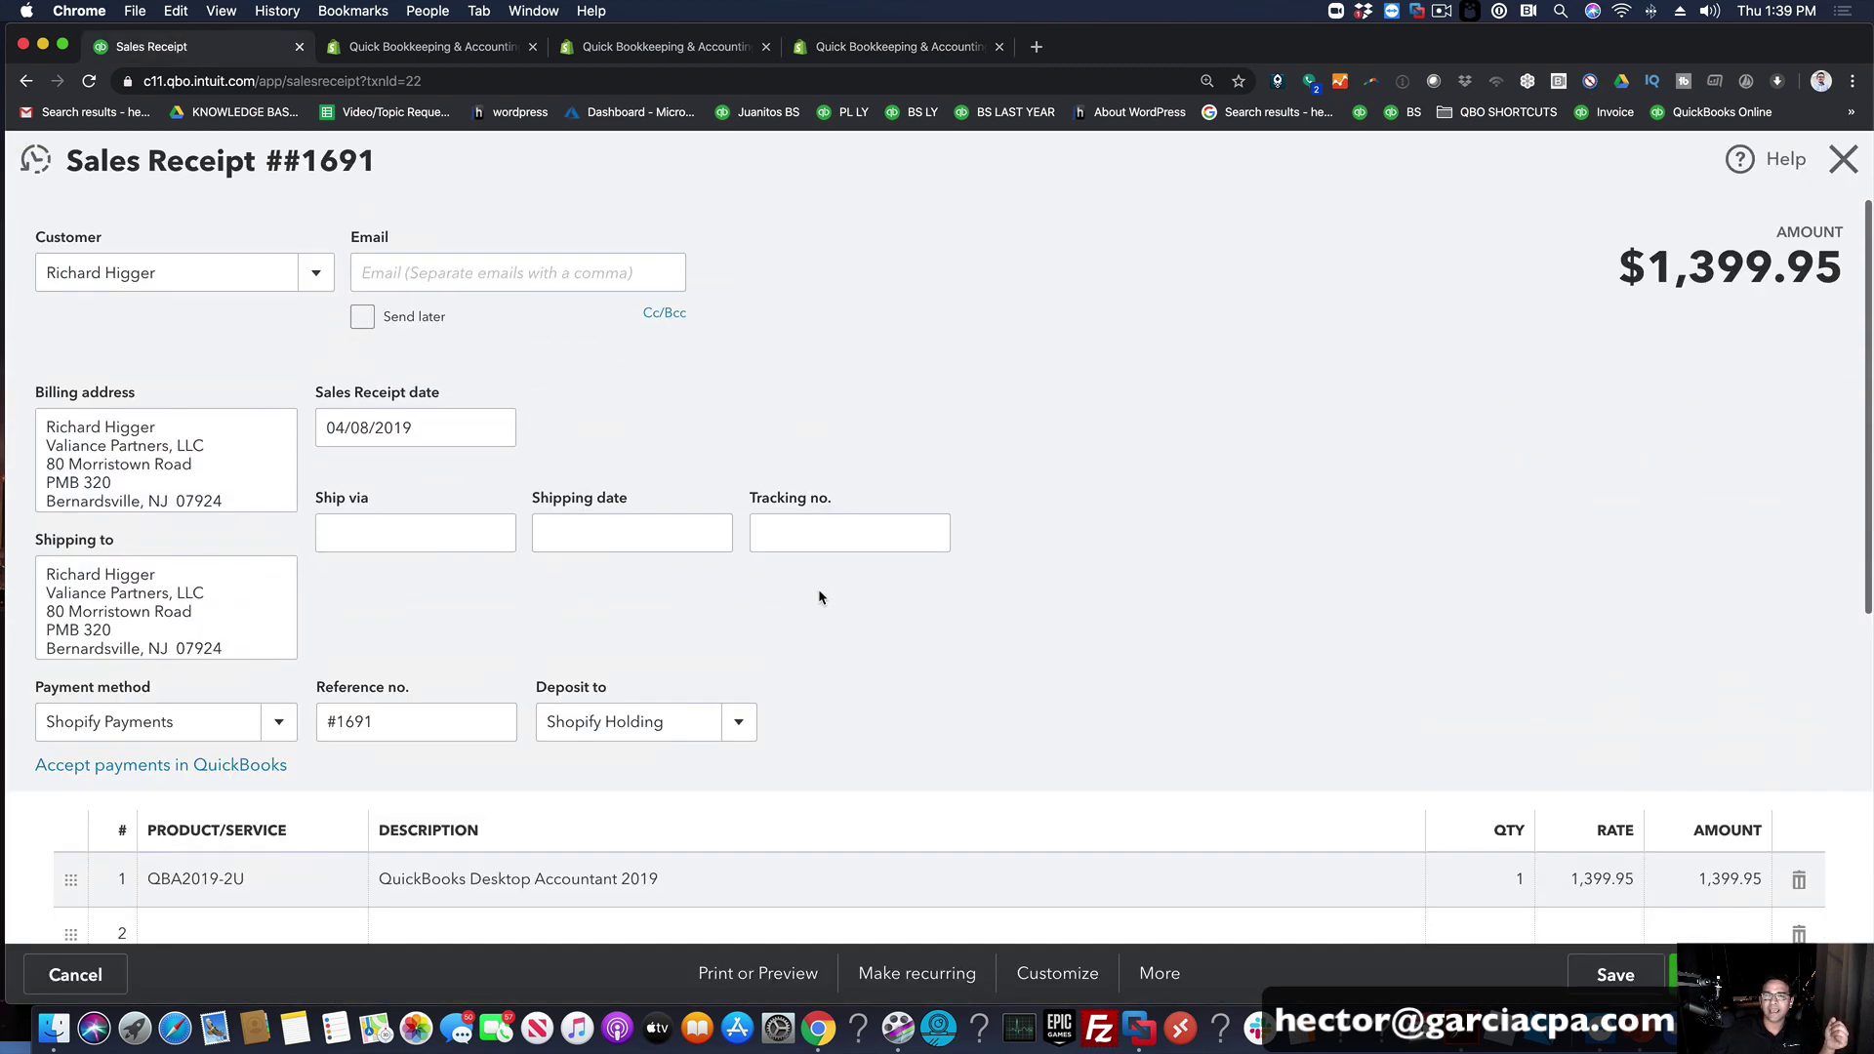
pyautogui.click(1844, 159)
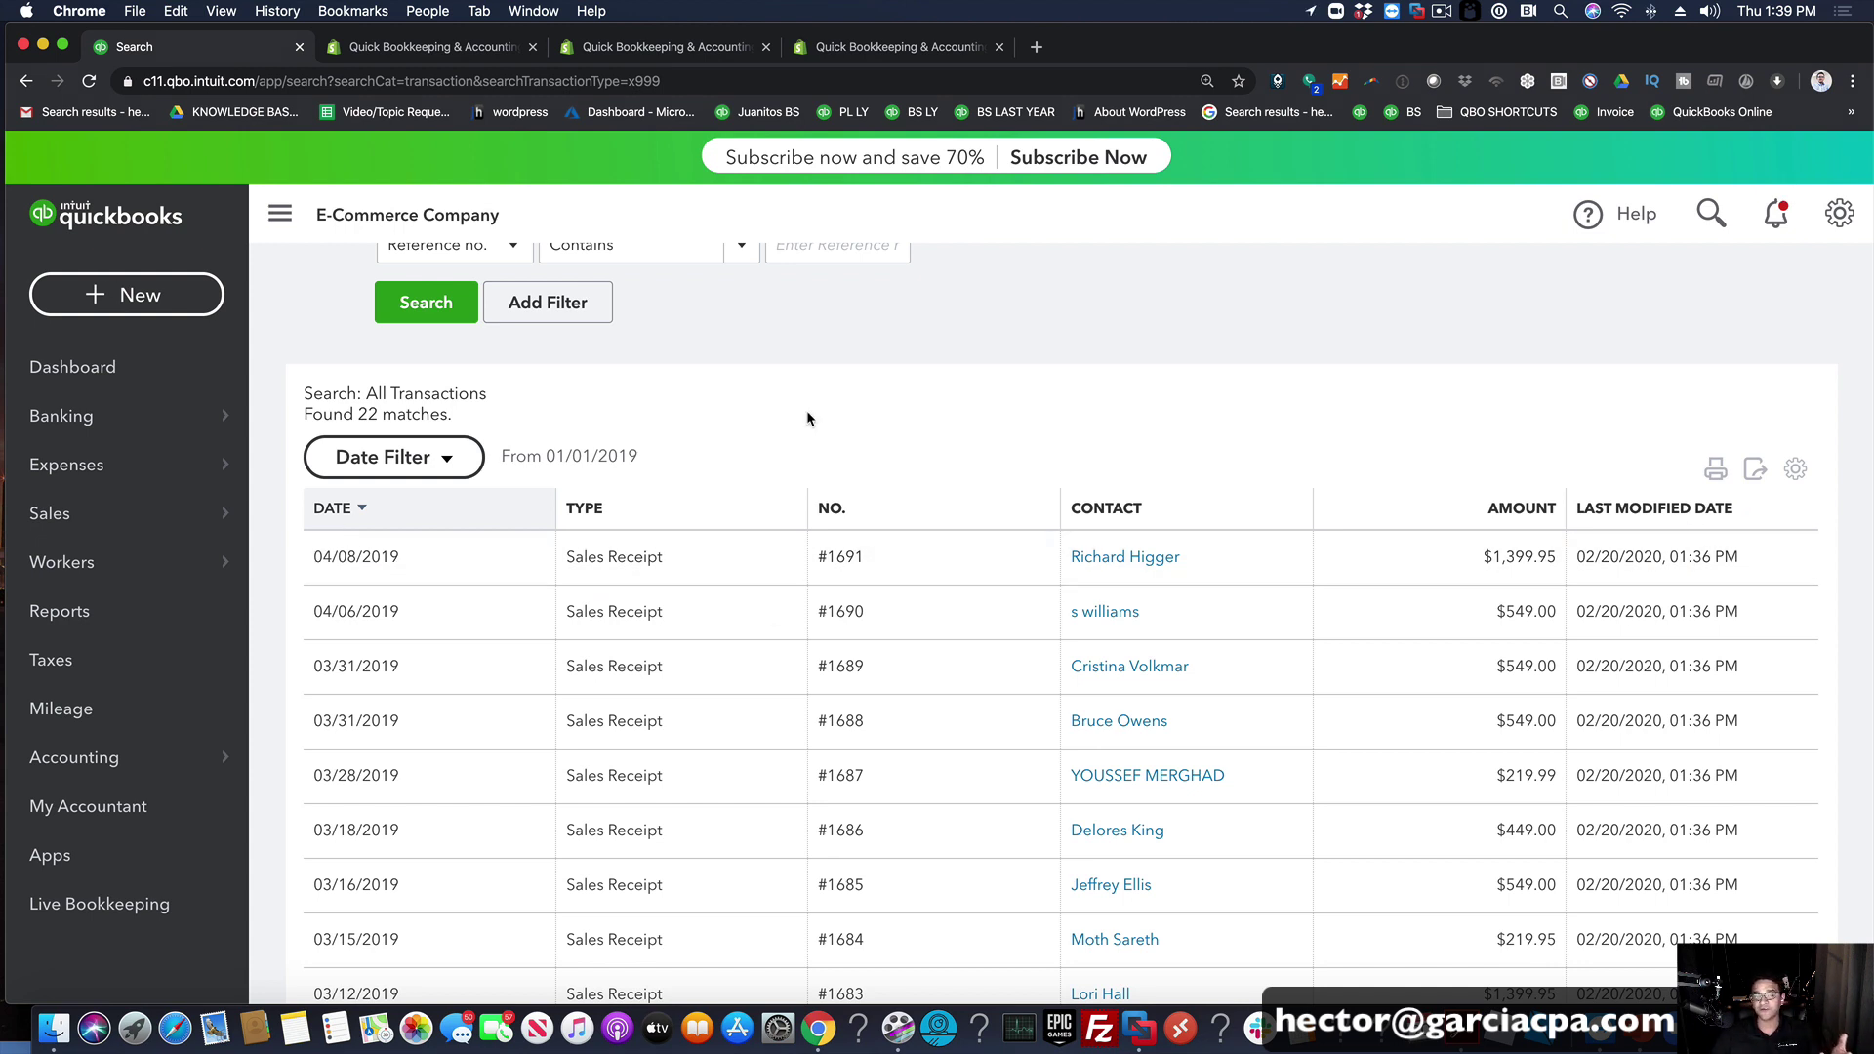
# Step: Open the Products and Services list and look through the items synced from Shopify
pyautogui.moveTo(56, 515)
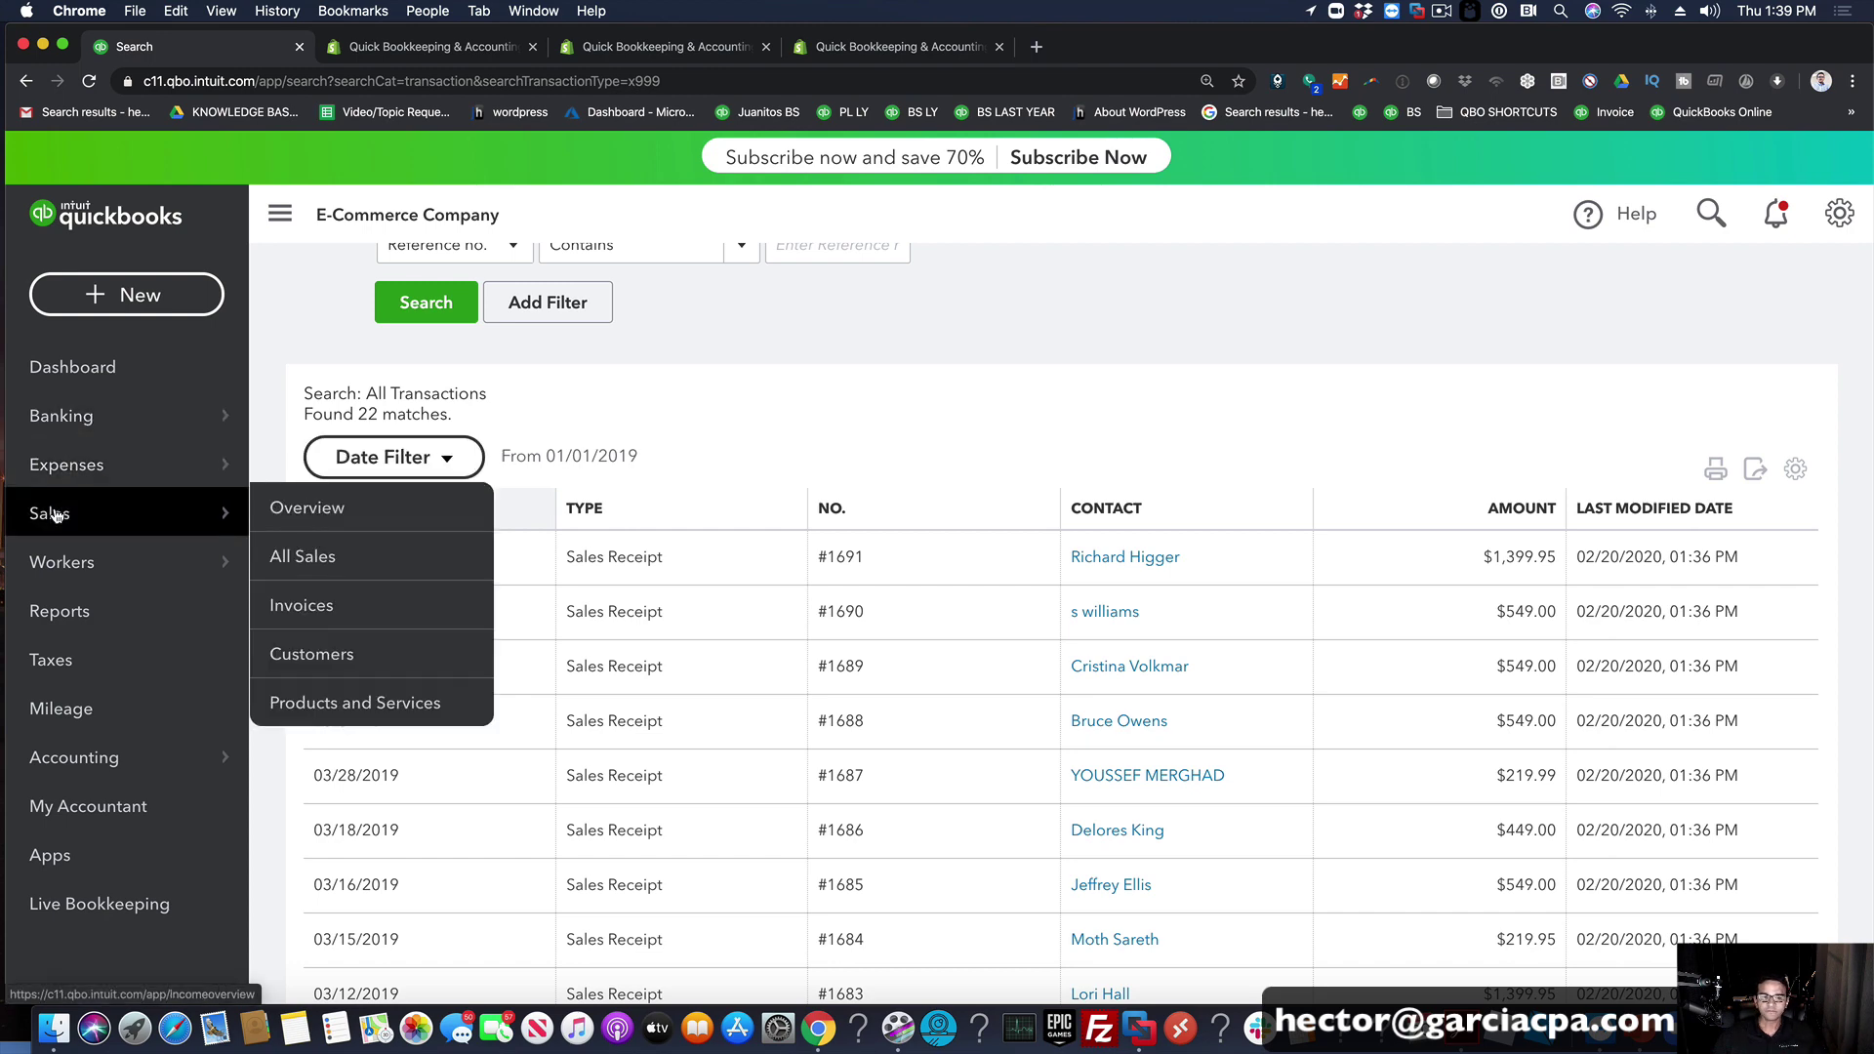
pyautogui.click(385, 704)
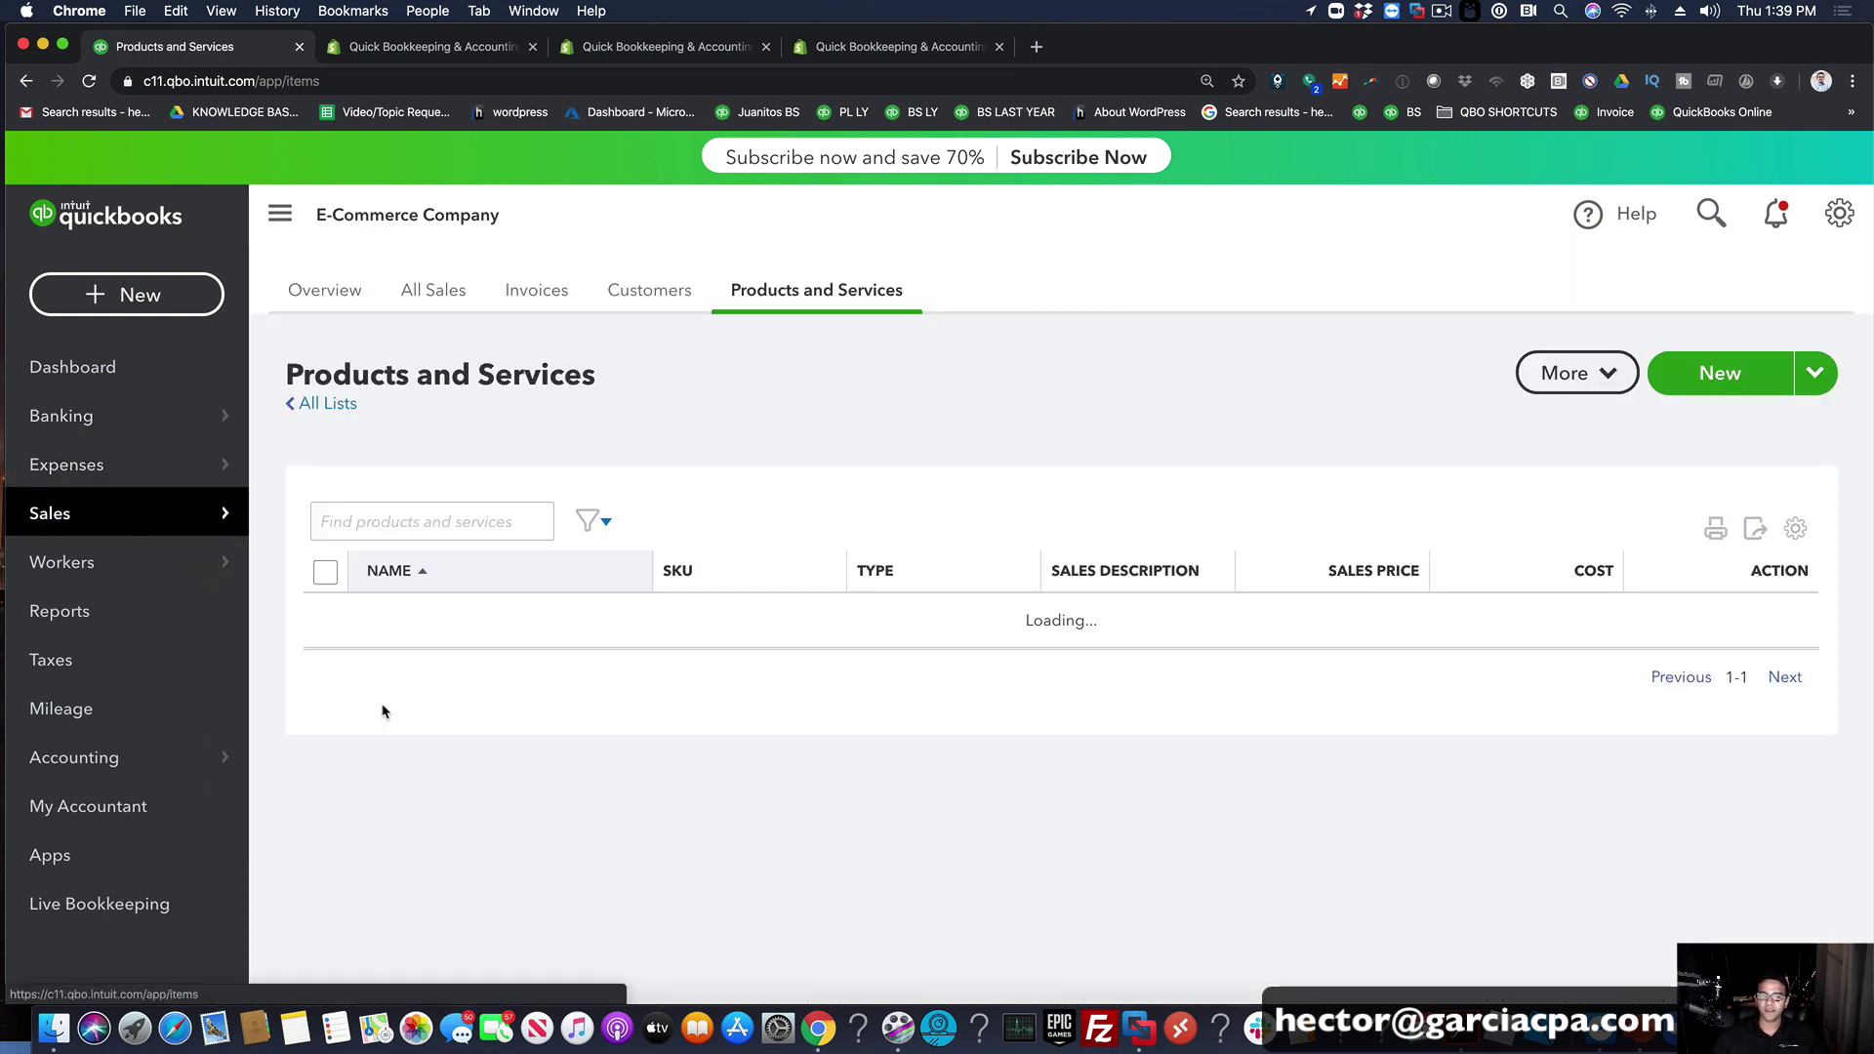
pyautogui.scroll(-5, 916, 660)
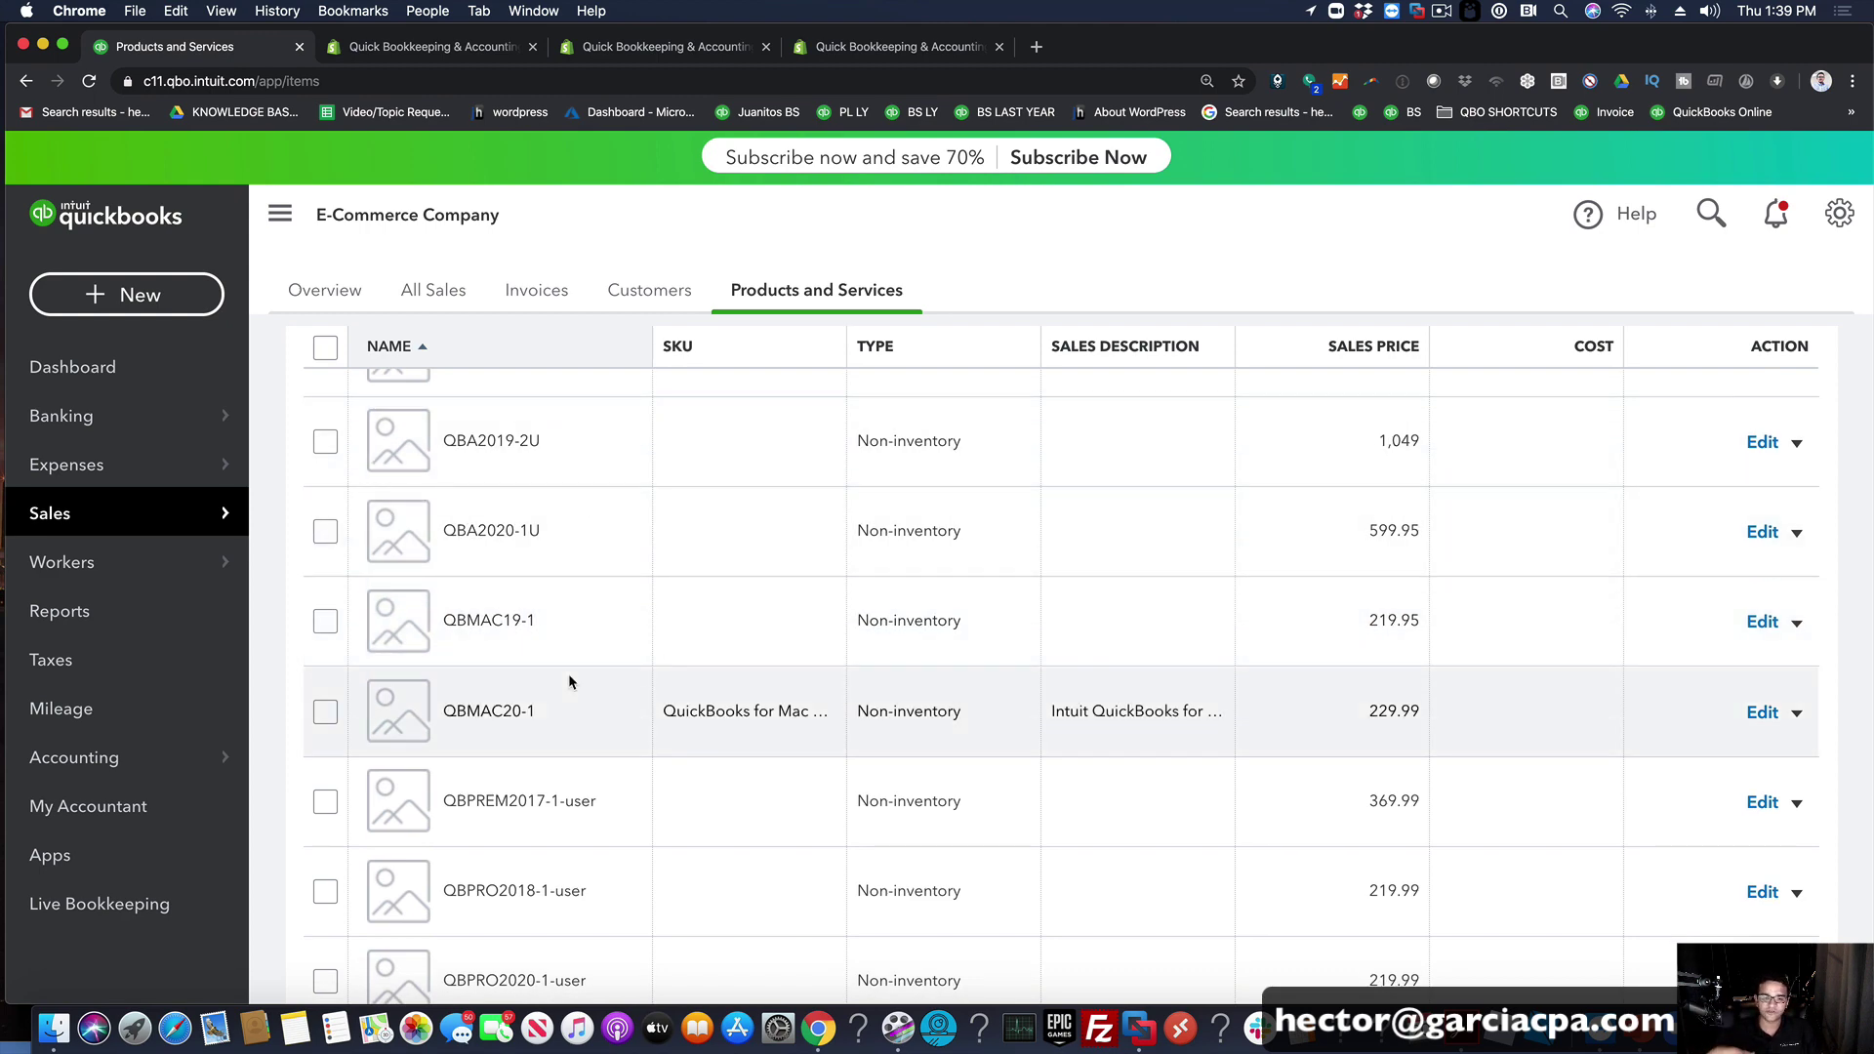
# Step: Look through the whole Products and Services list, checking the item names, types and sales prices
pyautogui.scroll(-3, 570, 680)
pyautogui.scroll(-3, 569, 684)
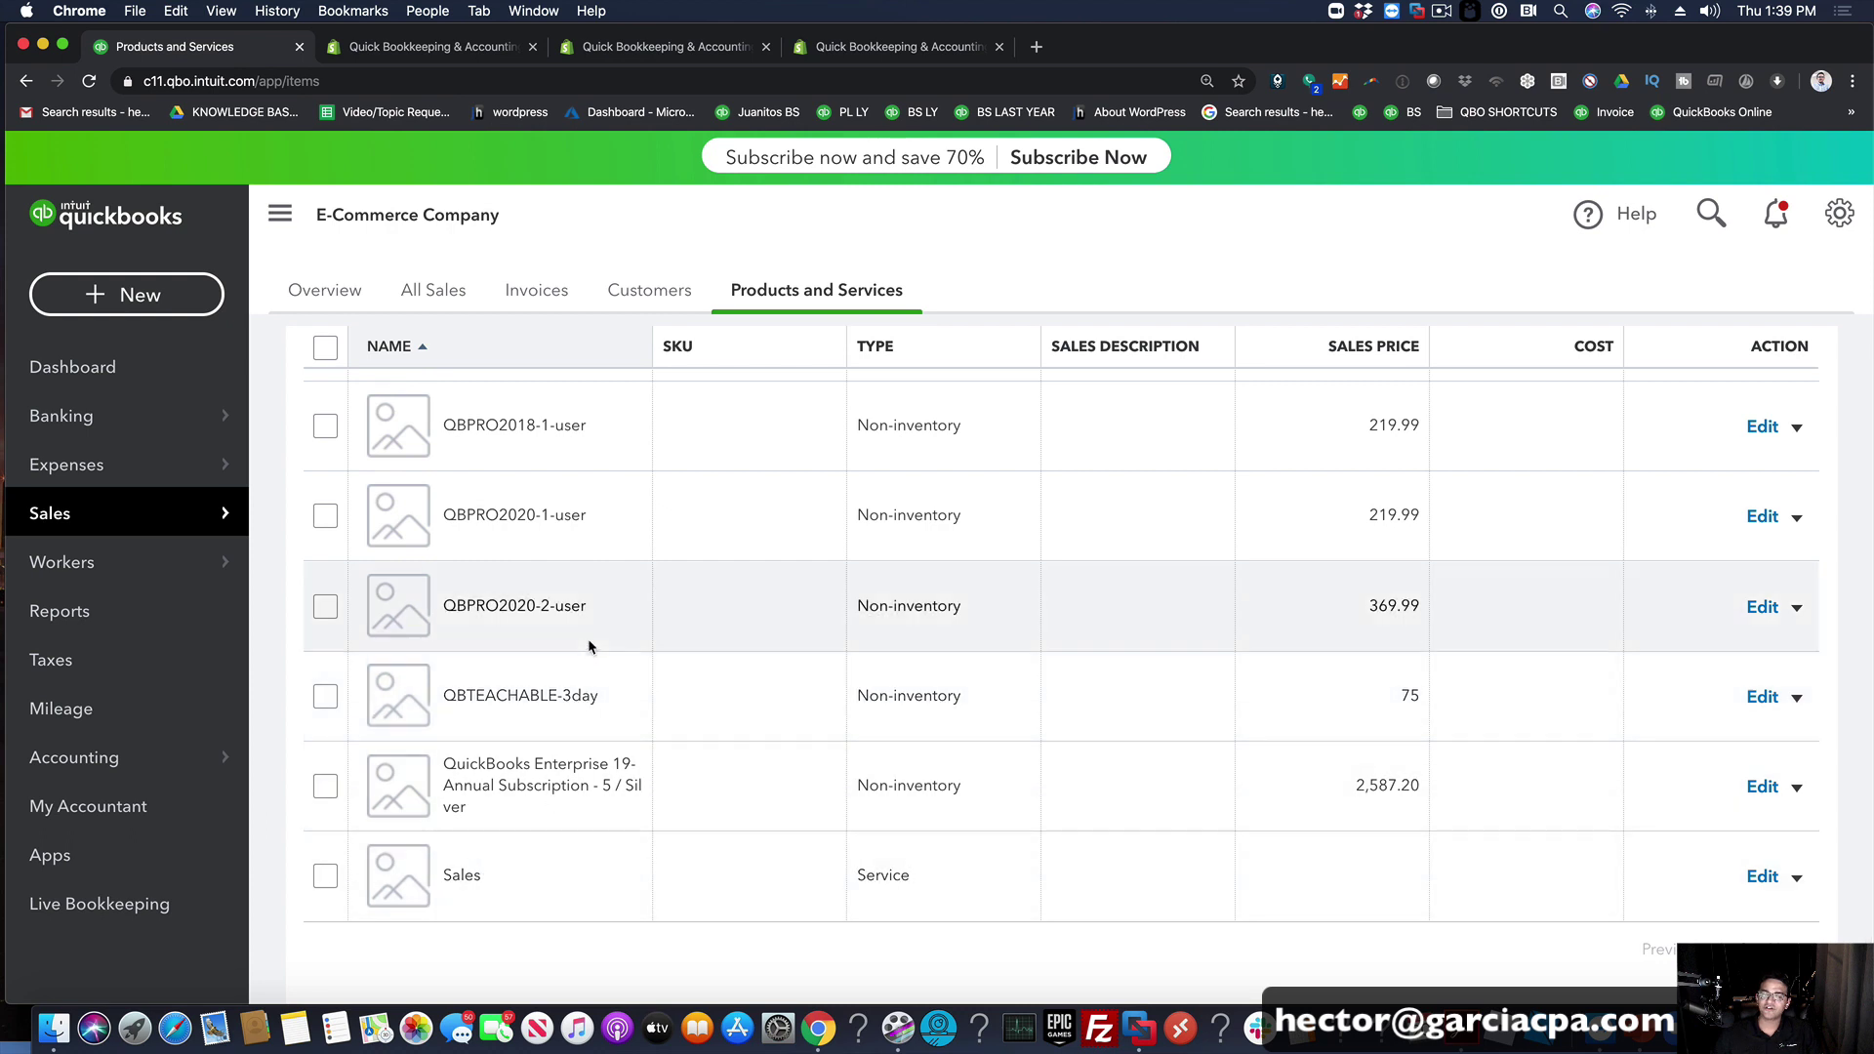
pyautogui.scroll(4, 588, 638)
pyautogui.scroll(5, 546, 580)
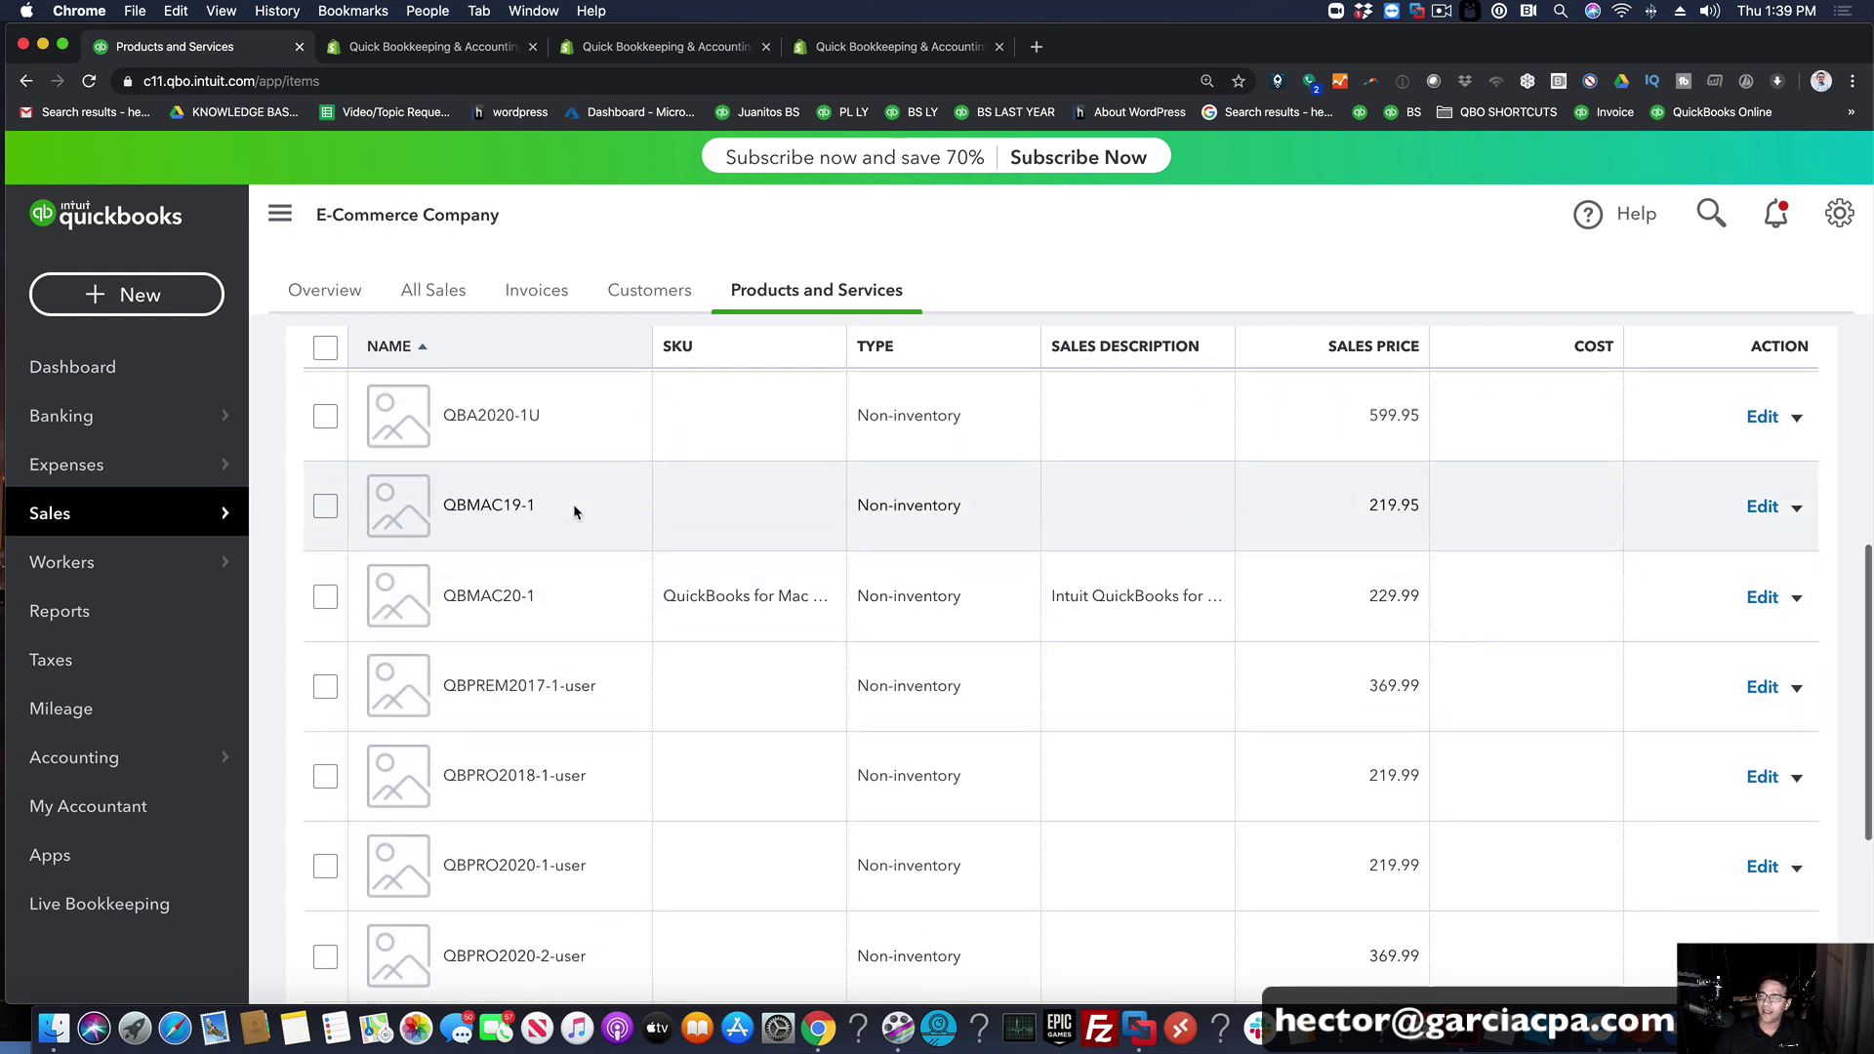
pyautogui.scroll(-7, 603, 555)
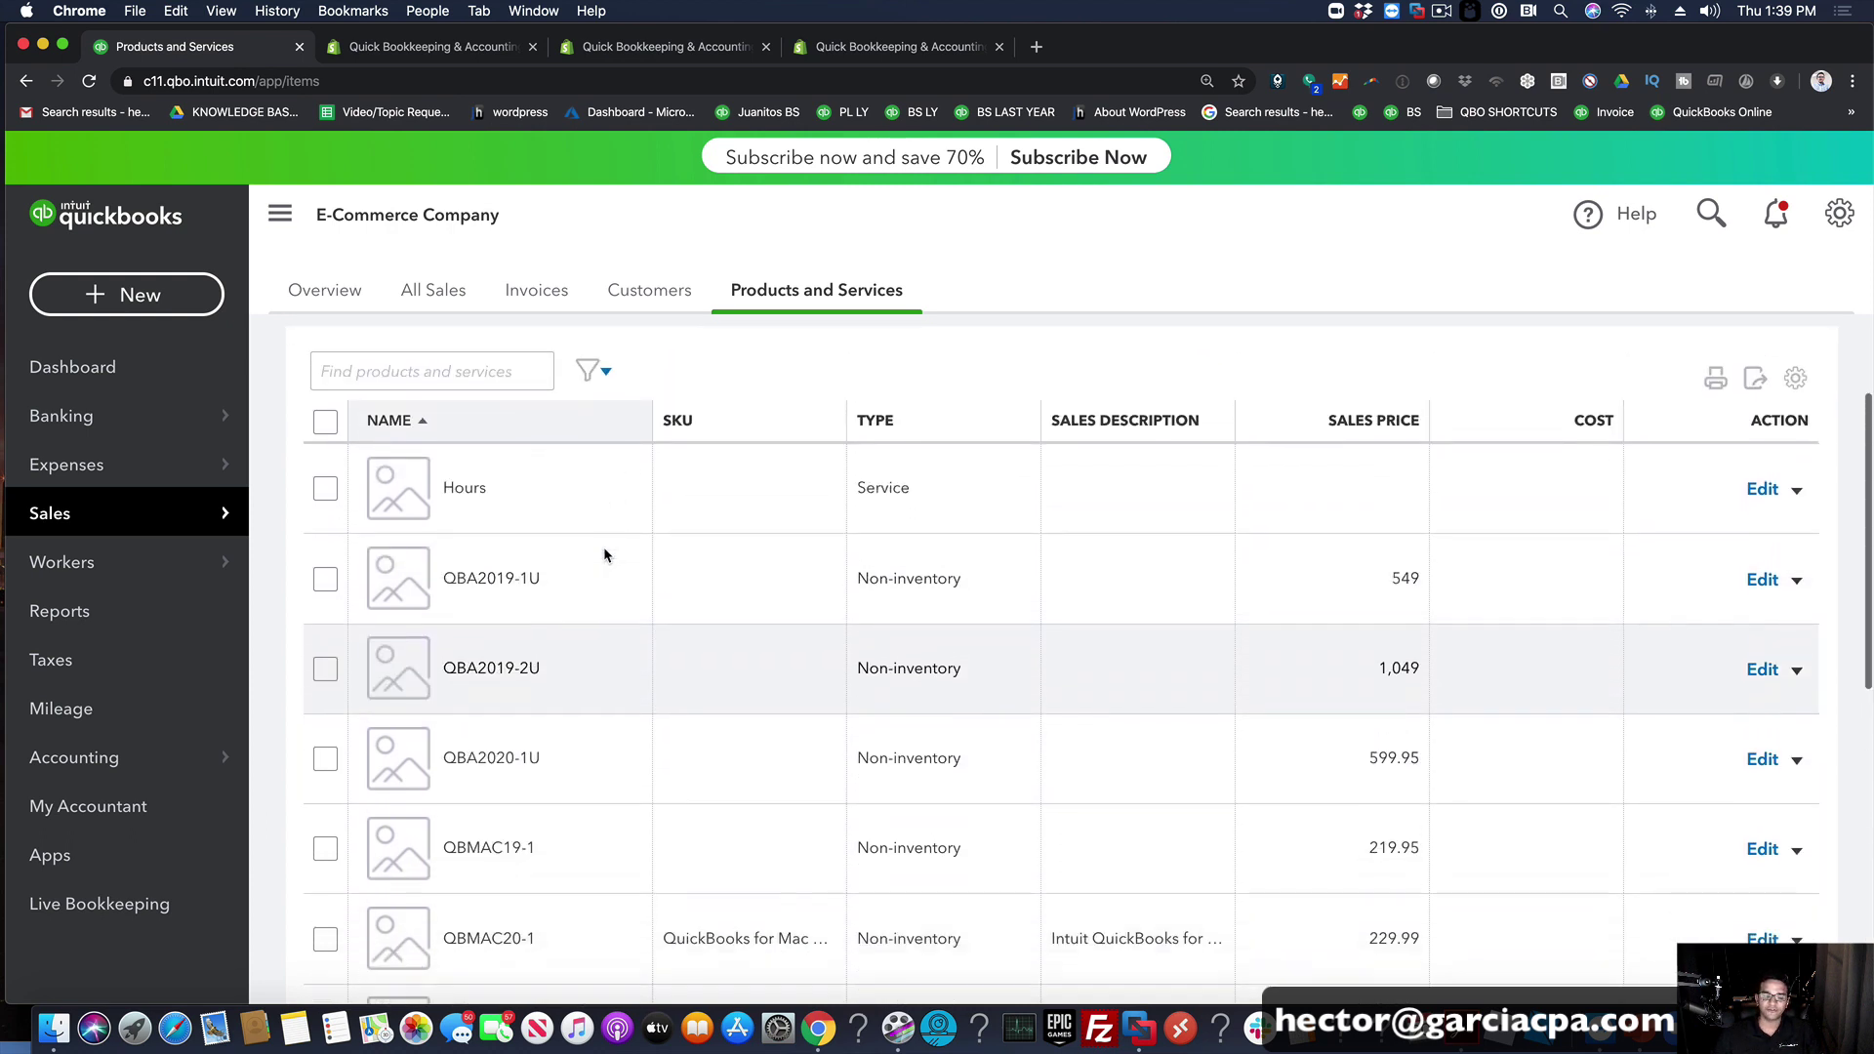
pyautogui.scroll(-1, 604, 562)
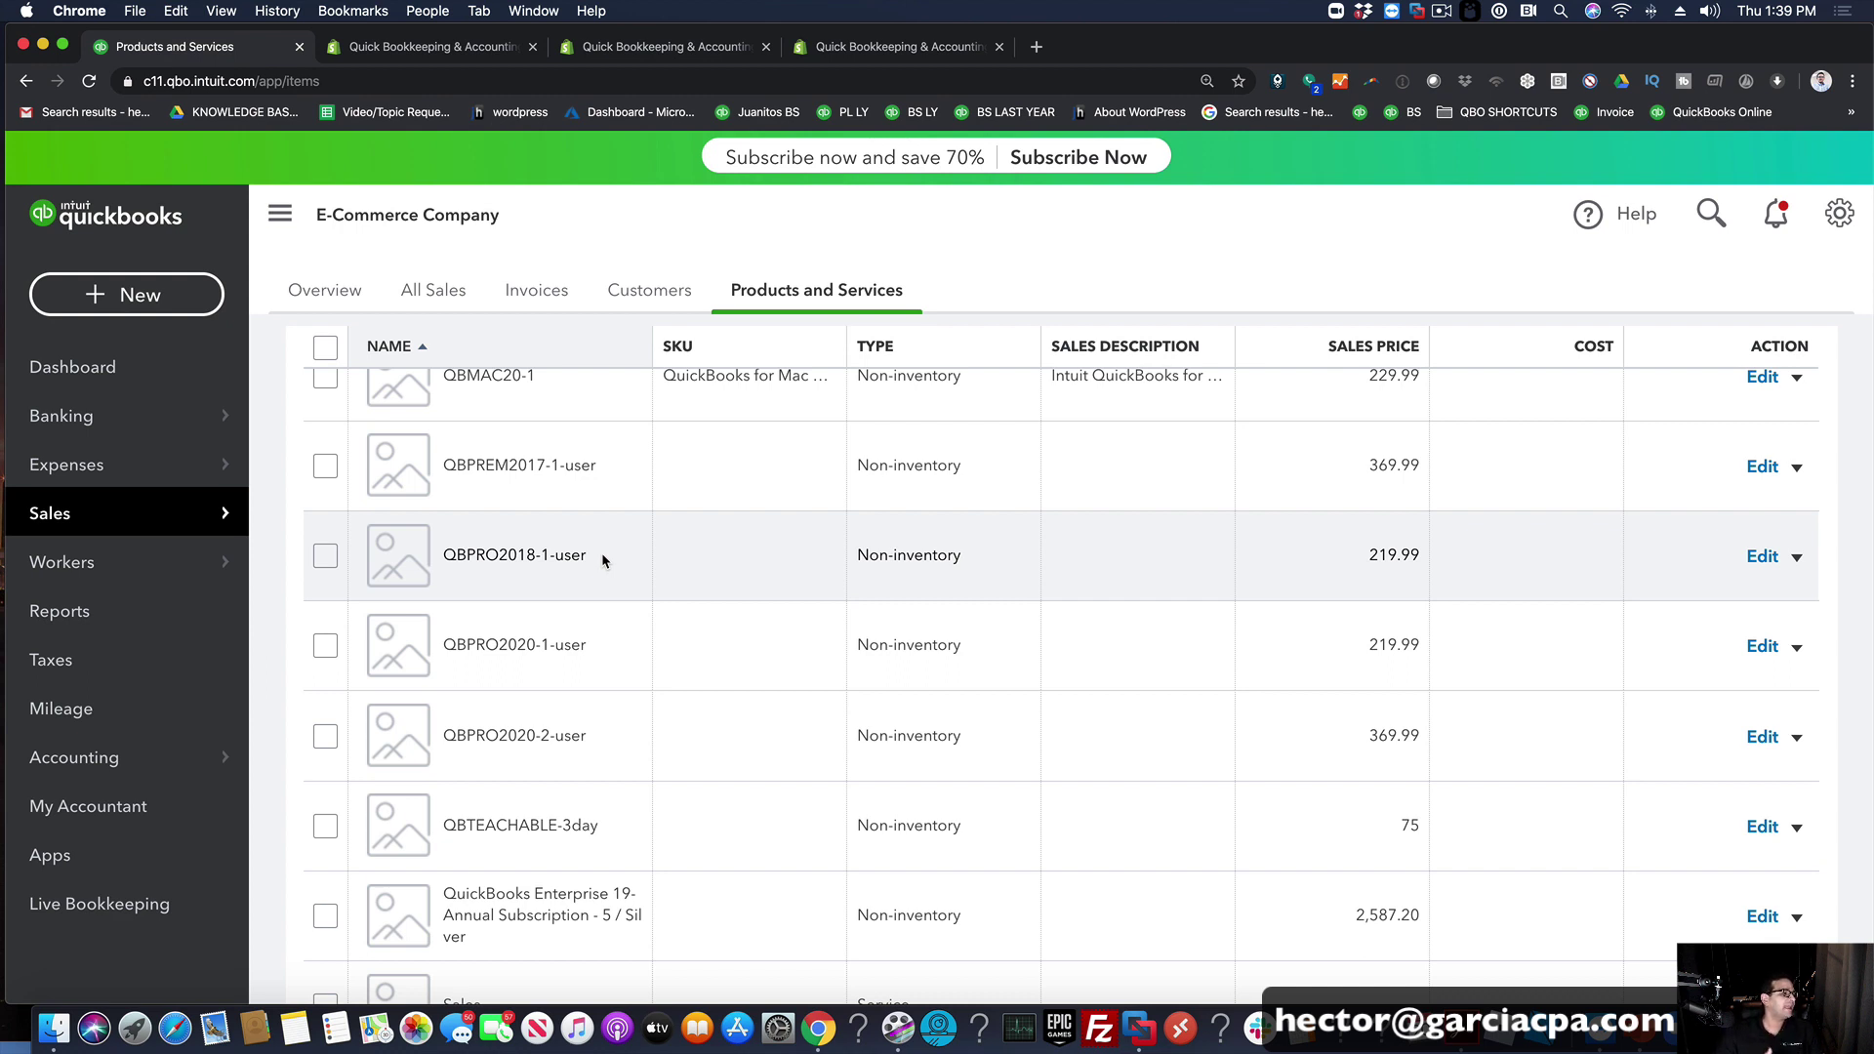
pyautogui.scroll(-3, 613, 556)
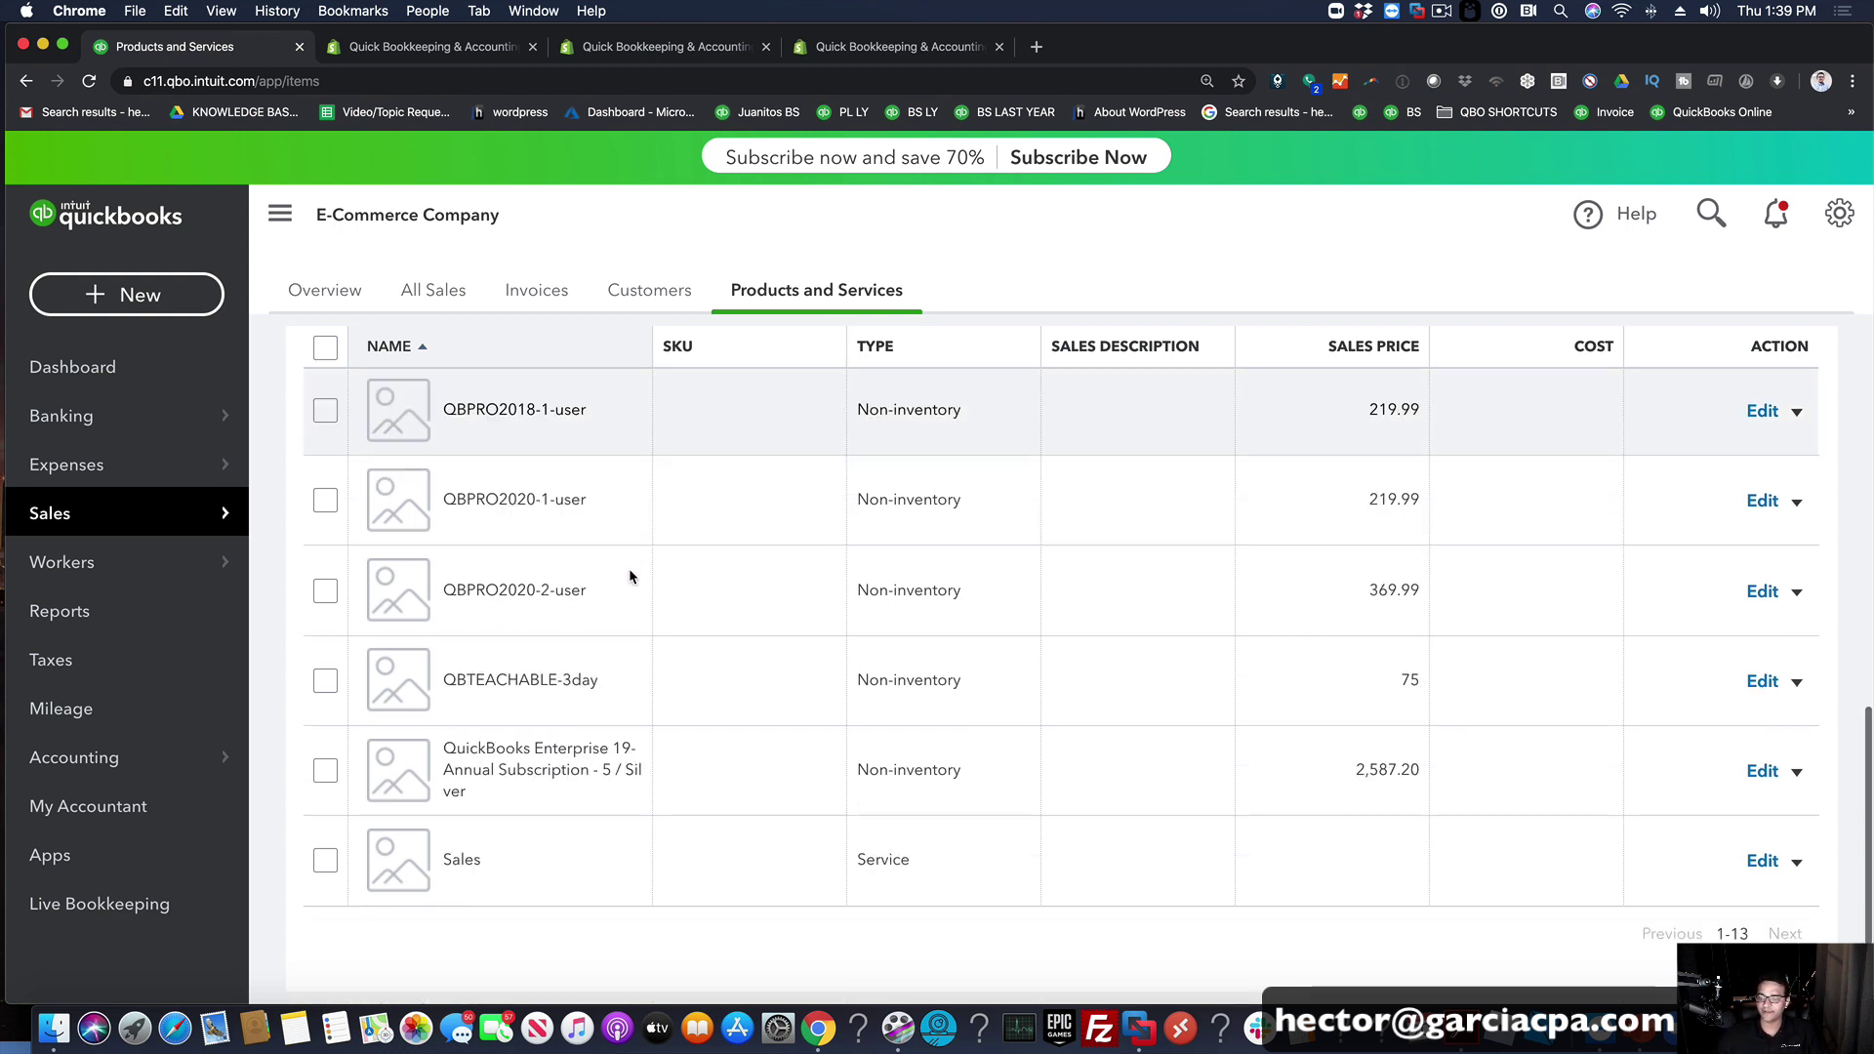
pyautogui.scroll(10, 600, 475)
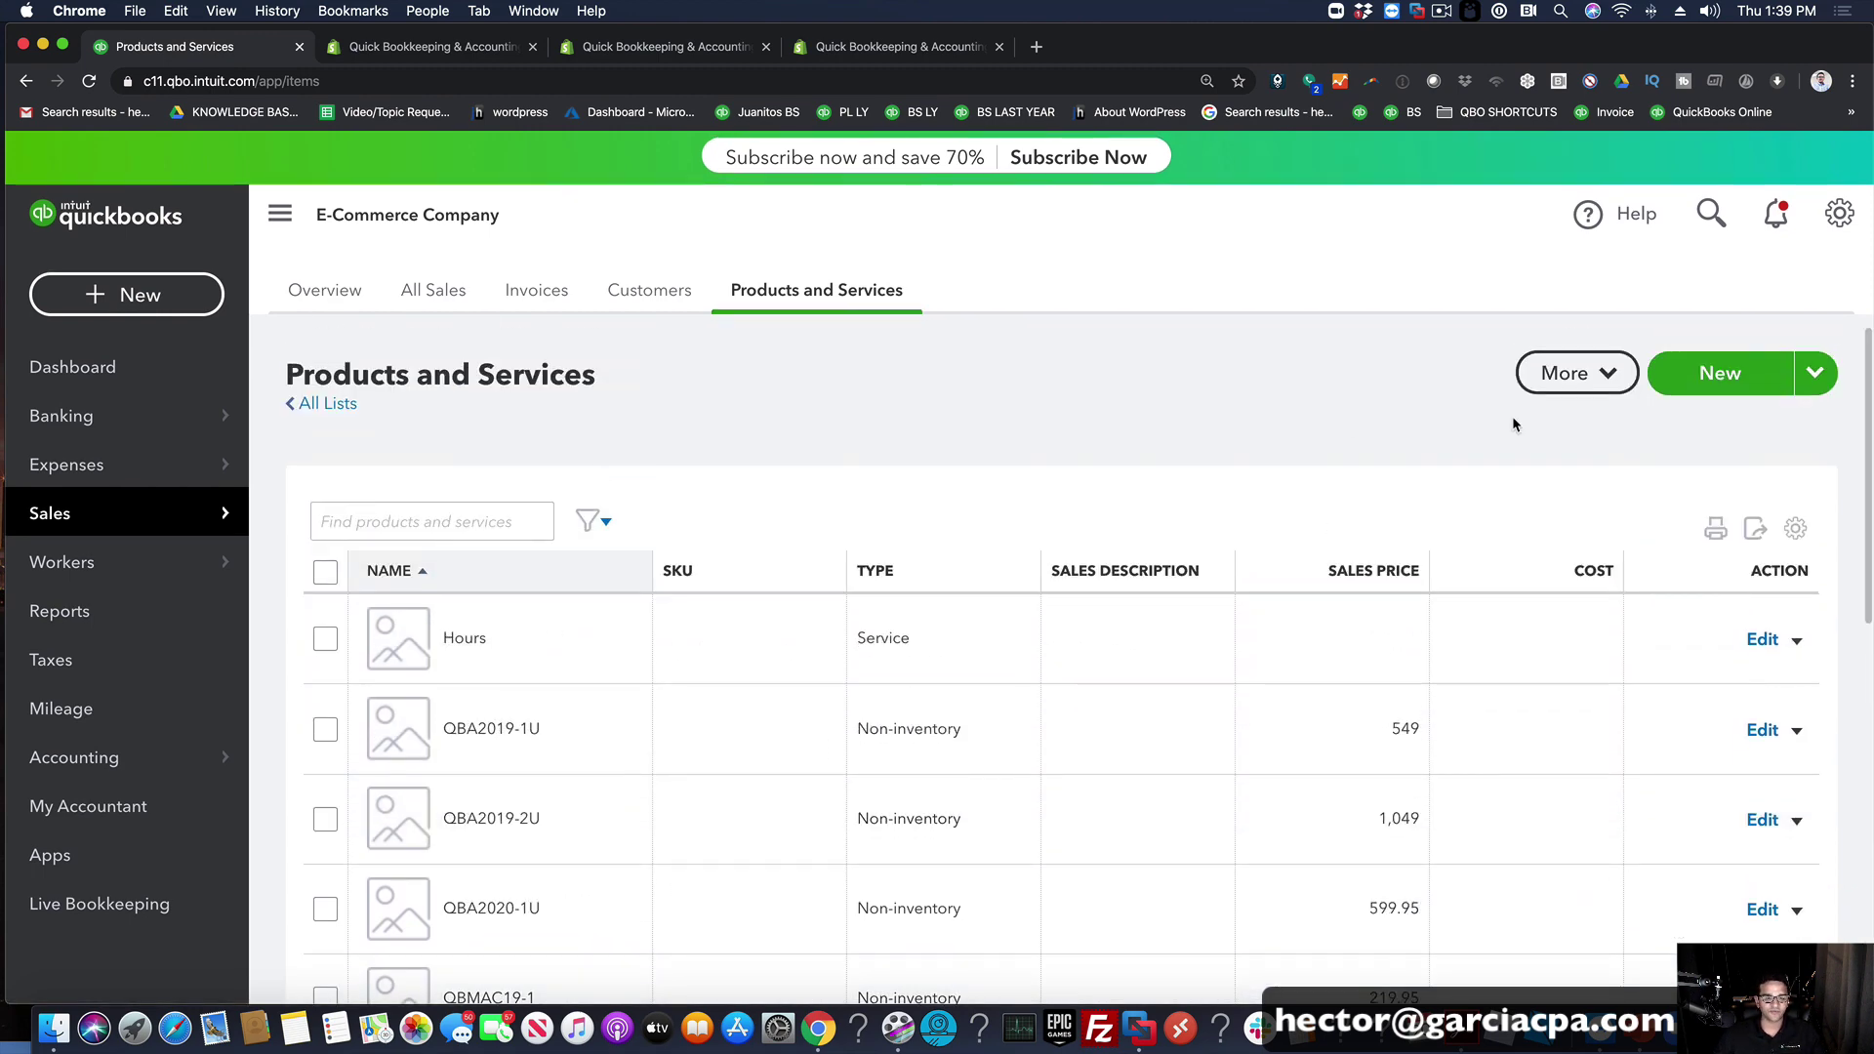
# Step: Go to the standard reports and open the Profit and Loss report from the favorites
pyautogui.click(88, 806)
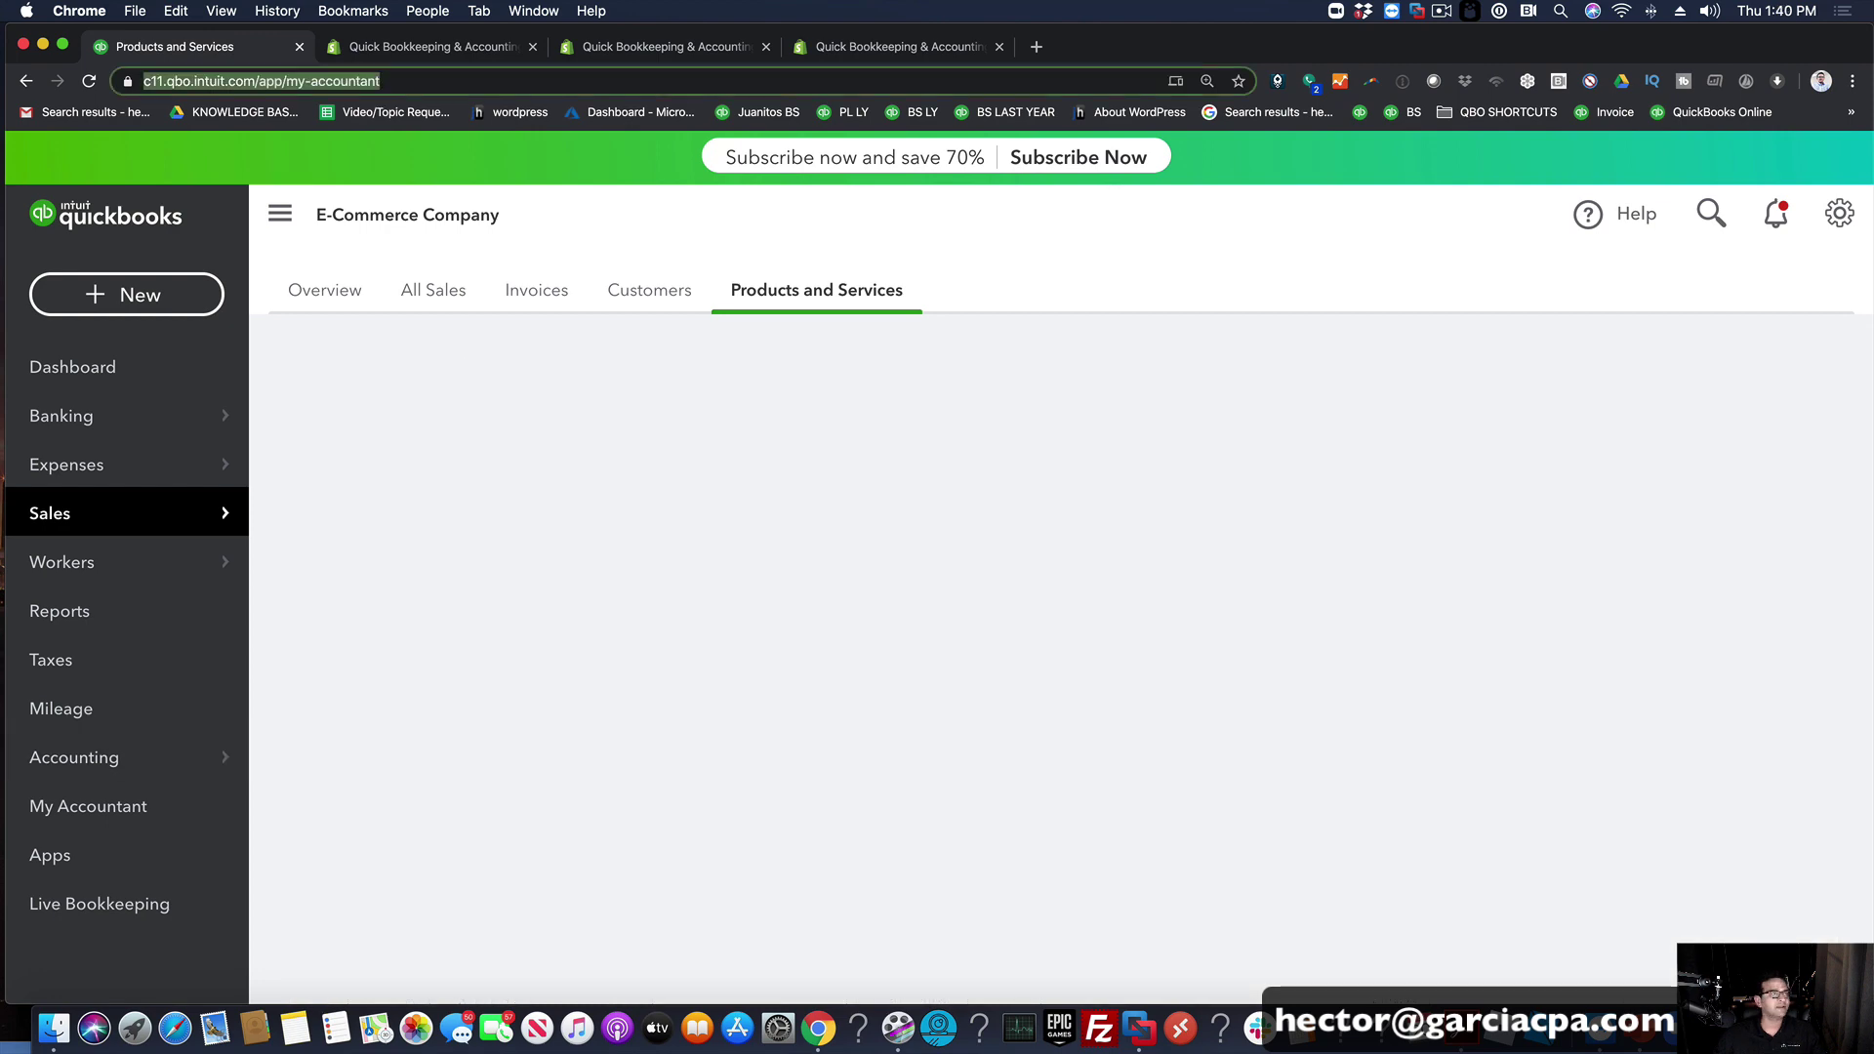
pyautogui.click(84, 611)
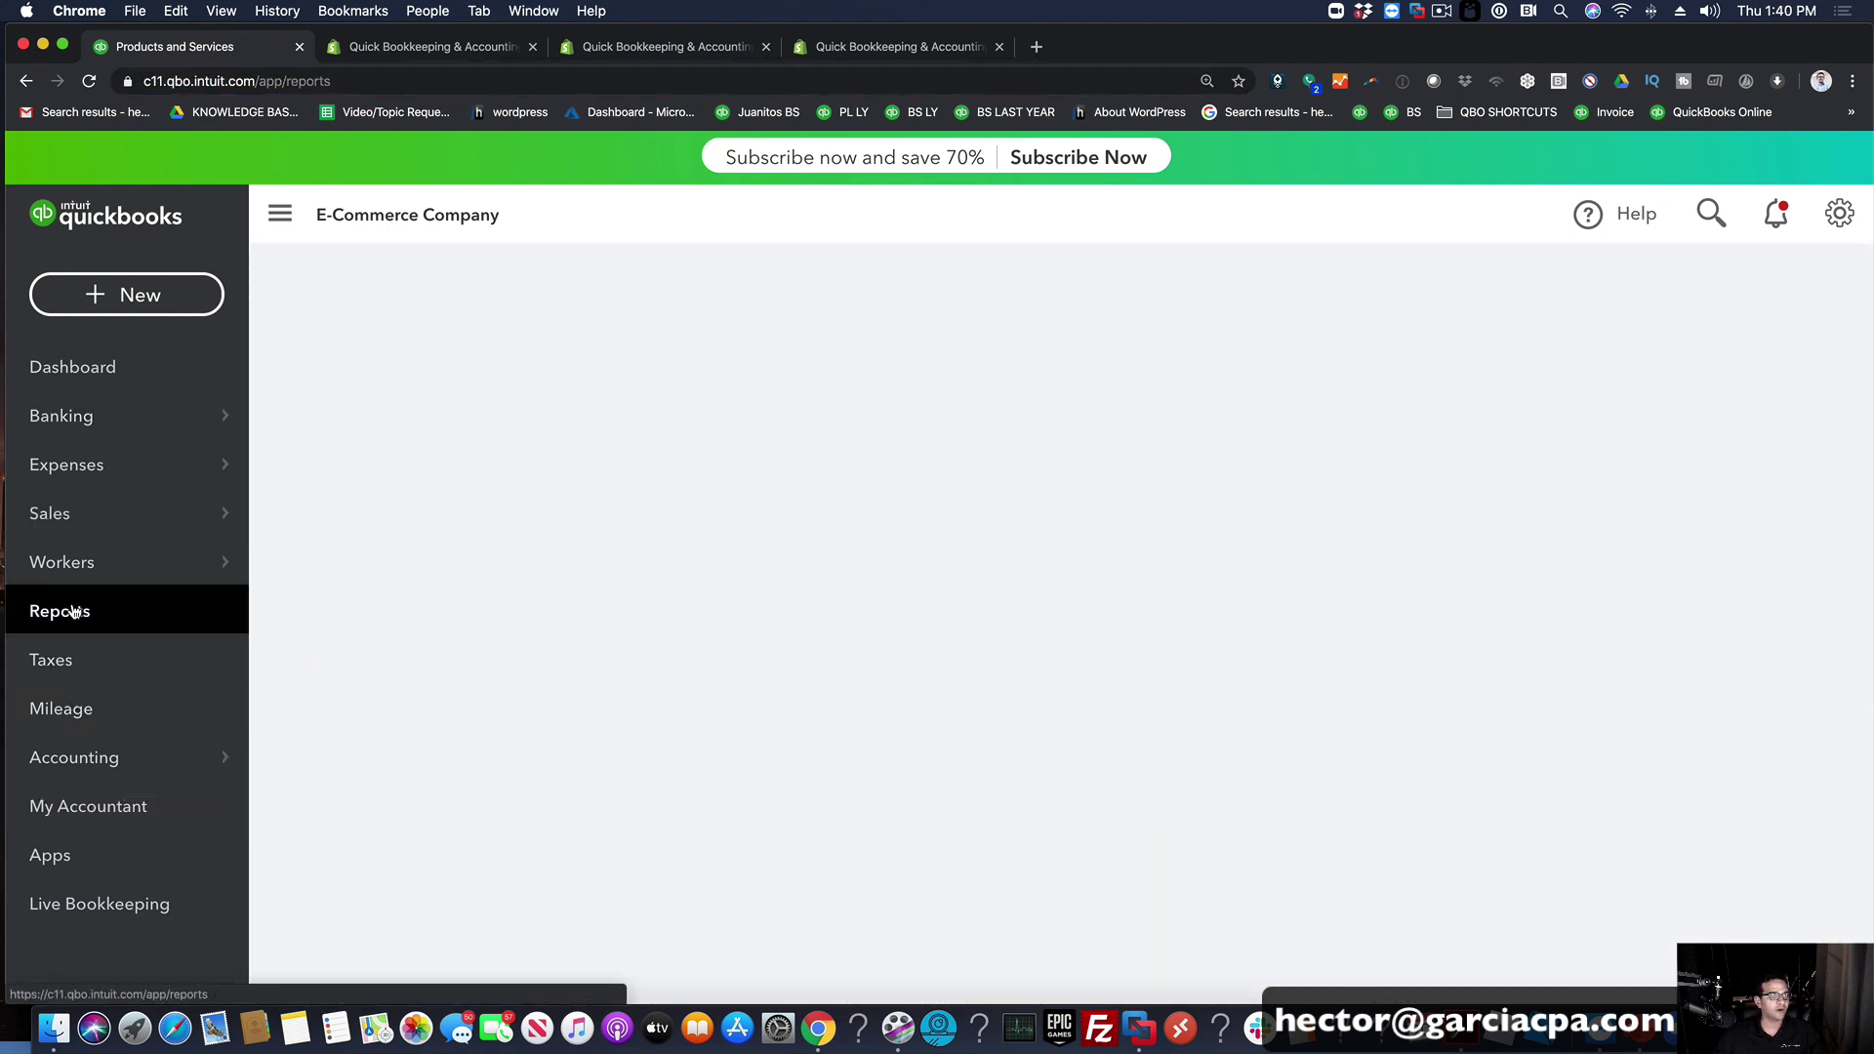
pyautogui.scroll(-3, 644, 781)
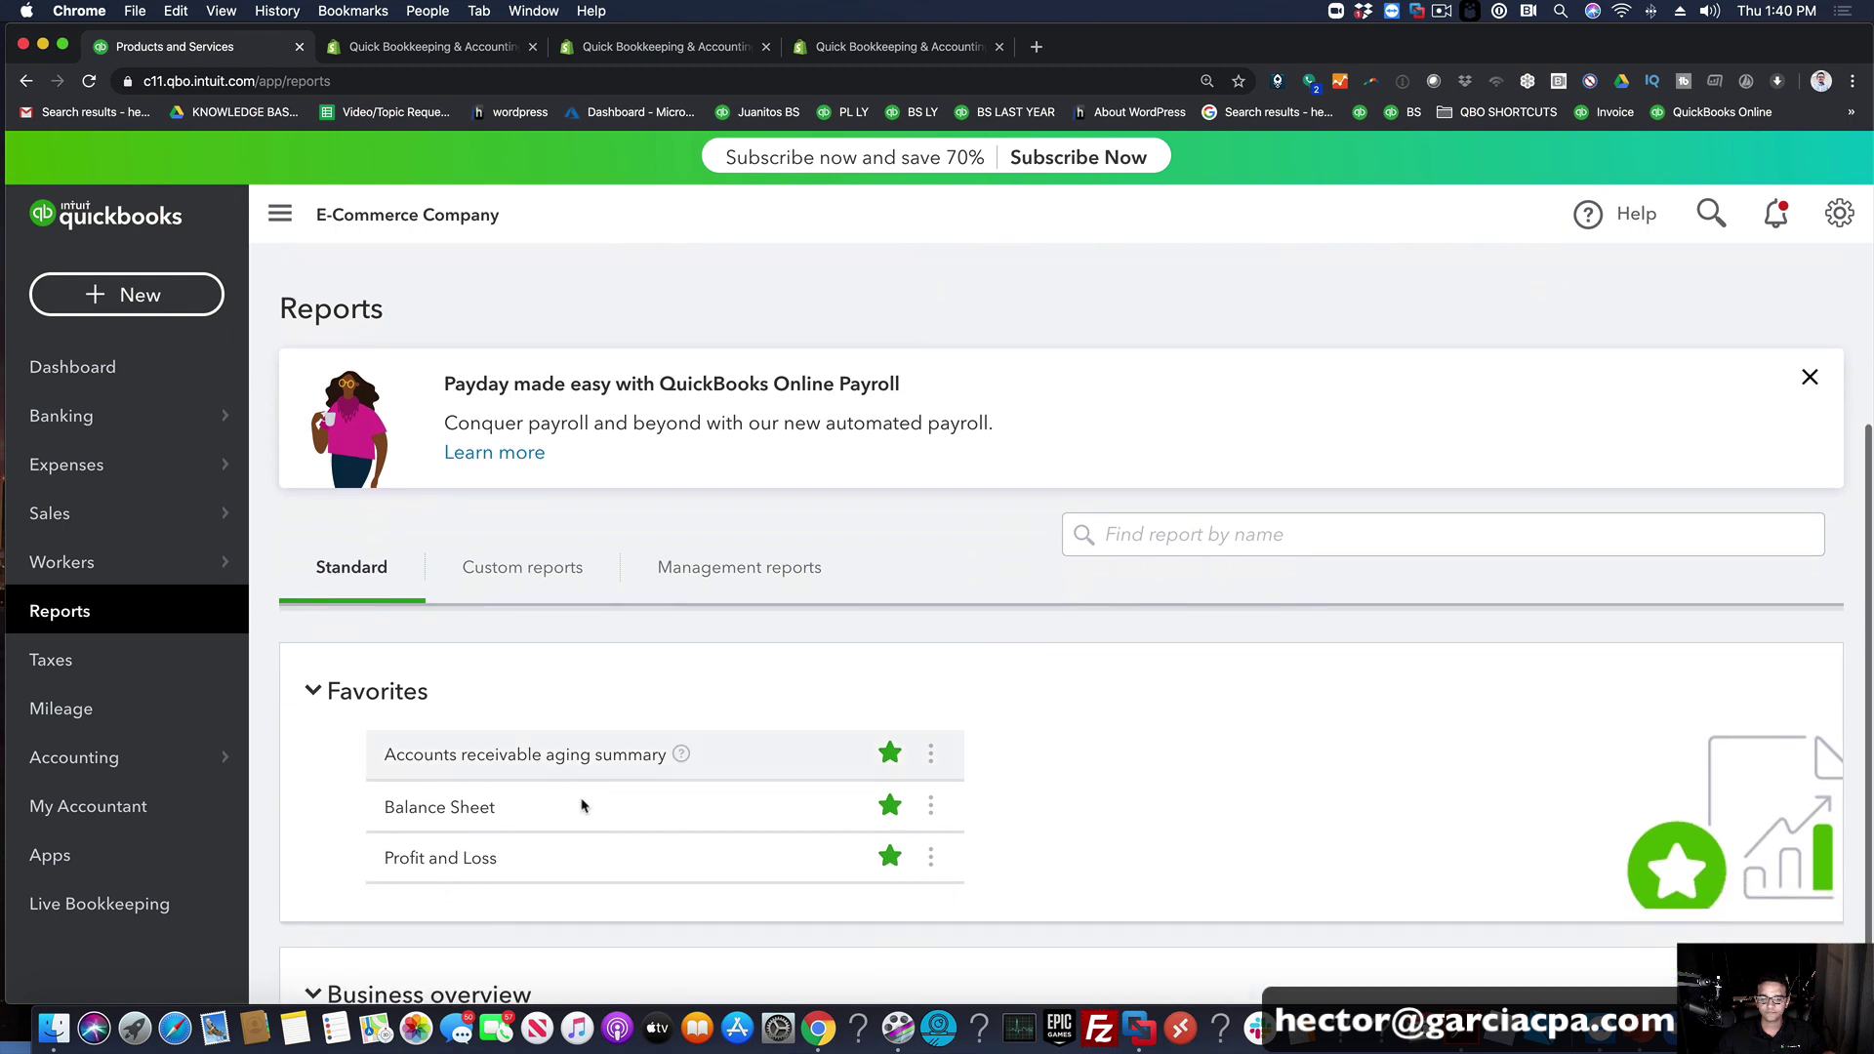
pyautogui.click(429, 857)
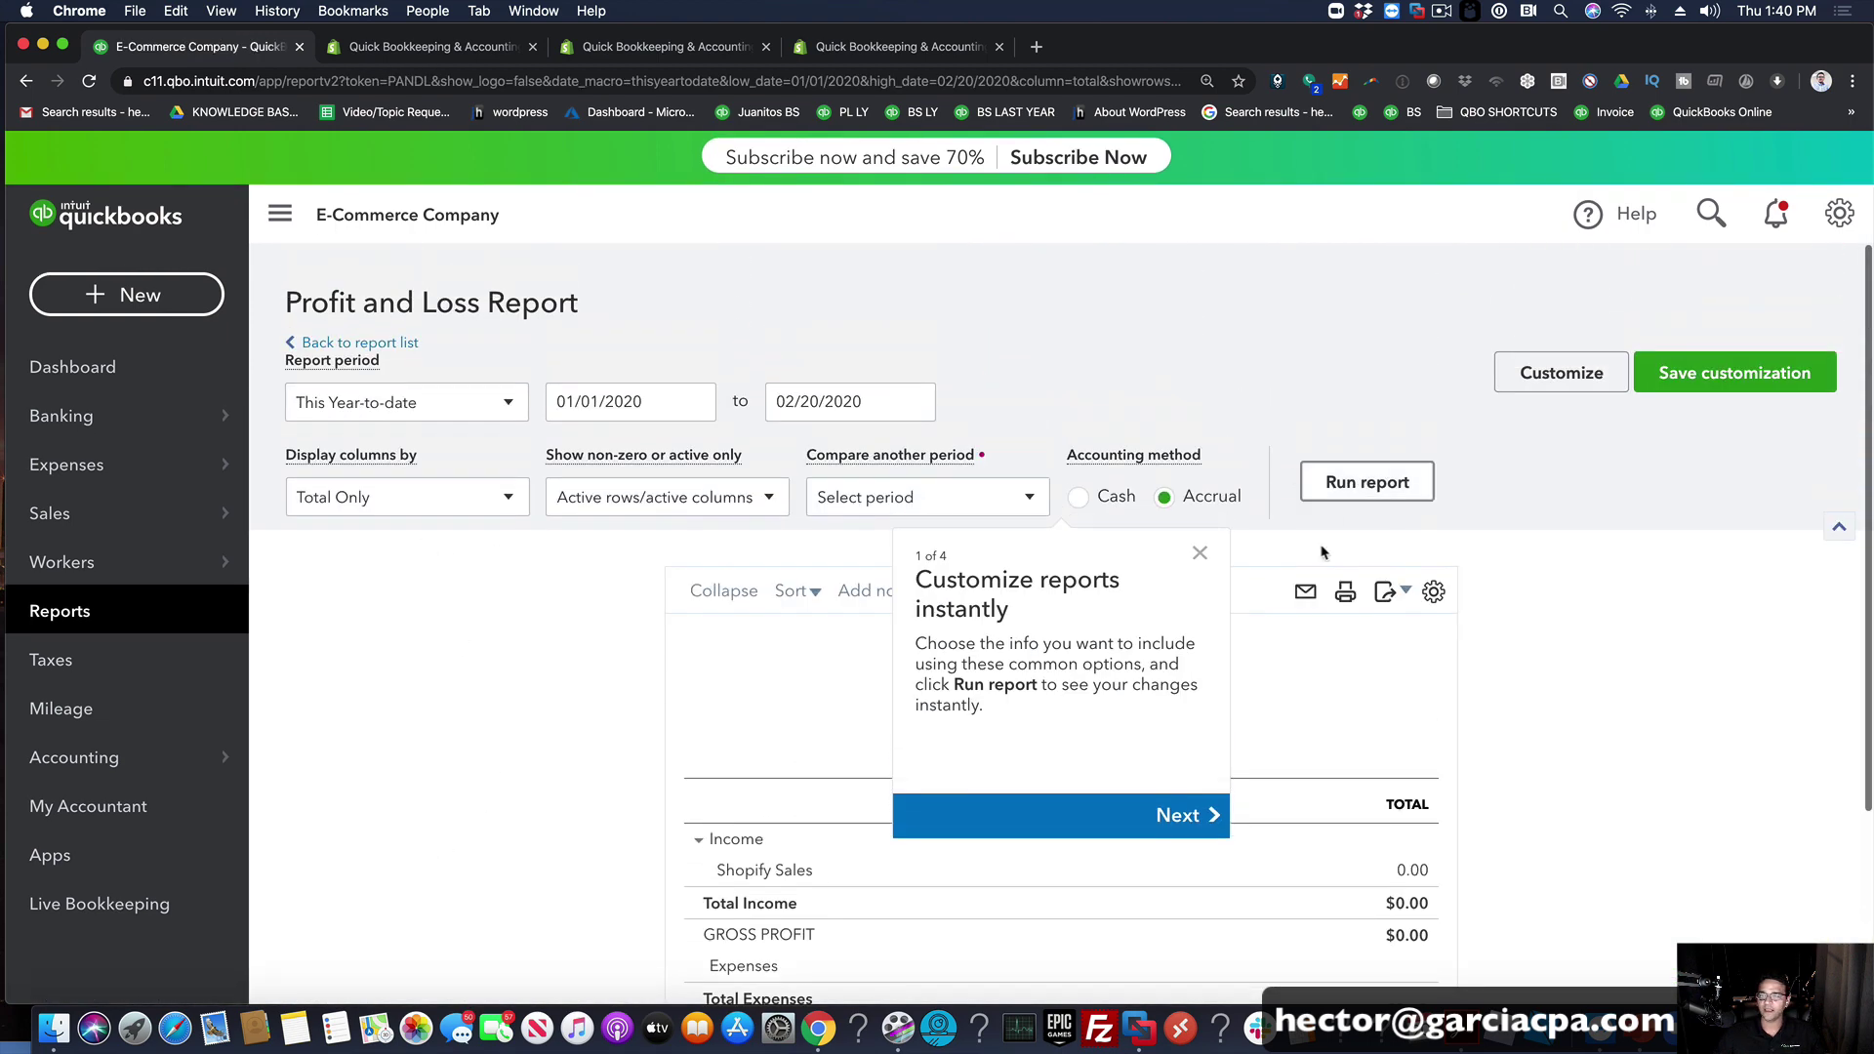
# Step: Set the Profit and Loss report period to Last Year, run the report and view its income and expense lines
pyautogui.click(351, 410)
pyautogui.scroll(-5, 368, 762)
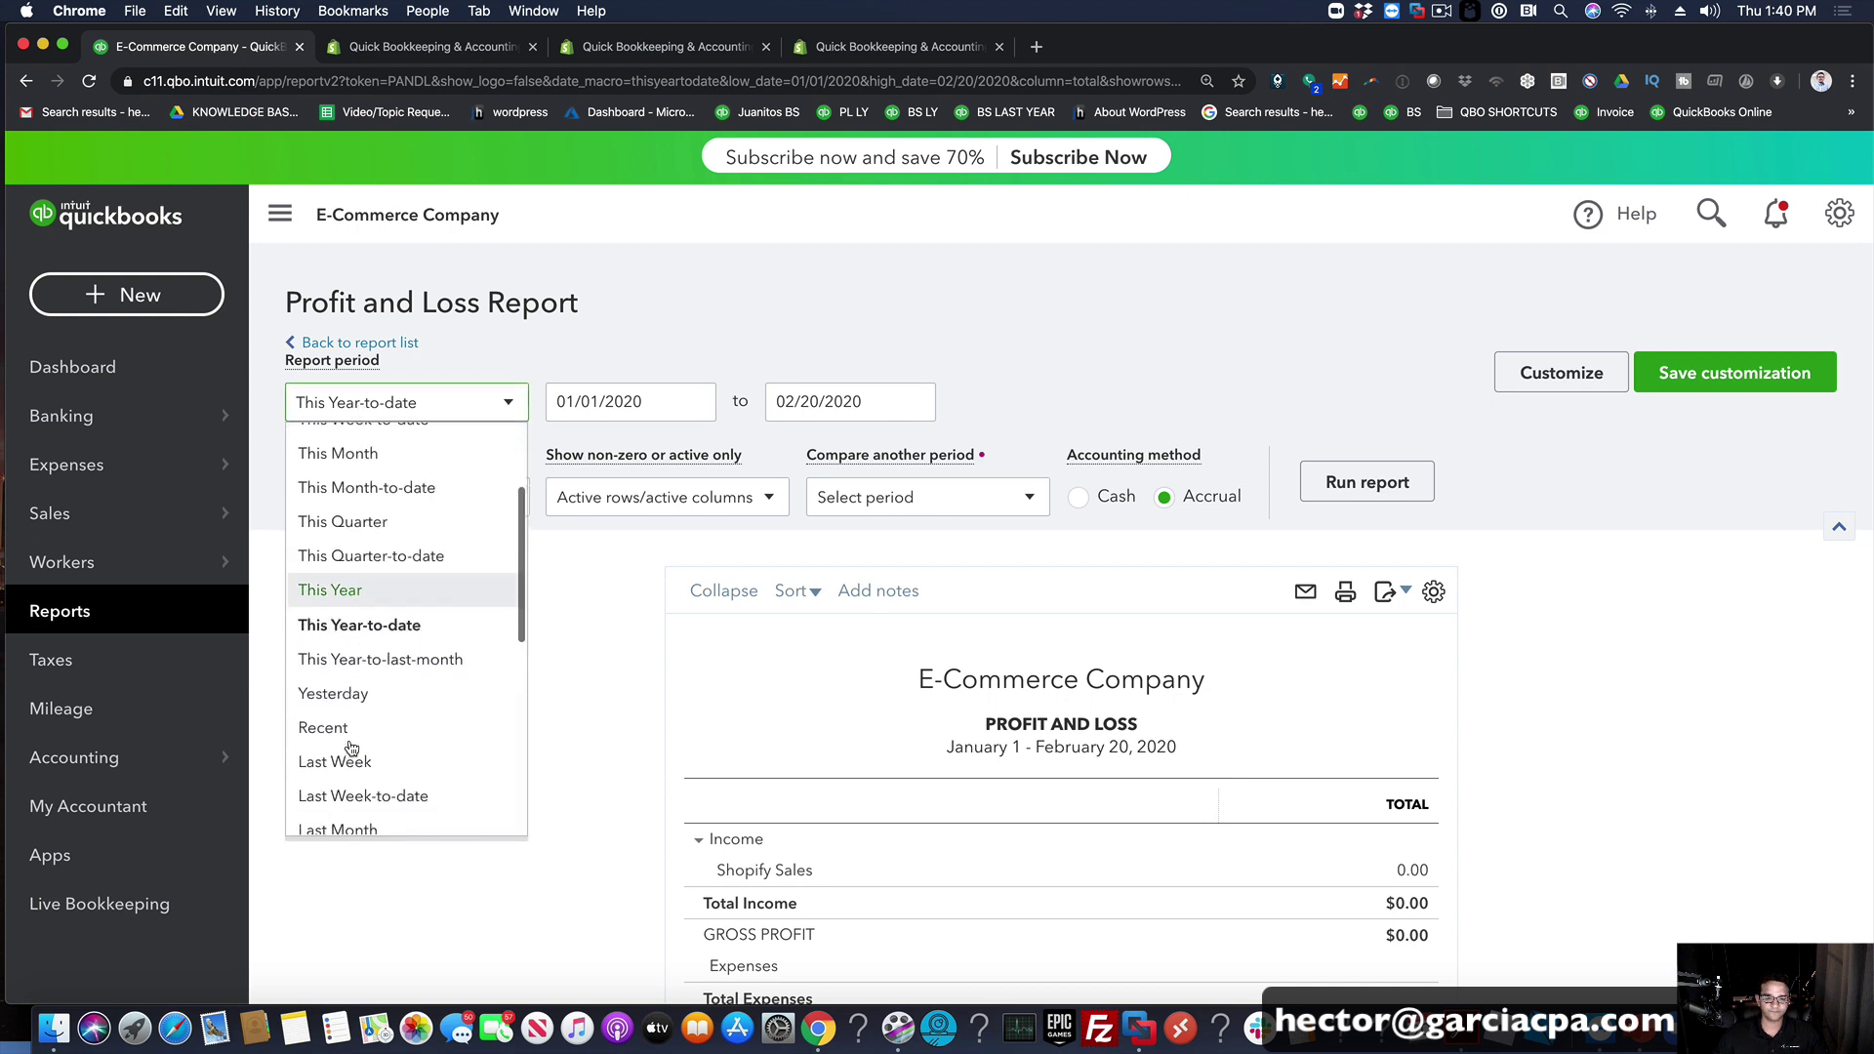
pyautogui.click(368, 769)
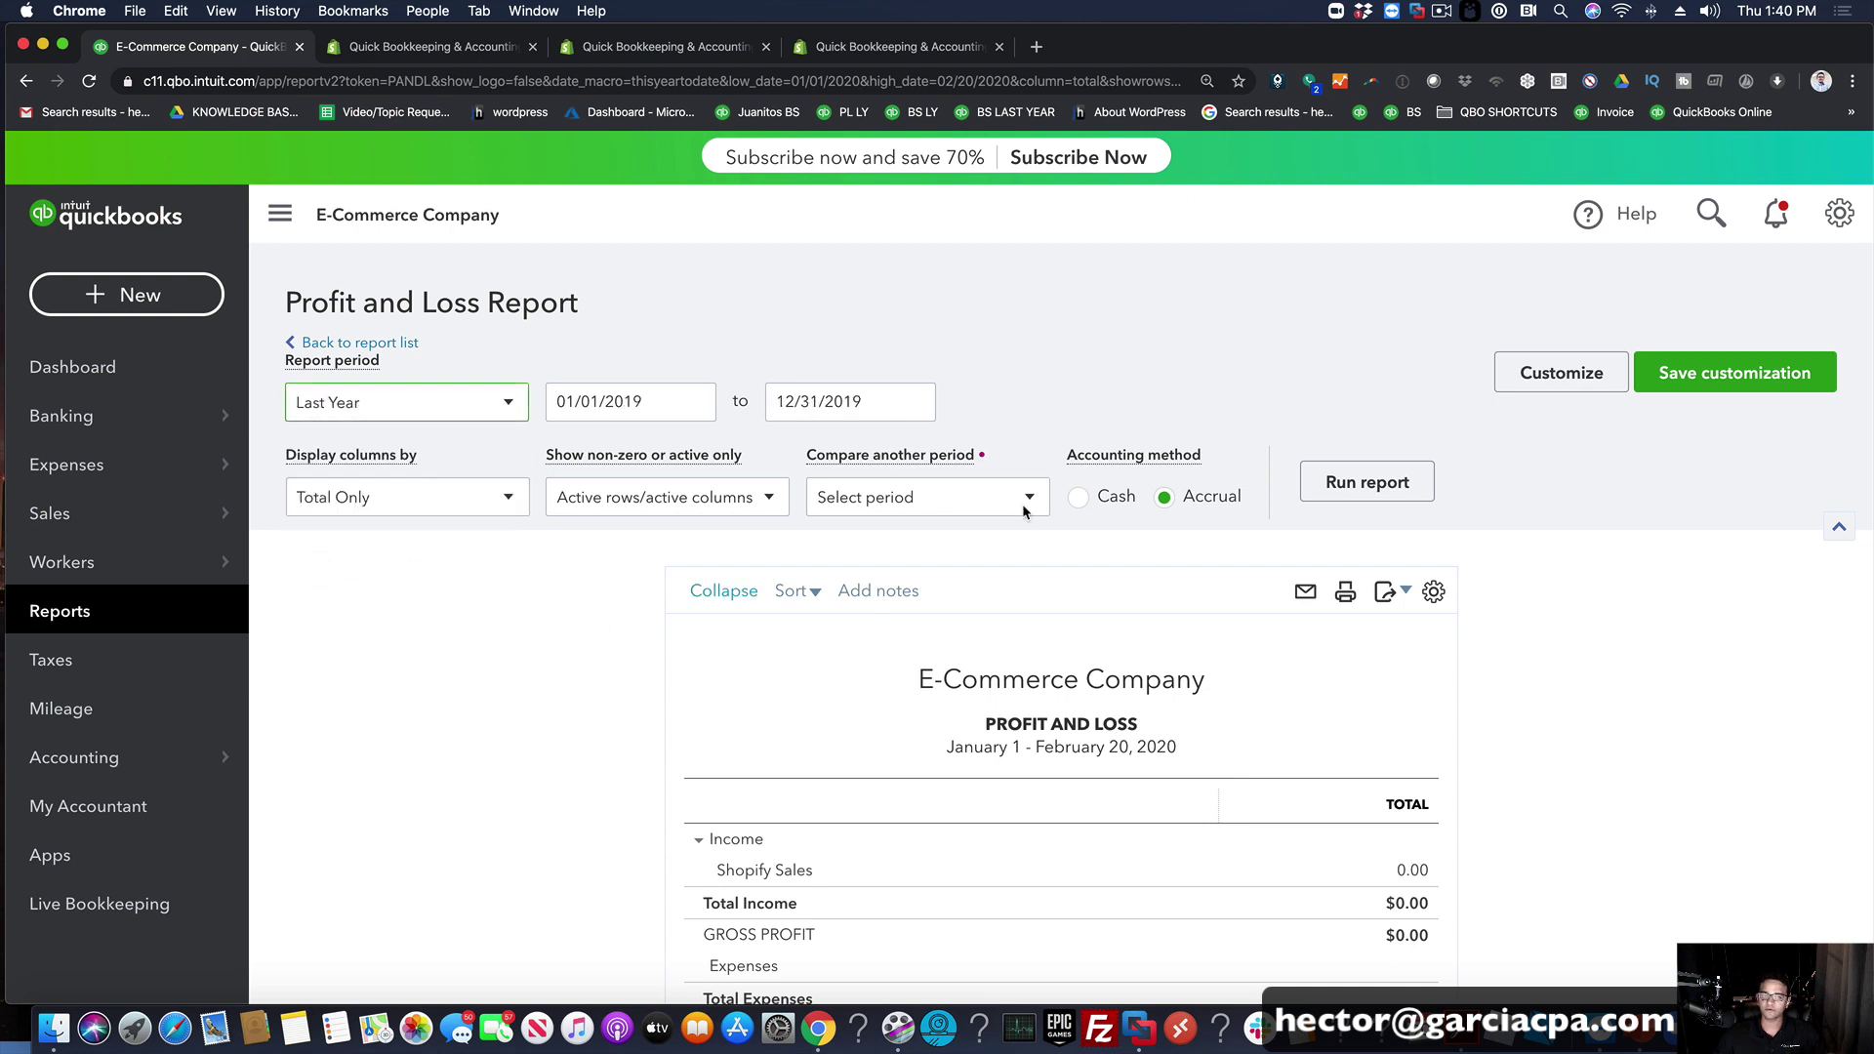
pyautogui.click(1364, 481)
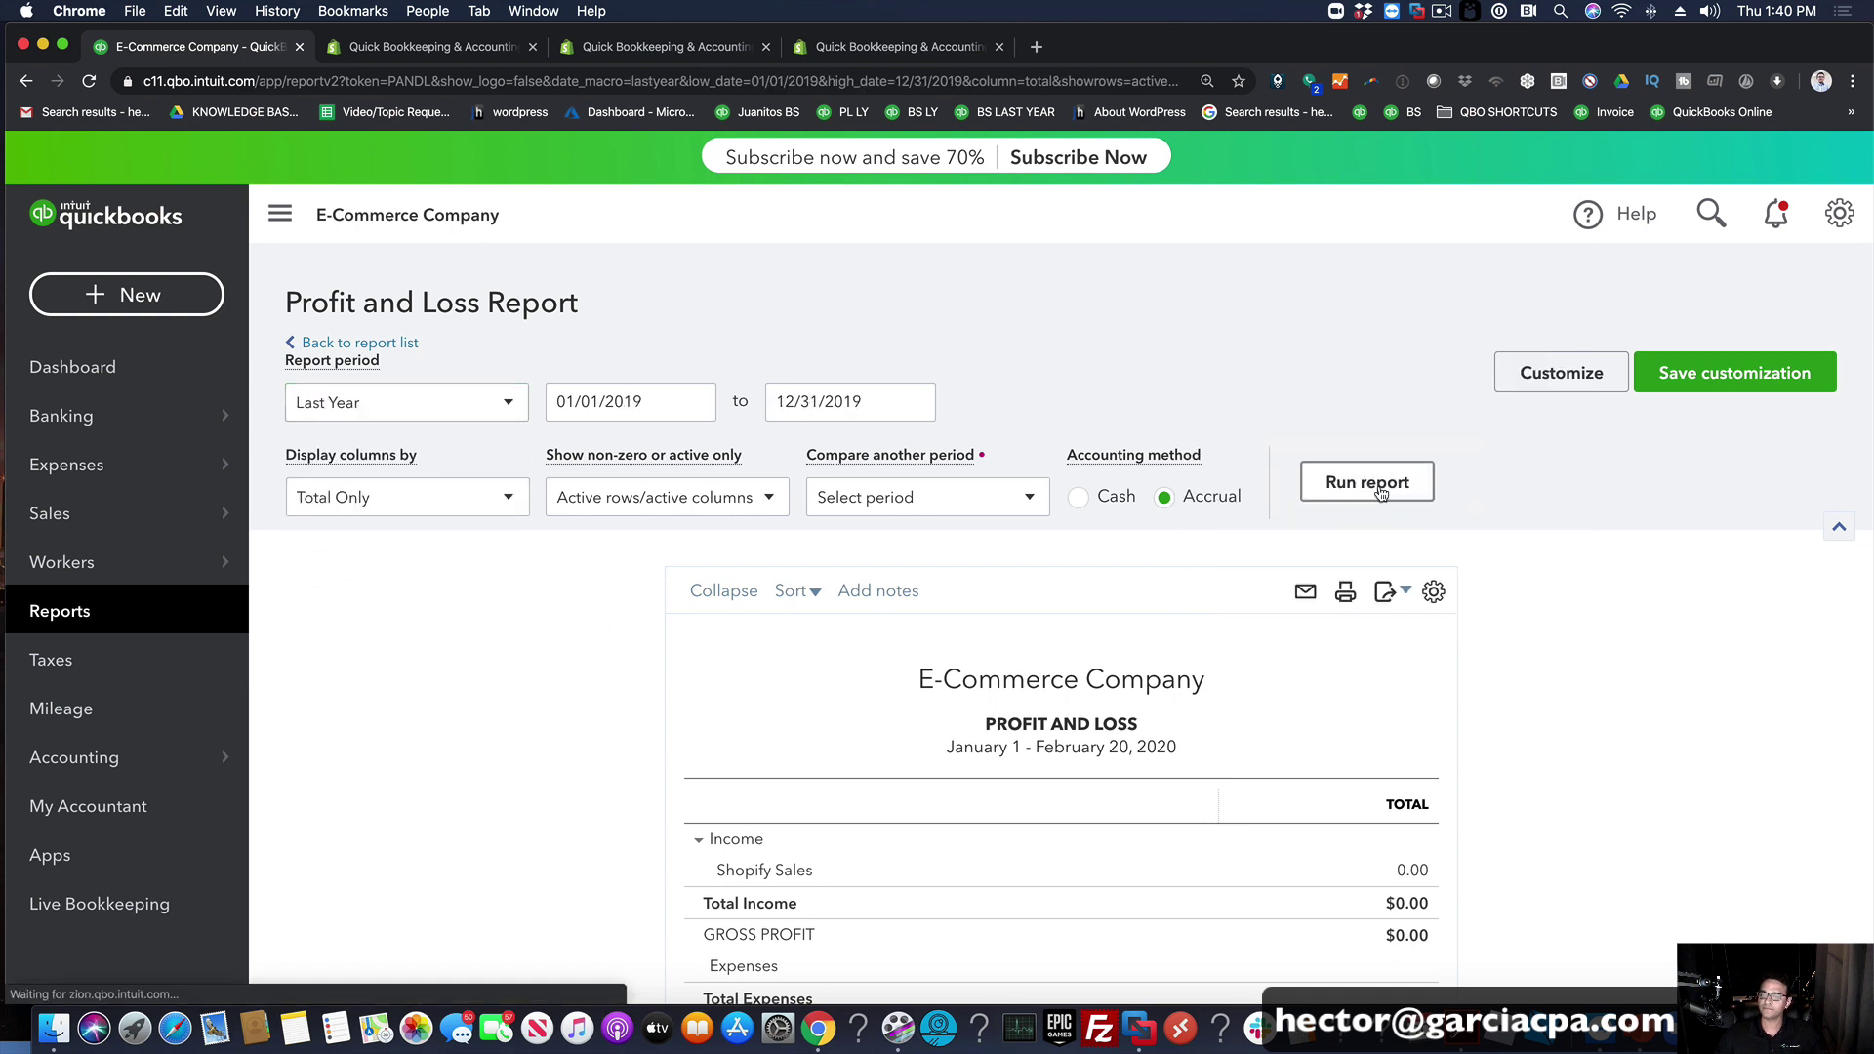
pyautogui.scroll(-4, 1507, 645)
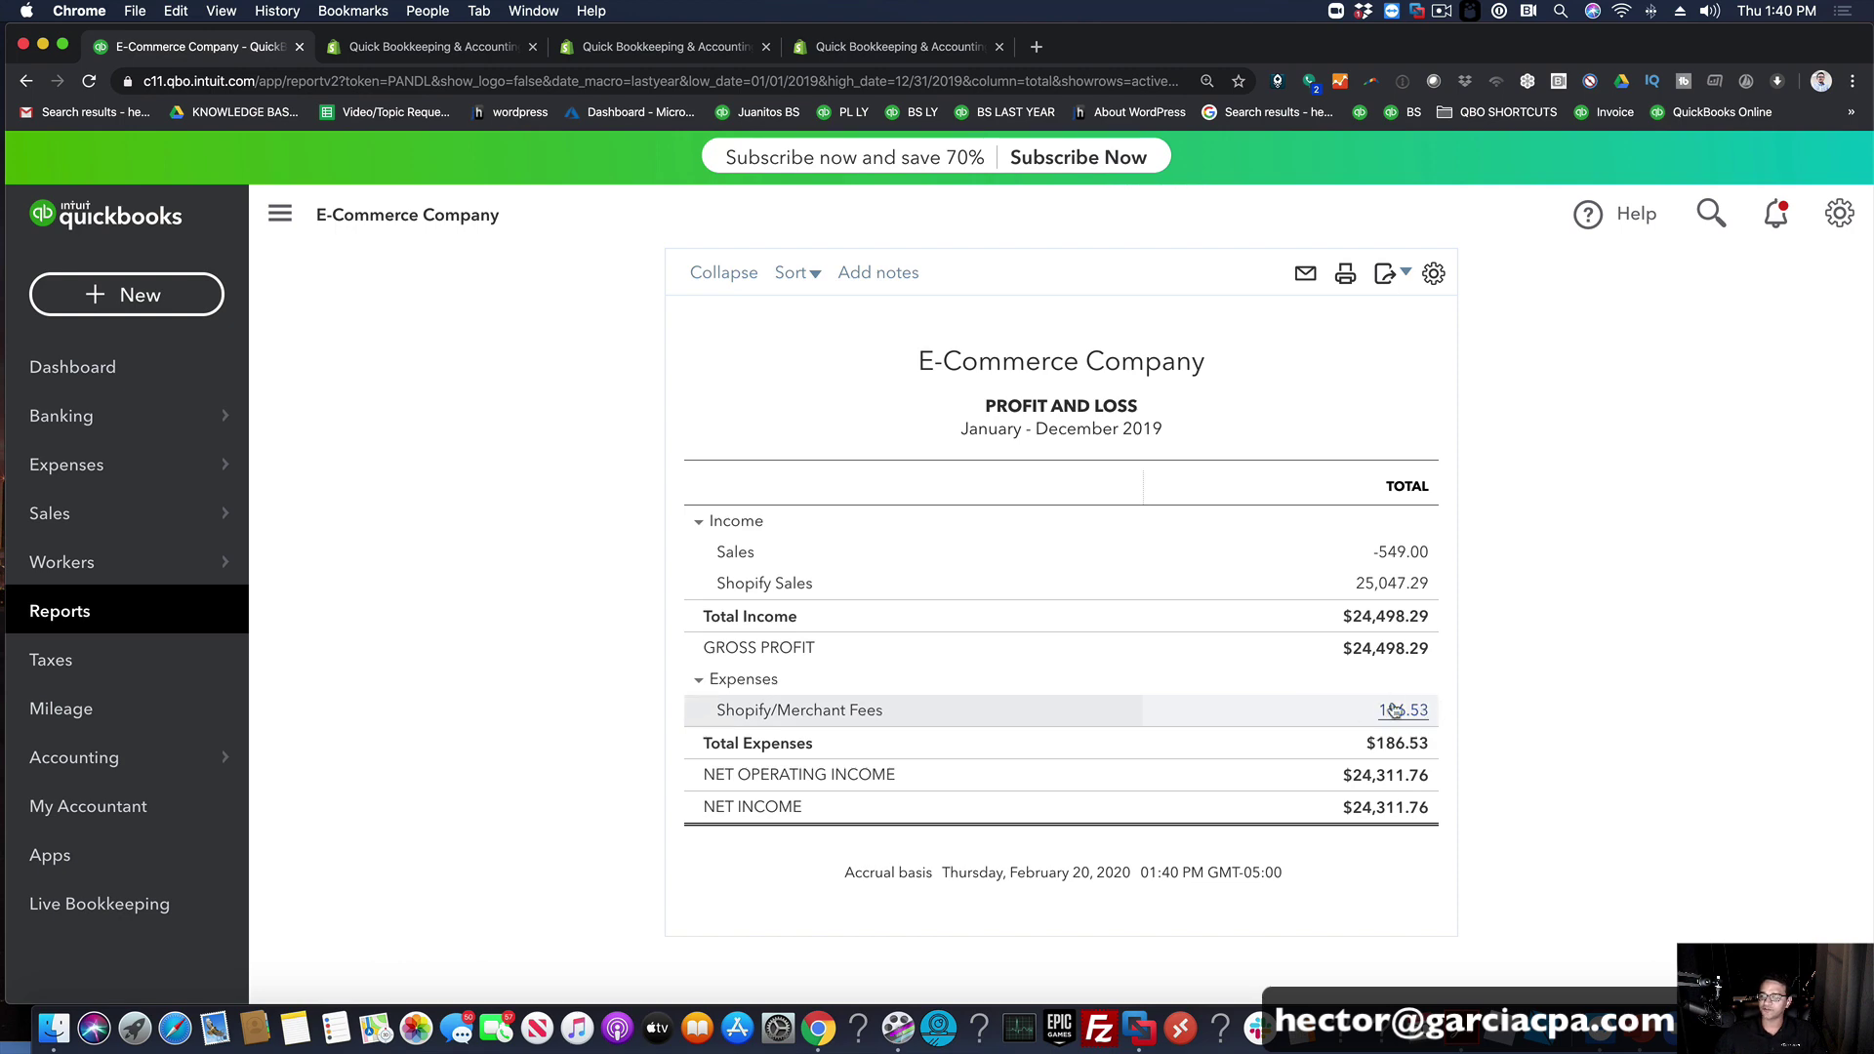
# Step: Drill into the Sales income amount, open the refund listed there and inspect the product on its first line
pyautogui.click(1402, 553)
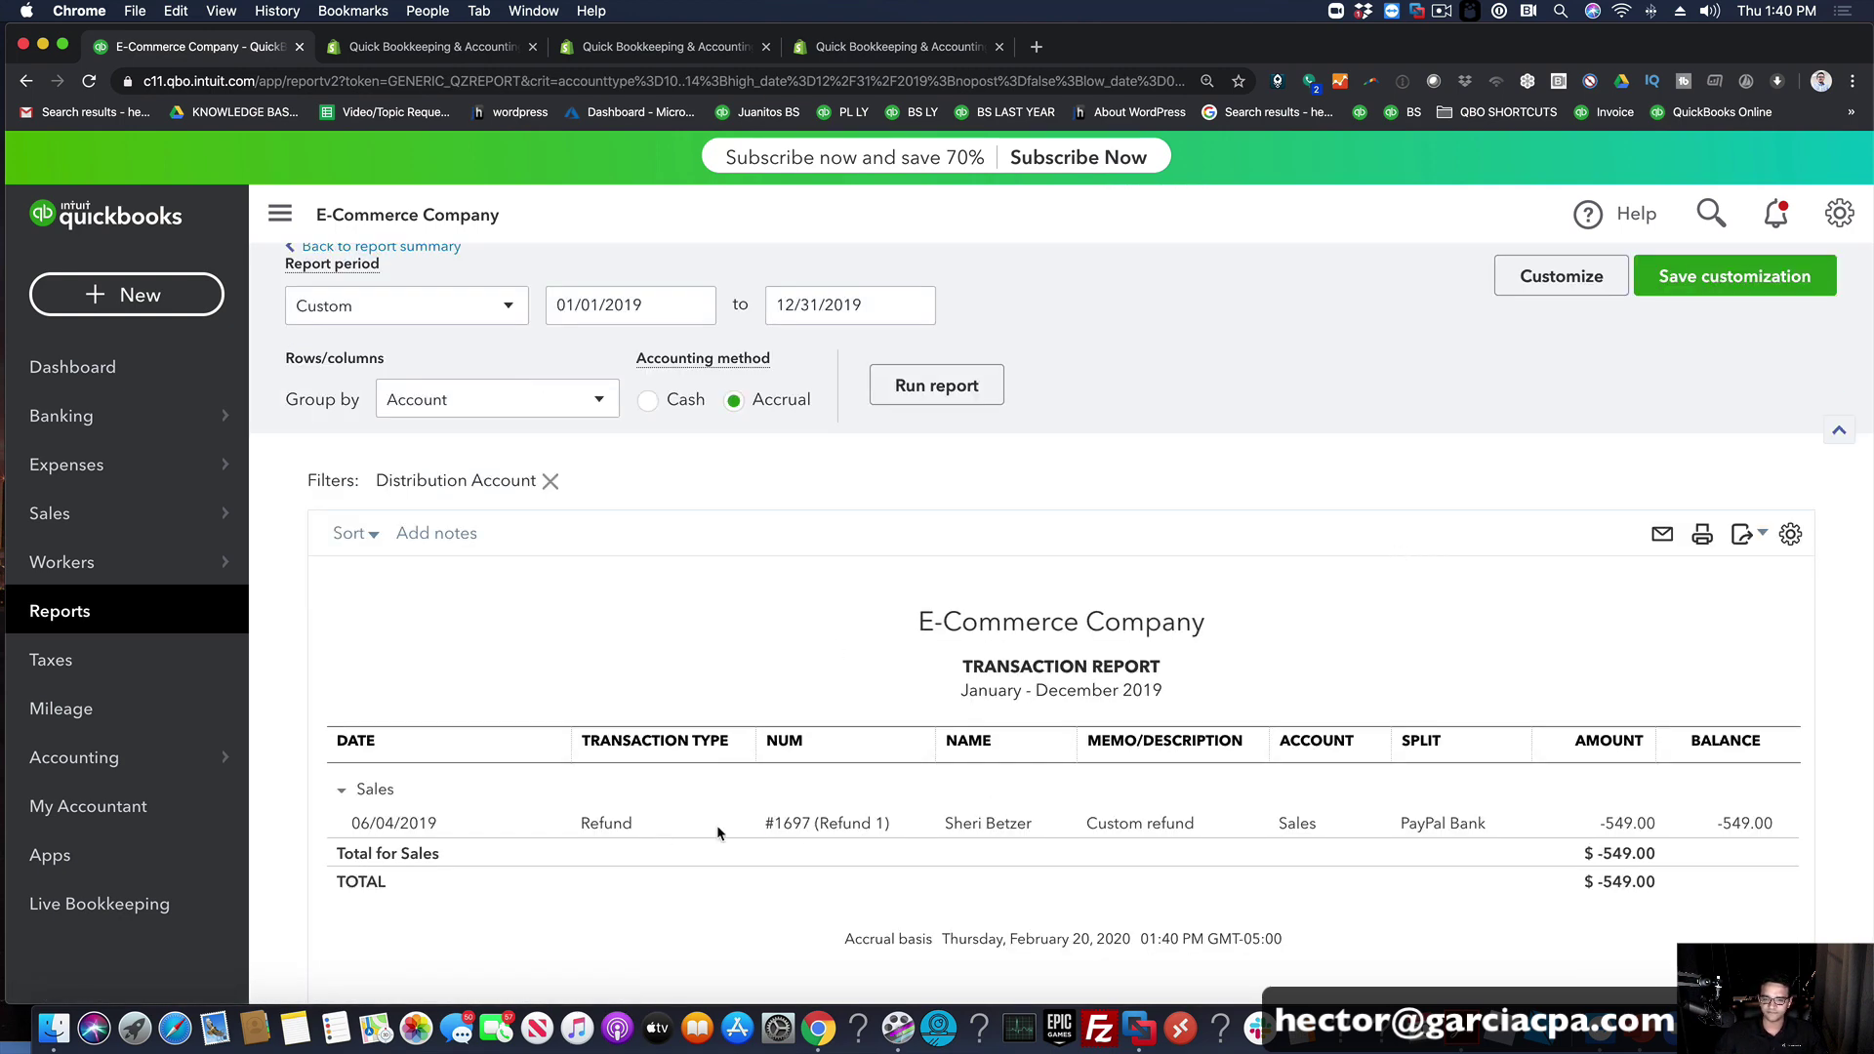
pyautogui.click(834, 824)
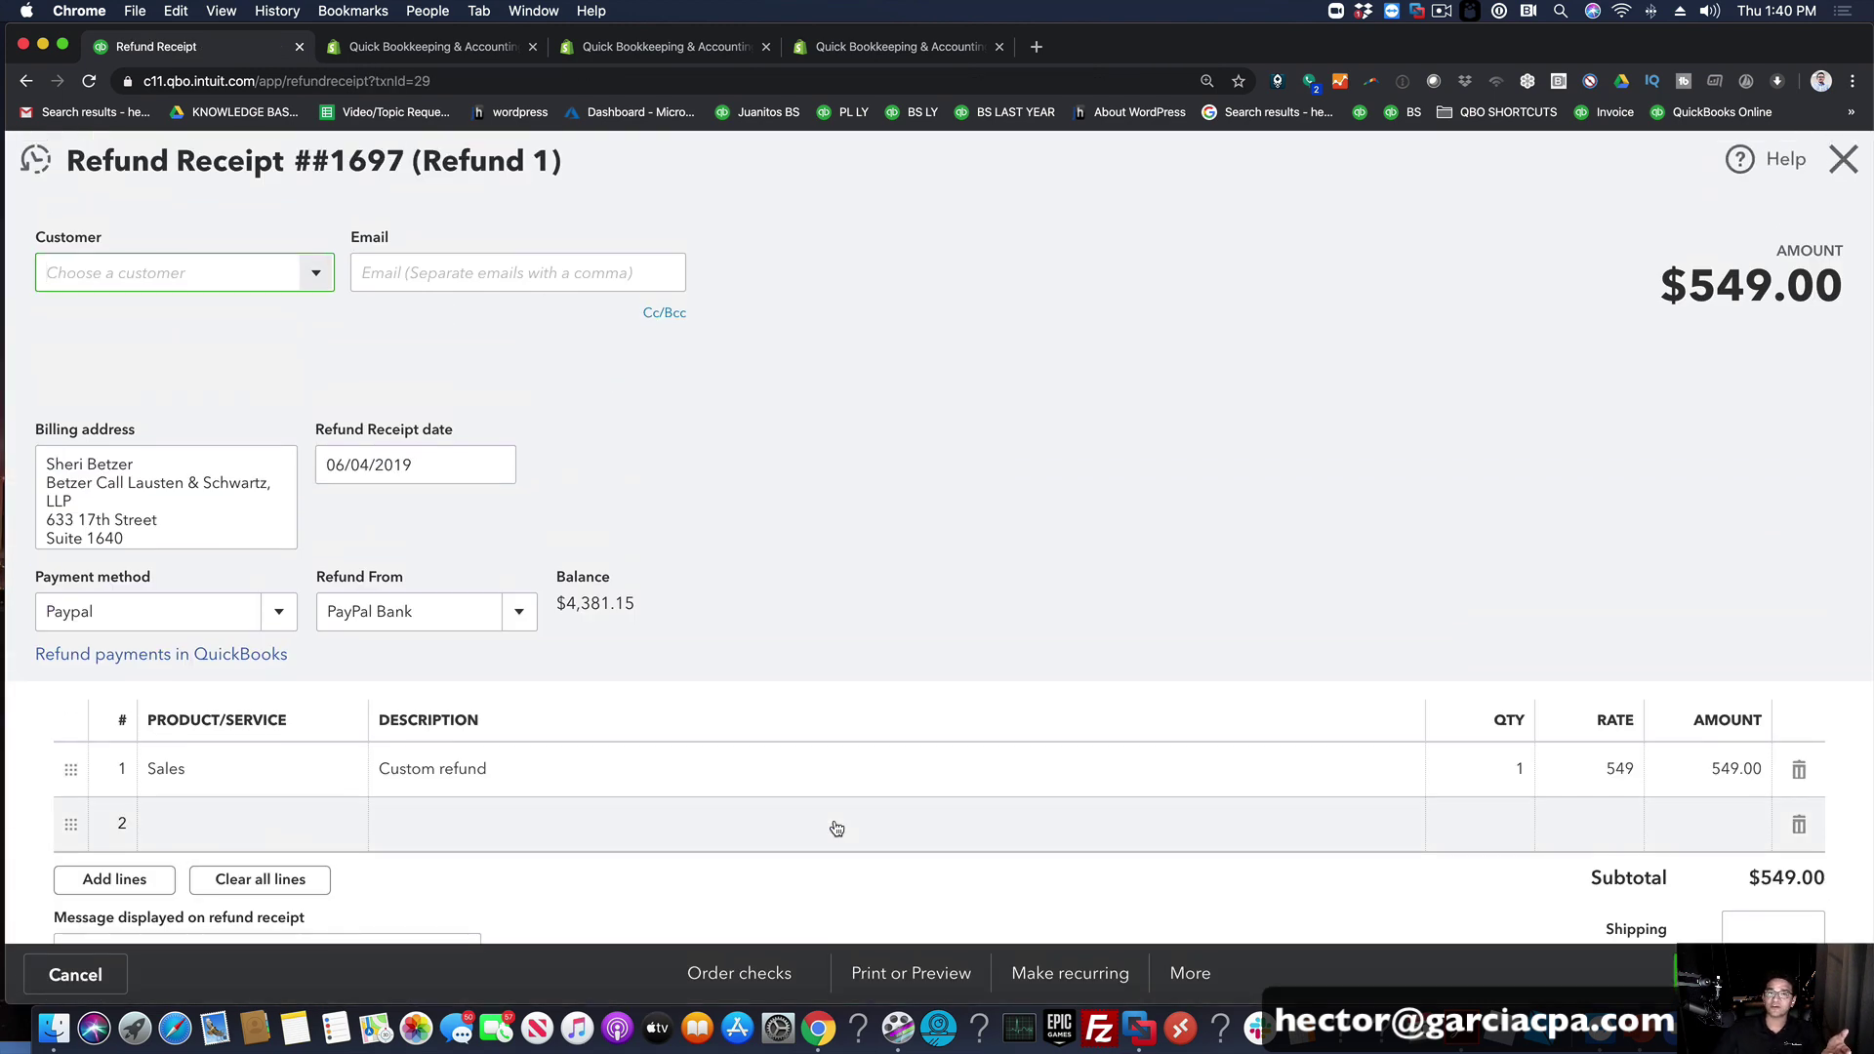
pyautogui.scroll(-2, 896, 664)
pyautogui.scroll(3, 898, 668)
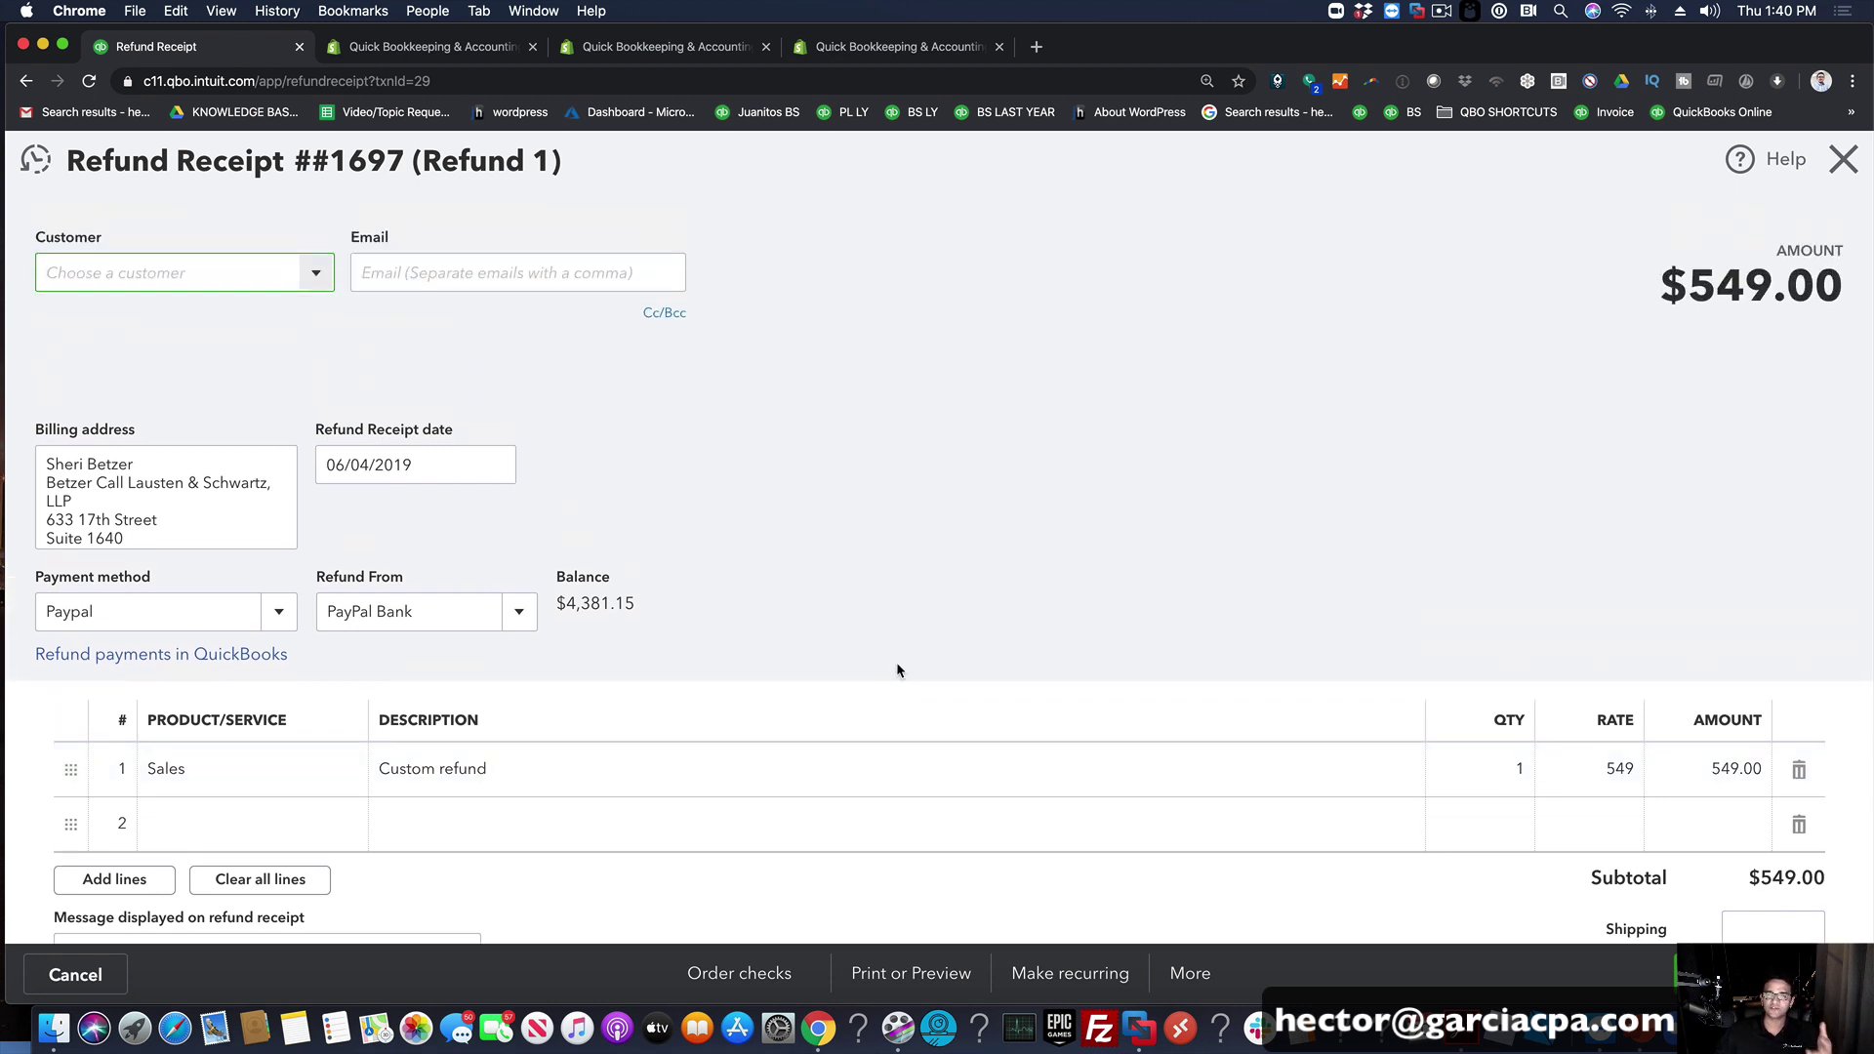
pyautogui.click(173, 776)
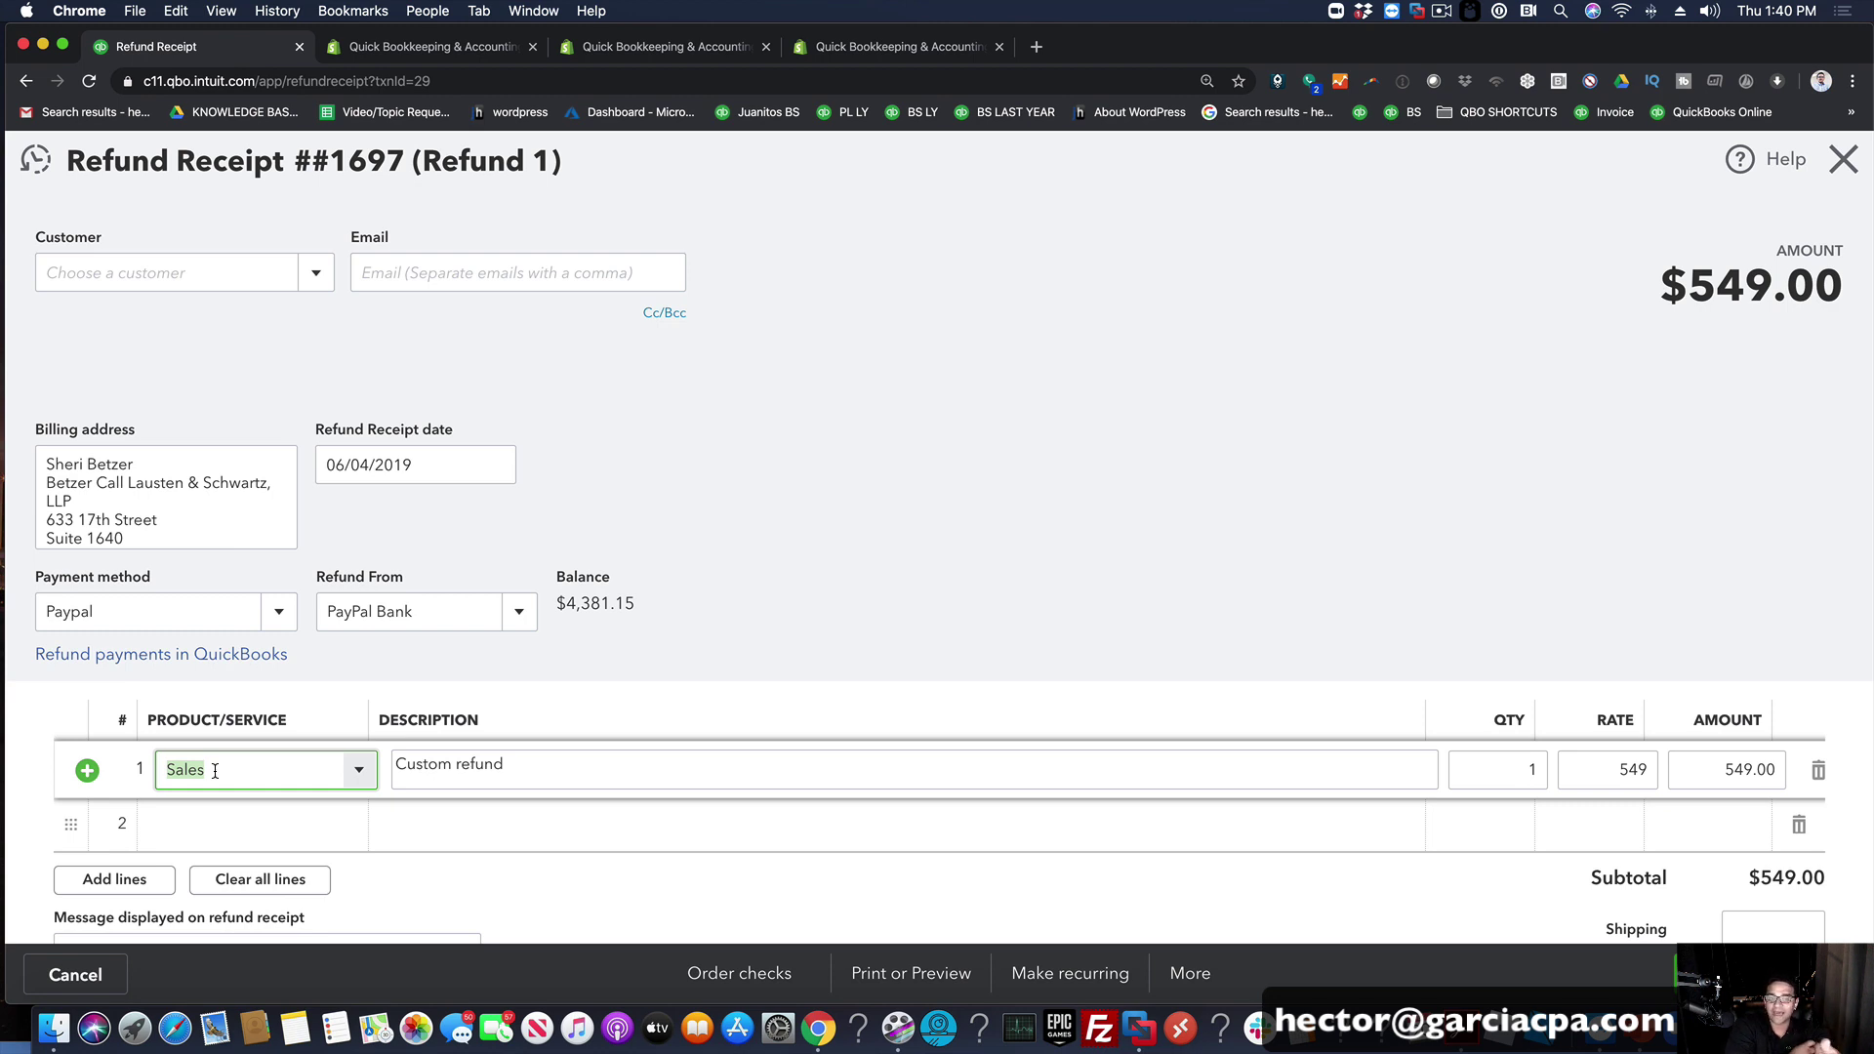
# Step: Copy the Shopify refund link from the refund receipt's statement message
pyautogui.scroll(-5, 215, 771)
pyautogui.click(132, 835)
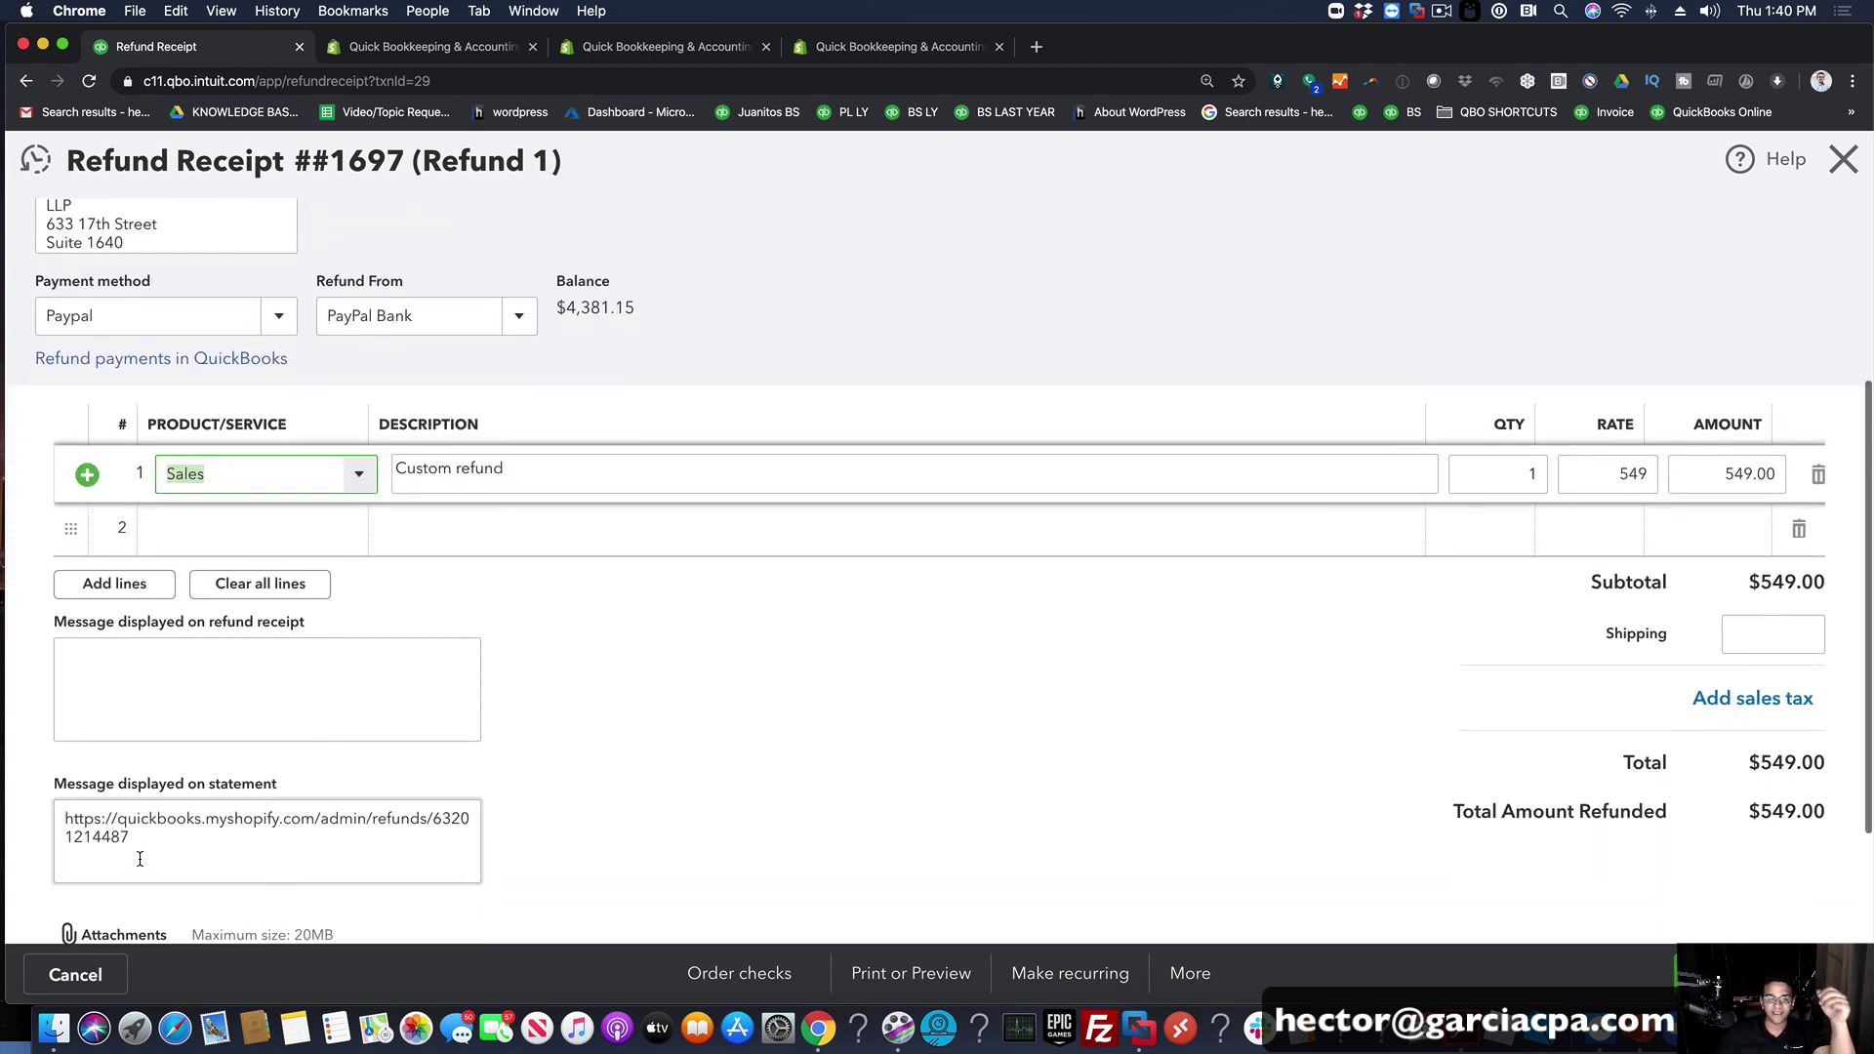
pyautogui.moveTo(132, 836); pyautogui.dragTo(56, 820)
pyautogui.rightClick(101, 823)
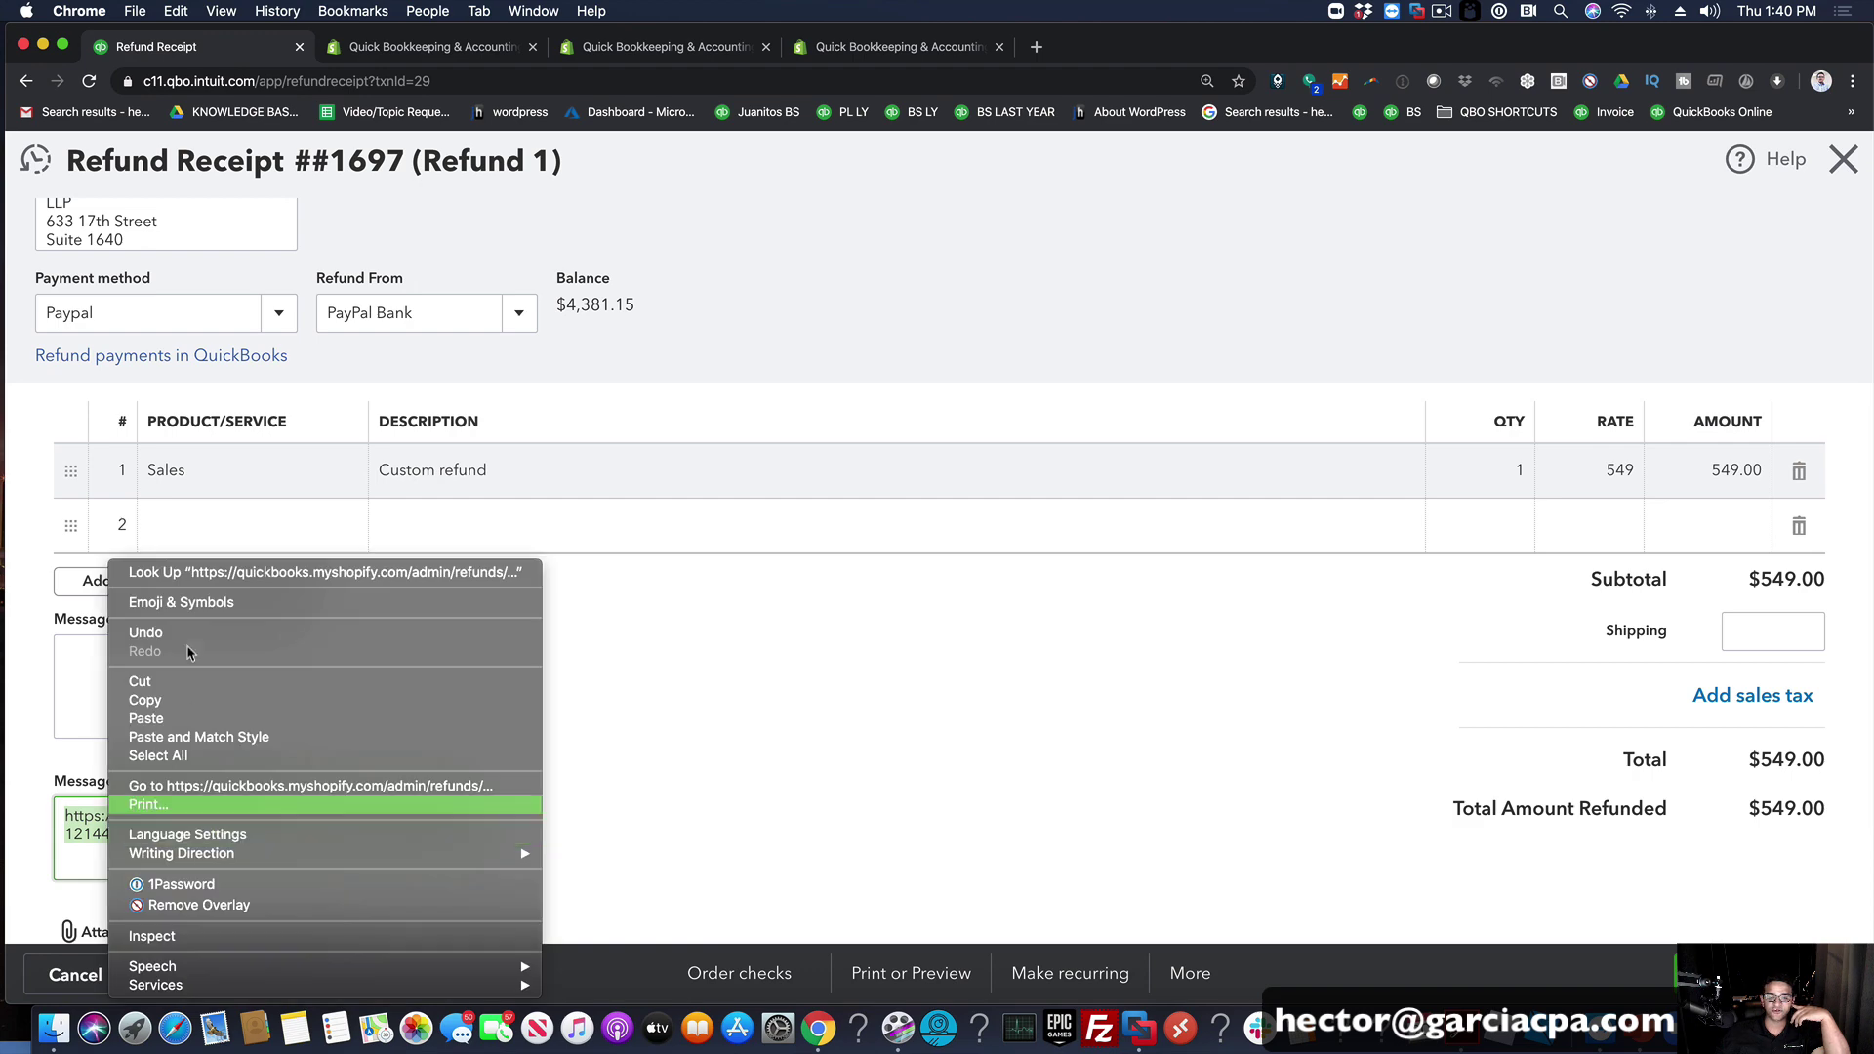
pyautogui.click(185, 702)
# Step: Switch to the Shopify orders tab and open the copied refund link in place of its current address
pyautogui.click(917, 46)
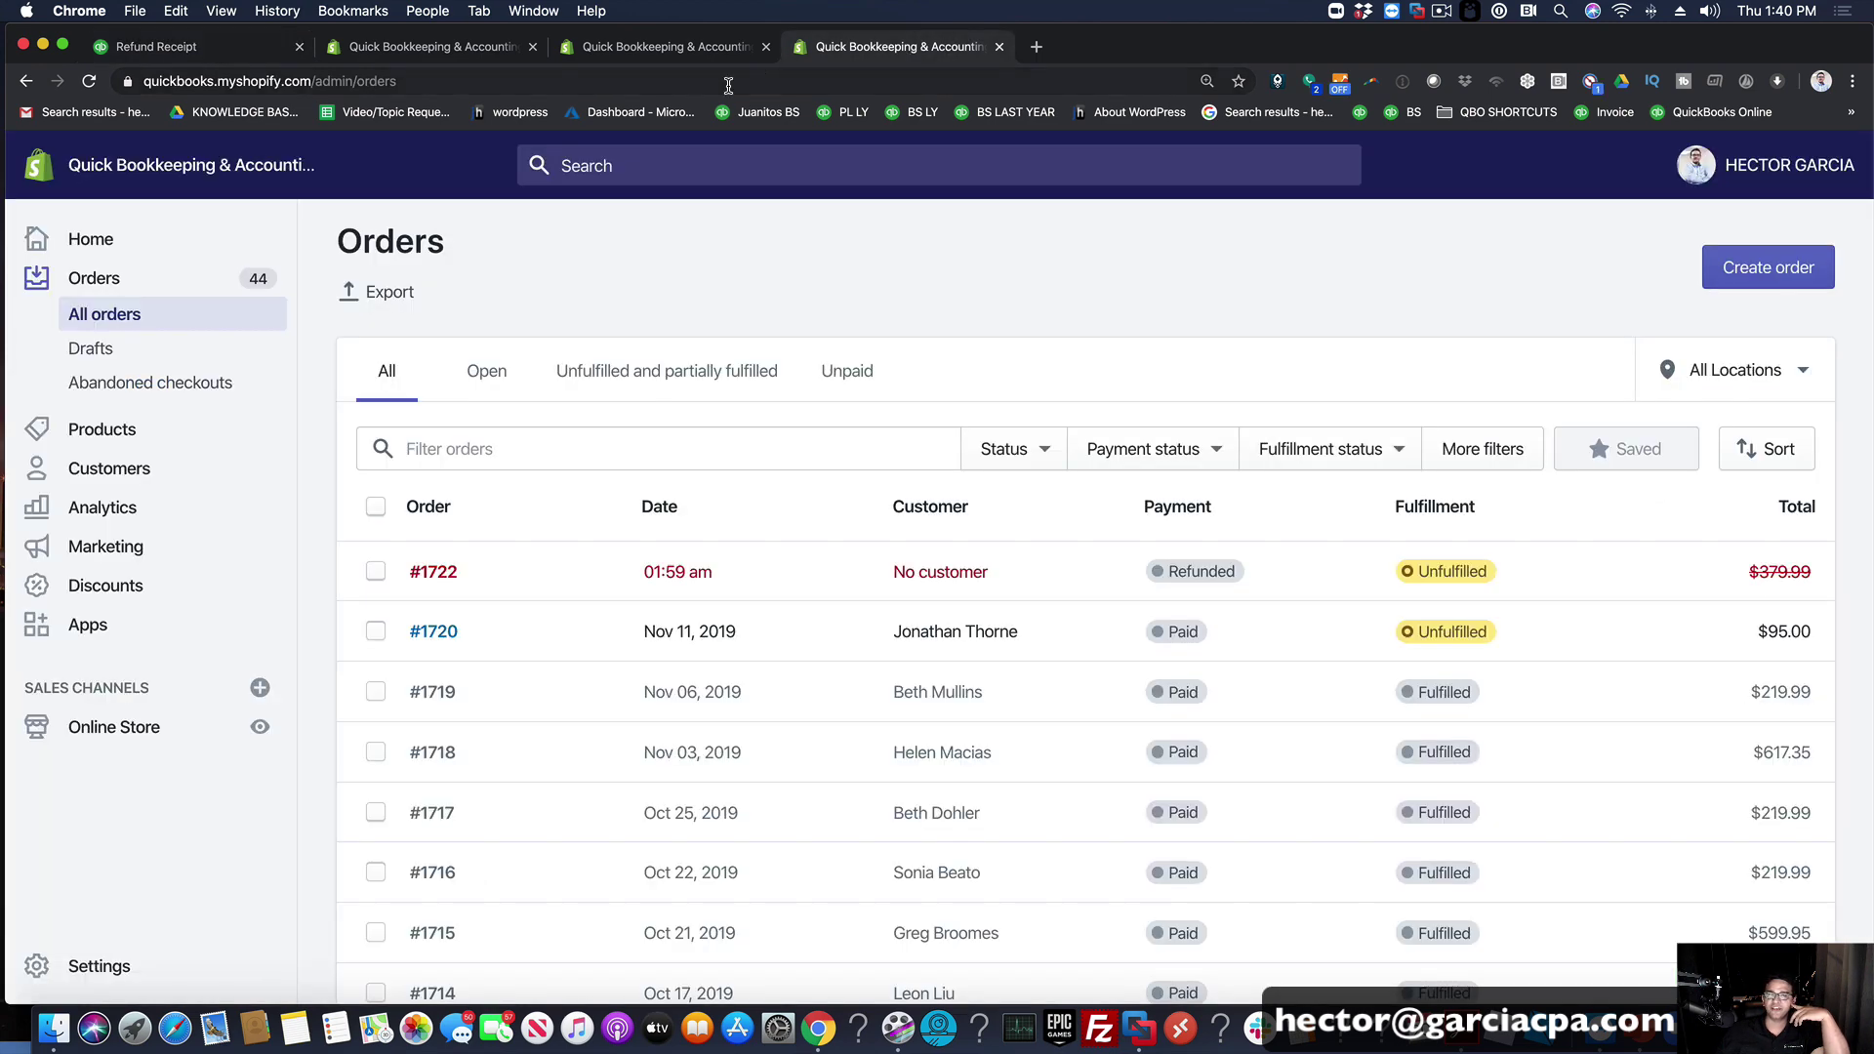
pyautogui.click(728, 81)
pyautogui.click(708, 49)
pyautogui.click(860, 48)
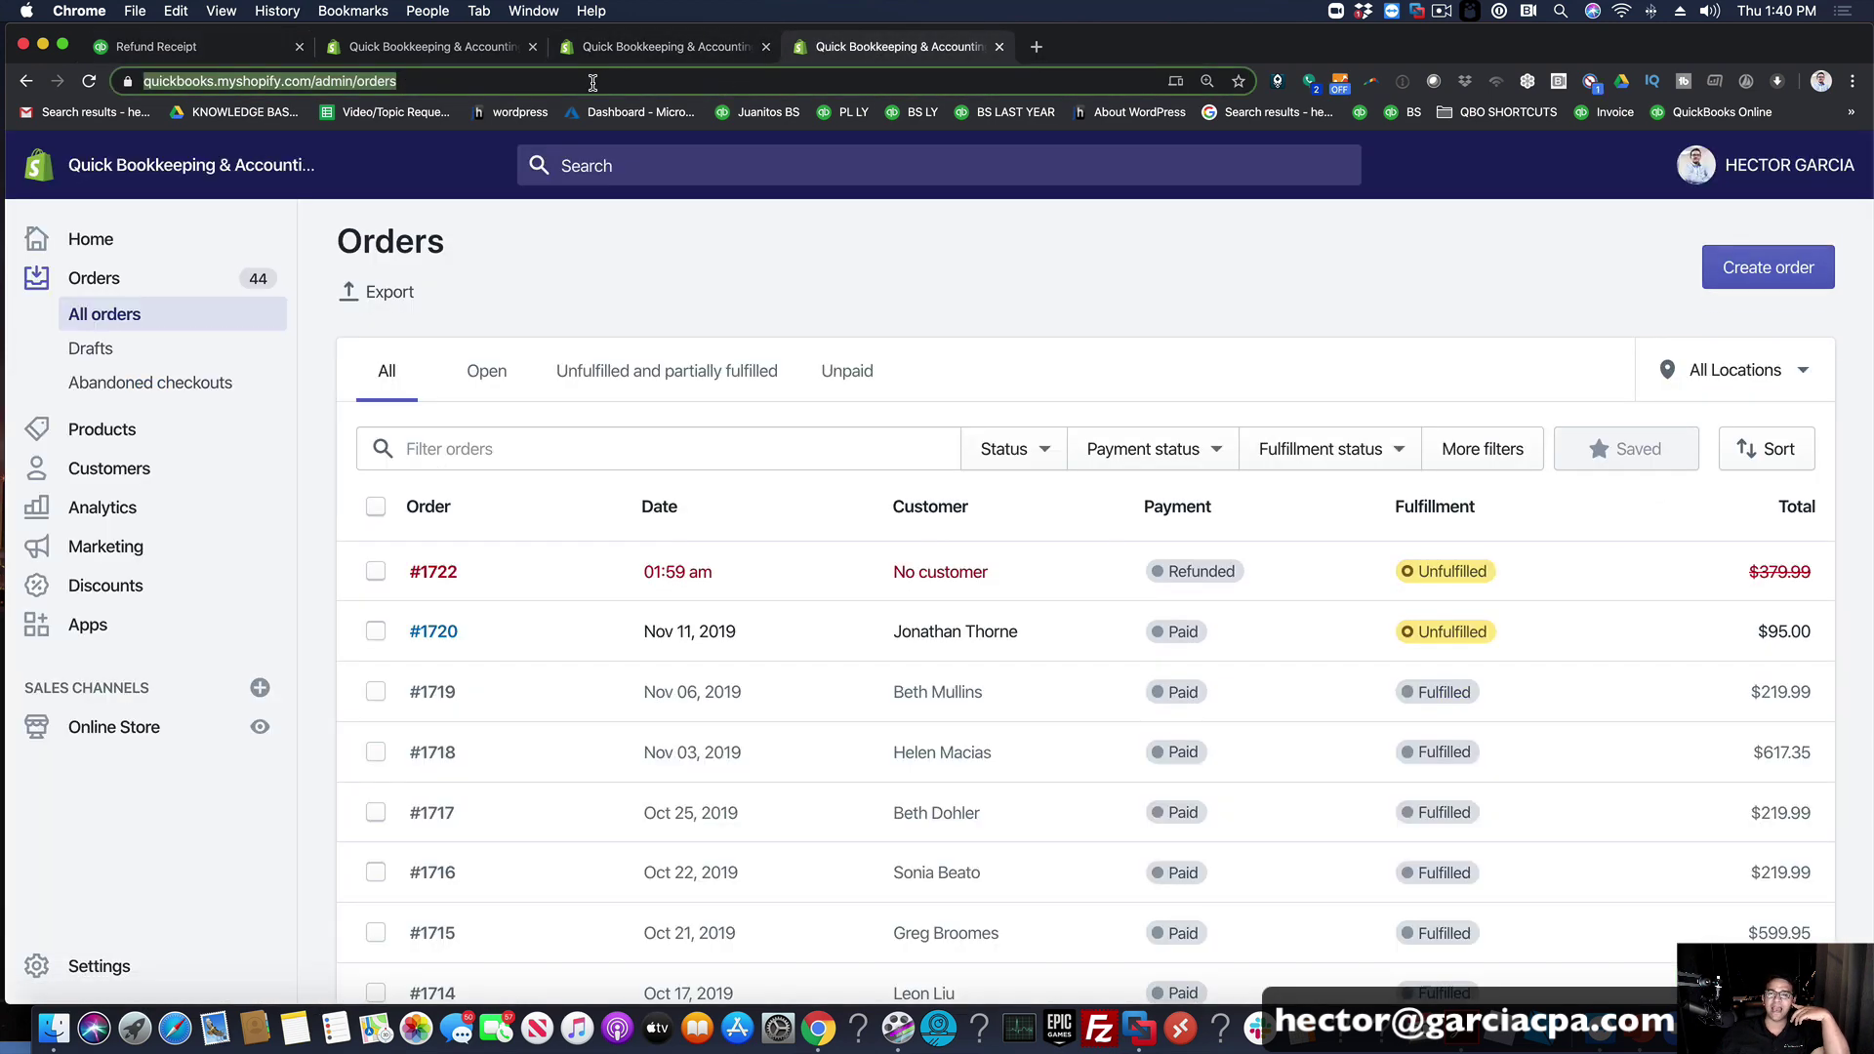
pyautogui.click(593, 81)
pyautogui.rightClick(594, 81)
pyautogui.click(406, 85)
pyautogui.moveTo(474, 81); pyautogui.dragTo(142, 81)
pyautogui.rightClick(163, 81)
pyautogui.click(234, 241)
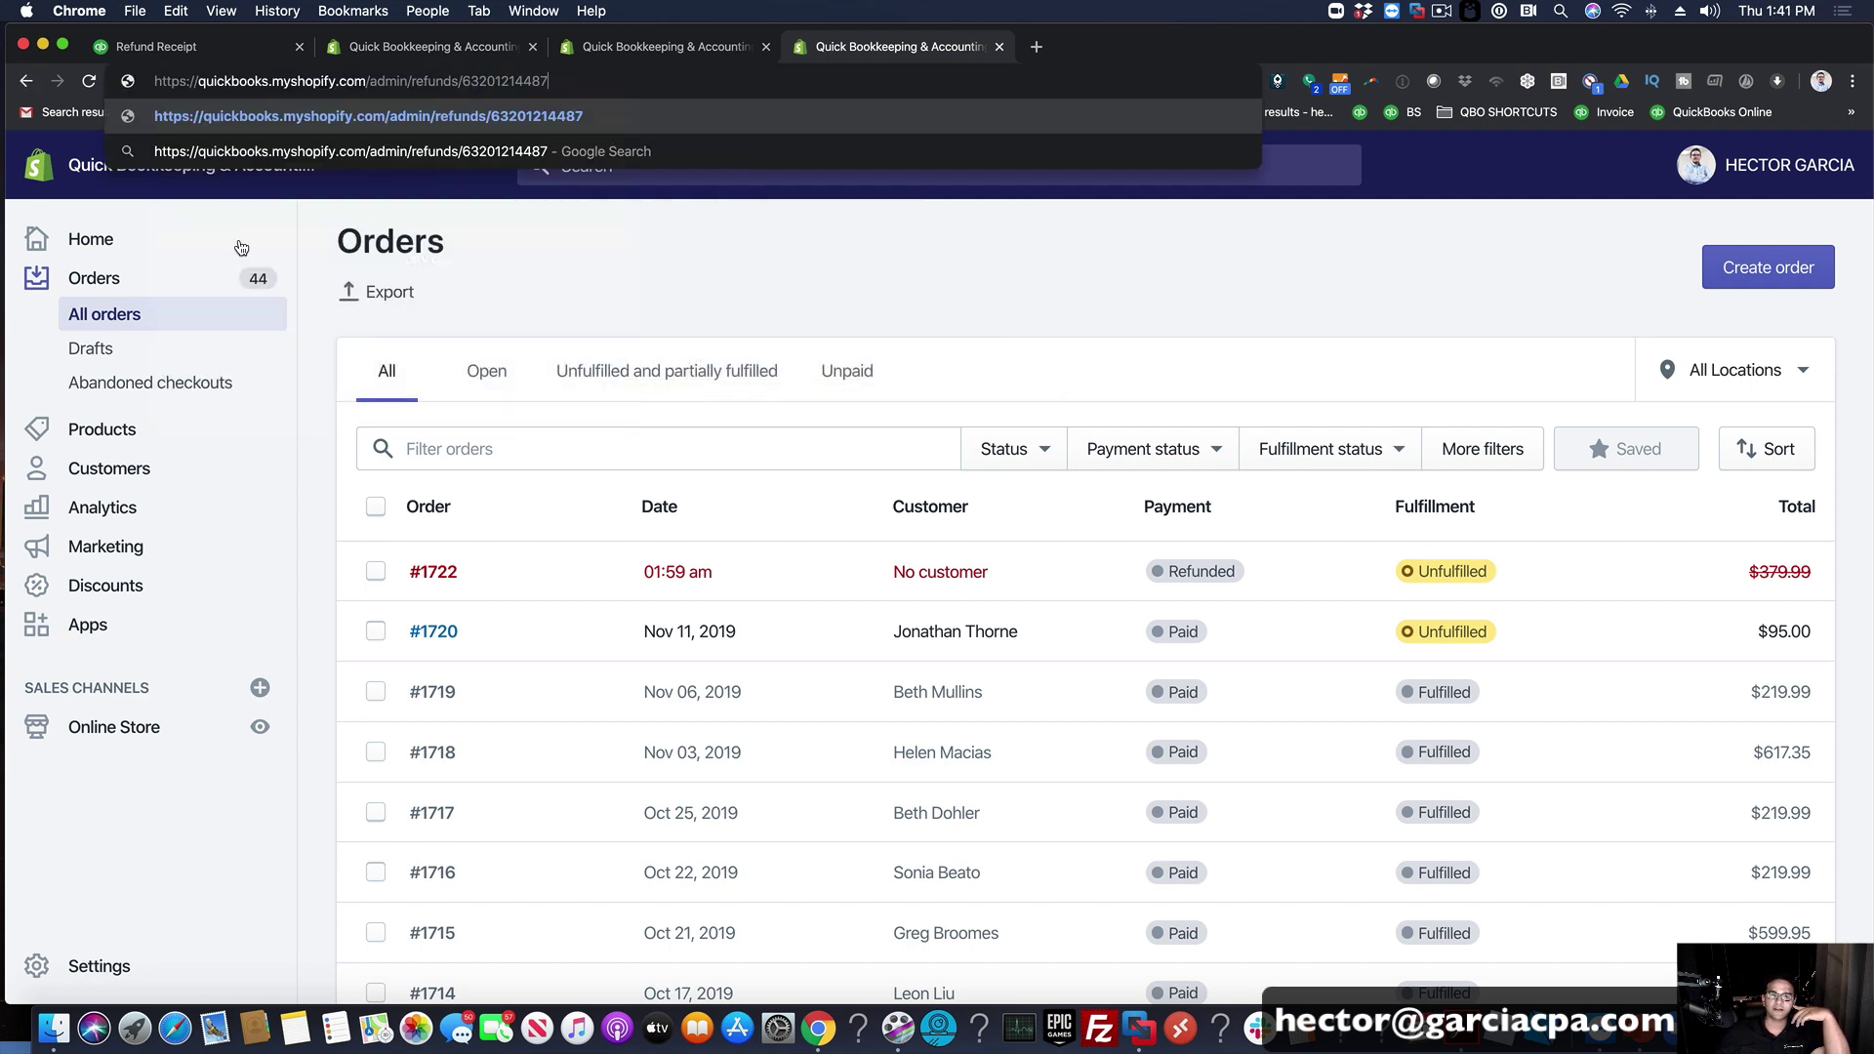
pyautogui.press('Return')
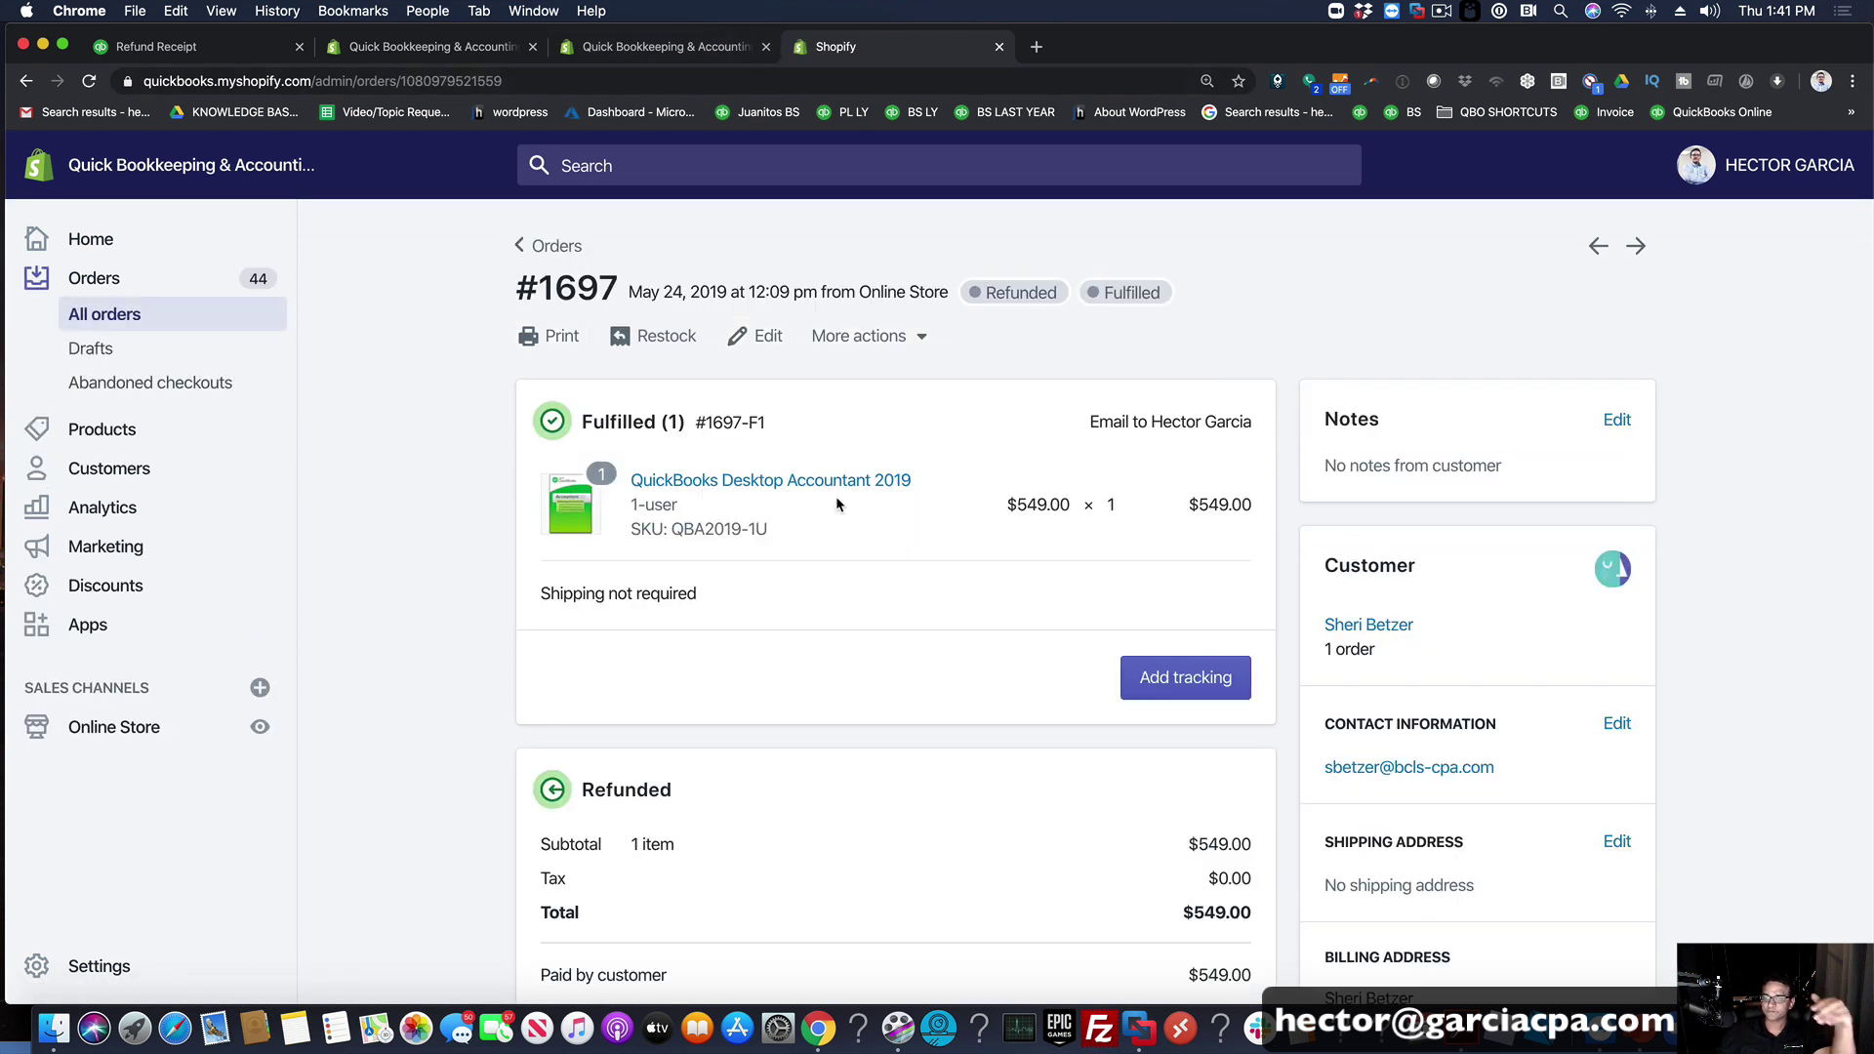
# Step: Copy the SKU QBA2019-1U from the Shopify order and set it as the product on the refund receipt's first line in QuickBooks Online
pyautogui.rightClick(727, 535)
pyautogui.click(781, 575)
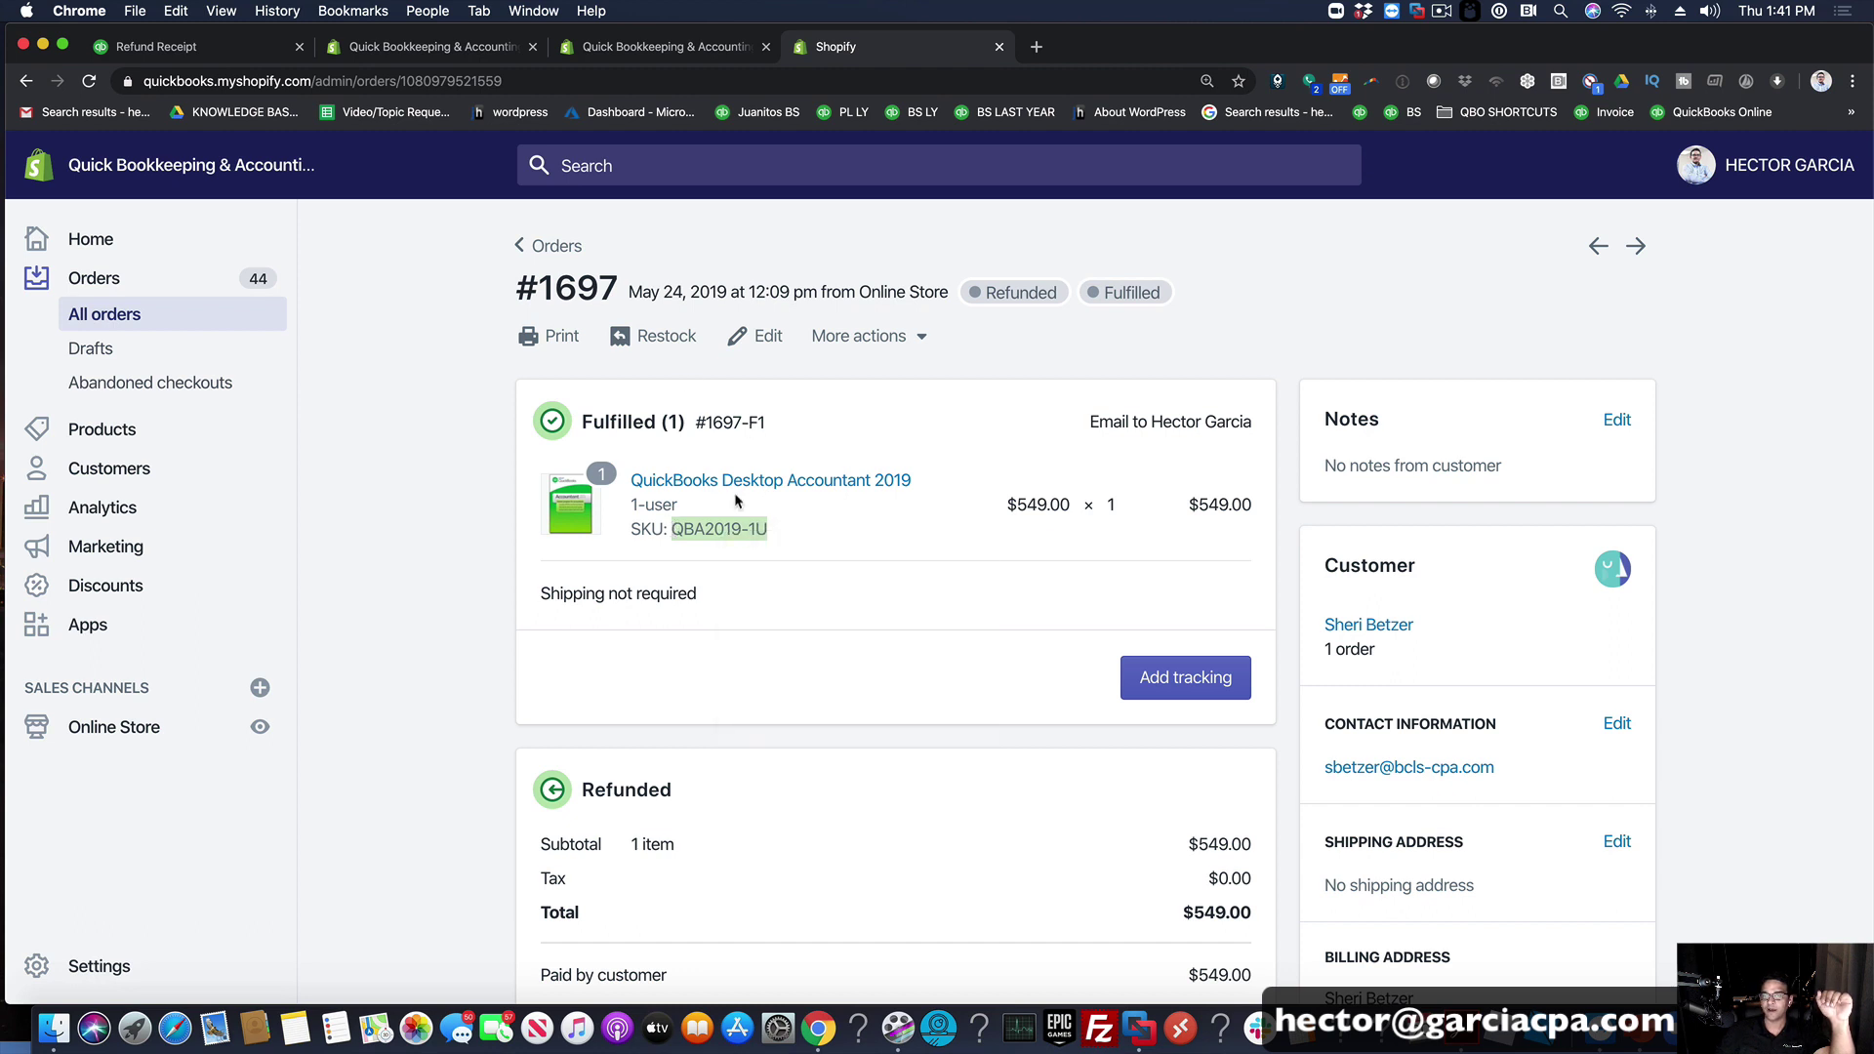
pyautogui.click(161, 47)
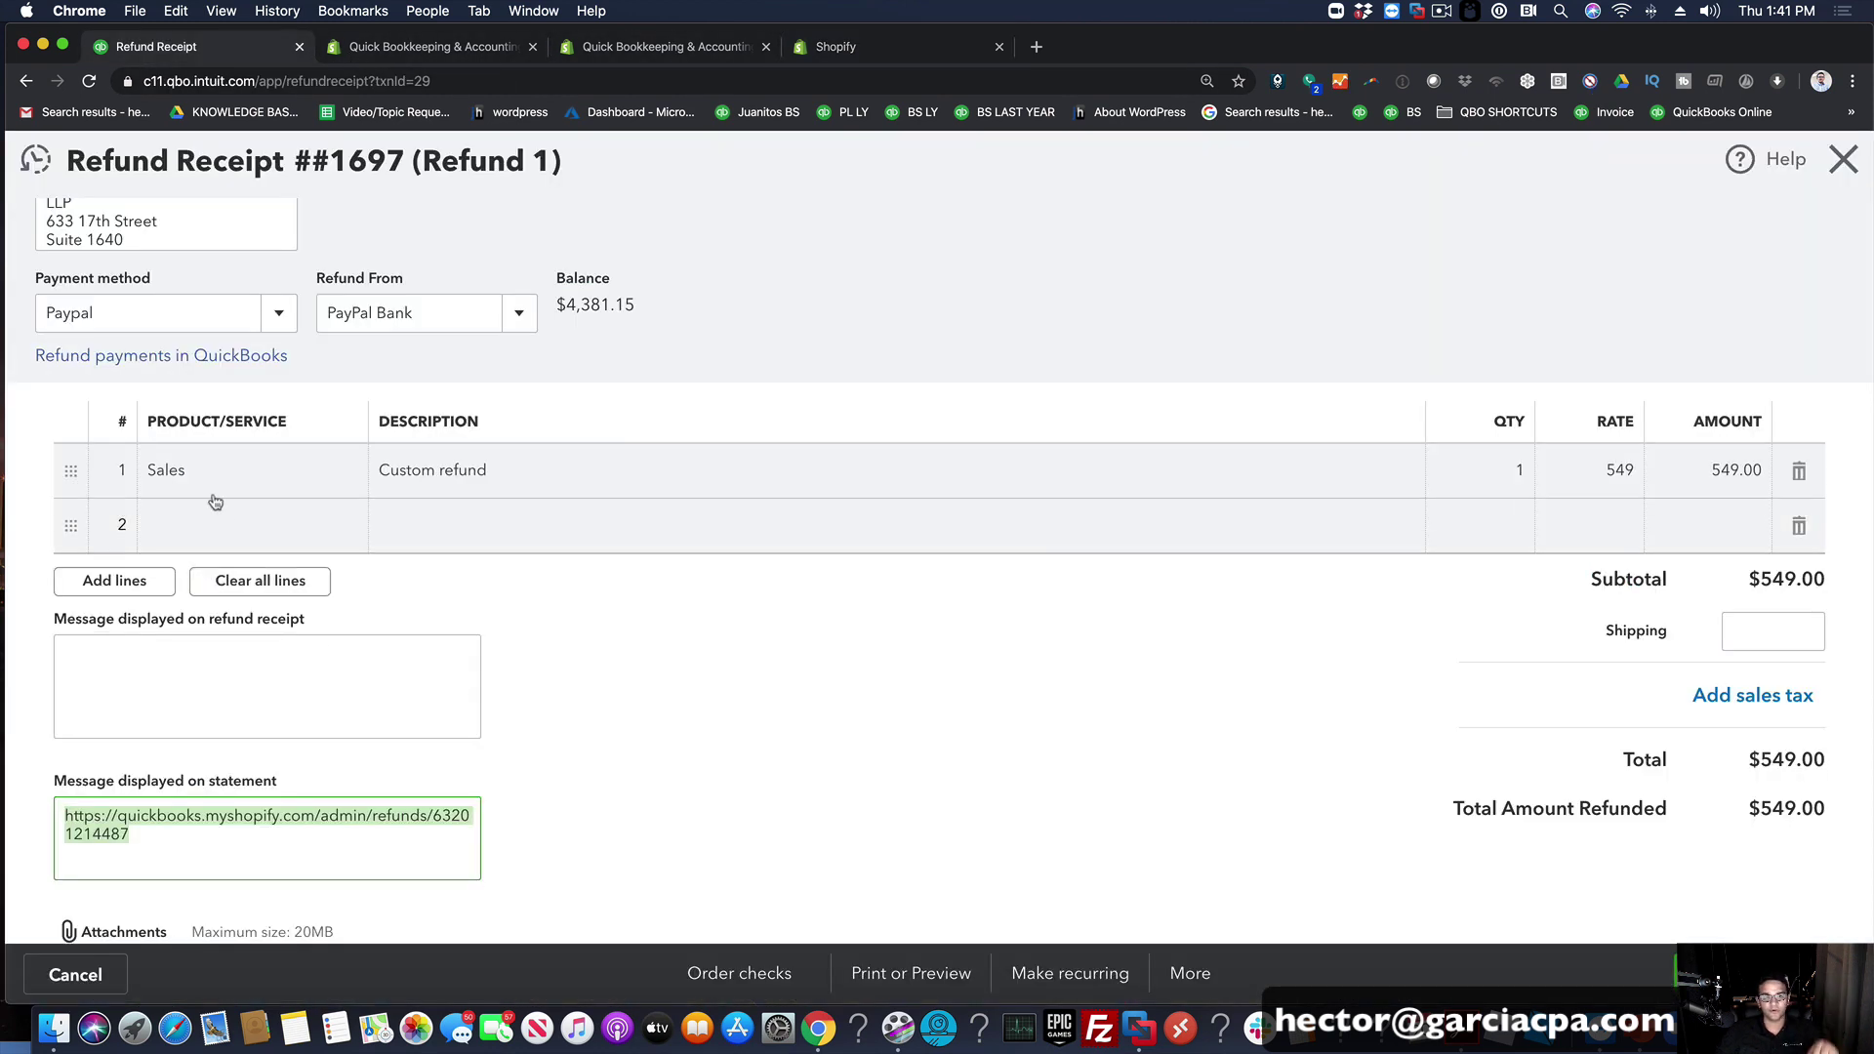
pyautogui.click(254, 480)
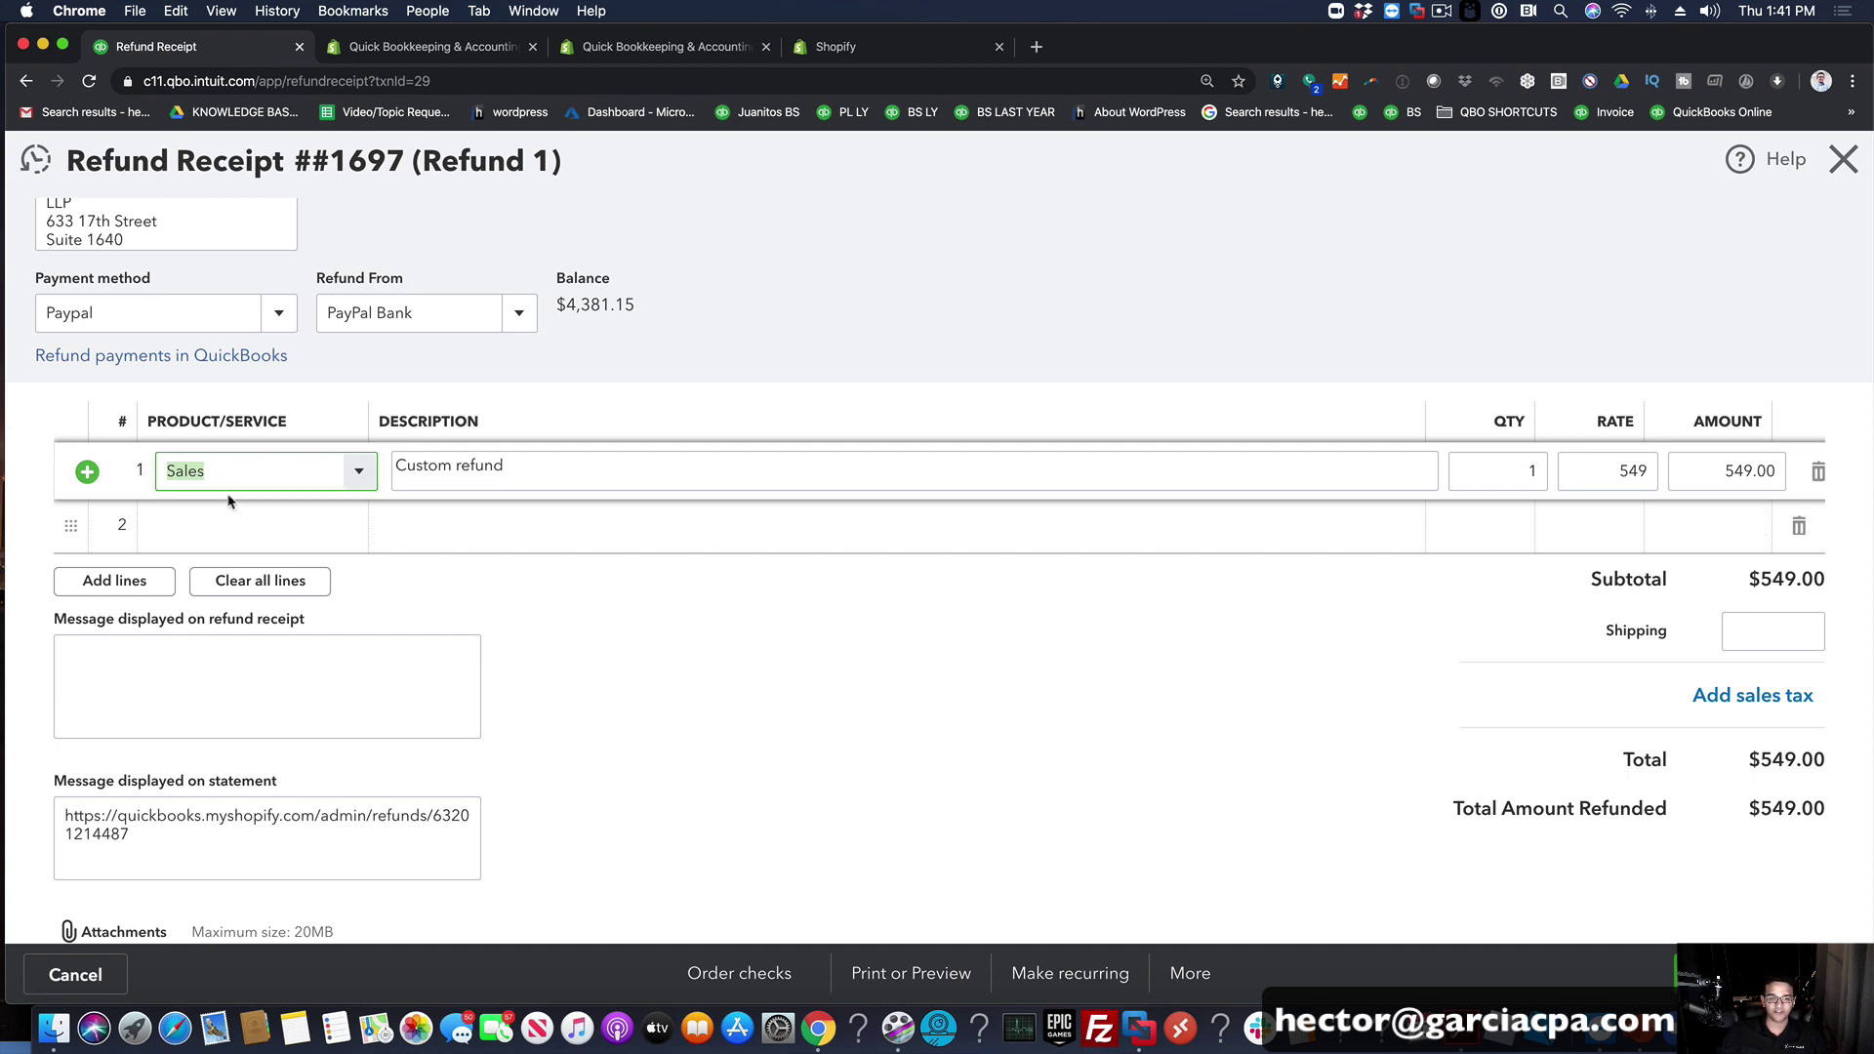
pyautogui.rightClick(201, 472)
pyautogui.click(238, 627)
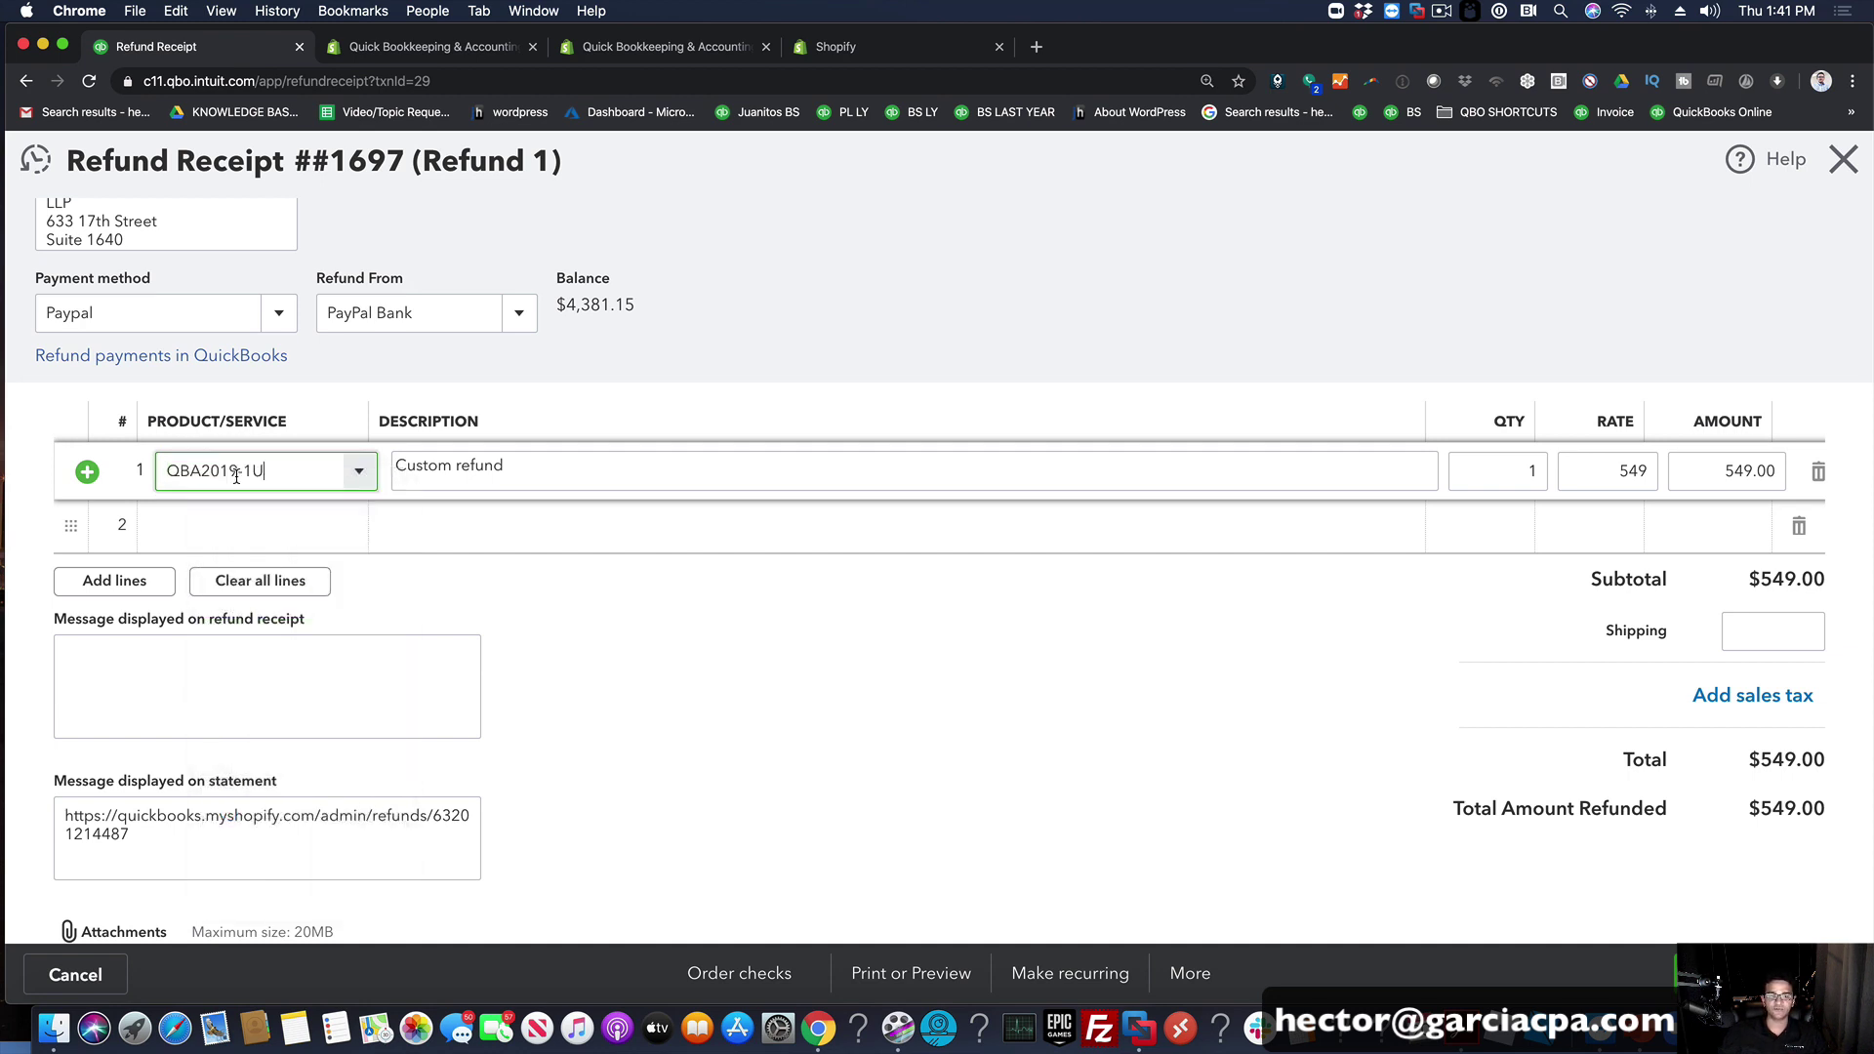
pyautogui.click(266, 563)
pyautogui.click(503, 488)
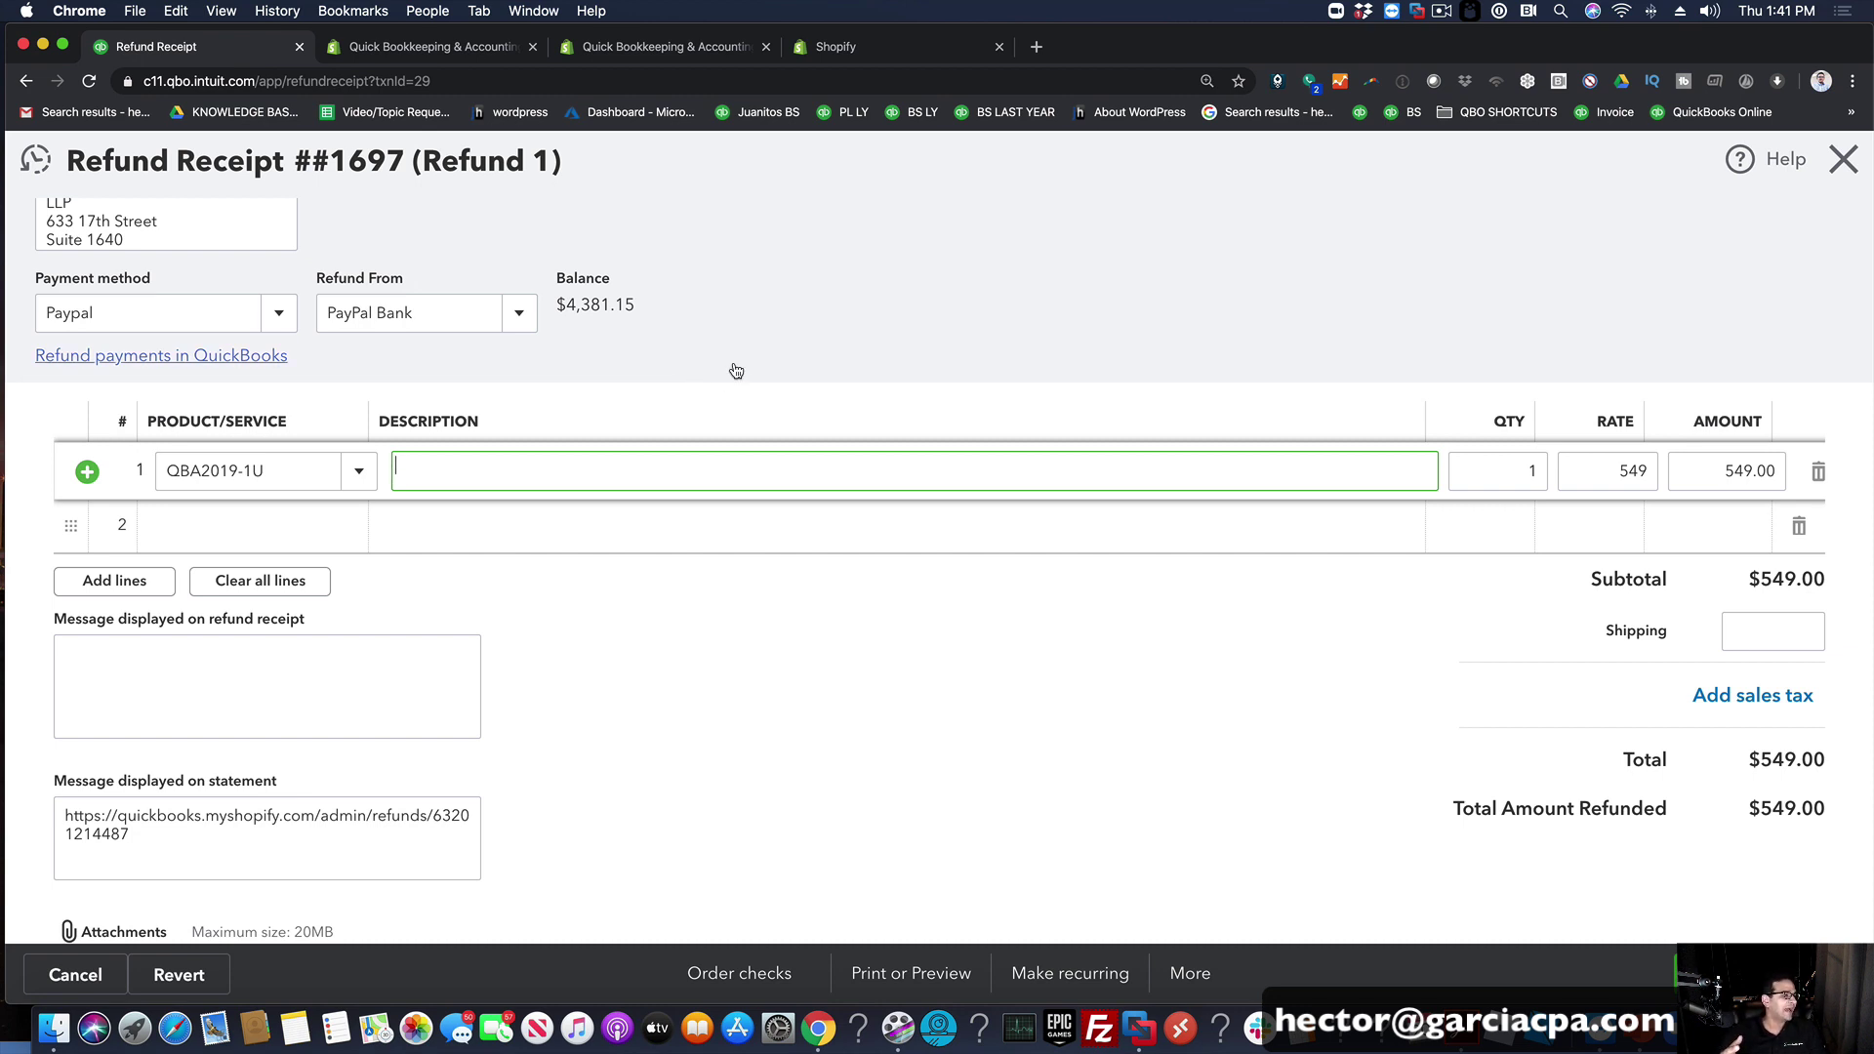
# Step: Review the edited refund receipt, then save and close it, confirming the change
pyautogui.scroll(5, 736, 371)
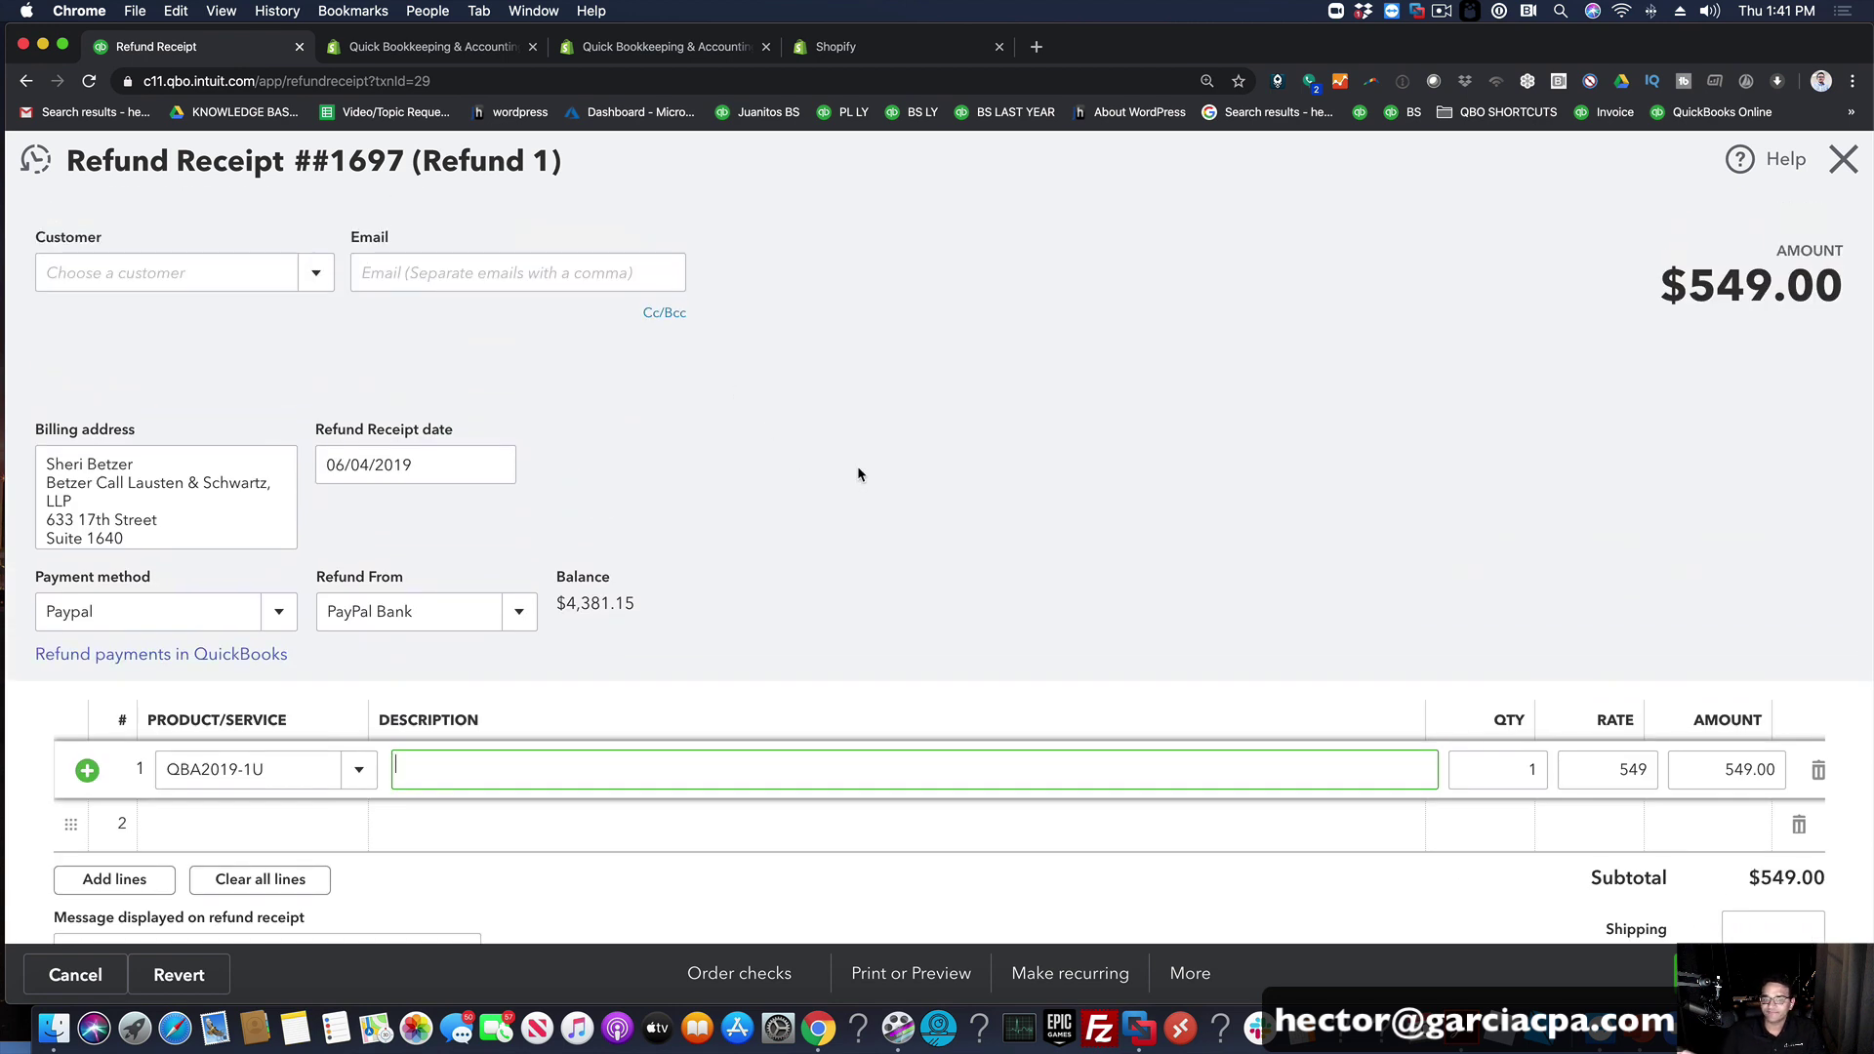
pyautogui.scroll(-3, 857, 469)
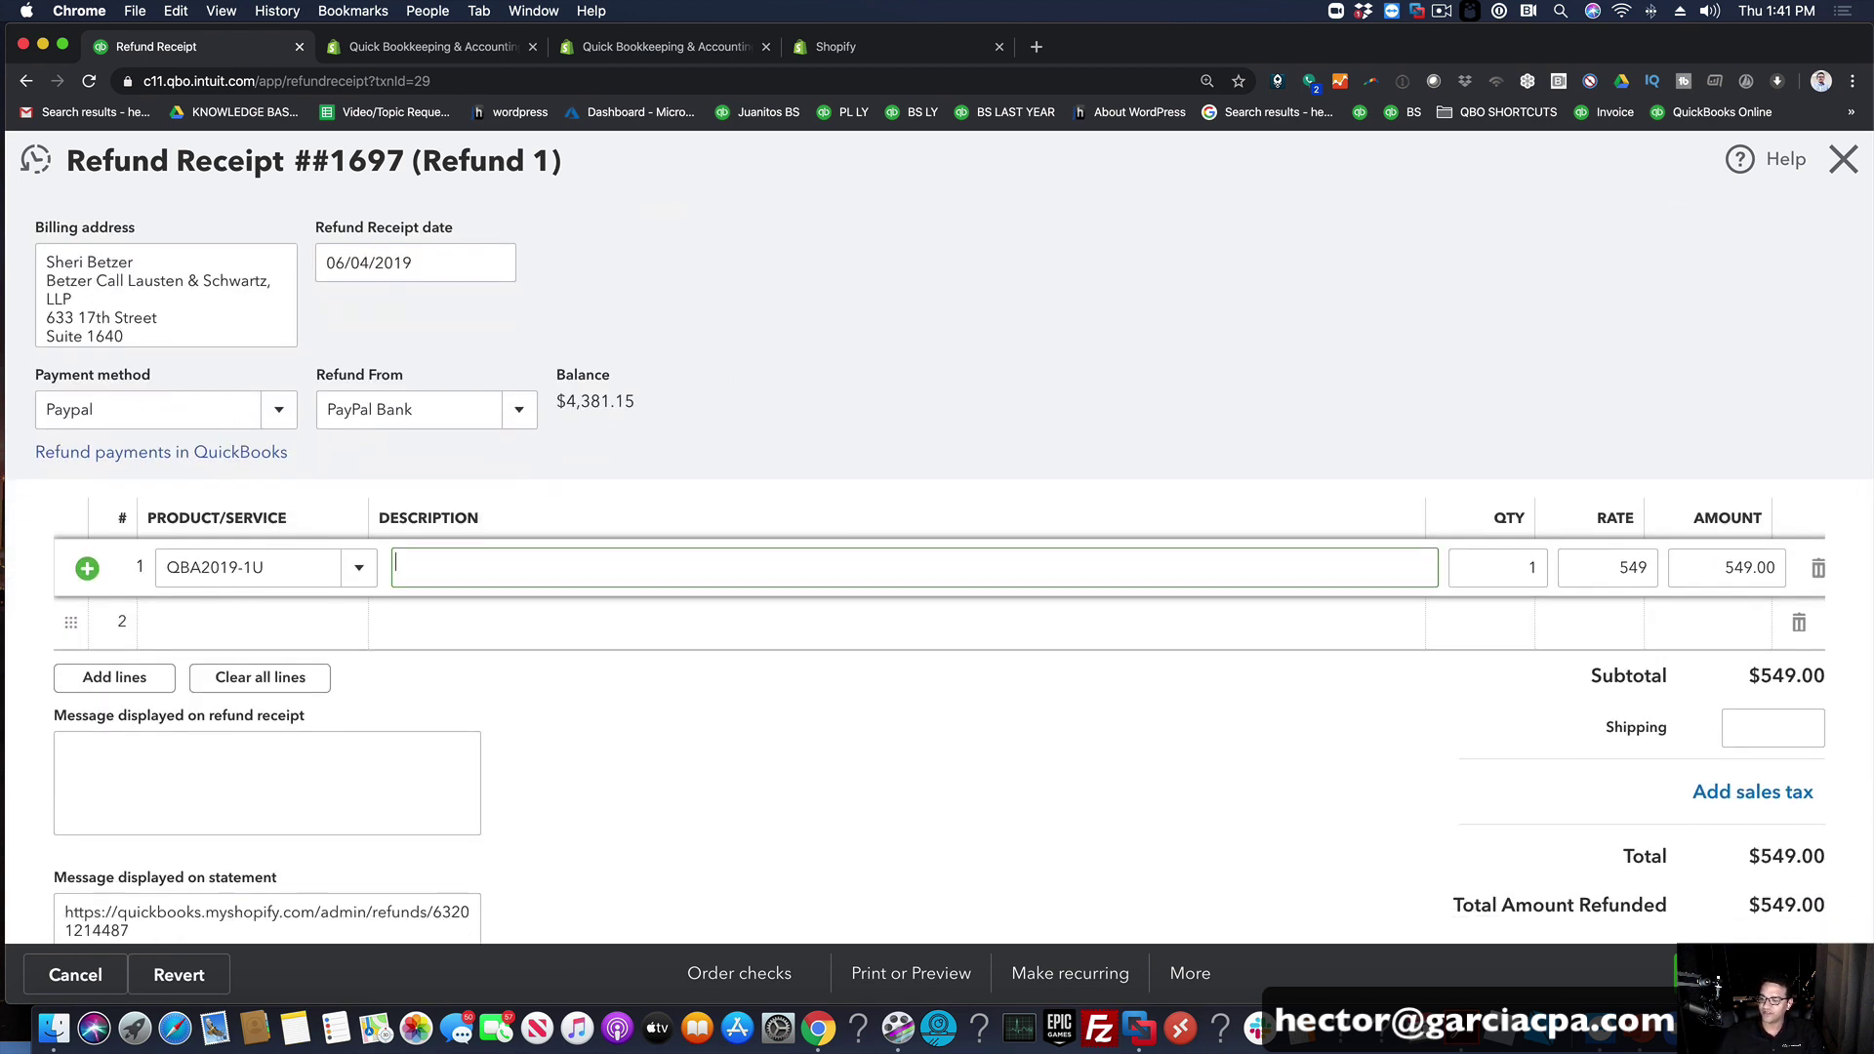
pyautogui.click(1836, 974)
pyautogui.click(1706, 894)
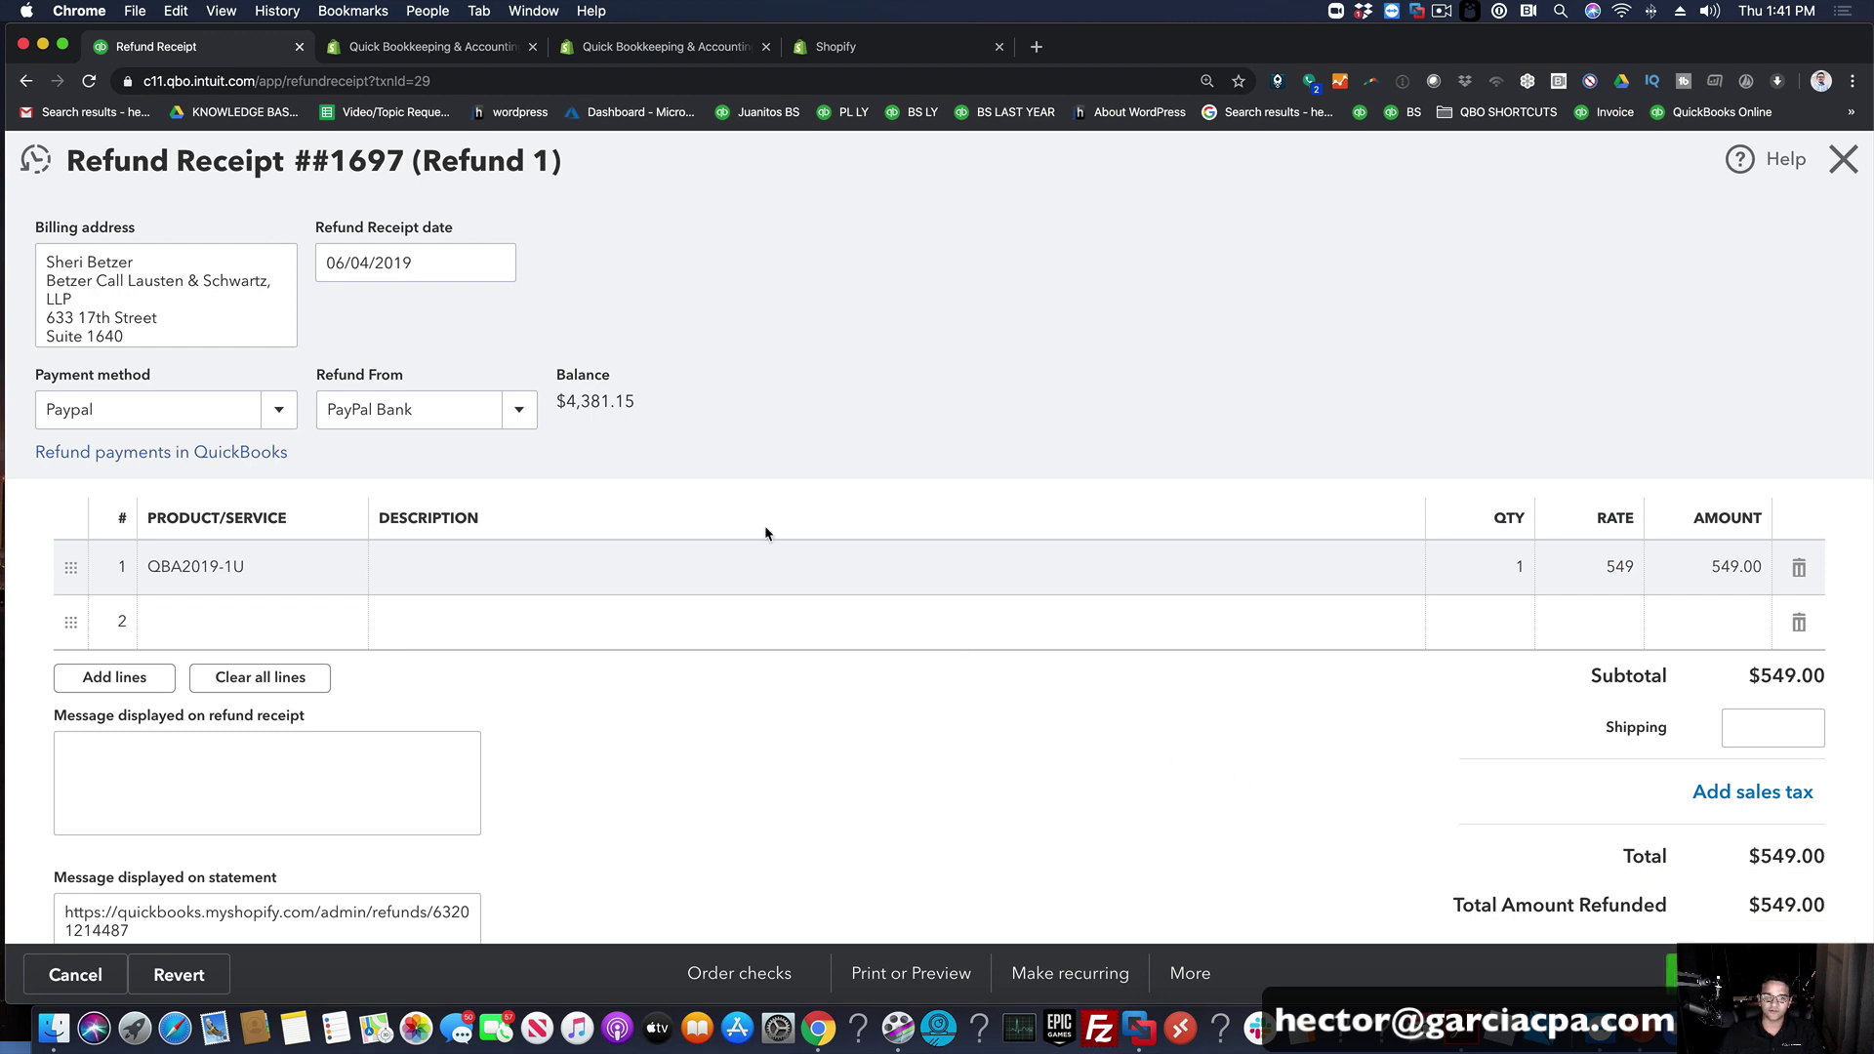
pyautogui.press('Return')
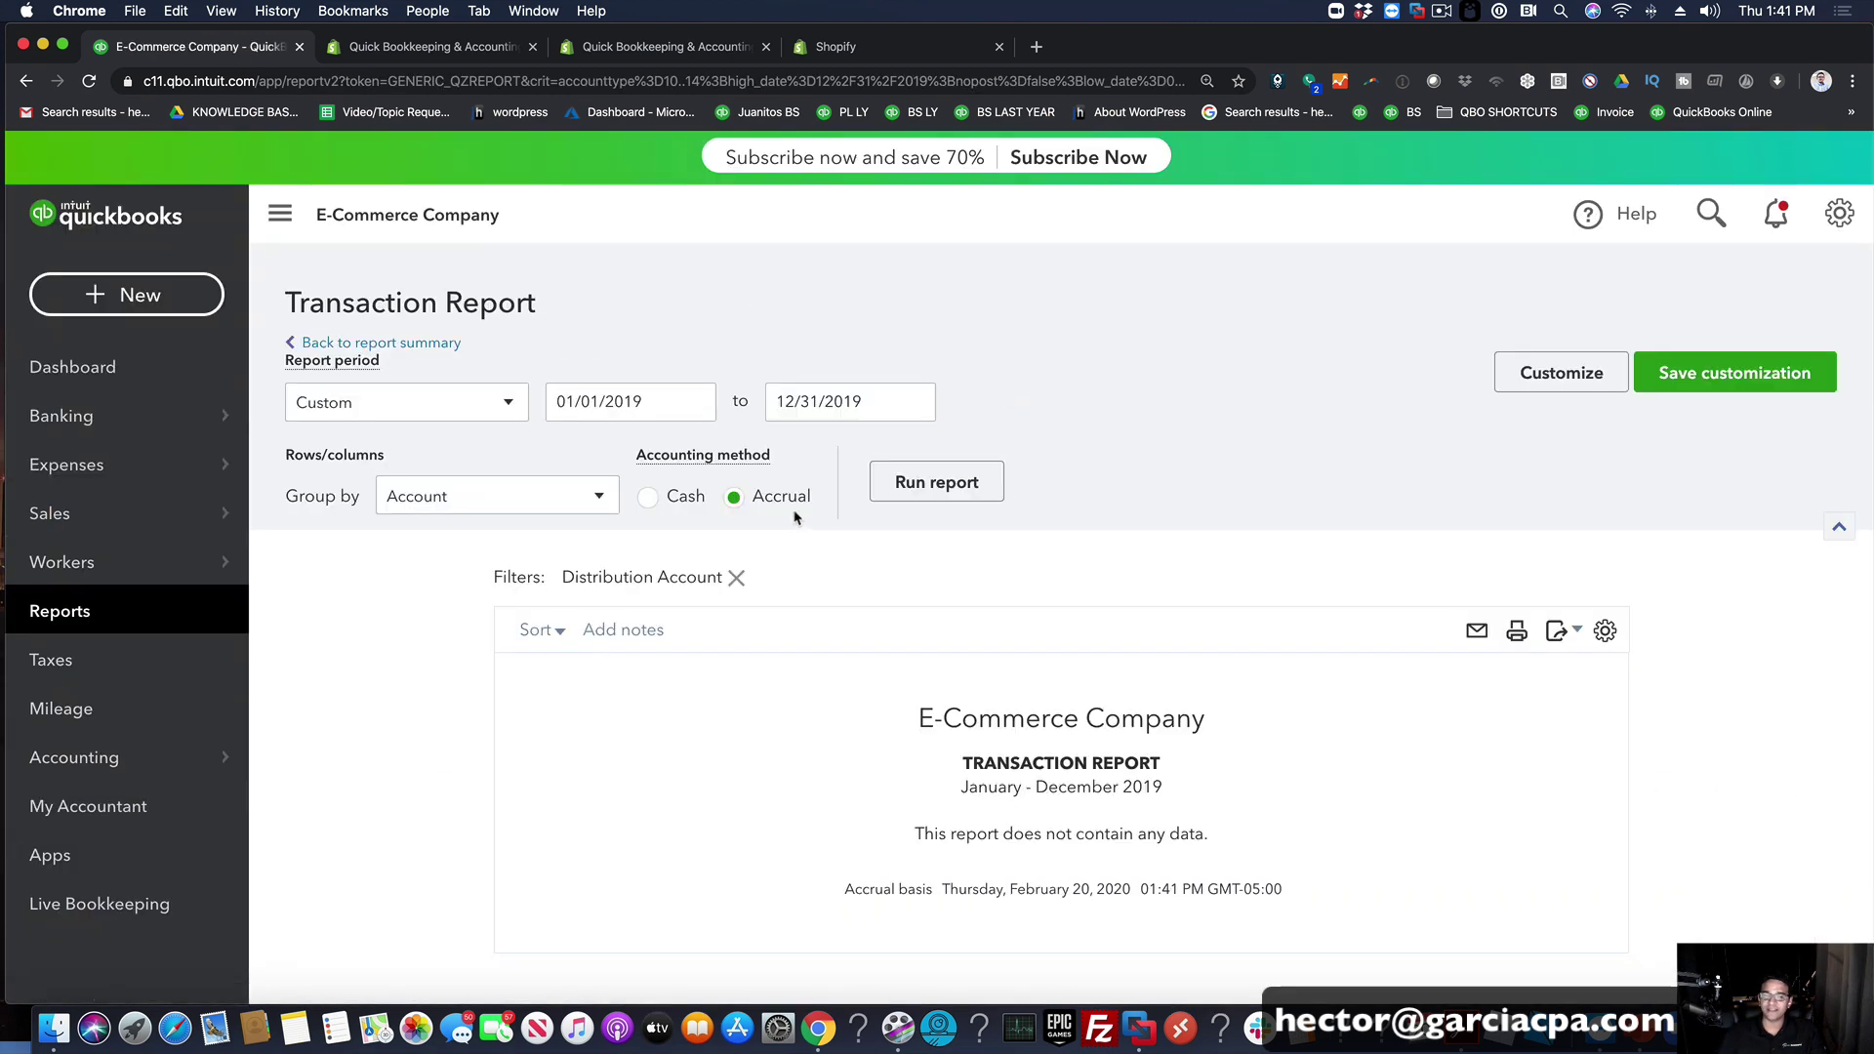
# Step: Return to the Profit and Loss summary and open the transactions behind the Shopify Sales amount
pyautogui.click(342, 343)
pyautogui.scroll(-3, 1366, 578)
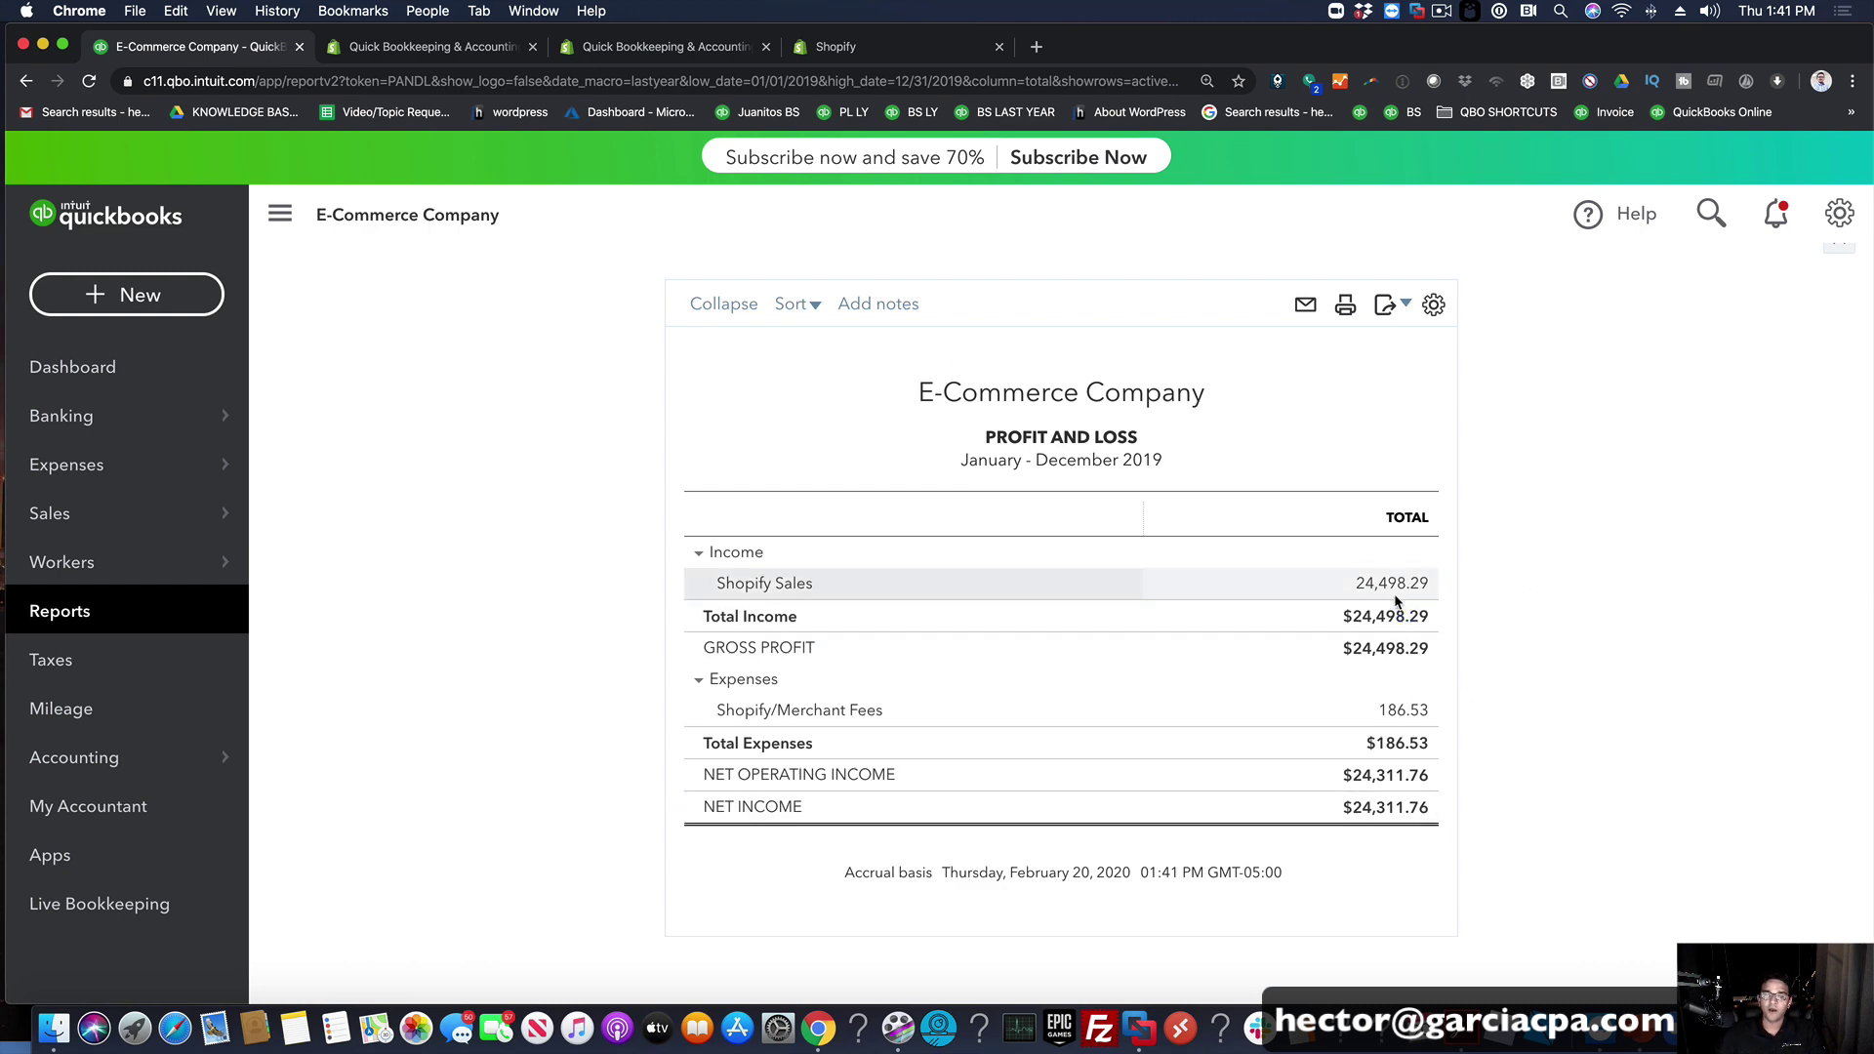
pyautogui.click(1395, 586)
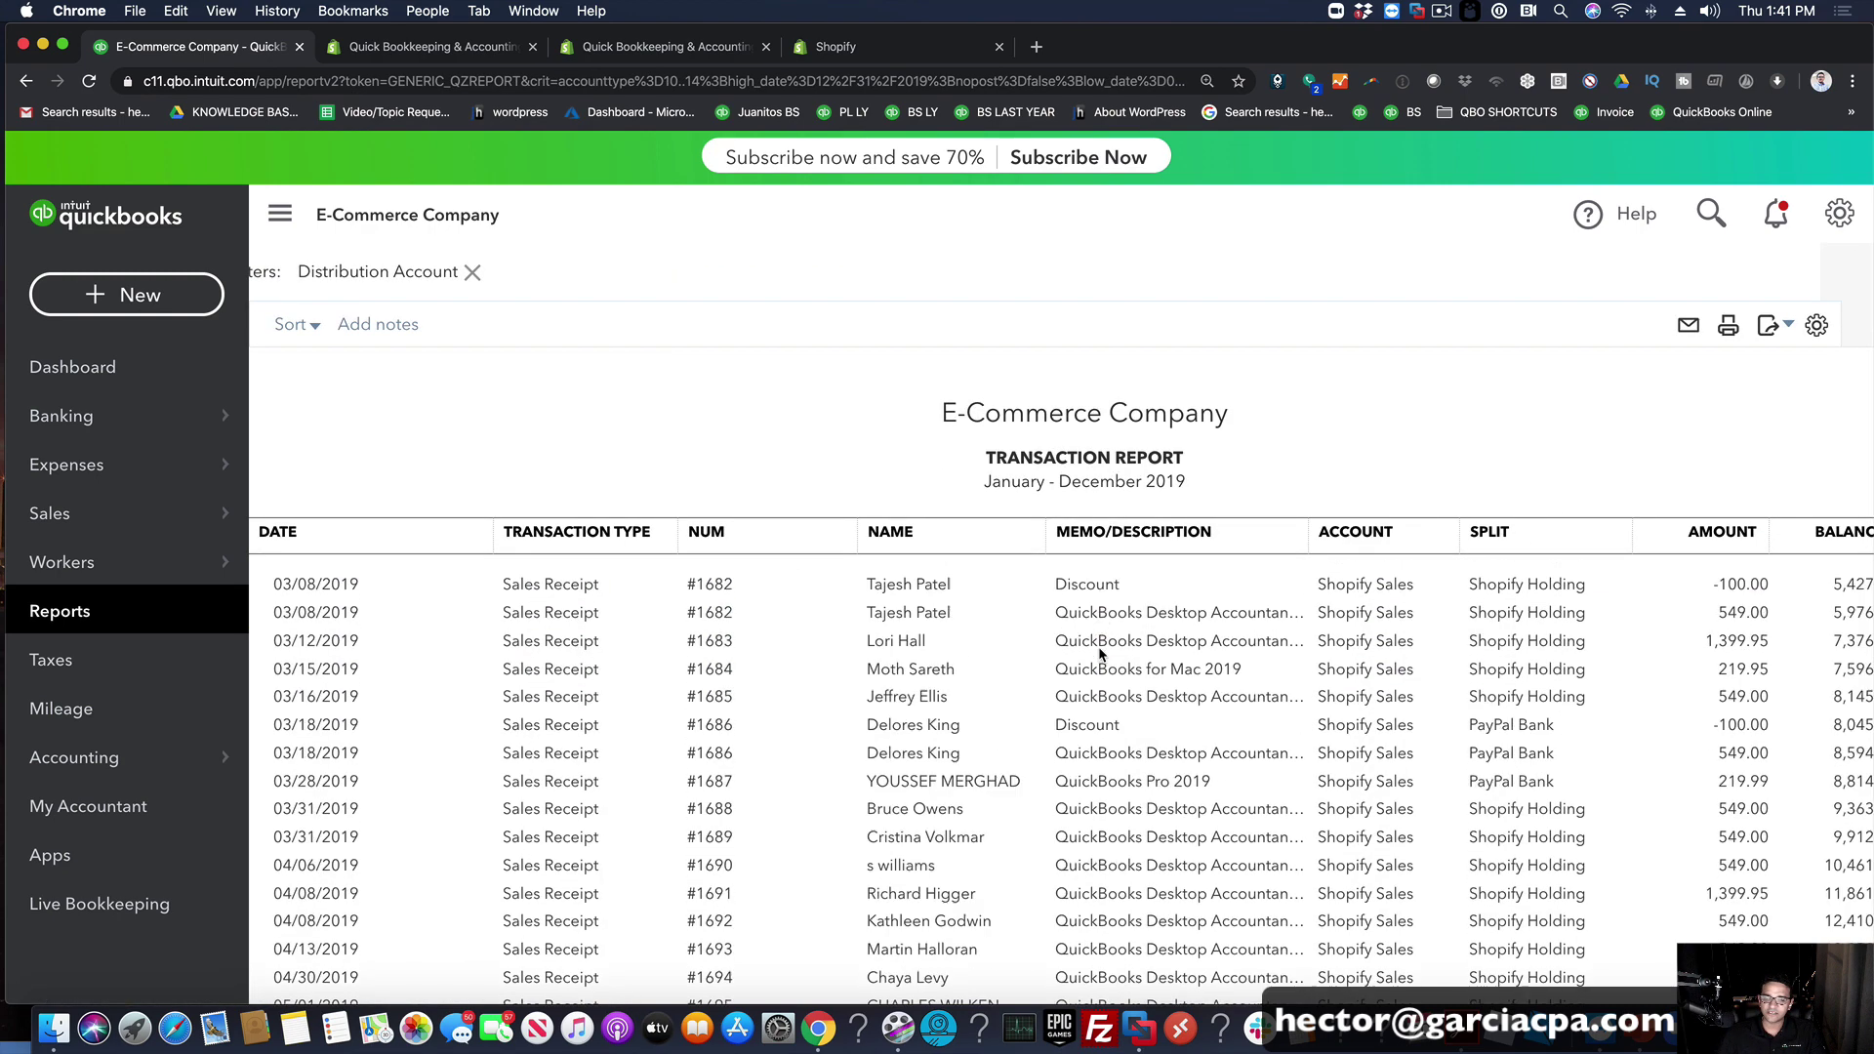
# Step: Find the 03/08/2019 Discount line of -100.00 in the Shopify Sales transactions and open its sales receipt
pyautogui.scroll(-2, 1101, 654)
pyautogui.scroll(-3, 1101, 652)
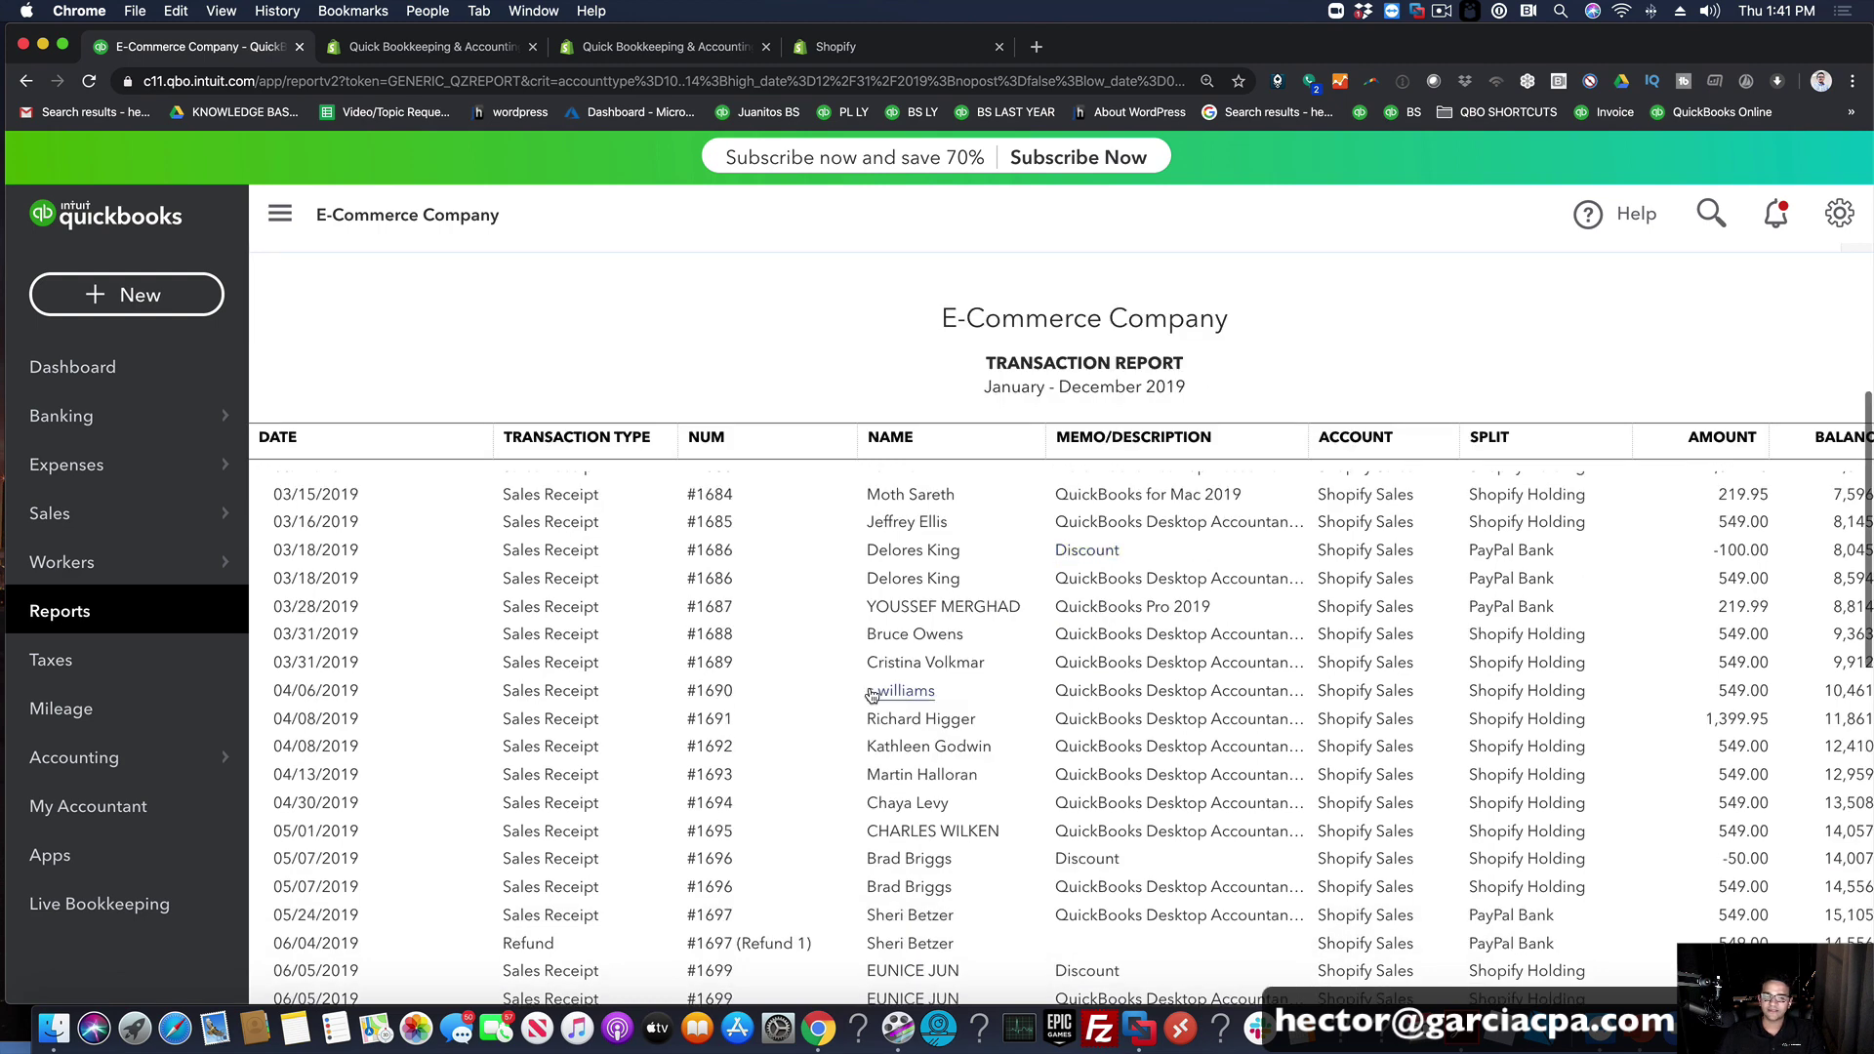
pyautogui.scroll(5, 963, 647)
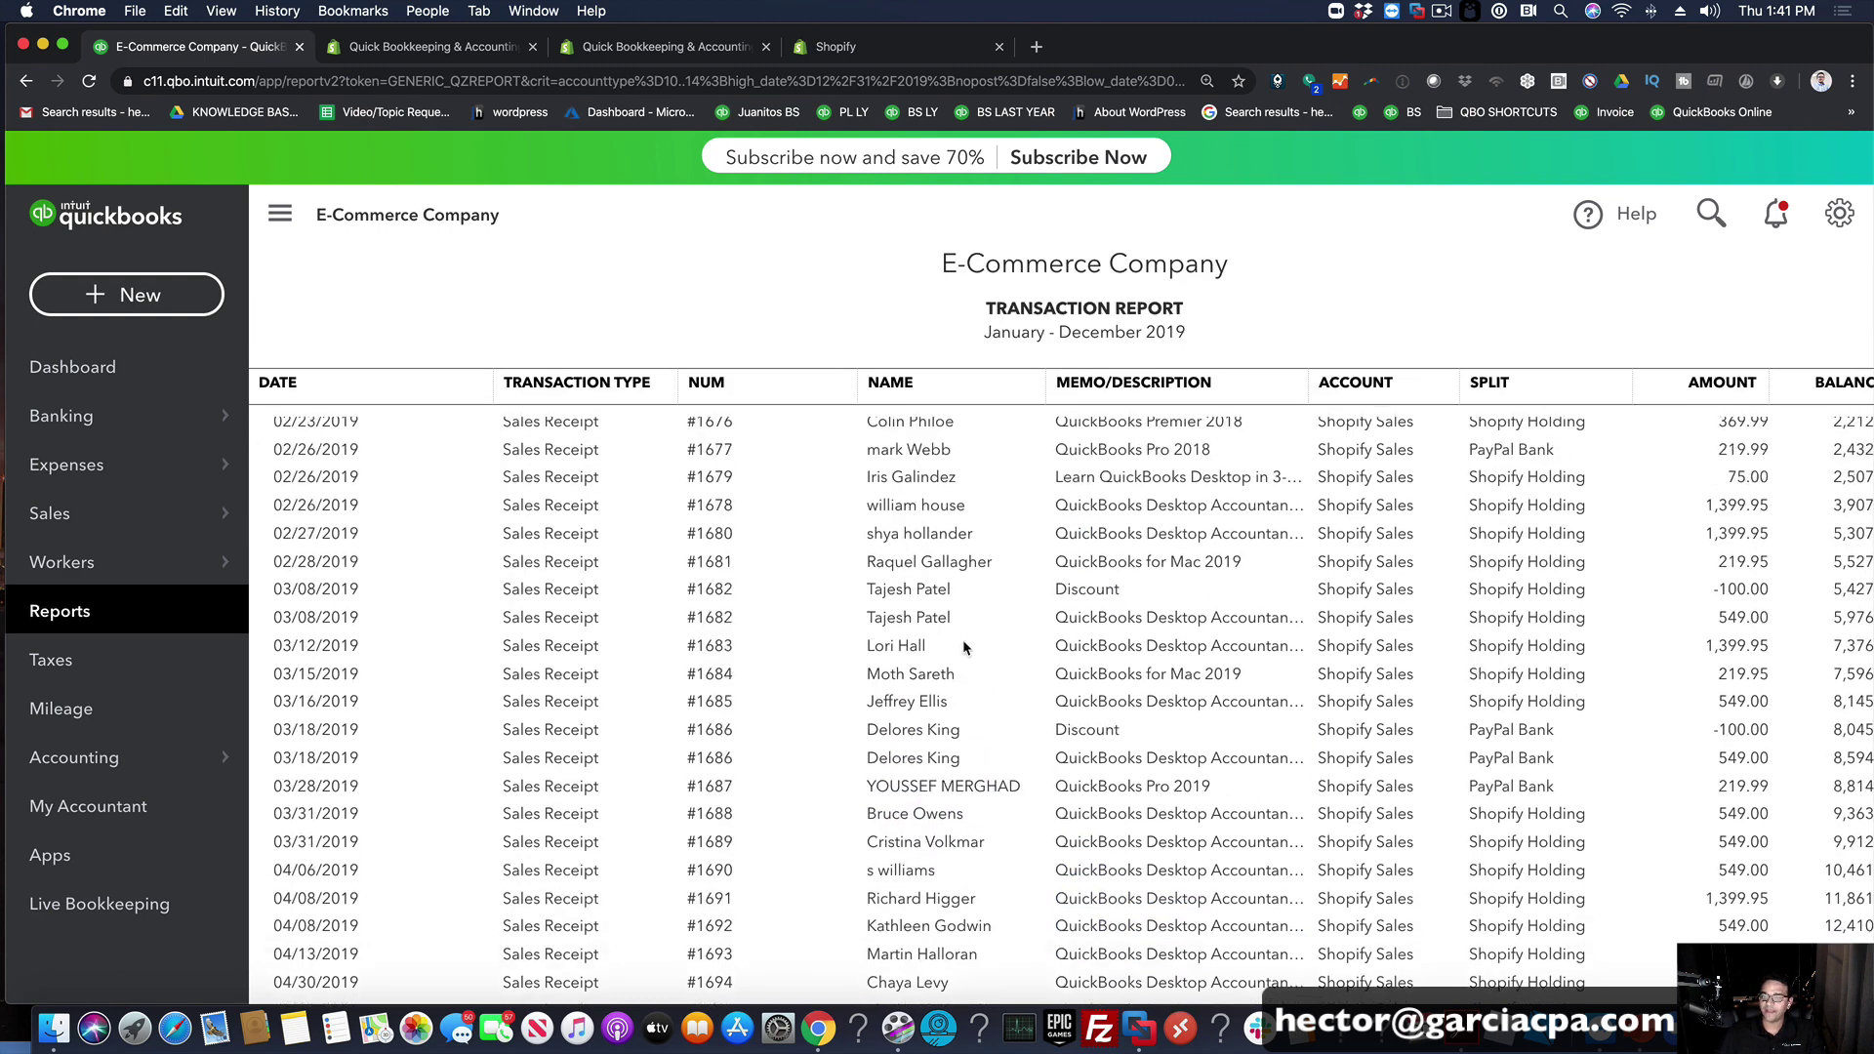
pyautogui.click(930, 594)
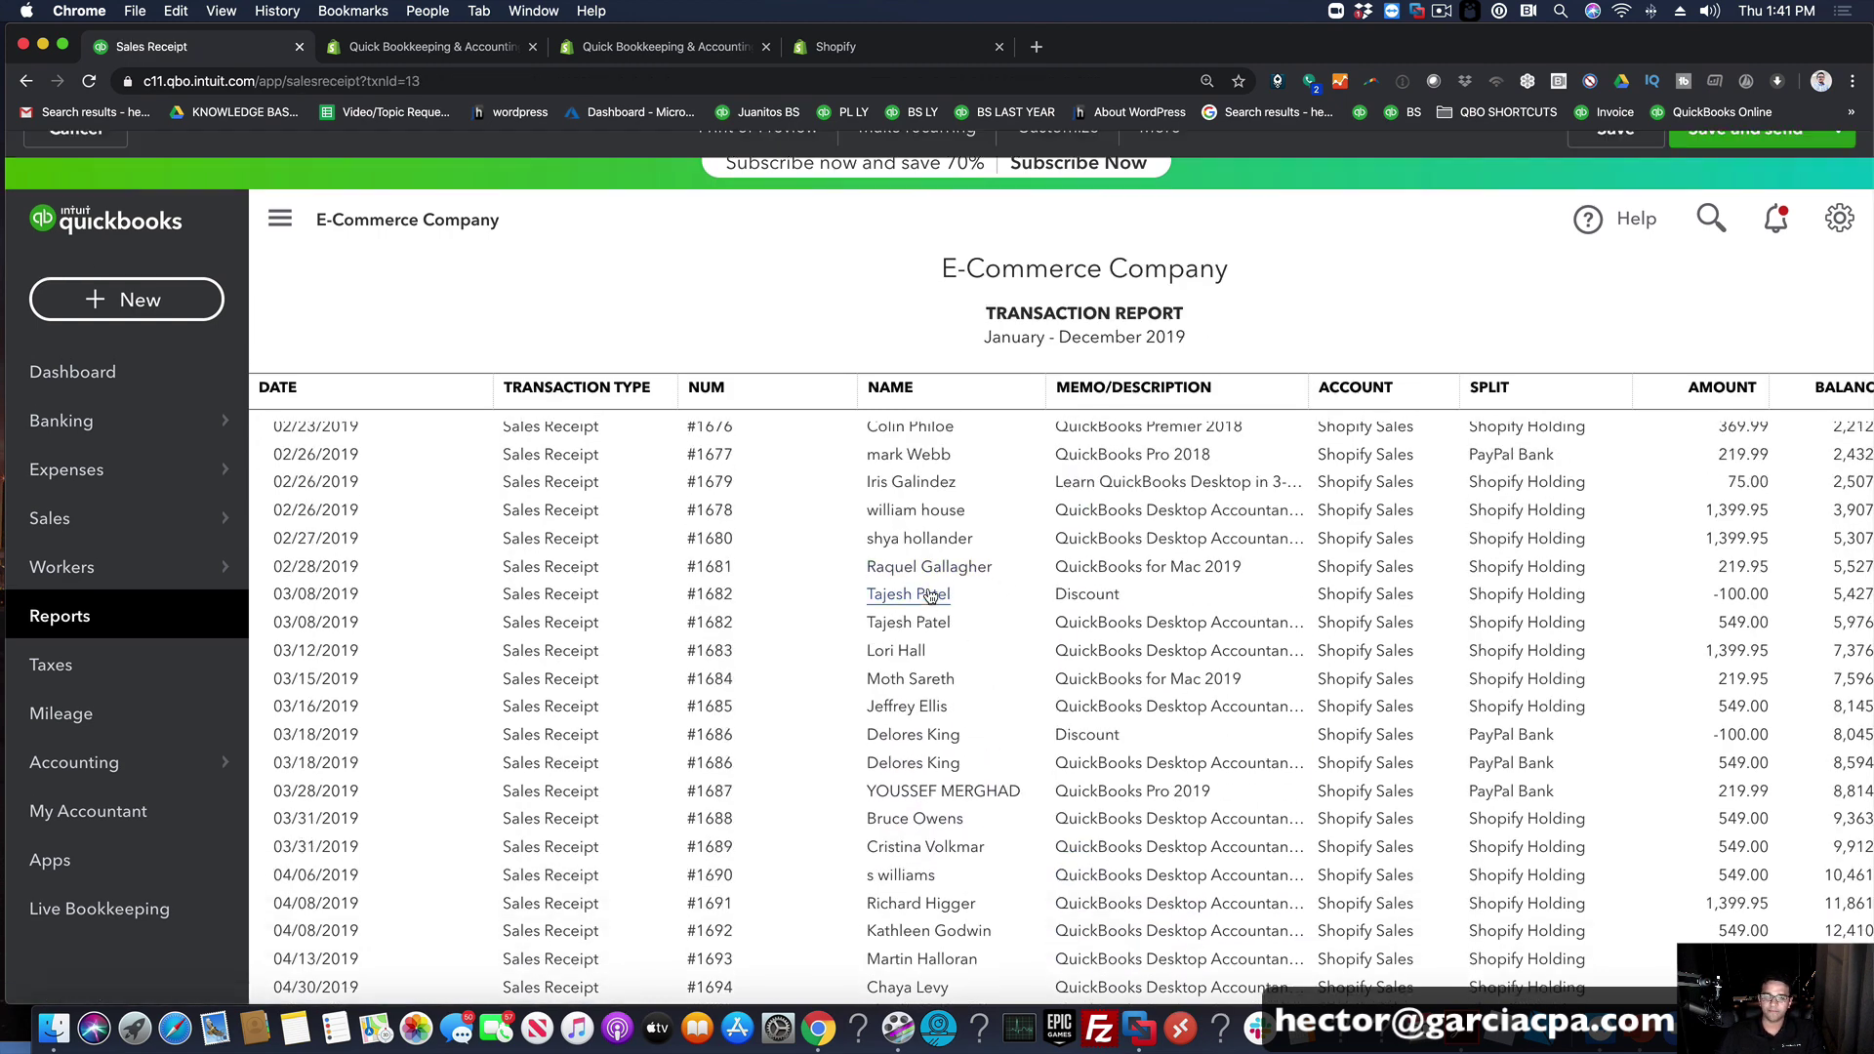
# Step: Examine the discount amount, discount type options and totals on the sales receipt, leaving them as they are
pyautogui.scroll(-5, 1085, 675)
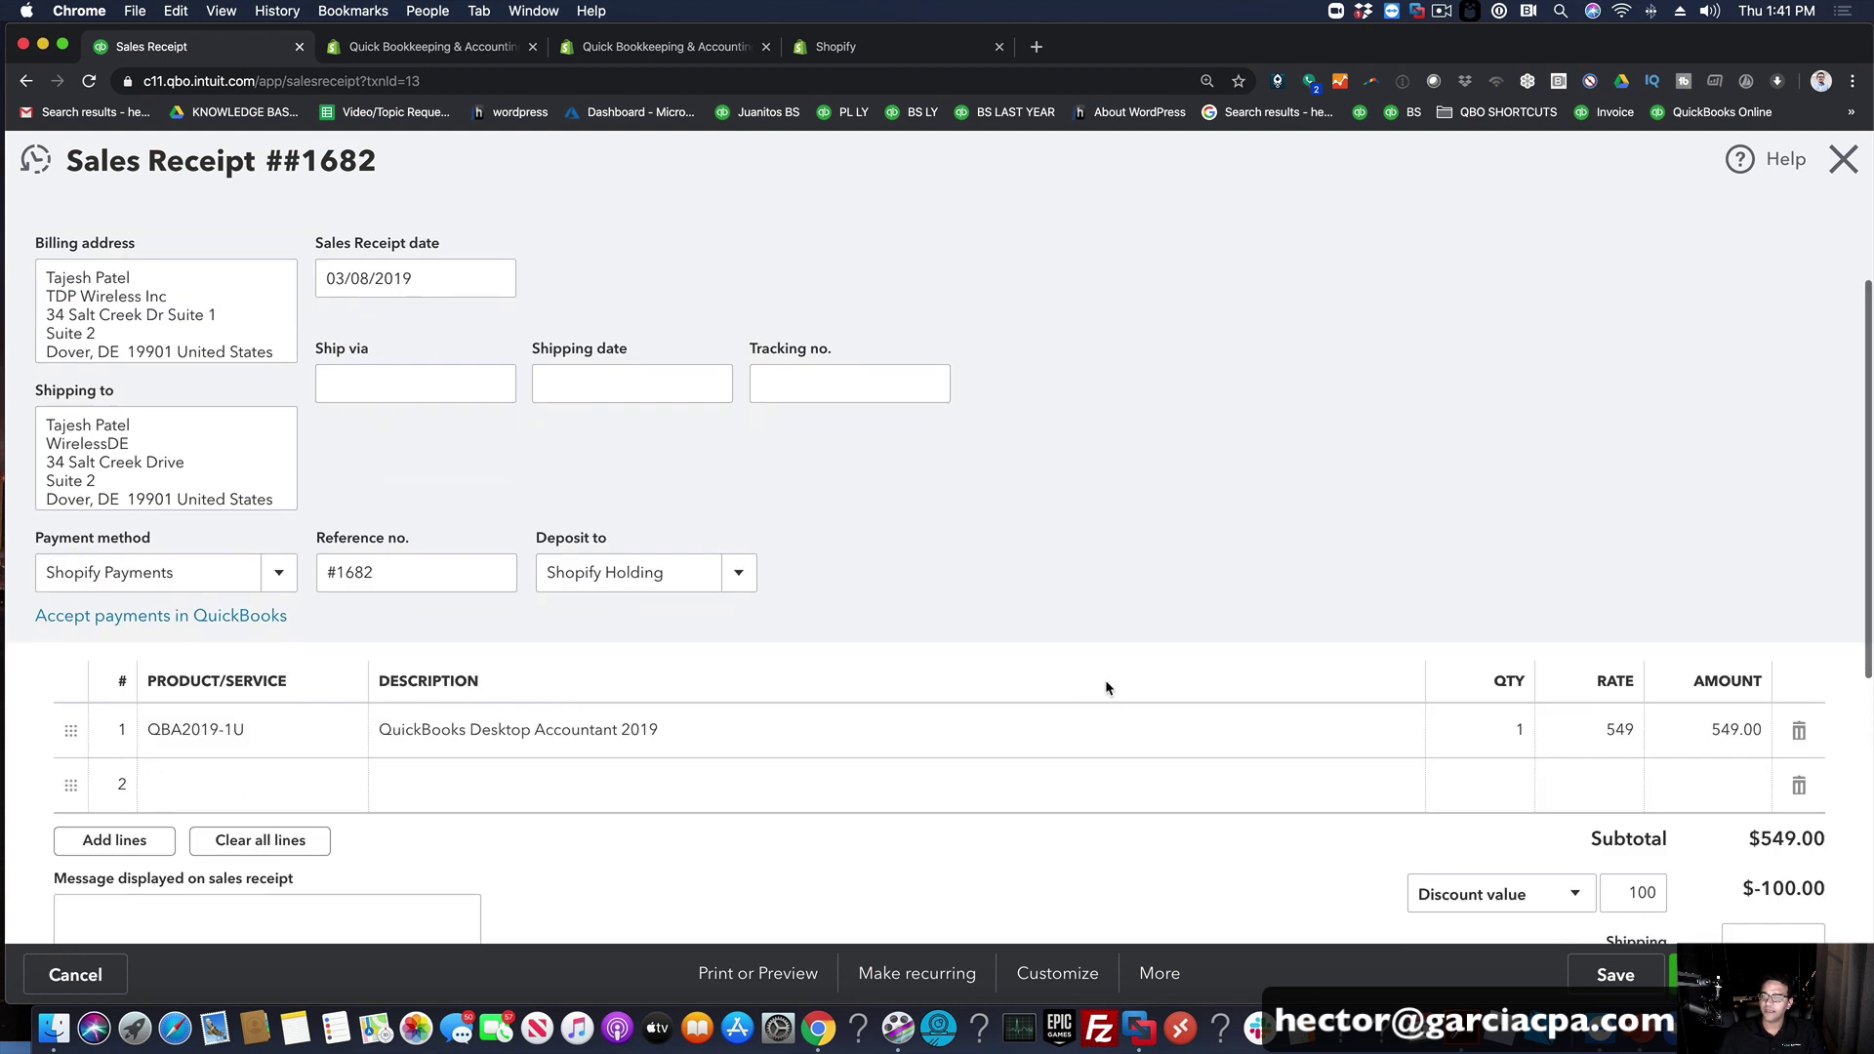
pyautogui.click(1658, 785)
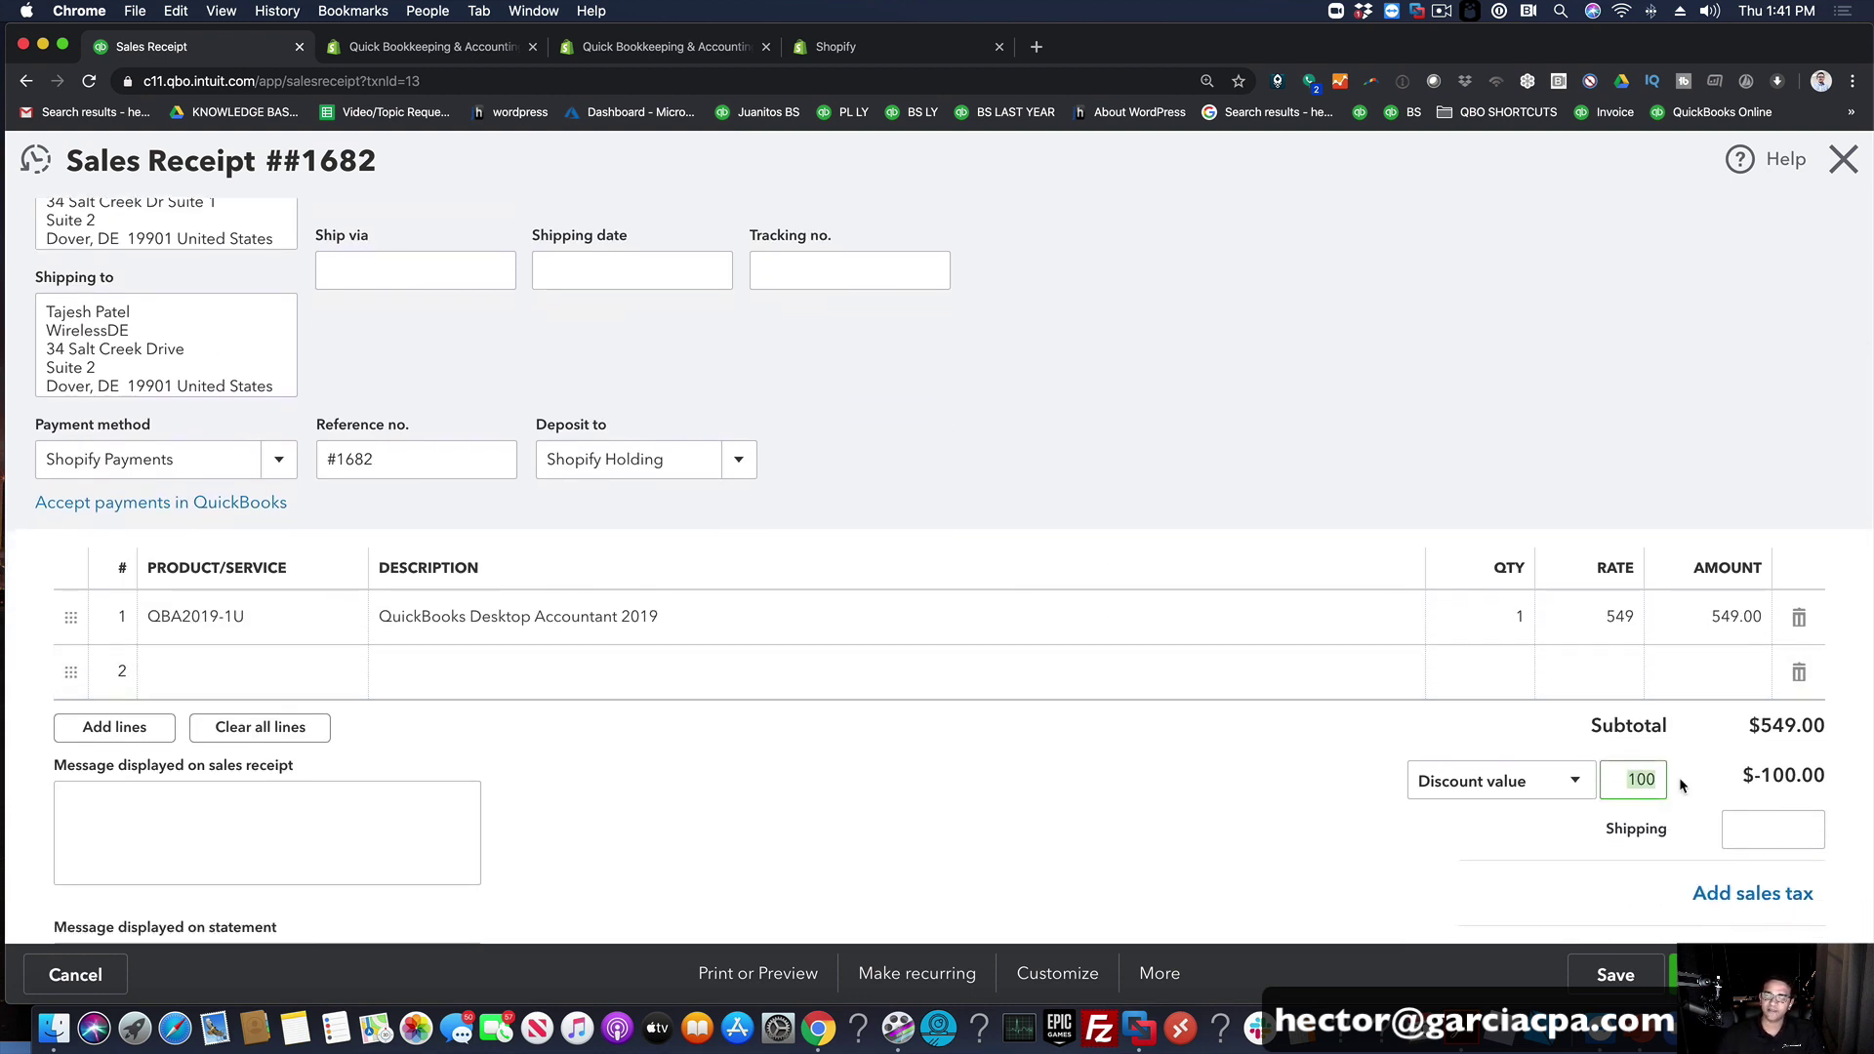
pyautogui.click(1587, 784)
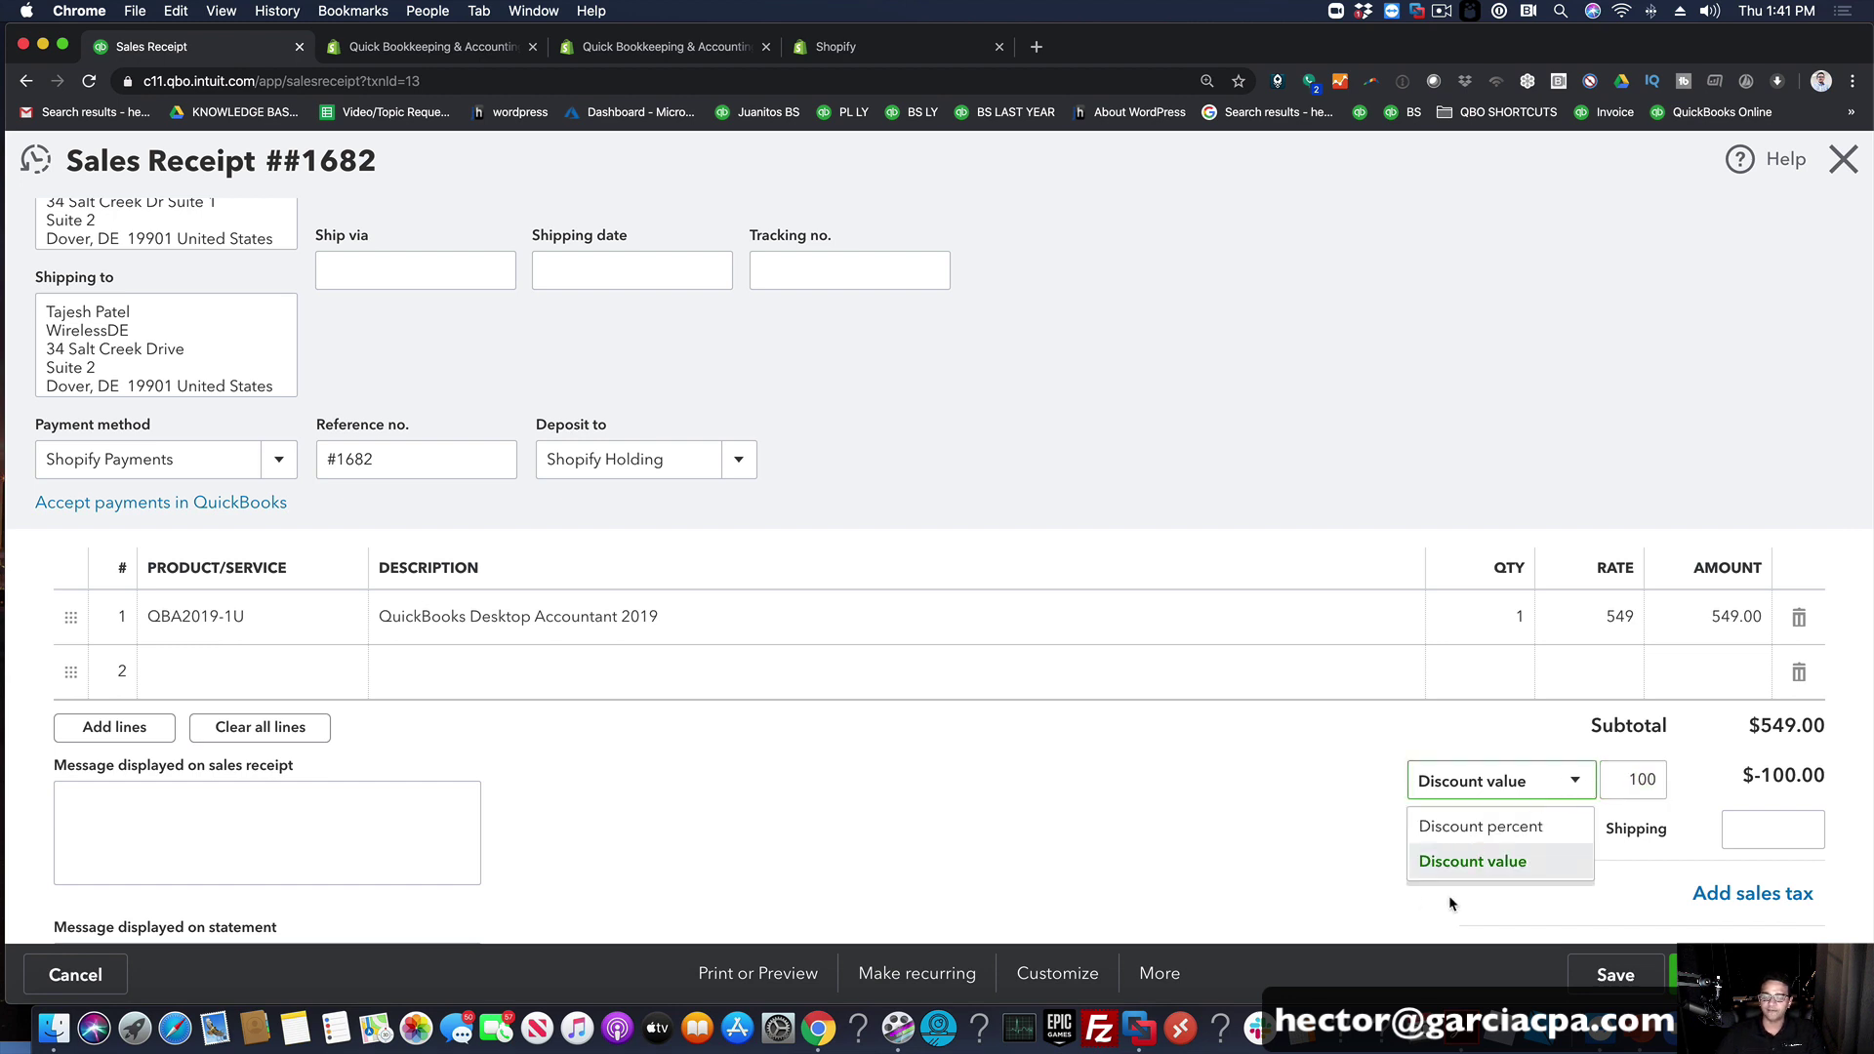
pyautogui.click(1273, 834)
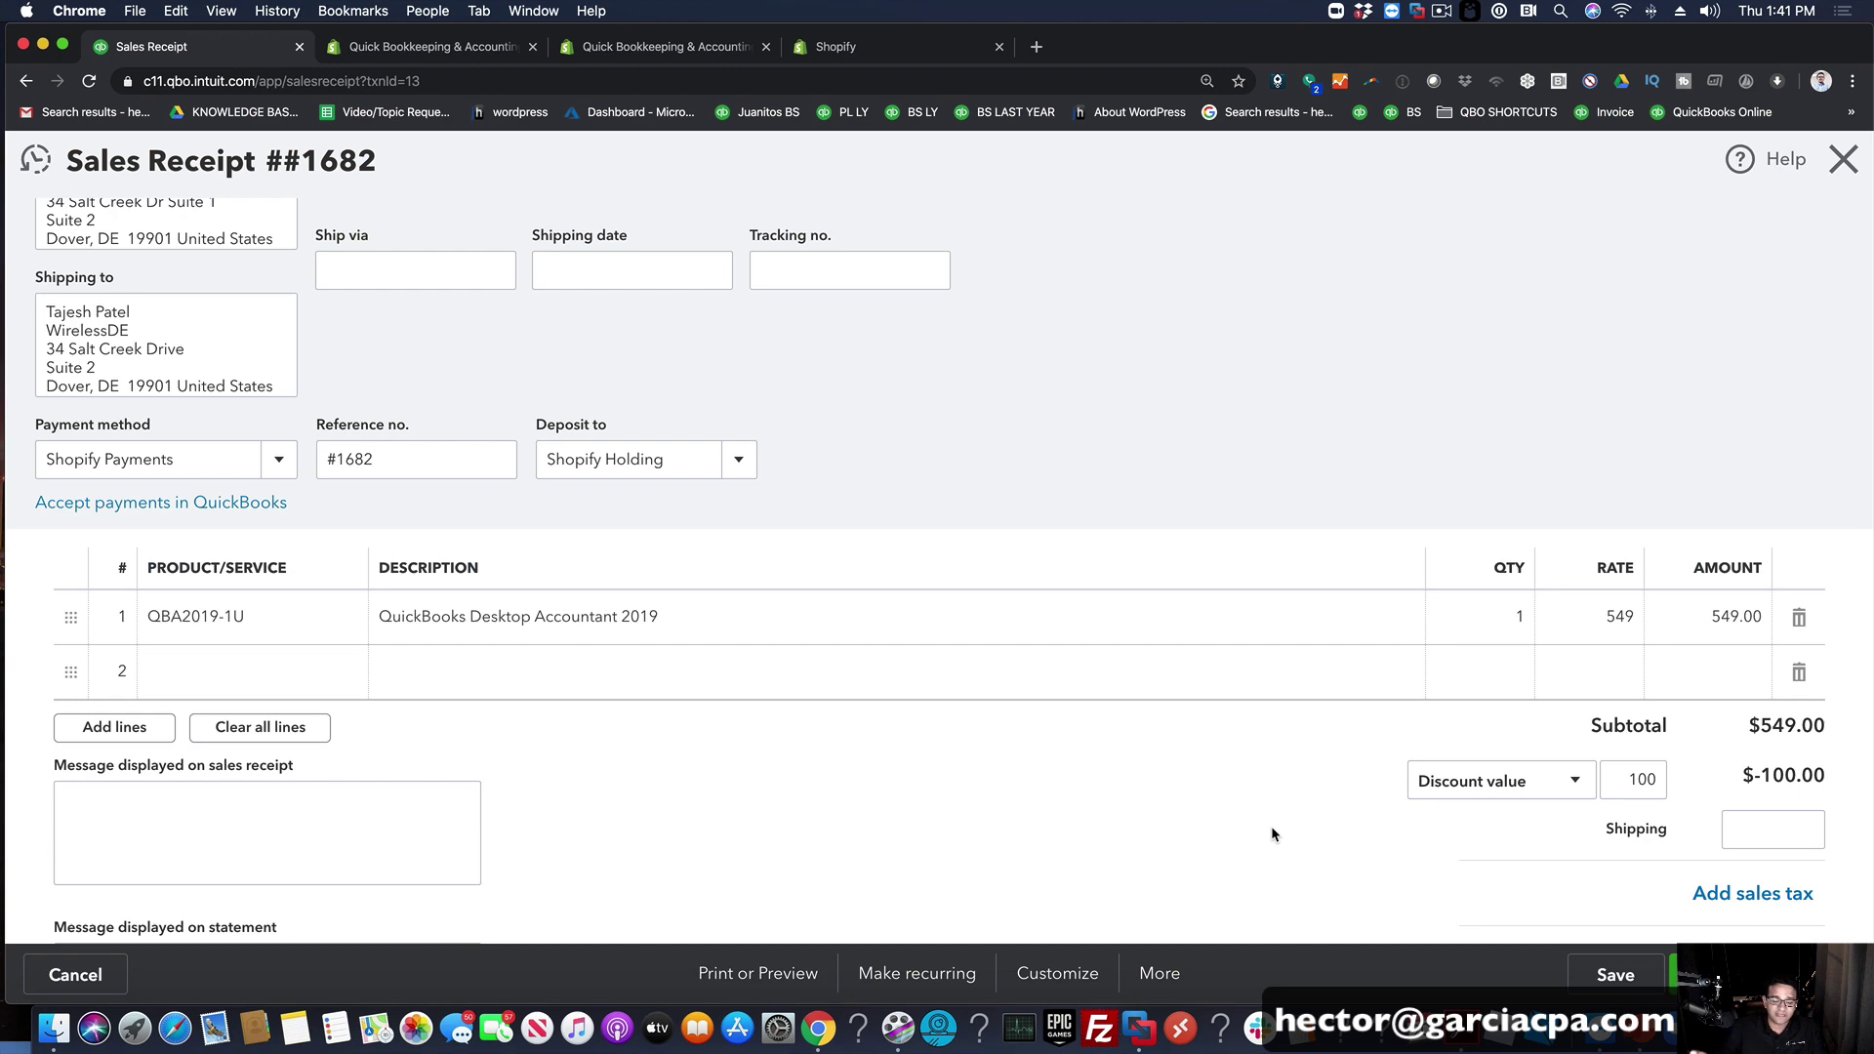
pyautogui.scroll(-2, 1366, 810)
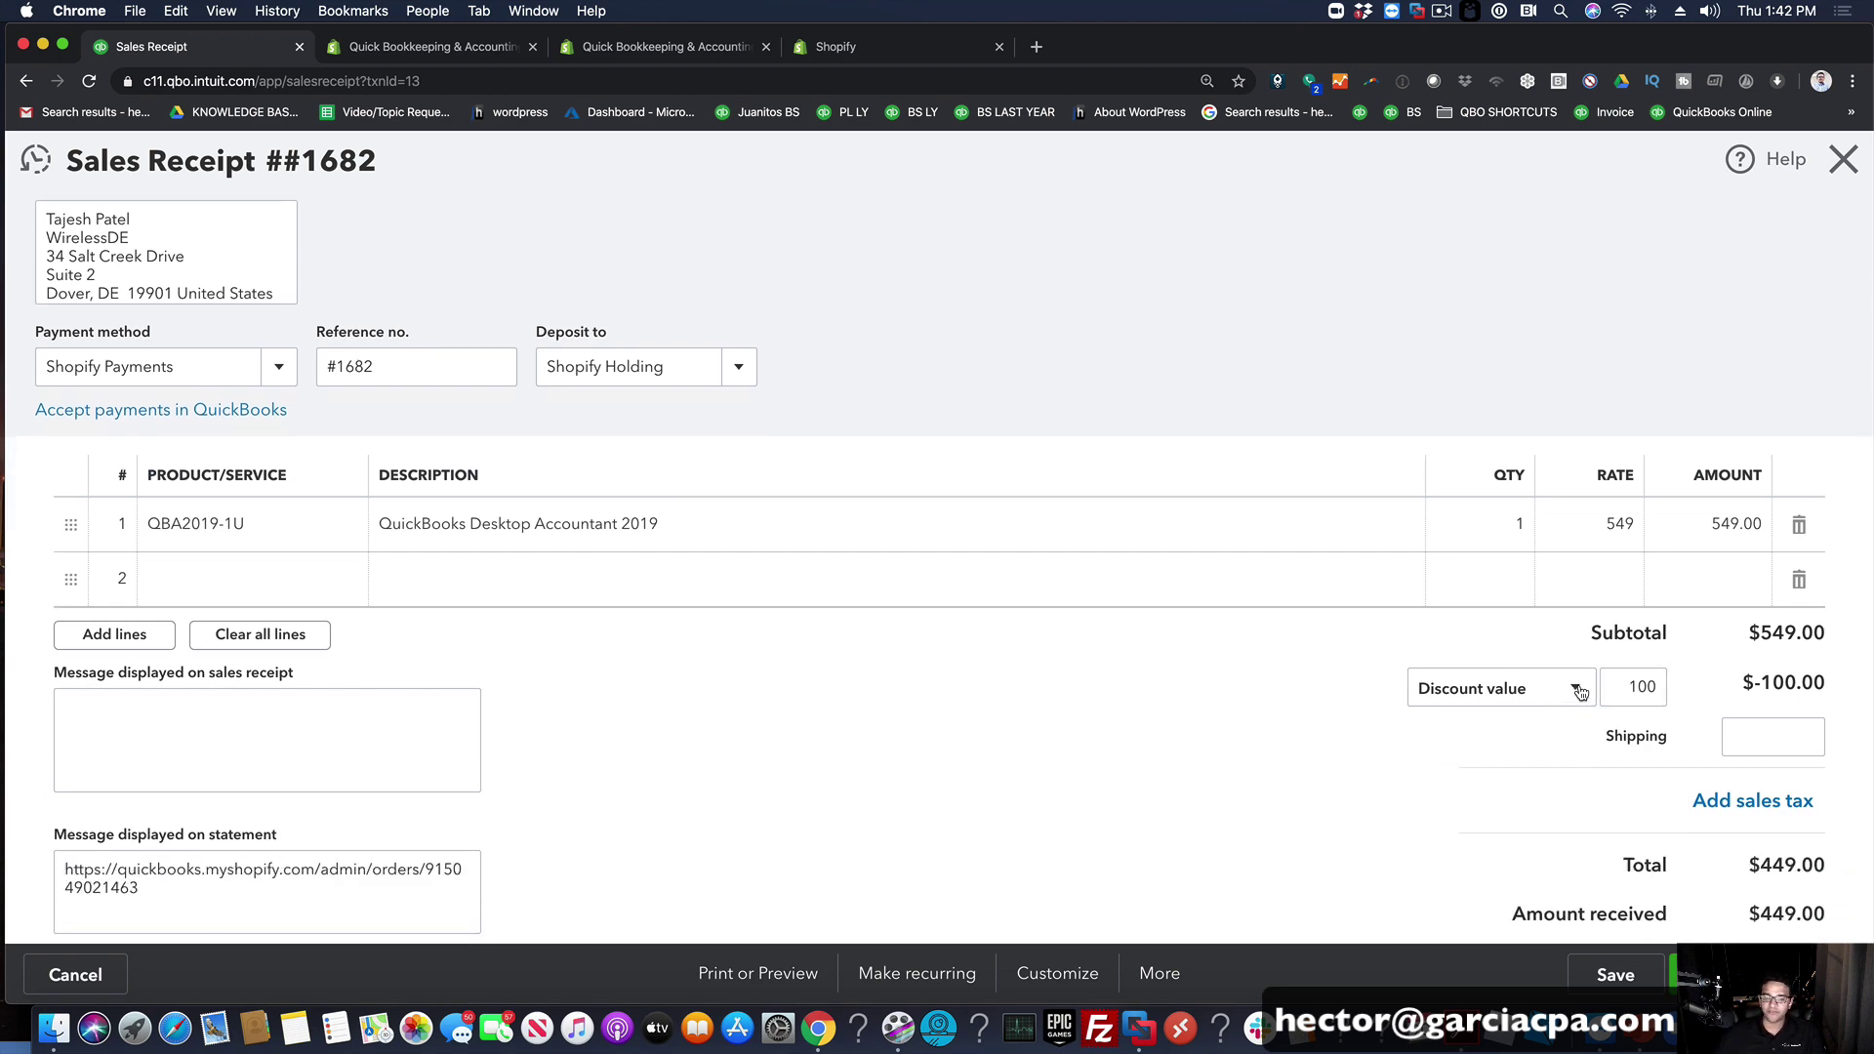
pyautogui.scroll(-3, 1343, 767)
pyautogui.scroll(7, 1343, 767)
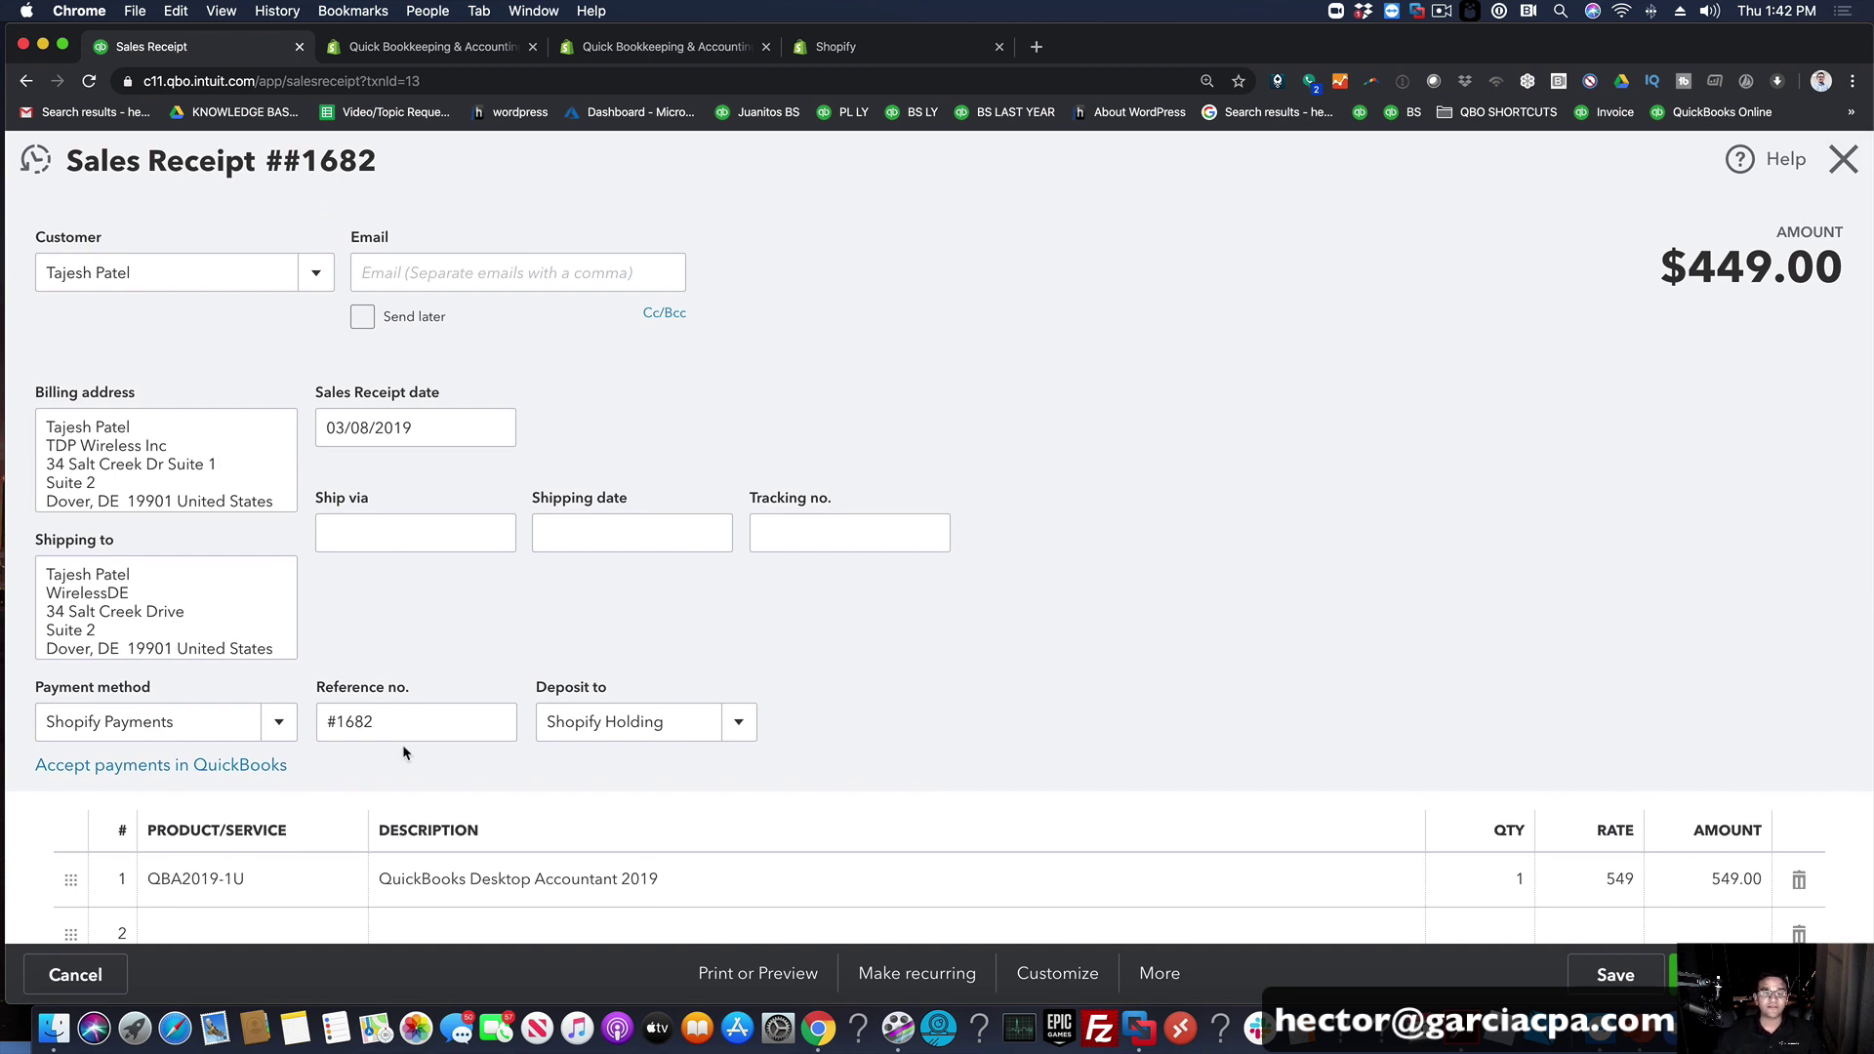
# Step: Check the receipt's payment method and deposit account, then close the receipt without changes
pyautogui.click(280, 730)
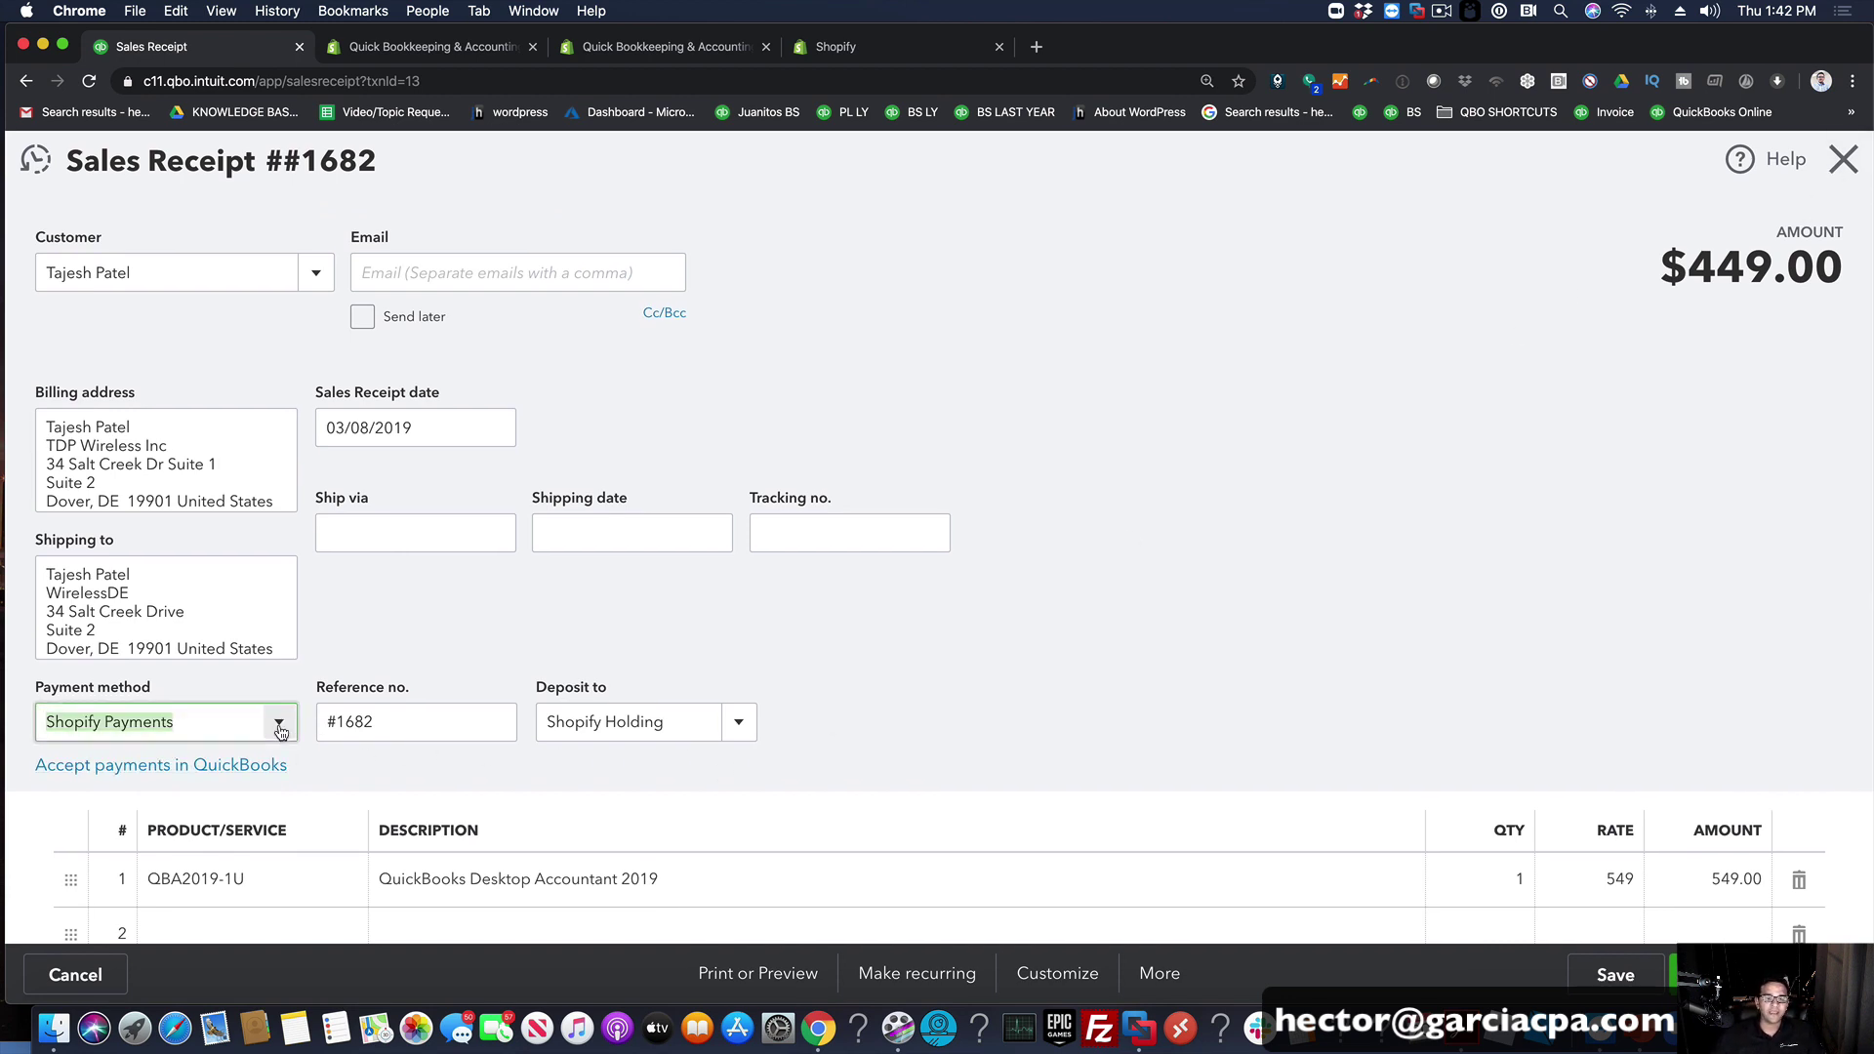
pyautogui.press('Escape')
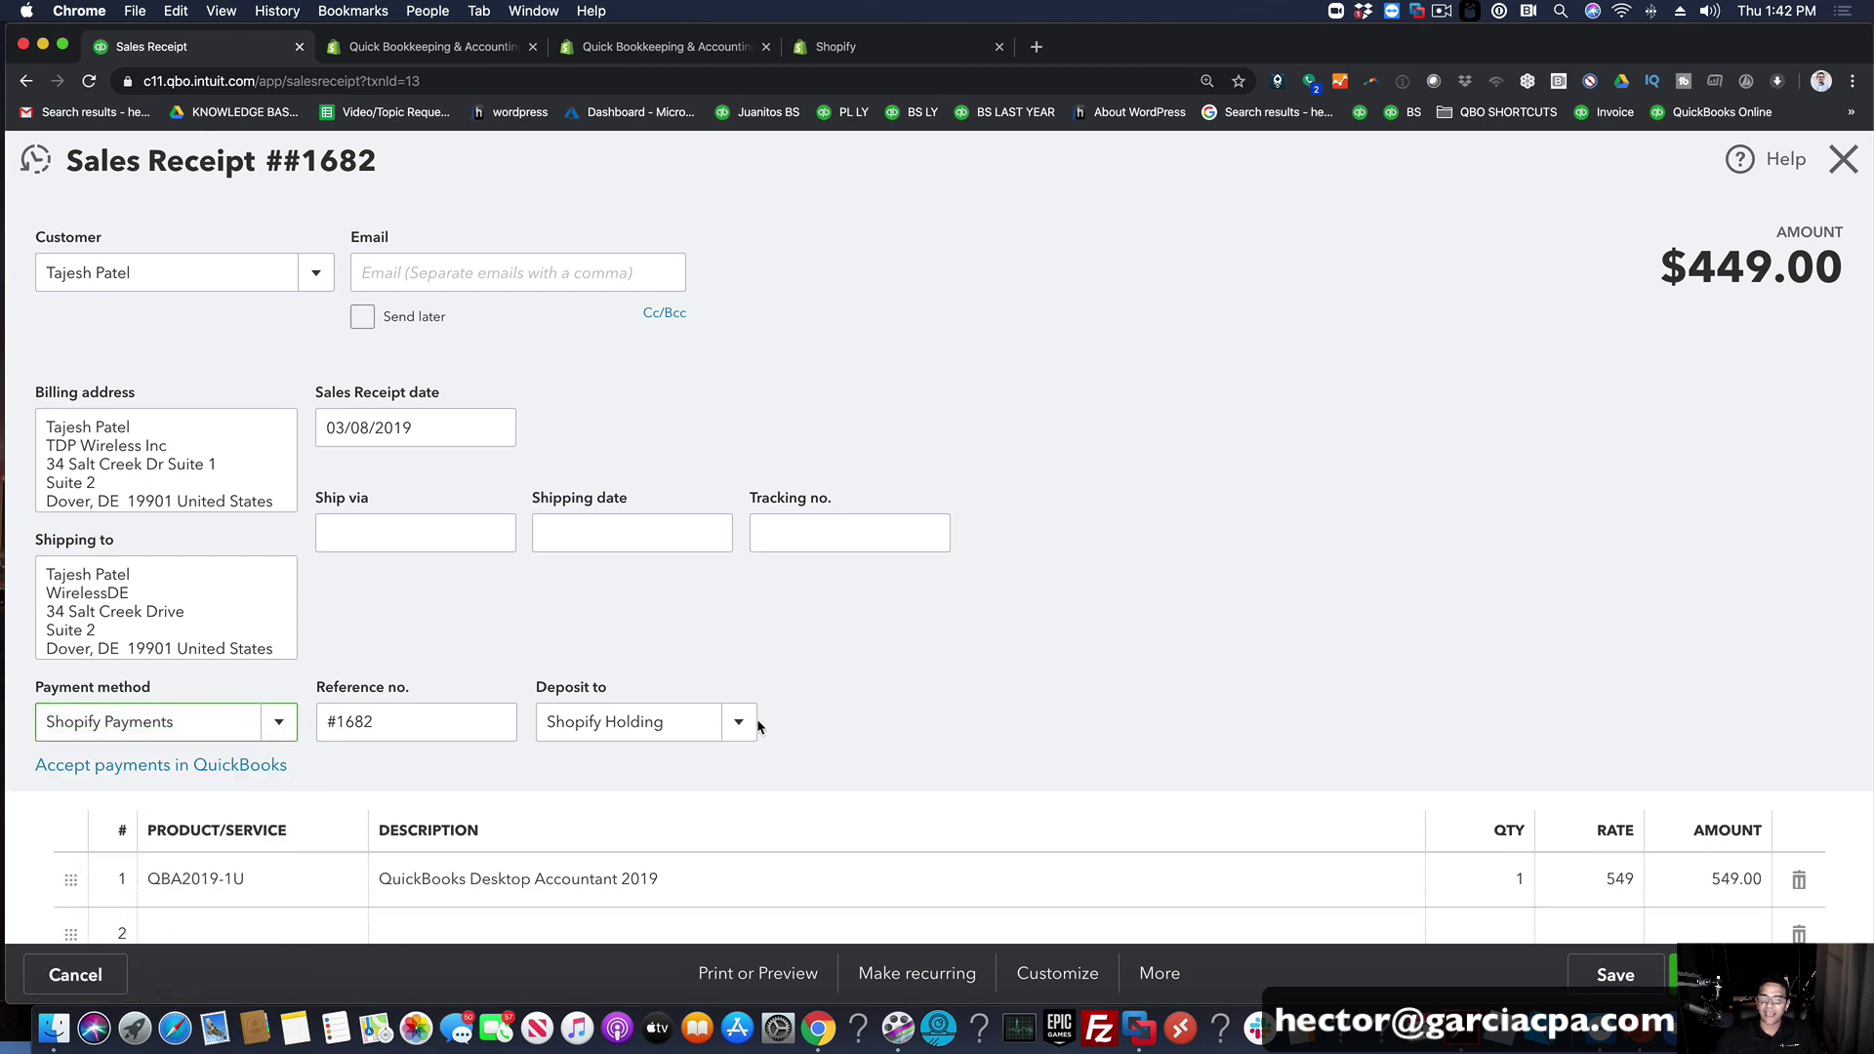
pyautogui.click(742, 724)
pyautogui.press('Escape')
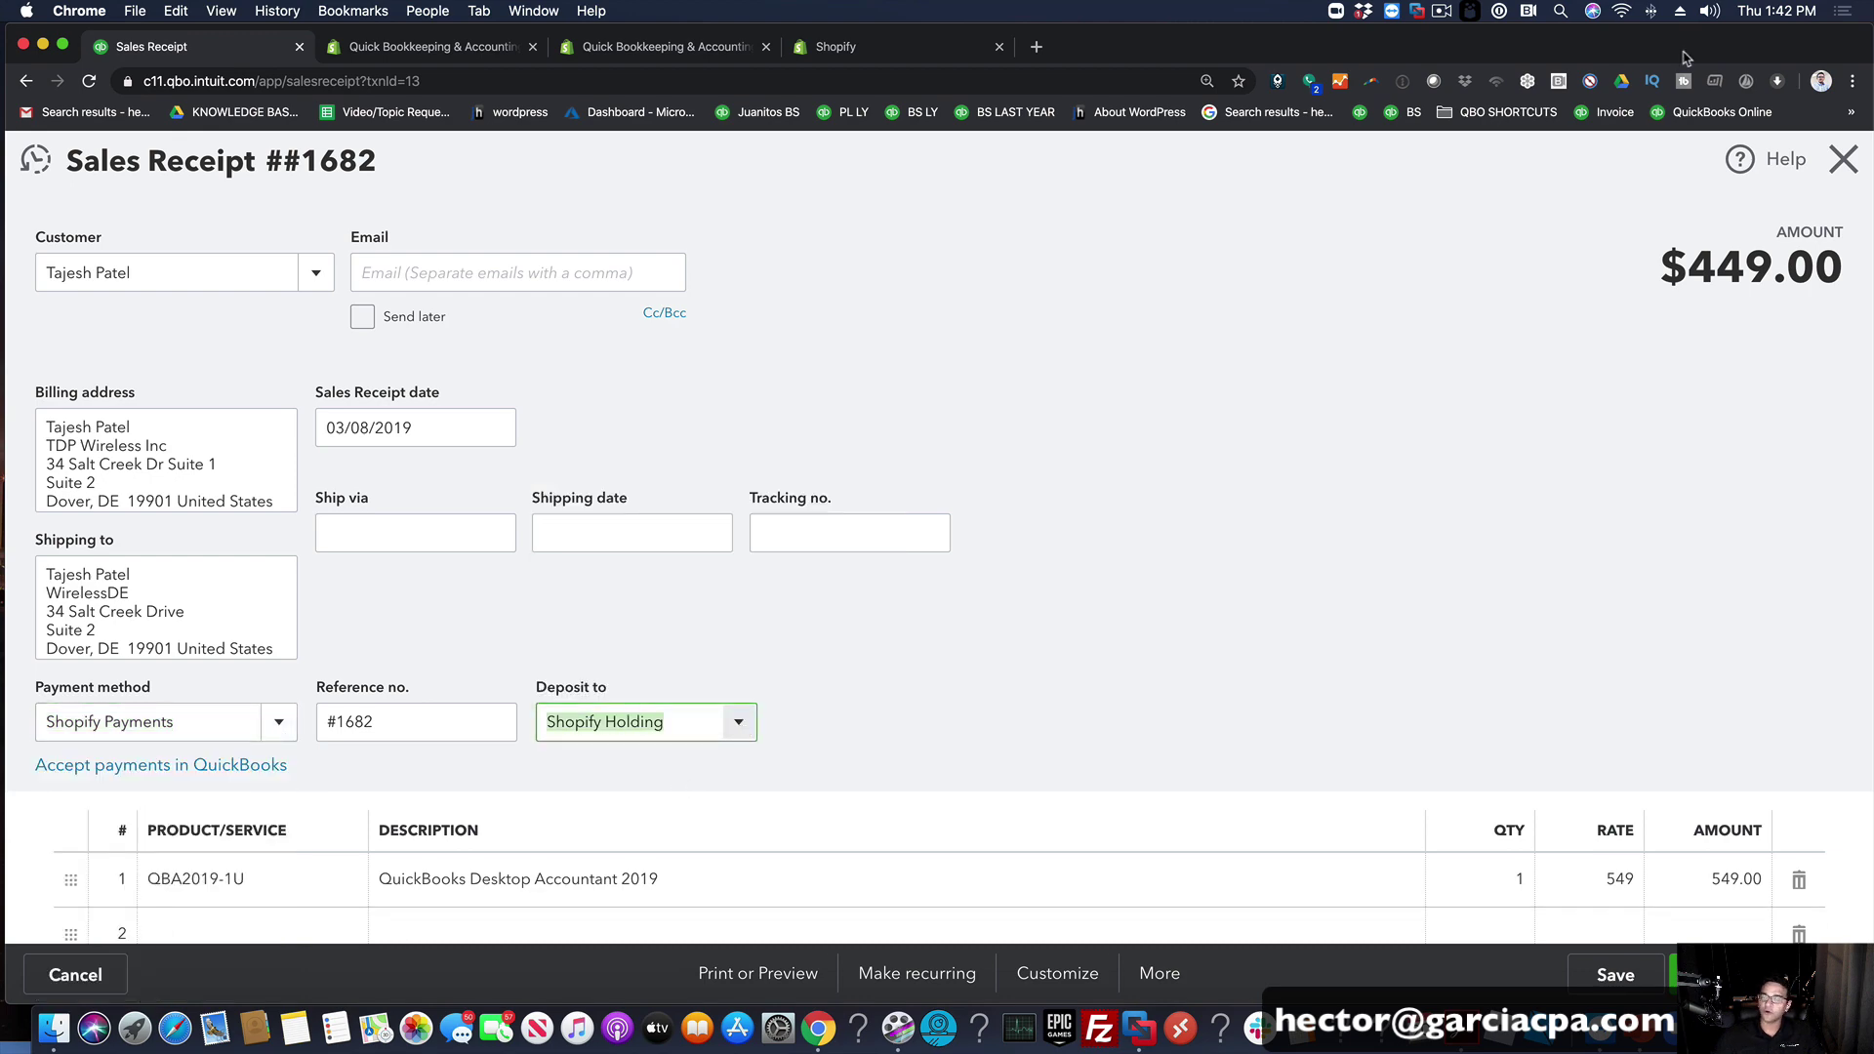
pyautogui.click(1852, 167)
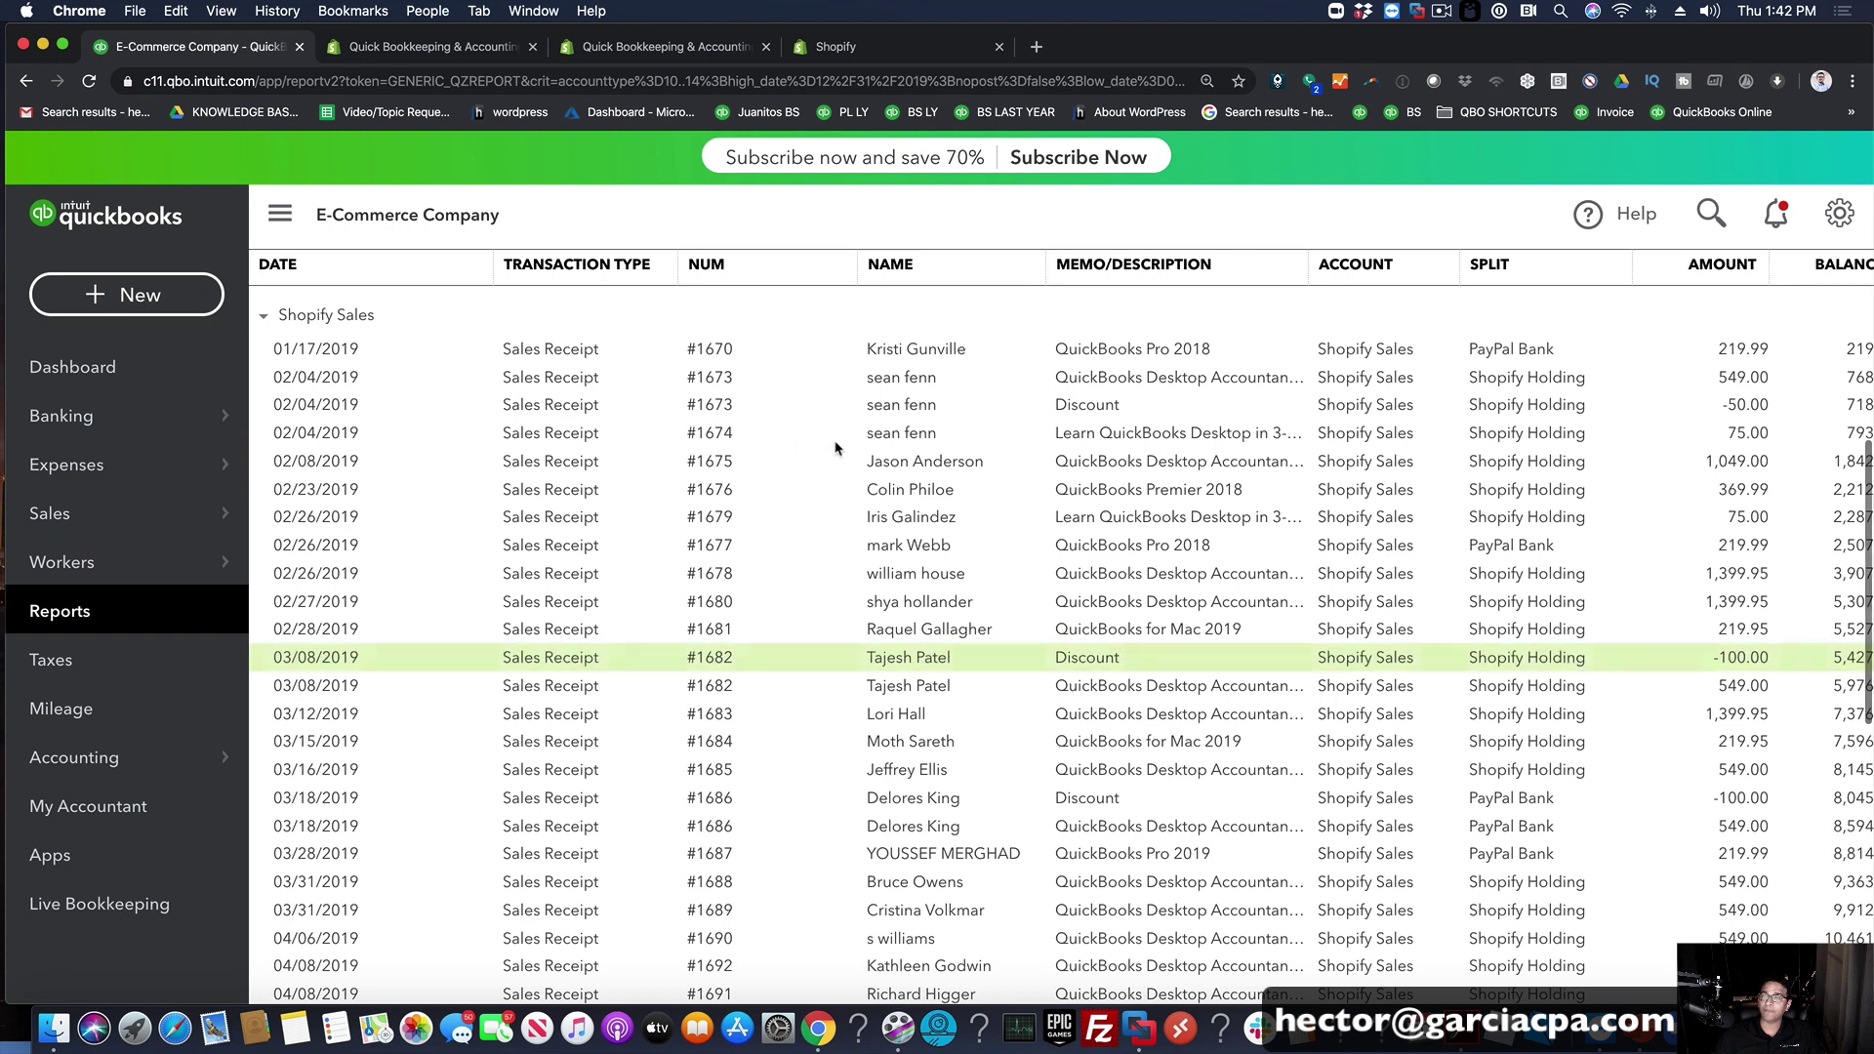
# Step: Open the Balance Sheet from the favorite reports and bring its bank accounts into view
pyautogui.scroll(1, 1420, 586)
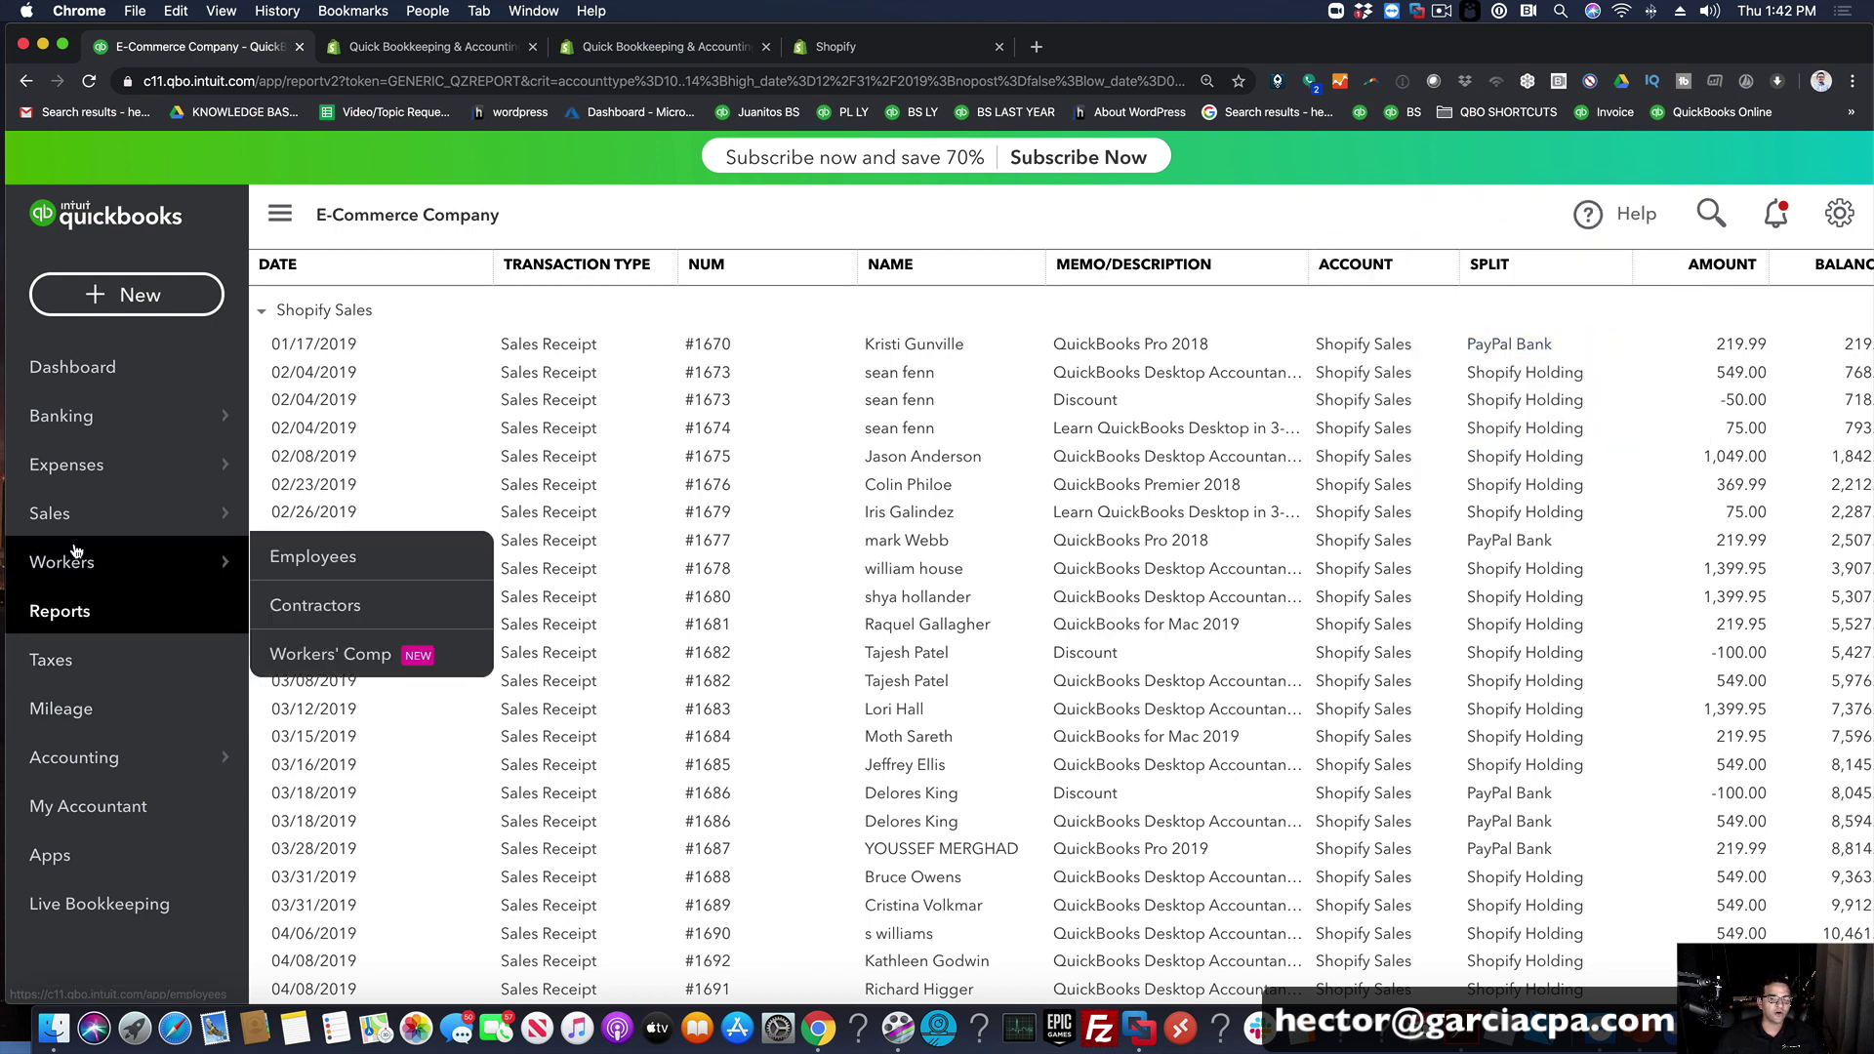
pyautogui.moveTo(84, 427)
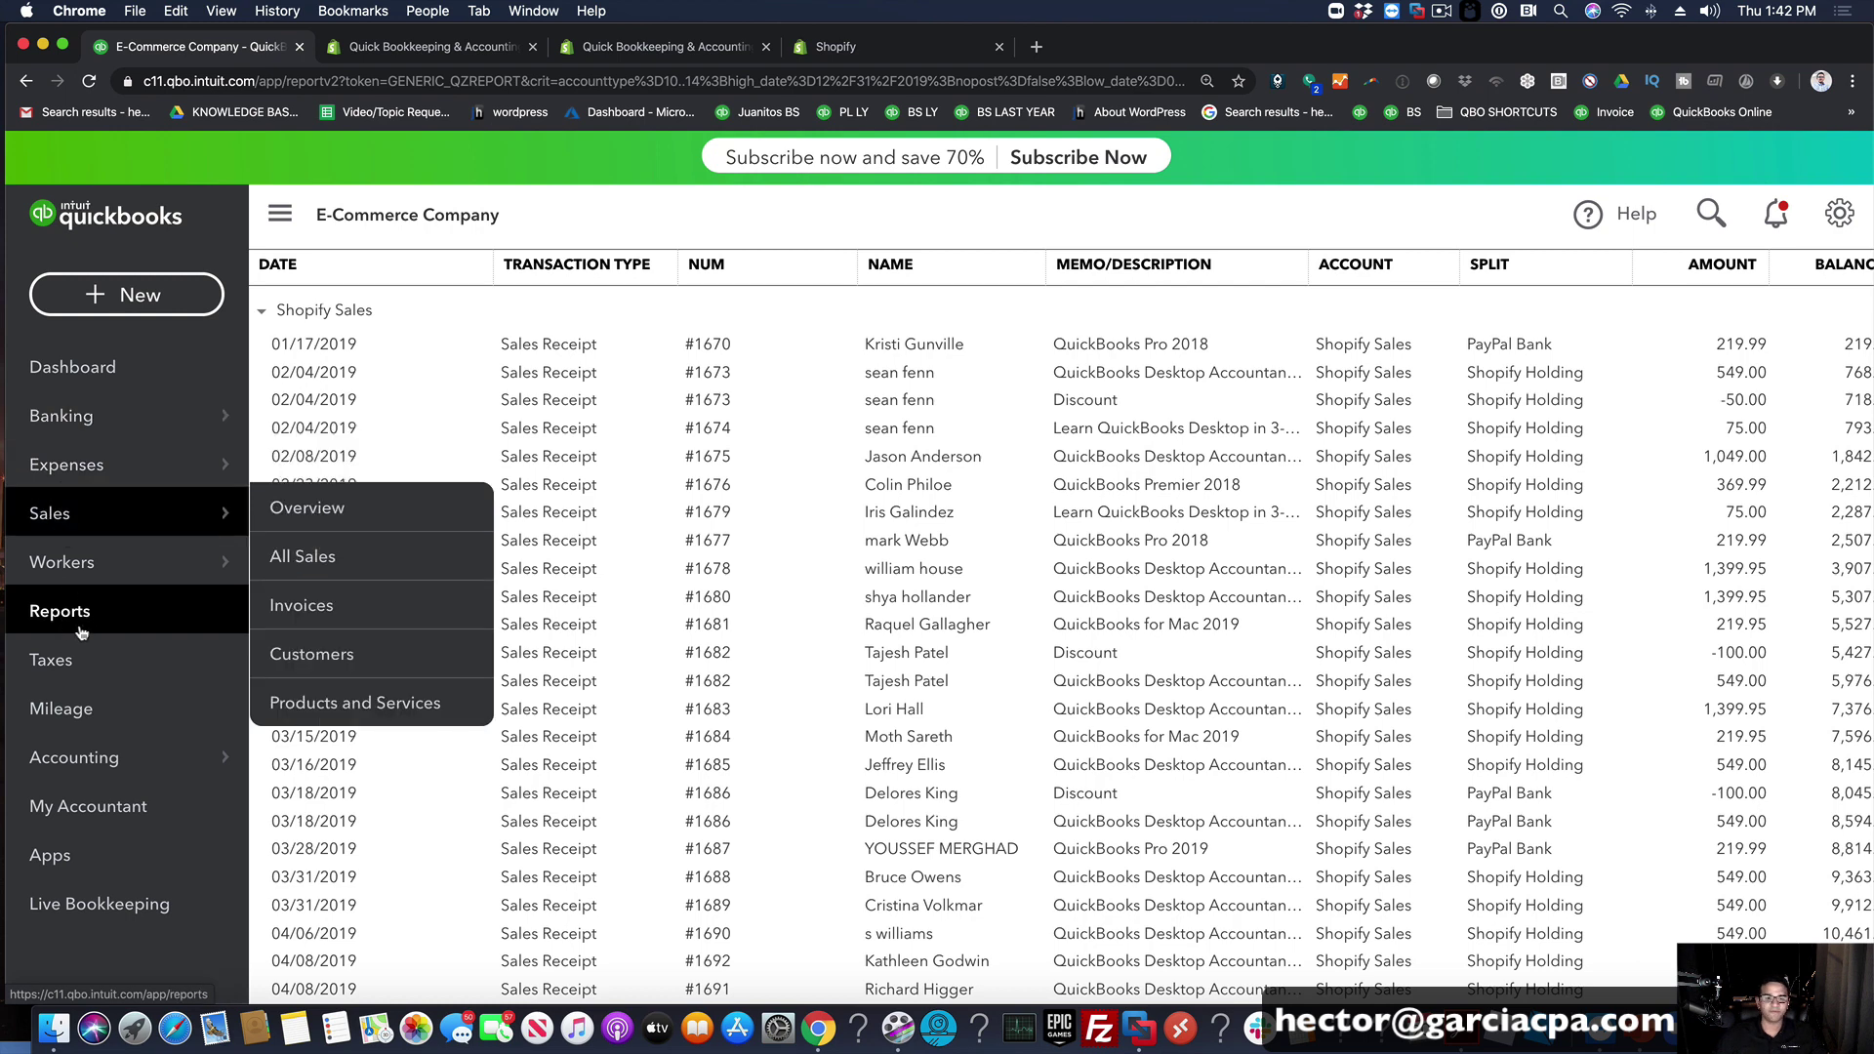
pyautogui.click(165, 625)
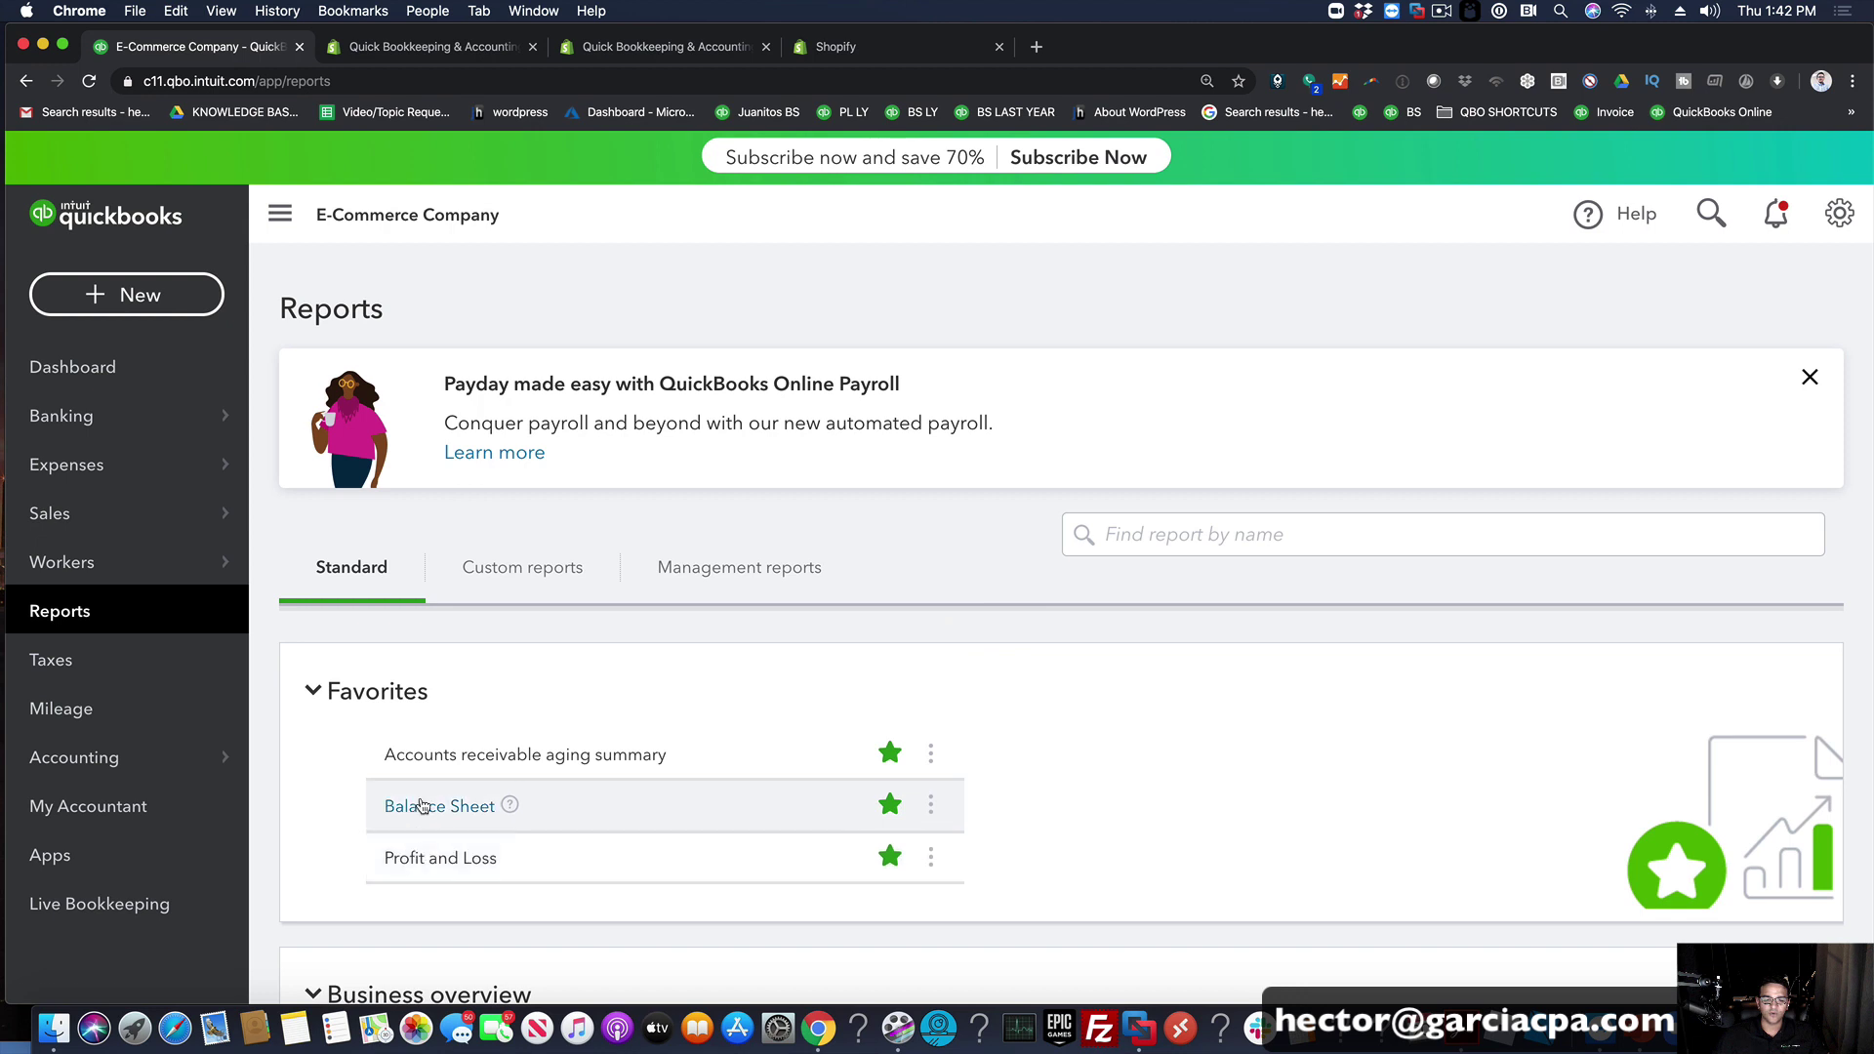
pyautogui.click(422, 804)
pyautogui.scroll(-3, 1375, 613)
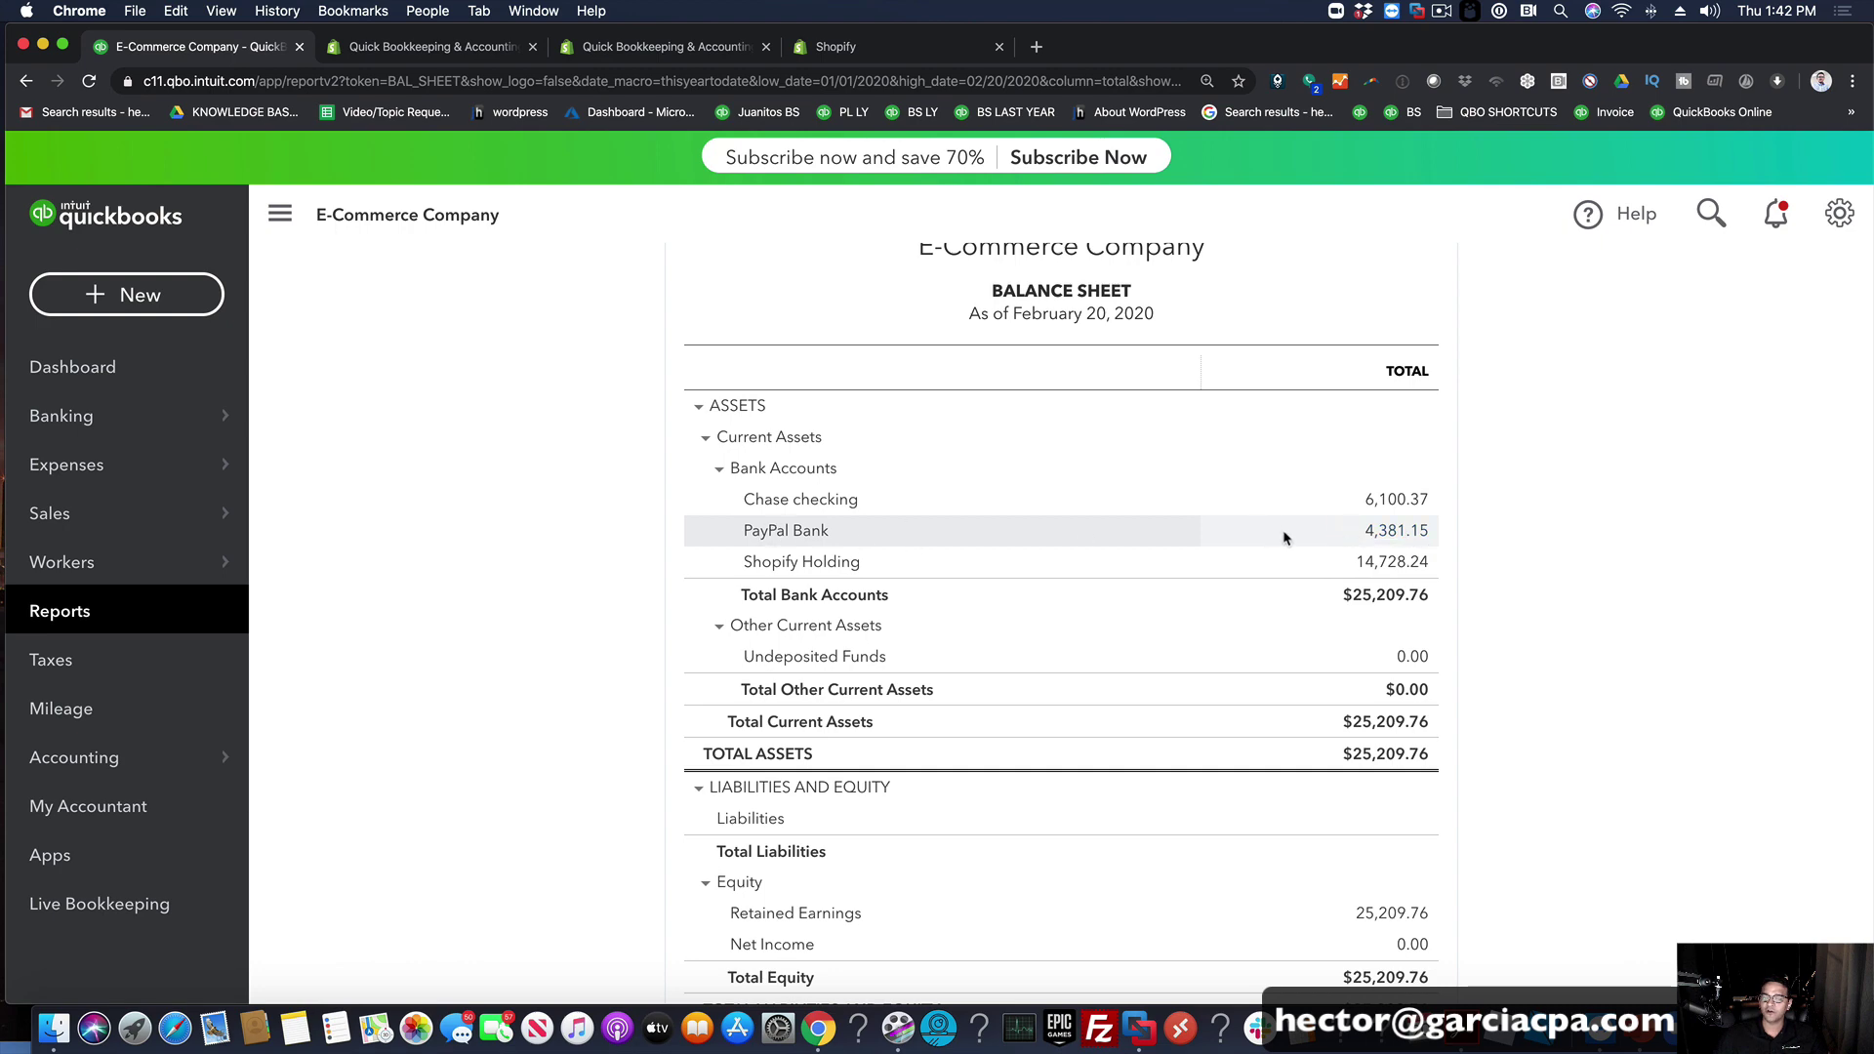
# Step: Open the transactions behind the PayPal Bank balance, run the report for All Dates and review the listed entries
pyautogui.click(1387, 532)
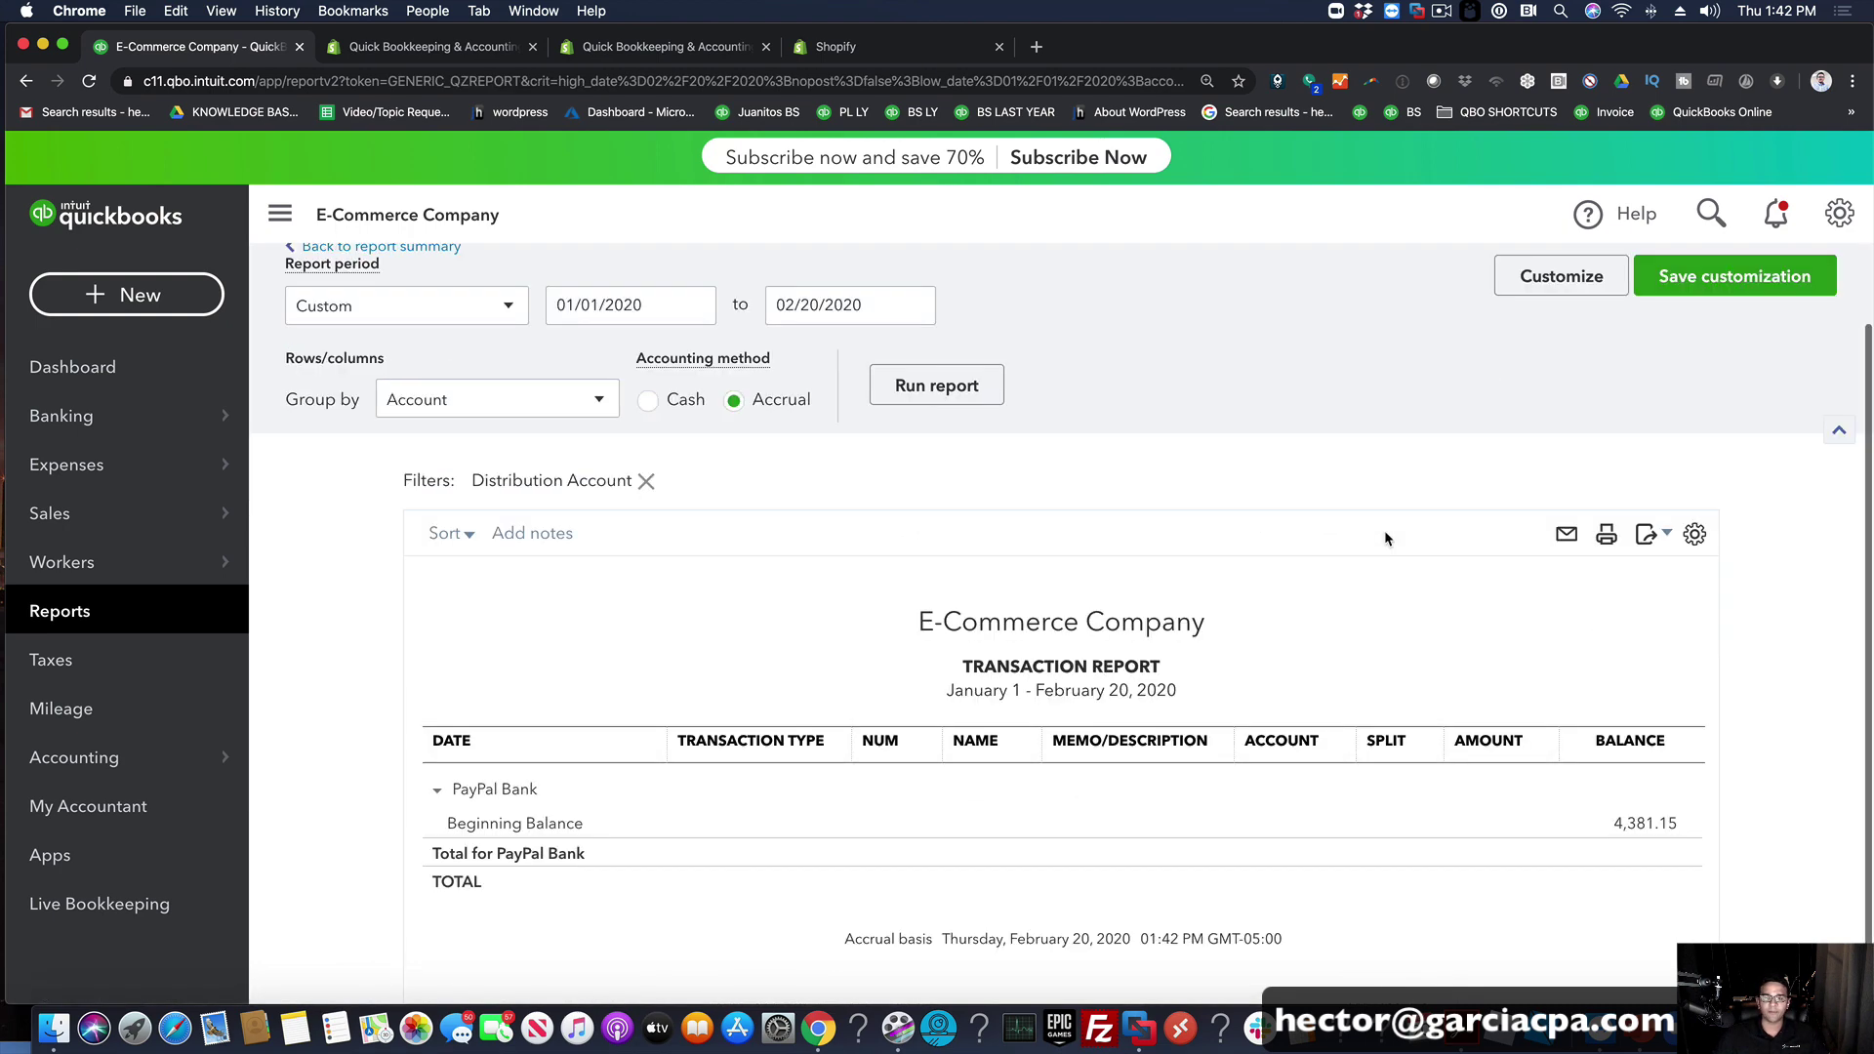
pyautogui.scroll(-1, 1384, 530)
pyautogui.scroll(2, 439, 333)
pyautogui.click(401, 402)
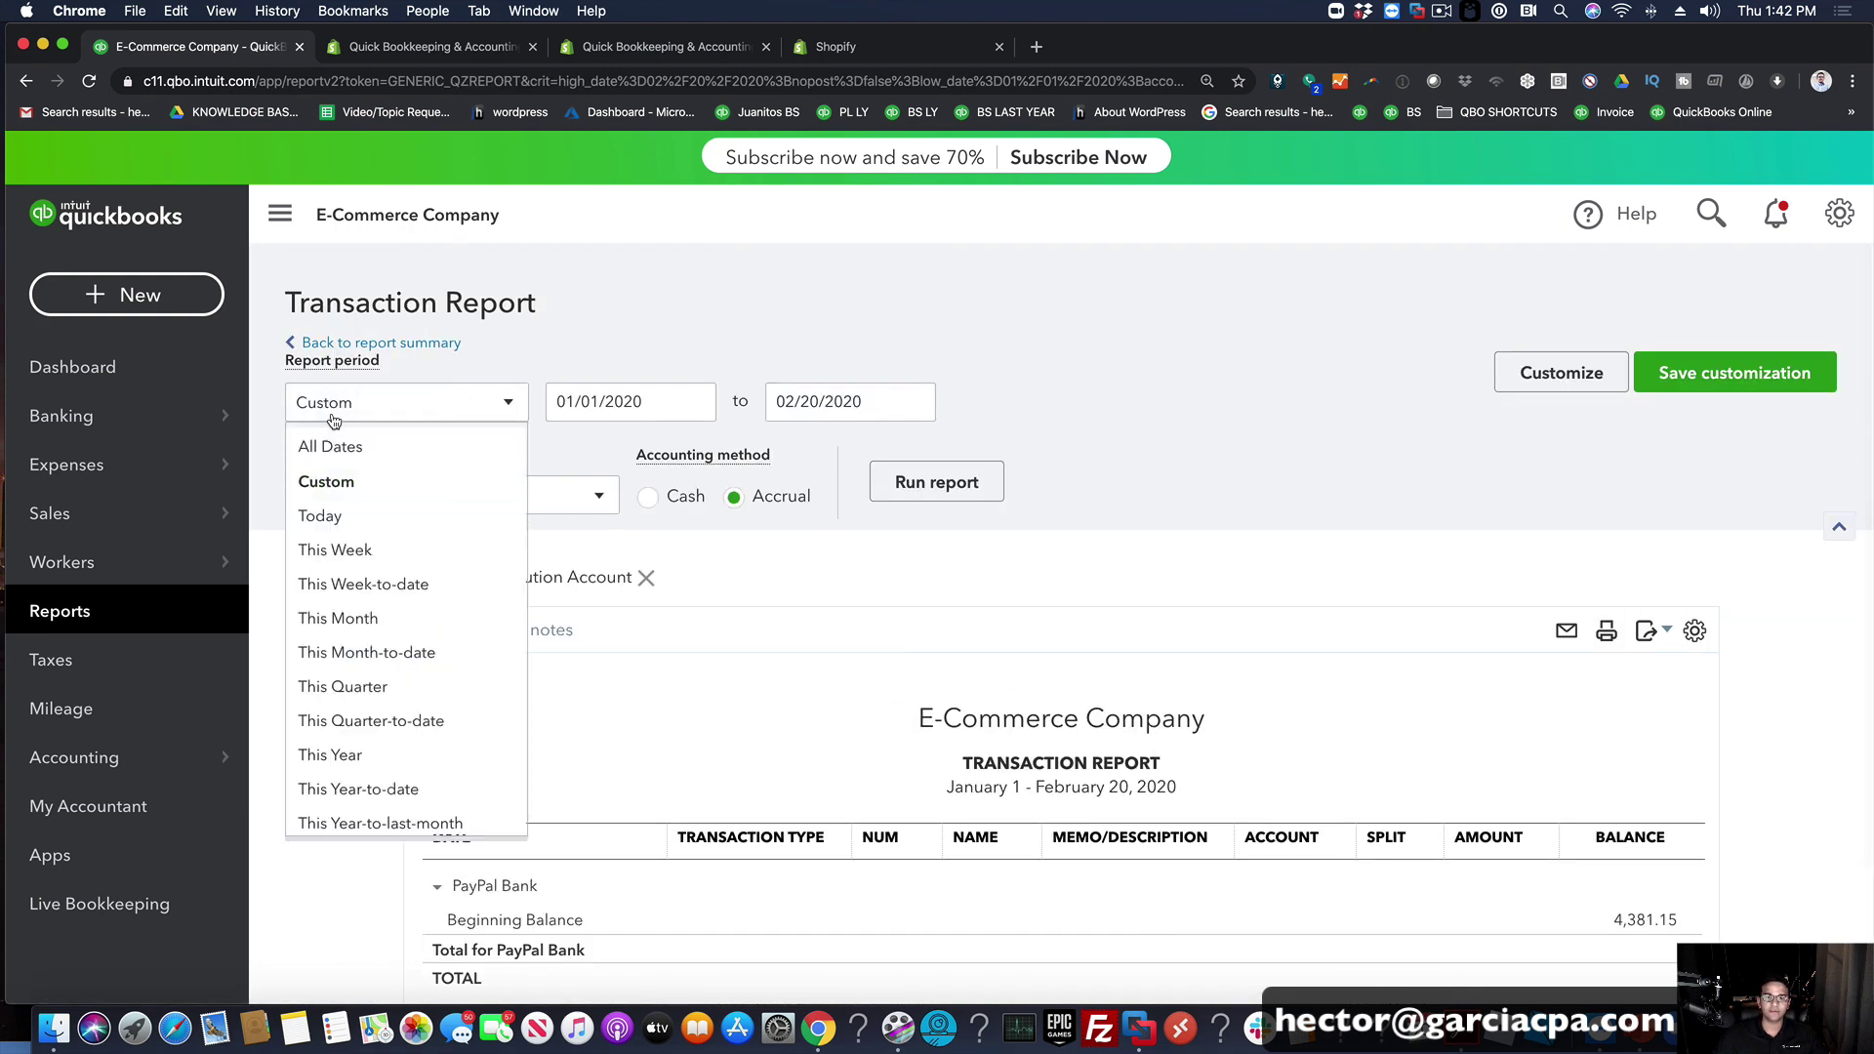
pyautogui.click(332, 441)
pyautogui.click(899, 482)
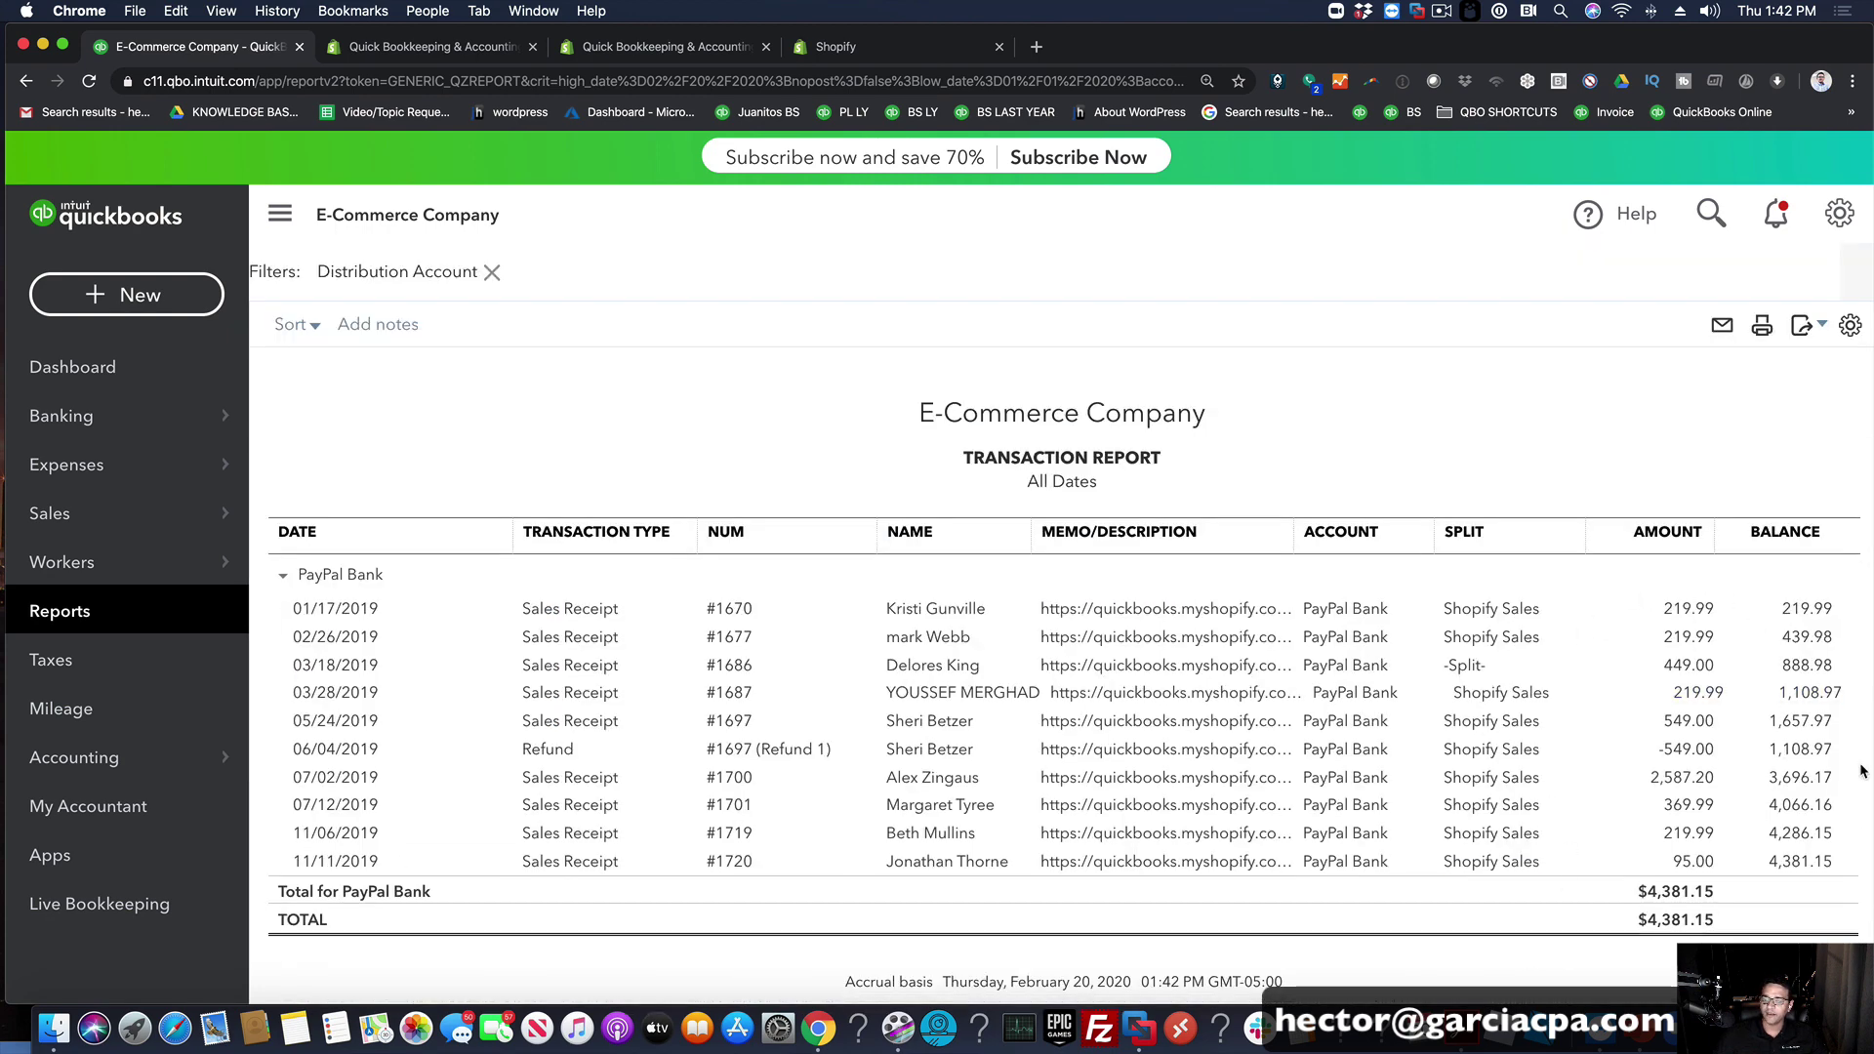
pyautogui.scroll(1, 742, 537)
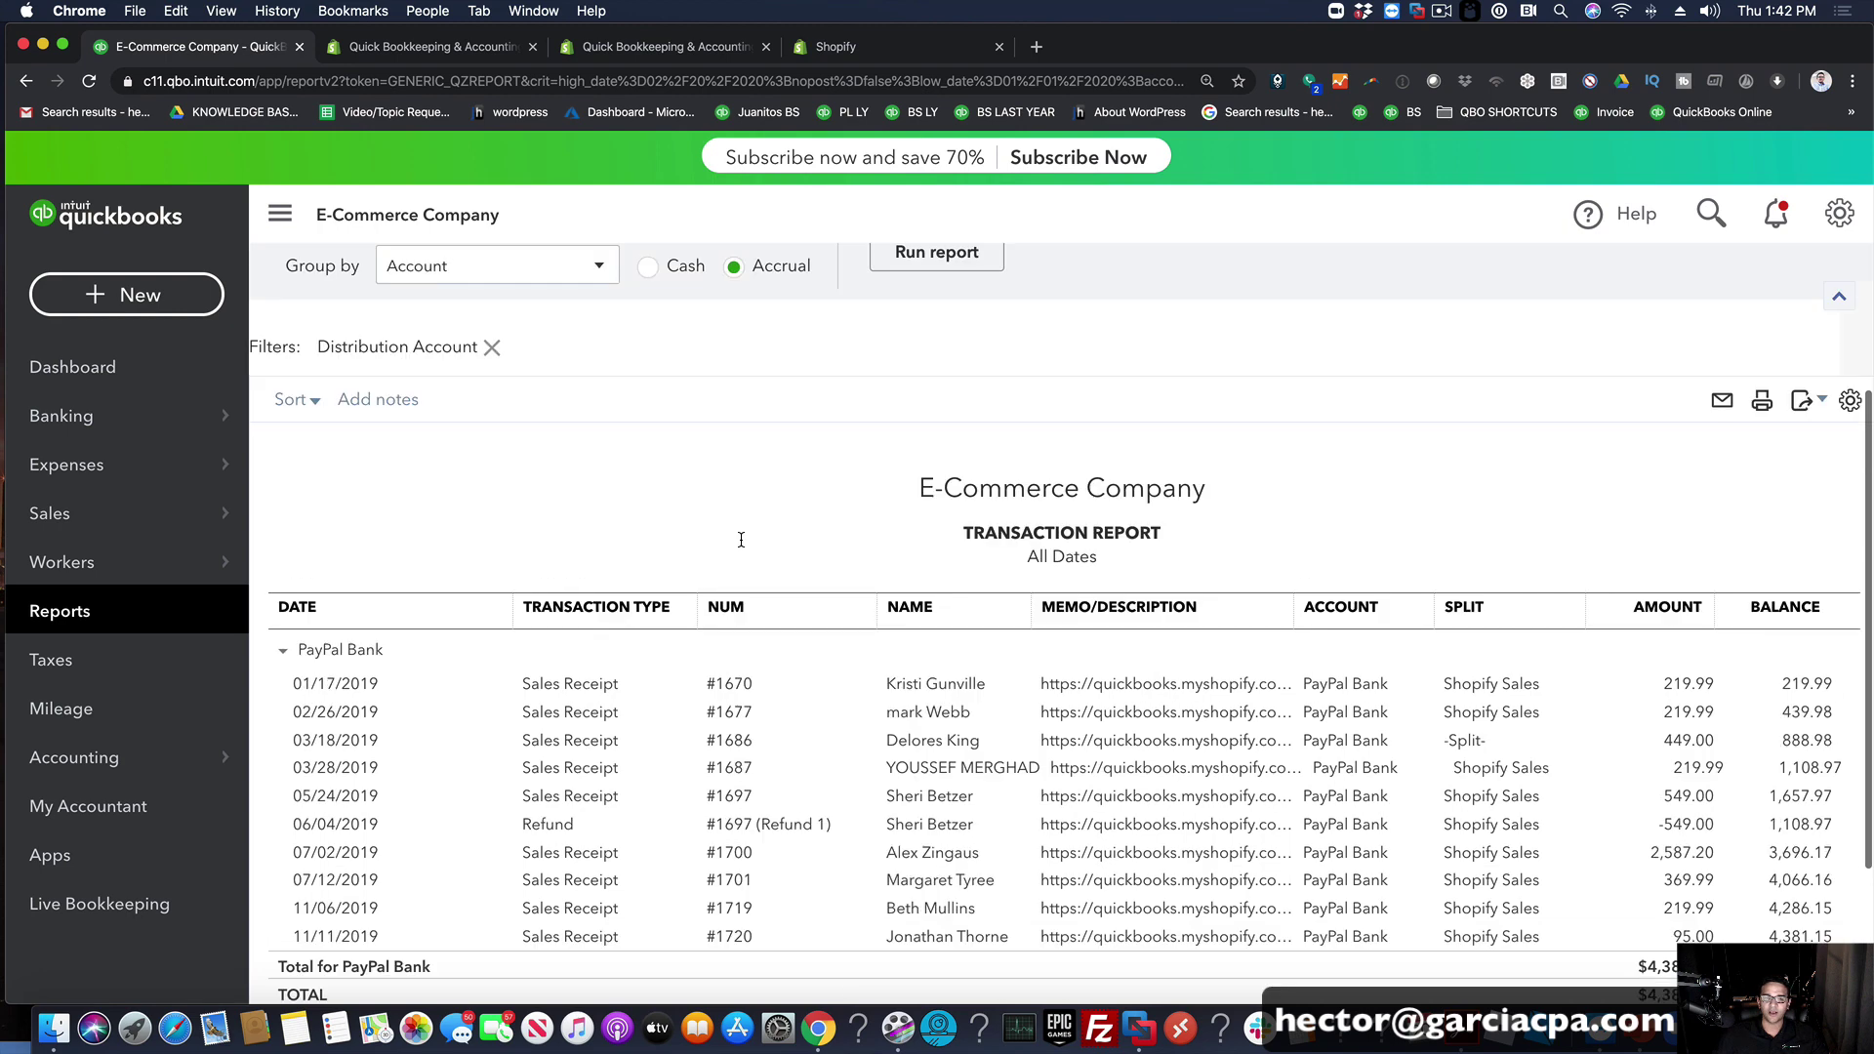
pyautogui.scroll(-1, 742, 547)
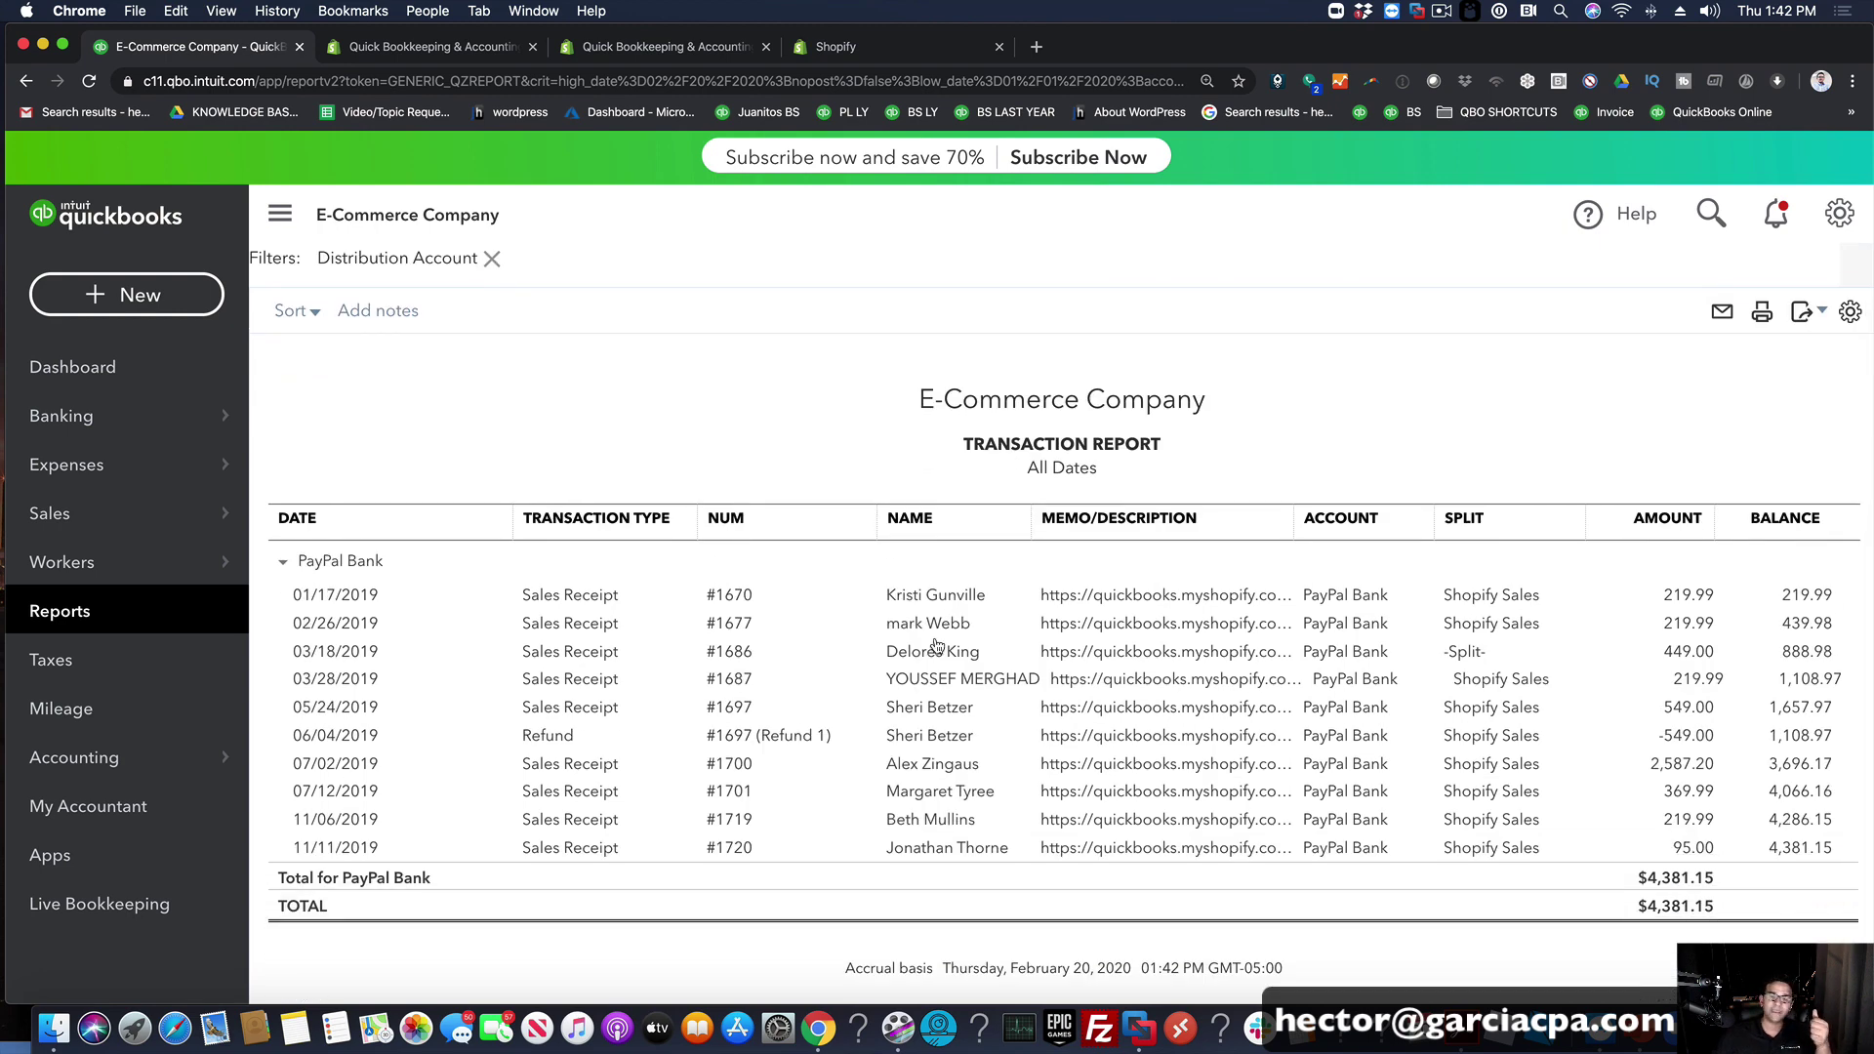
# Step: Return to the Balance Sheet summary, open the transactions behind Shopify Holding and review its transfers to Chase checking
pyautogui.scroll(3, 533, 420)
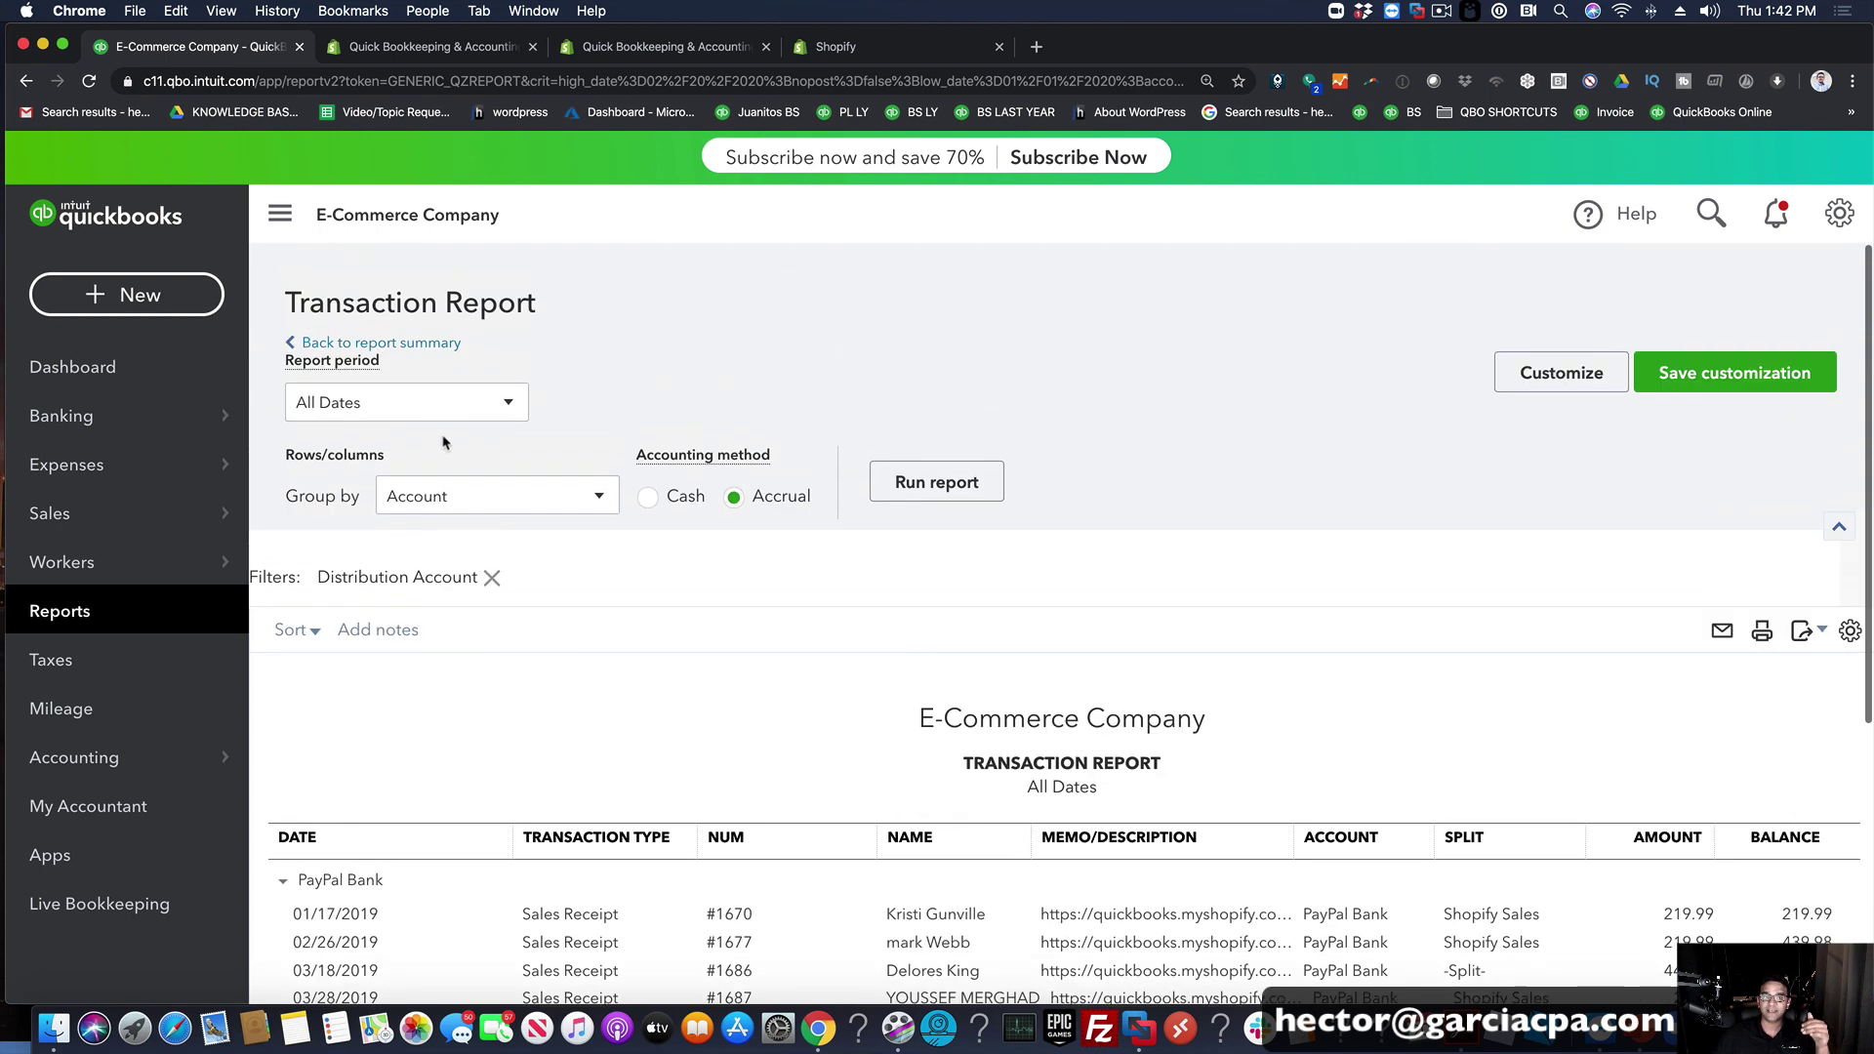
pyautogui.click(369, 348)
pyautogui.scroll(-5, 905, 494)
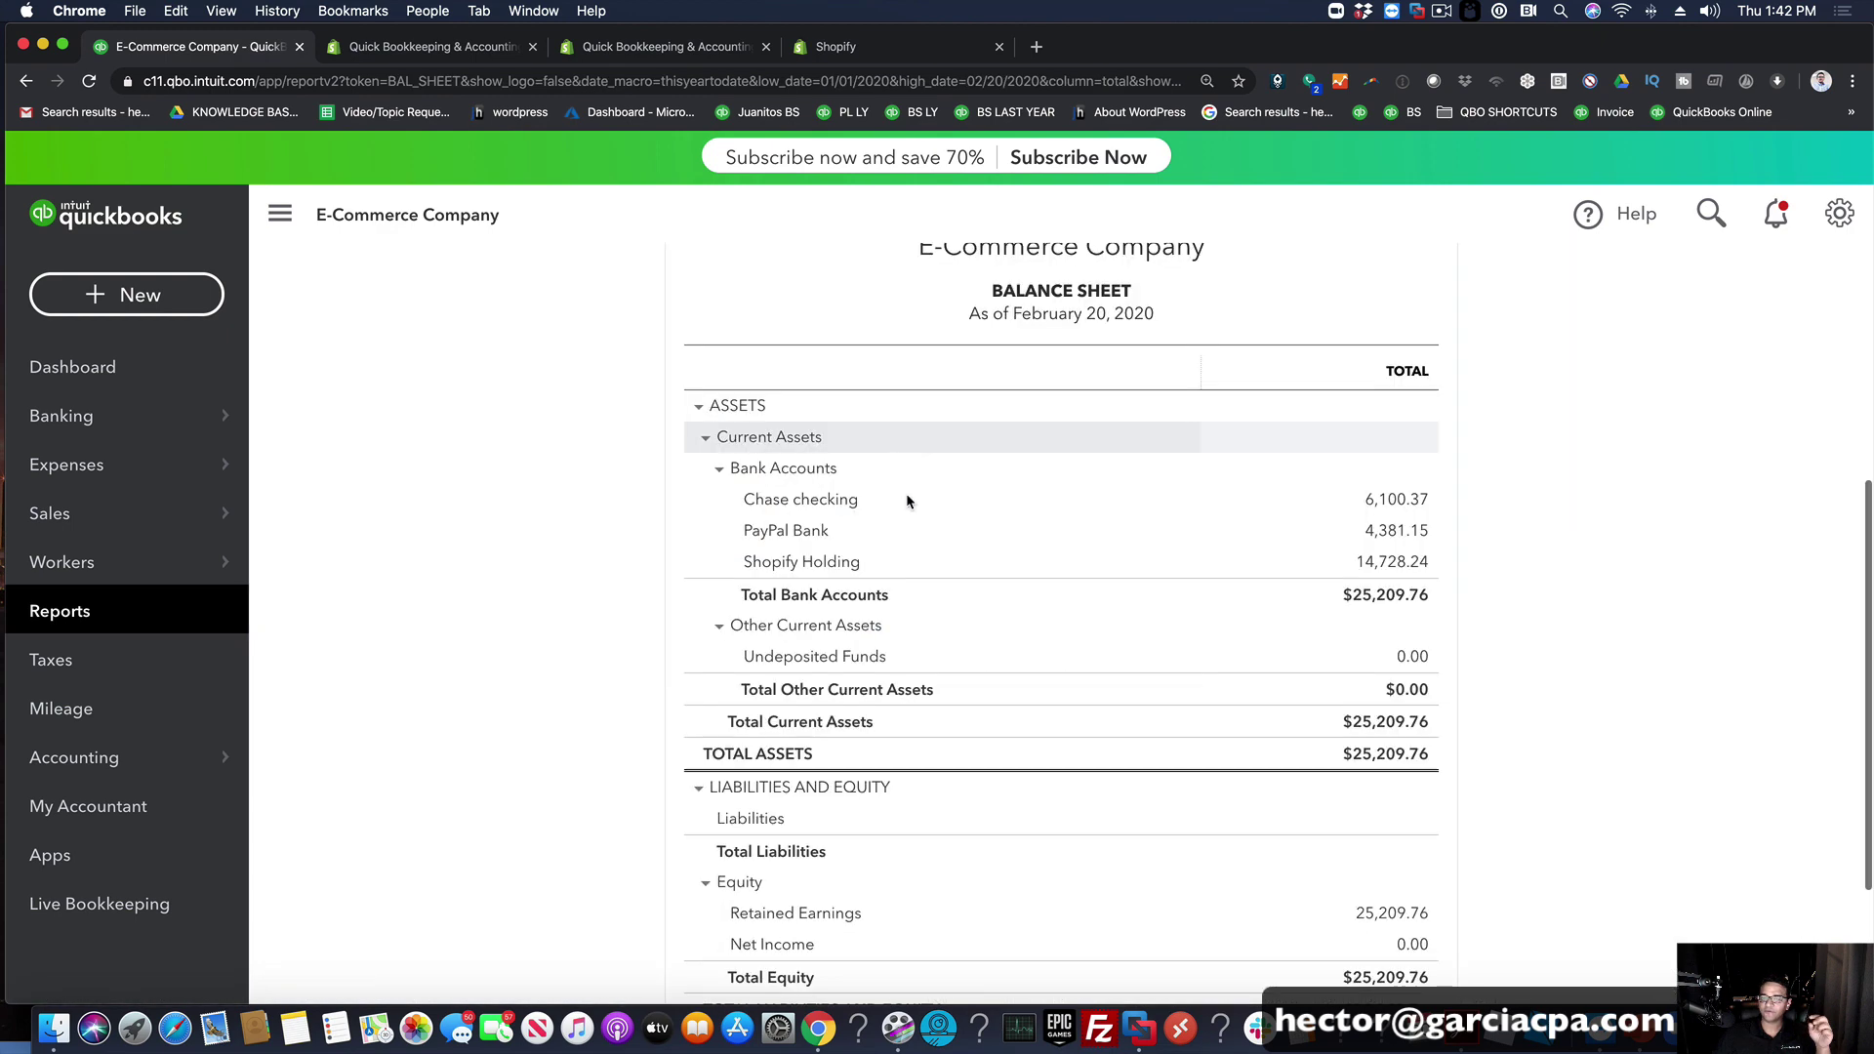
pyautogui.click(1394, 572)
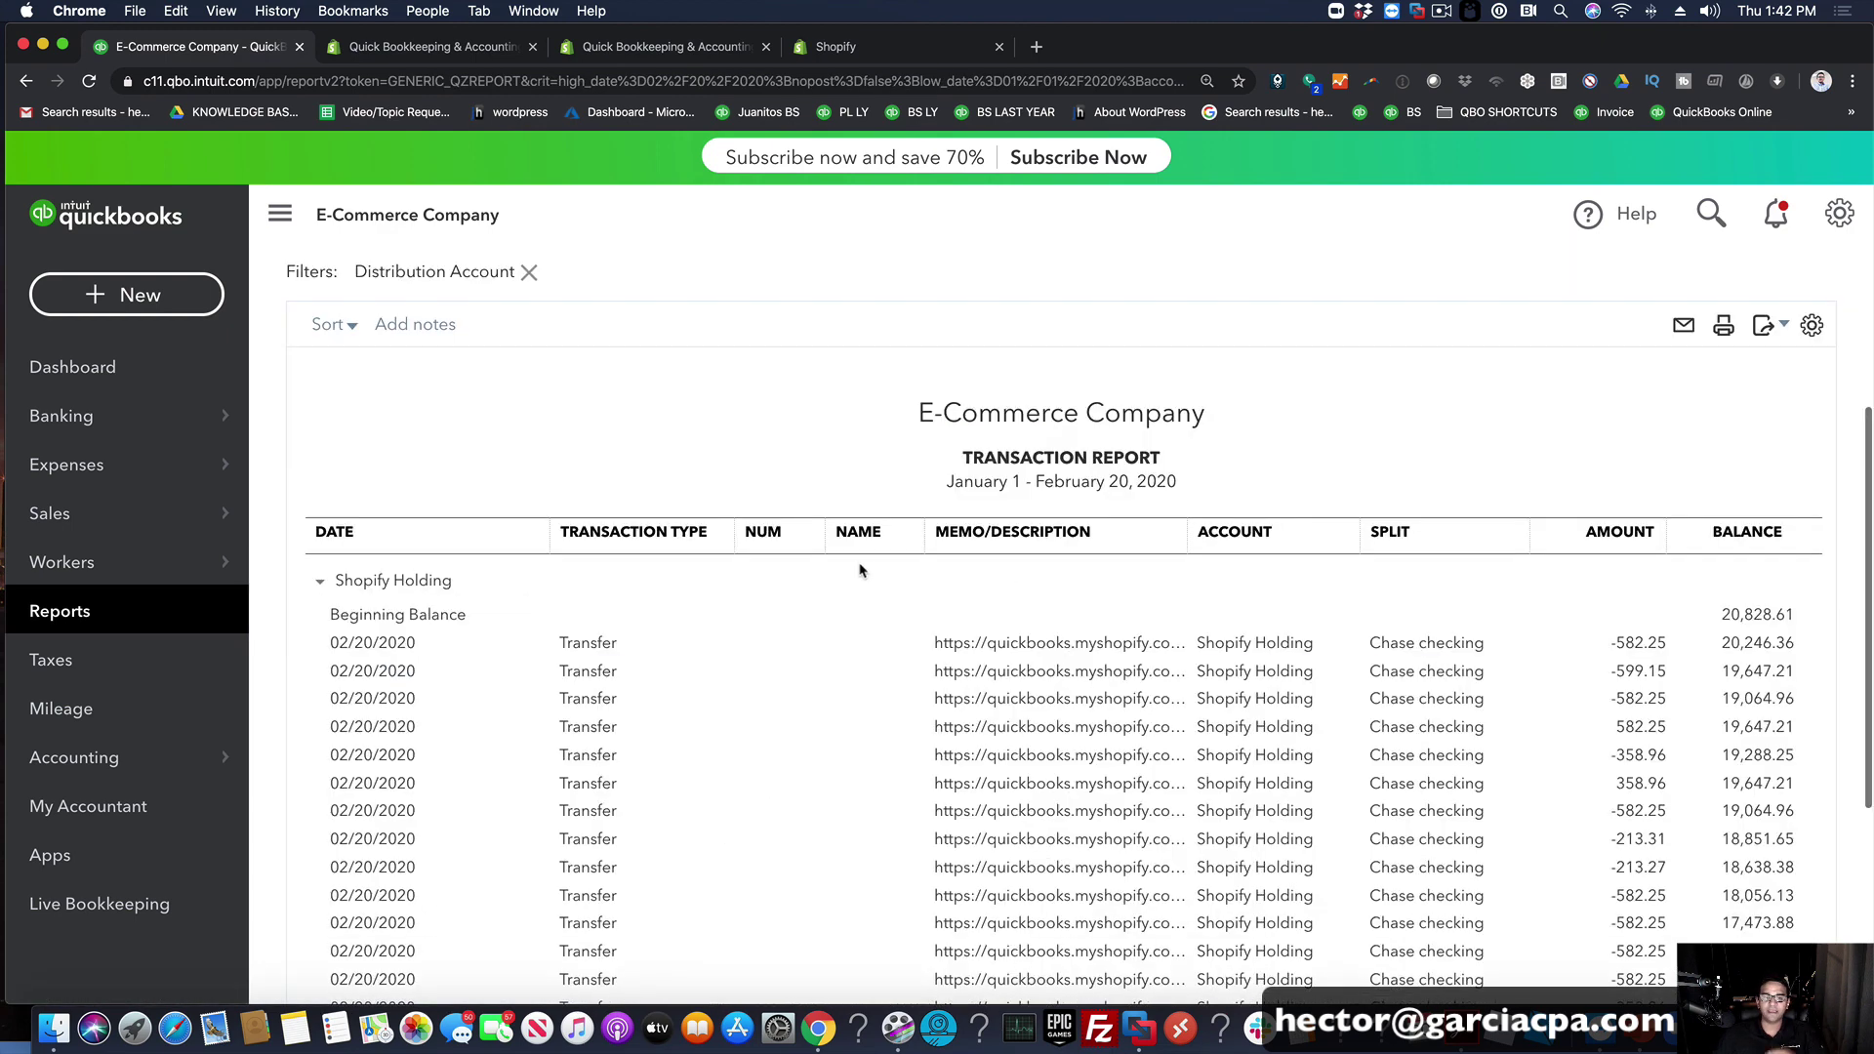
pyautogui.scroll(-2, 845, 689)
pyautogui.scroll(-5, 799, 600)
pyautogui.scroll(4, 798, 599)
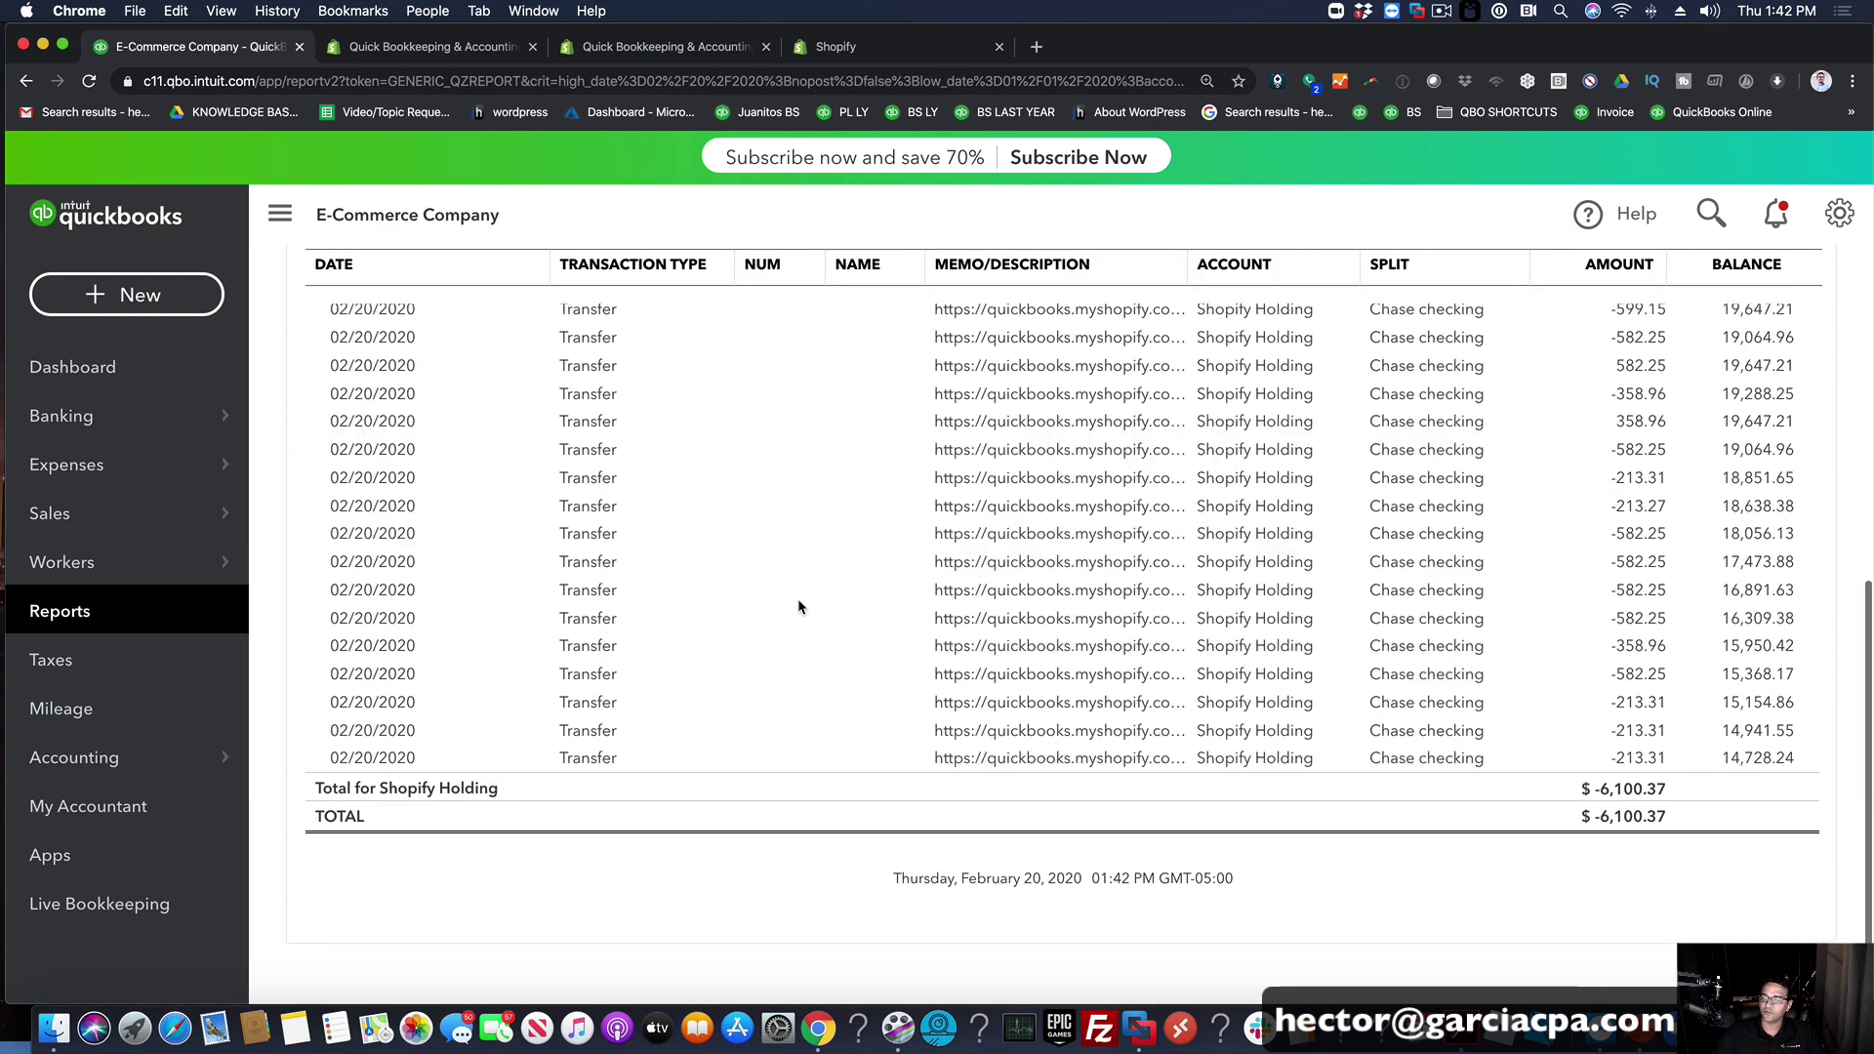
pyautogui.scroll(-1, 799, 599)
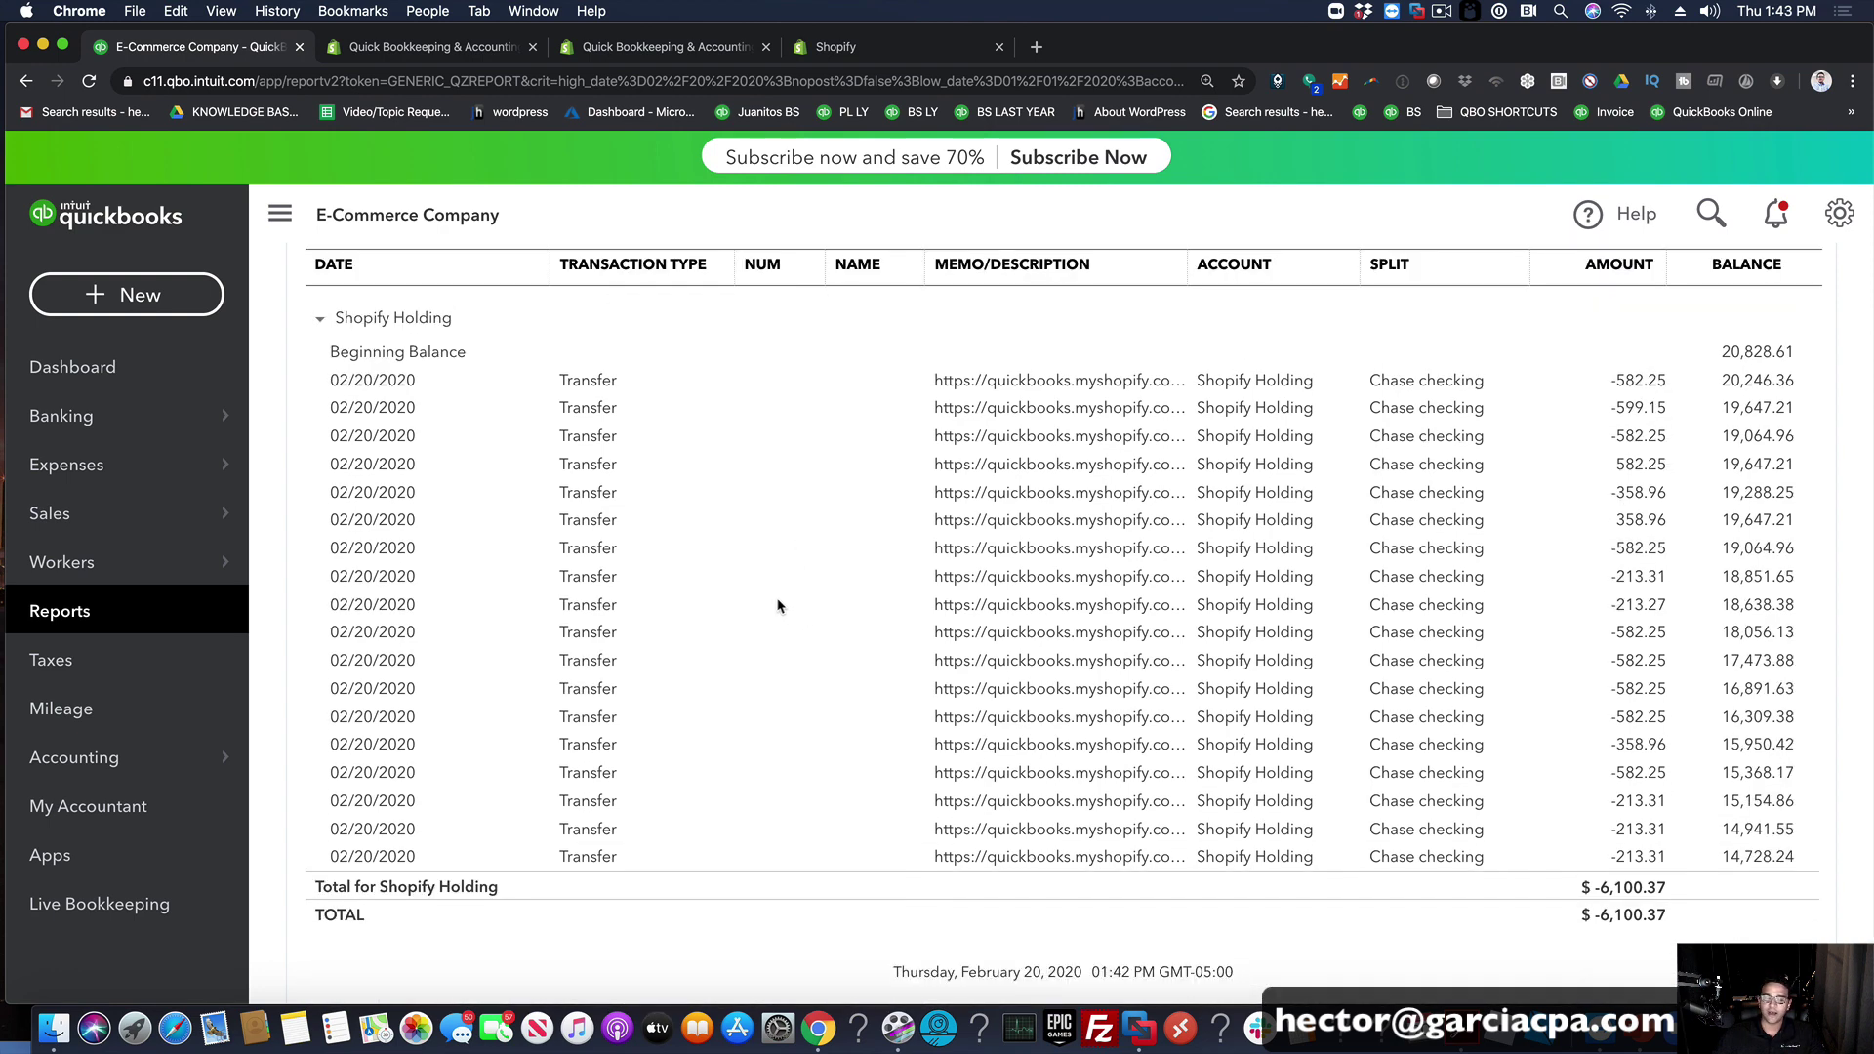
# Step: Inspect the last 02/20/2020 transfer from Shopify Holding to Chase checking, then return to the transaction report
pyautogui.scroll(6, 771, 583)
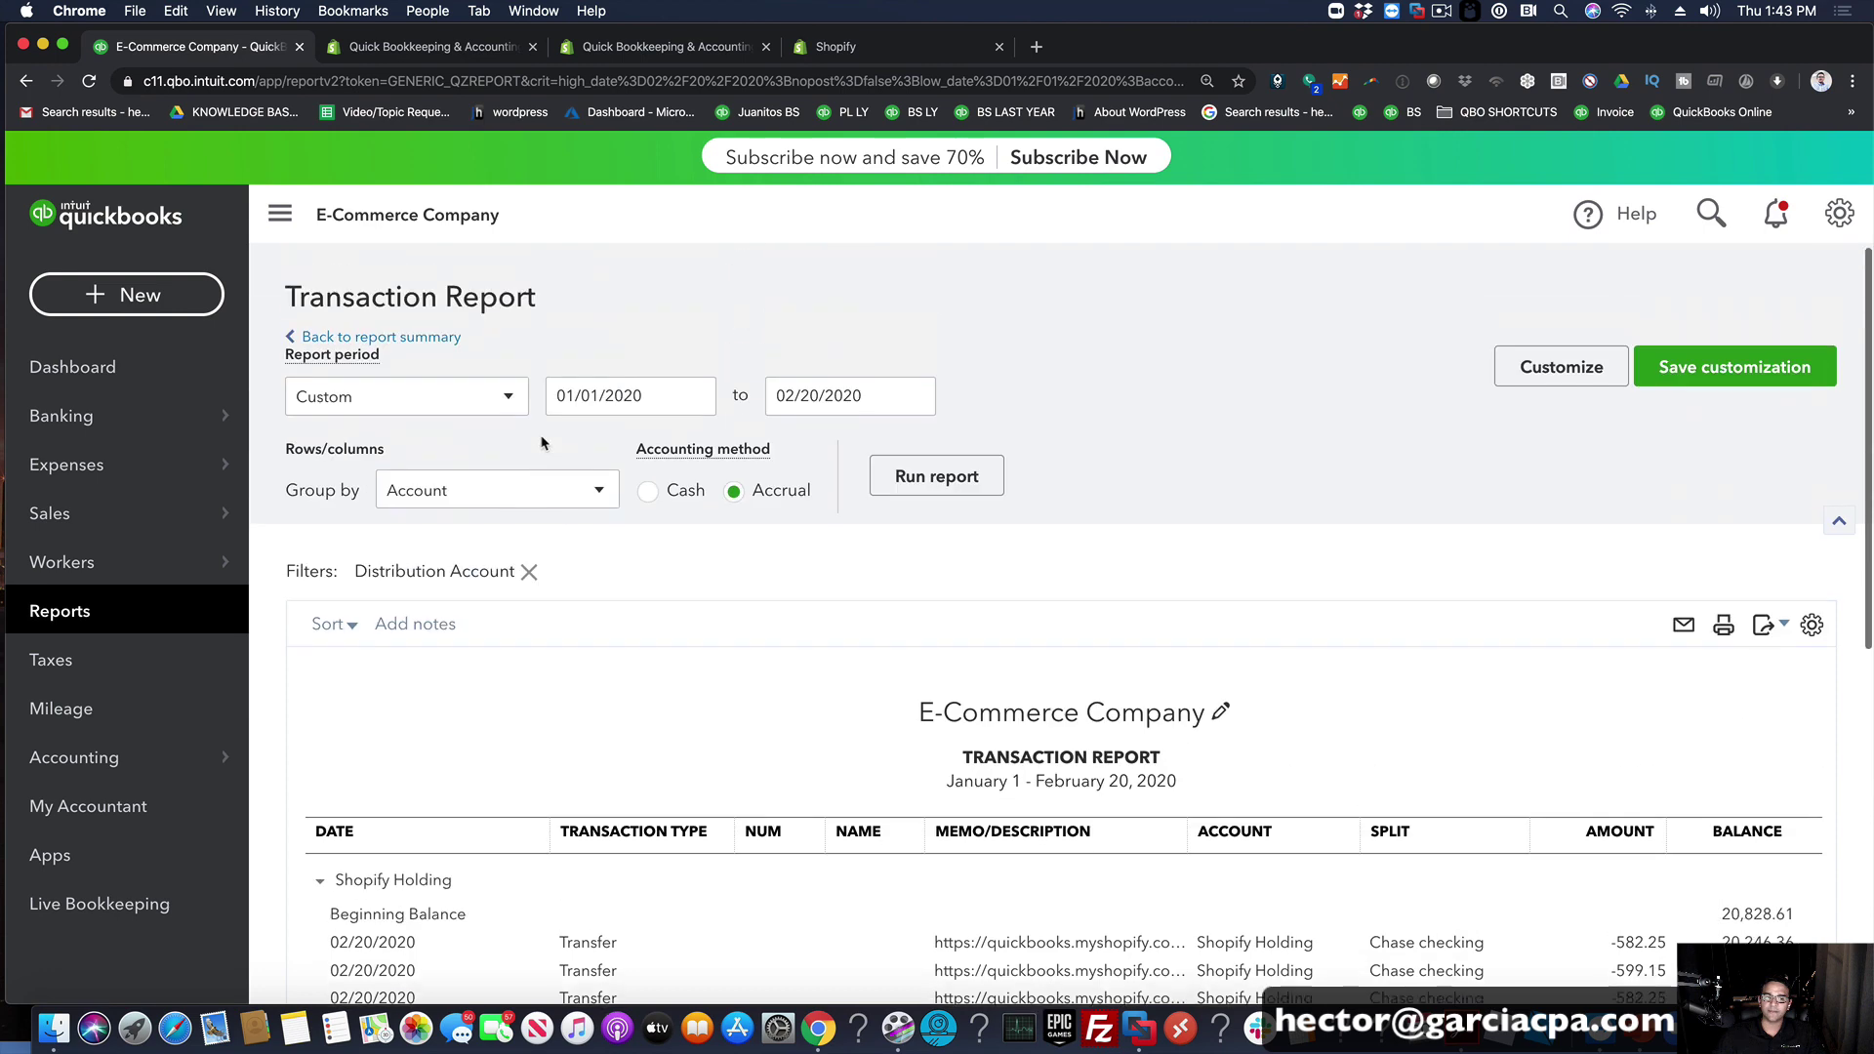
pyautogui.scroll(-2, 789, 722)
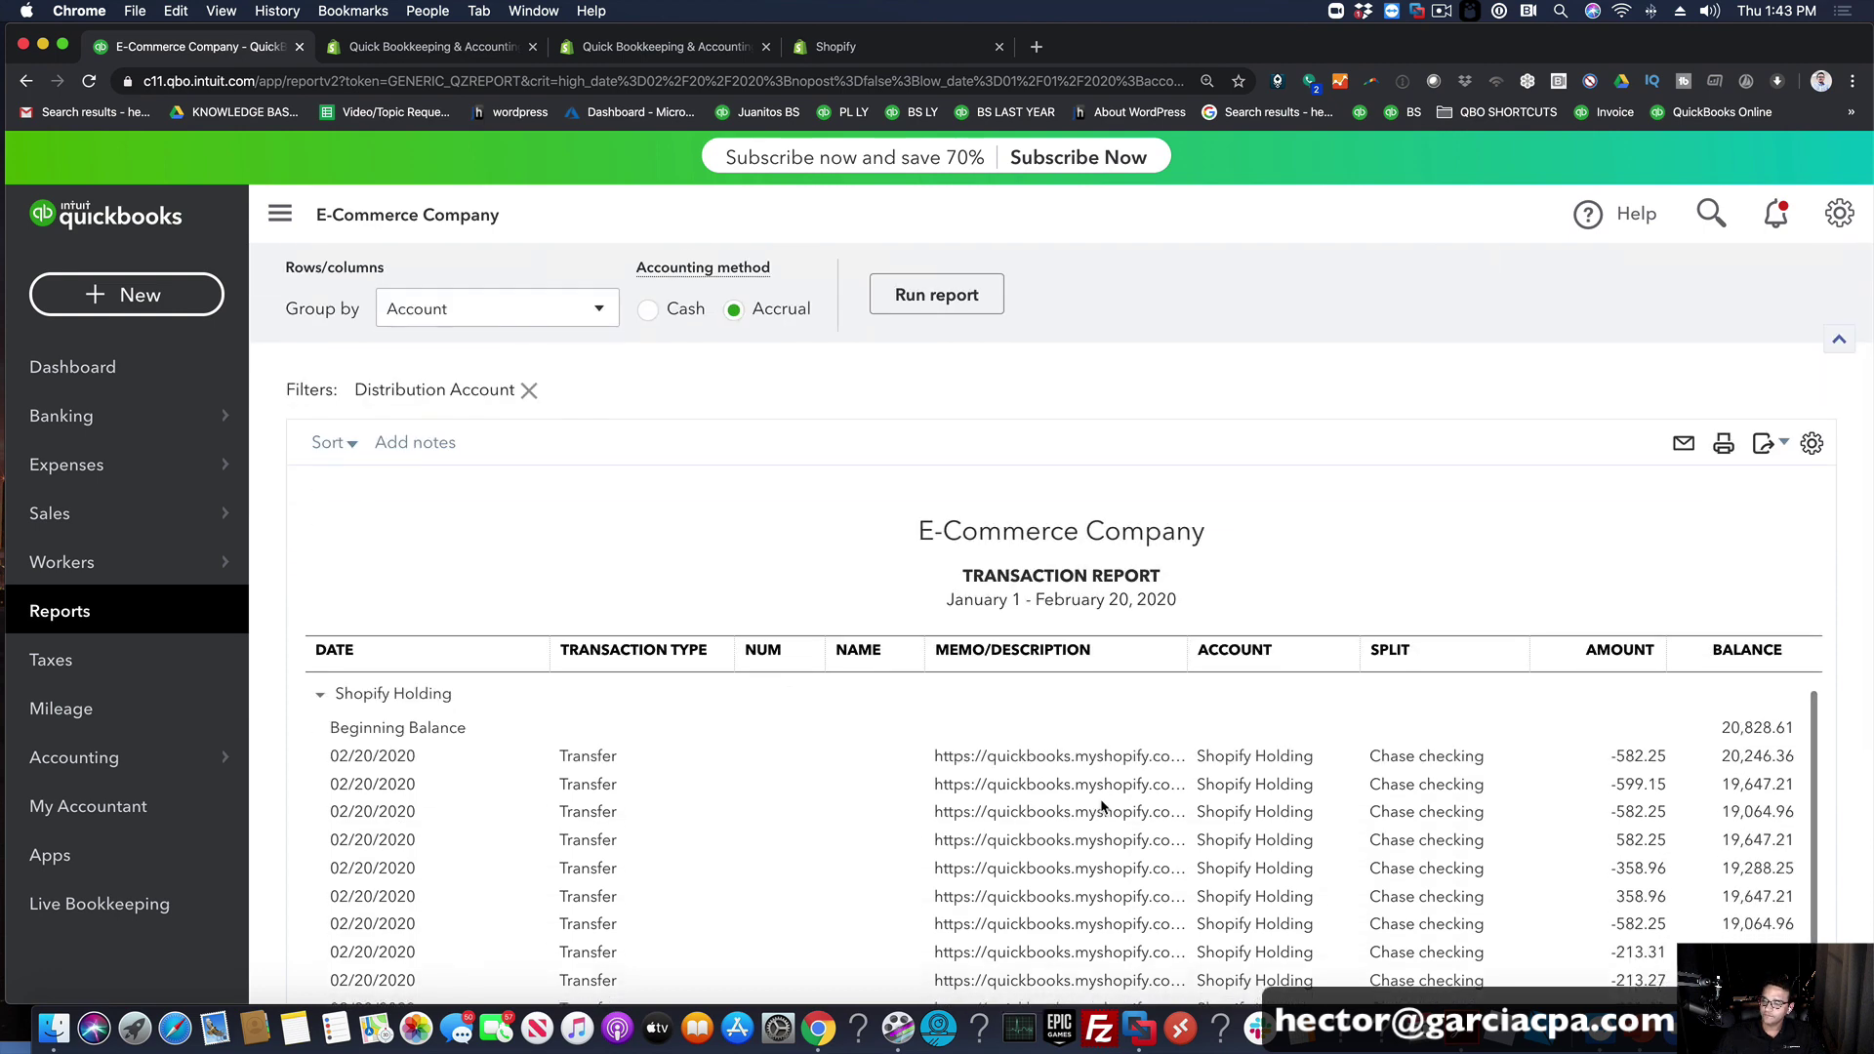
pyautogui.scroll(-6, 1100, 586)
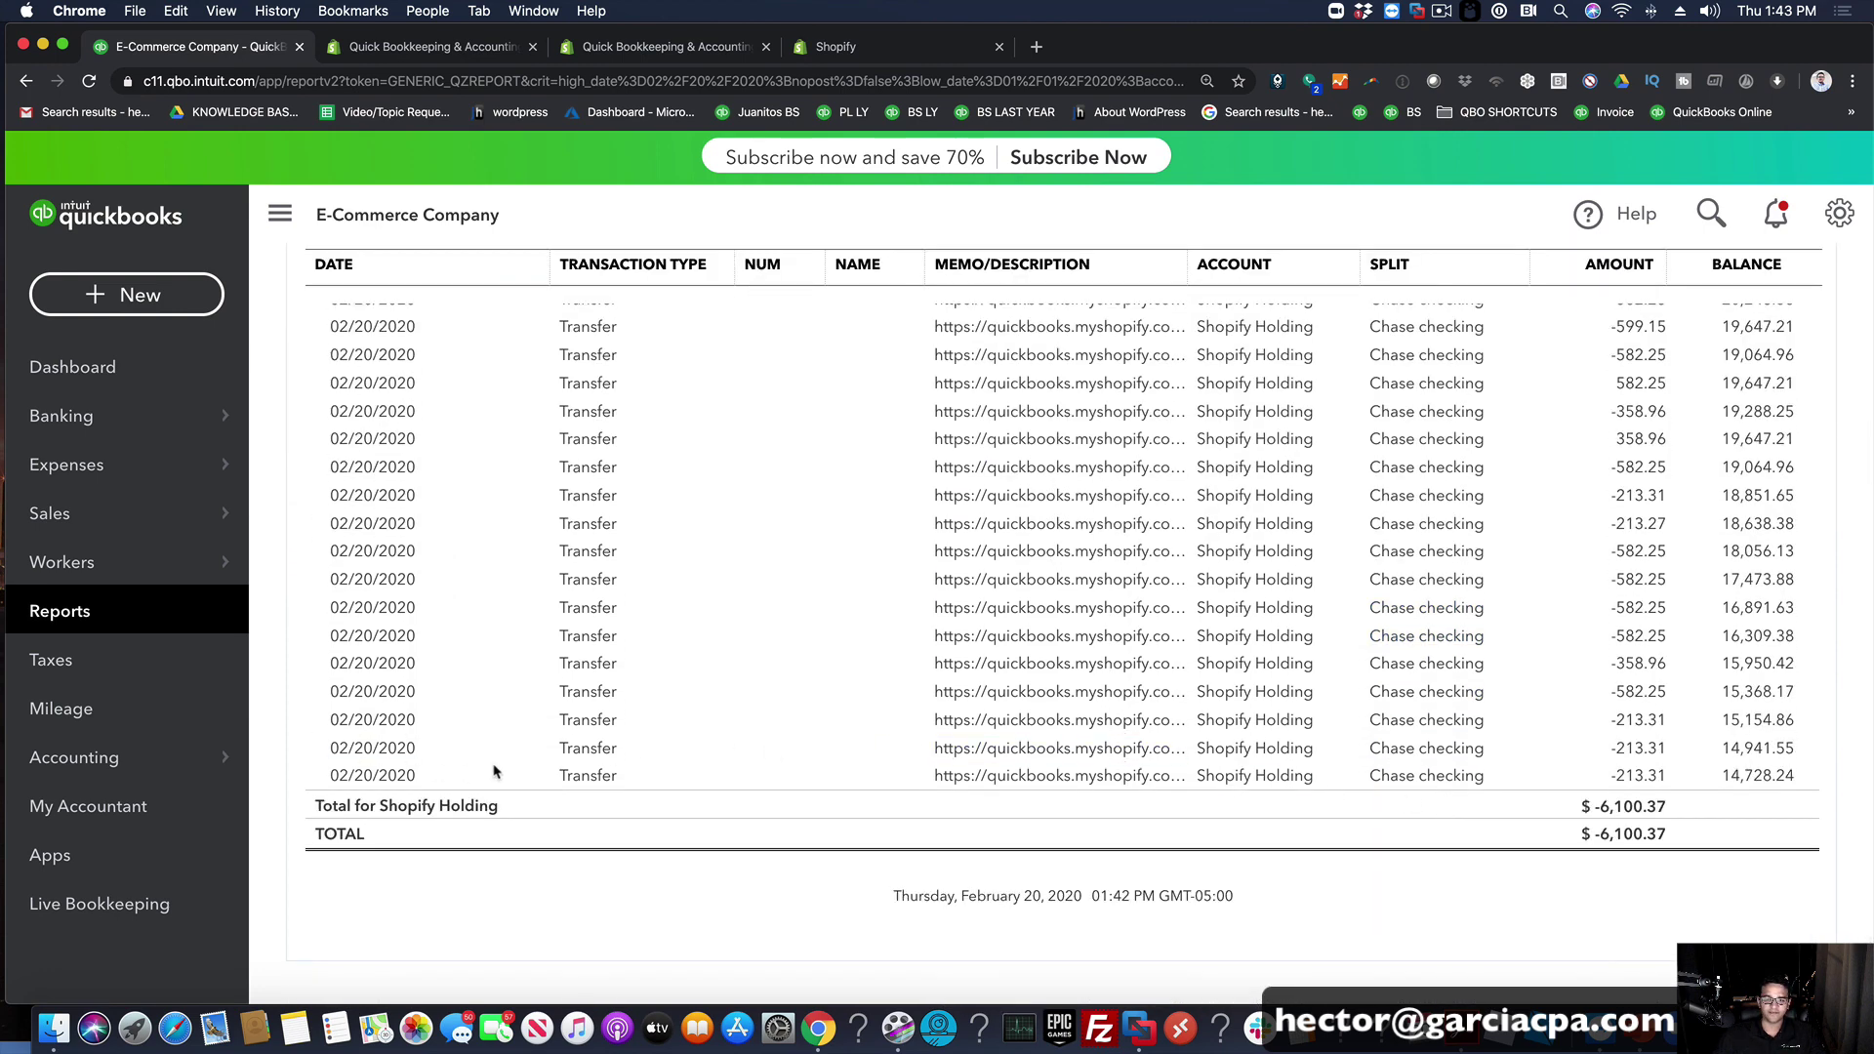
pyautogui.click(572, 777)
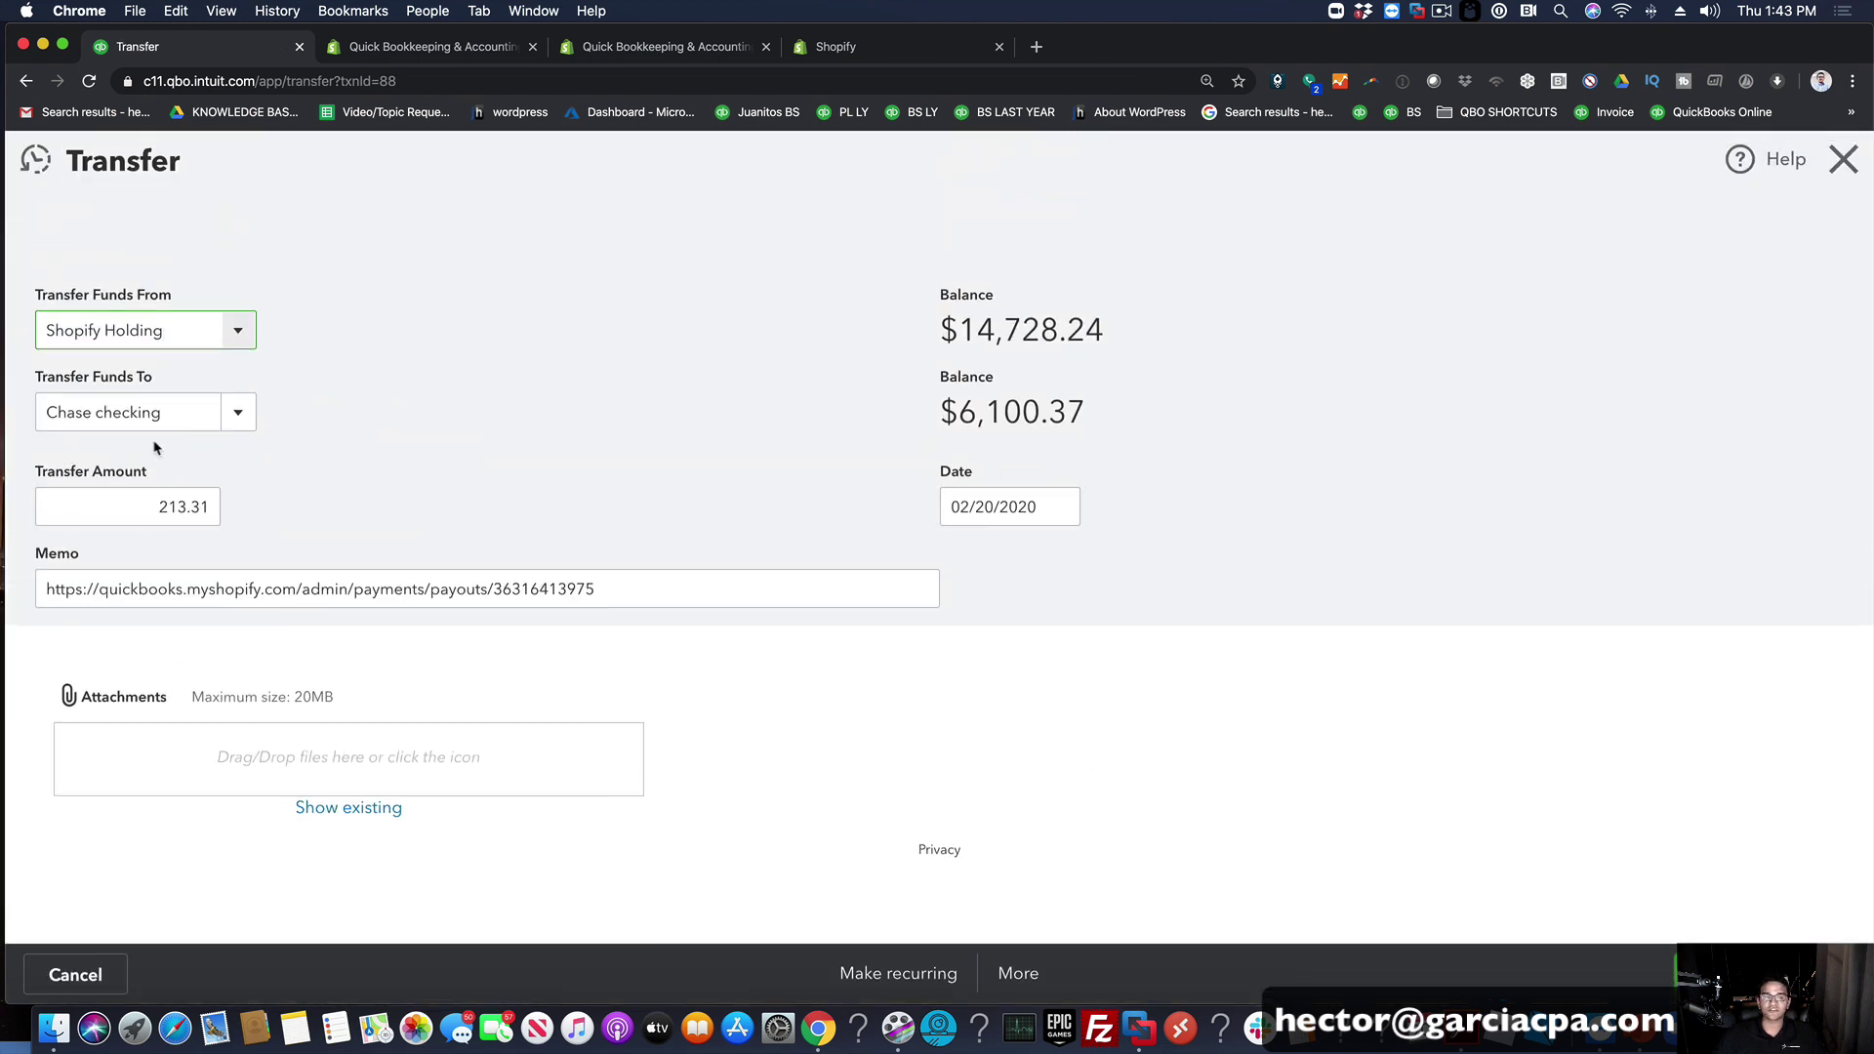
pyautogui.click(27, 82)
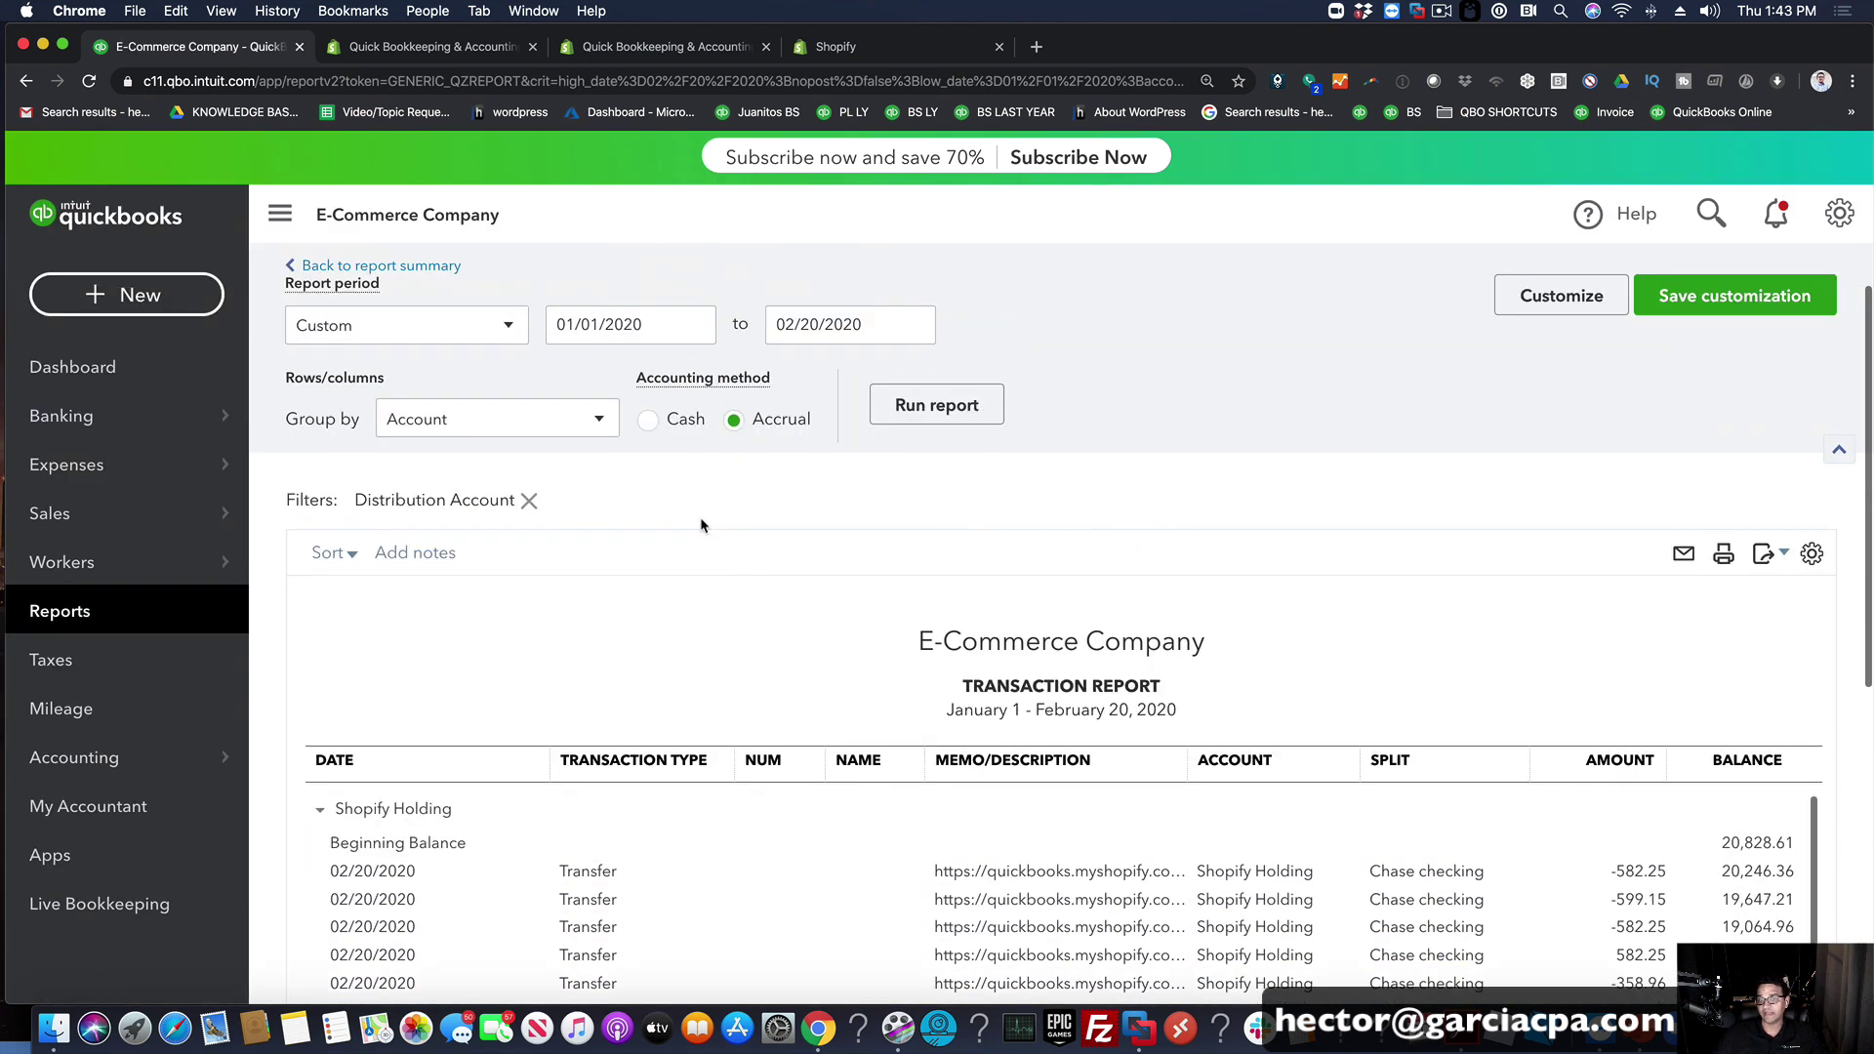
# Step: Set the Shopify Holding report's start date to 01/01/2019 and run it again
pyautogui.click(619, 406)
pyautogui.press('BackSpace')
pyautogui.press('BackSpace')
pyautogui.write('19')
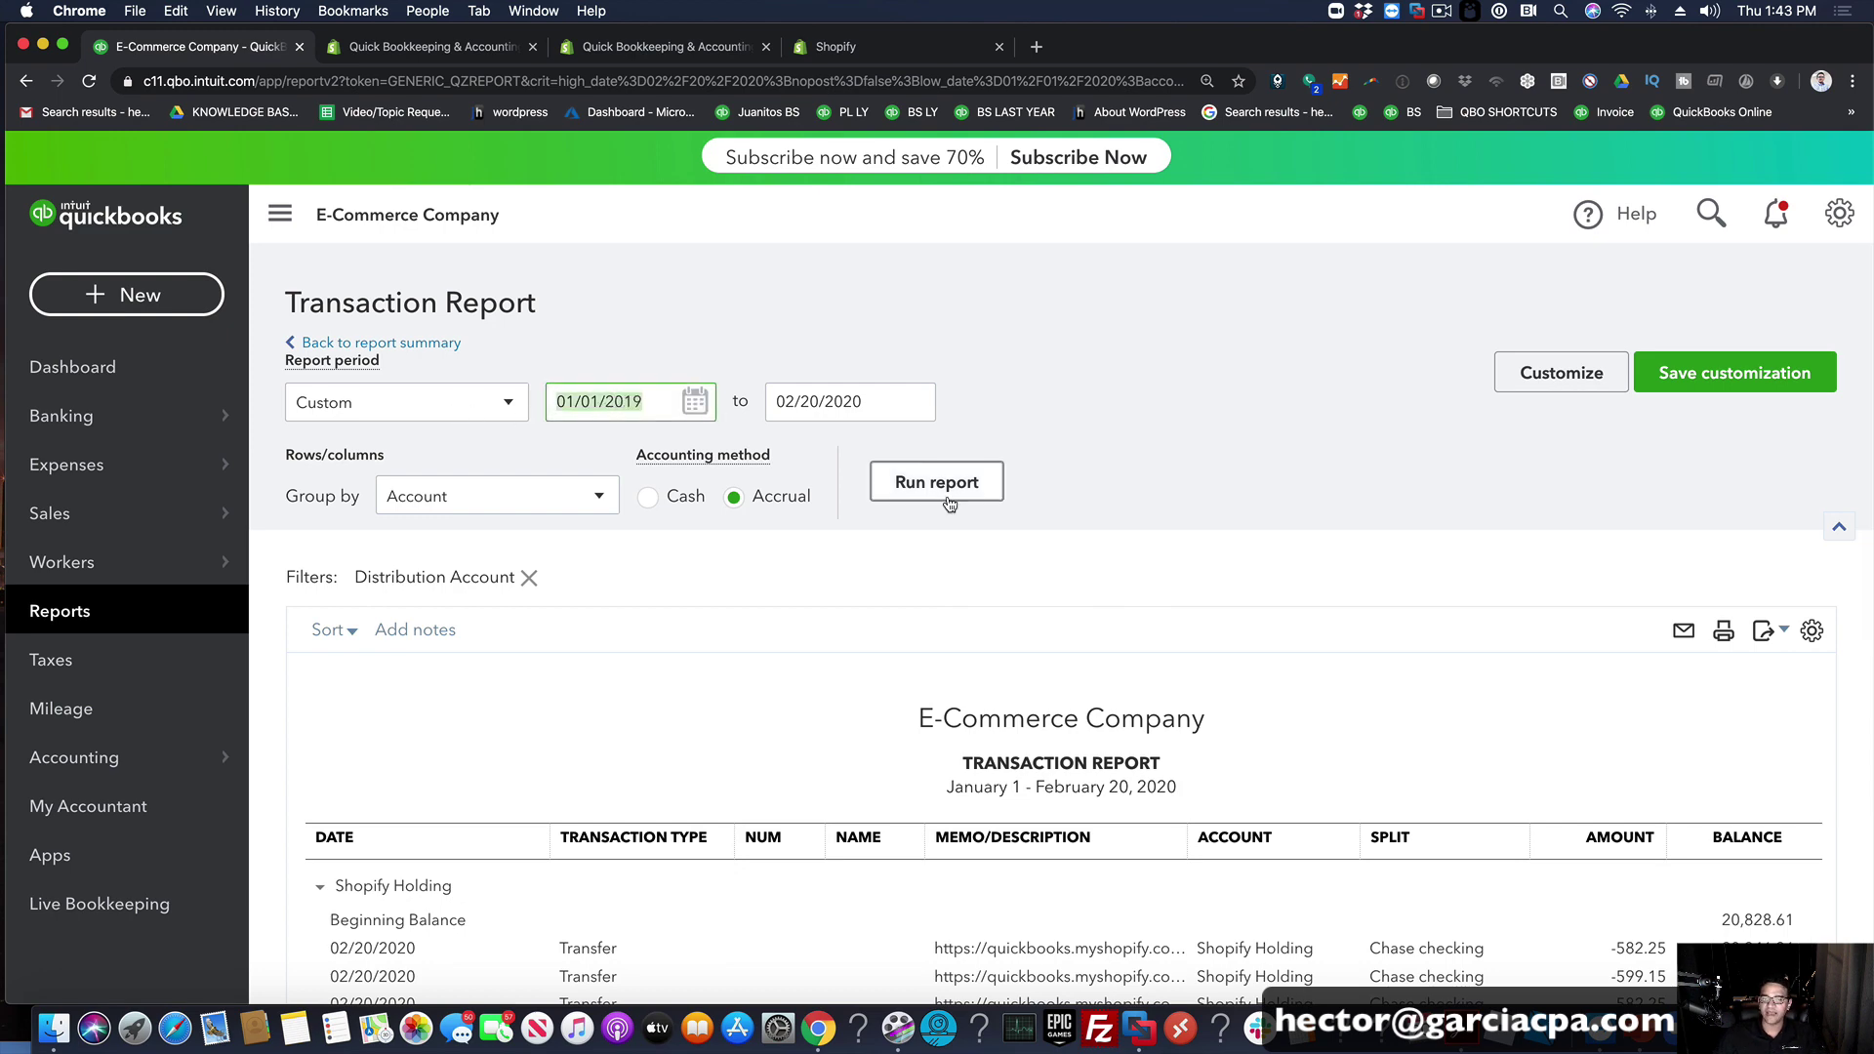
pyautogui.click(939, 489)
# Step: Look through the sales receipts, payout expenses and transfers in Shopify Holding, and collapse the navigation sidebar to show all columns
pyautogui.scroll(-3, 1221, 605)
pyautogui.scroll(-15, 1221, 605)
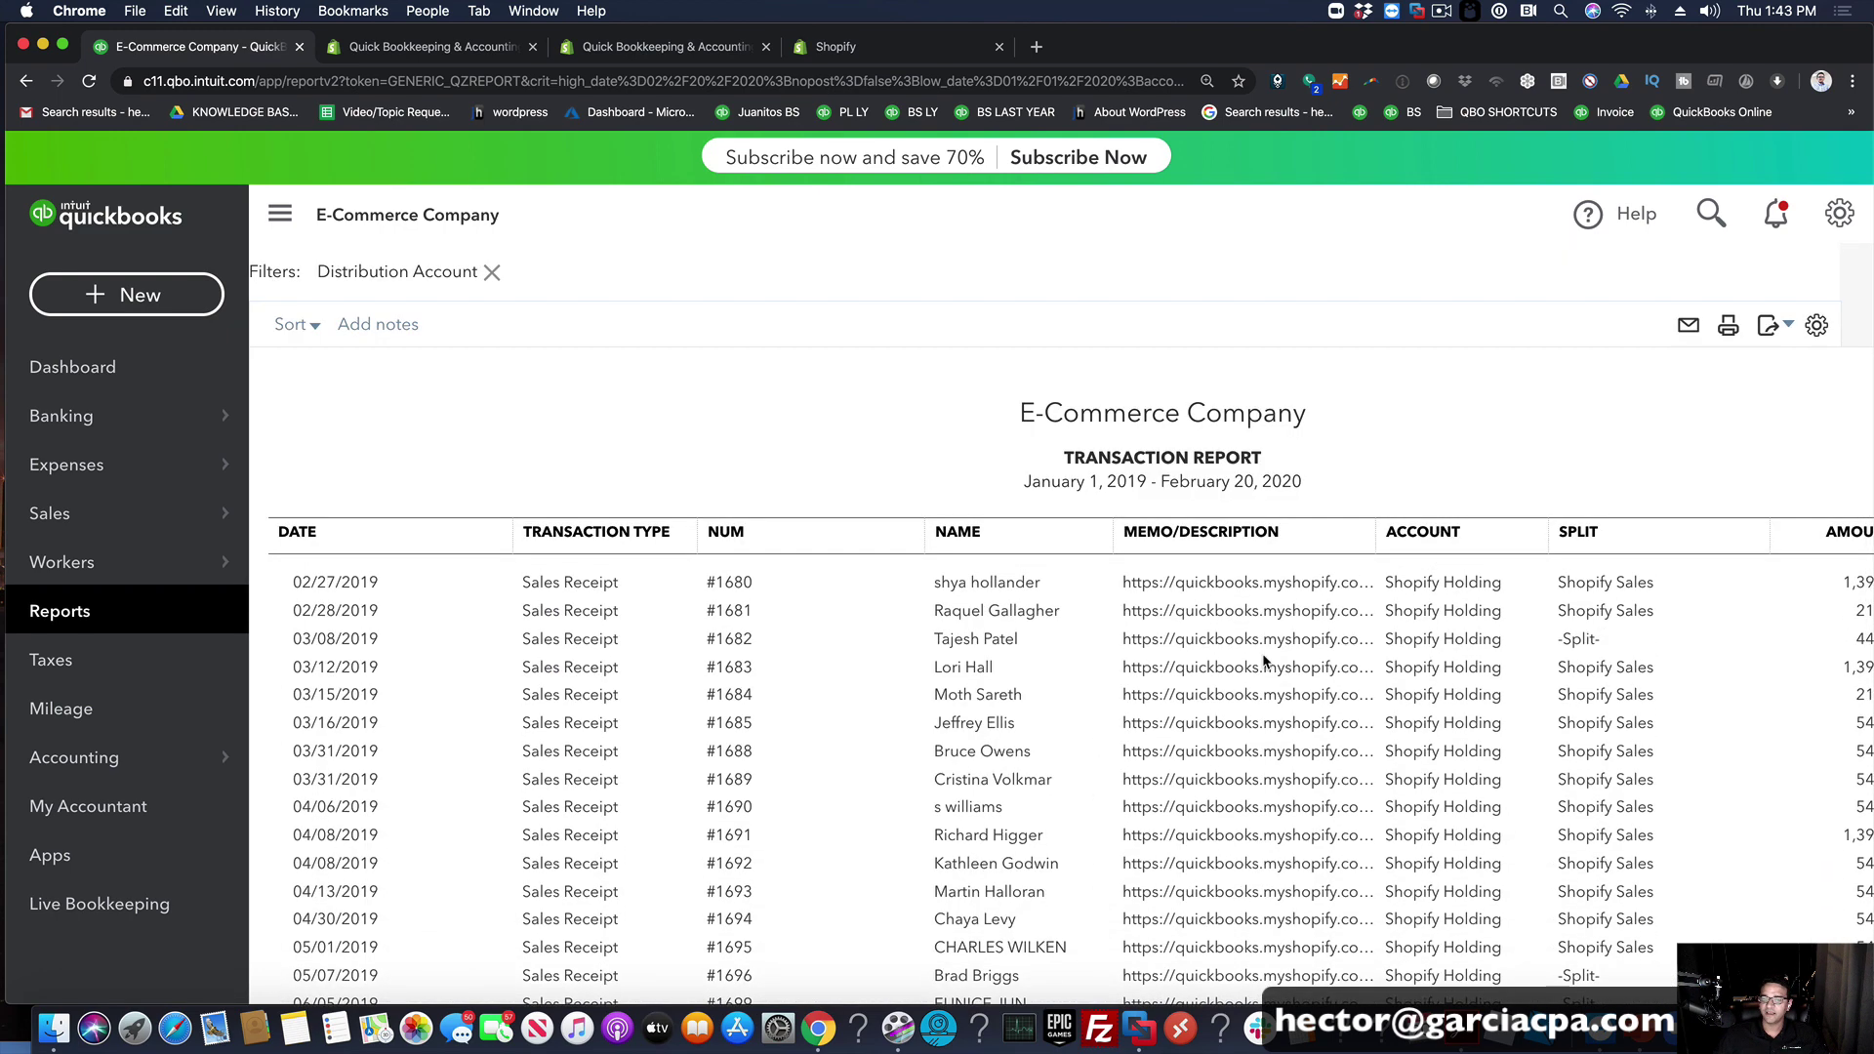
pyautogui.scroll(-7, 1364, 745)
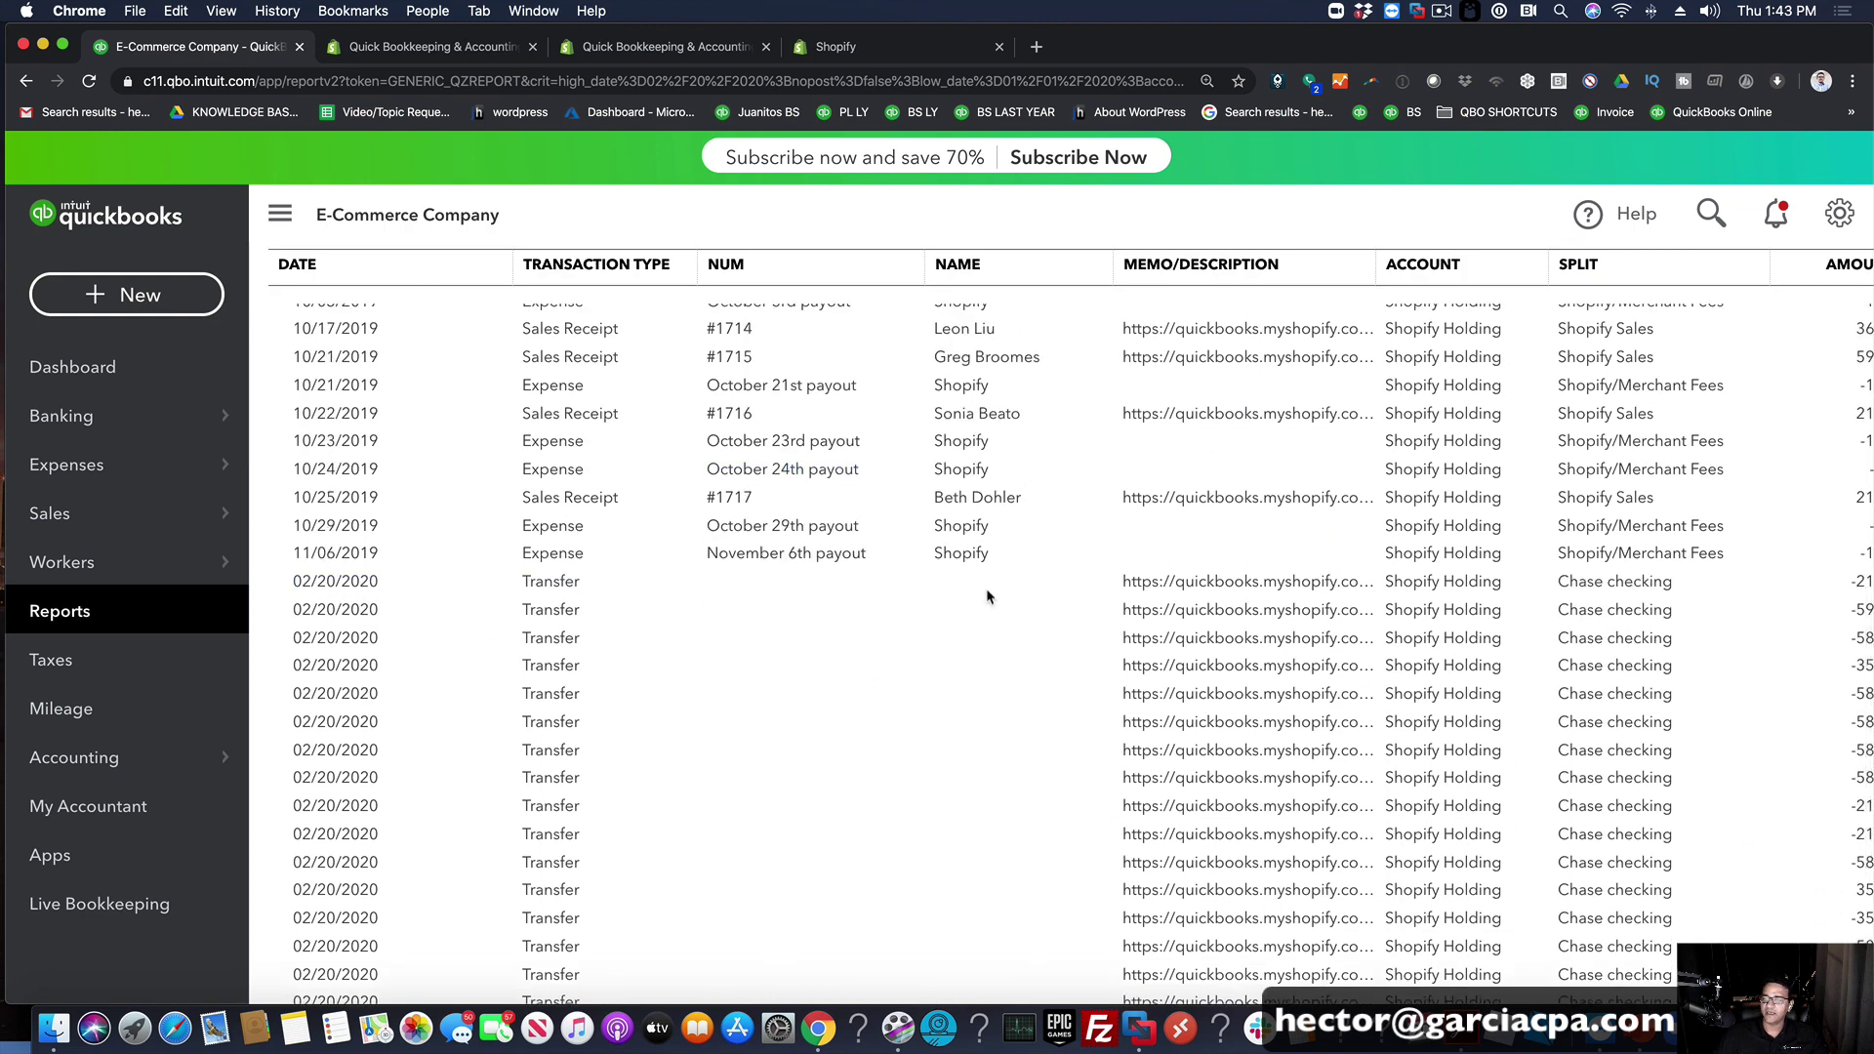
pyautogui.scroll(-5, 1074, 615)
pyautogui.scroll(2, 1283, 630)
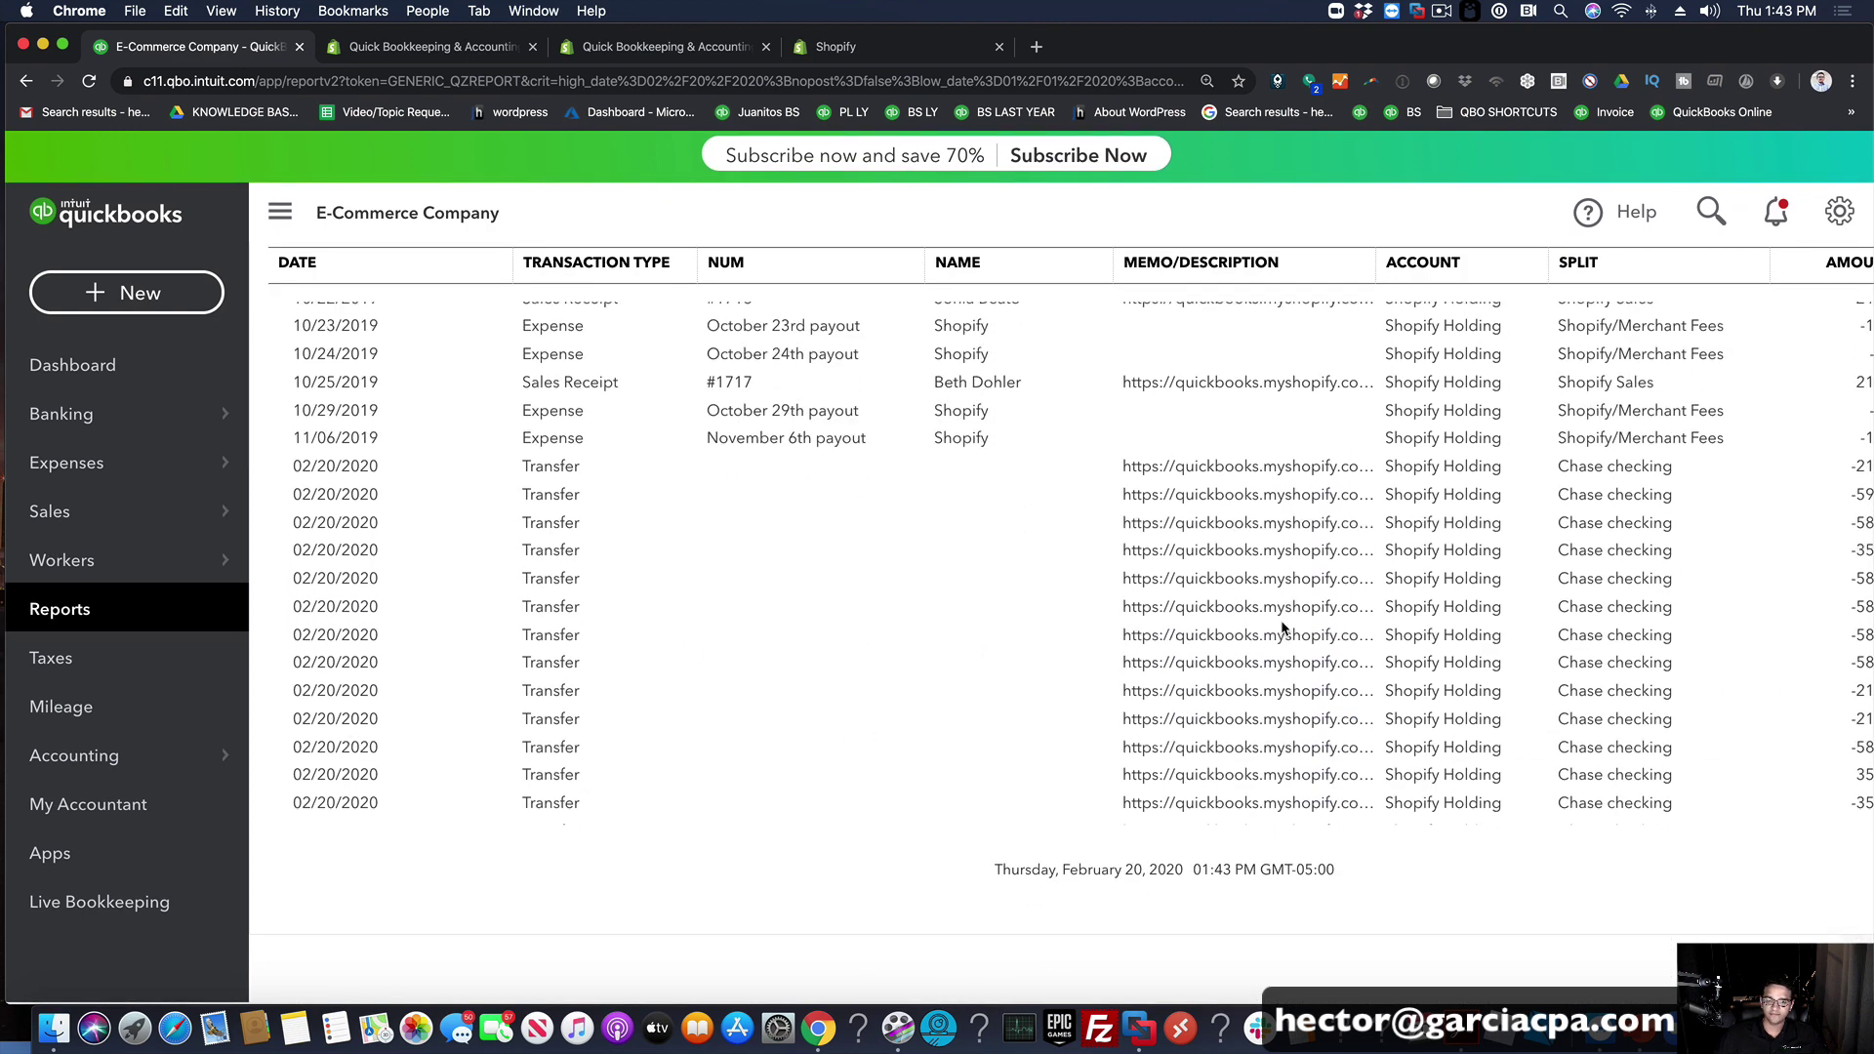
pyautogui.scroll(15, 1282, 627)
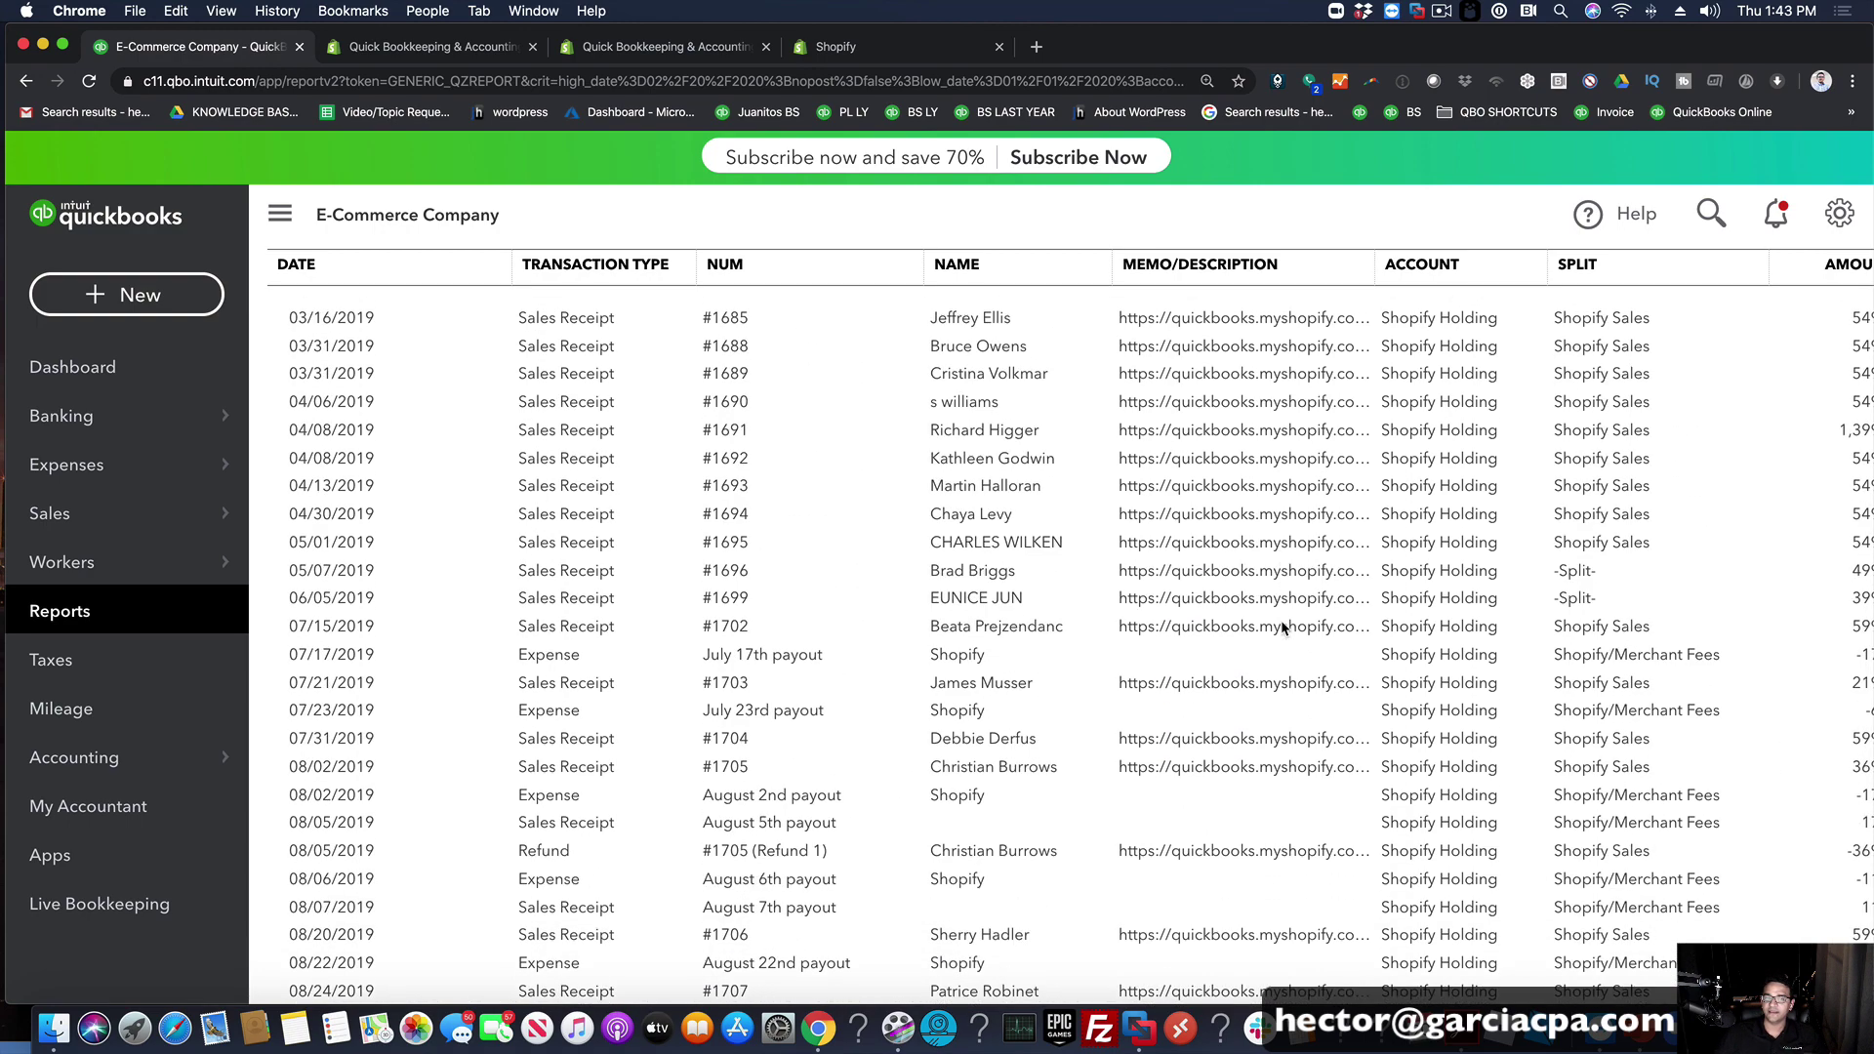
pyautogui.scroll(6, 1281, 627)
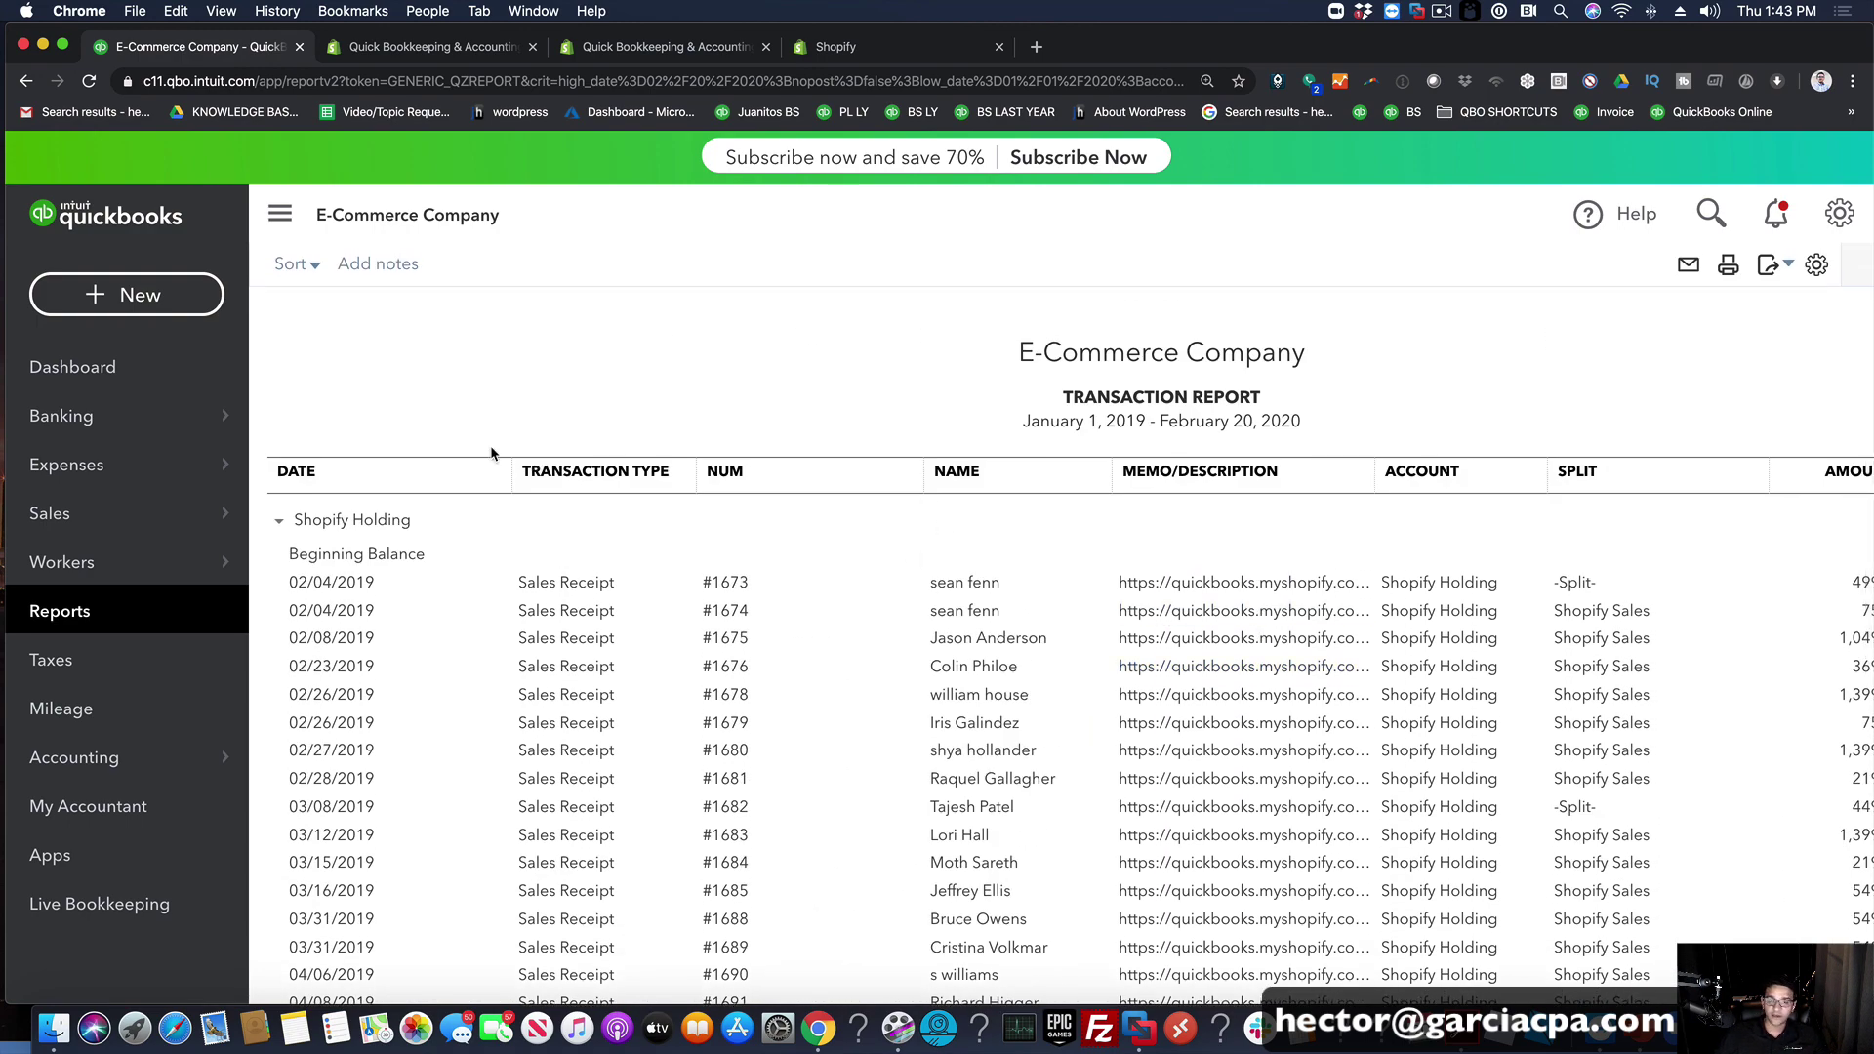
pyautogui.click(280, 214)
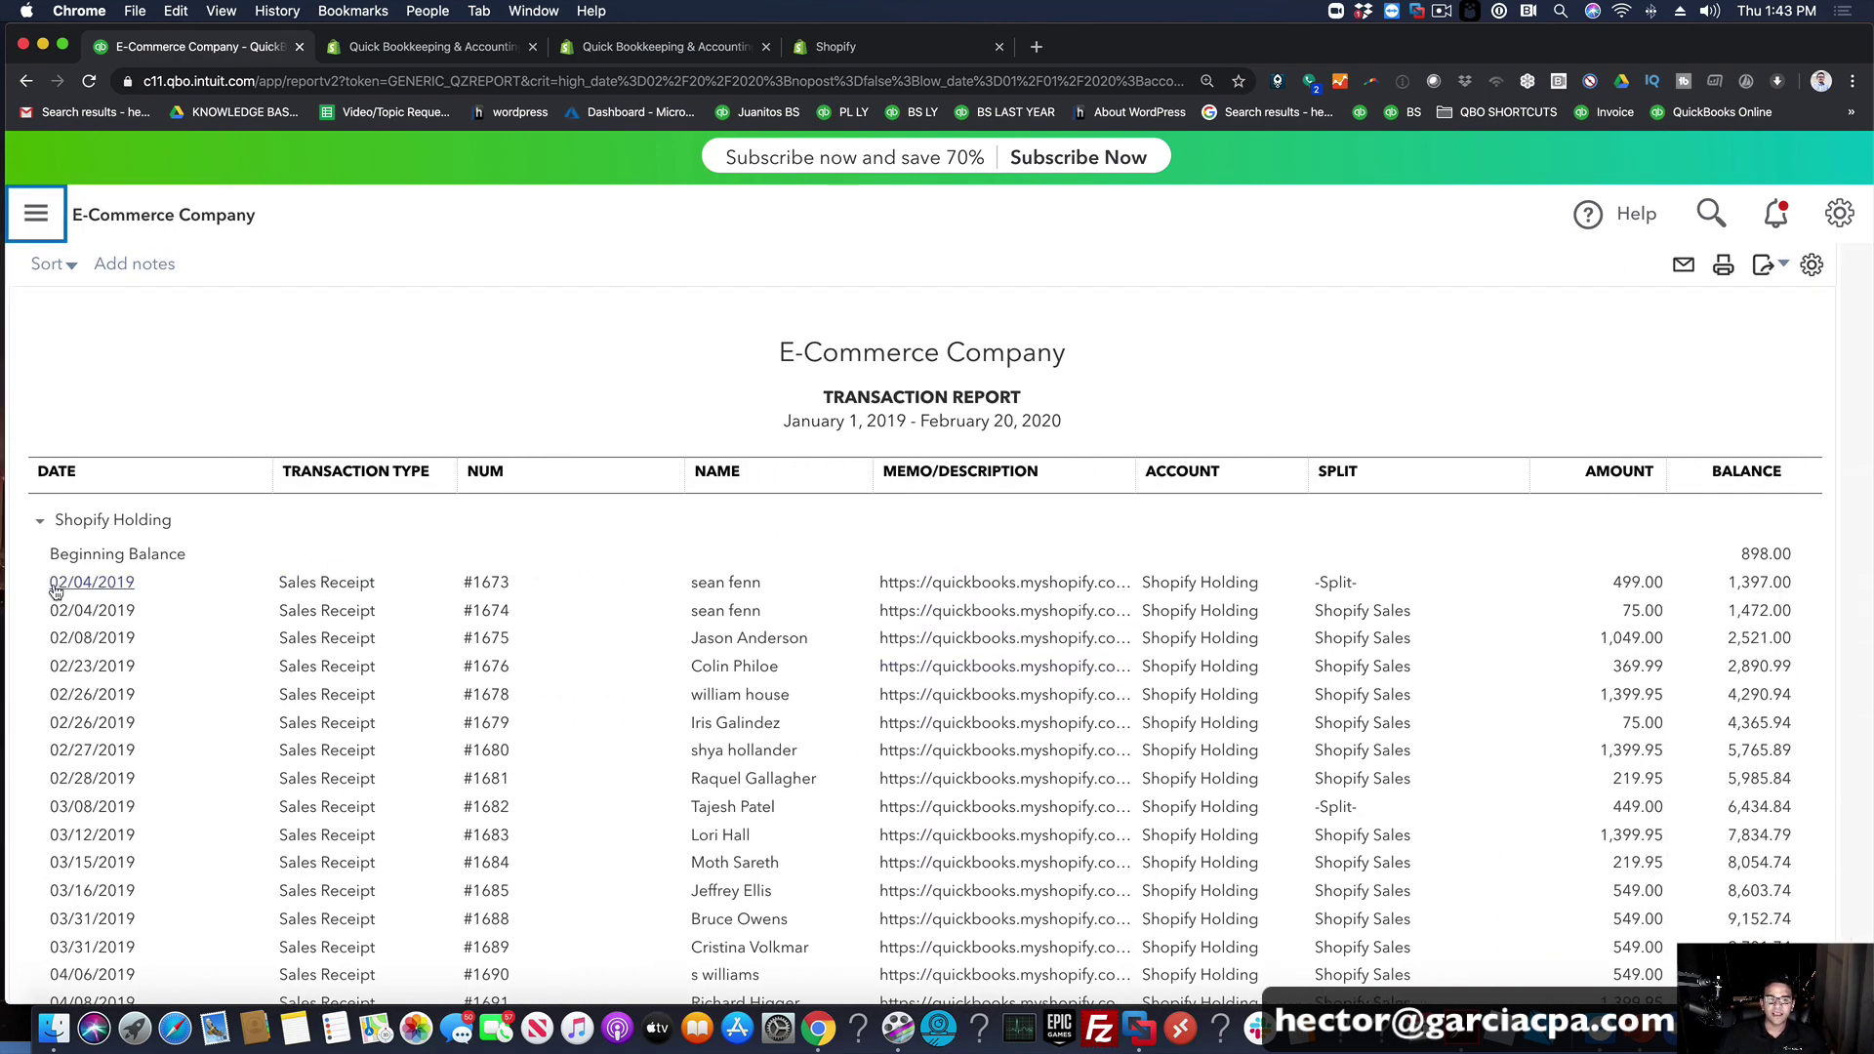